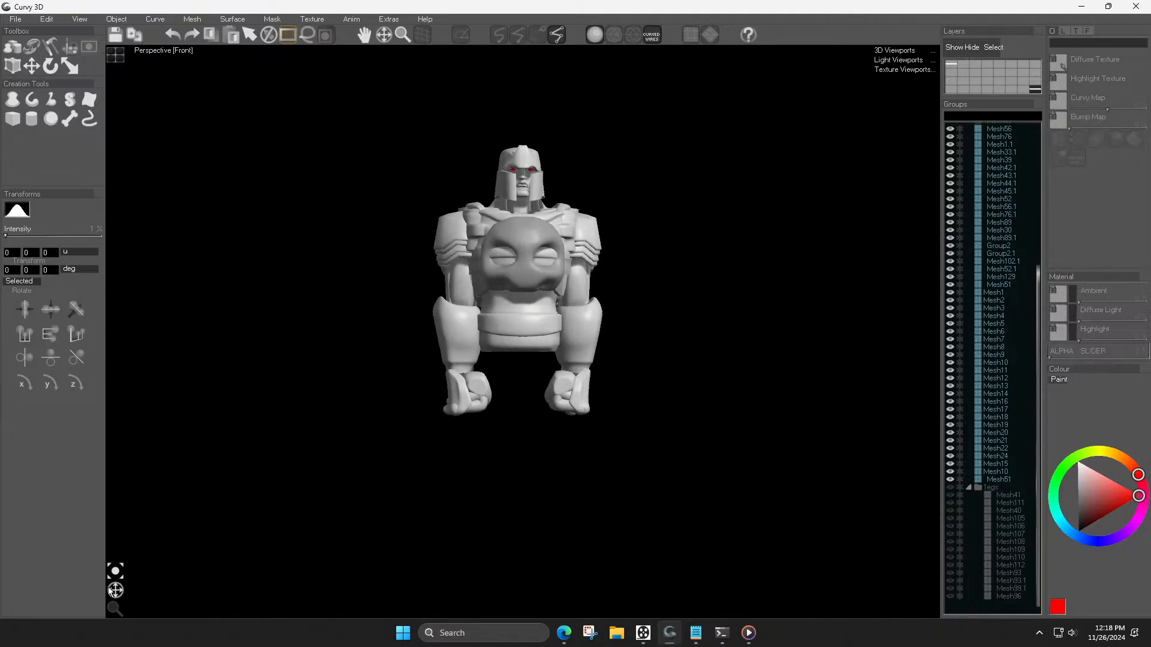
{"action": "left_click", "coordinate": [154, 52]}
{"action": "left_click", "coordinate": [160, 113]}
{"action": "left_click_drag", "start_coordinate": [119, 614], "coordinate": [115, 609]}
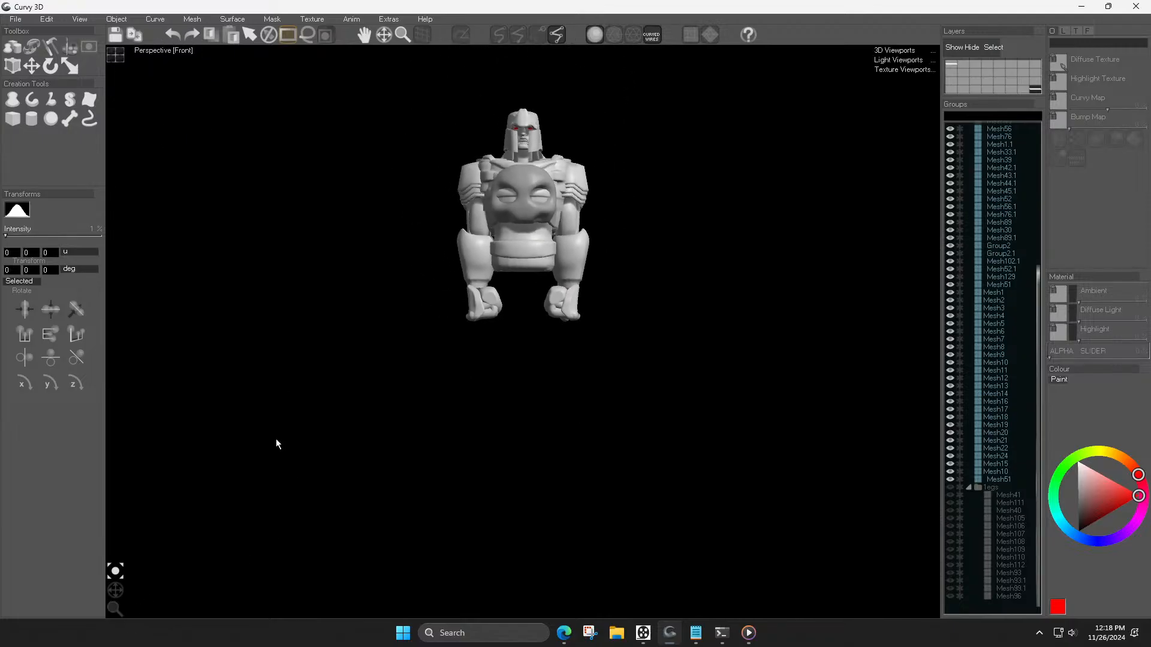
{"action": "left_click", "coordinate": [152, 55]}
{"action": "left_click", "coordinate": [156, 113]}
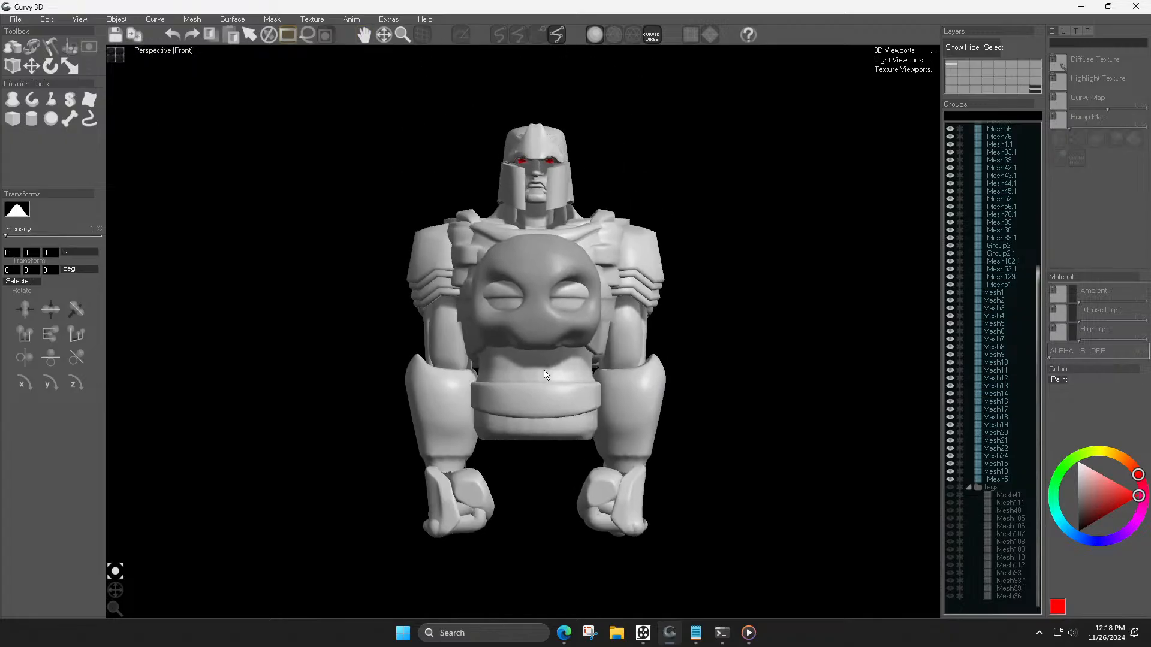
Step: Box-select all visible meshes of the robot and show the viewport grid
{"action": "left_click", "coordinate": [421, 33]}
{"action": "left_click_drag", "start_coordinate": [304, 88], "coordinate": [756, 509]}
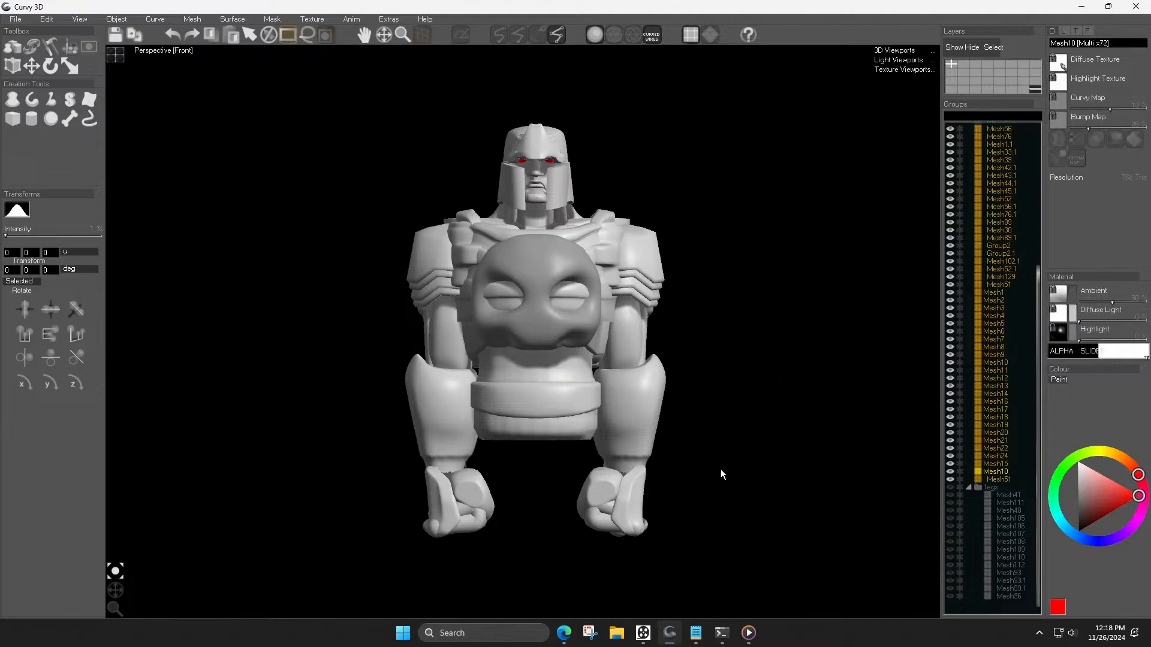
{"action": "left_click", "coordinate": [424, 37]}
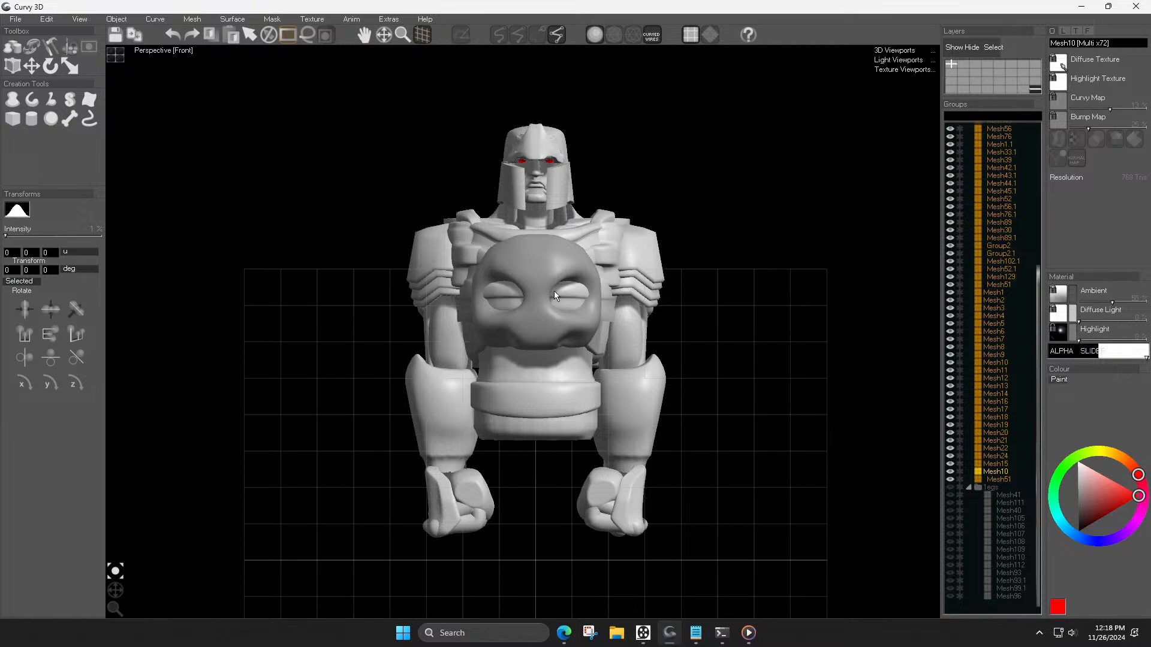
Step: Examine the robot against the grid in the Left and Front views, and clear the selection
{"action": "scroll", "coordinate": [553, 290], "scroll_direction": "down", "scroll_amount": 3}
{"action": "middle_click_drag", "start_coordinate": [554, 290], "coordinate": [540, 275]}
{"action": "key", "text": "w"}
{"action": "left_click_drag", "start_coordinate": [519, 124], "coordinate": [517, 313]}
{"action": "left_click", "coordinate": [22, 24]}
{"action": "left_click", "coordinate": [43, 74]}
{"action": "middle_click_drag", "start_coordinate": [609, 380], "coordinate": [559, 221]}
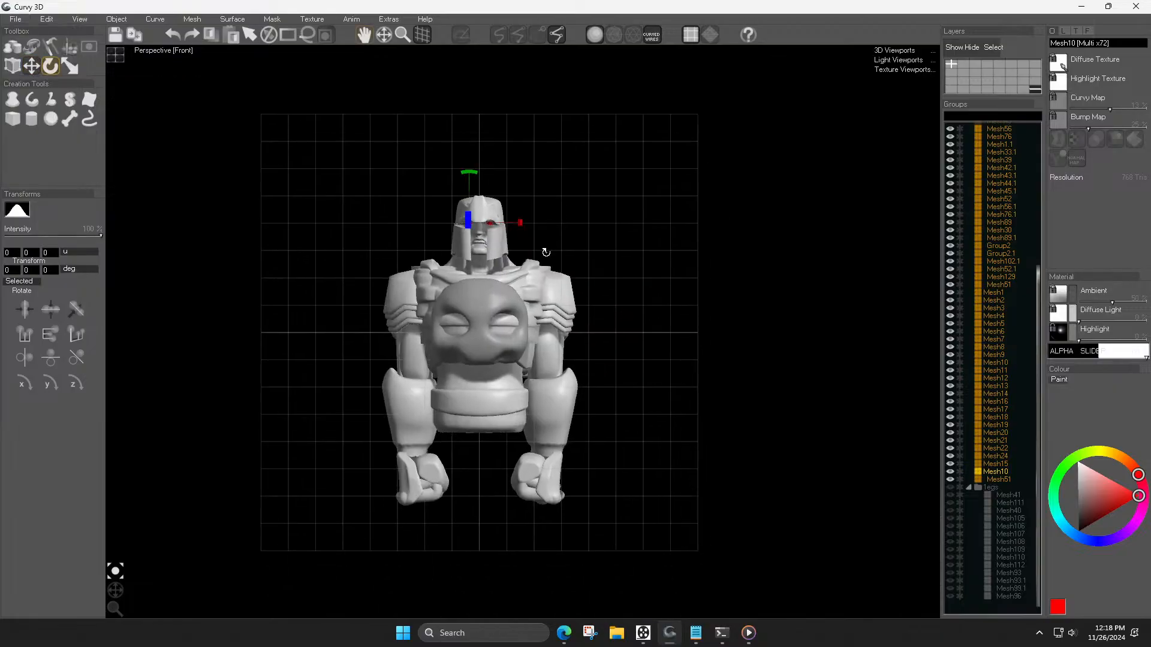
{"action": "right_click_drag", "start_coordinate": [544, 252], "coordinate": [630, 310]}
{"action": "left_click_drag", "start_coordinate": [627, 358], "coordinate": [593, 332]}
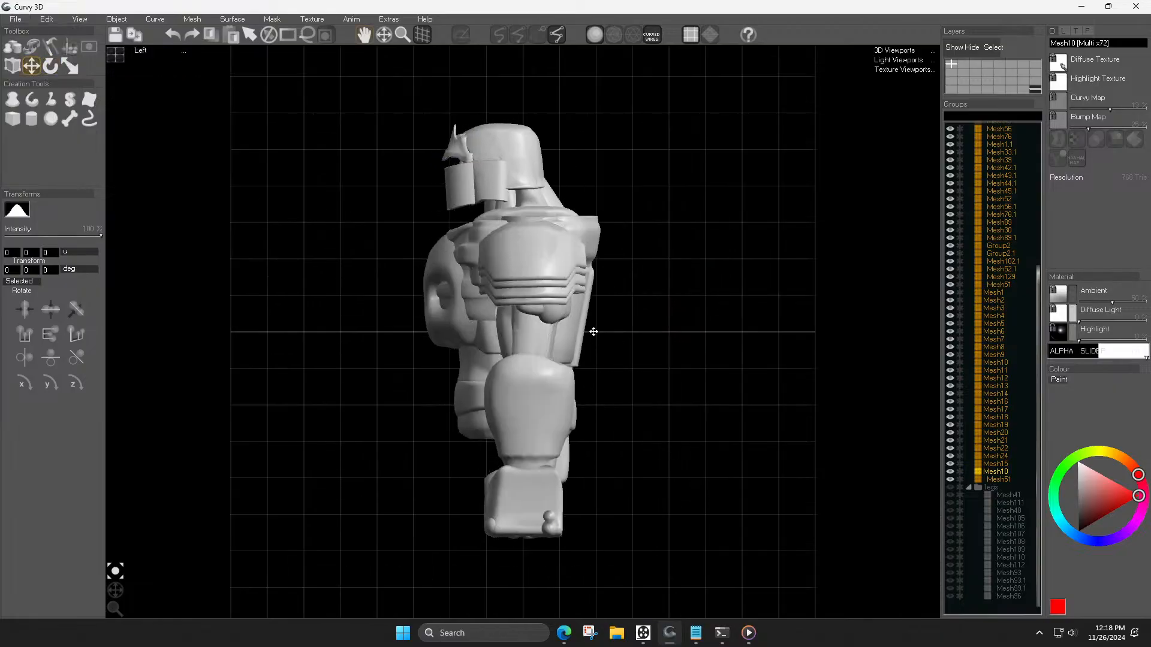
{"action": "key", "text": "shift+f"}
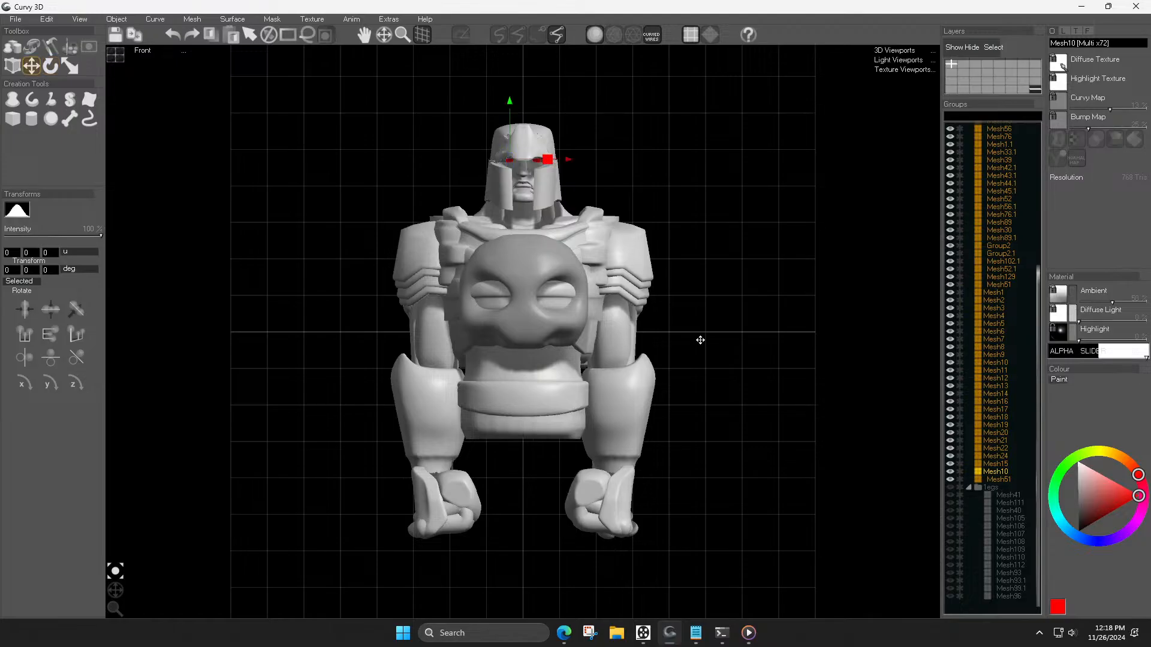
{"action": "left_click", "coordinate": [727, 268]}
Step: Switch to YouTube Studio in the browser to check the live stream, and return to Curvy 3D
{"action": "left_click", "coordinate": [643, 633]}
{"action": "left_click", "coordinate": [643, 633]}
{"action": "left_click", "coordinate": [564, 633]}
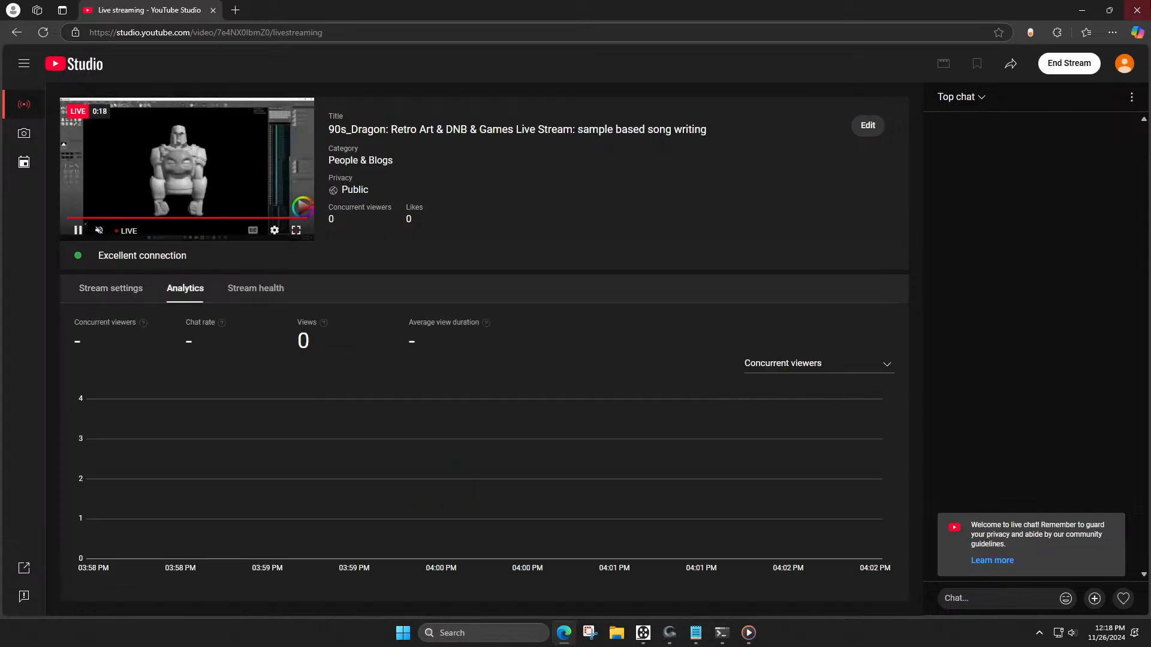
{"action": "left_click", "coordinate": [1082, 10]}
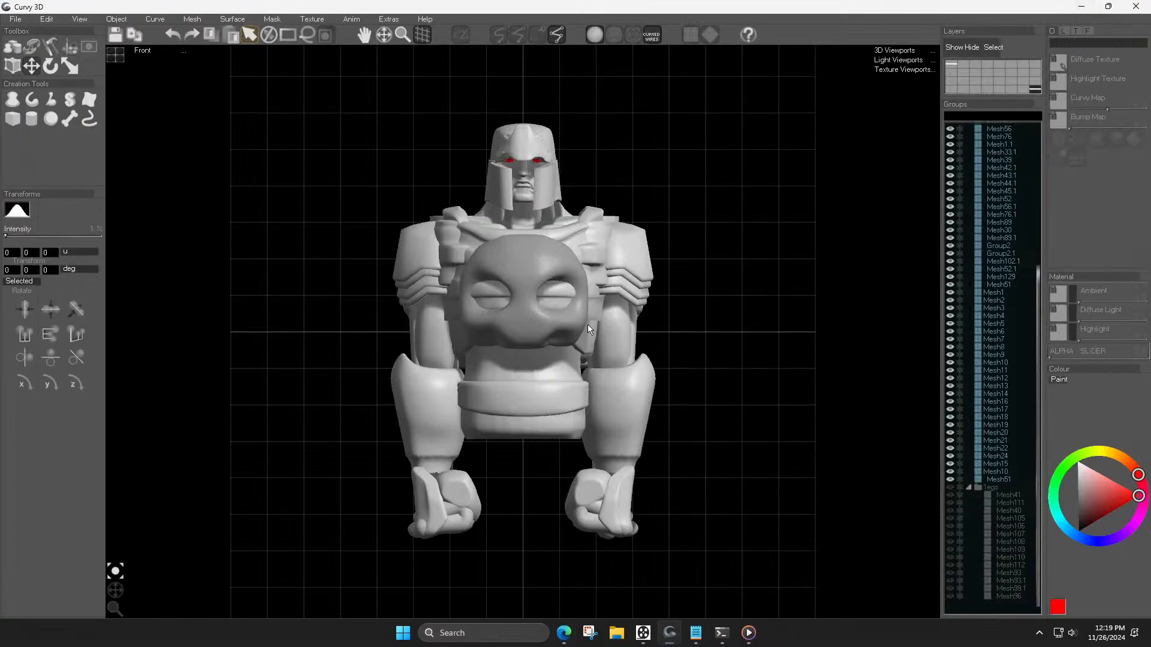
Step: Hide the grid behind the robot in the Front view
{"action": "left_click", "coordinate": [426, 34]}
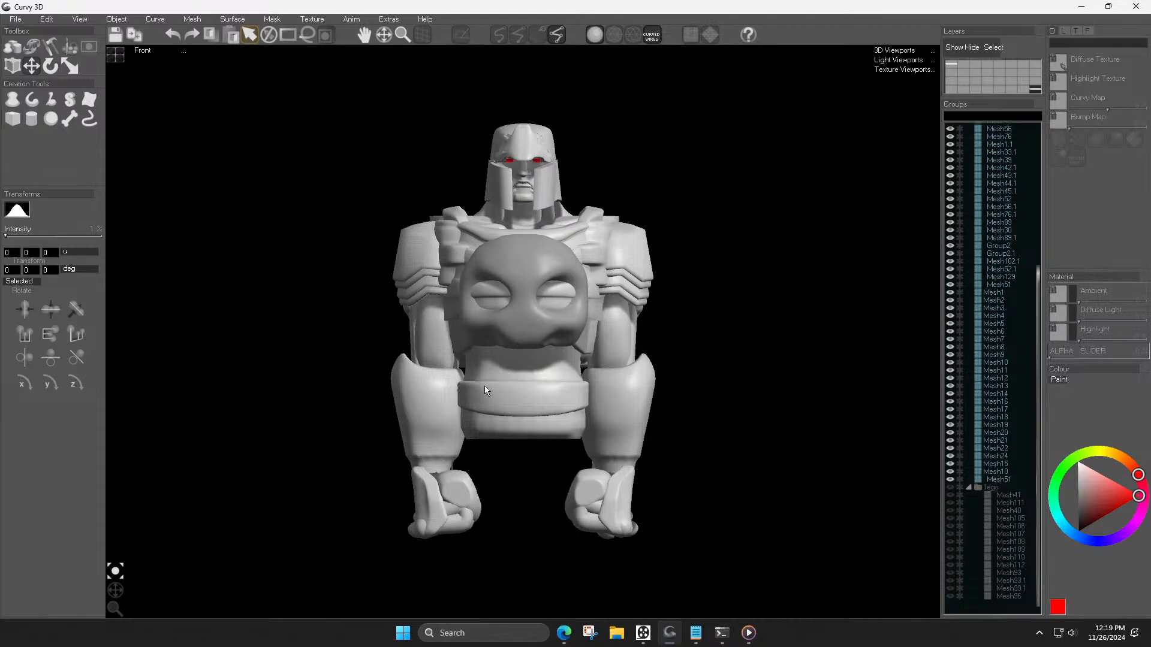
{"action": "scroll", "coordinate": [531, 346], "scroll_direction": "down", "scroll_amount": 2}
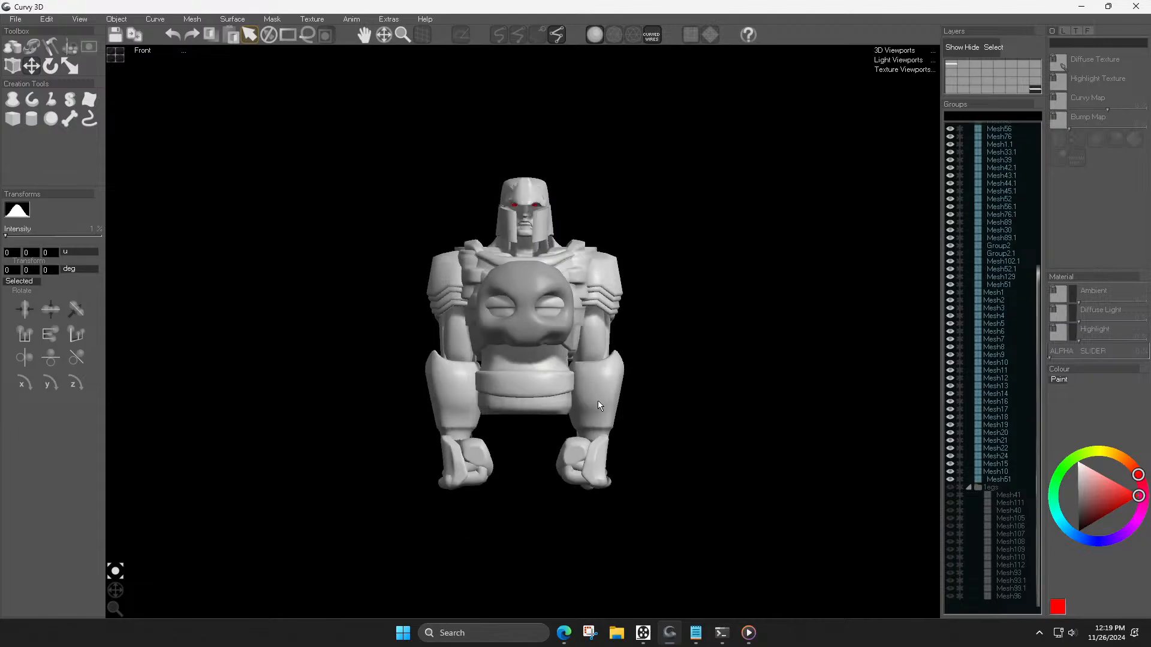
{"action": "left_click_drag", "start_coordinate": [115, 590], "coordinate": [124, 590]}
Step: Examine the arm meshes Mesh52, Mesh1.1 and Mesh44 up close in the Front and Left views
{"action": "left_click", "coordinate": [610, 351]}
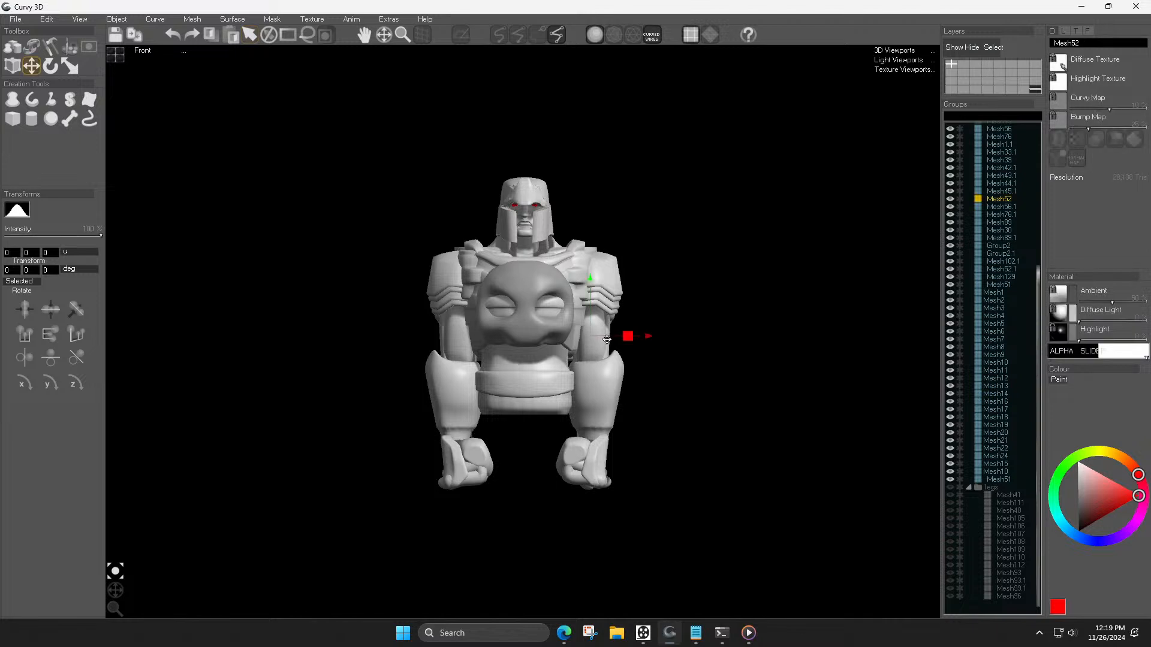
{"action": "scroll", "coordinate": [606, 353], "scroll_direction": "up", "scroll_amount": 3}
{"action": "key", "text": "Escape"}
{"action": "left_click", "coordinate": [606, 332]}
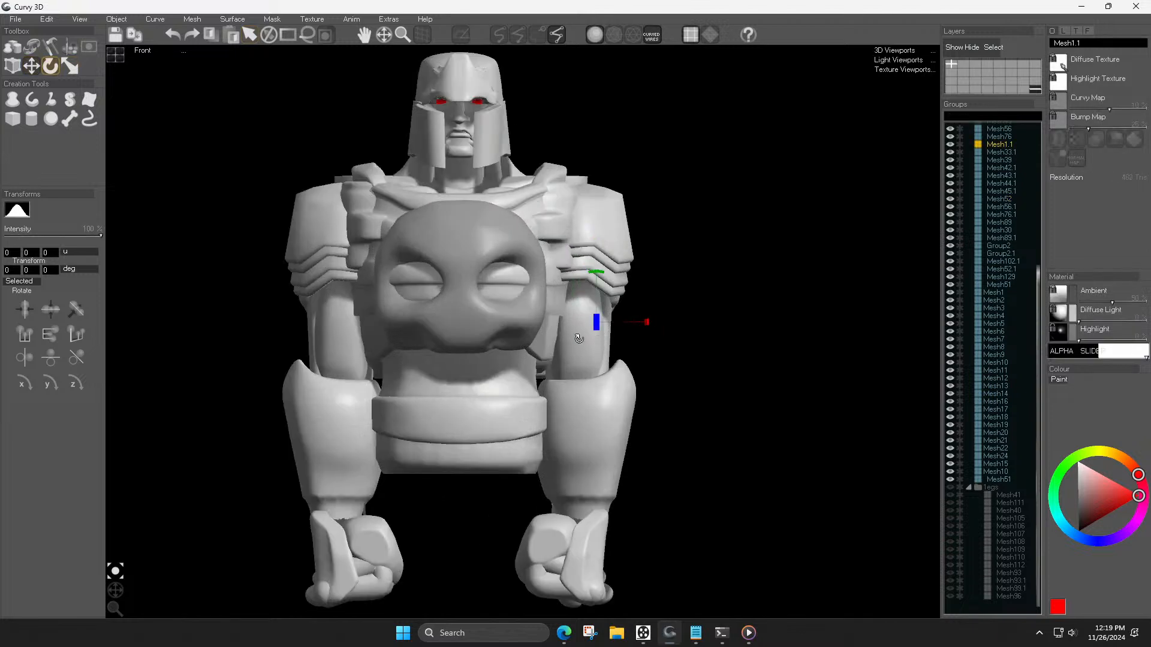
{"action": "key", "text": "l"}
{"action": "scroll", "coordinate": [521, 331], "scroll_direction": "up", "scroll_amount": 4}
{"action": "left_click_drag", "start_coordinate": [521, 331], "coordinate": [534, 333]}
{"action": "mouse_move", "coordinate": [534, 334]}
{"action": "right_mouse_down"}
{"action": "mouse_move", "coordinate": [535, 324]}
{"action": "mouse_move", "coordinate": [536, 335]}
{"action": "right_mouse_up"}
{"action": "mouse_move", "coordinate": [536, 335]}
{"action": "left_mouse_down"}
{"action": "mouse_move", "coordinate": [552, 336]}
{"action": "mouse_move", "coordinate": [535, 340]}
{"action": "left_mouse_up"}
{"action": "left_click", "coordinate": [546, 359]}
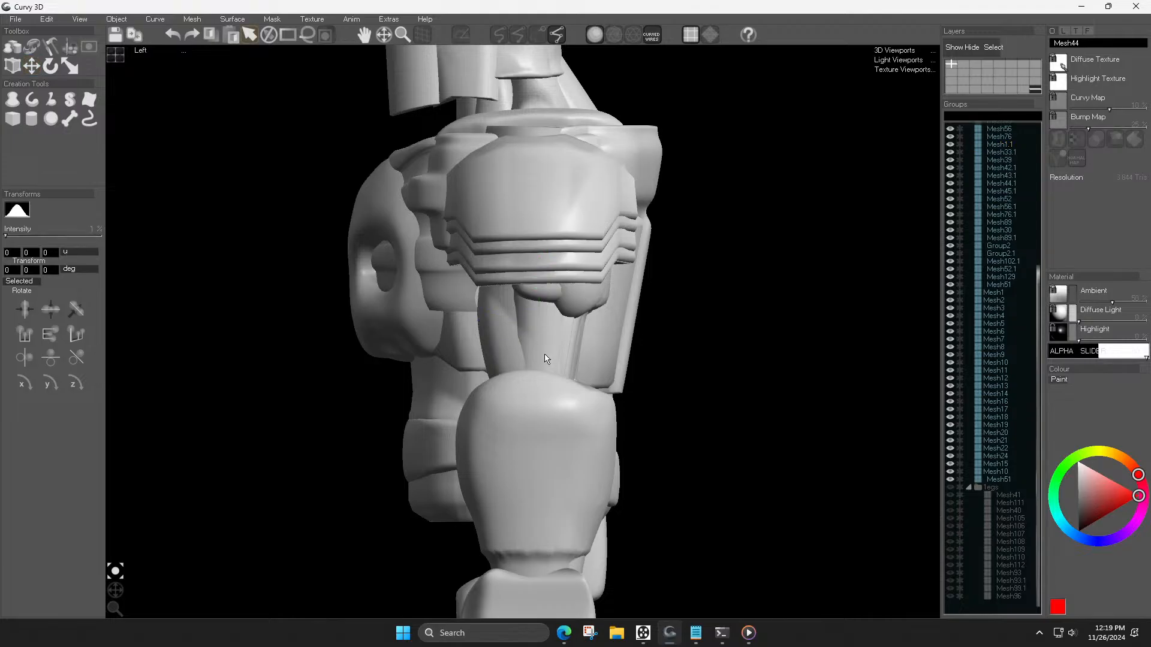
{"action": "key", "text": "Right"}
{"action": "scroll", "coordinate": [627, 349], "scroll_direction": "up", "scroll_amount": 2}
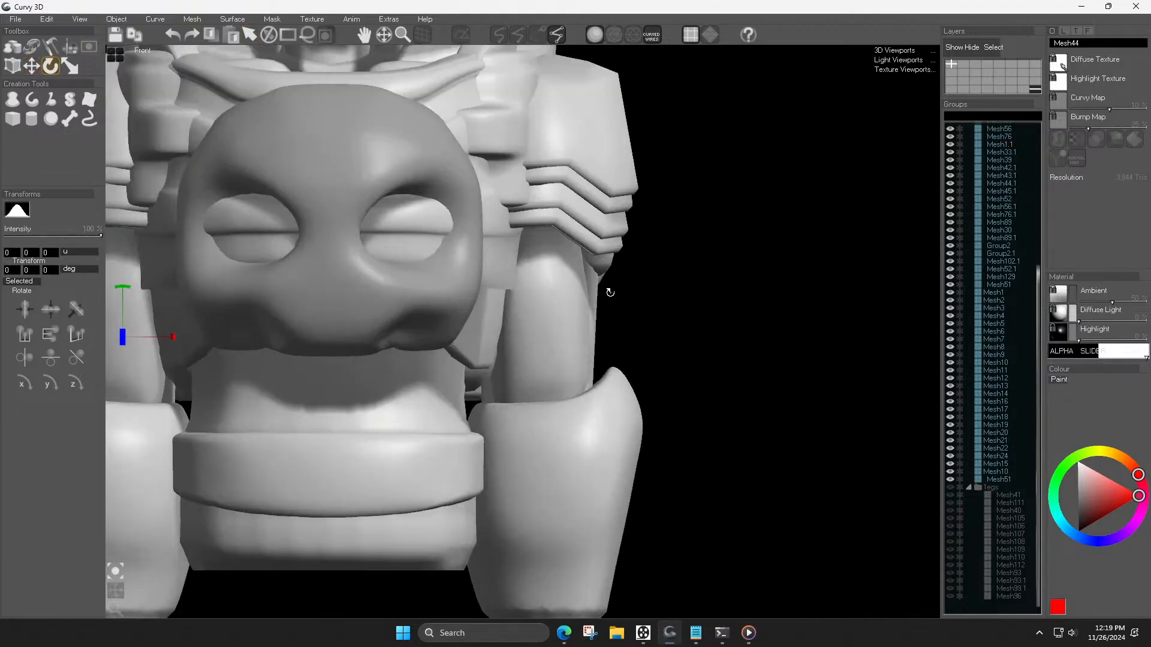
Step: Undo the recent modelling changes one after another, back through the edits to the arm meshes
{"action": "key", "text": "ctrl+z"}
{"action": "key", "text": "ctrl+z"}
{"action": "key", "text": "ctrl+z"}
{"action": "key", "text": "ctrl+z"}
{"action": "key", "text": "ctrl+z"}
{"action": "key", "text": "ctrl+z"}
{"action": "key", "text": "ctrl+z"}
{"action": "key", "text": "ctrl+z"}
{"action": "key", "text": "ctrl+z"}
{"action": "key", "text": "ctrl+z"}
{"action": "key", "text": "ctrl+z"}
{"action": "key", "text": "ctrl+z"}
{"action": "key", "text": "ctrl+z"}
{"action": "key", "text": "ctrl+z"}
{"action": "key", "text": "ctrl+z"}
{"action": "key", "text": "ctrl+z"}
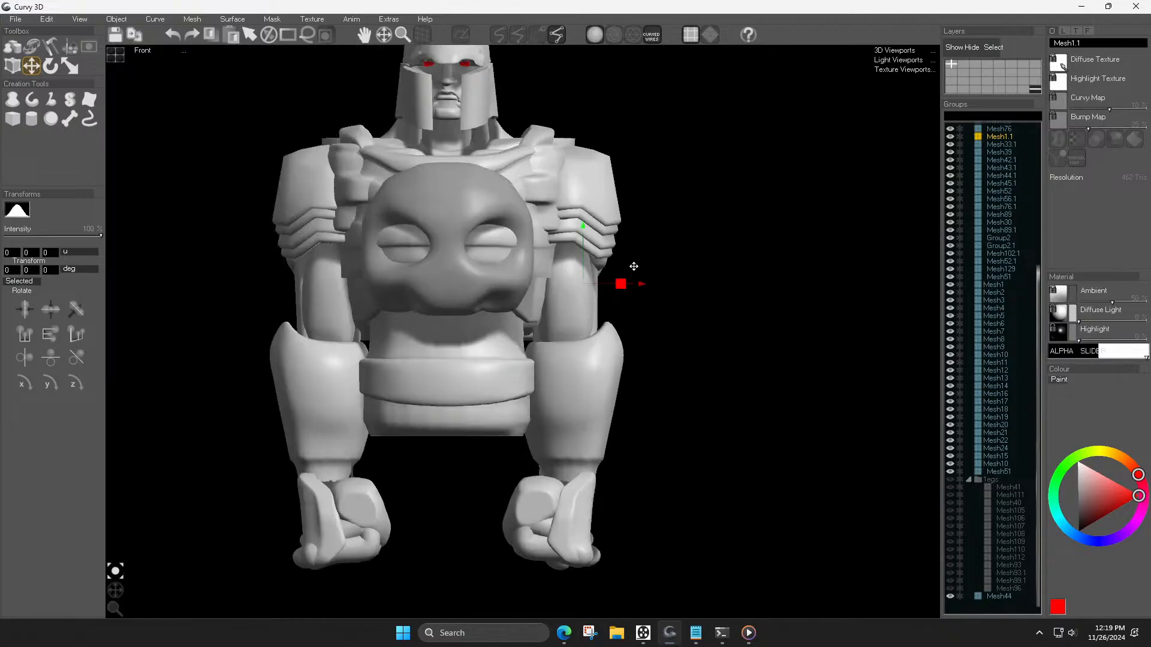
{"action": "key", "text": "ctrl+z"}
{"action": "key", "text": "ctrl+z"}
{"action": "key", "text": "ctrl+z"}
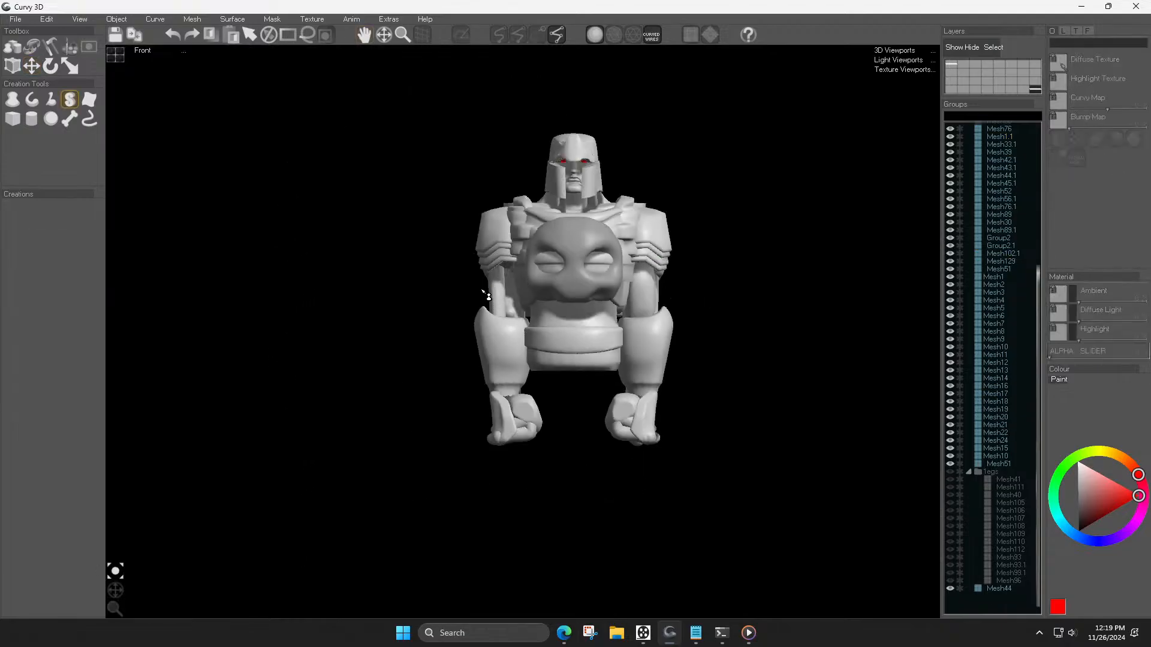
{"action": "key", "text": "ctrl+z"}
{"action": "key", "text": "ctrl+z"}
{"action": "key", "text": "ctrl+z"}
{"action": "key", "text": "ctrl+z"}
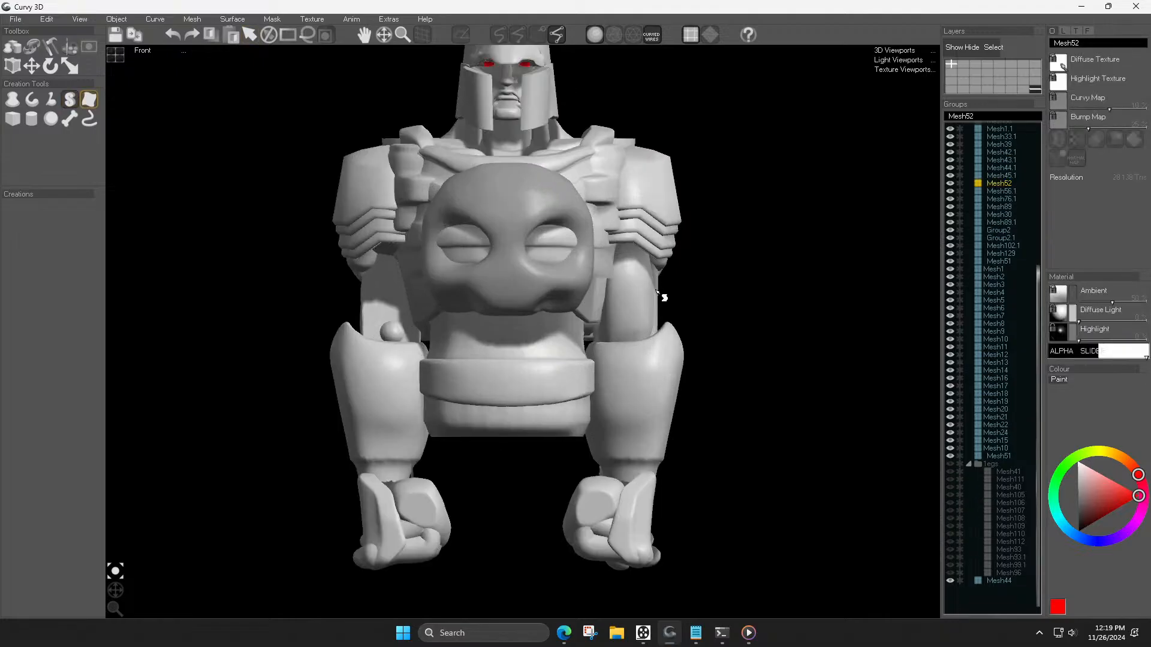
Step: Raise the Diffuse Light and Highlight material levels on all visible meshes together, and clear the selection
{"action": "scroll", "coordinate": [573, 264], "scroll_direction": "down", "scroll_amount": 2}
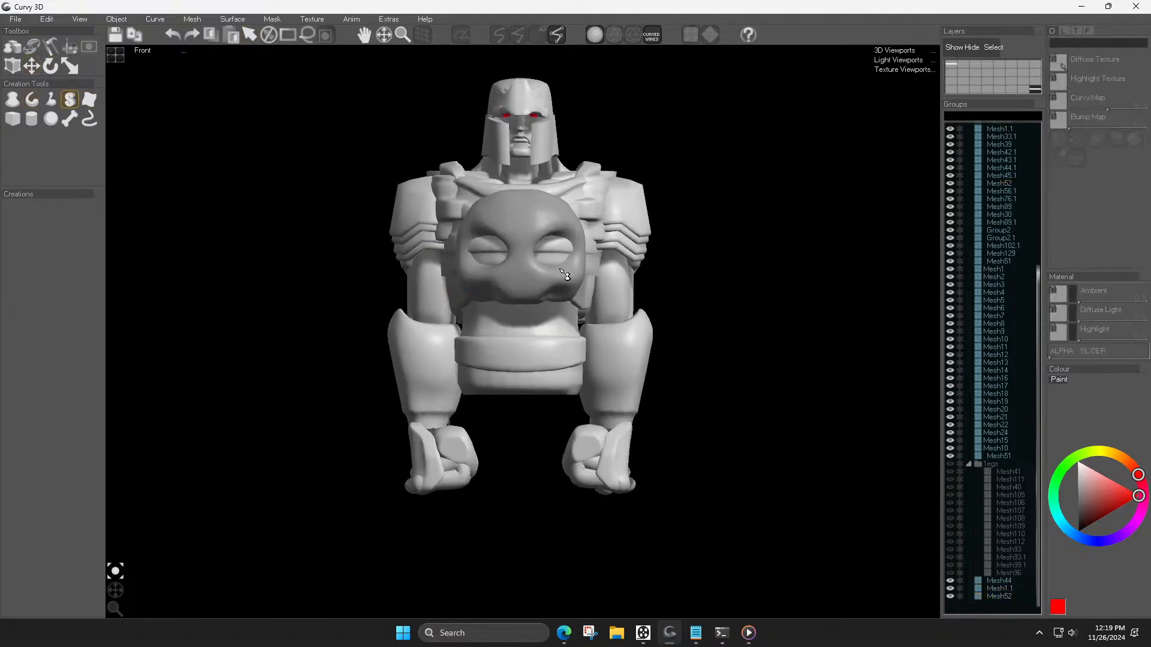
{"action": "left_click", "coordinate": [537, 254]}
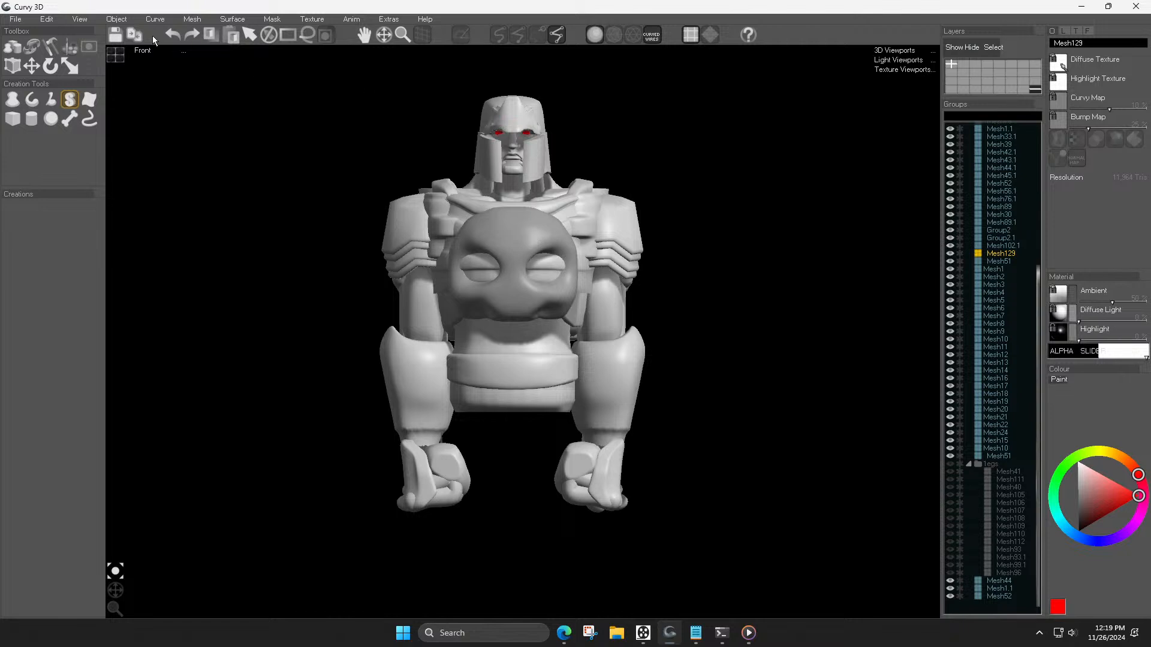
{"action": "scroll", "coordinate": [553, 362], "scroll_direction": "down", "scroll_amount": 2}
{"action": "left_click_drag", "start_coordinate": [577, 414], "coordinate": [582, 424]}
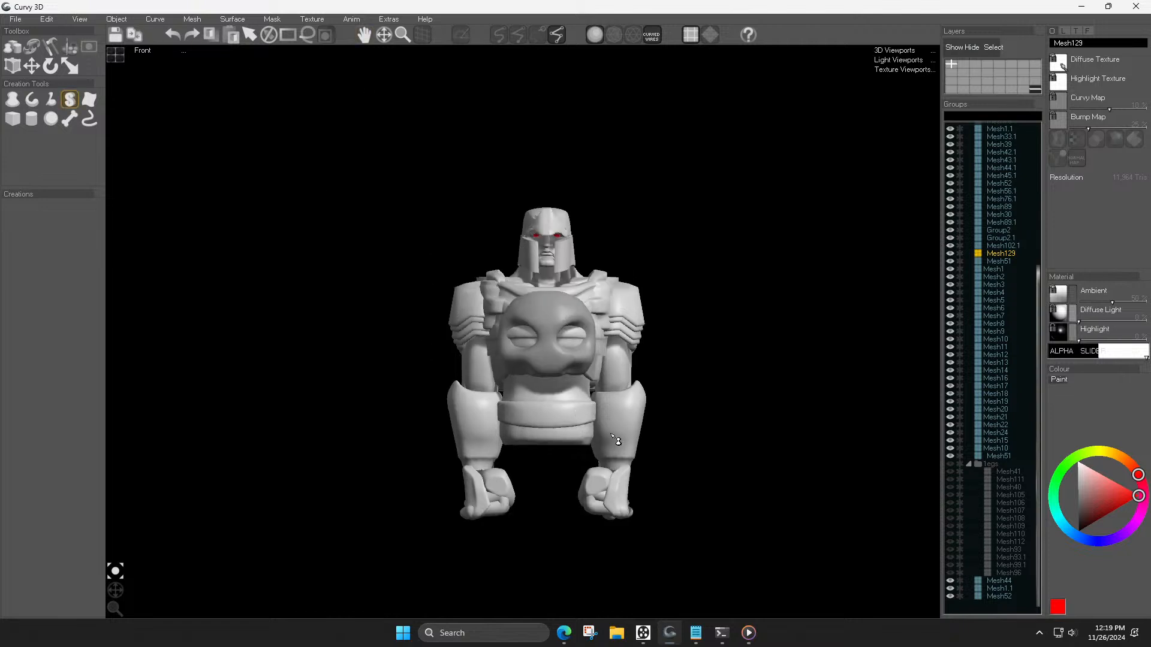
{"action": "key", "text": "ctrl+a"}
{"action": "mouse_move", "coordinate": [1076, 321]}
{"action": "left_mouse_down"}
{"action": "mouse_move", "coordinate": [1087, 319]}
{"action": "mouse_move", "coordinate": [1088, 338]}
{"action": "left_mouse_up"}
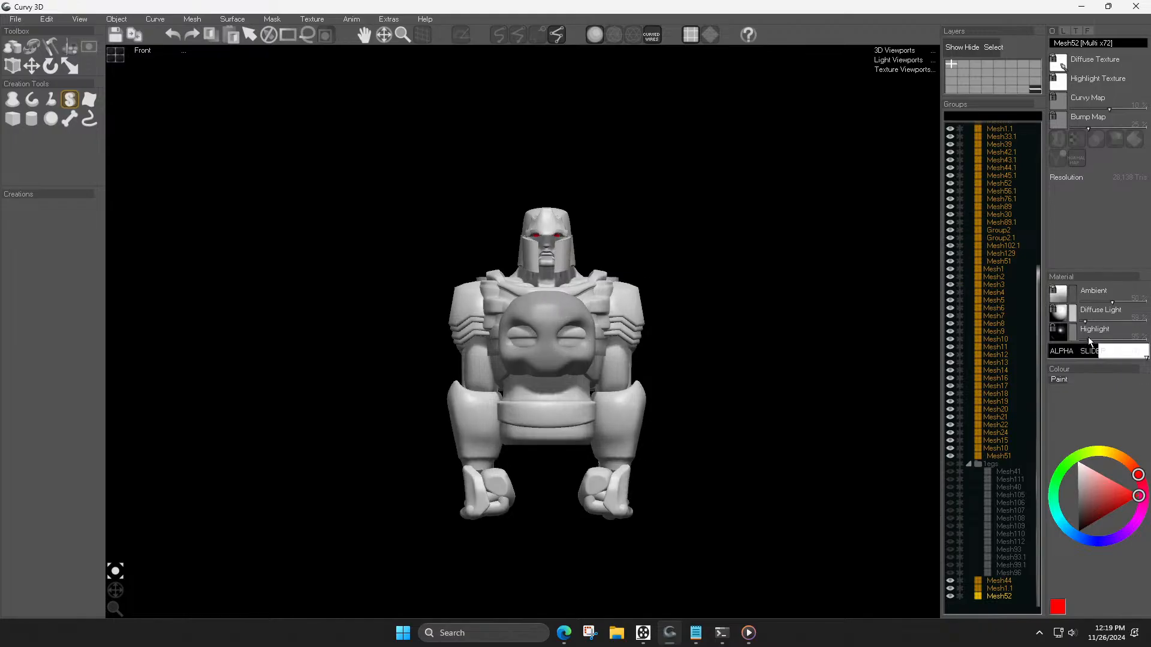
{"action": "left_click", "coordinate": [737, 301]}
Step: Try deleting the forearm mesh on the robot's right arm, and undo the deletion
{"action": "scroll", "coordinate": [544, 309], "scroll_direction": "up", "scroll_amount": 3}
{"action": "middle_click_drag", "start_coordinate": [555, 307], "coordinate": [525, 235]}
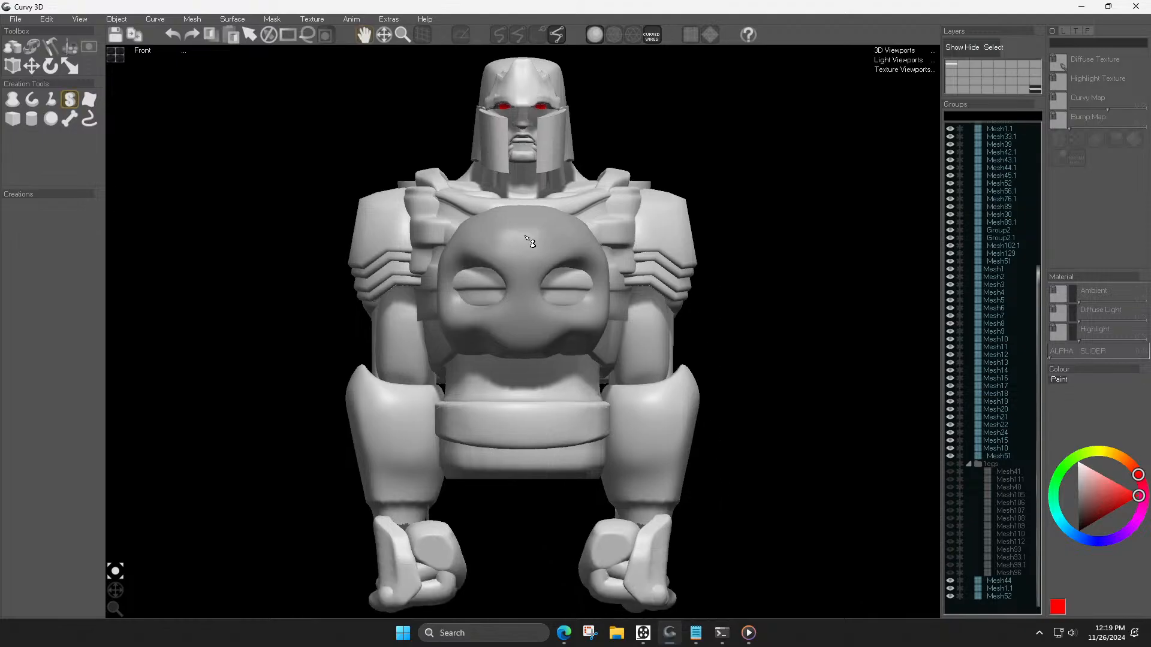
{"action": "left_click_drag", "start_coordinate": [115, 609], "coordinate": [115, 643]}
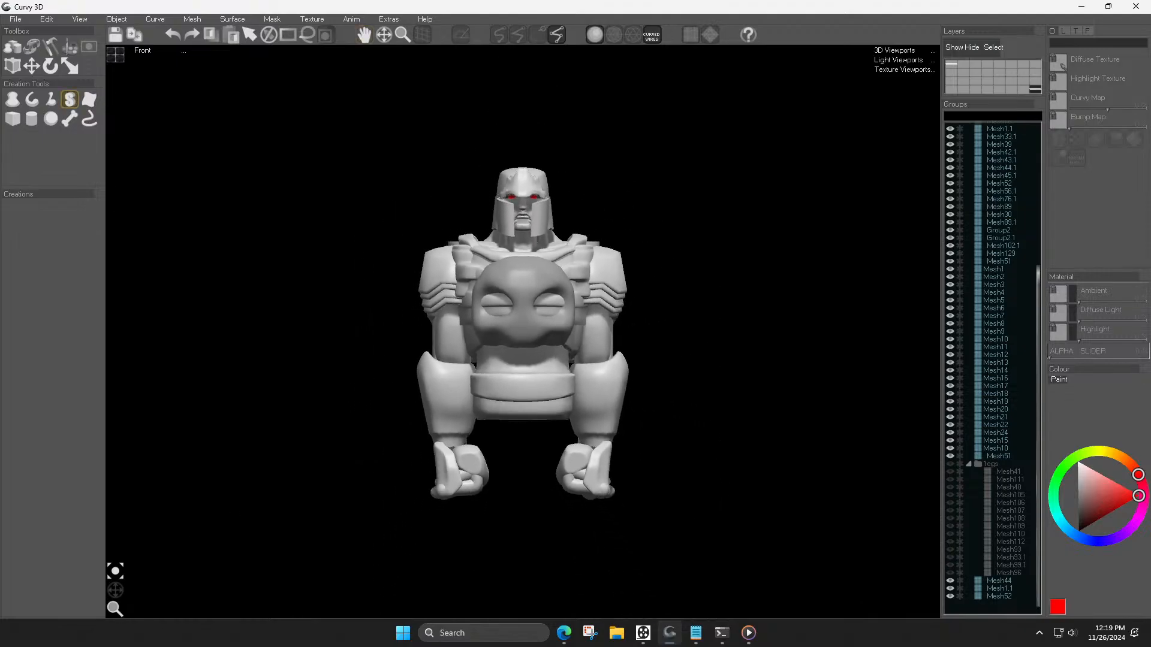
{"action": "left_click", "coordinate": [607, 415]}
{"action": "left_click", "coordinate": [650, 400]}
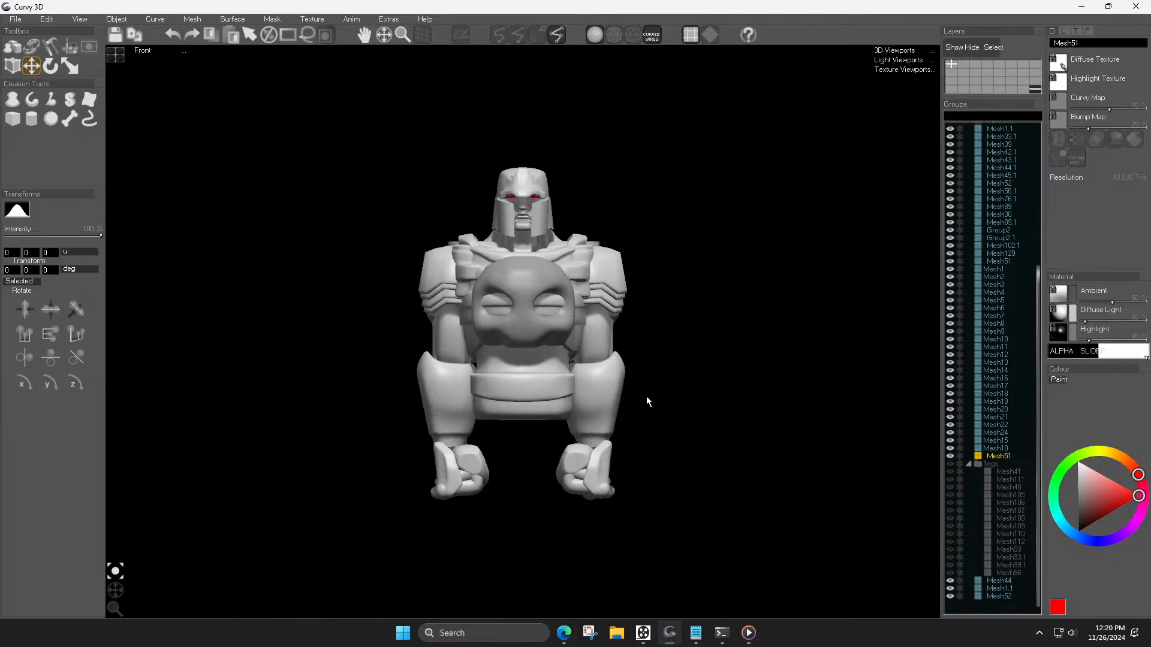
{"action": "left_click", "coordinate": [454, 398]}
{"action": "key", "text": "Delete"}
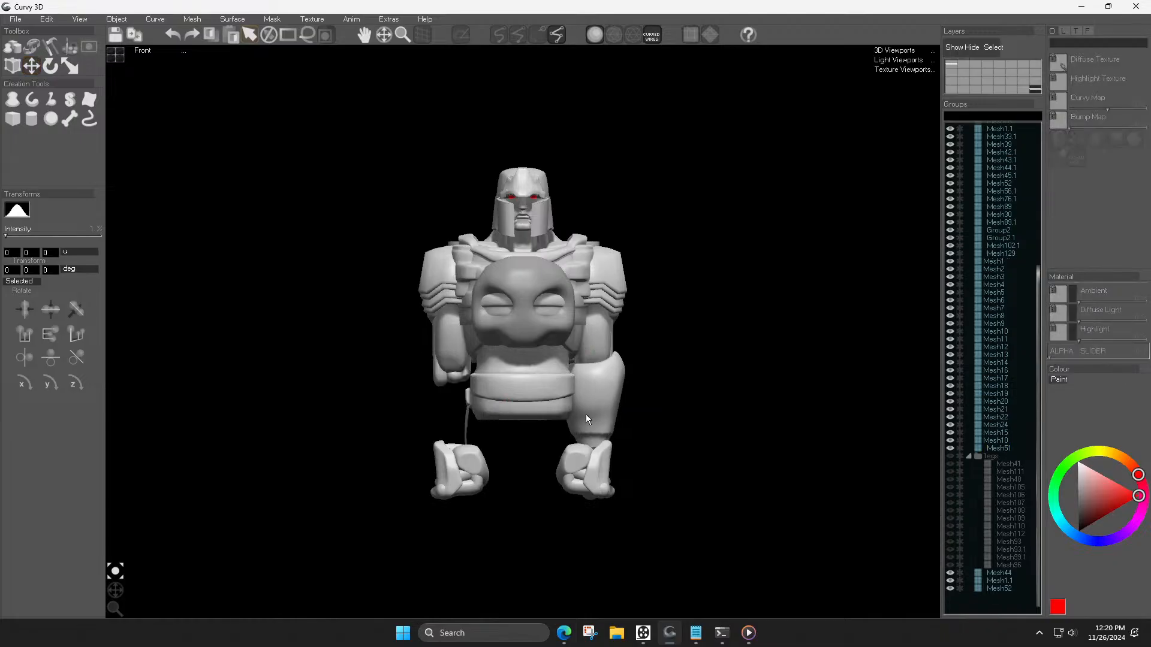
{"action": "scroll", "coordinate": [633, 458], "scroll_direction": "down", "scroll_amount": 3}
{"action": "middle_click_drag", "start_coordinate": [620, 448], "coordinate": [574, 425]}
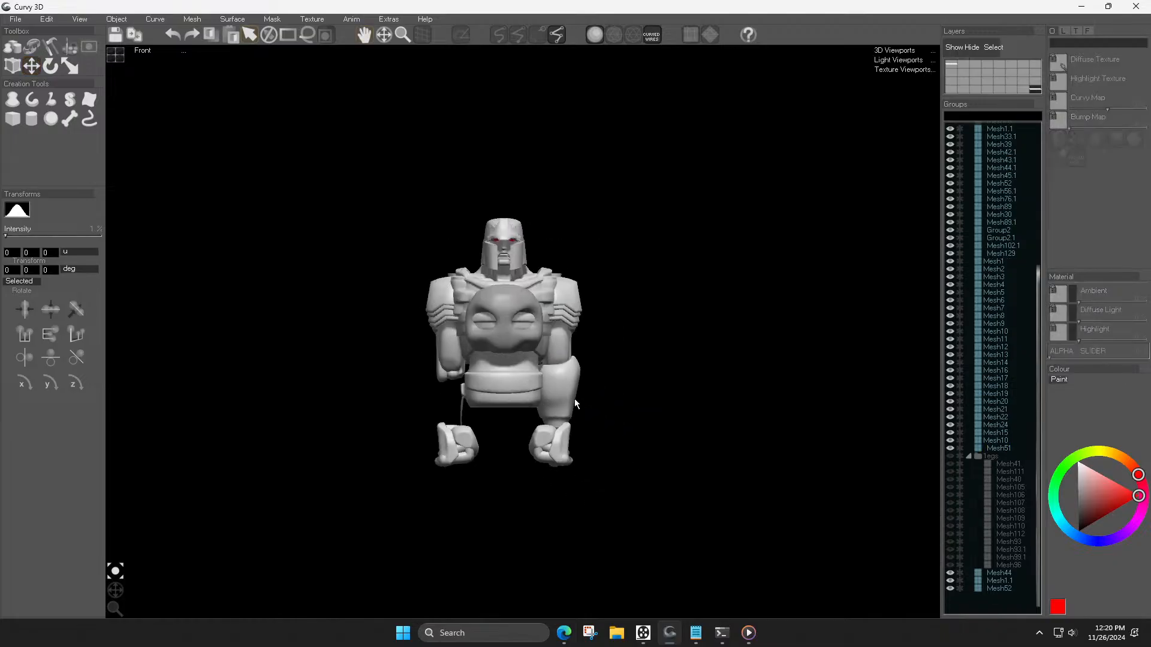
{"action": "left_click", "coordinate": [570, 397]}
{"action": "key", "text": "ctrl+z"}
{"action": "left_click", "coordinate": [593, 409]}
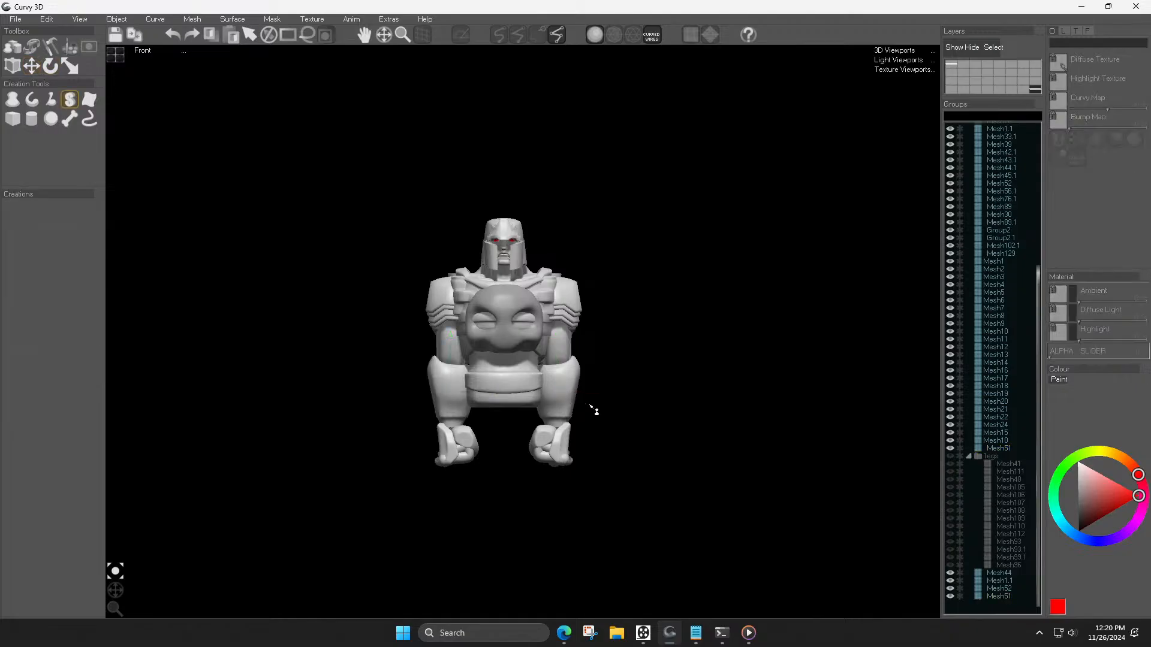
{"action": "scroll", "coordinate": [495, 301], "scroll_direction": "up", "scroll_amount": 4}
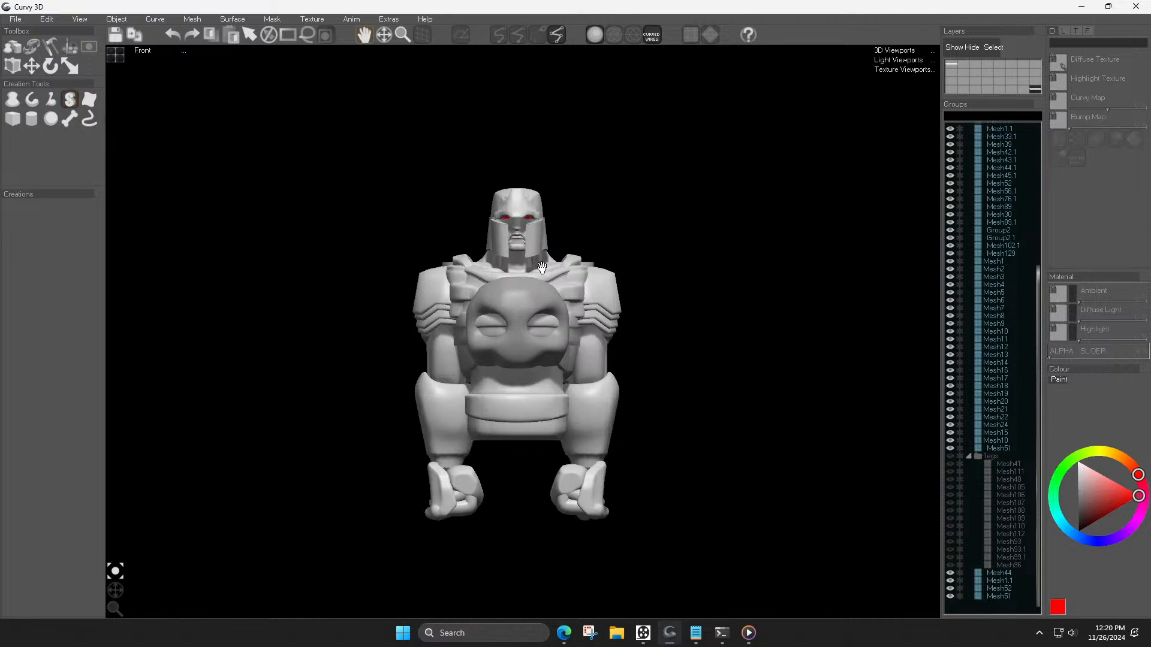
{"action": "left_click", "coordinate": [138, 49]}
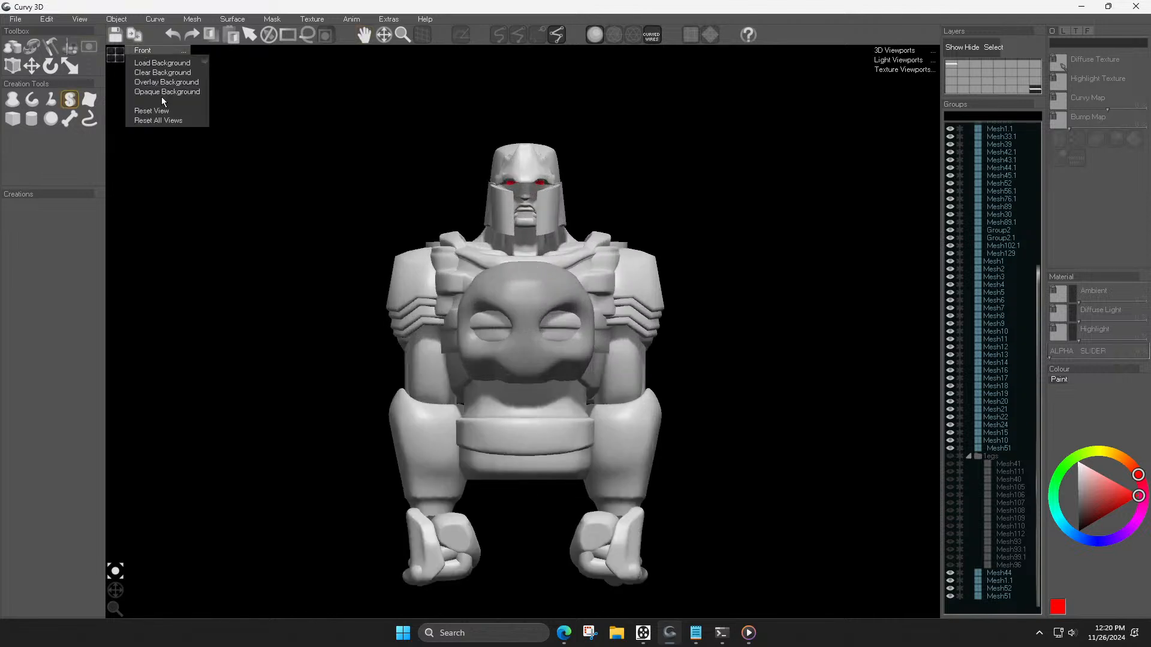
{"action": "left_click", "coordinate": [161, 125]}
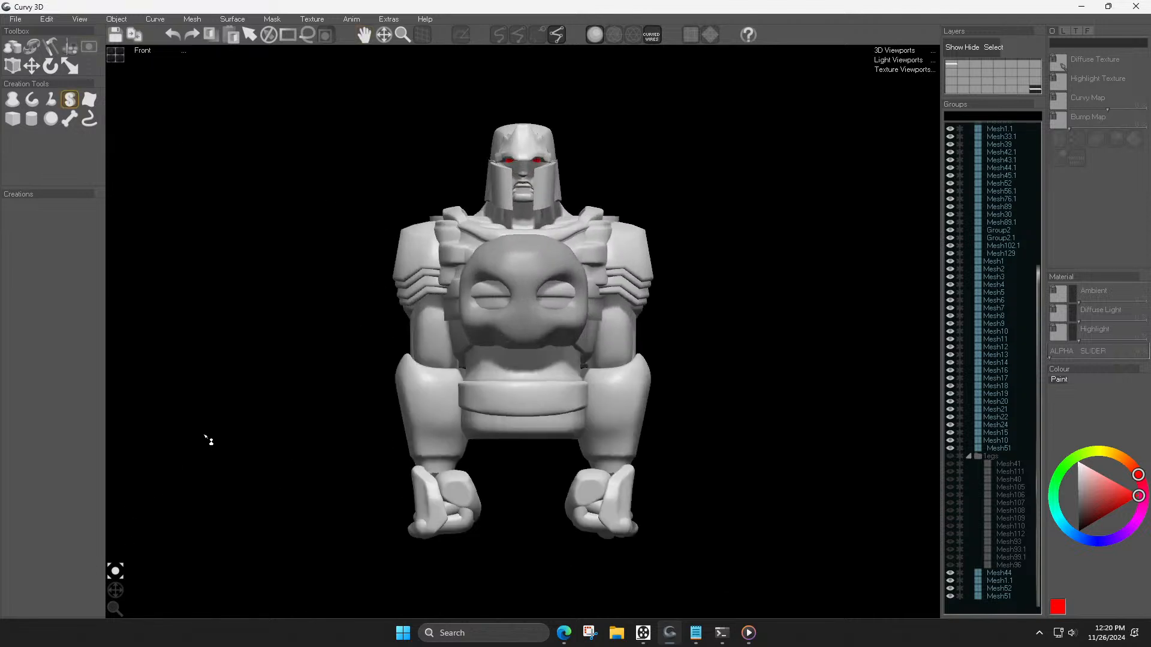
{"action": "left_click_drag", "start_coordinate": [115, 608], "coordinate": [115, 640]}
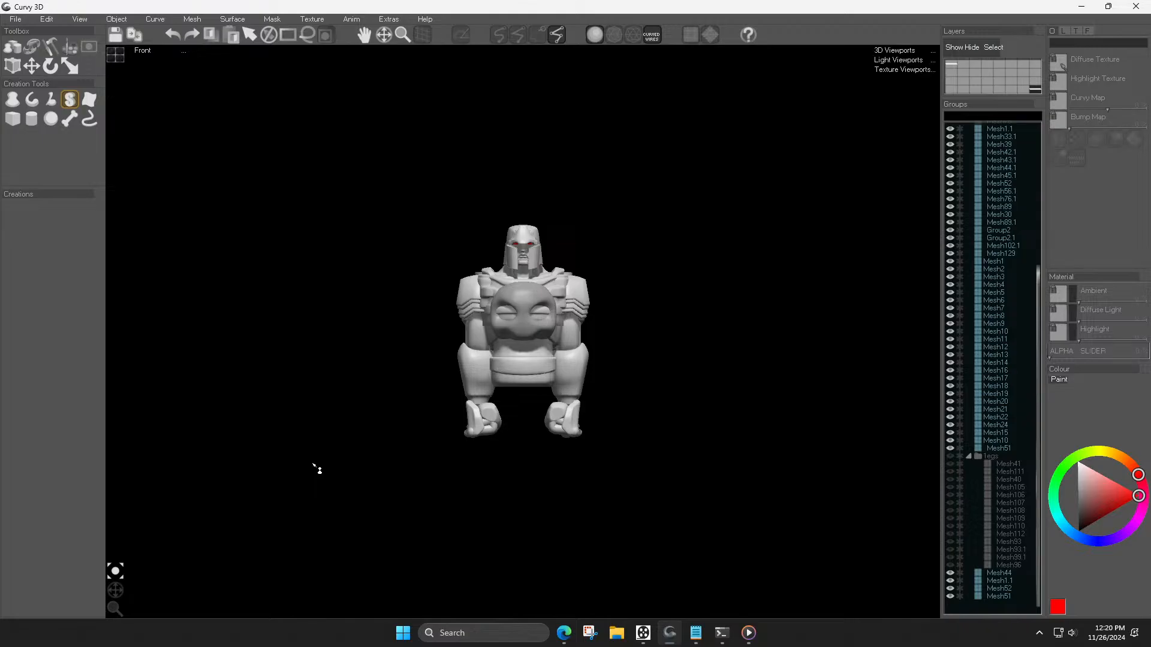
{"action": "scroll", "coordinate": [564, 343], "scroll_direction": "up", "scroll_amount": 3}
{"action": "middle_click_drag", "start_coordinate": [568, 358], "coordinate": [389, 298]}
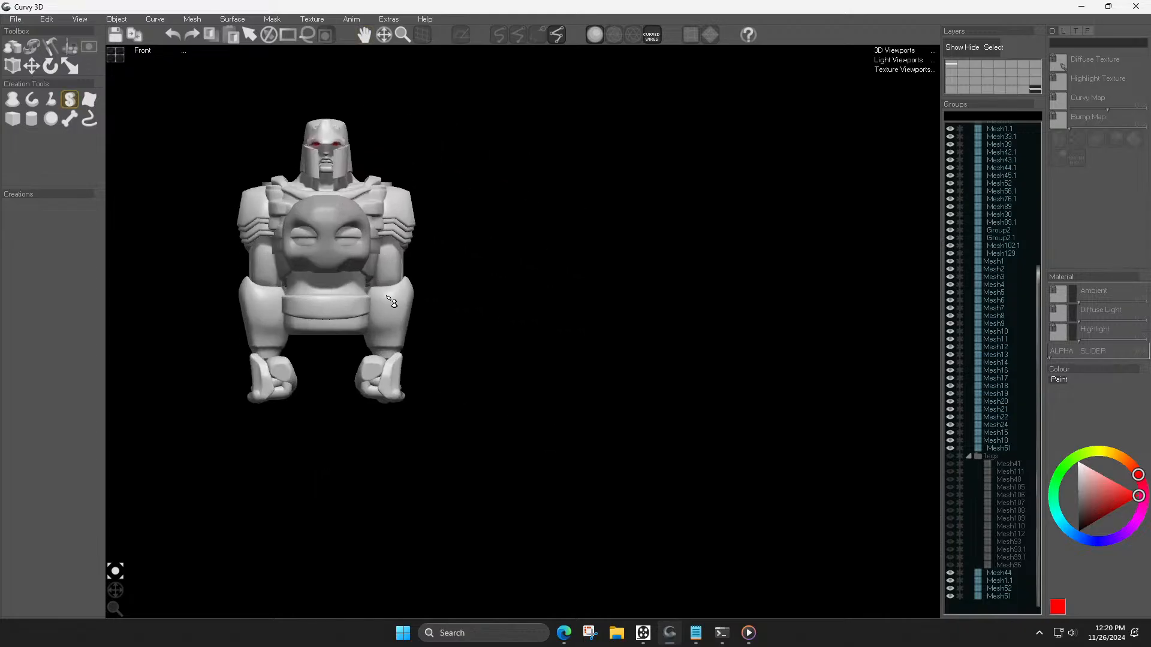
{"action": "left_click_drag", "start_coordinate": [115, 609], "coordinate": [103, 620]}
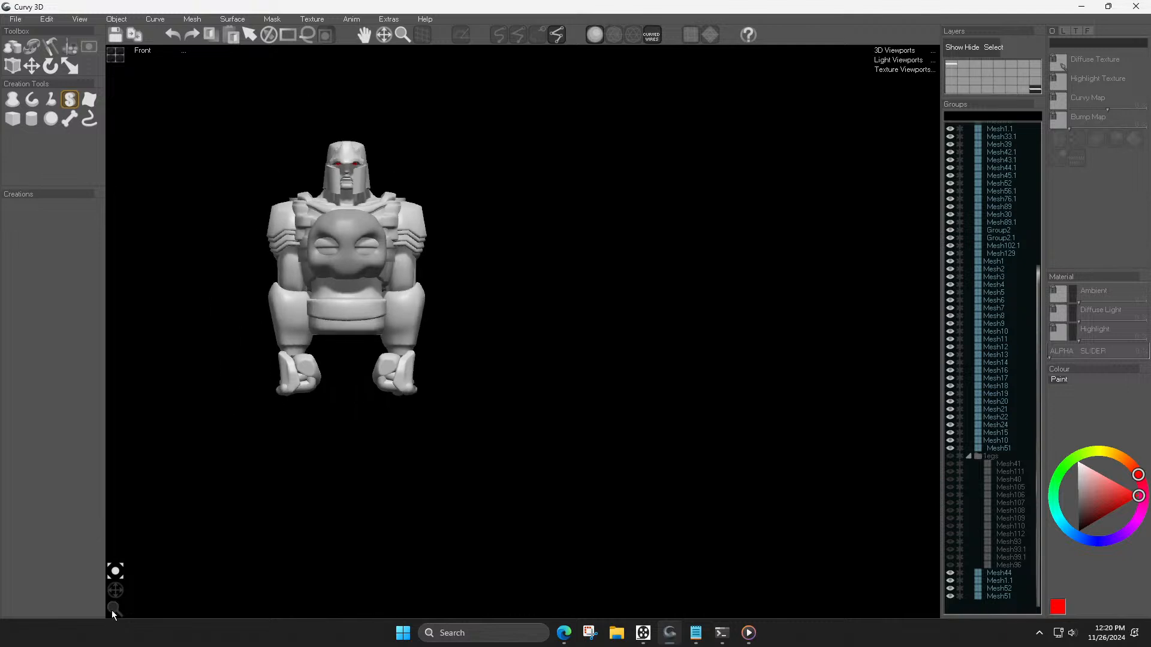
Step: Hide the interface around the viewport and reset the Front view to frame the whole robot
{"action": "key", "text": "Tab"}
{"action": "middle_click_drag", "start_coordinate": [419, 373], "coordinate": [602, 398]}
{"action": "left_click", "coordinate": [45, 21]}
{"action": "left_click", "coordinate": [48, 77]}
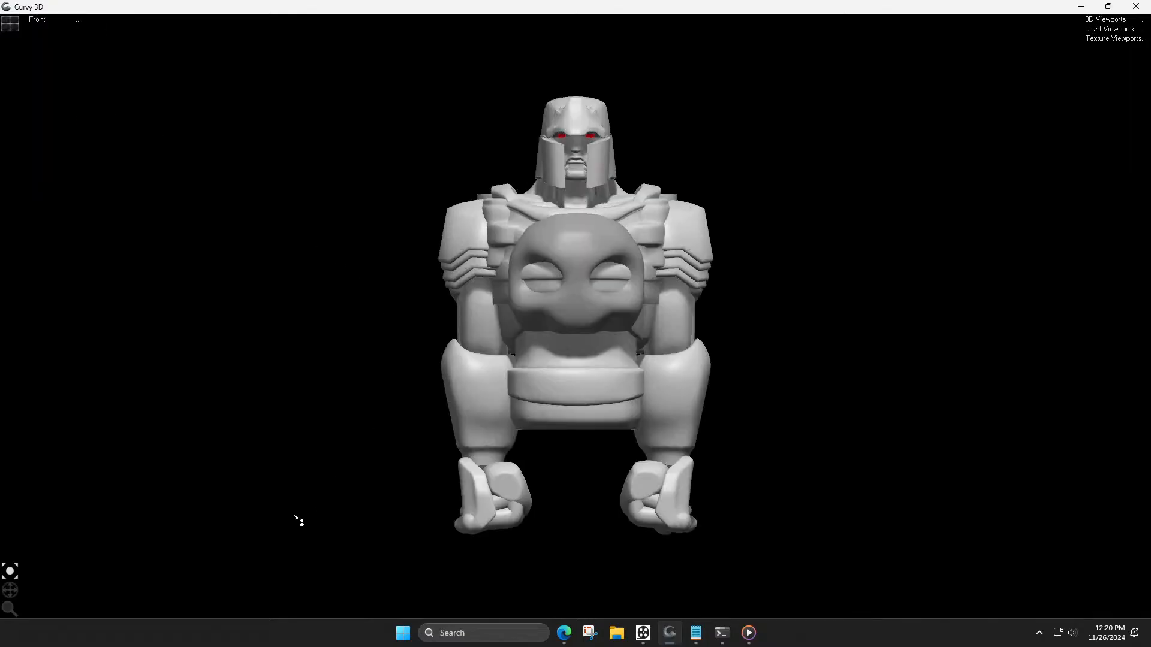
Step: Reset the Front view to frame the whole robot and bring the interface back around the viewport
{"action": "left_click_drag", "start_coordinate": [14, 609], "coordinate": [10, 480]}
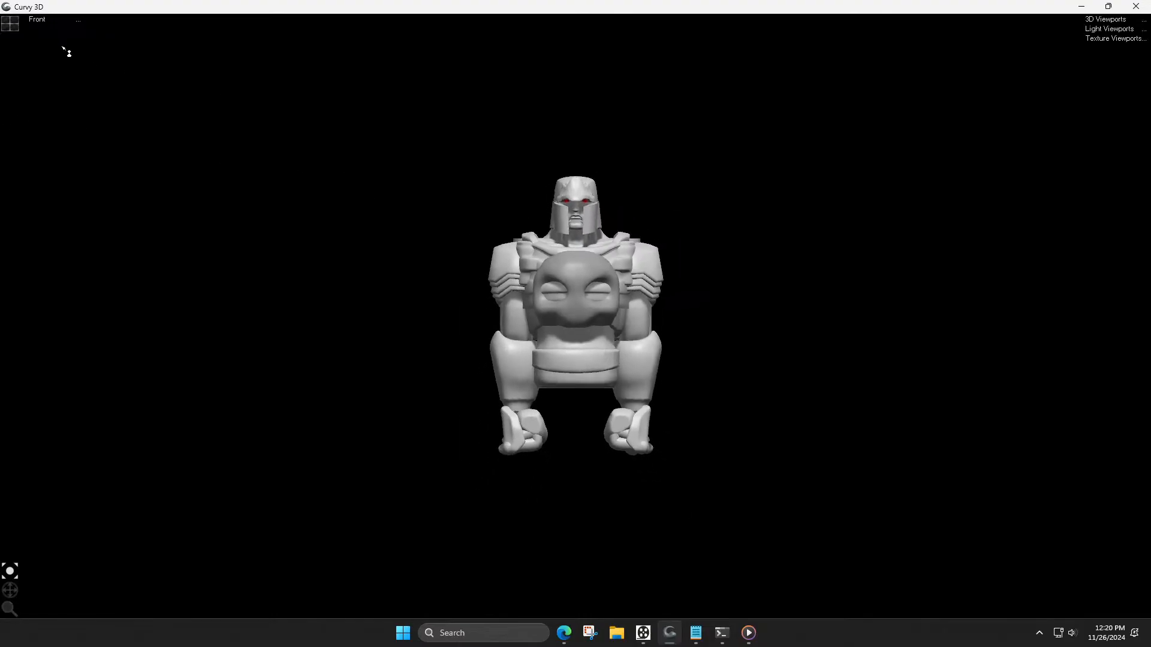
{"action": "left_click", "coordinate": [44, 19]}
{"action": "left_click", "coordinate": [47, 93]}
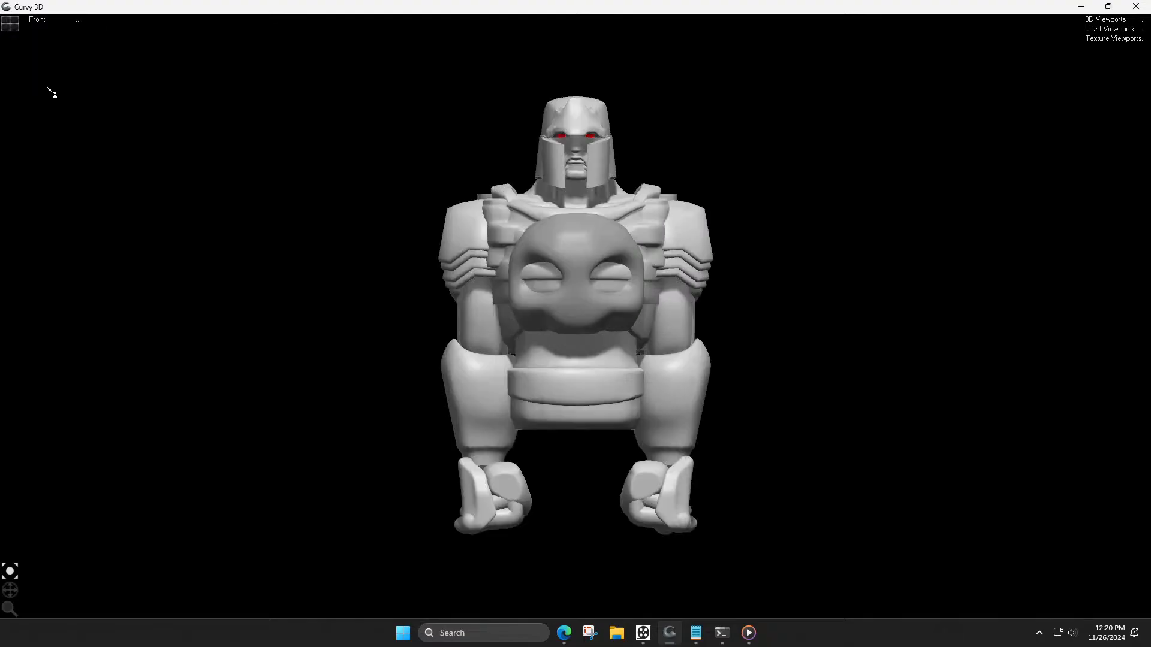
{"action": "key", "text": "Tab"}
{"action": "key", "text": "Tab"}
{"action": "key", "text": "Tab"}
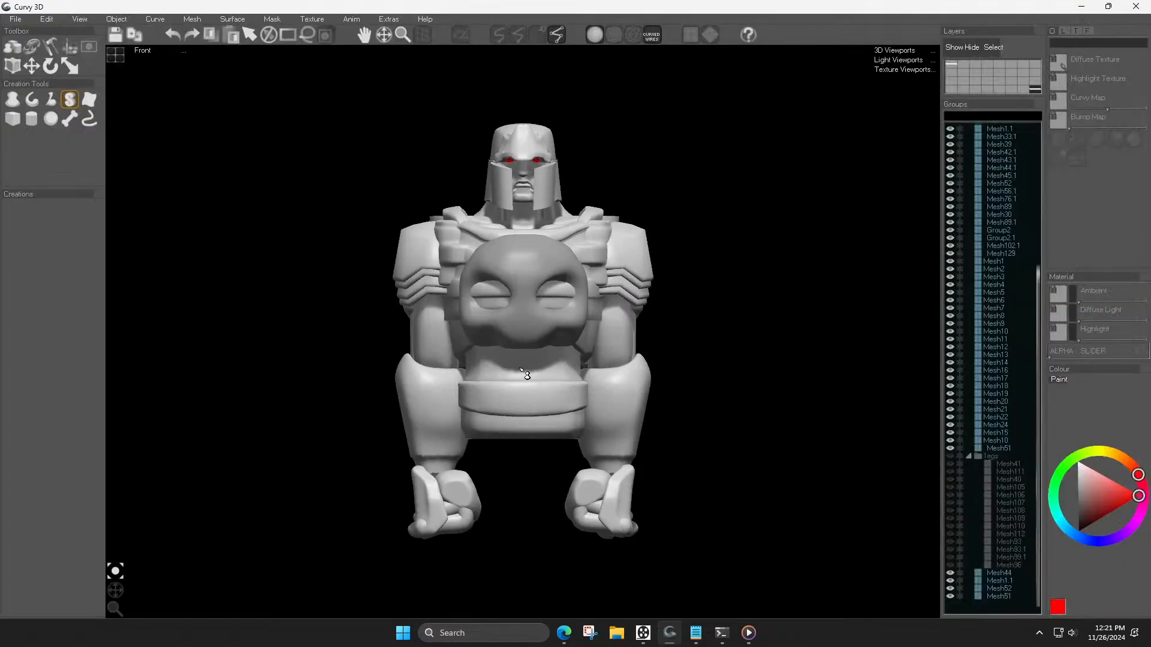
Step: Unwrap the UVs of the waist mesh below the chest face and keep the Object commands floating over the viewport
{"action": "left_click", "coordinate": [521, 371]}
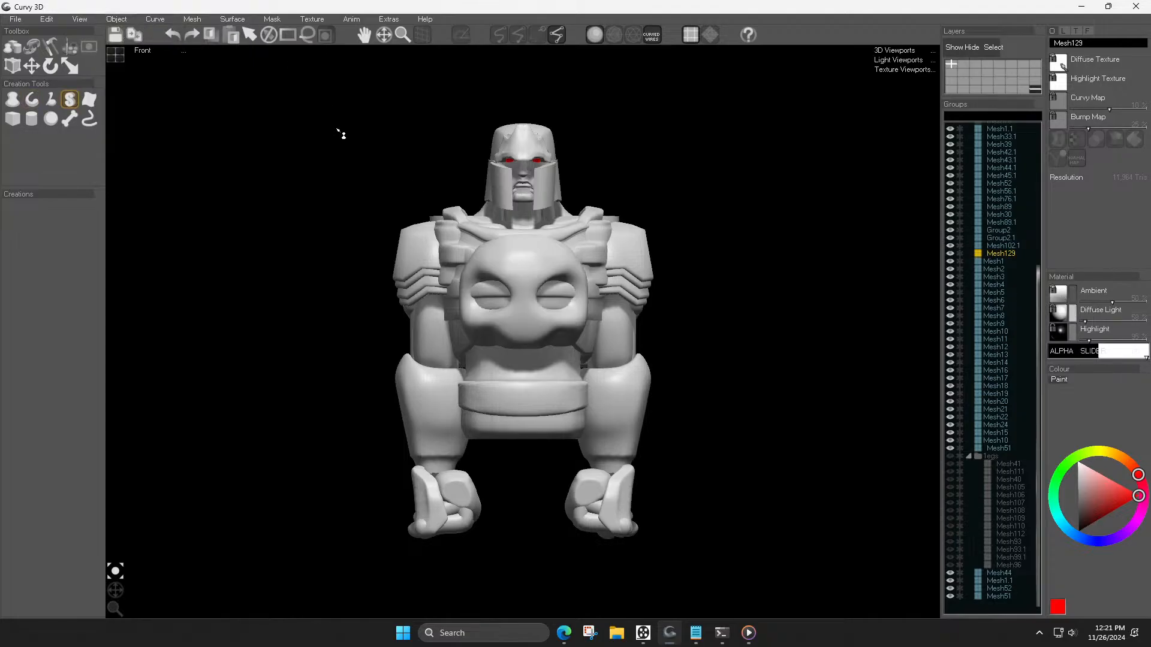
{"action": "left_click", "coordinate": [784, 259]}
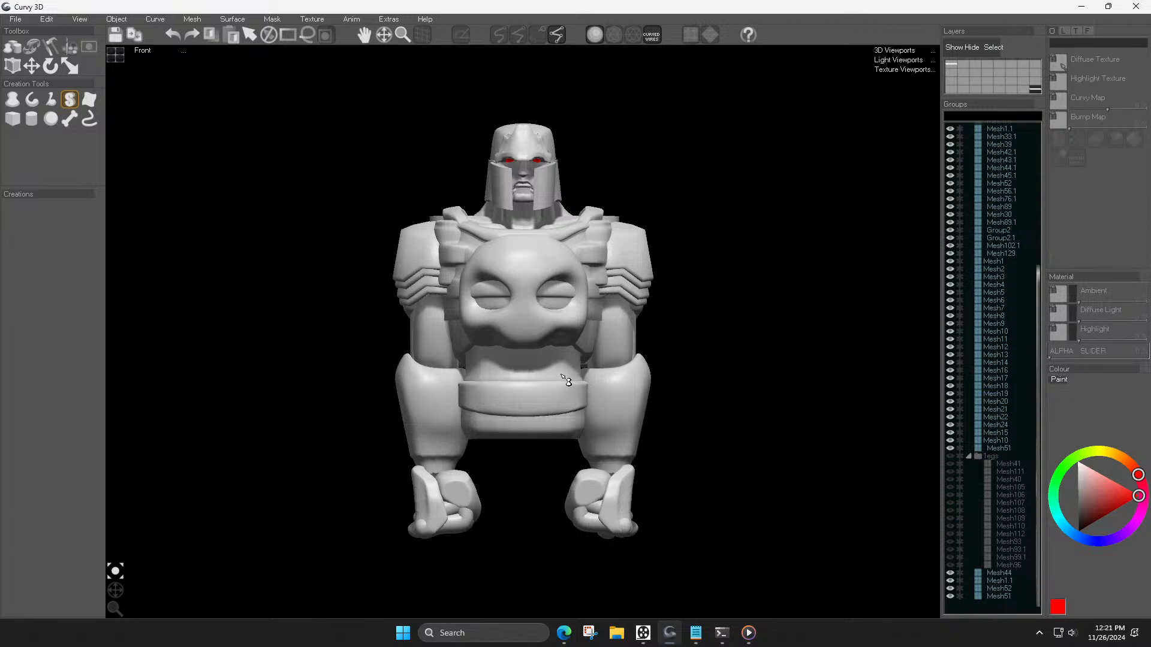
{"action": "left_click", "coordinate": [544, 370]}
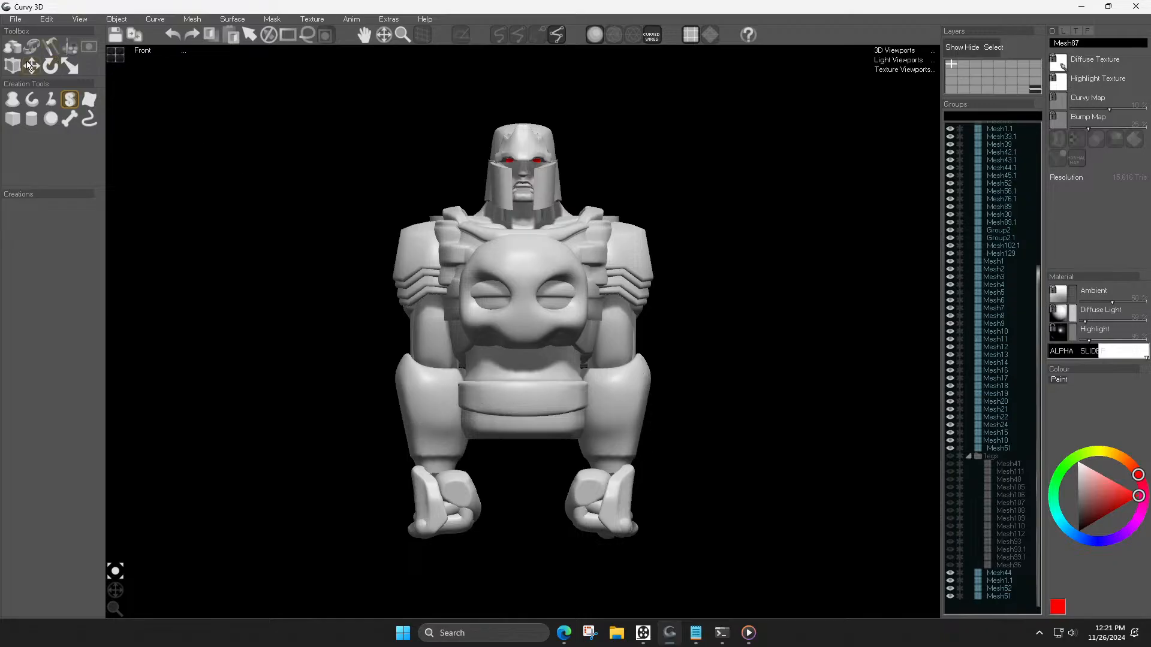
{"action": "left_click", "coordinate": [76, 53]}
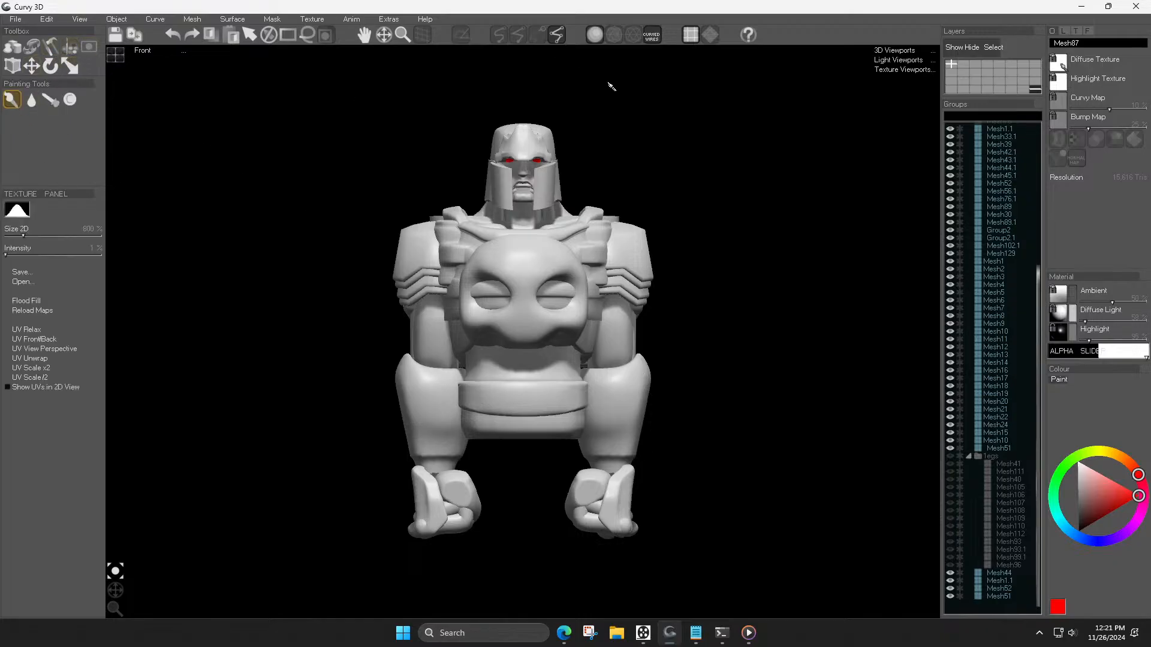
{"action": "left_click", "coordinate": [299, 21]}
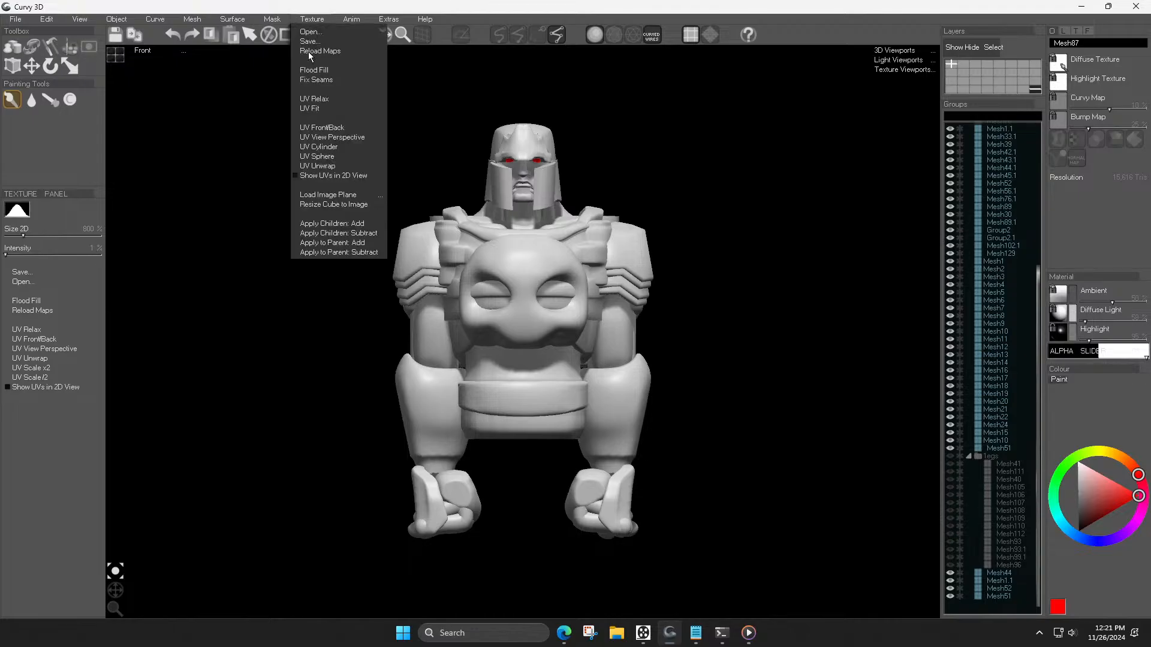
{"action": "left_click", "coordinate": [331, 167]}
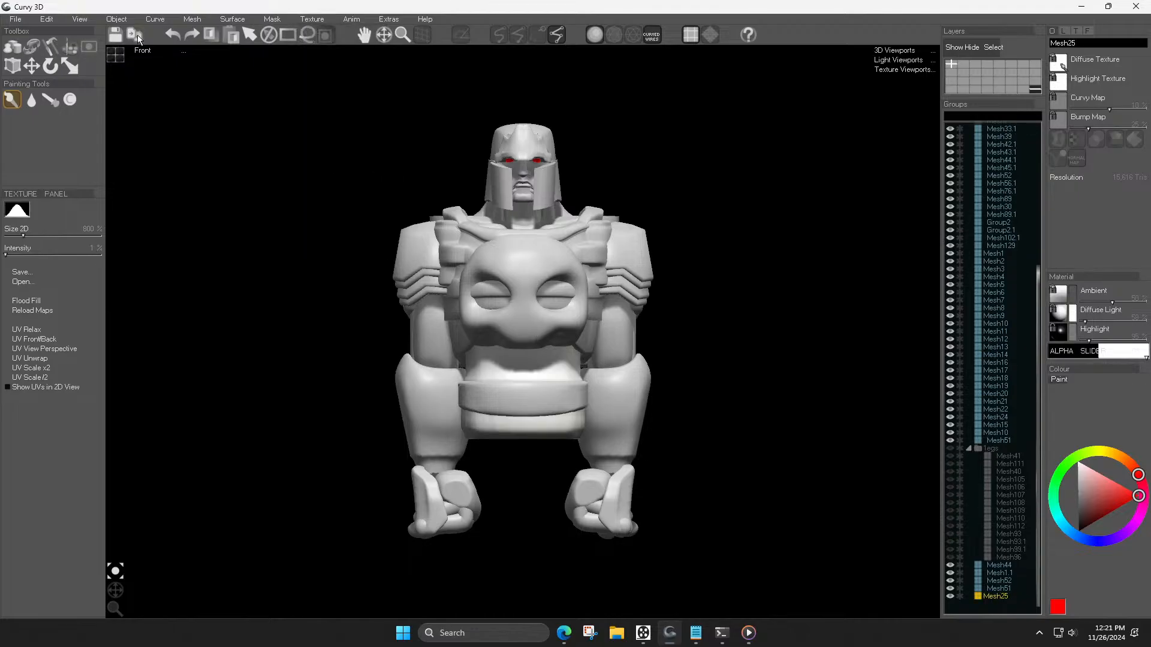
{"action": "left_click", "coordinate": [120, 19]}
{"action": "left_click_drag", "start_coordinate": [181, 28], "coordinate": [289, 203]}
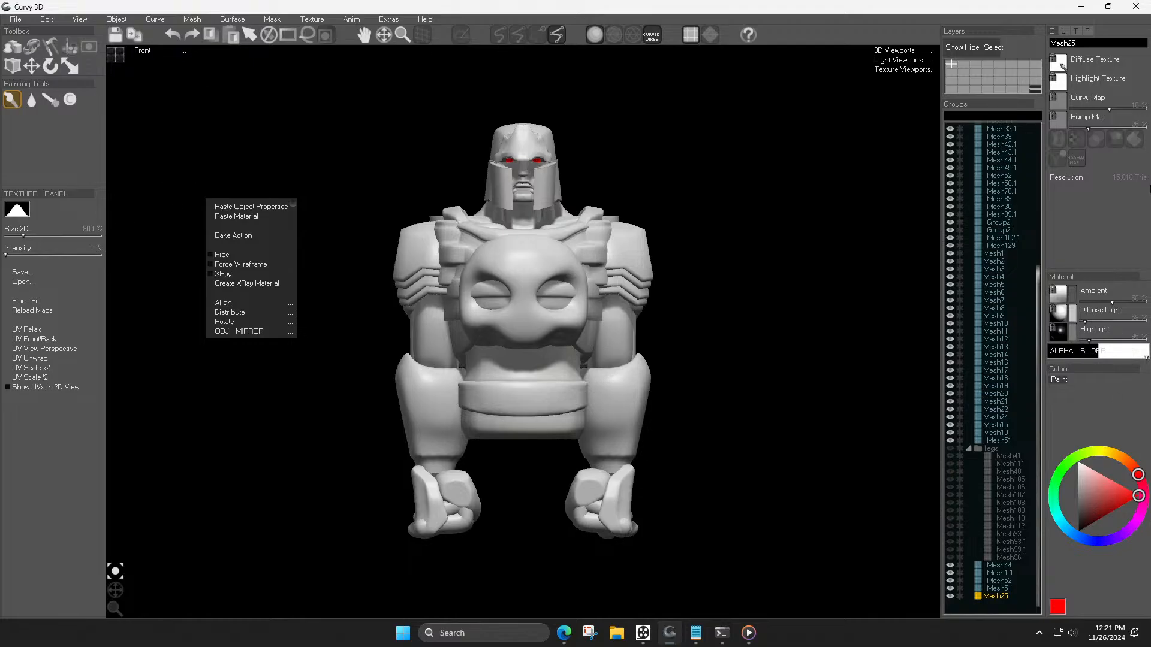
Step: Set up texture painting on the waist mesh with red, 100% intensity and a blank Diffuse Texture, and undo a test stroke
{"action": "left_click", "coordinate": [1133, 498]}
{"action": "left_click_drag", "start_coordinate": [32, 255], "coordinate": [234, 273]}
{"action": "left_click", "coordinate": [1057, 64]}
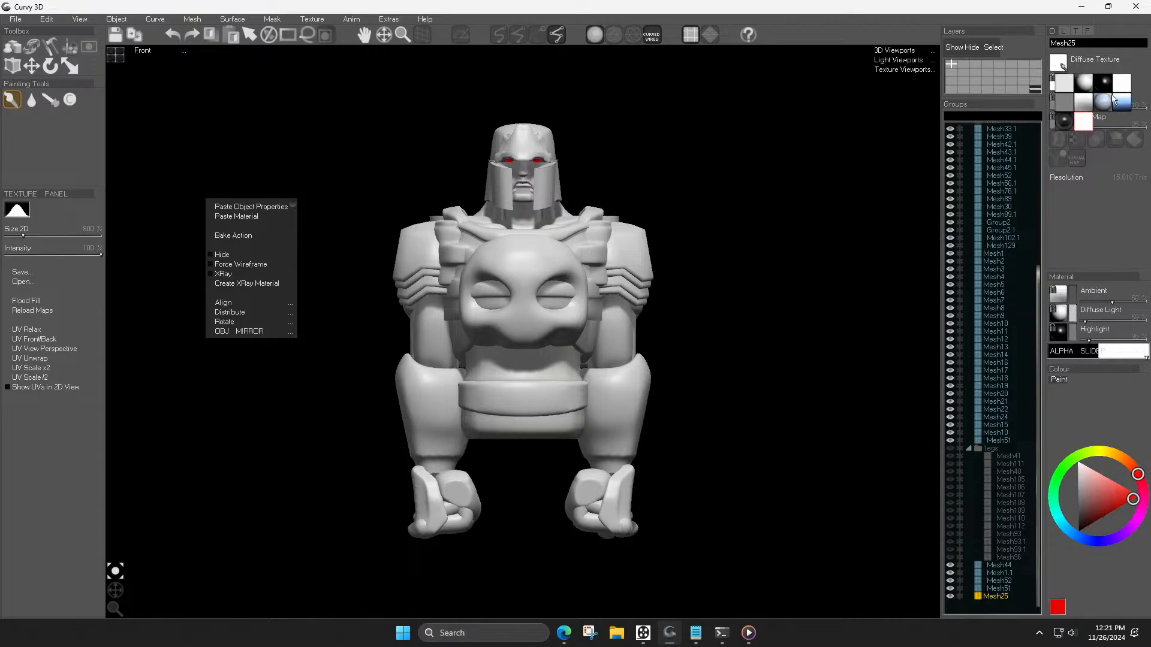
{"action": "left_click", "coordinate": [1075, 127]}
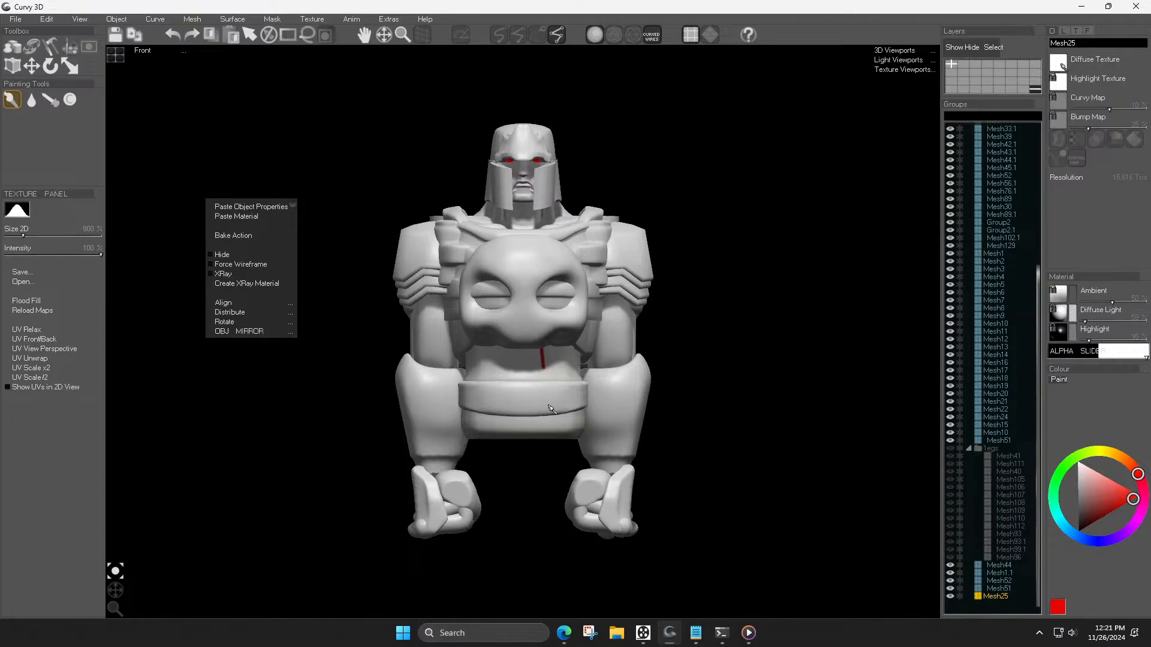
{"action": "key", "text": "ctrl+z"}
Step: Try painting mirrored red vertical stripes down both sides of the waist, and undo the strokes
{"action": "left_click", "coordinate": [11, 68]}
{"action": "left_click", "coordinate": [32, 47]}
{"action": "left_click", "coordinate": [48, 48]}
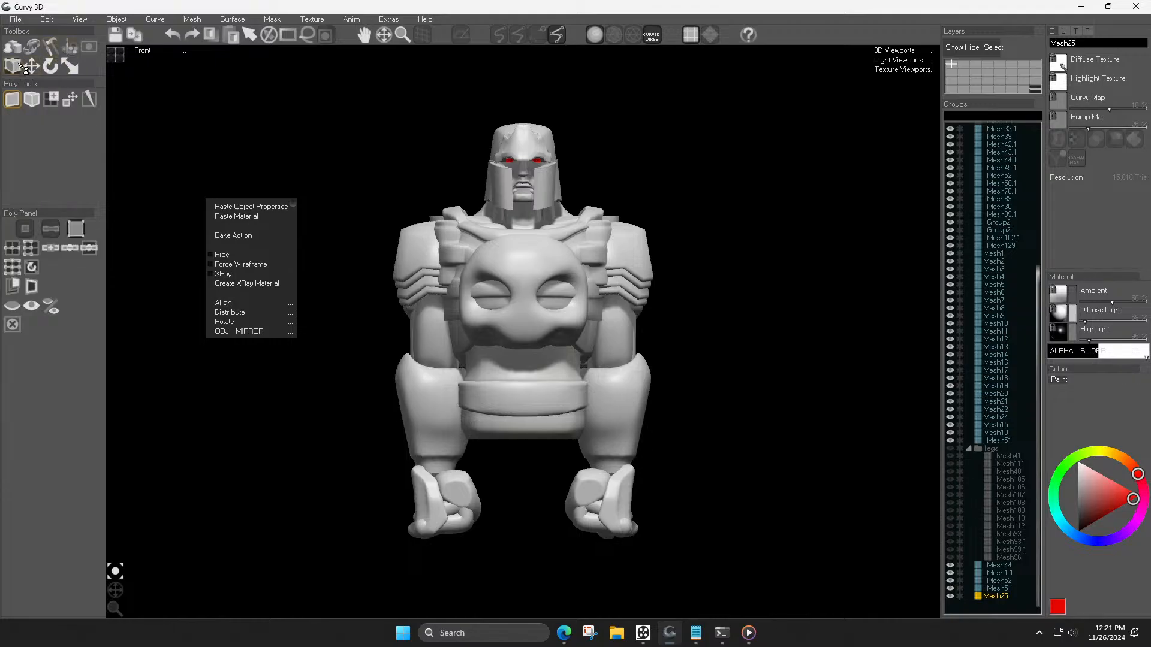
{"action": "left_click", "coordinate": [72, 48]}
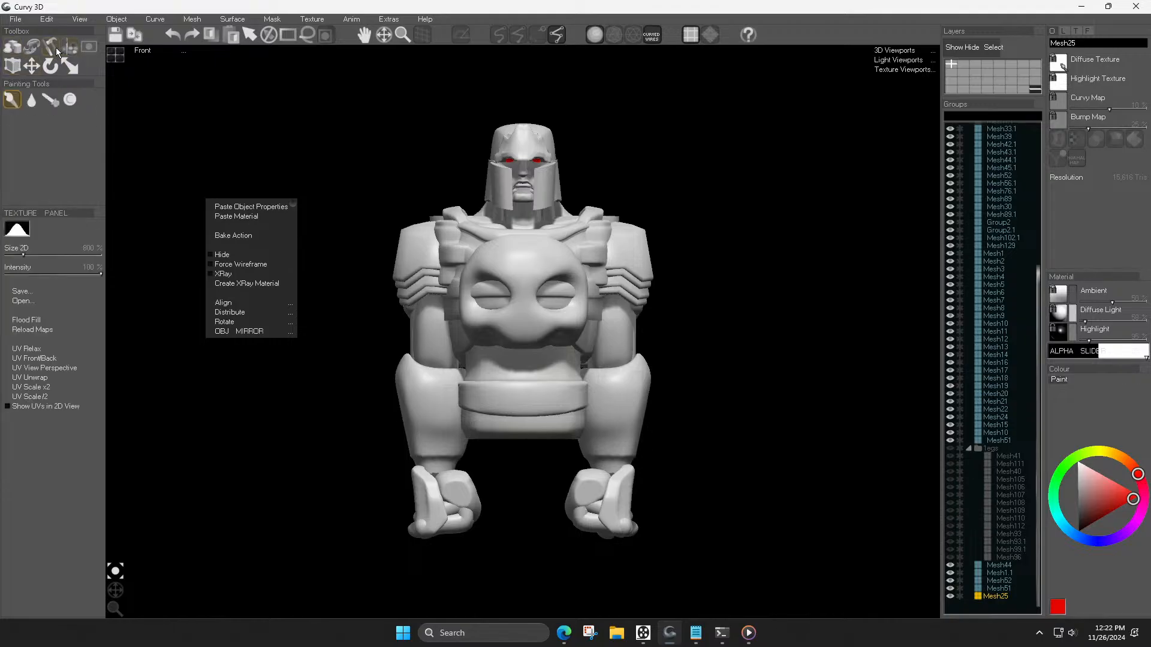
{"action": "left_click", "coordinate": [59, 51]}
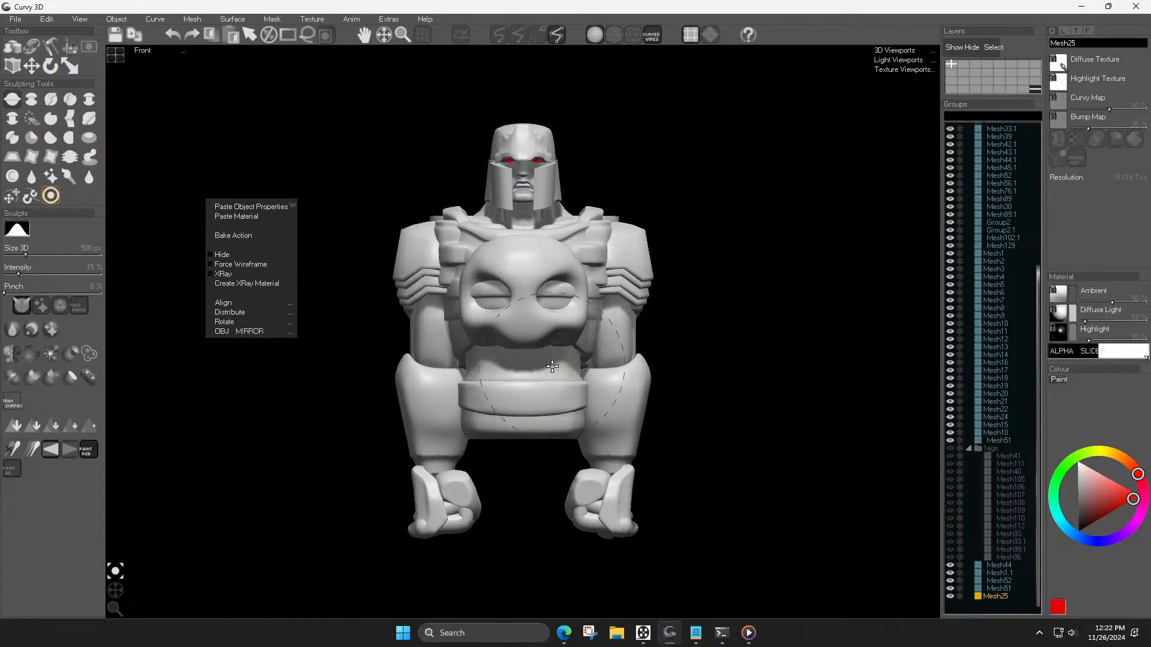
{"action": "left_click", "coordinate": [70, 48]}
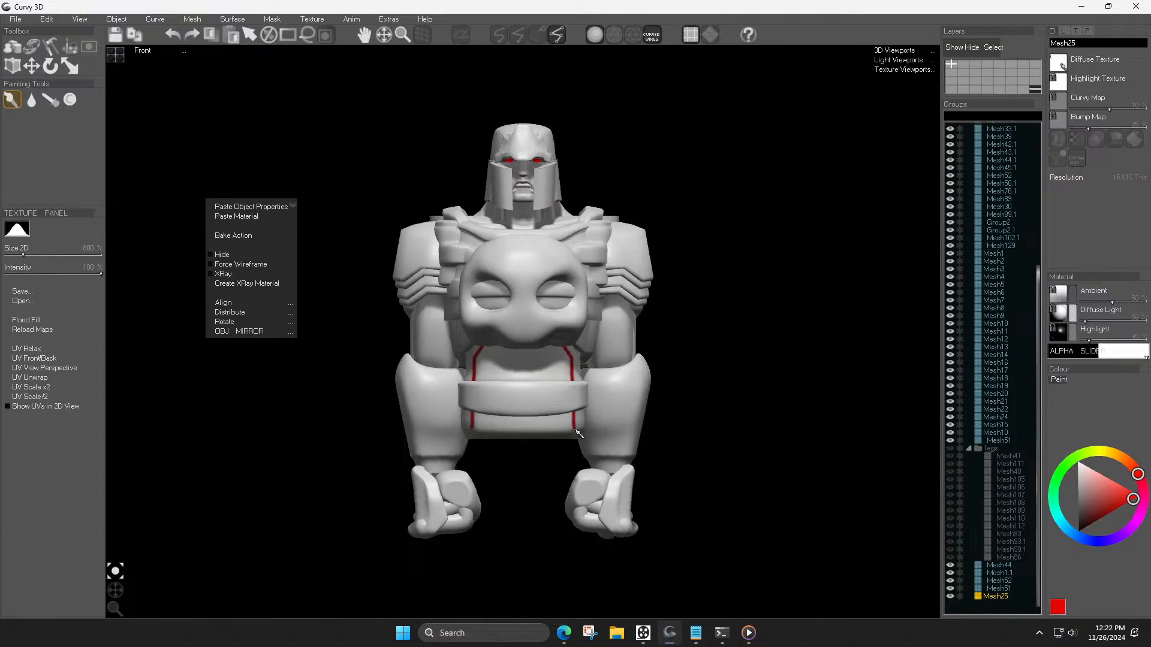
{"action": "scroll", "coordinate": [542, 347], "scroll_direction": "down", "scroll_amount": 3}
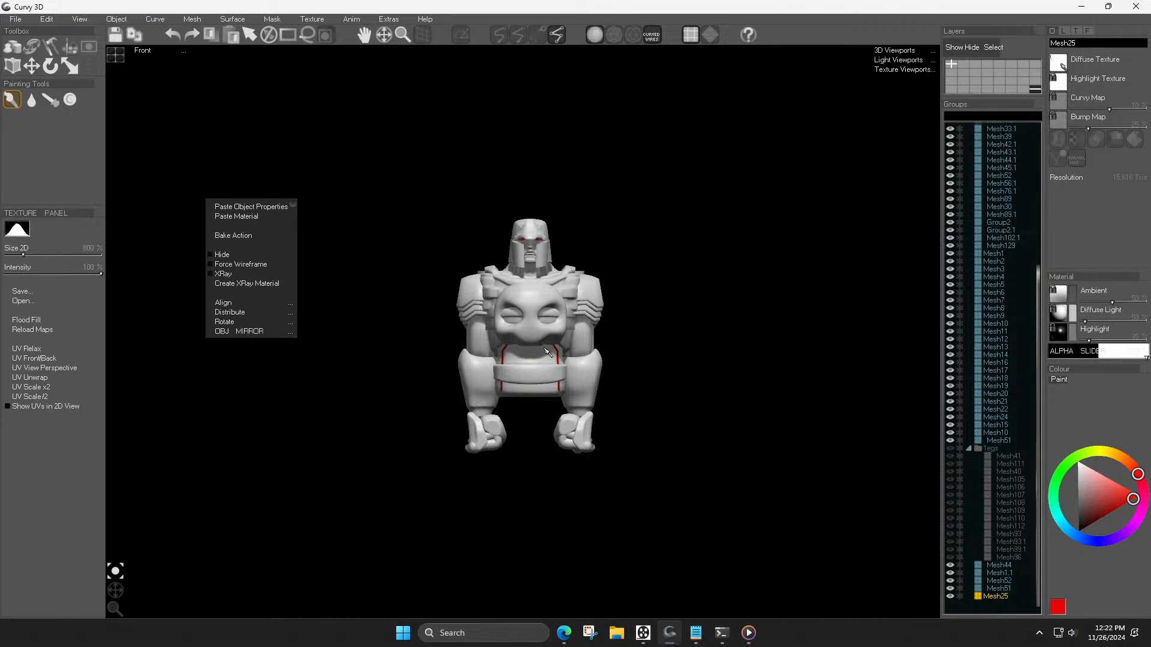
{"action": "scroll", "coordinate": [547, 352], "scroll_direction": "up", "scroll_amount": 1}
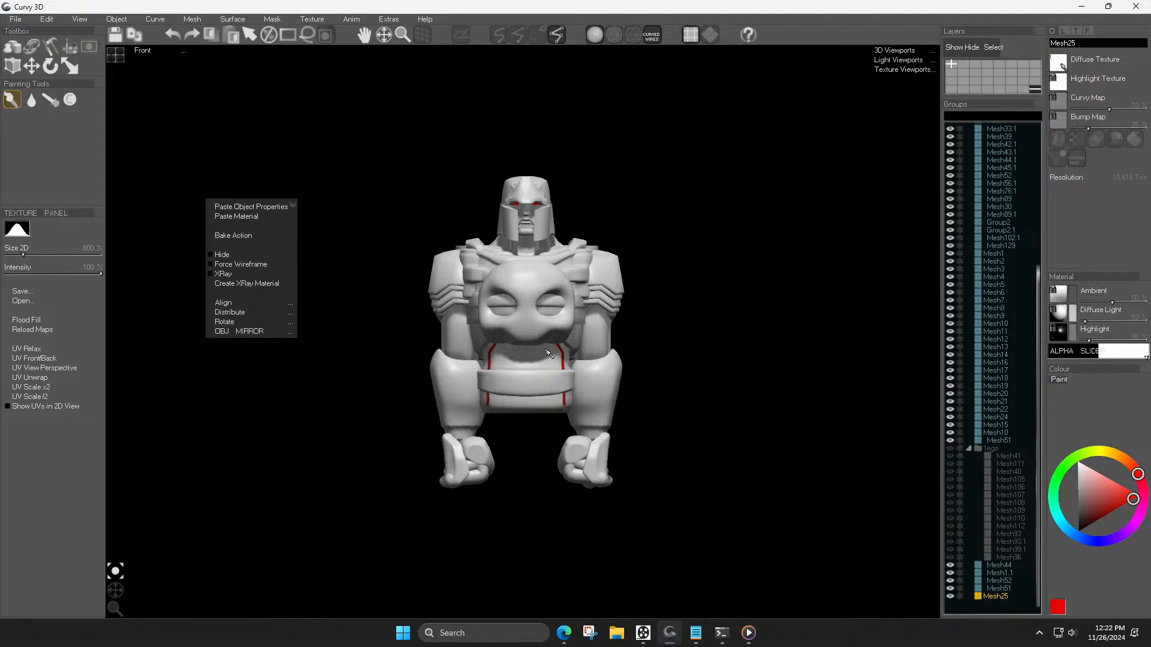
{"action": "key", "text": "ctrl+z"}
{"action": "scroll", "coordinate": [549, 355], "scroll_direction": "up", "scroll_amount": 3}
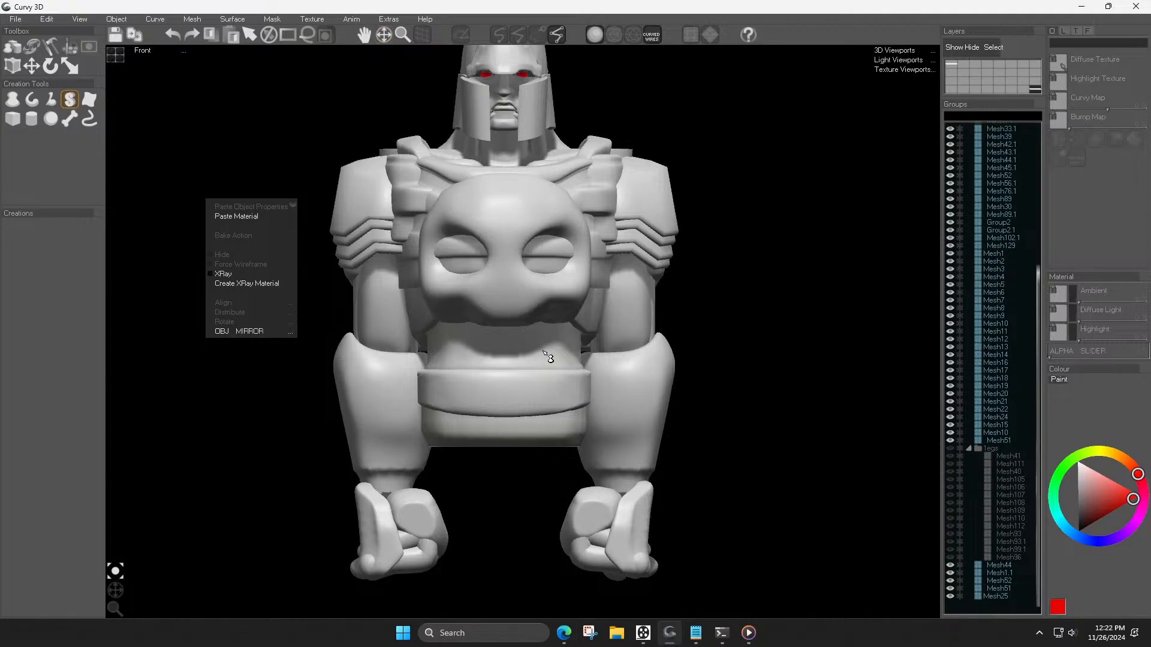
{"action": "scroll", "coordinate": [549, 357], "scroll_direction": "down", "scroll_amount": 3}
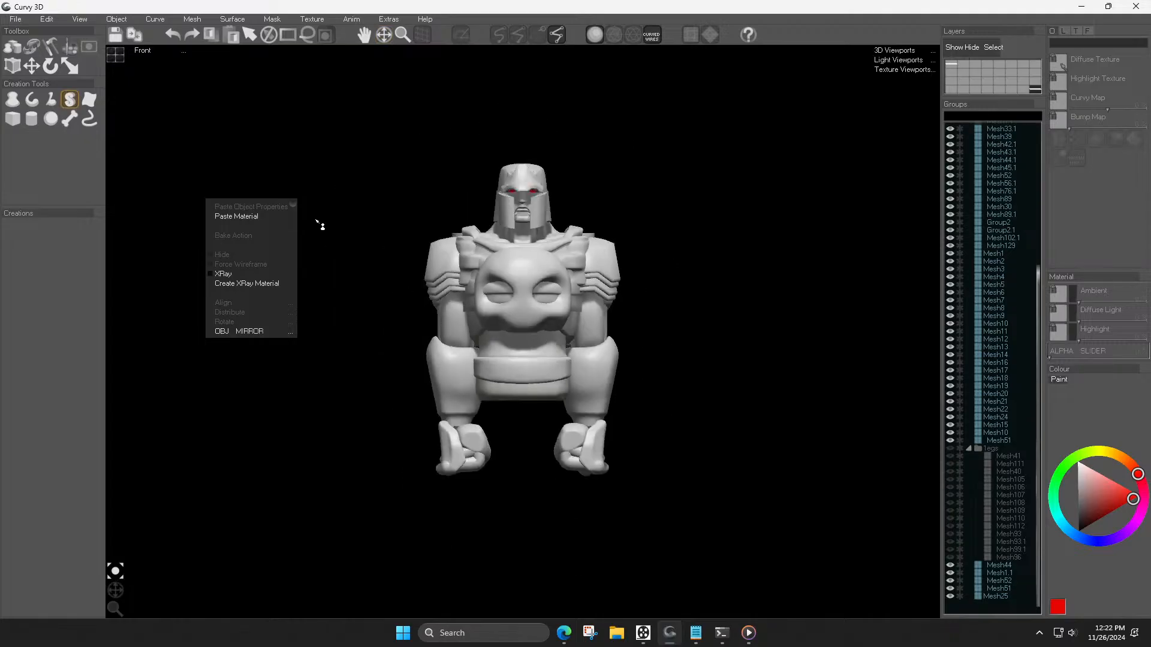
{"action": "scroll", "coordinate": [411, 251], "scroll_direction": "up", "scroll_amount": 3}
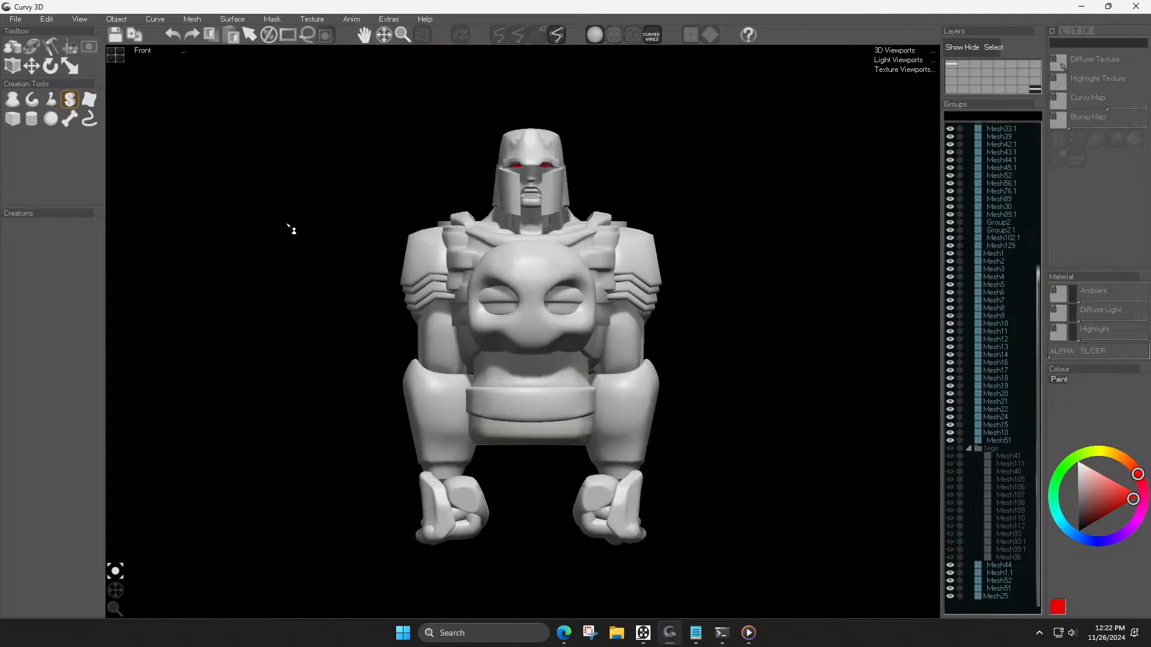
{"action": "left_click", "coordinate": [15, 19]}
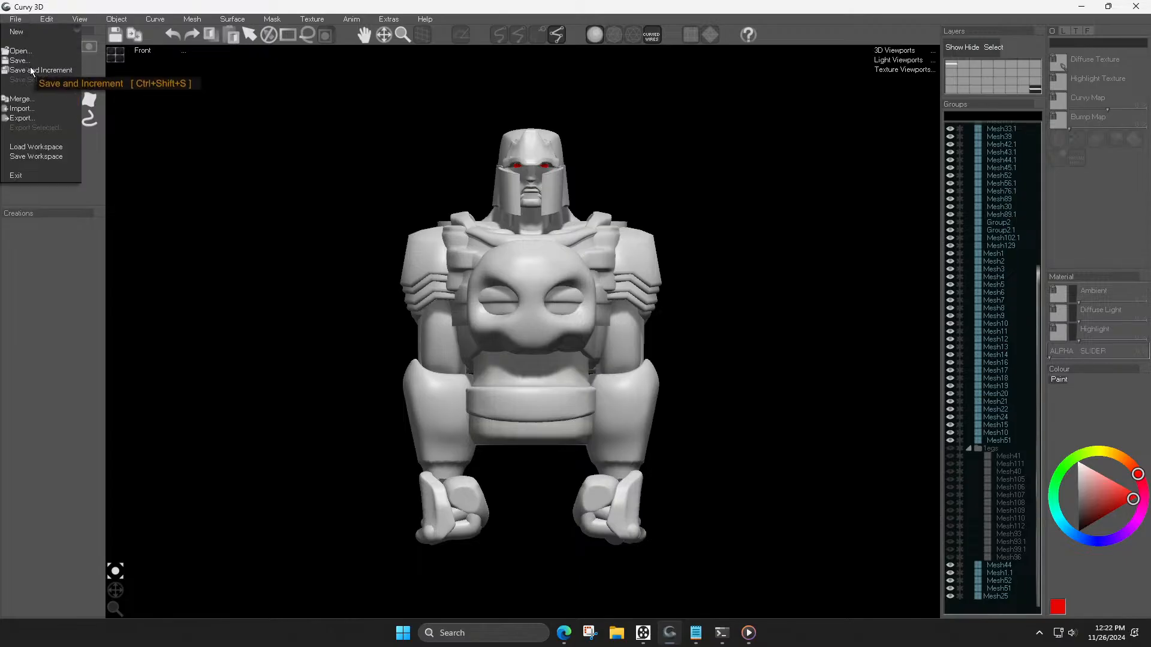
{"action": "left_click", "coordinate": [81, 78]}
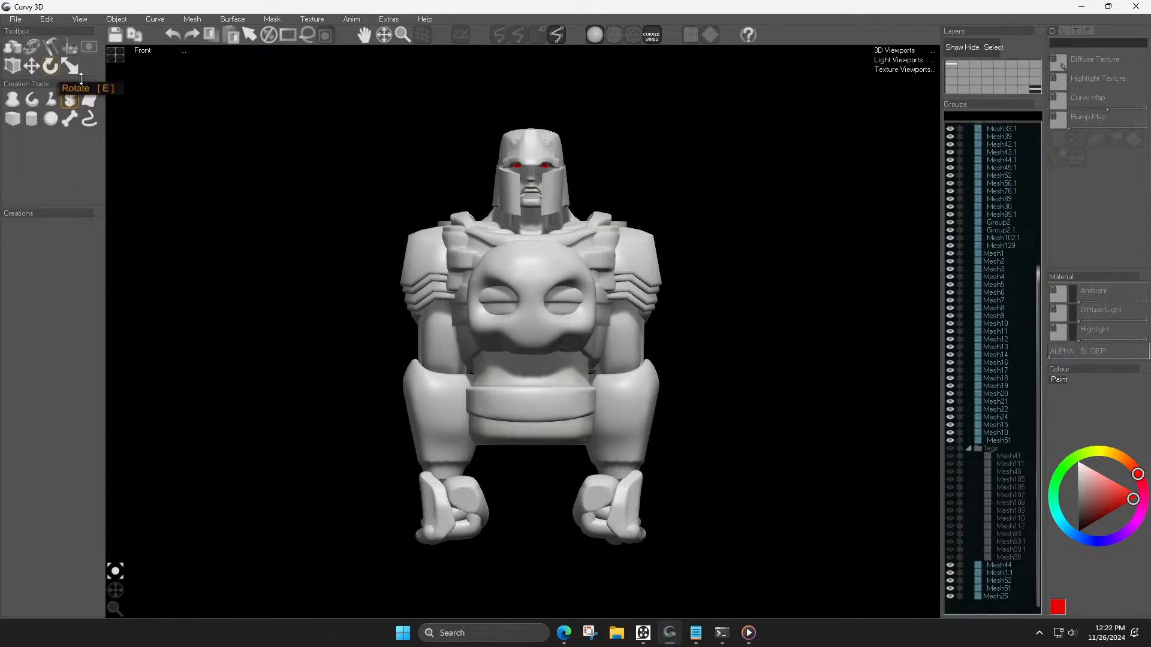
Step: Mask the top rim of the chest face mesh in the Left view, undoing the trial edits, and return to the Front view
{"action": "left_click", "coordinate": [533, 284]}
{"action": "middle_click_drag", "start_coordinate": [528, 278], "coordinate": [496, 241], "text": "shift"}
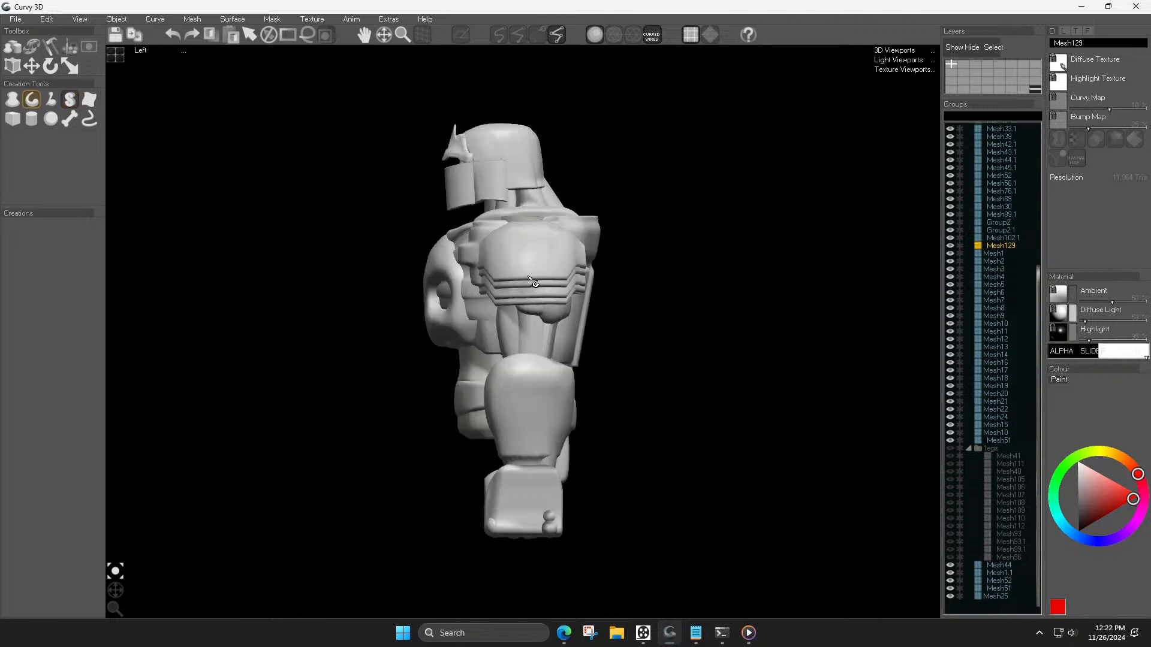
{"action": "key", "text": "m"}
{"action": "left_click", "coordinate": [451, 252]}
{"action": "scroll", "coordinate": [456, 269], "scroll_direction": "up", "scroll_amount": 2}
{"action": "right_click_drag", "start_coordinate": [456, 269], "coordinate": [457, 298]}
{"action": "left_click_drag", "start_coordinate": [457, 299], "coordinate": [463, 286]}
{"action": "key", "text": "shift"}
{"action": "key", "text": "ctrl+z"}
{"action": "key", "text": "ctrl+z"}
{"action": "key", "text": "ctrl+z"}
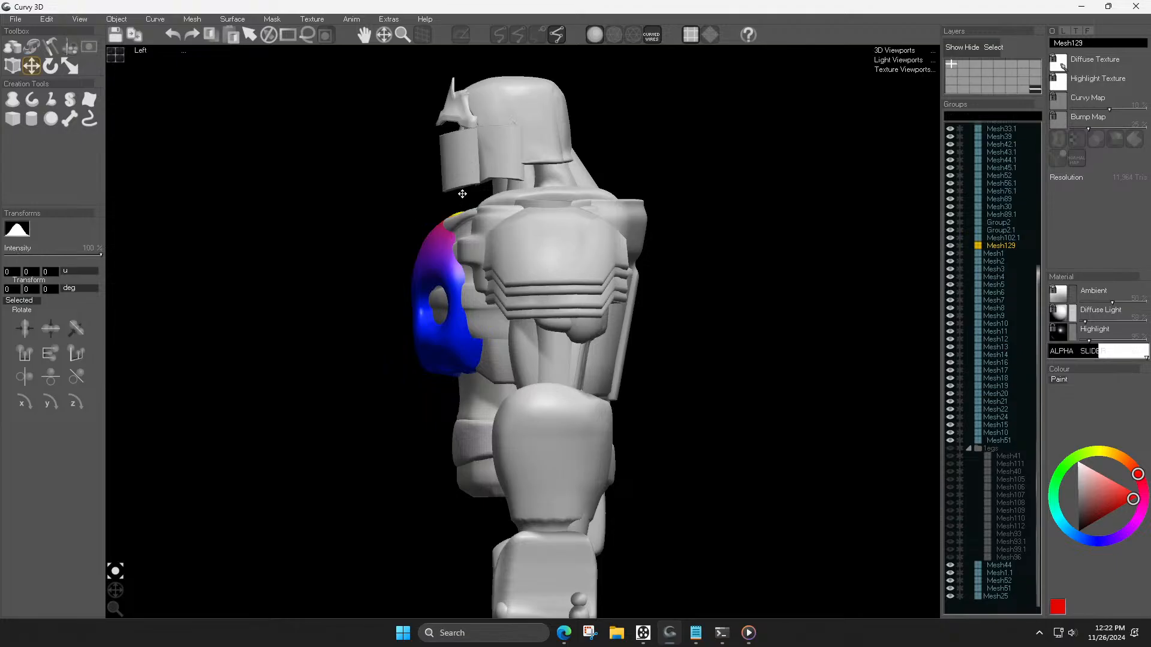
{"action": "left_click_drag", "start_coordinate": [432, 189], "coordinate": [512, 228]}
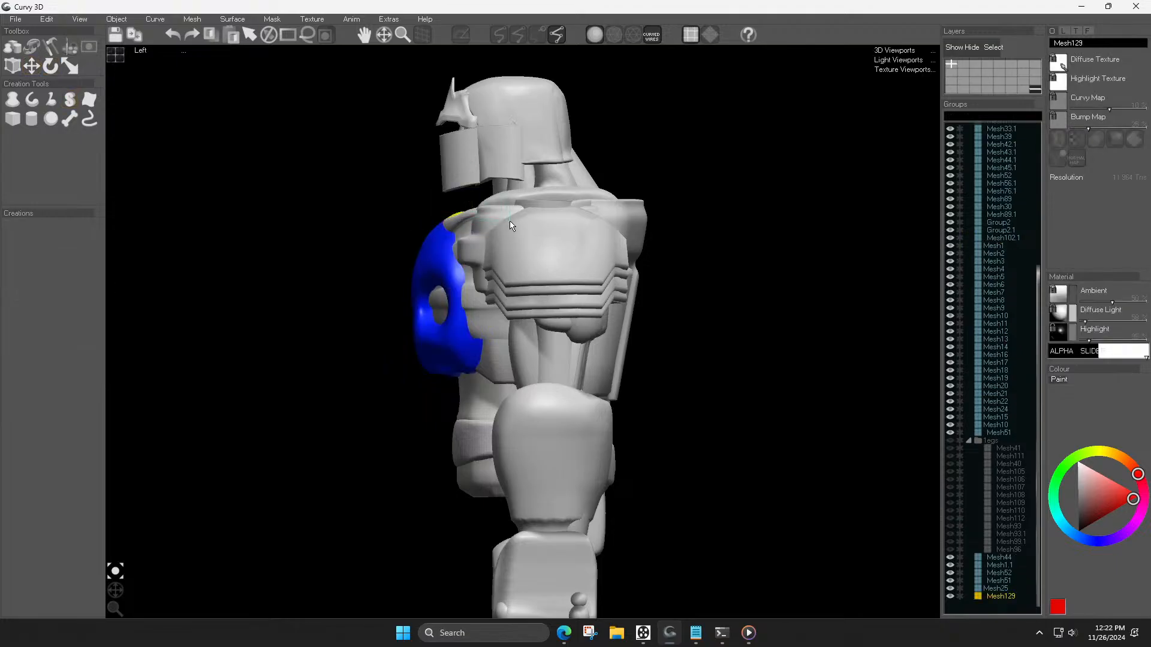
{"action": "key", "text": "1"}
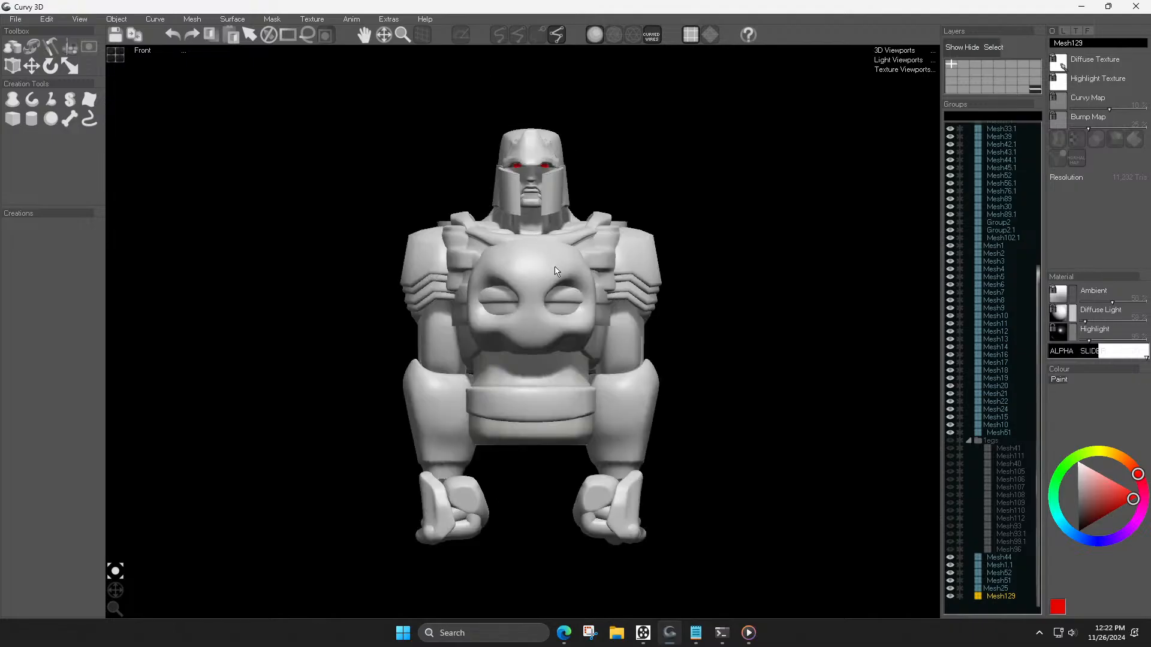
Step: Reshape the chest face mesh from the front with soft moves, adjusting the eye and brow areas and pulling the muzzle downward
{"action": "key", "text": "s"}
{"action": "left_click", "coordinate": [536, 275]}
{"action": "key", "text": "m"}
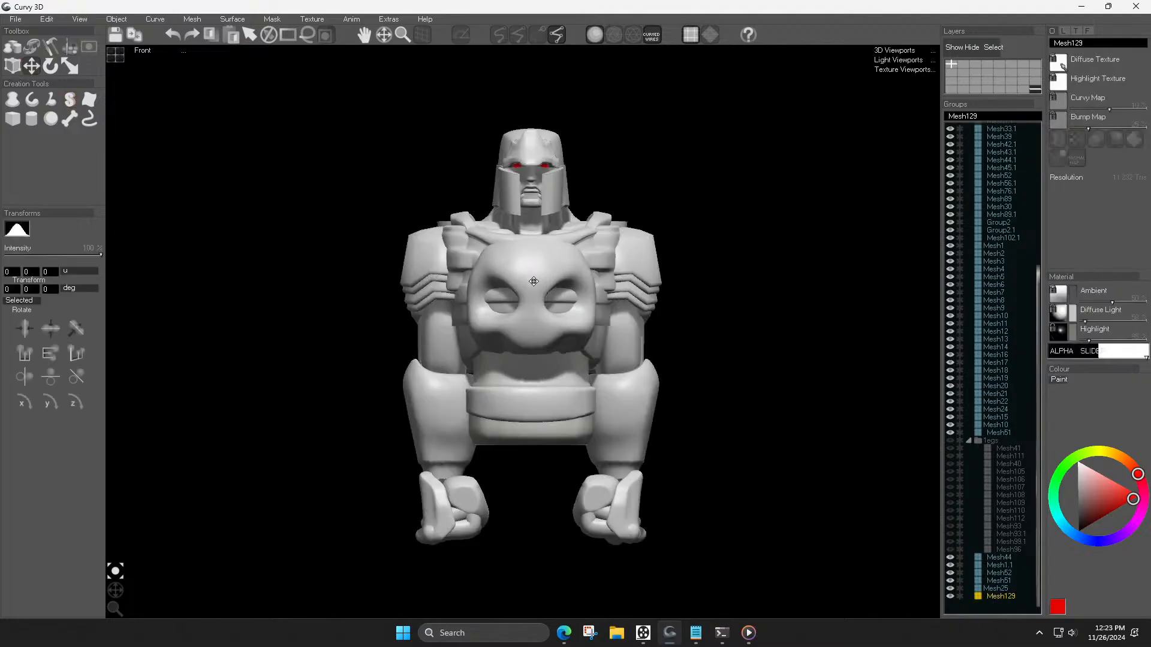
{"action": "mouse_move", "coordinate": [533, 281]}
{"action": "left_mouse_down"}
{"action": "mouse_move", "coordinate": [519, 280]}
{"action": "mouse_move", "coordinate": [536, 288]}
{"action": "left_mouse_up"}
{"action": "left_click", "coordinate": [31, 66]}
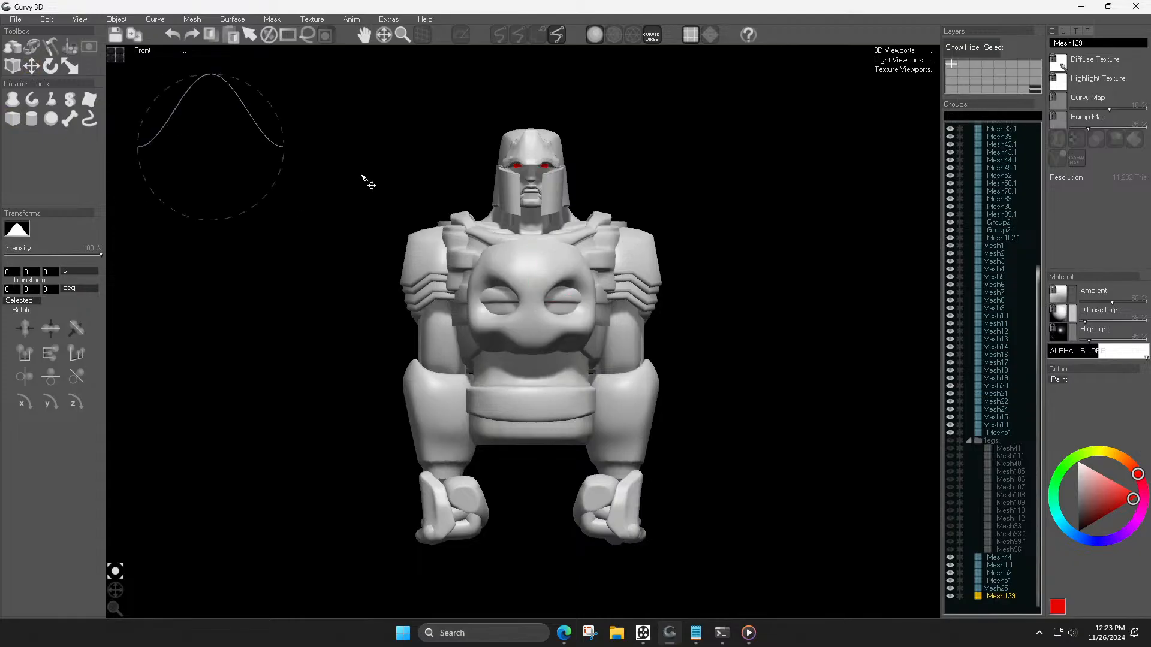
{"action": "right_click_drag", "start_coordinate": [591, 345], "coordinate": [580, 314]}
{"action": "left_click_drag", "start_coordinate": [582, 302], "coordinate": [578, 301]}
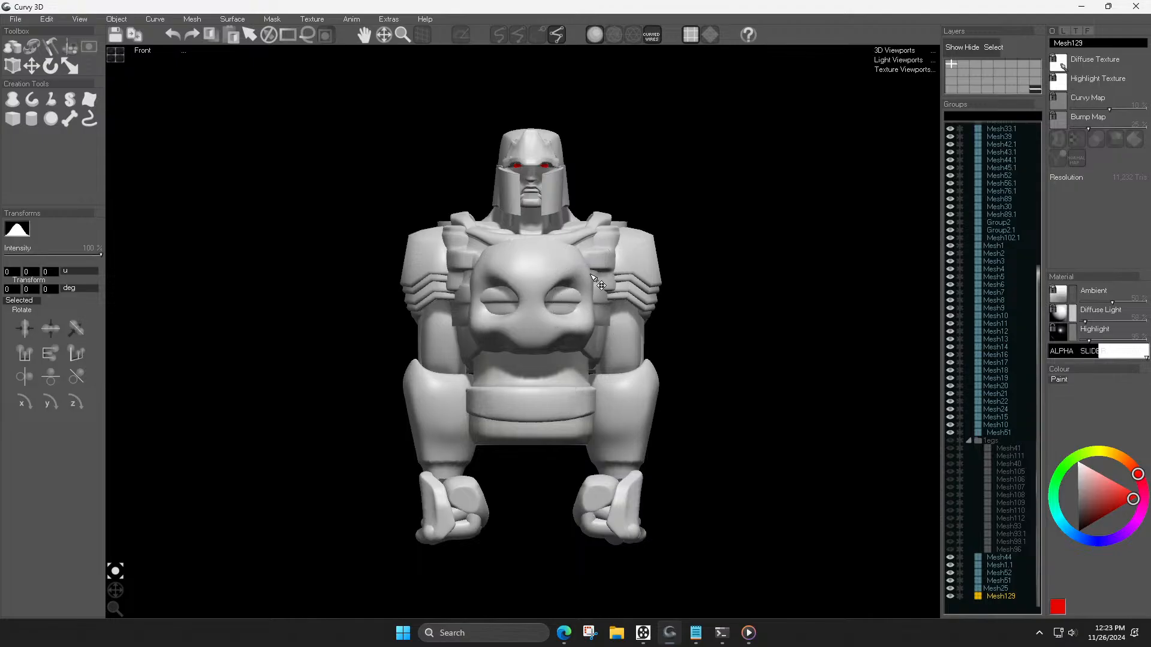
{"action": "mouse_move", "coordinate": [577, 273]}
{"action": "left_mouse_down"}
{"action": "mouse_move", "coordinate": [585, 279]}
{"action": "mouse_move", "coordinate": [563, 262]}
{"action": "left_mouse_up"}
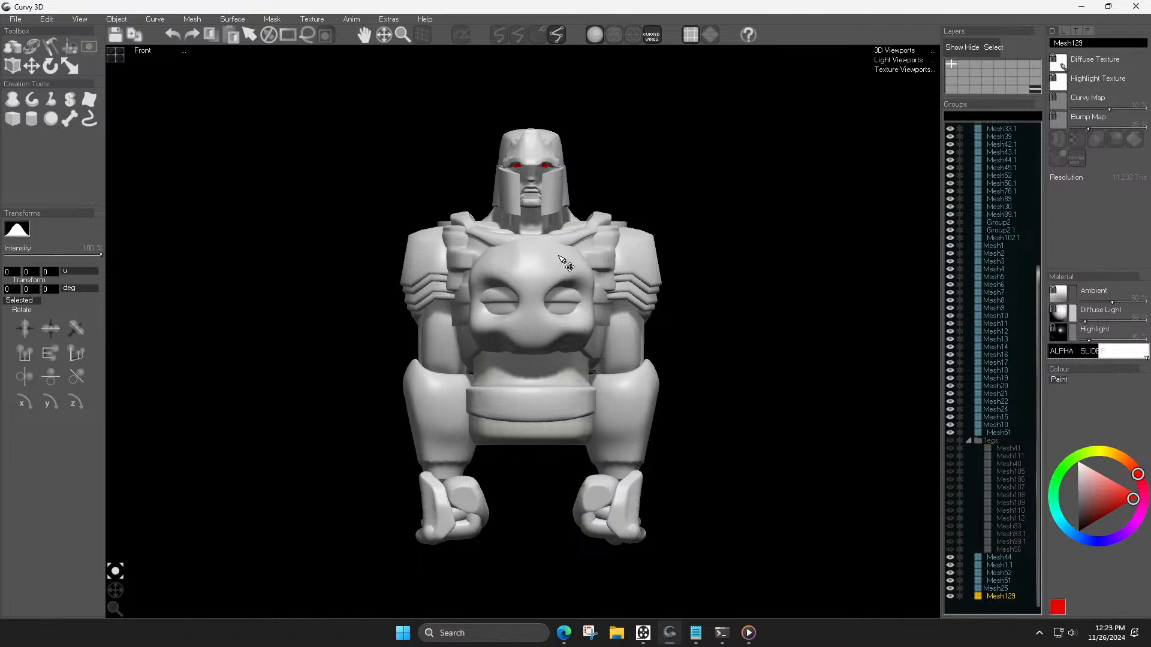
{"action": "mouse_move", "coordinate": [543, 339]}
{"action": "left_mouse_down"}
{"action": "mouse_move", "coordinate": [551, 346]}
{"action": "mouse_move", "coordinate": [528, 338]}
{"action": "mouse_move", "coordinate": [530, 313]}
{"action": "left_mouse_up"}
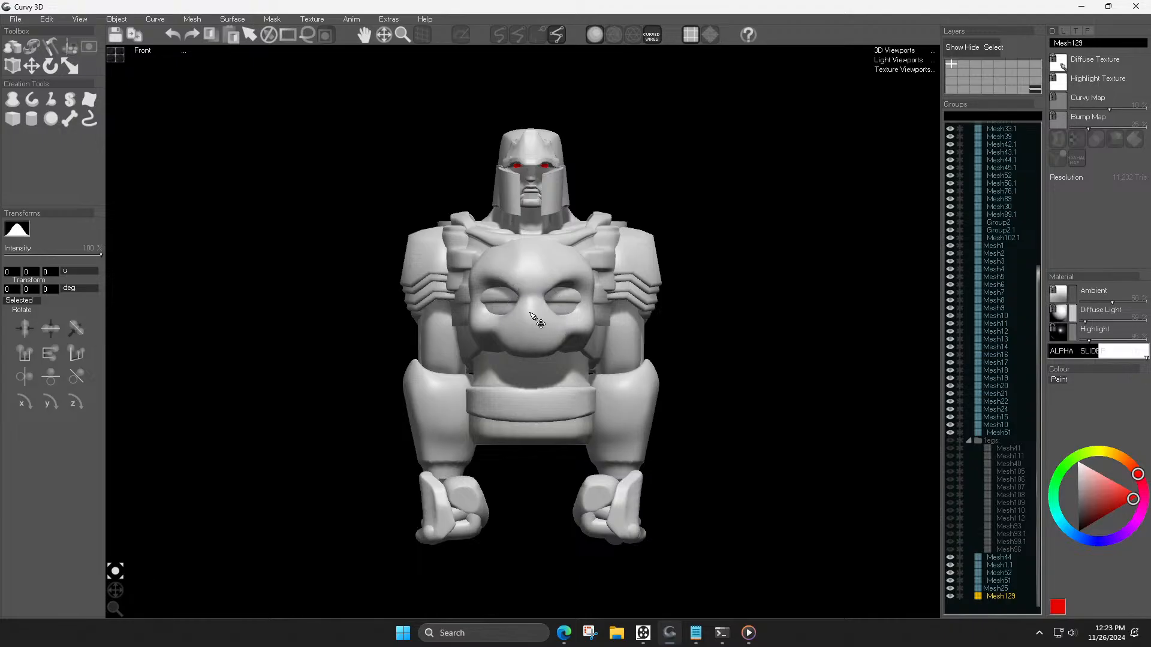
{"action": "key", "text": "Escape"}
Step: Scale down the chest face mesh, making it noticeably narrower, and keep it centred on the robot's torso
{"action": "scroll", "coordinate": [555, 313], "scroll_direction": "down", "scroll_amount": 3}
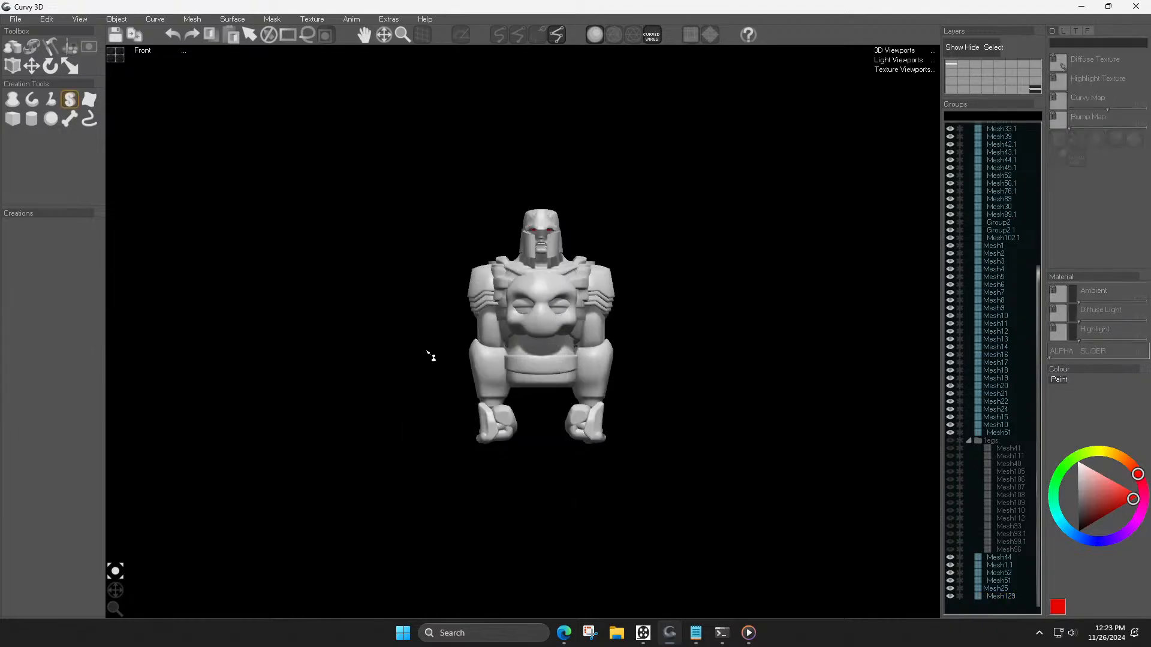
{"action": "mouse_move", "coordinate": [113, 590]}
{"action": "left_mouse_down"}
{"action": "mouse_move", "coordinate": [143, 591]}
{"action": "mouse_move", "coordinate": [107, 592]}
{"action": "mouse_move", "coordinate": [124, 596]}
{"action": "left_mouse_up"}
{"action": "scroll", "coordinate": [663, 294], "scroll_direction": "up", "scroll_amount": 5}
{"action": "left_click", "coordinate": [467, 367]}
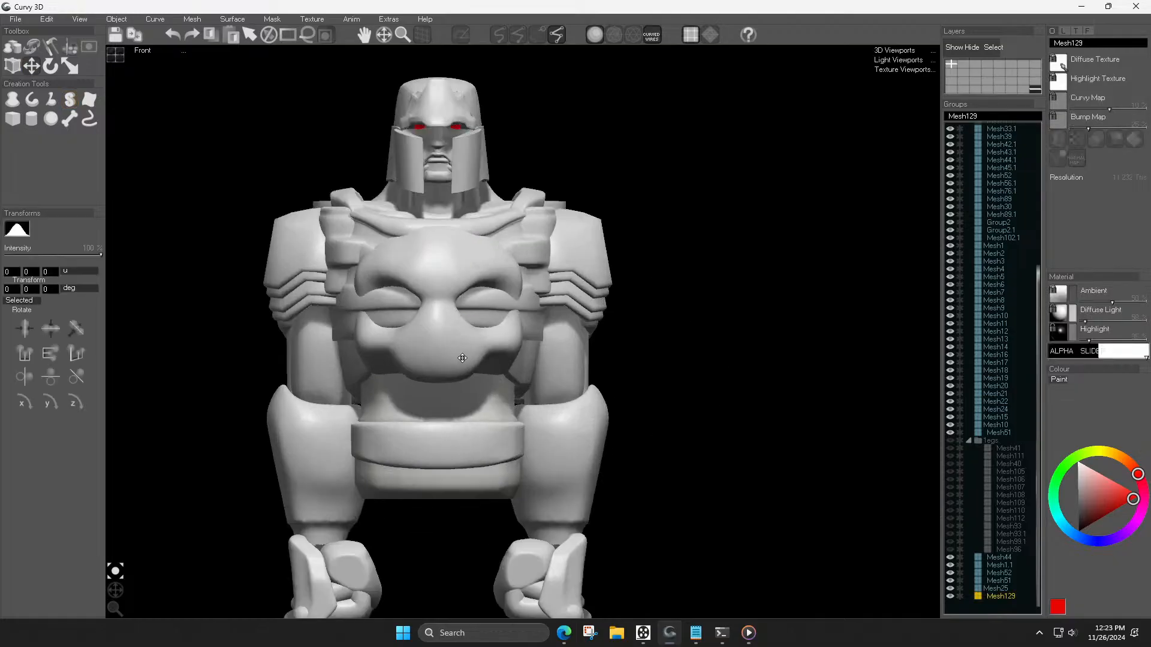
{"action": "key", "text": "w"}
{"action": "key", "text": "r"}
{"action": "left_click_drag", "start_coordinate": [488, 308], "coordinate": [417, 346]}
{"action": "key", "text": "w"}
{"action": "key", "text": "r"}
{"action": "key", "text": "w"}
{"action": "key", "text": "w"}
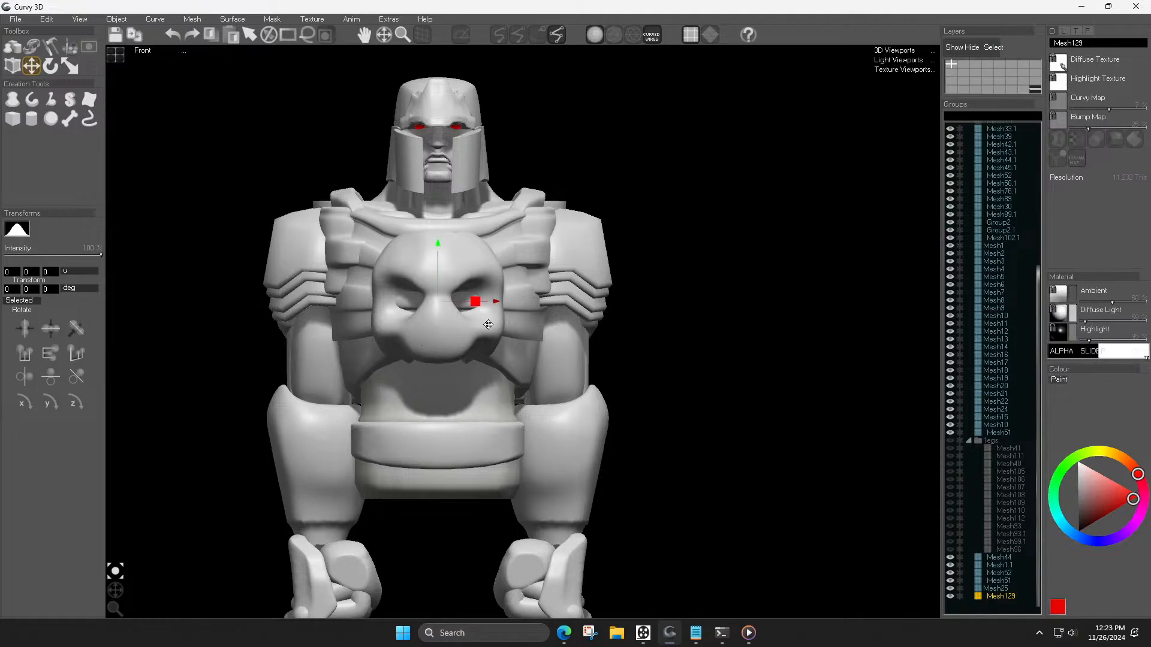
Step: Examine the narrowed chest face from the front in proportion to the whole robot
{"action": "scroll", "coordinate": [488, 324], "scroll_direction": "down", "scroll_amount": 3}
{"action": "left_click", "coordinate": [639, 388]}
{"action": "scroll", "coordinate": [532, 345], "scroll_direction": "down", "scroll_amount": 2}
{"action": "scroll", "coordinate": [530, 342], "scroll_direction": "up", "scroll_amount": 3}
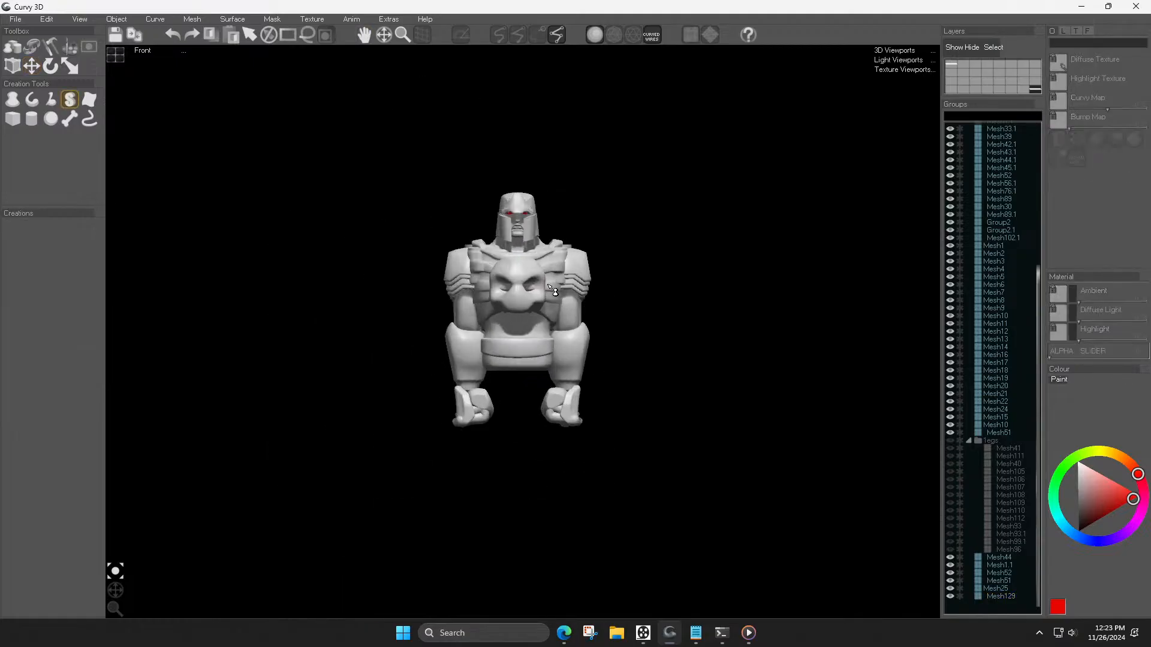
{"action": "left_click", "coordinate": [517, 295]}
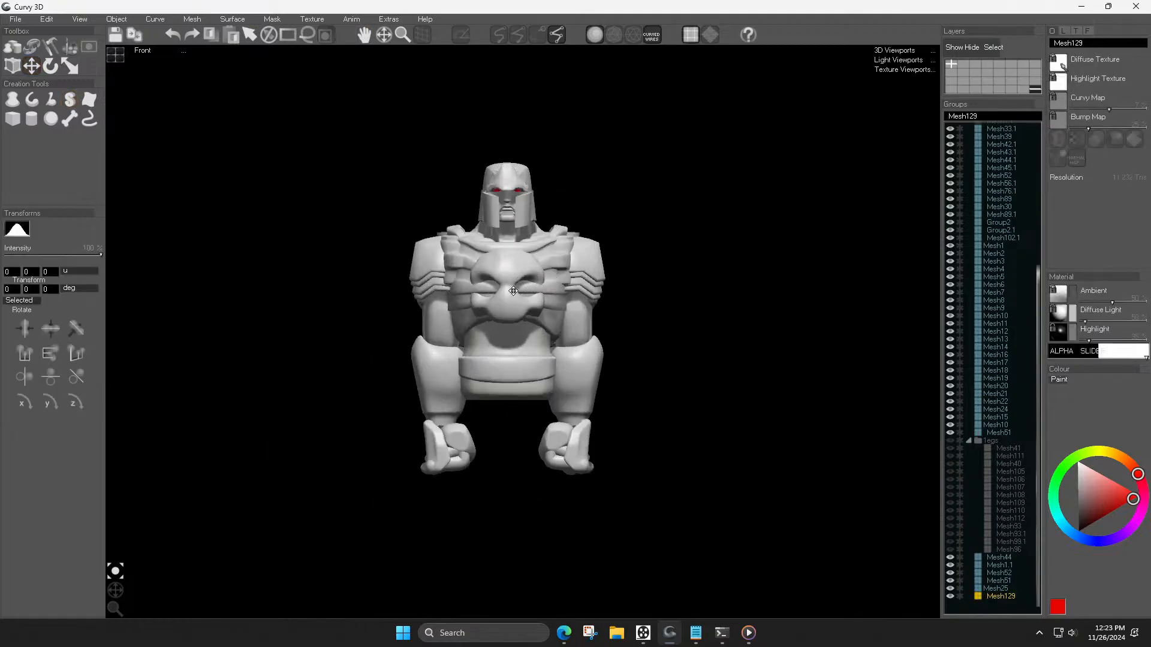
{"action": "left_click_drag", "start_coordinate": [513, 291], "coordinate": [512, 291]}
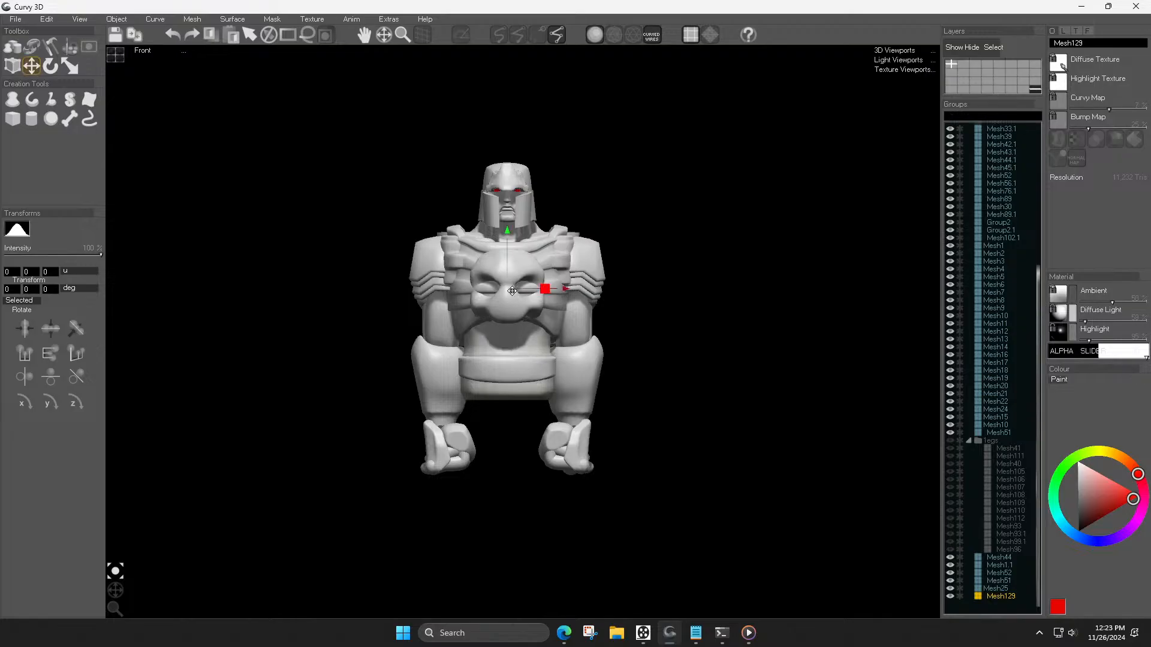
{"action": "key", "text": "Escape"}
{"action": "middle_click_drag", "start_coordinate": [582, 336], "coordinate": [598, 339]}
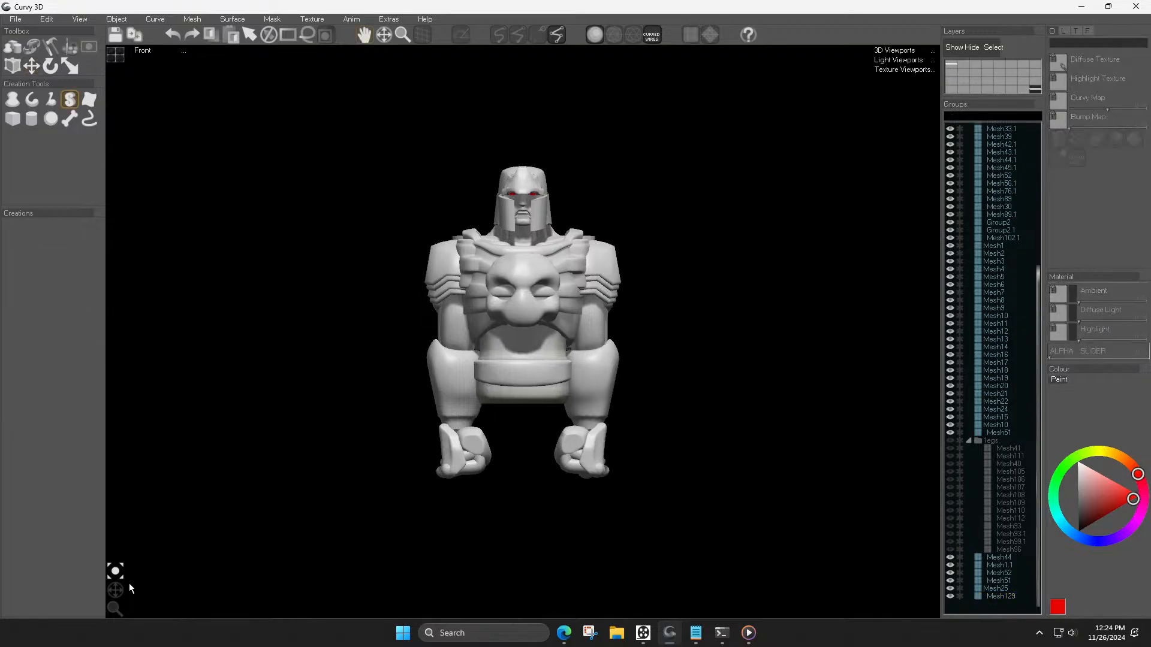
Step: Undo the last two edits to the model
{"action": "mouse_move", "coordinate": [118, 592]}
{"action": "left_mouse_down"}
{"action": "mouse_move", "coordinate": [123, 582]}
{"action": "mouse_move", "coordinate": [116, 599]}
{"action": "left_mouse_up"}
{"action": "key", "text": "ctrl+z"}
{"action": "key", "text": "ctrl+z"}
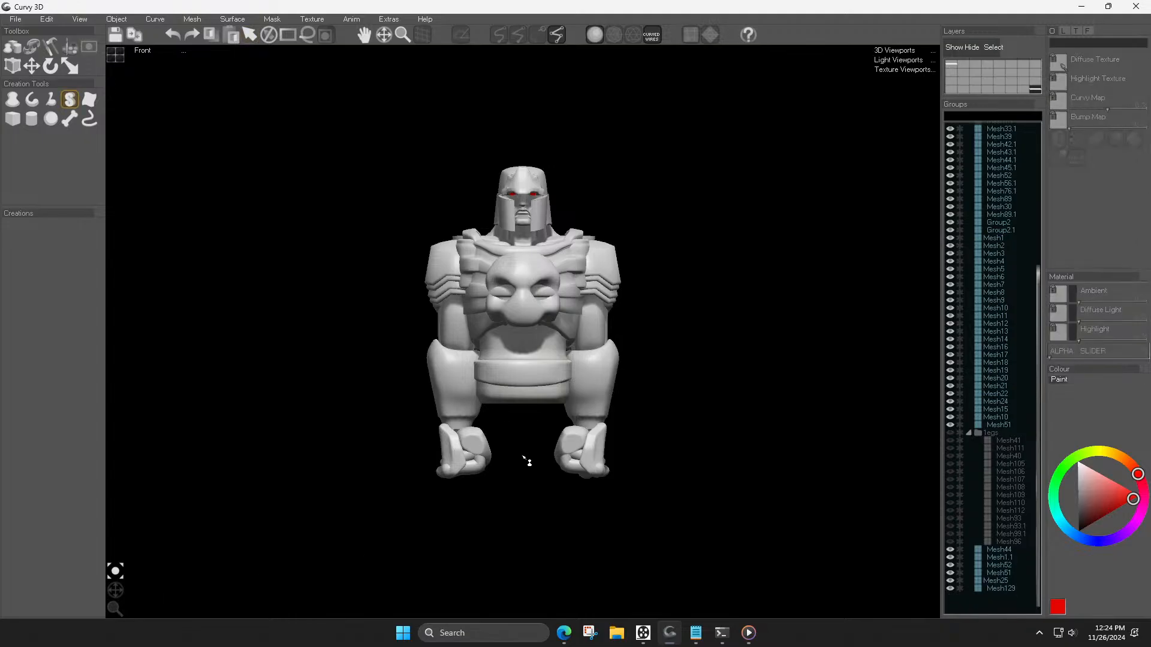
Step: Widen the chest face mesh with the Scale tool so it spans more of the robot's torso
{"action": "left_click", "coordinate": [525, 284]}
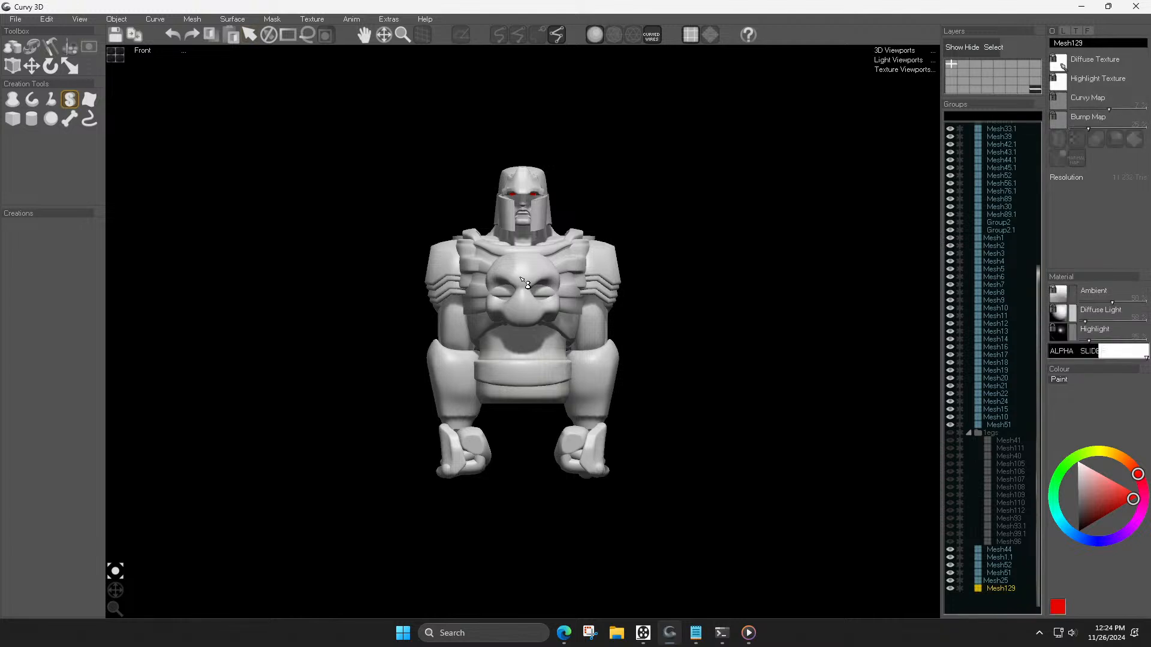
{"action": "key", "text": "s"}
{"action": "left_click_drag", "start_coordinate": [576, 293], "coordinate": [586, 294]}
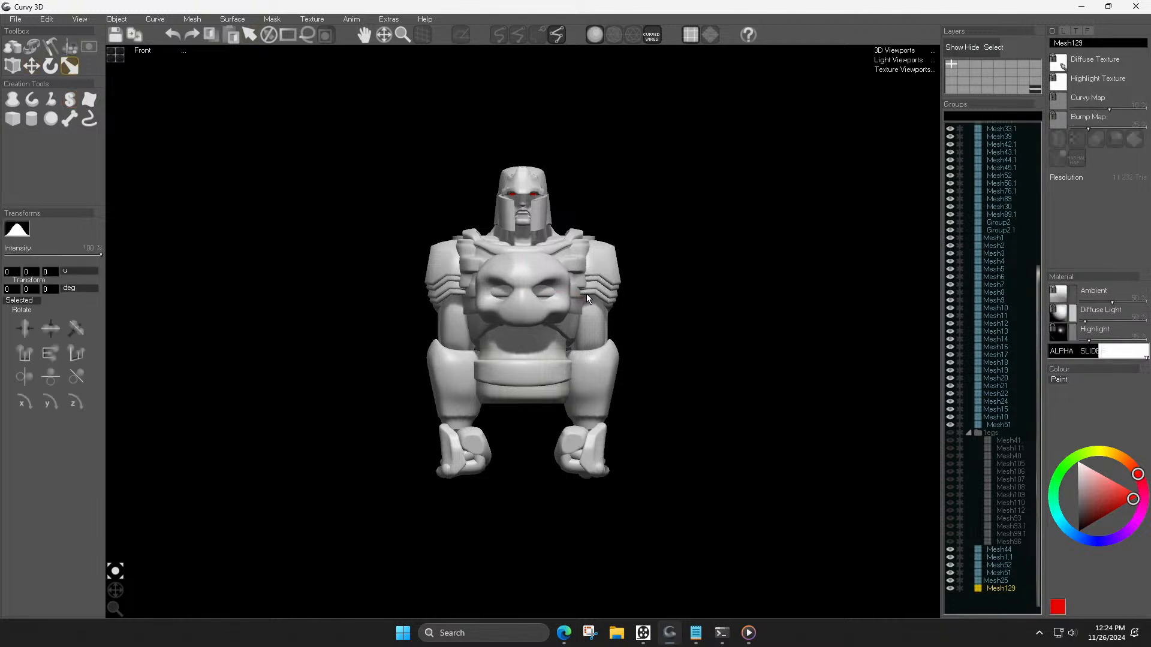
{"action": "left_click", "coordinate": [682, 336]}
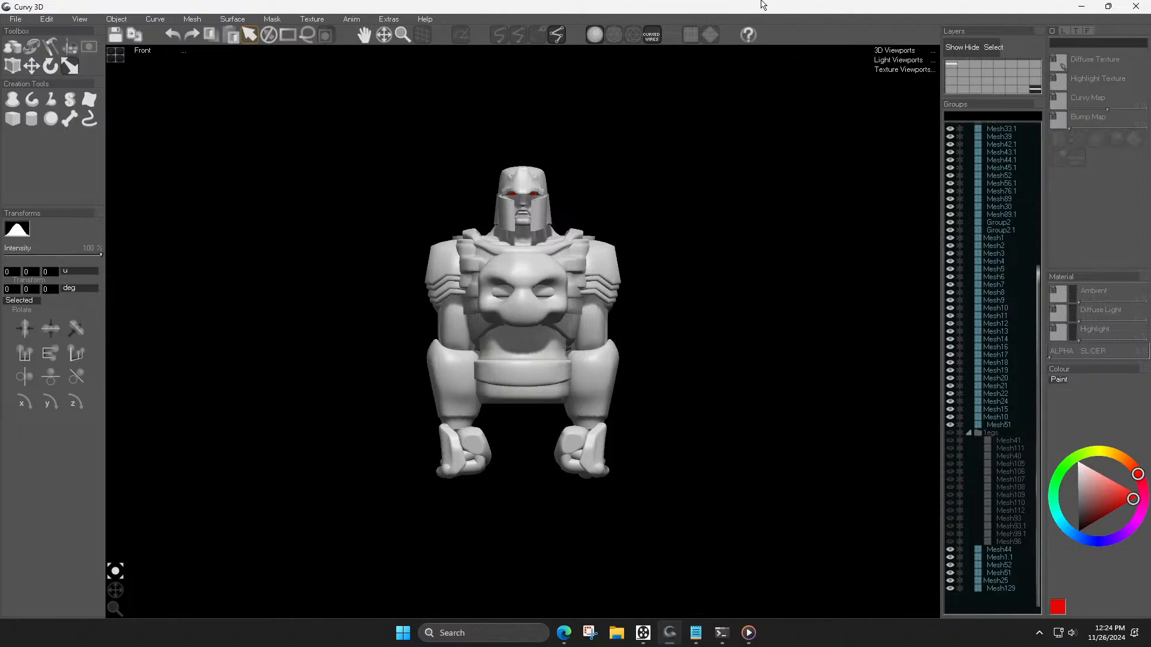
Step: Draw a line horn above the chest face's forehead in the Left view and taper it with Radius A 75 px and Radius B 22 px
{"action": "right_click_drag", "start_coordinate": [420, 301], "coordinate": [338, 302]}
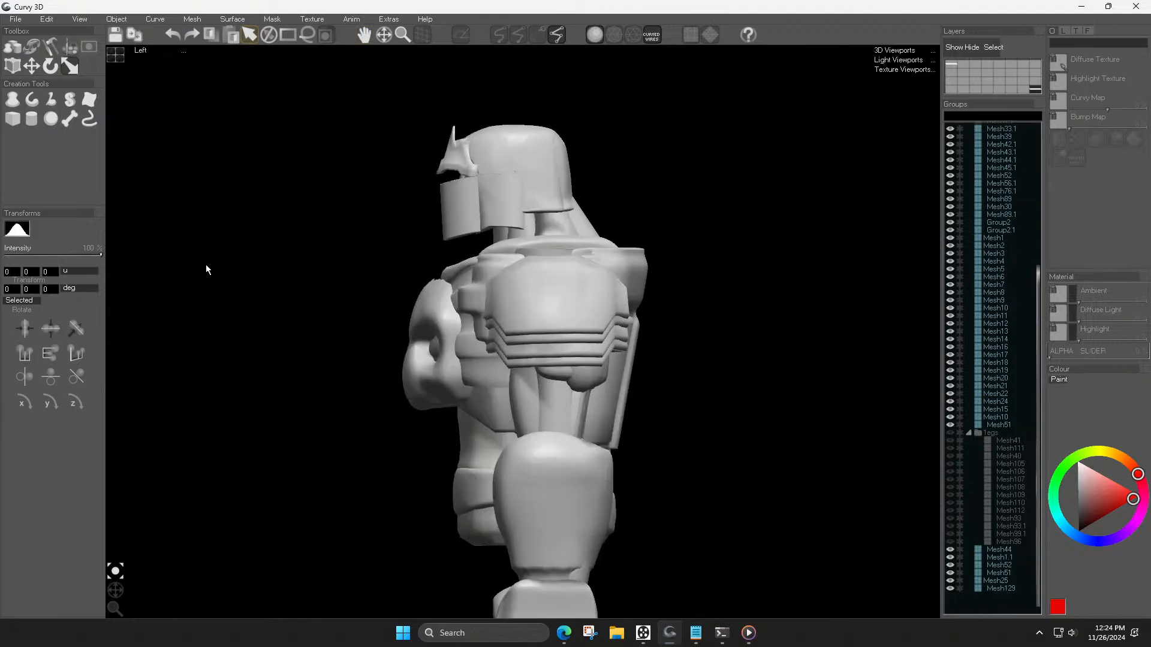
{"action": "left_click", "coordinate": [31, 99]}
{"action": "scroll", "coordinate": [389, 210], "scroll_direction": "up", "scroll_amount": 3}
{"action": "mouse_move", "coordinate": [477, 373]}
{"action": "left_mouse_down"}
{"action": "mouse_move", "coordinate": [429, 359]}
{"action": "mouse_move", "coordinate": [448, 277]}
{"action": "mouse_move", "coordinate": [414, 279]}
{"action": "left_mouse_up"}
{"action": "double_click", "coordinate": [412, 277]}
{"action": "key", "text": "f"}
{"action": "scroll", "coordinate": [560, 202], "scroll_direction": "up", "scroll_amount": 3}
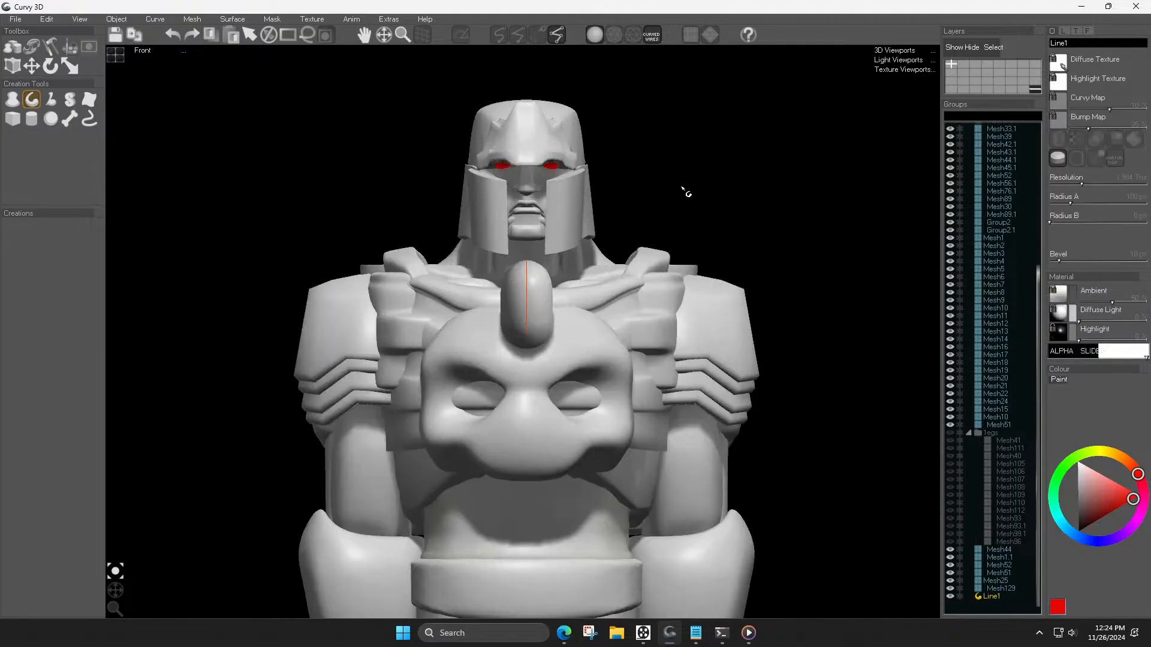
{"action": "left_click_drag", "start_coordinate": [1100, 198], "coordinate": [1062, 216]}
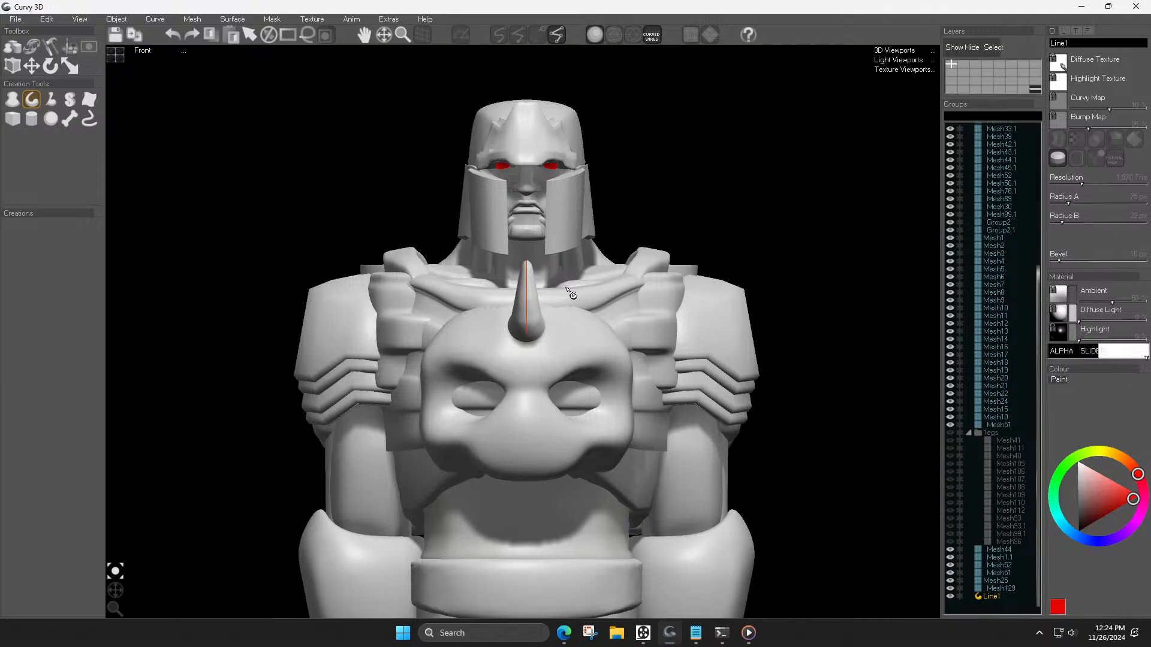
Step: Duplicate the horn, rotate and place the copy at one upper corner of the chest face, and mirror it to the opposite corner
{"action": "key", "text": "ctrl+c"}
{"action": "key", "text": "ctrl+v"}
{"action": "left_click_drag", "start_coordinate": [592, 301], "coordinate": [666, 337]}
{"action": "key", "text": "r"}
{"action": "key", "text": "m"}
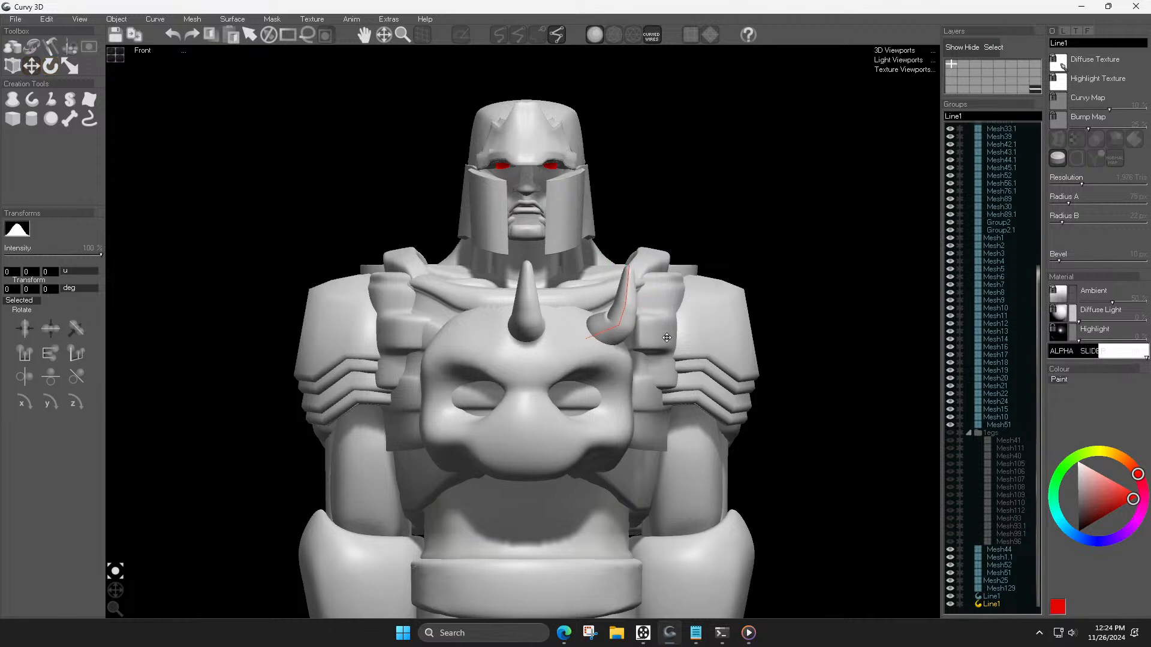
{"action": "key", "text": "ctrl+m"}
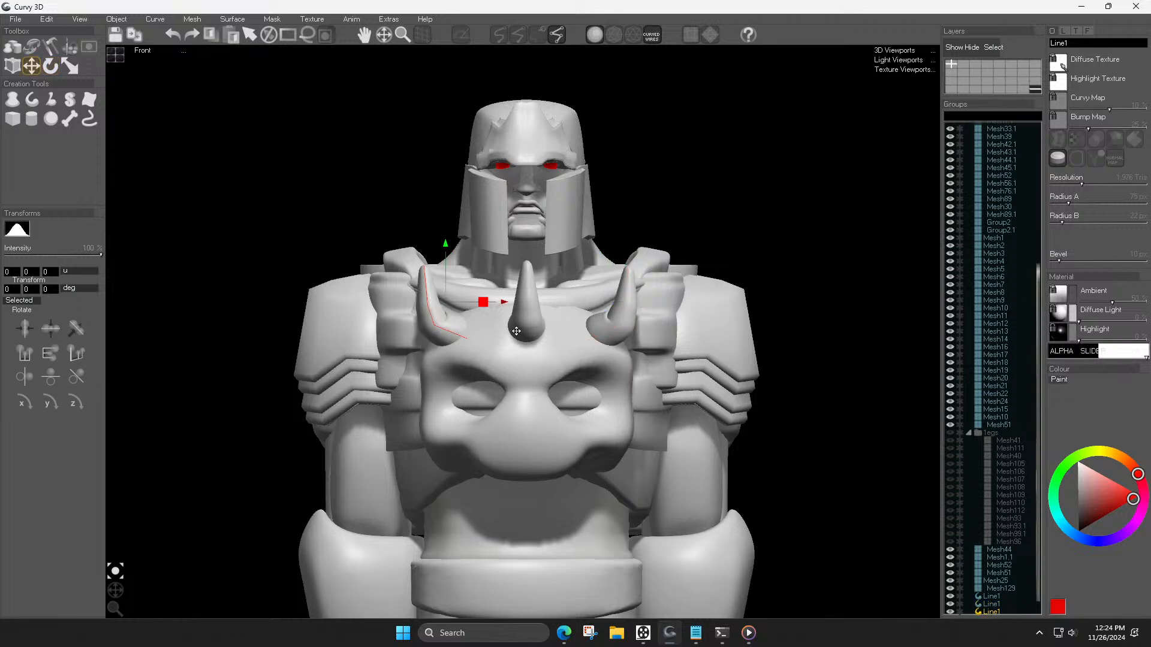
Step: Lower the centre horn and the mirrored side horn together, and delete the other side horn
{"action": "left_click", "coordinate": [527, 326], "text": "shift"}
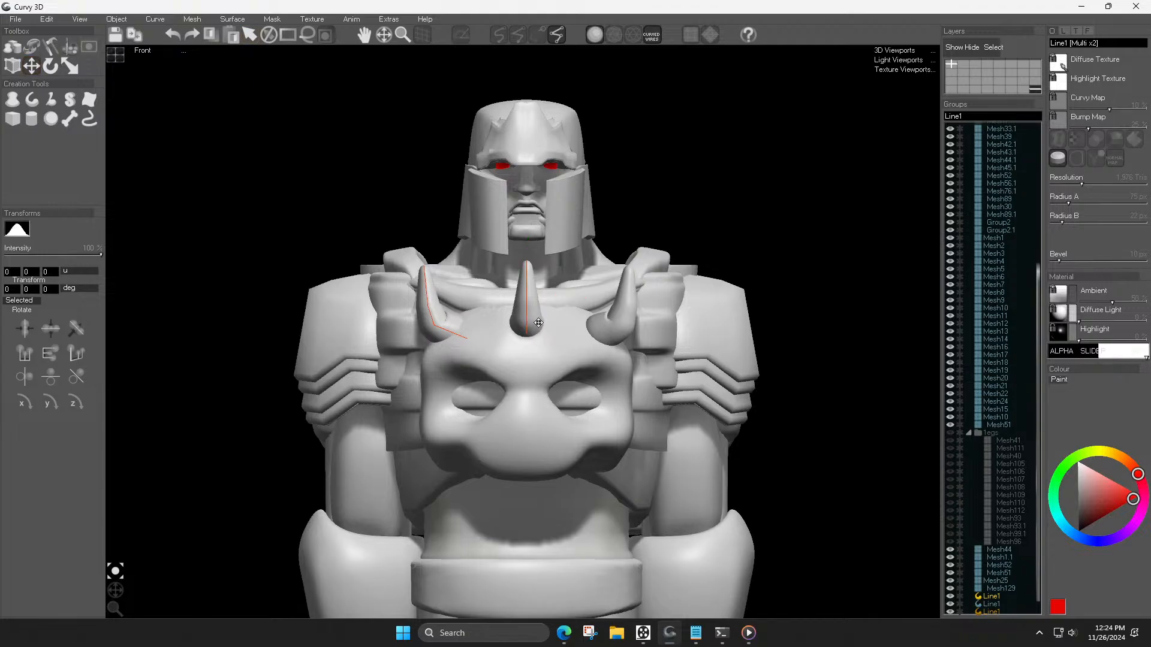
{"action": "left_click", "coordinate": [523, 254]}
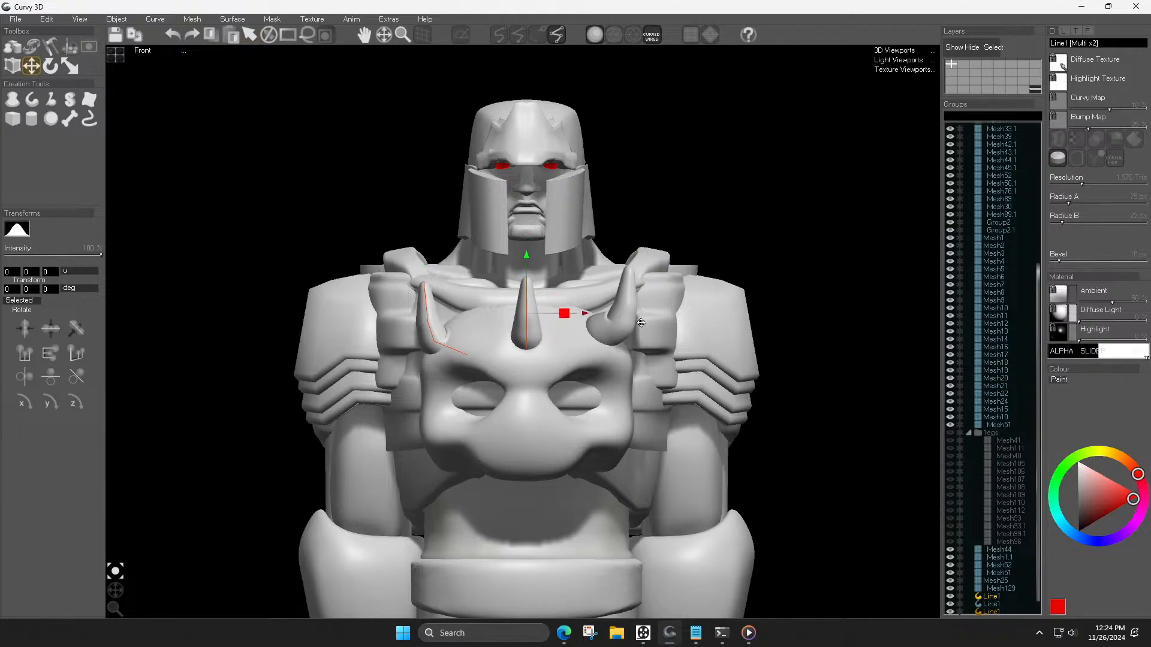
{"action": "double_click", "coordinate": [611, 323]}
{"action": "key", "text": "Delete"}
Step: Rotate and reposition the remaining side horn on the chest face, and mirror it to the opposite side
{"action": "left_click", "coordinate": [445, 327]}
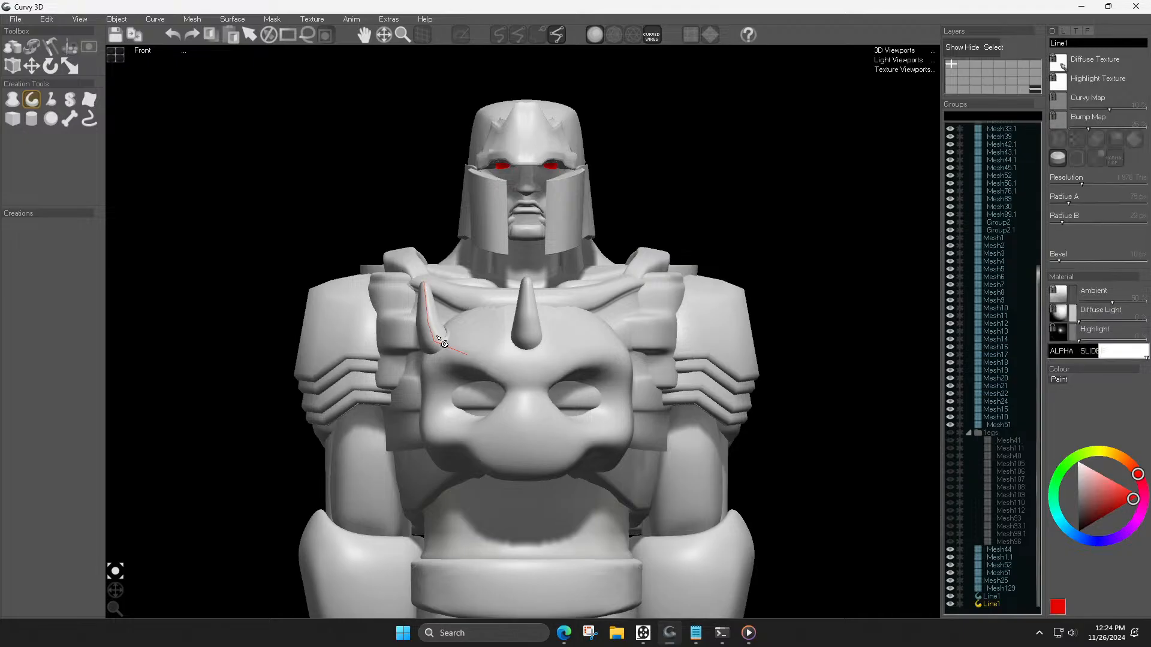
{"action": "key", "text": "r"}
{"action": "left_click_drag", "start_coordinate": [495, 319], "coordinate": [481, 326]}
{"action": "key", "text": "m"}
{"action": "left_click", "coordinate": [489, 338]}
{"action": "scroll", "coordinate": [538, 360], "scroll_direction": "down", "scroll_amount": 5}
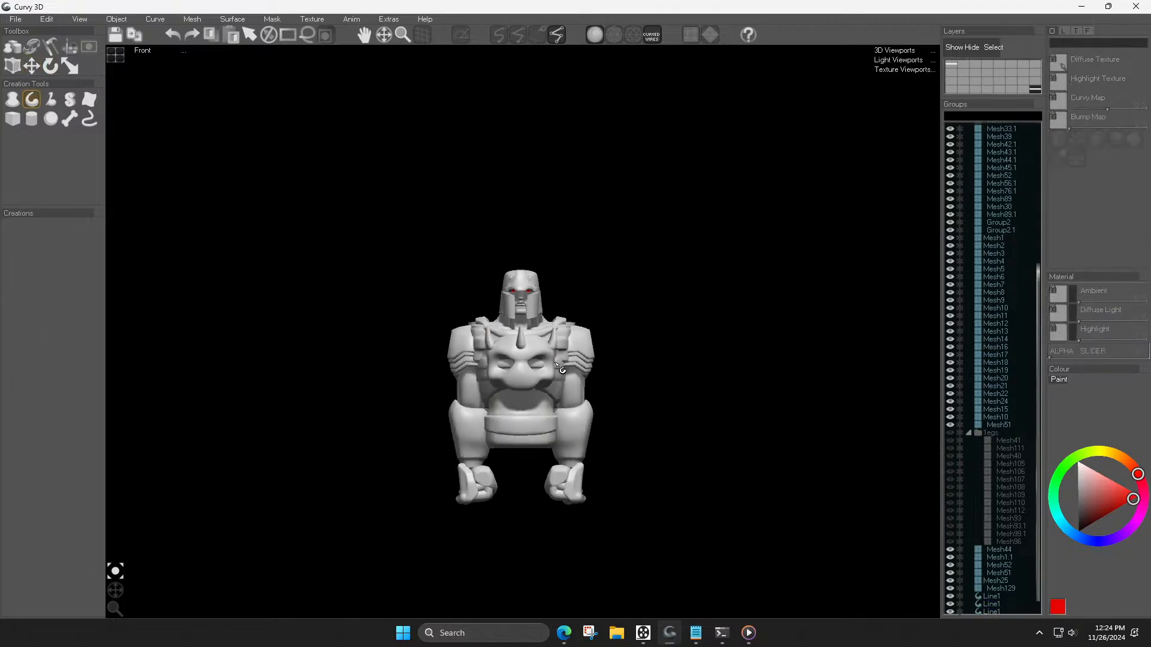
{"action": "scroll", "coordinate": [517, 368], "scroll_direction": "up", "scroll_amount": 4}
{"action": "scroll", "coordinate": [519, 371], "scroll_direction": "up", "scroll_amount": 2}
Step: Tilt the centre horn forward, and rotate one side horn further outward against the upper corner of the chest face
{"action": "left_click", "coordinate": [500, 323]}
{"action": "key", "text": "r"}
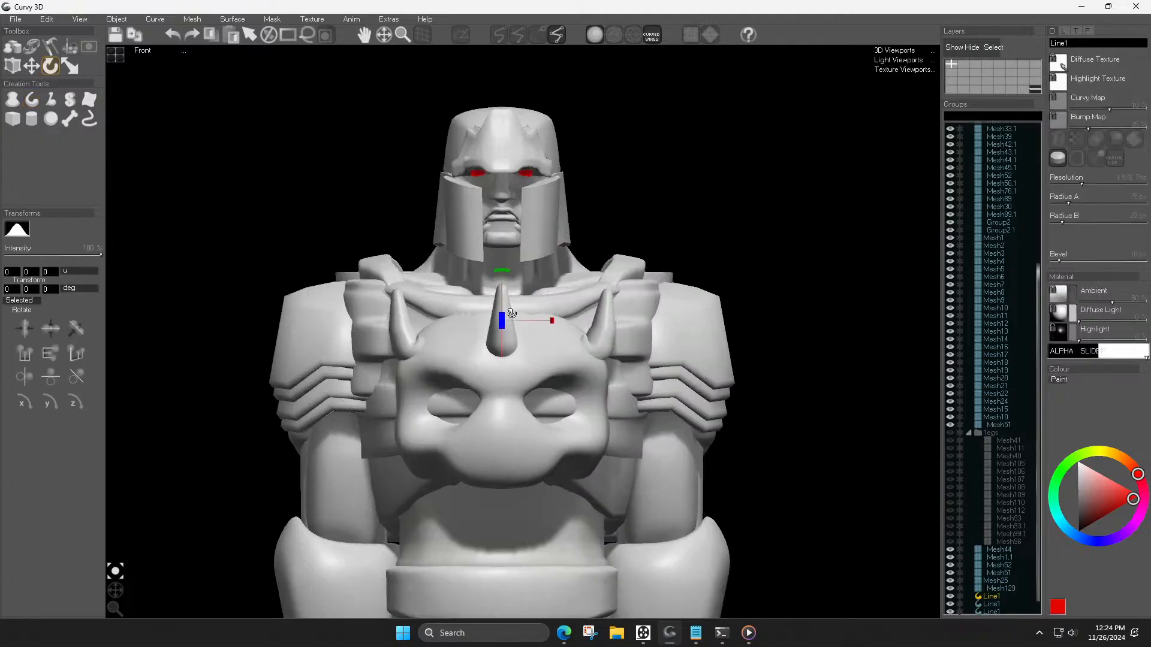
{"action": "left_click", "coordinate": [599, 339]}
{"action": "key", "text": "m"}
{"action": "key", "text": "r"}
{"action": "left_click_drag", "start_coordinate": [590, 345], "coordinate": [562, 370]}
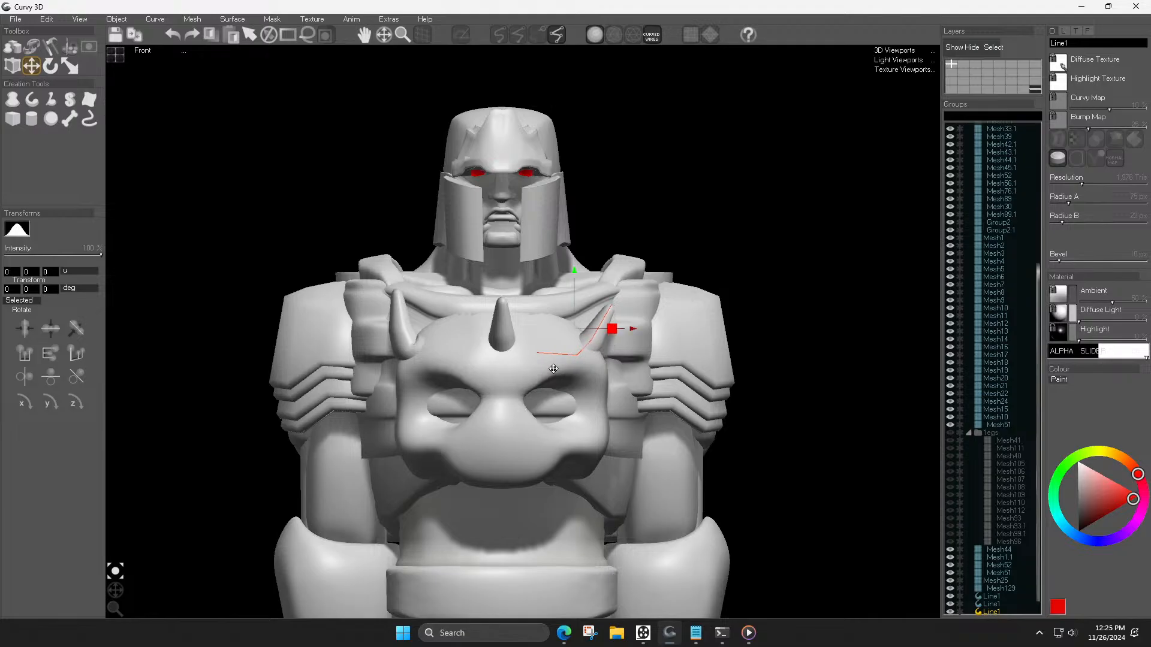
Step: Delete the opposite side horn, and lower the centre and remaining side horns slightly onto the face
{"action": "key", "text": "Delete"}
{"action": "key", "text": "ctrl+z"}
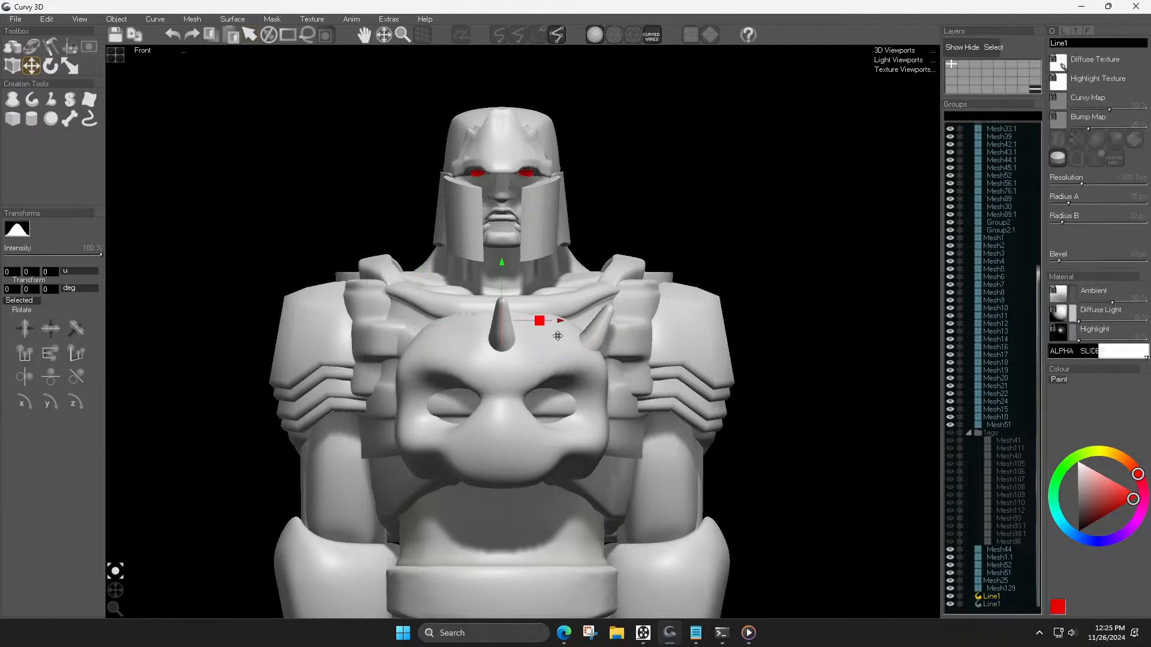
{"action": "left_click_drag", "start_coordinate": [562, 269], "coordinate": [564, 280]}
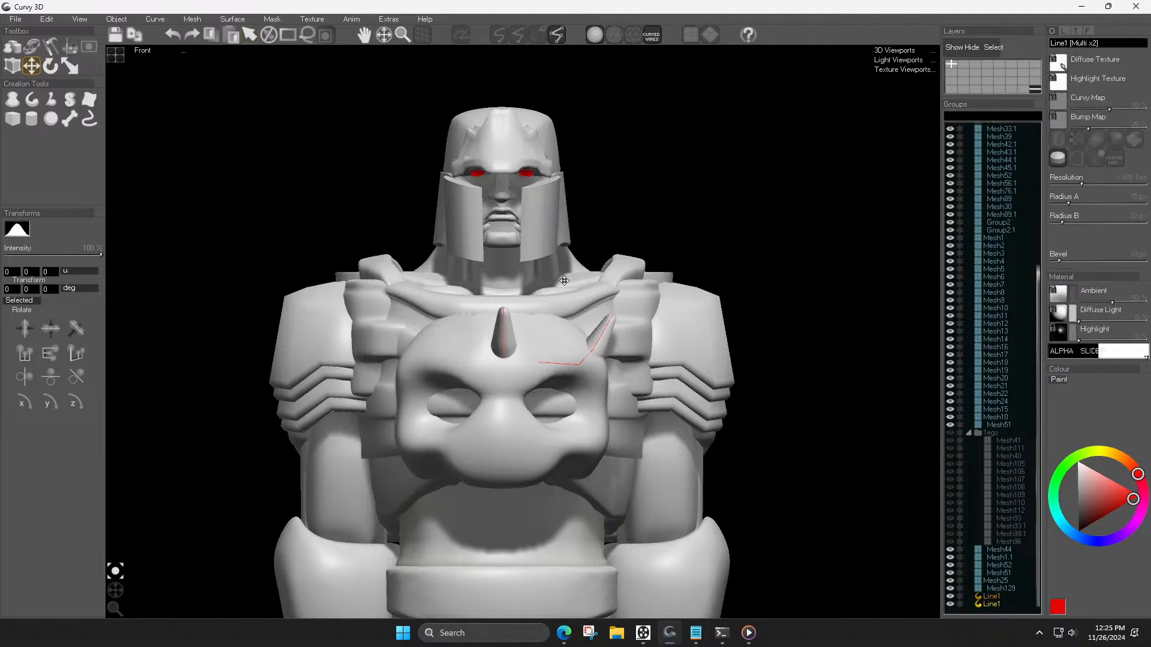
Step: Duplicate the side horn between the outer and centre horns, rotate it more upright, and mirror it across the face
{"action": "left_click", "coordinate": [596, 341]}
{"action": "left_click", "coordinate": [596, 341]}
{"action": "key", "text": "r"}
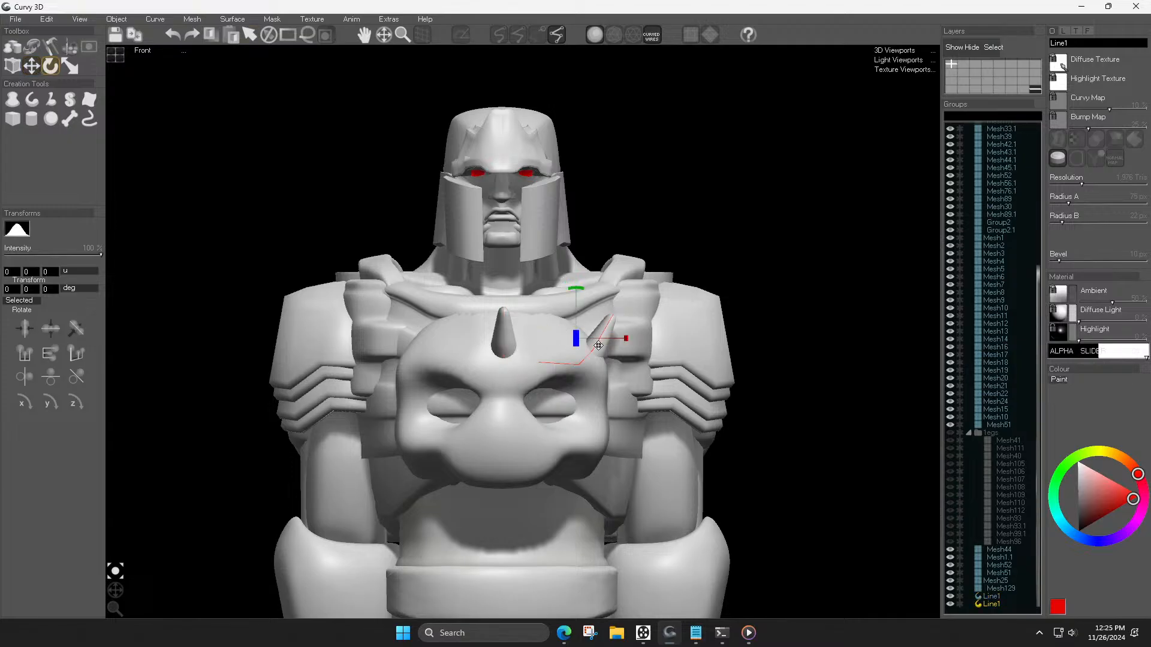
{"action": "mouse_move", "coordinate": [594, 345]}
{"action": "left_mouse_down", "text": "ctrl"}
{"action": "mouse_move", "coordinate": [560, 349]}
{"action": "mouse_move", "coordinate": [573, 351]}
{"action": "mouse_move", "coordinate": [560, 375]}
{"action": "mouse_move", "coordinate": [574, 345]}
{"action": "left_mouse_up", "text": "ctrl"}
{"action": "key", "text": "r"}
{"action": "key", "text": "m"}
{"action": "key", "text": "r"}
{"action": "key", "text": "x"}
{"action": "key", "text": "Escape"}
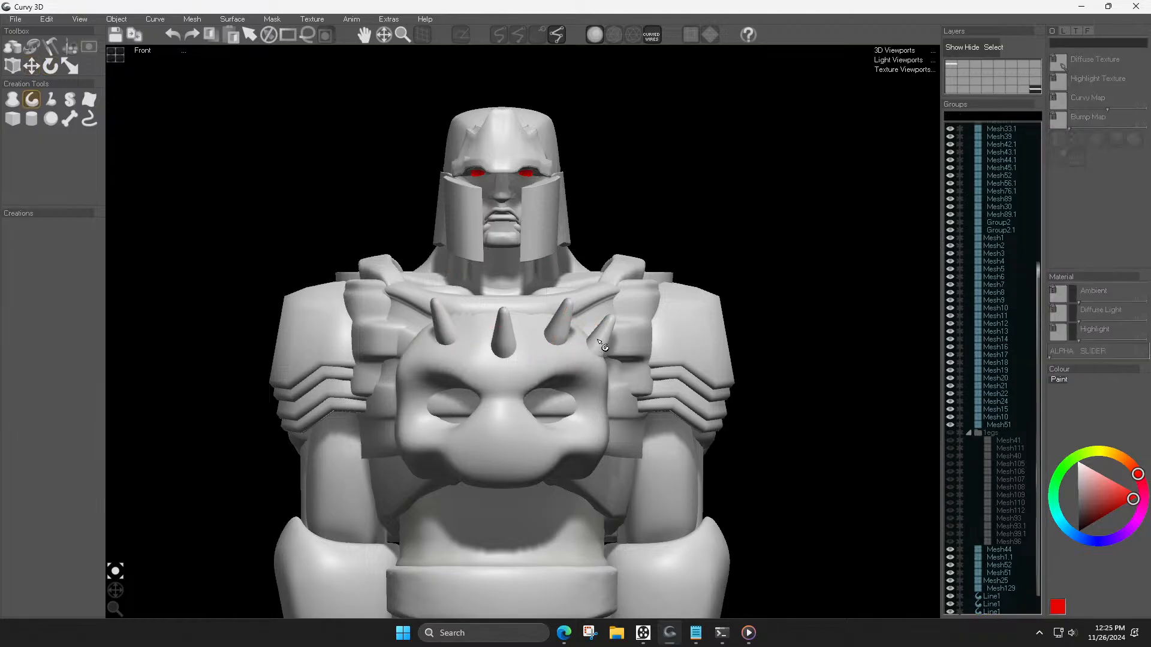
Step: Mirror the outer horn to the opposite side to complete the row of five horns
{"action": "left_click", "coordinate": [603, 348]}
{"action": "key", "text": "x"}
{"action": "key", "text": "Escape"}
{"action": "scroll", "coordinate": [517, 354], "scroll_direction": "down", "scroll_amount": 5}
{"action": "middle_click_drag", "start_coordinate": [536, 376], "coordinate": [532, 358]}
{"action": "scroll", "coordinate": [534, 358], "scroll_direction": "up", "scroll_amount": 2}
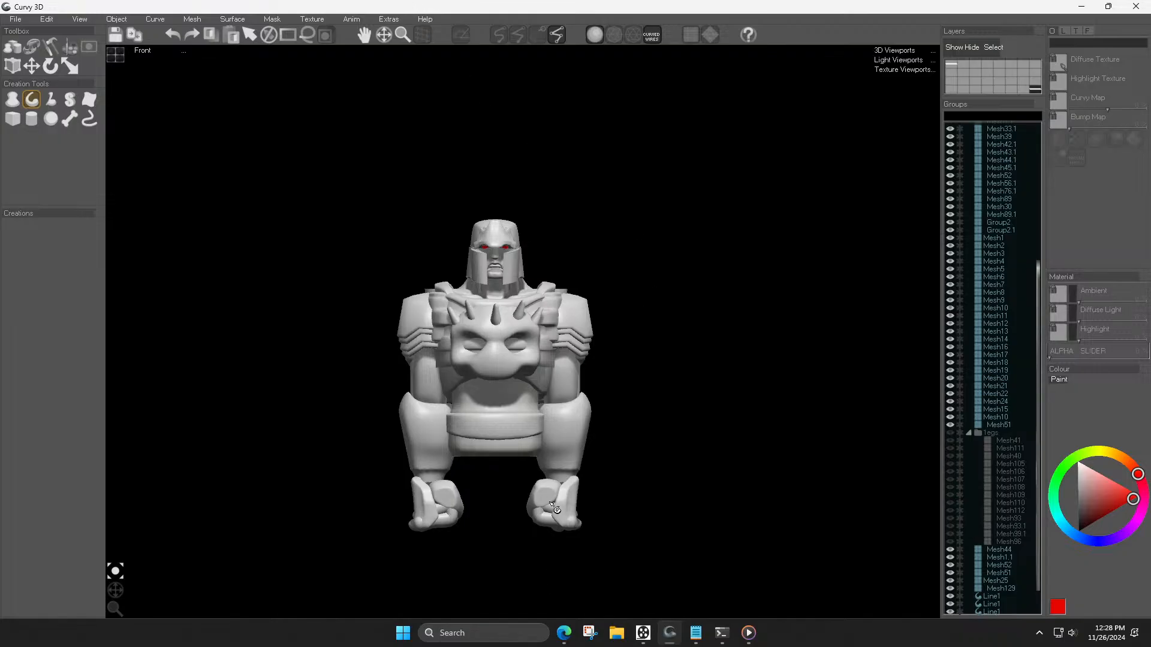
Step: Shift one of the robot's hands slightly backward beneath the forearm in the Left view
{"action": "key", "text": "Tab"}
{"action": "scroll", "coordinate": [521, 398], "scroll_direction": "down", "scroll_amount": 3}
{"action": "middle_click_drag", "start_coordinate": [522, 398], "coordinate": [453, 124]}
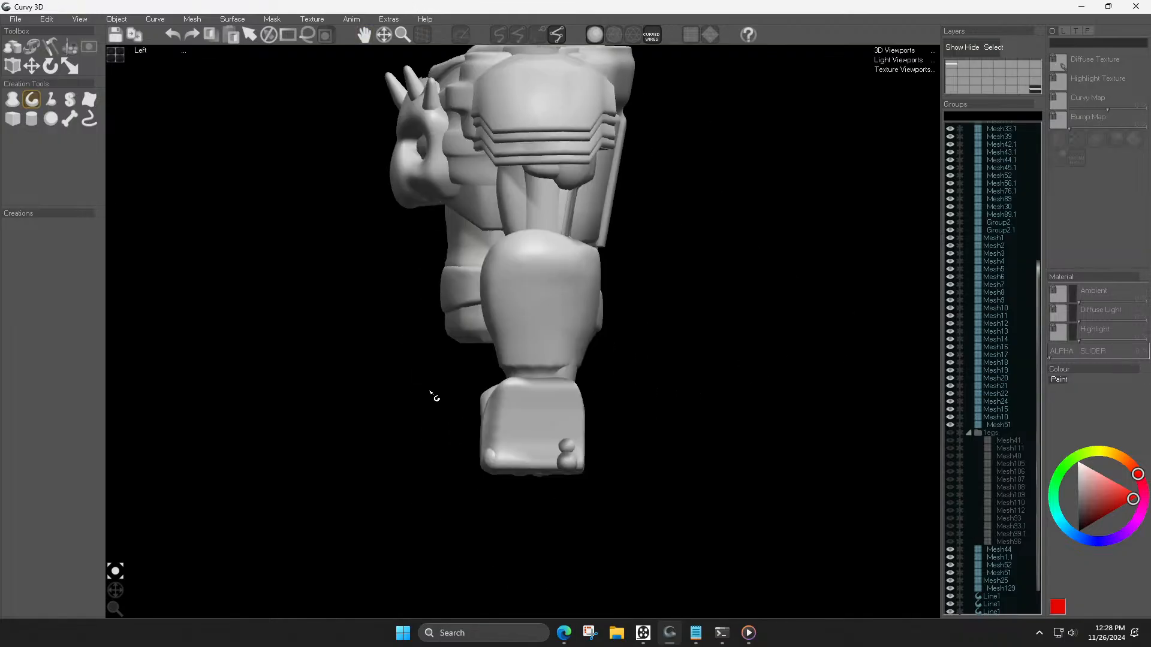
{"action": "left_click", "coordinate": [520, 416]}
{"action": "key", "text": "Tab"}
{"action": "middle_click_drag", "start_coordinate": [523, 411], "coordinate": [509, 346]}
{"action": "scroll", "coordinate": [505, 419], "scroll_direction": "up", "scroll_amount": 3}
{"action": "key", "text": "Tab"}
{"action": "key", "text": "m"}
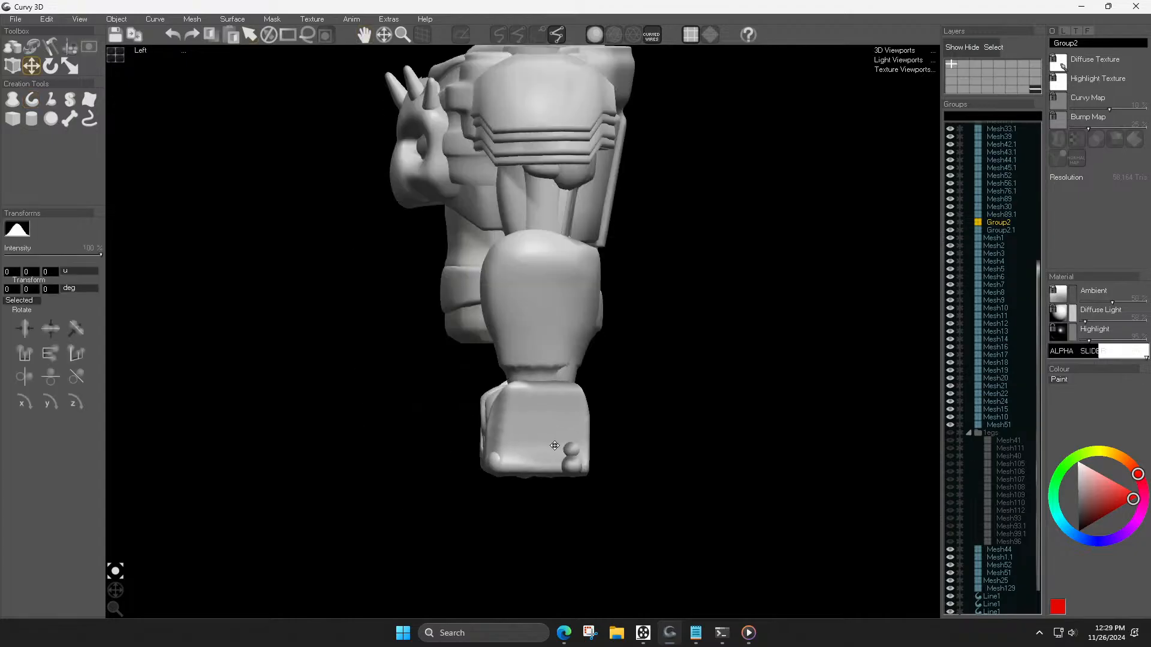
{"action": "key", "text": "Tab"}
{"action": "left_click", "coordinate": [417, 444]}
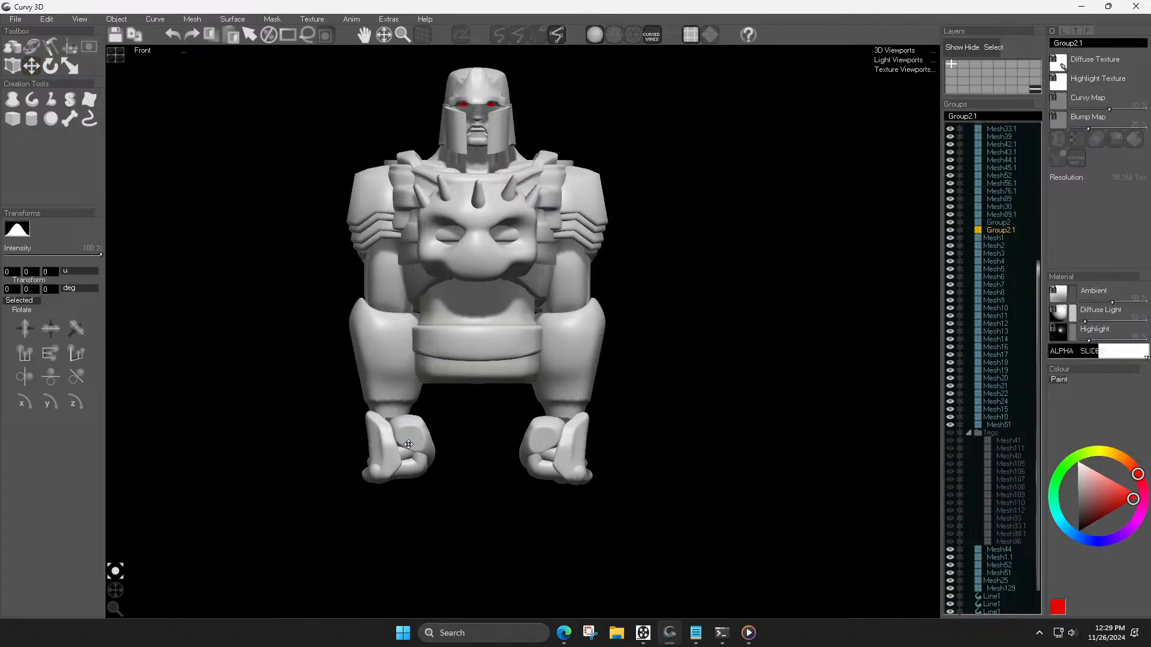
{"action": "left_click", "coordinate": [475, 459]}
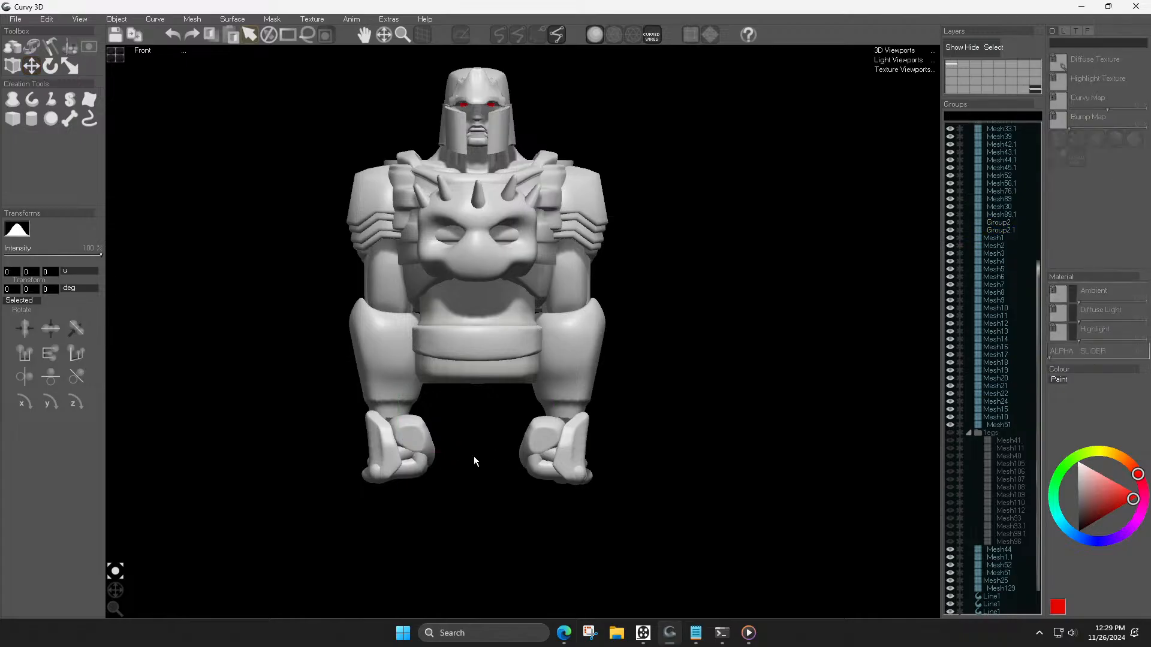
{"action": "key", "text": "Tab"}
{"action": "key", "text": "Tab"}
{"action": "scroll", "coordinate": [471, 455], "scroll_direction": "down", "scroll_amount": 5}
{"action": "scroll", "coordinate": [508, 458], "scroll_direction": "up", "scroll_amount": 2}
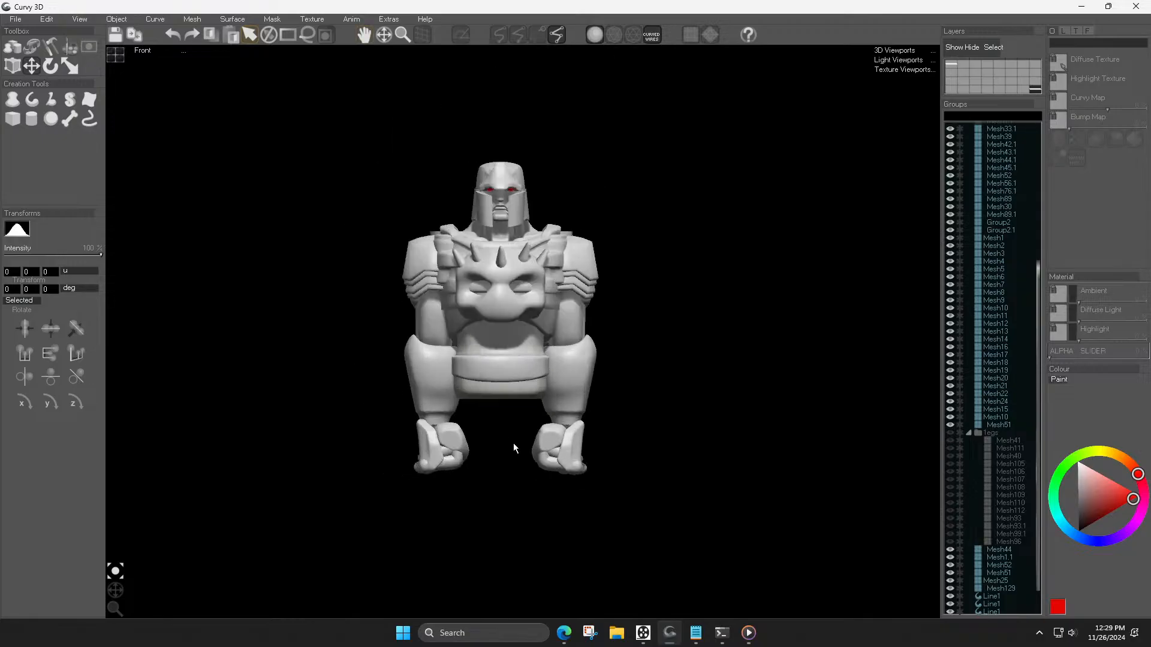
Step: Try lowering the centre horn further onto the chest face
{"action": "left_click", "coordinate": [495, 299]}
{"action": "scroll", "coordinate": [495, 298], "scroll_direction": "up", "scroll_amount": 2}
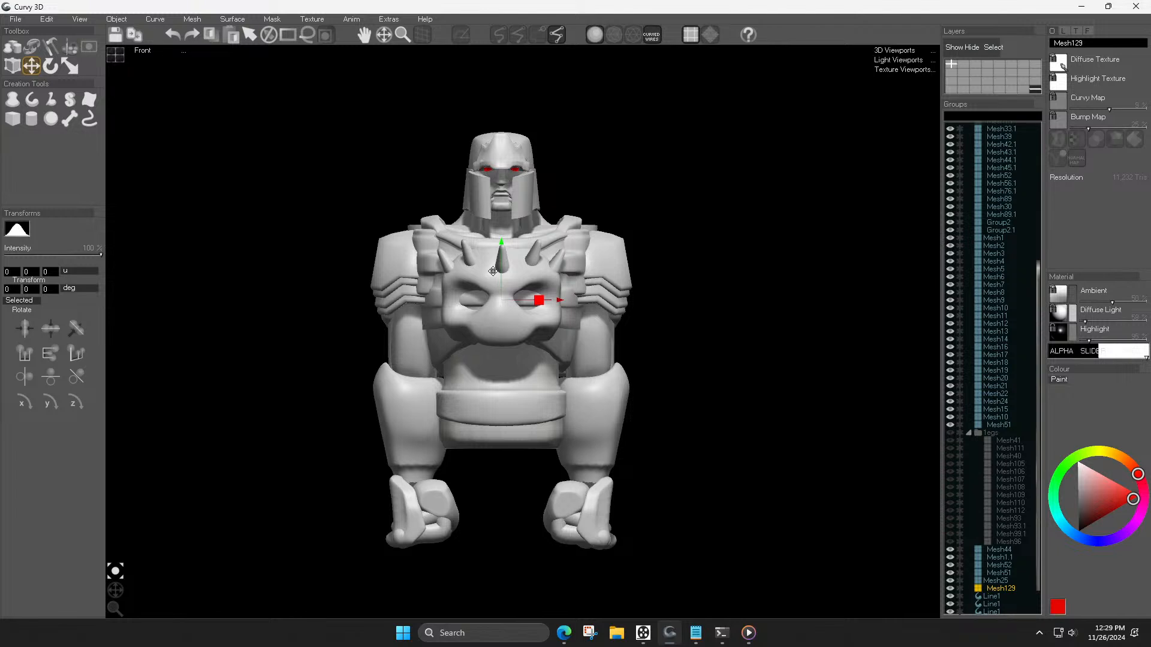
{"action": "left_click", "coordinate": [468, 255]}
{"action": "left_click", "coordinate": [499, 264]}
{"action": "left_click_drag", "start_coordinate": [498, 265], "coordinate": [497, 281]}
{"action": "key", "text": "Escape"}
{"action": "scroll", "coordinate": [600, 353], "scroll_direction": "down", "scroll_amount": 2}
{"action": "scroll", "coordinate": [557, 343], "scroll_direction": "up", "scroll_amount": 4}
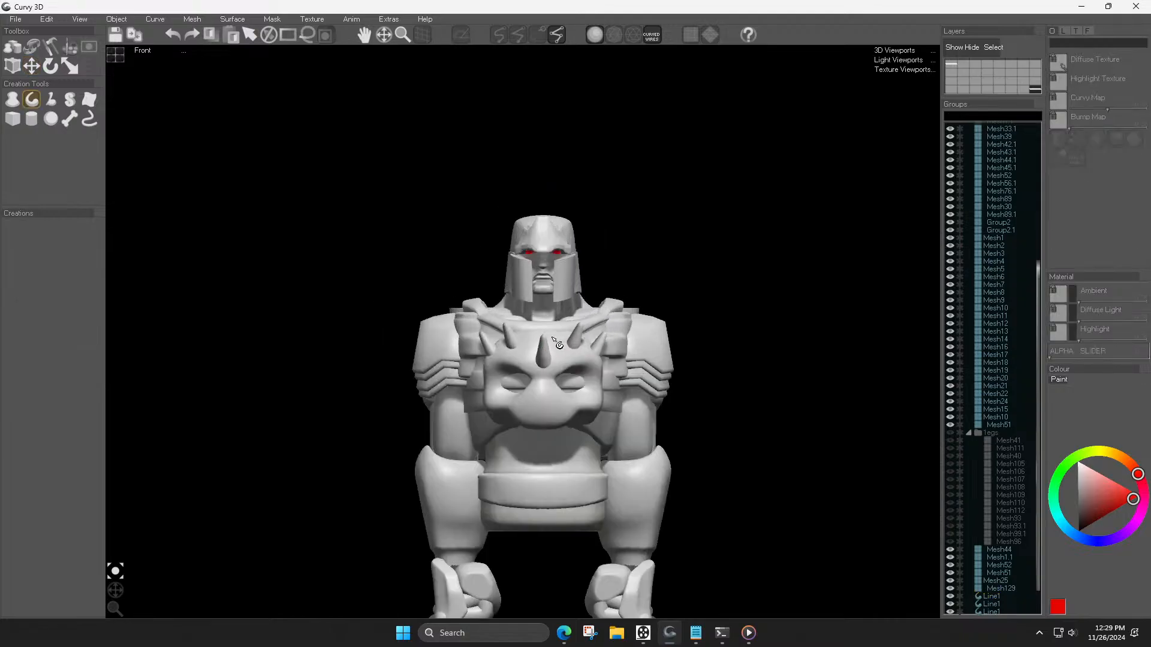
Step: Select the centre horn and rotate it in the Left view to change its tilt
{"action": "left_click", "coordinate": [553, 340]}
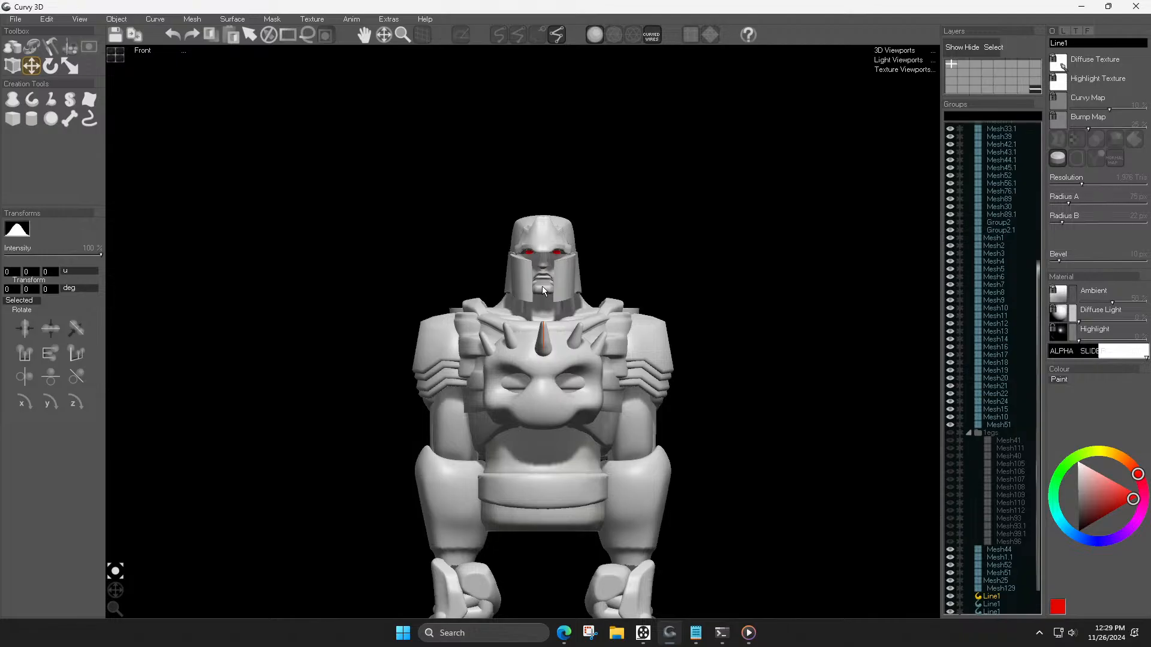
{"action": "left_click_drag", "start_coordinate": [546, 326], "coordinate": [542, 300]}
{"action": "key", "text": "Left"}
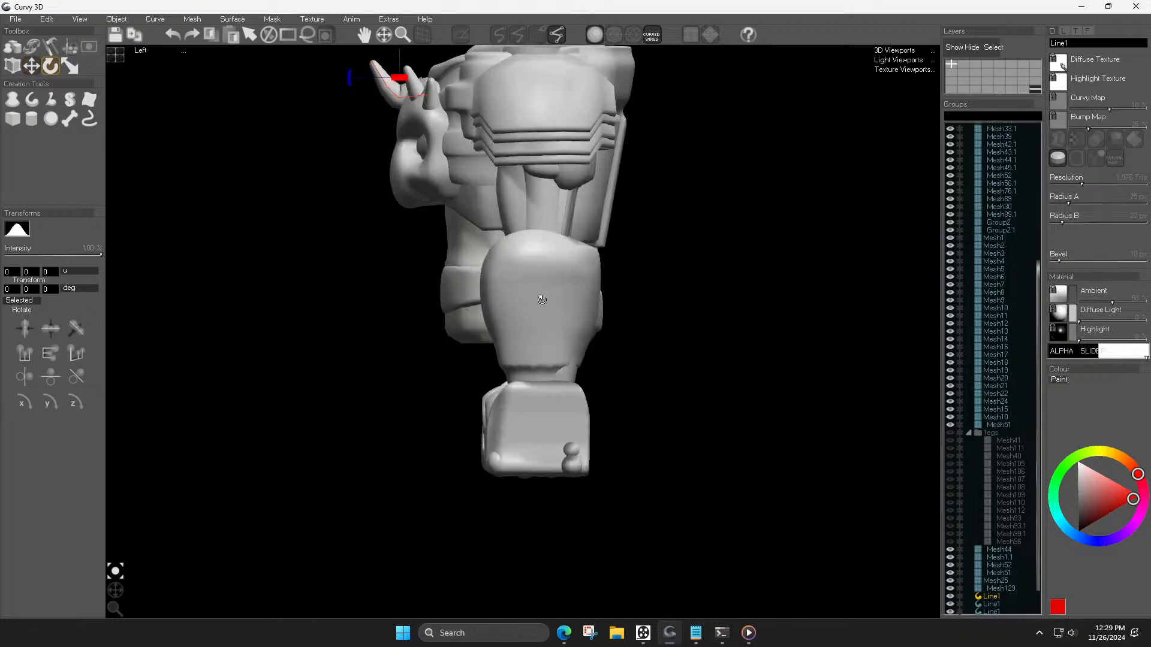
{"action": "middle_click_drag", "start_coordinate": [439, 192], "coordinate": [449, 324]}
{"action": "key", "text": "Escape"}
Step: Fine-tune the centre horn's placement on the face's forehead in the Left view, and return to the Front view
{"action": "left_click", "coordinate": [406, 229]}
{"action": "key", "text": "e"}
{"action": "left_click_drag", "start_coordinate": [407, 228], "coordinate": [395, 242]}
{"action": "key", "text": "Right"}
{"action": "key", "text": "w"}
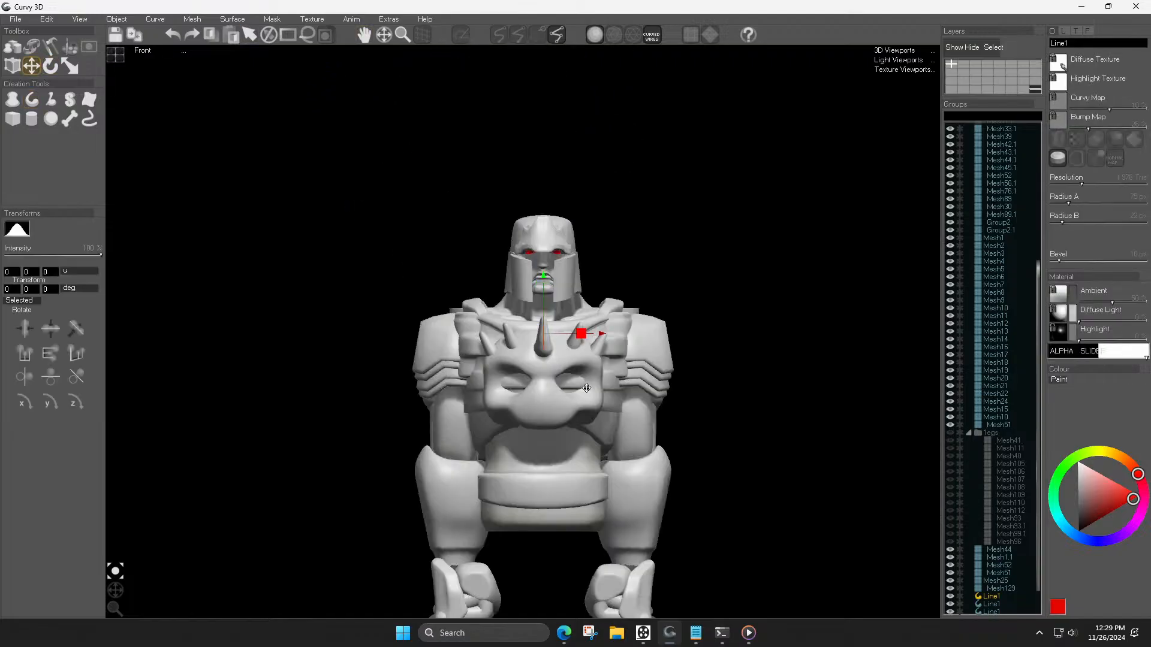
{"action": "key", "text": "Escape"}
{"action": "scroll", "coordinate": [579, 403], "scroll_direction": "down", "scroll_amount": 2}
{"action": "middle_click_drag", "start_coordinate": [580, 404], "coordinate": [548, 301]}
{"action": "scroll", "coordinate": [556, 348], "scroll_direction": "up", "scroll_amount": 1}
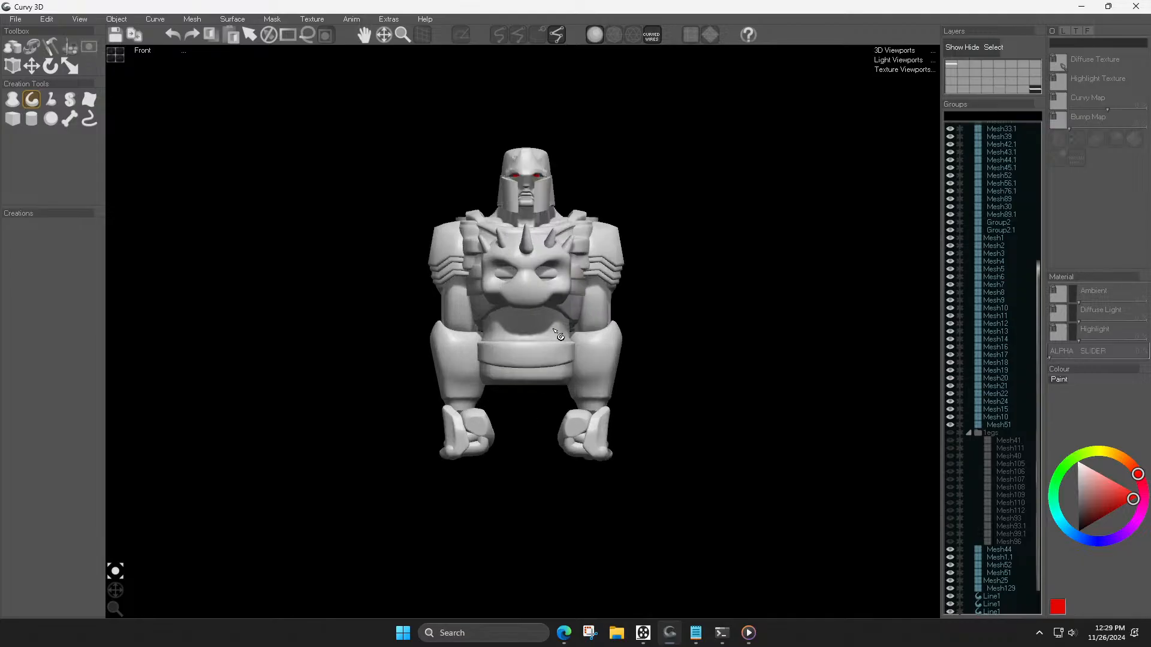
Step: Select the robot's waist belt in the Left view and move it slightly forward
{"action": "scroll", "coordinate": [540, 355], "scroll_direction": "down", "scroll_amount": 1}
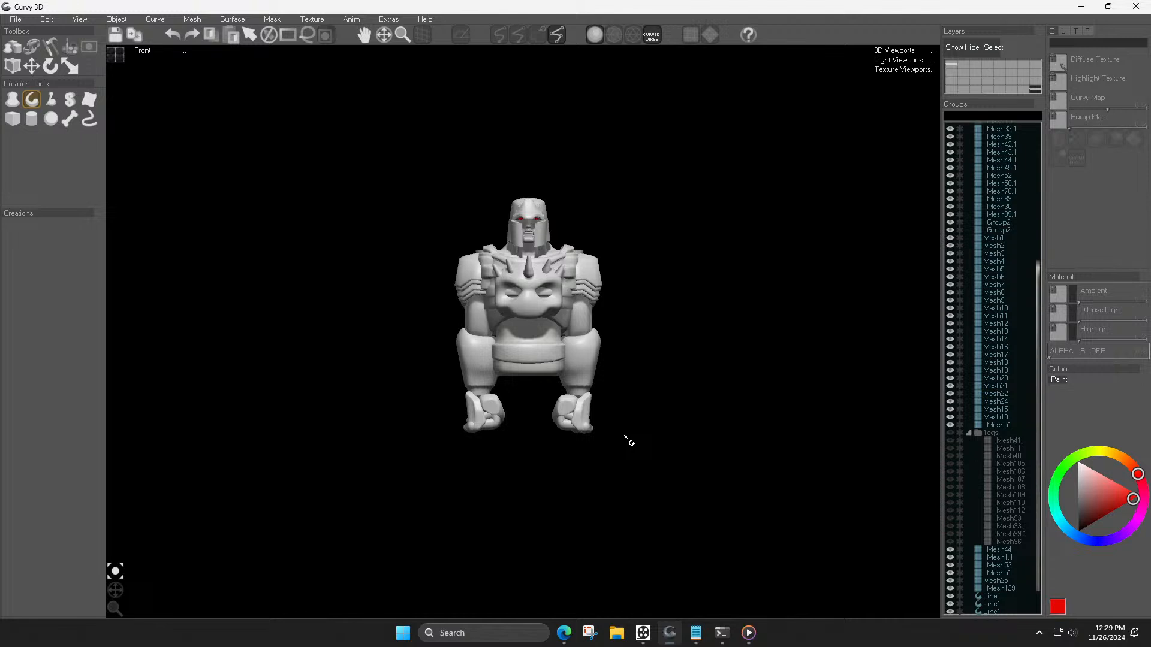
{"action": "key", "text": "3"}
{"action": "scroll", "coordinate": [543, 392], "scroll_direction": "up", "scroll_amount": 3}
{"action": "left_click", "coordinate": [410, 428]}
{"action": "key", "text": "s"}
{"action": "key", "text": "m"}
{"action": "left_click_drag", "start_coordinate": [409, 440], "coordinate": [395, 444]}
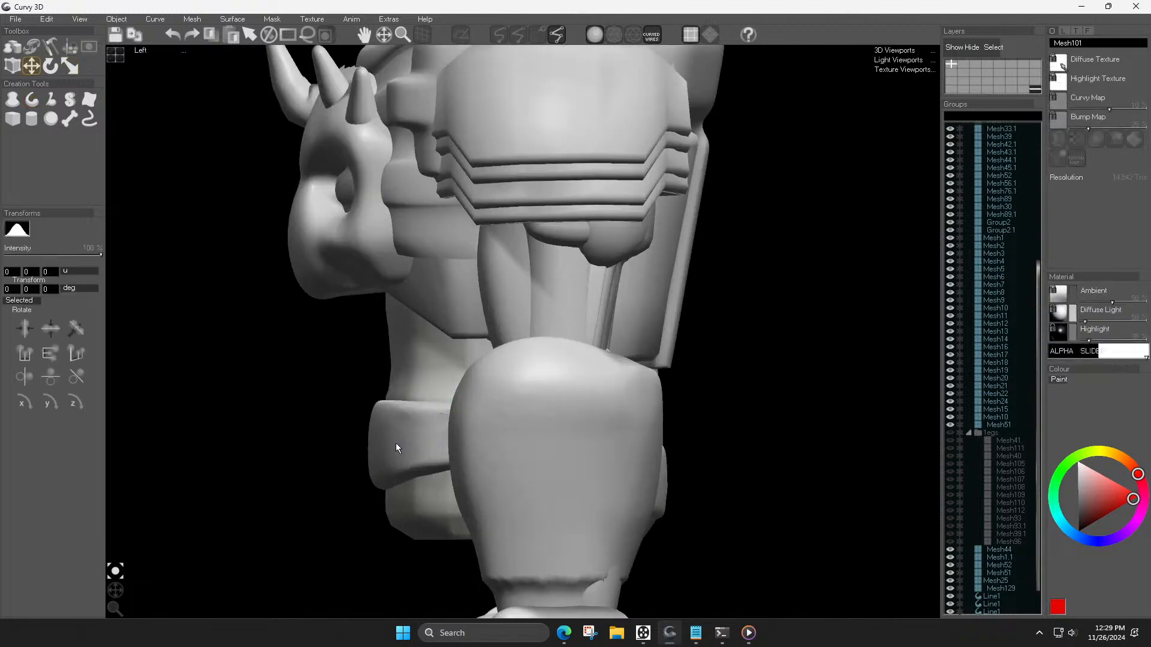
Step: Stretch the waist belt vertically in the Front view, raise it slightly and deselect it
{"action": "key", "text": "1"}
{"action": "scroll", "coordinate": [543, 307], "scroll_direction": "up", "scroll_amount": 3}
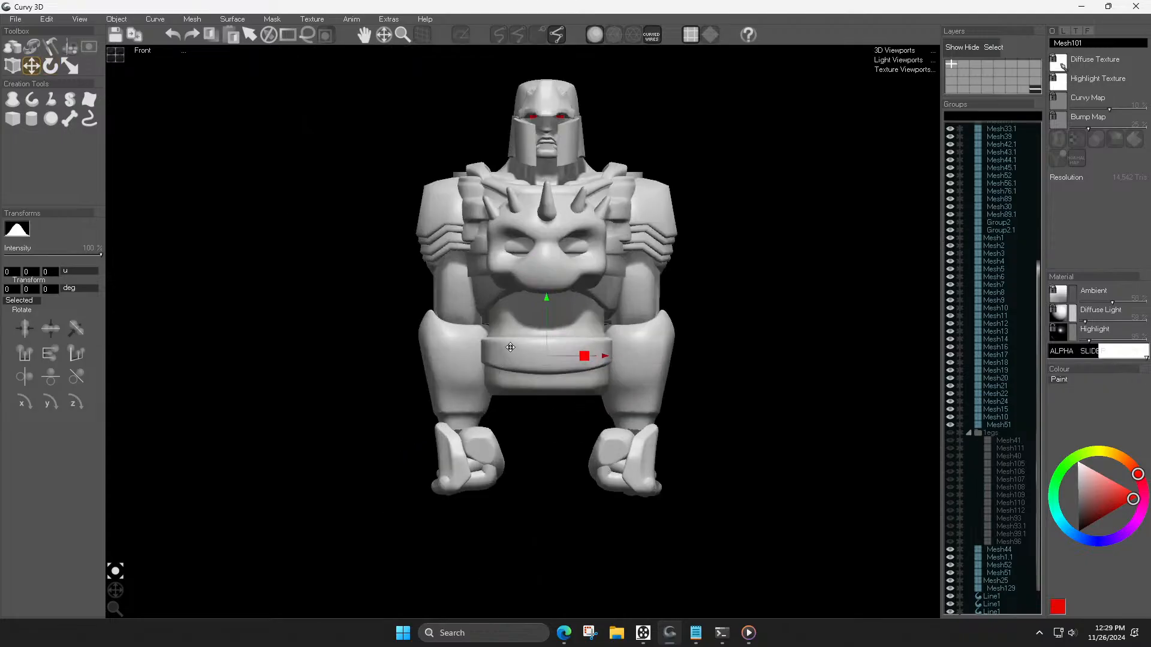
{"action": "key", "text": "s"}
{"action": "left_click_drag", "start_coordinate": [547, 304], "coordinate": [544, 289]}
{"action": "key", "text": "m"}
{"action": "left_click_drag", "start_coordinate": [564, 374], "coordinate": [567, 369]}
{"action": "key", "text": "Escape"}
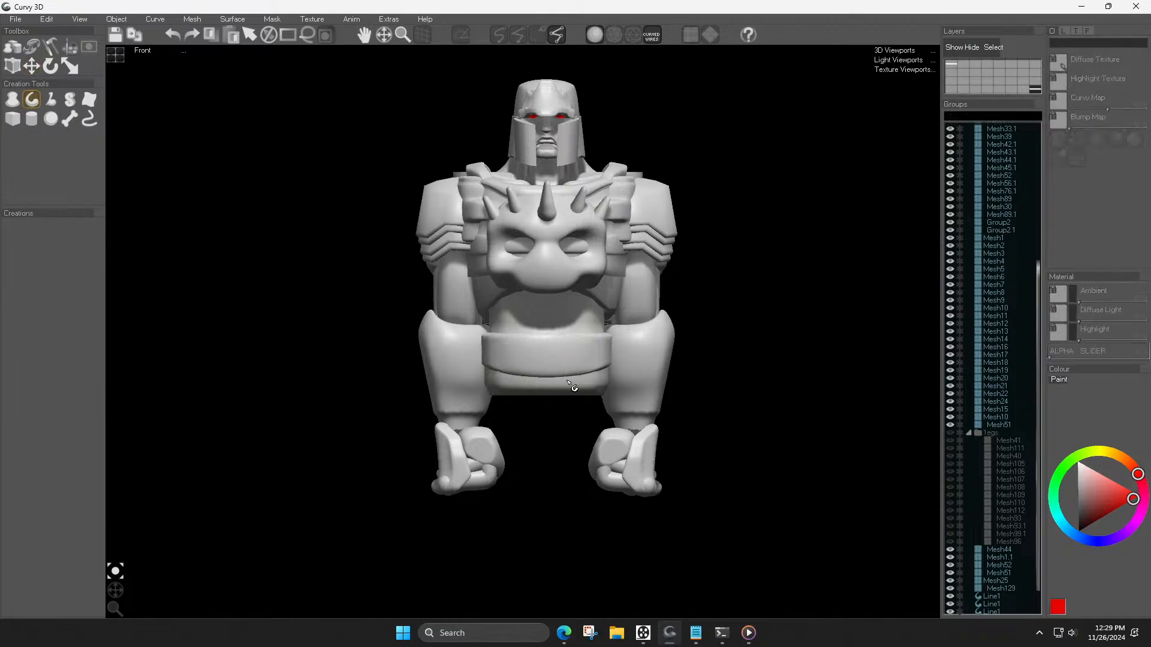
Step: Switch to the browser to check the live stream's analytics in YouTube Studio, and return to Curvy 3D
{"action": "middle_click_drag", "start_coordinate": [567, 384], "coordinate": [554, 444]}
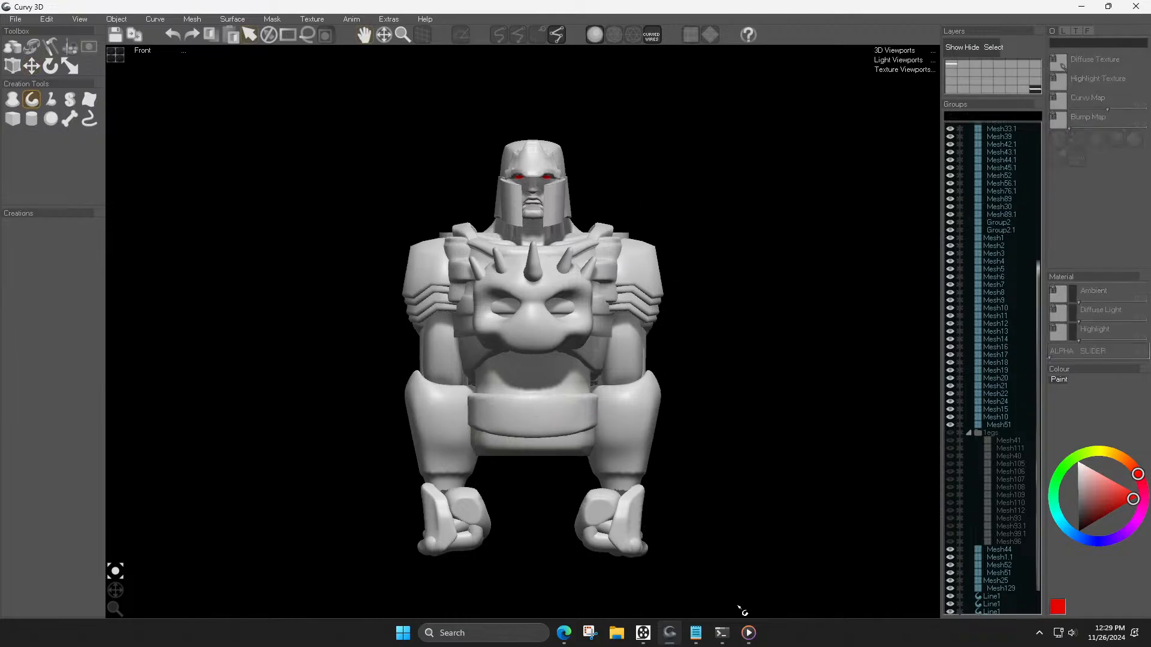
{"action": "left_click", "coordinate": [564, 634]}
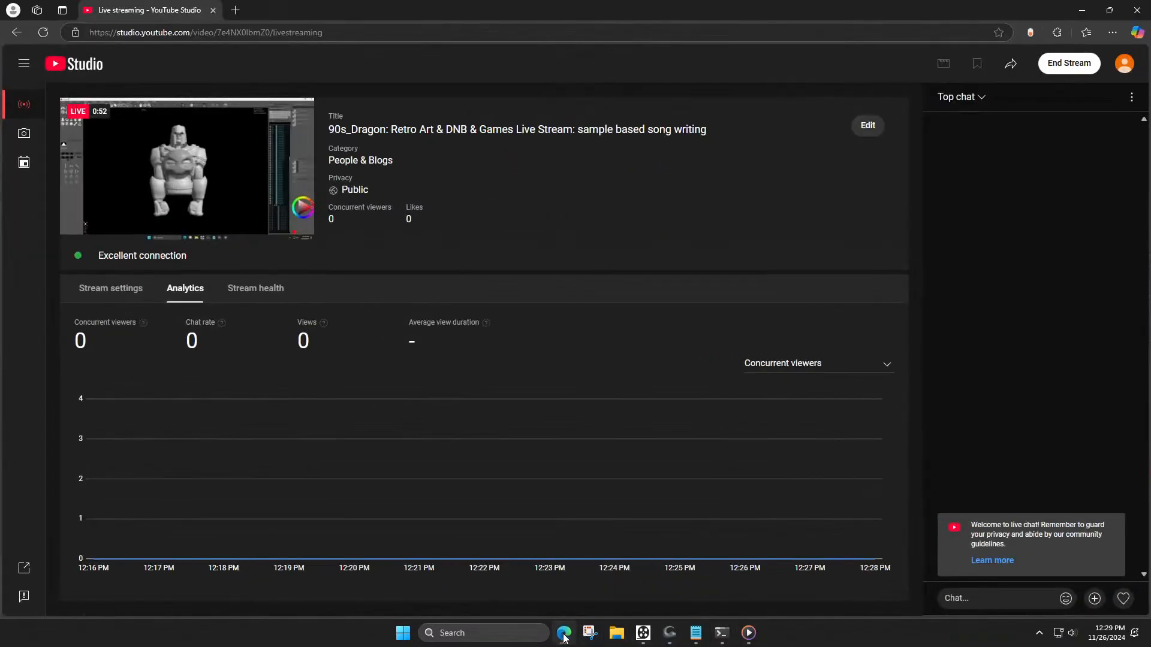
{"action": "left_click", "coordinate": [564, 633]}
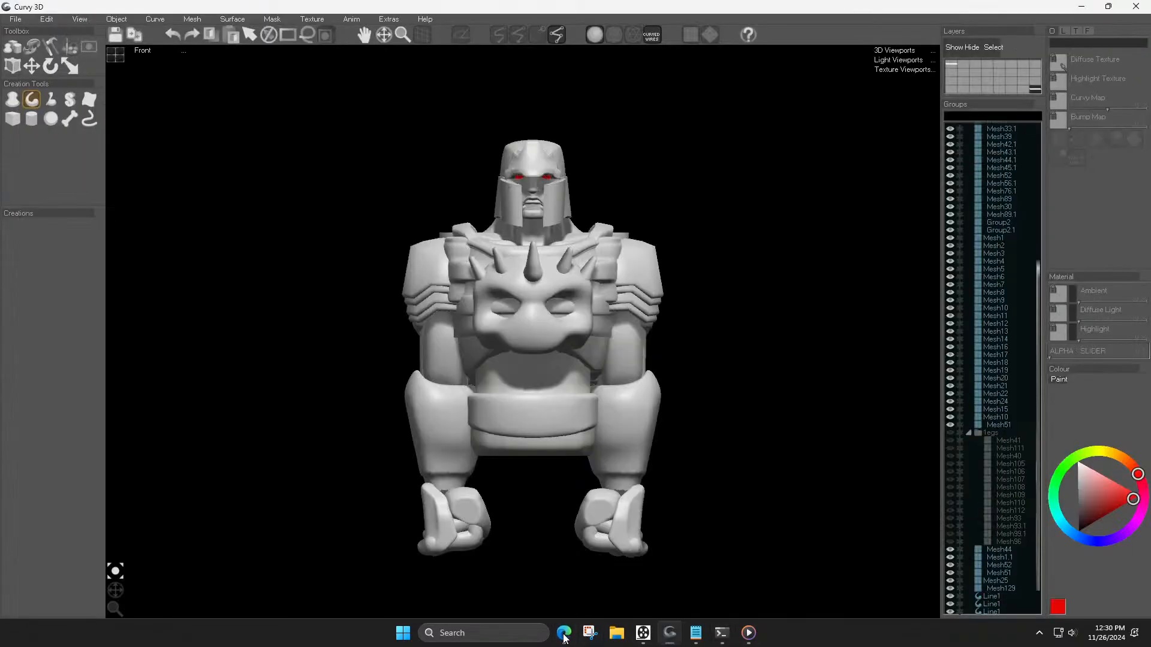
Step: Narrow the abdomen mesh above the waist belt in the Front view and deselect it
{"action": "left_click", "coordinate": [564, 386]}
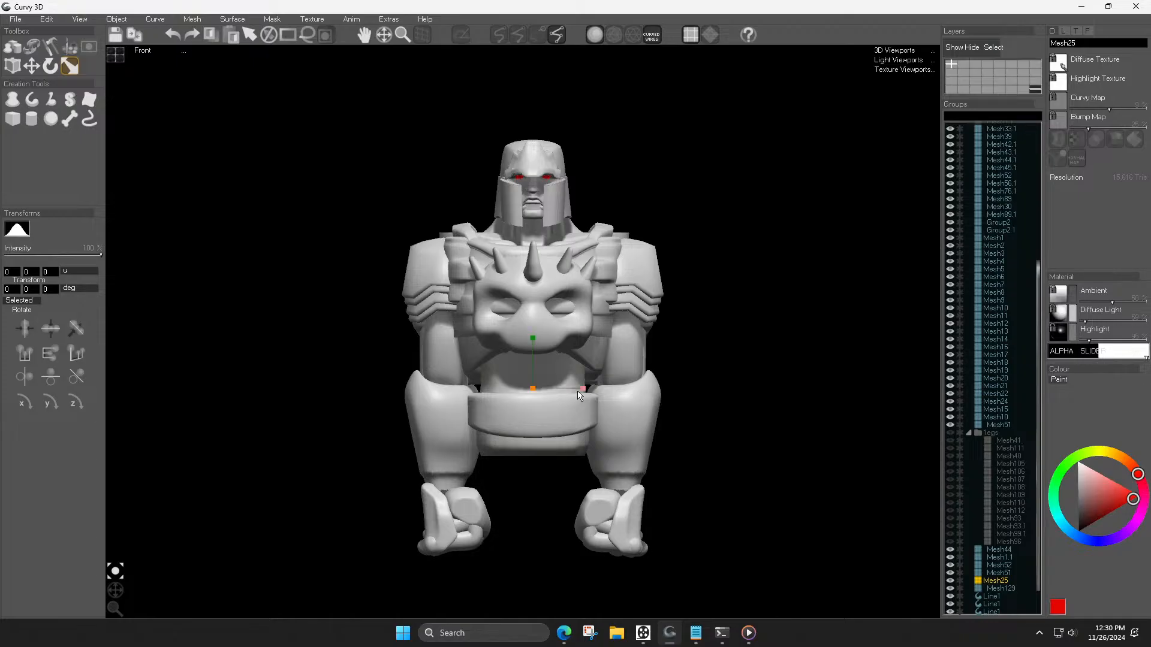
{"action": "key", "text": "Delete"}
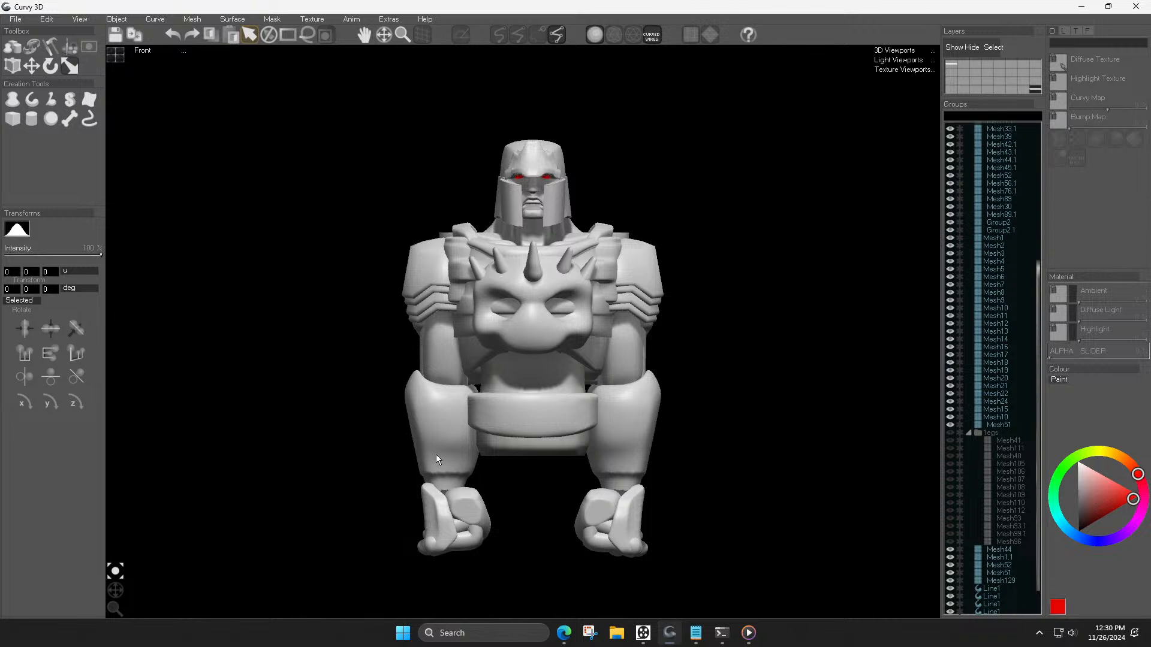
Step: Turn both forearm meshes into see-through green wireframes in the perspective Front view
{"action": "scroll", "coordinate": [592, 442], "scroll_direction": "down", "scroll_amount": 3}
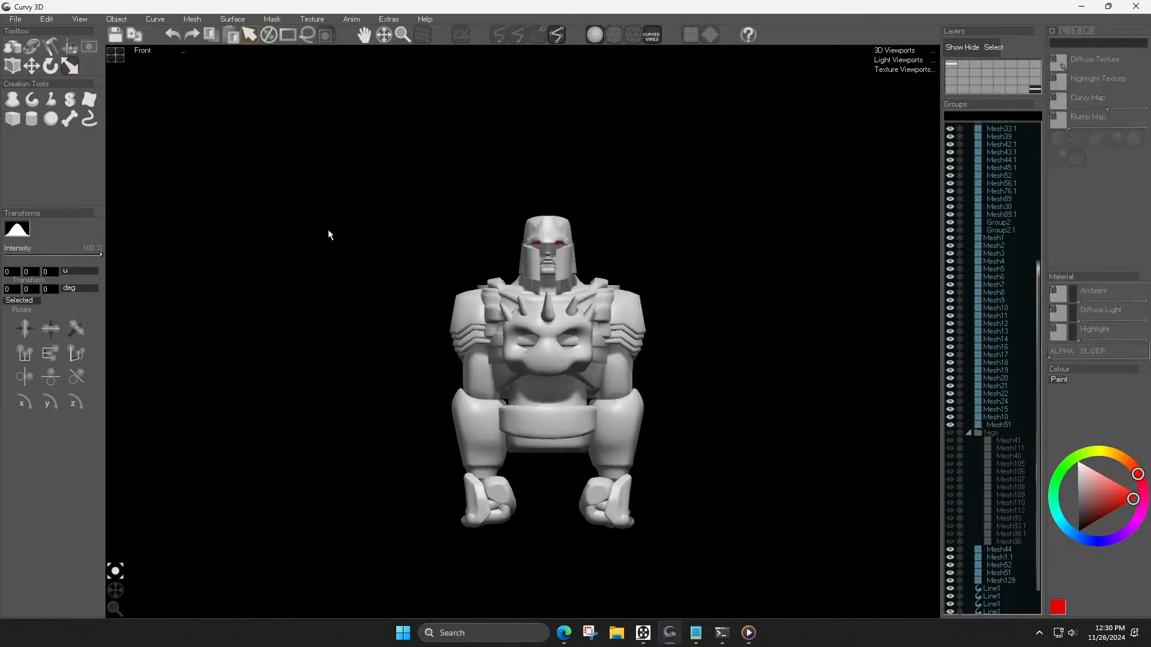
{"action": "key", "text": "p"}
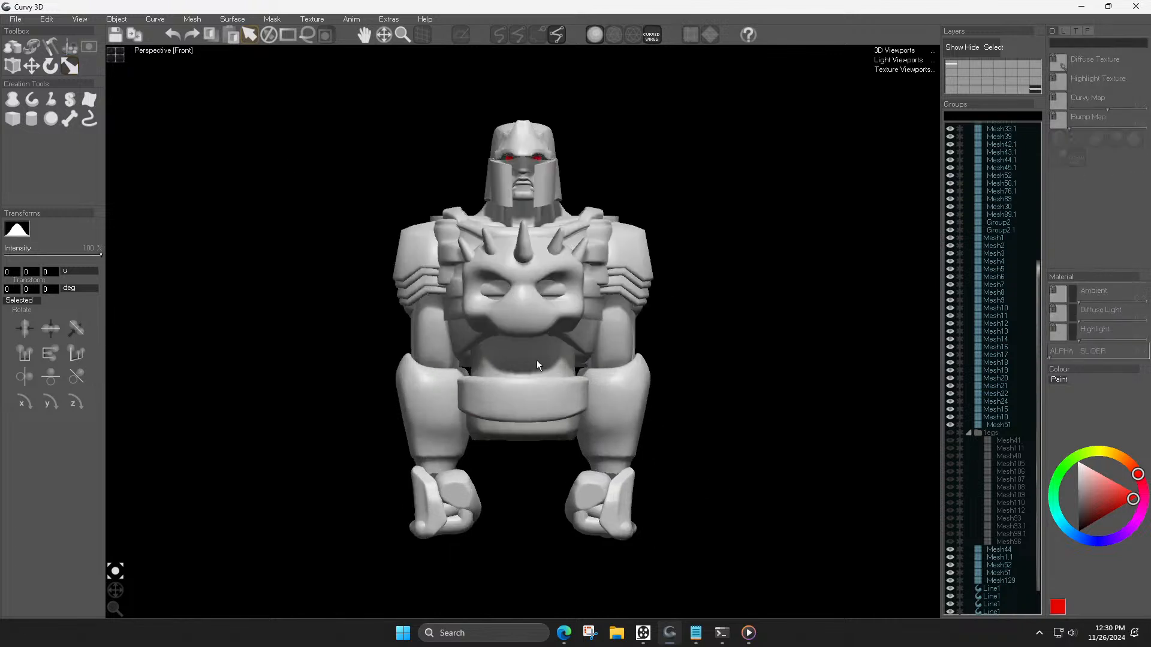
{"action": "left_click", "coordinate": [605, 392]}
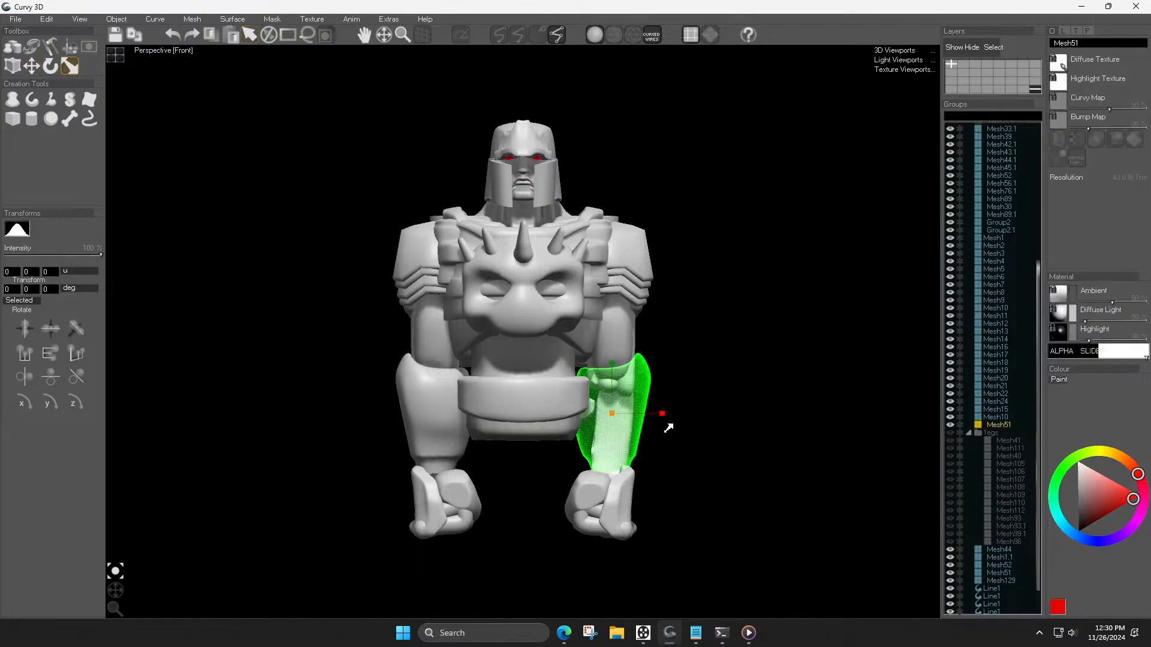
{"action": "left_click", "coordinate": [433, 419], "text": "shift"}
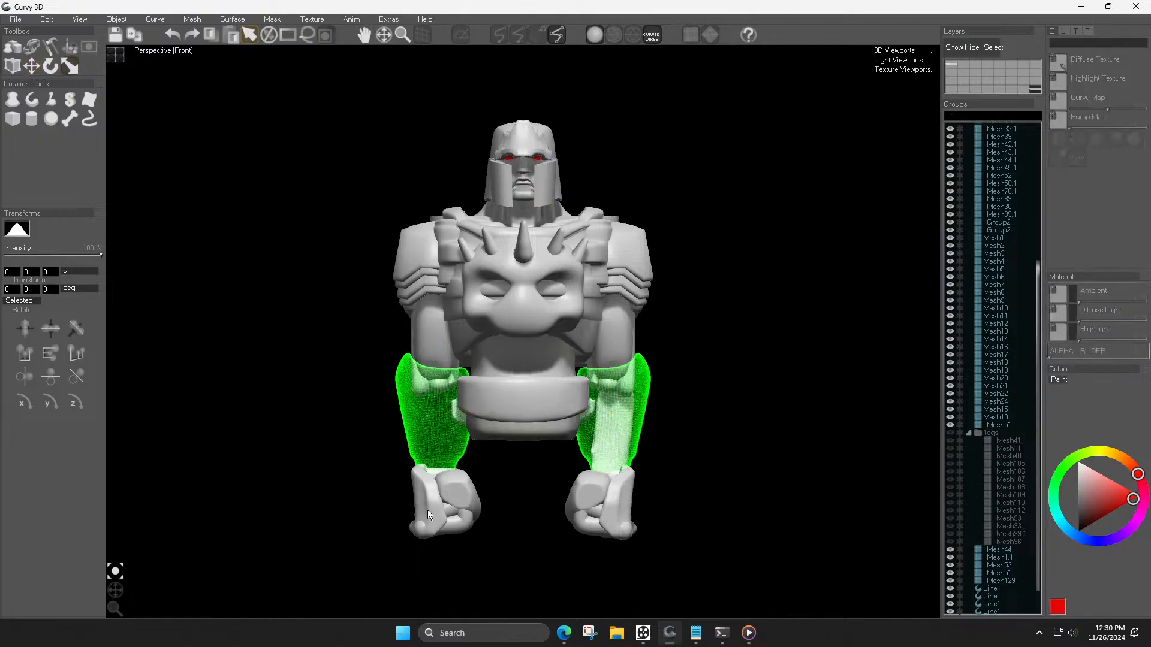
{"action": "left_click_drag", "start_coordinate": [141, 589], "coordinate": [491, 591]}
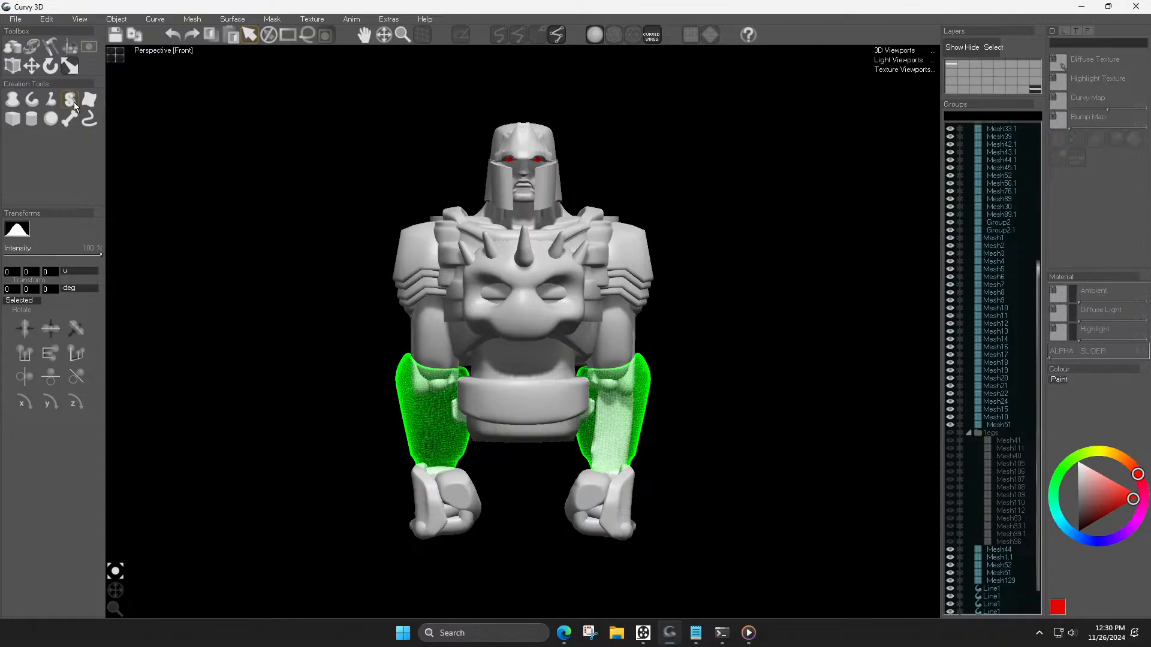
Step: Draw a Lathe over one see-through forearm, tracing its inner and outer outlines from elbow to wrist
{"action": "left_click", "coordinate": [12, 99]}
{"action": "scroll", "coordinate": [641, 388], "scroll_direction": "up", "scroll_amount": 3}
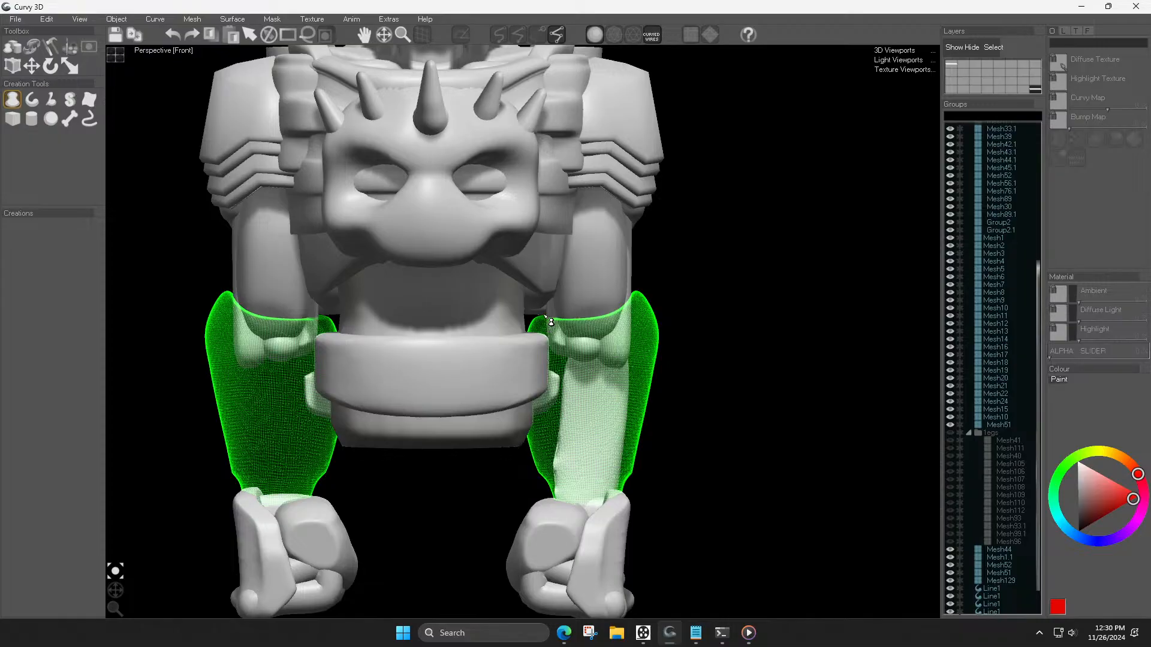
{"action": "left_click", "coordinate": [544, 317]}
{"action": "mouse_move", "coordinate": [532, 372]}
{"action": "left_mouse_down"}
{"action": "mouse_move", "coordinate": [537, 469]}
{"action": "mouse_move", "coordinate": [558, 500]}
{"action": "mouse_move", "coordinate": [564, 492]}
{"action": "left_mouse_up"}
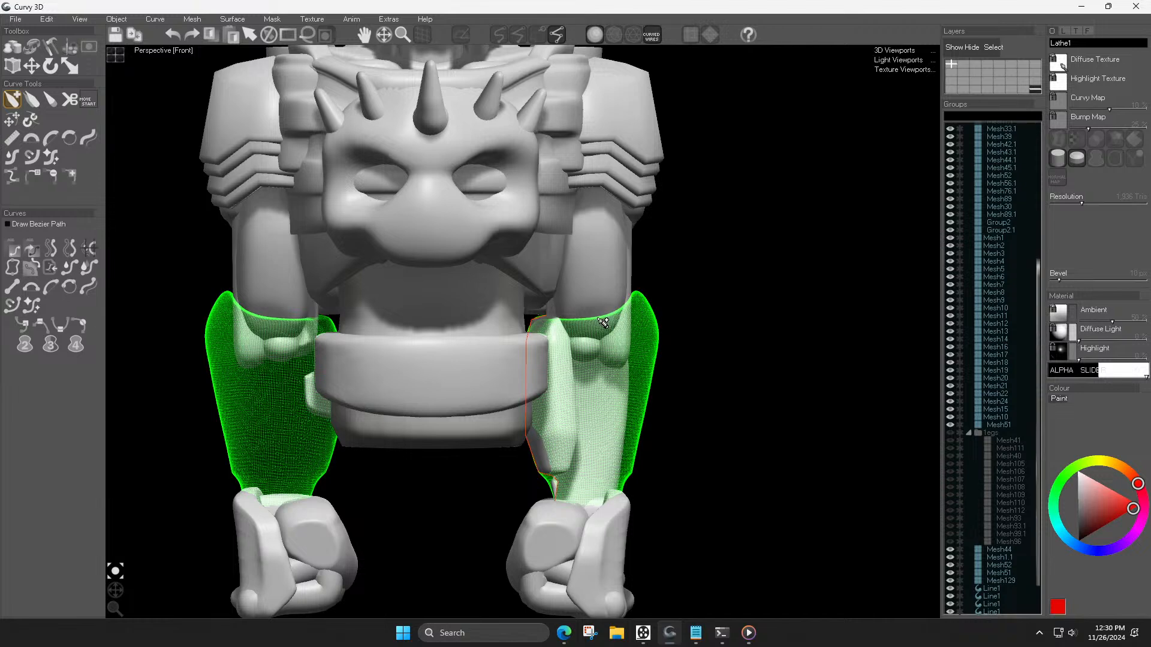
{"action": "left_click_drag", "start_coordinate": [612, 320], "coordinate": [639, 293]}
{"action": "left_click", "coordinate": [620, 502]}
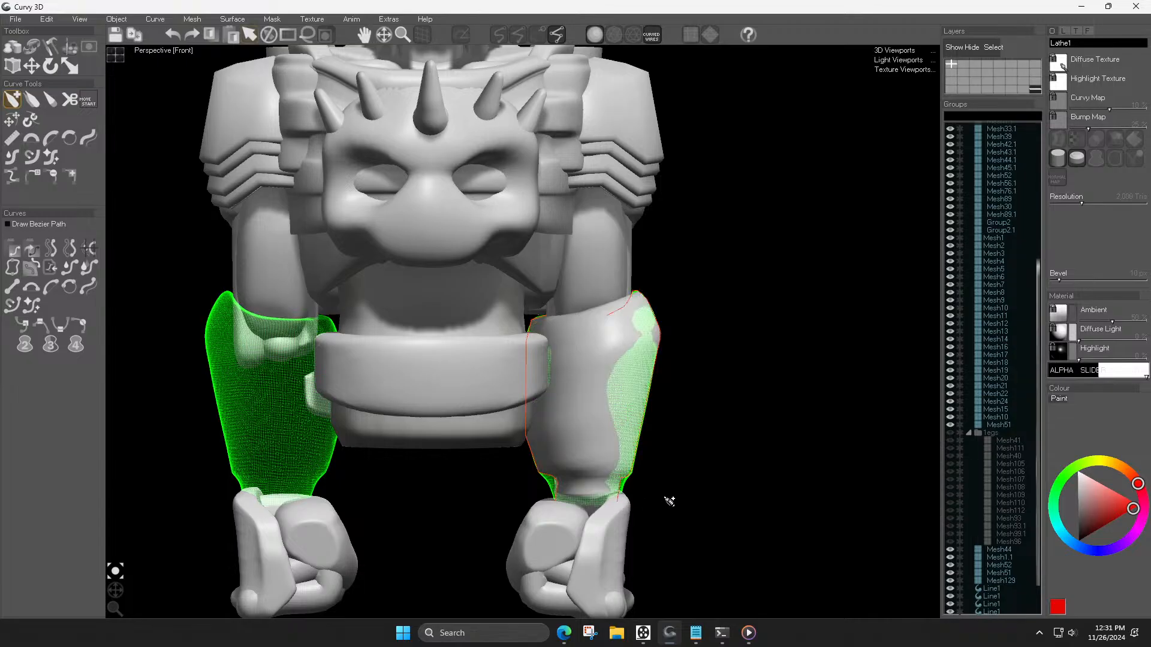
Step: Show the model with wireframe shading and lower the resolution of the new forearm lathe
{"action": "scroll", "coordinate": [579, 360], "scroll_direction": "down", "scroll_amount": 5}
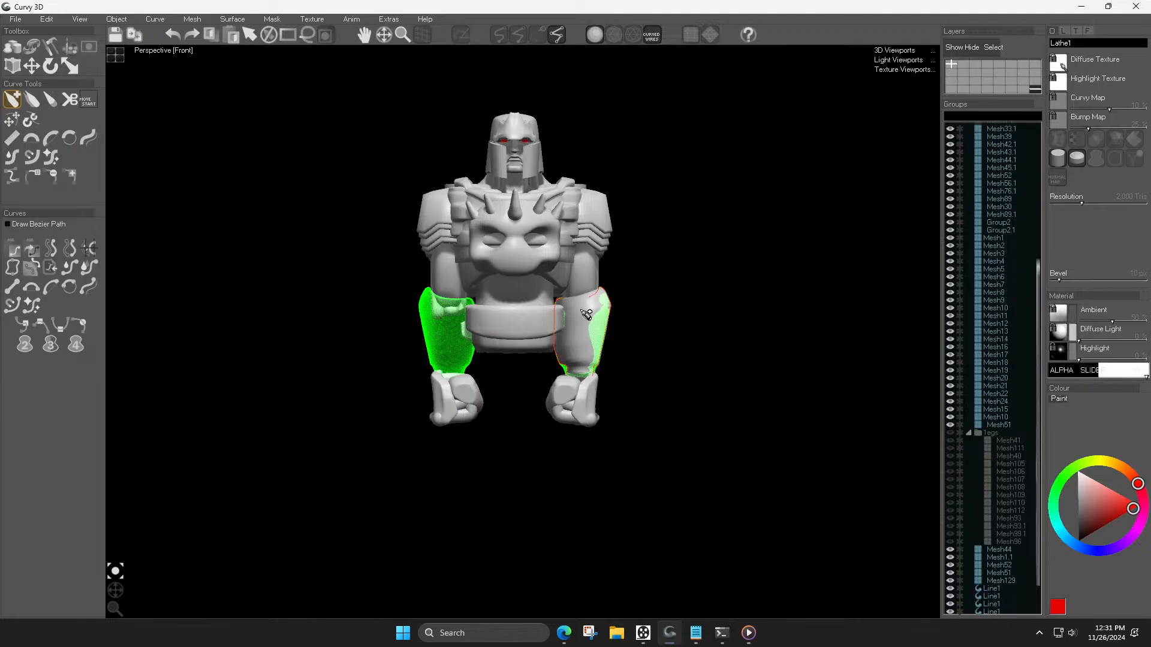
{"action": "scroll", "coordinate": [587, 314], "scroll_direction": "up", "scroll_amount": 5}
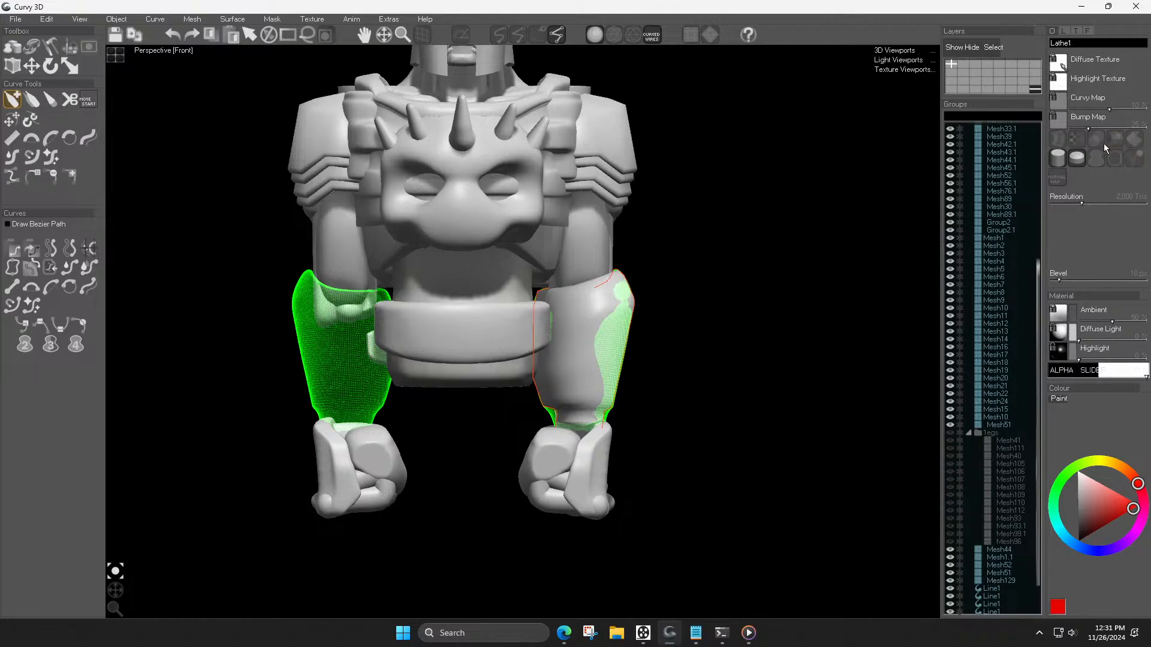
{"action": "left_click", "coordinate": [613, 36]}
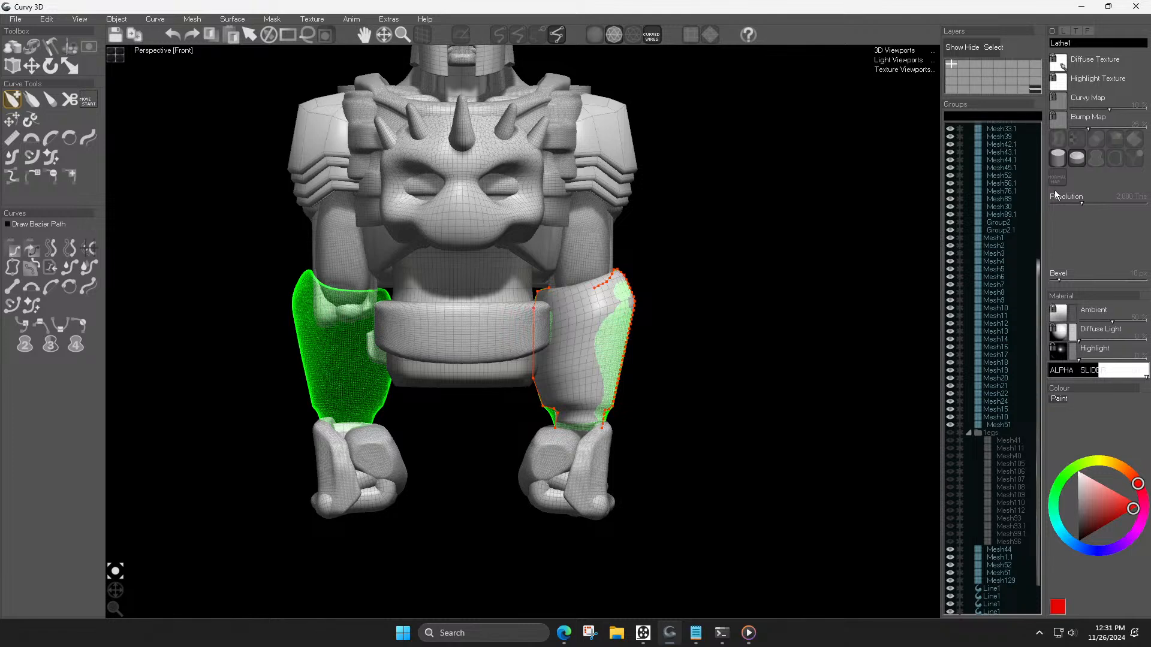
{"action": "left_click_drag", "start_coordinate": [1069, 202], "coordinate": [1078, 199]}
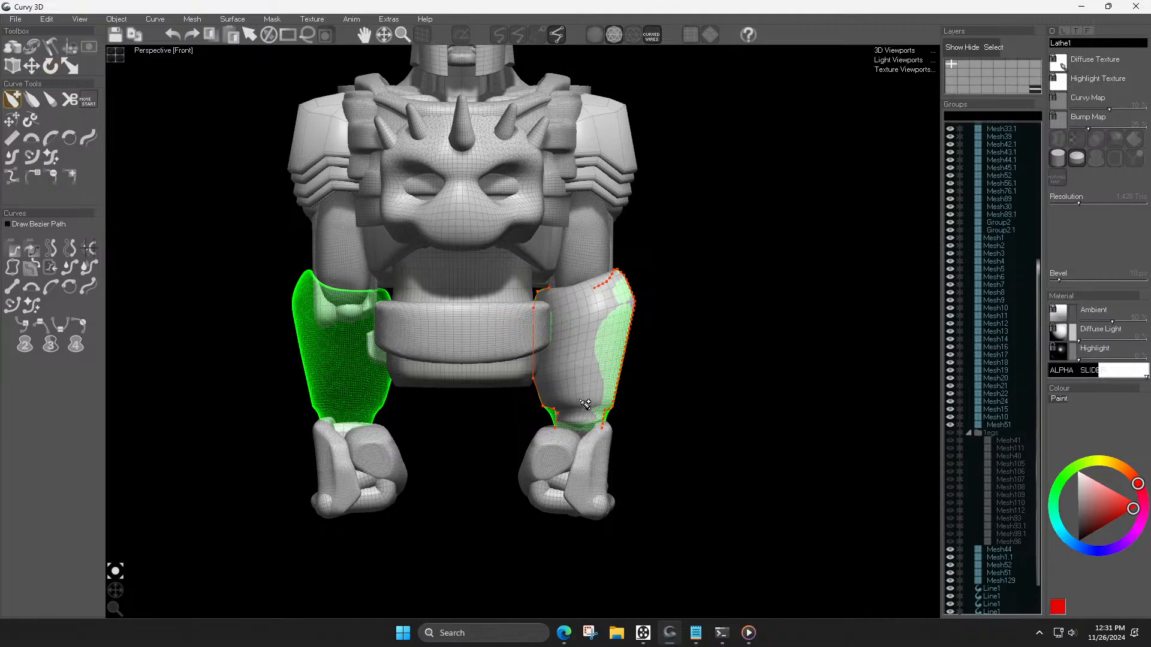
Step: Select Lathe1 in the Left view and shift it backward to line up with the see-through forearm
{"action": "key", "text": "3"}
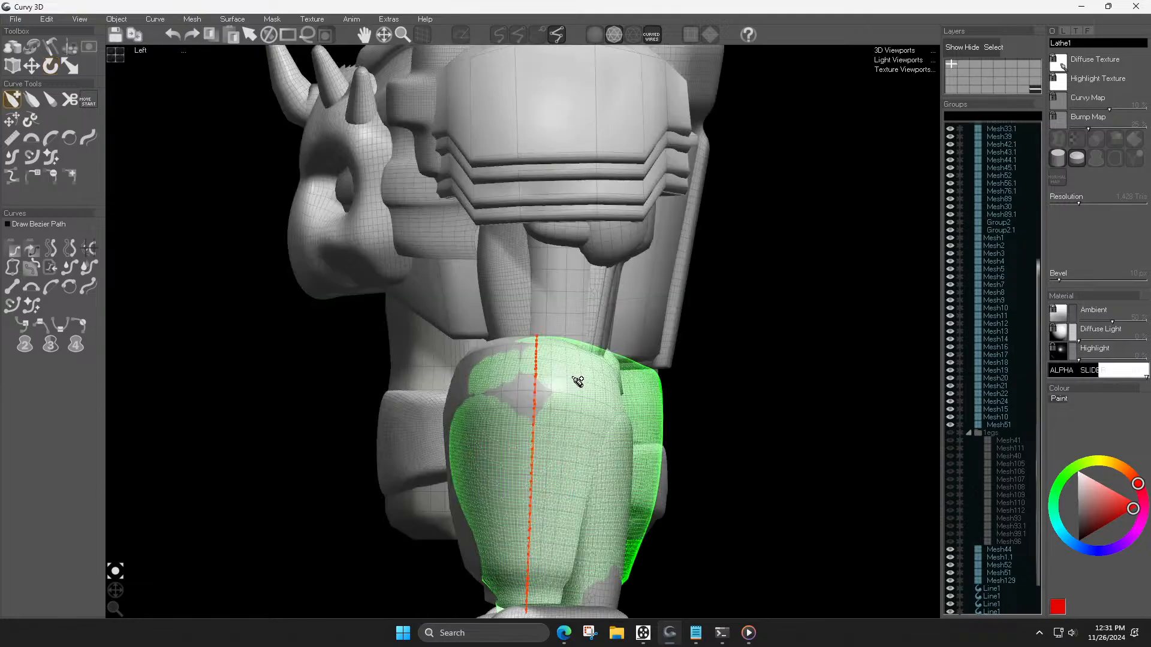
{"action": "key", "text": "Escape"}
{"action": "middle_click_drag", "start_coordinate": [584, 416], "coordinate": [587, 289]}
{"action": "scroll", "coordinate": [1001, 599], "scroll_direction": "down", "scroll_amount": 3}
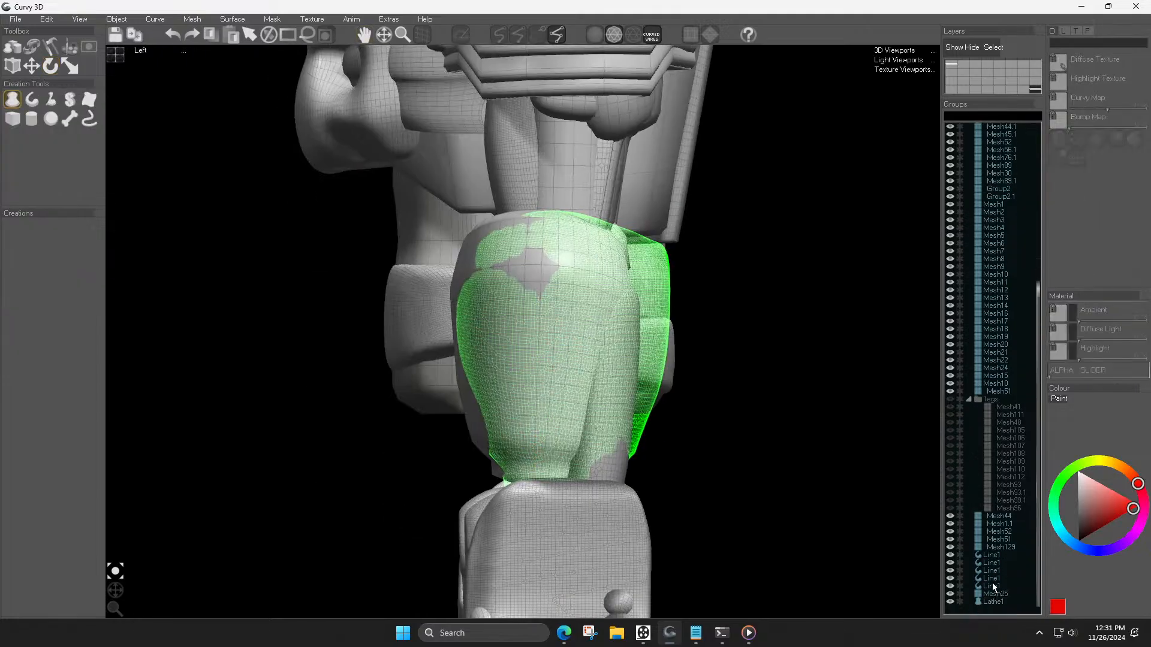
{"action": "left_click", "coordinate": [994, 560]}
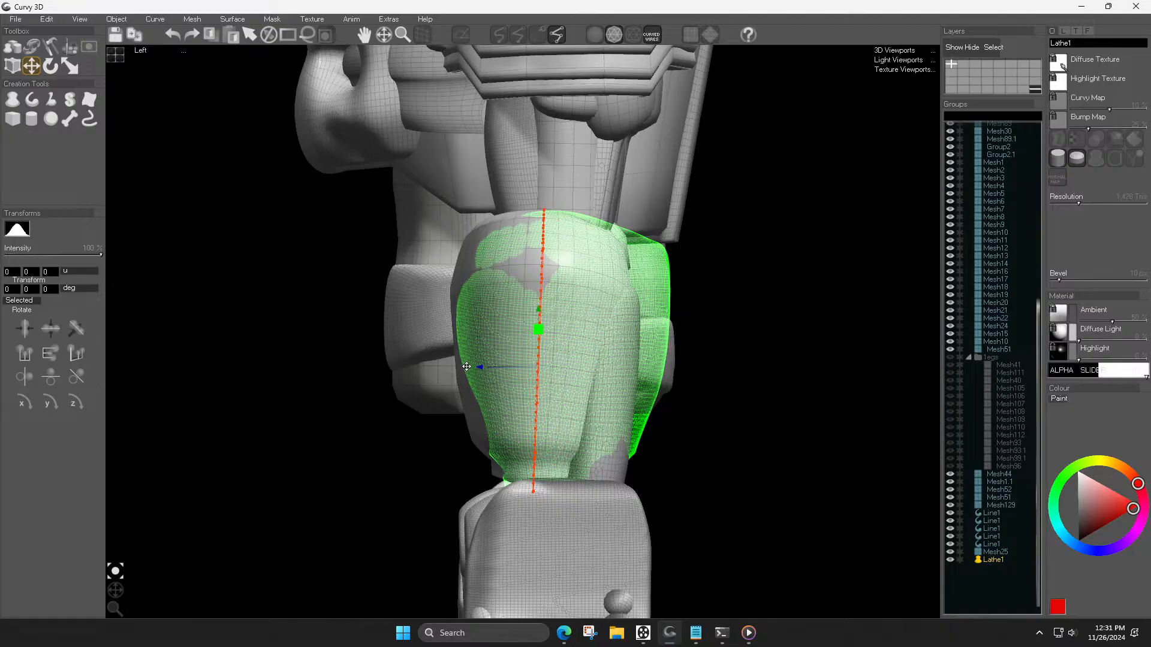
{"action": "left_click_drag", "start_coordinate": [506, 370], "coordinate": [507, 379]}
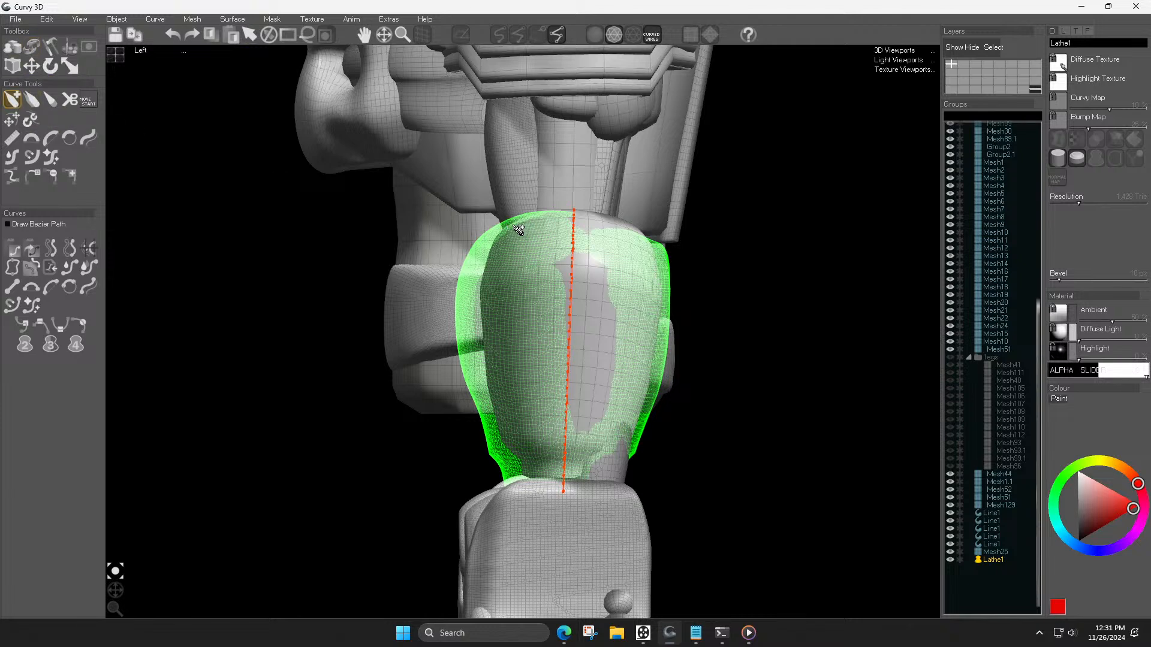
Step: Draw a profile curve down the front of the forearm lathe in the Left view and shift it to the forearm's front edge
{"action": "left_click", "coordinate": [497, 236]}
{"action": "left_click", "coordinate": [482, 282]}
{"action": "left_click", "coordinate": [498, 427]}
{"action": "left_click", "coordinate": [508, 447]}
{"action": "left_click", "coordinate": [521, 457]}
{"action": "double_click", "coordinate": [524, 480]}
{"action": "key", "text": "shift"}
{"action": "key", "text": "w"}
{"action": "left_click_drag", "start_coordinate": [460, 365], "coordinate": [436, 371]}
Step: Straighten and shift the front profile curve in the Front view to run along the forearm's middle, and return to the Left view
{"action": "key", "text": "f"}
{"action": "scroll", "coordinate": [622, 400], "scroll_direction": "up", "scroll_amount": 3}
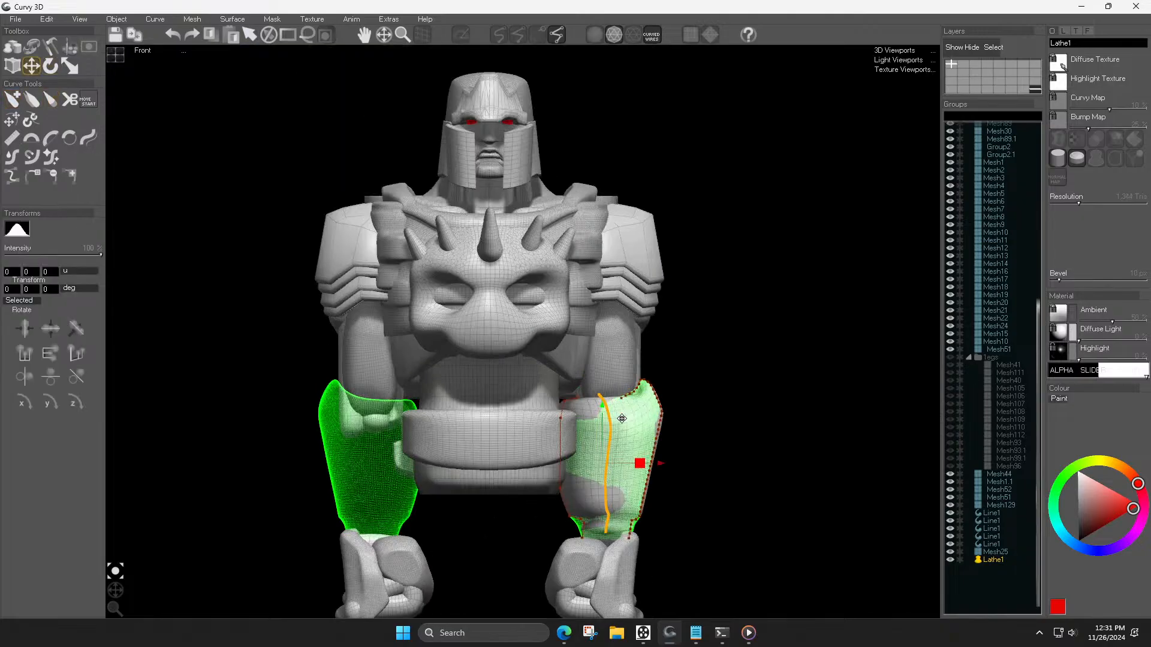
{"action": "key", "text": "r"}
{"action": "left_click_drag", "start_coordinate": [617, 474], "coordinate": [676, 473]}
{"action": "key", "text": "w"}
{"action": "left_click_drag", "start_coordinate": [115, 590], "coordinate": [116, 606]}
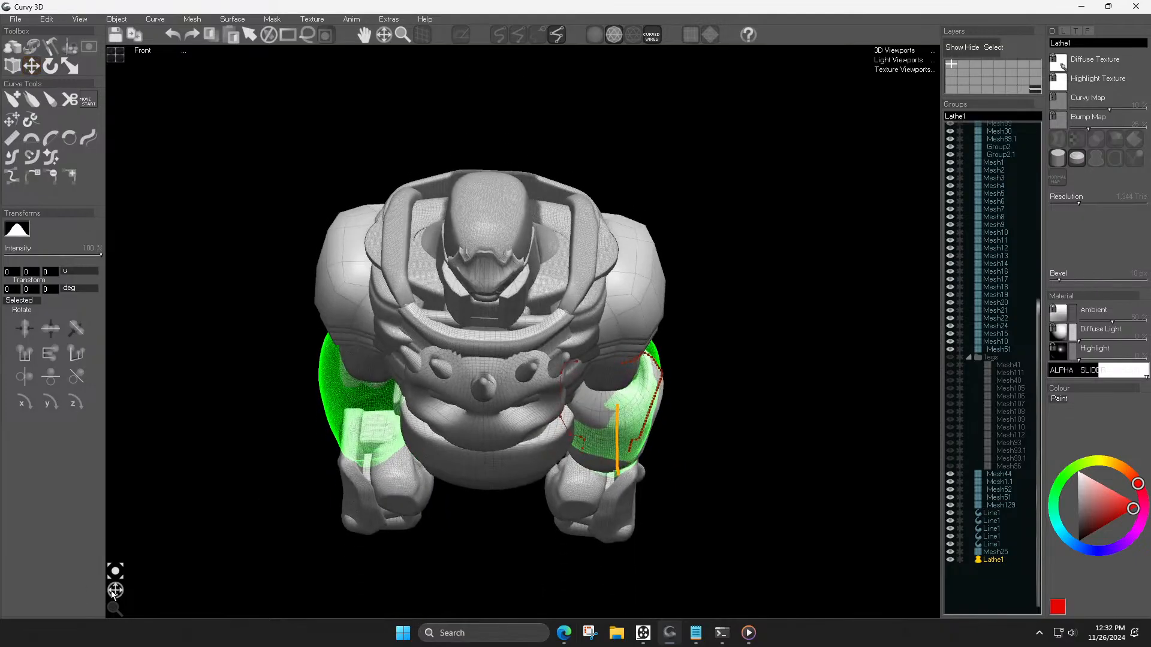
{"action": "left_click_drag", "start_coordinate": [665, 445], "coordinate": [666, 442]}
{"action": "key", "text": "3"}
{"action": "left_click", "coordinate": [601, 396]}
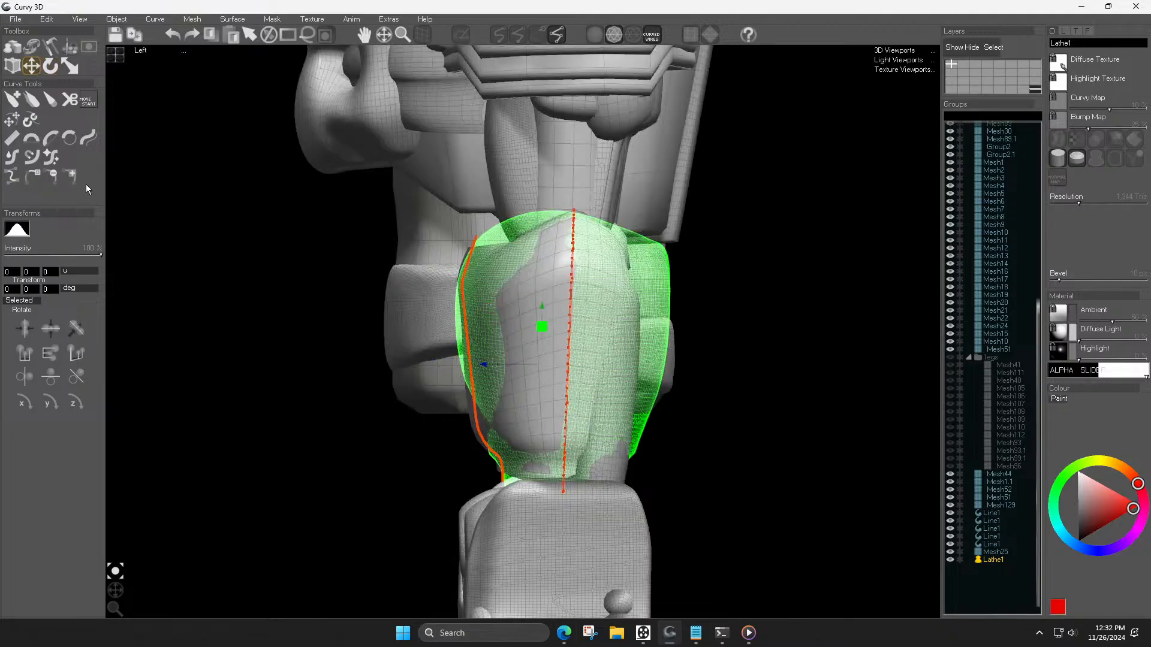
Step: Extend the front curve's upper end inward and draw another profile curve down the forearm's back edge
{"action": "left_click", "coordinate": [12, 99]}
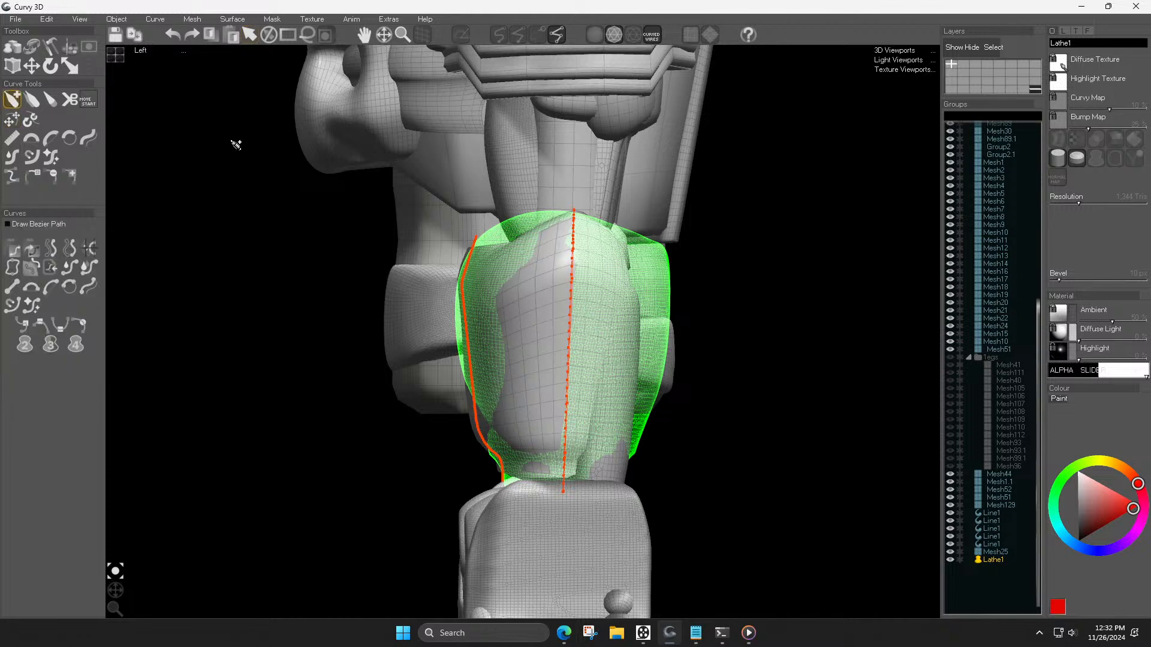
{"action": "left_click", "coordinate": [483, 236]}
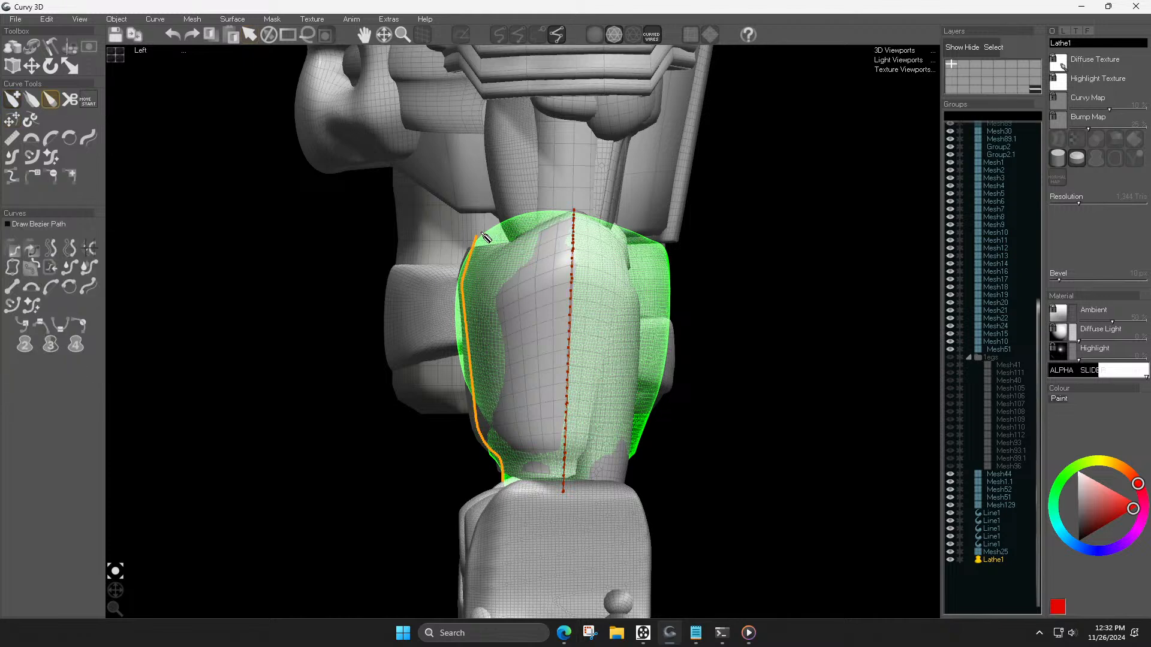
{"action": "left_click_drag", "start_coordinate": [478, 234], "coordinate": [500, 232]}
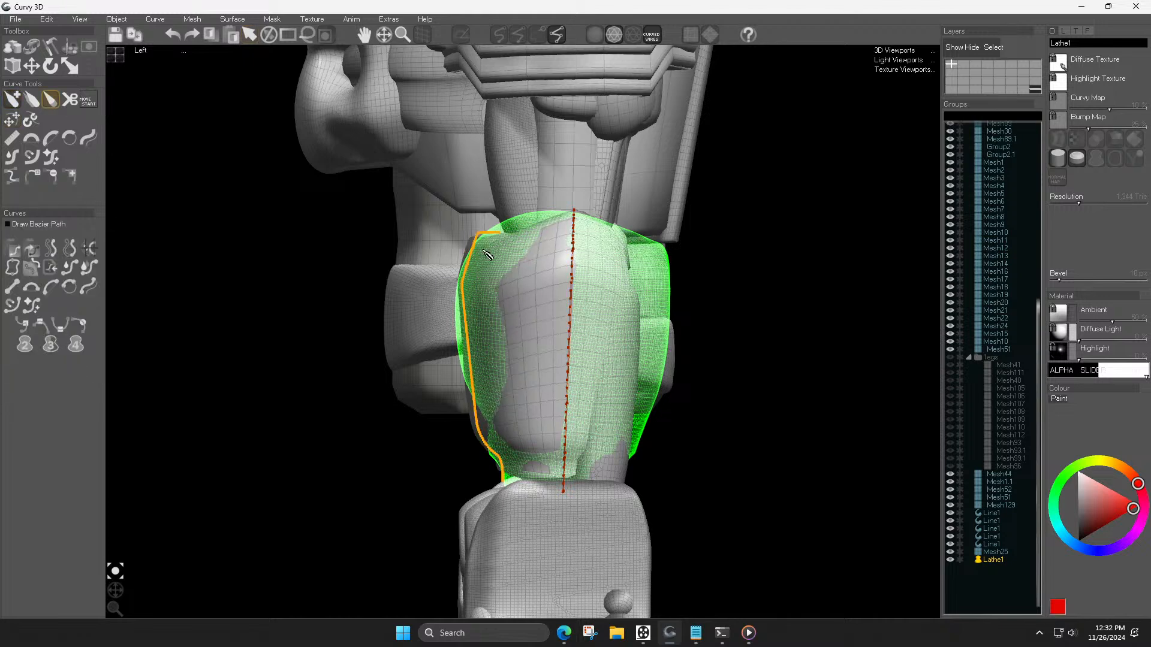
{"action": "left_click", "coordinate": [630, 251]}
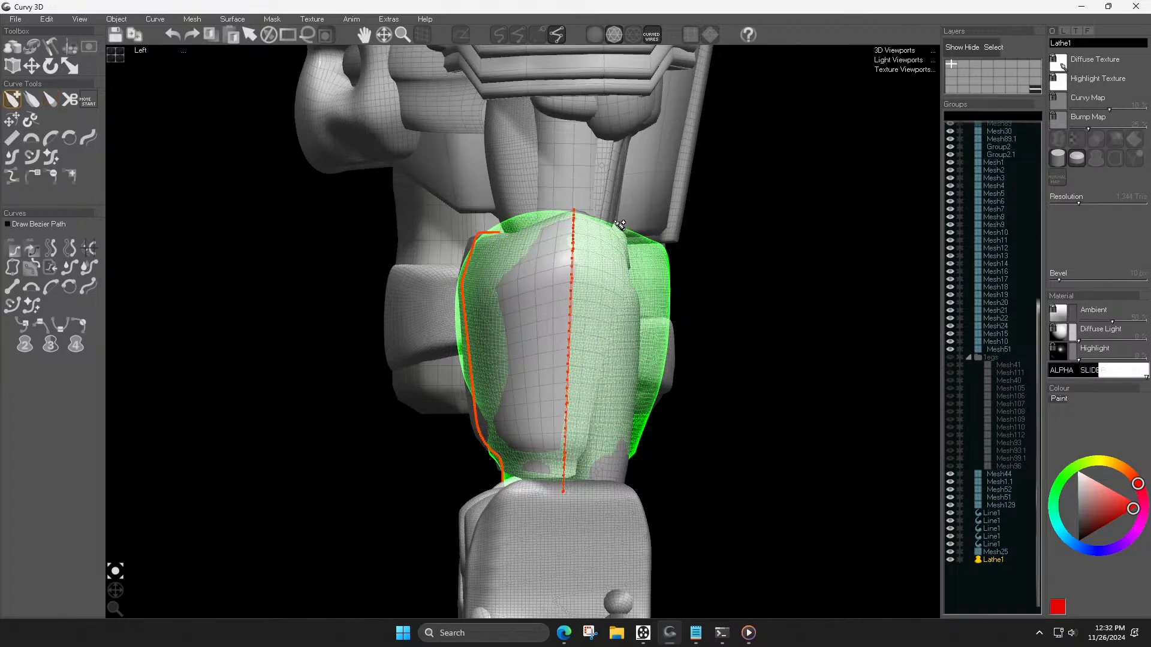
{"action": "mouse_move", "coordinate": [648, 239]}
{"action": "left_mouse_down"}
{"action": "mouse_move", "coordinate": [668, 264]}
{"action": "mouse_move", "coordinate": [672, 369]}
{"action": "mouse_move", "coordinate": [619, 497]}
{"action": "left_mouse_up"}
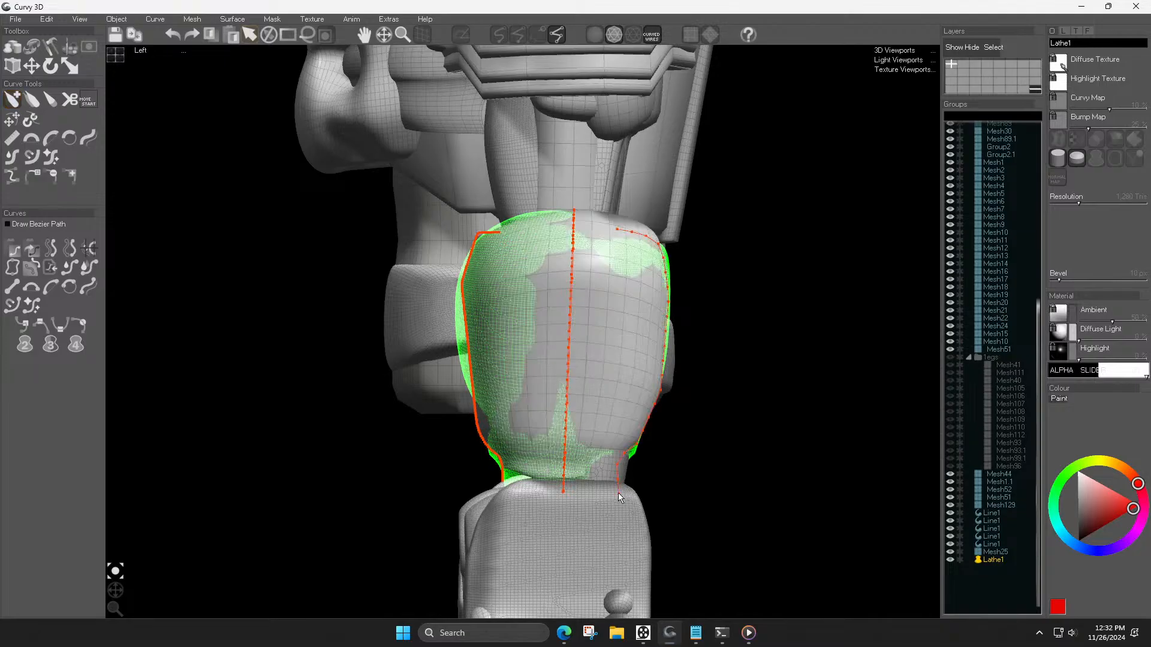
Step: Switch to the Front view, reset its tilted orientation and deselect Lathe1
{"action": "key", "text": "r"}
{"action": "key", "text": "e"}
{"action": "key", "text": "1"}
{"action": "key", "text": "r"}
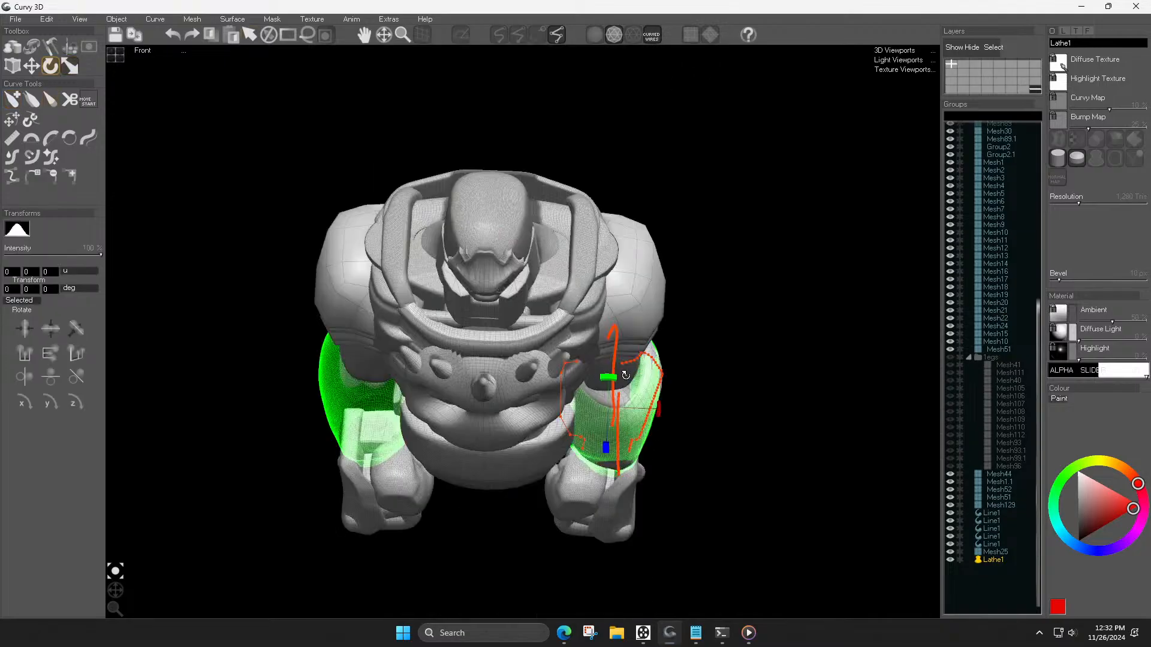
{"action": "key", "text": "e"}
{"action": "key", "text": "r"}
{"action": "left_click", "coordinate": [150, 53]}
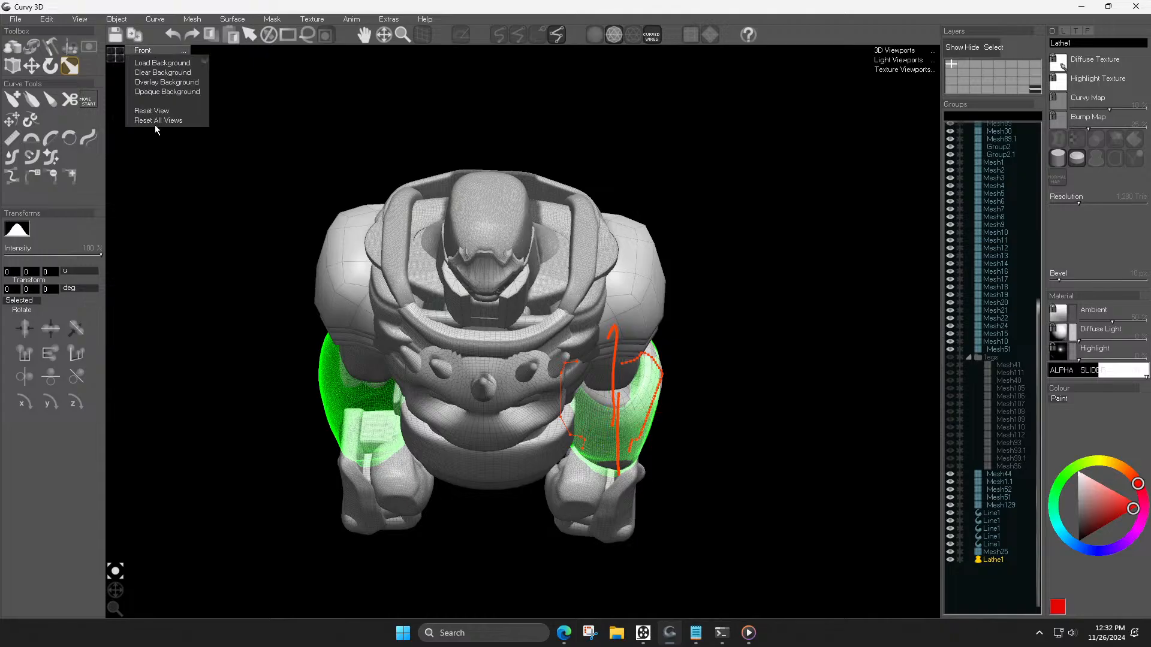
{"action": "left_click", "coordinate": [152, 110]}
{"action": "left_click", "coordinate": [649, 401]}
{"action": "scroll", "coordinate": [629, 414], "scroll_direction": "up", "scroll_amount": 3}
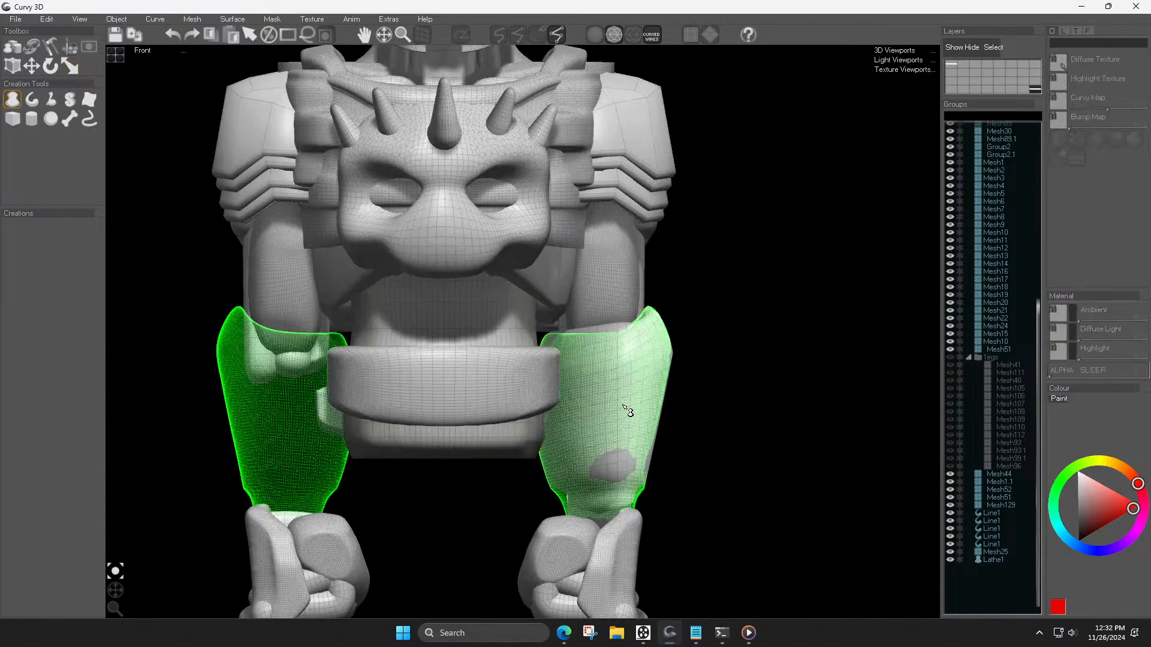
Step: Hide Lathe1, turn off see-through on the original forearm it covers and hide that forearm mesh
{"action": "left_click", "coordinate": [950, 552]}
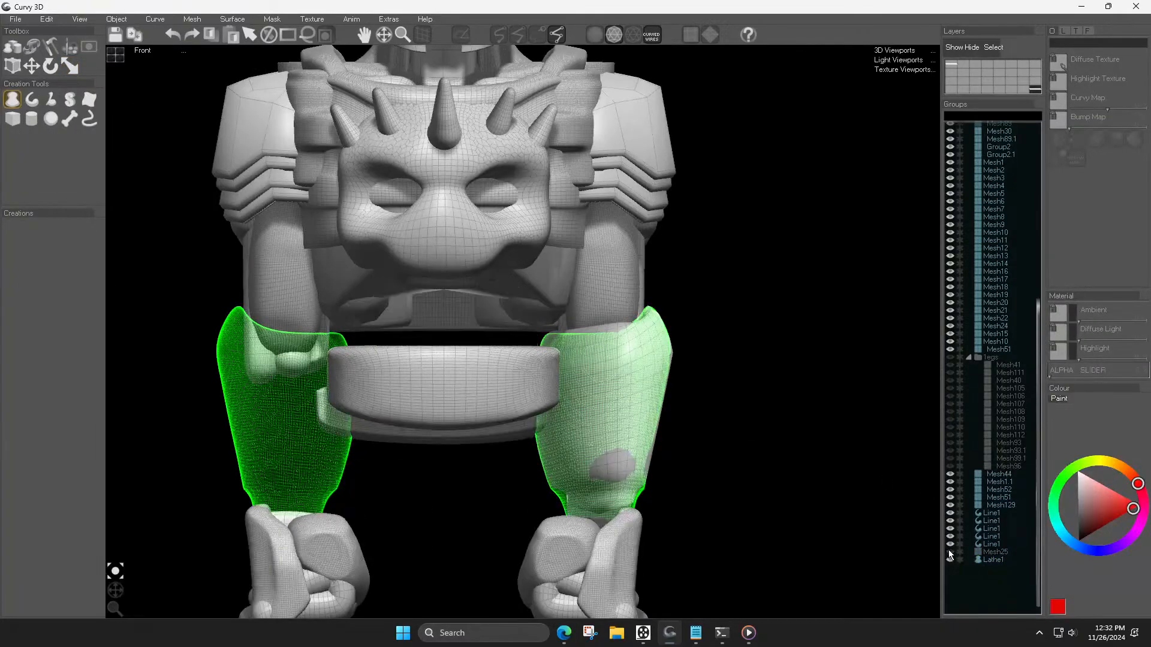
{"action": "left_click", "coordinate": [950, 552]}
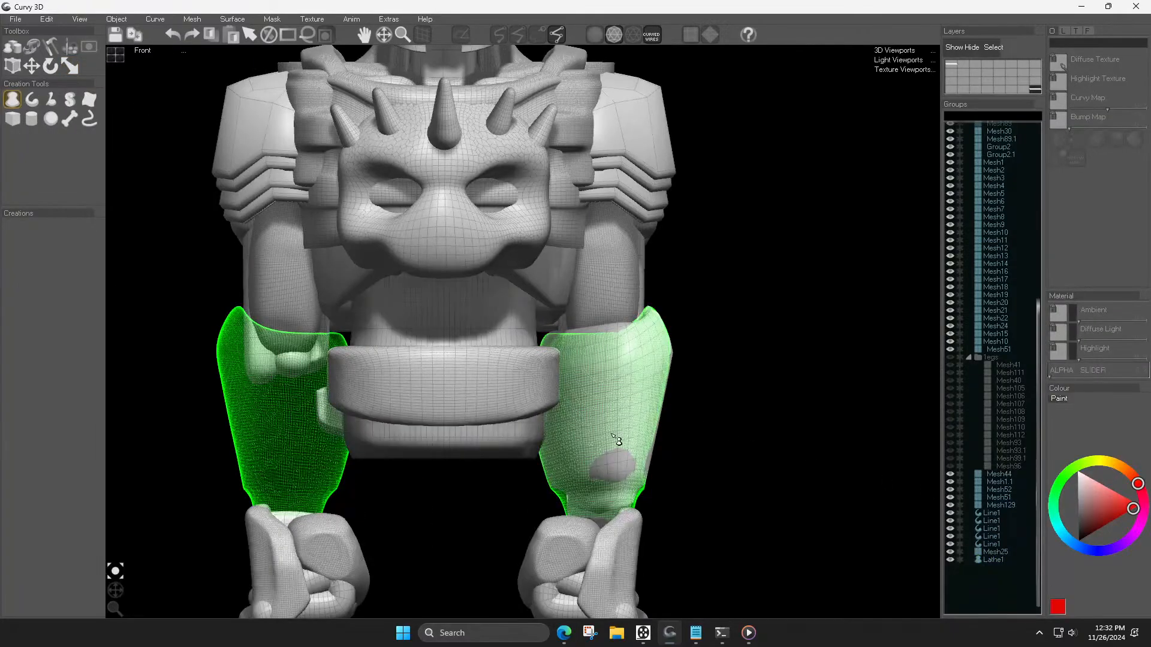
{"action": "left_click", "coordinate": [950, 560]}
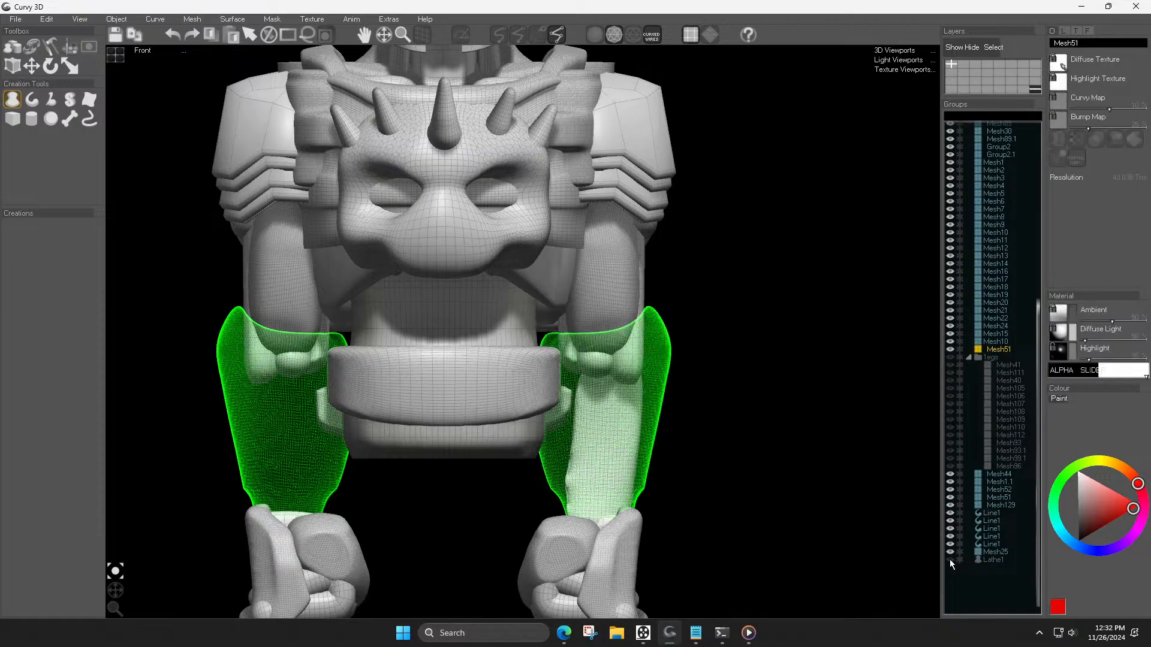
{"action": "left_click", "coordinate": [605, 450]}
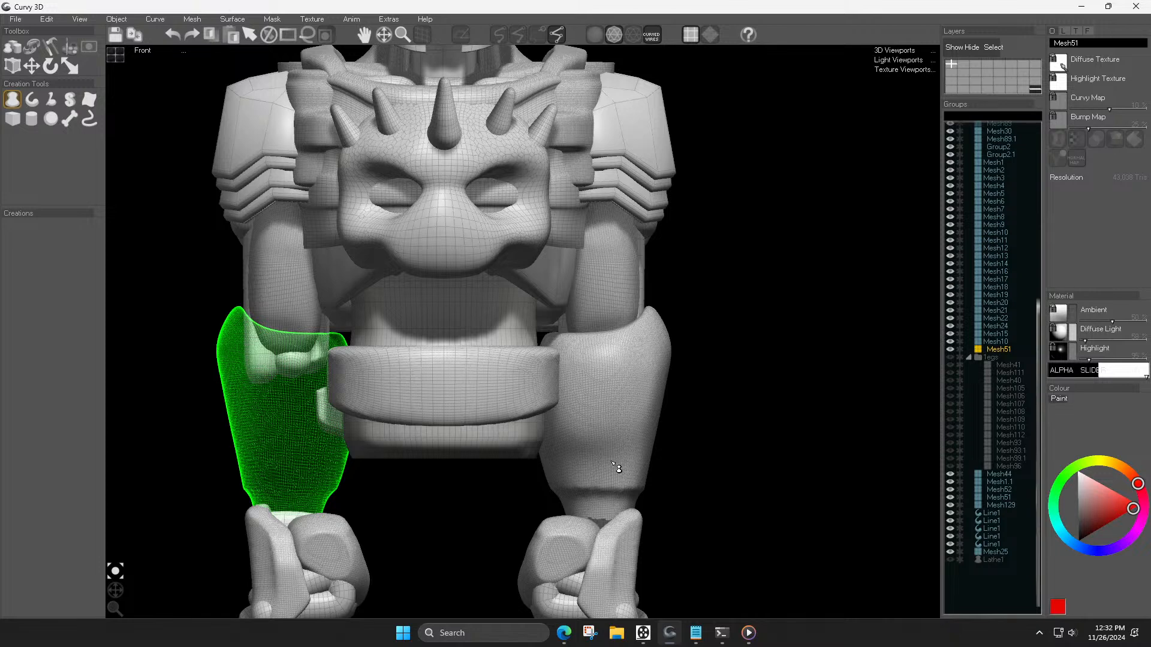
{"action": "left_click", "coordinate": [616, 467]}
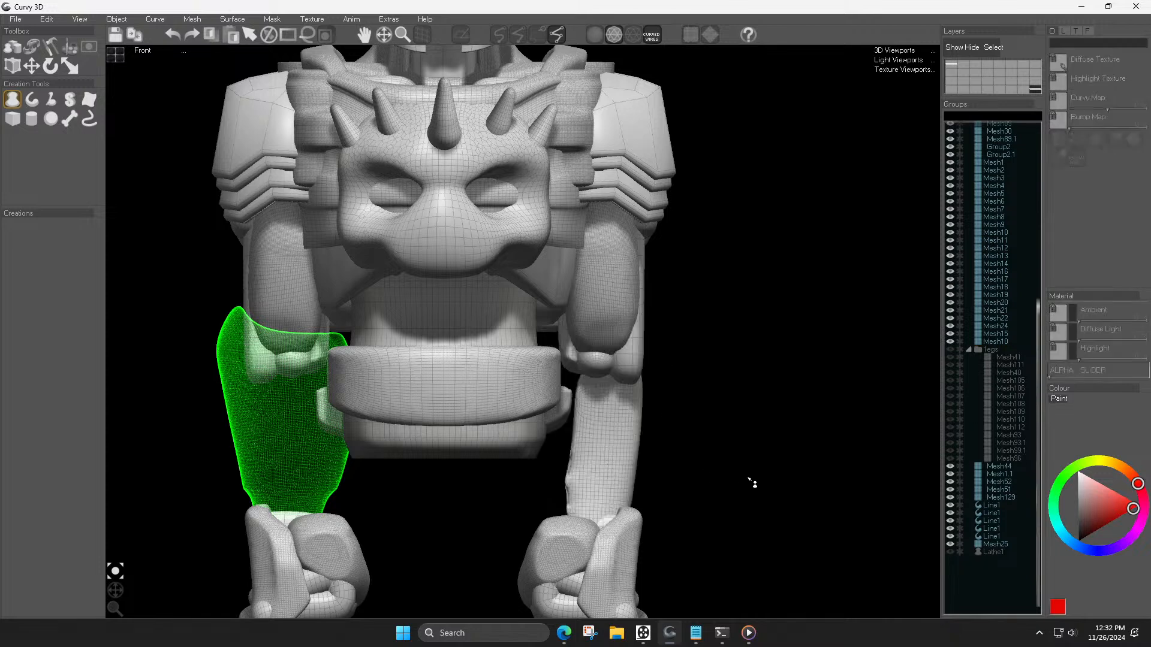
Step: Turn off see-through on the remaining original forearm and show Lathe1 again
{"action": "left_click", "coordinate": [604, 474]}
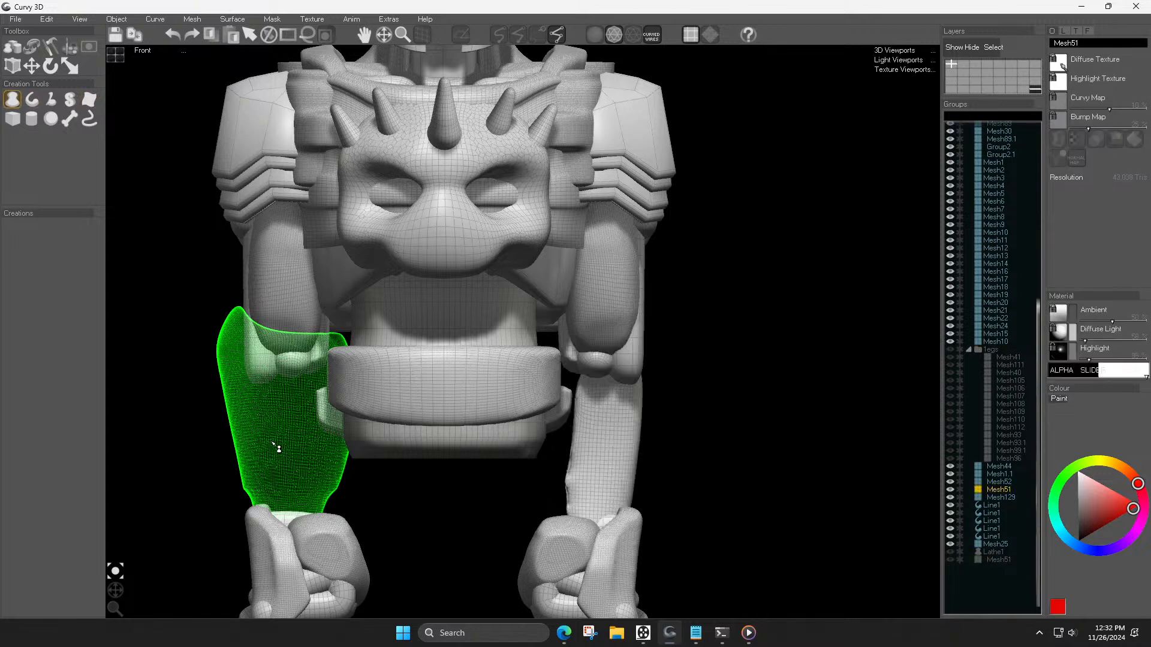
{"action": "left_click", "coordinate": [521, 467]}
{"action": "left_click", "coordinate": [950, 552]}
{"action": "left_click", "coordinate": [681, 451]}
Step: Select Lathe1 and flatten its two middle profile curves sideways in the Front view into straight vertical lines along the forearm
{"action": "left_click", "coordinate": [617, 452]}
{"action": "scroll", "coordinate": [614, 438], "scroll_direction": "down", "scroll_amount": 3}
{"action": "left_click", "coordinate": [695, 427]}
{"action": "scroll", "coordinate": [605, 429], "scroll_direction": "up", "scroll_amount": 3}
{"action": "left_click", "coordinate": [629, 424]}
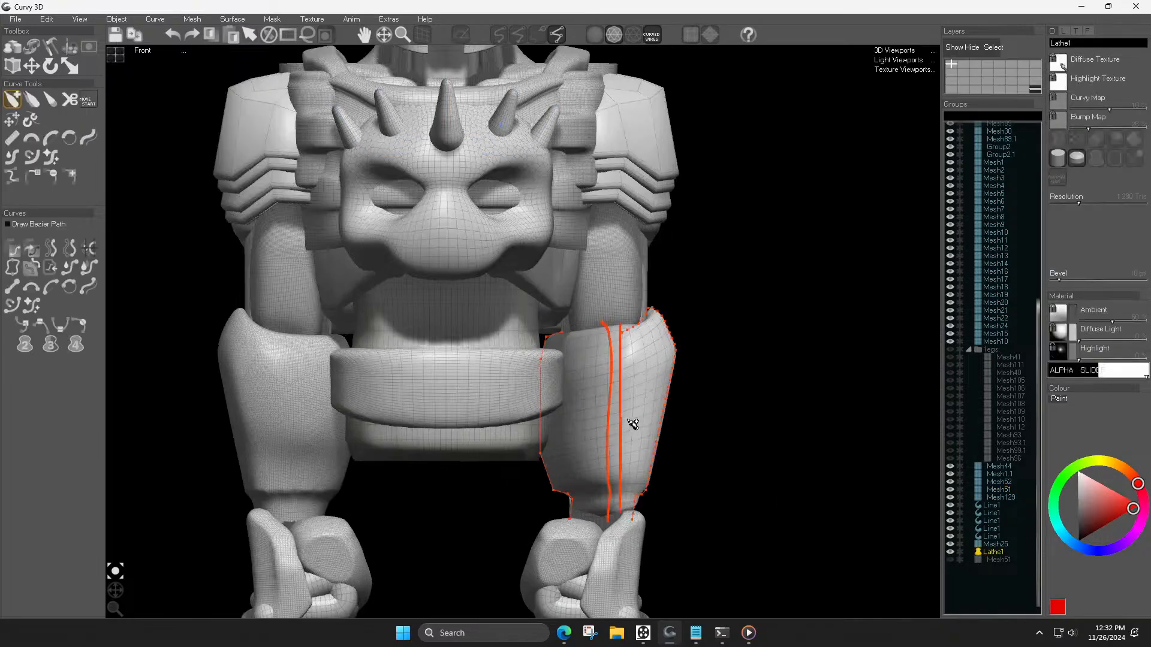
{"action": "left_click", "coordinate": [621, 419]}
{"action": "key", "text": "s"}
{"action": "left_click_drag", "start_coordinate": [672, 420], "coordinate": [639, 419]}
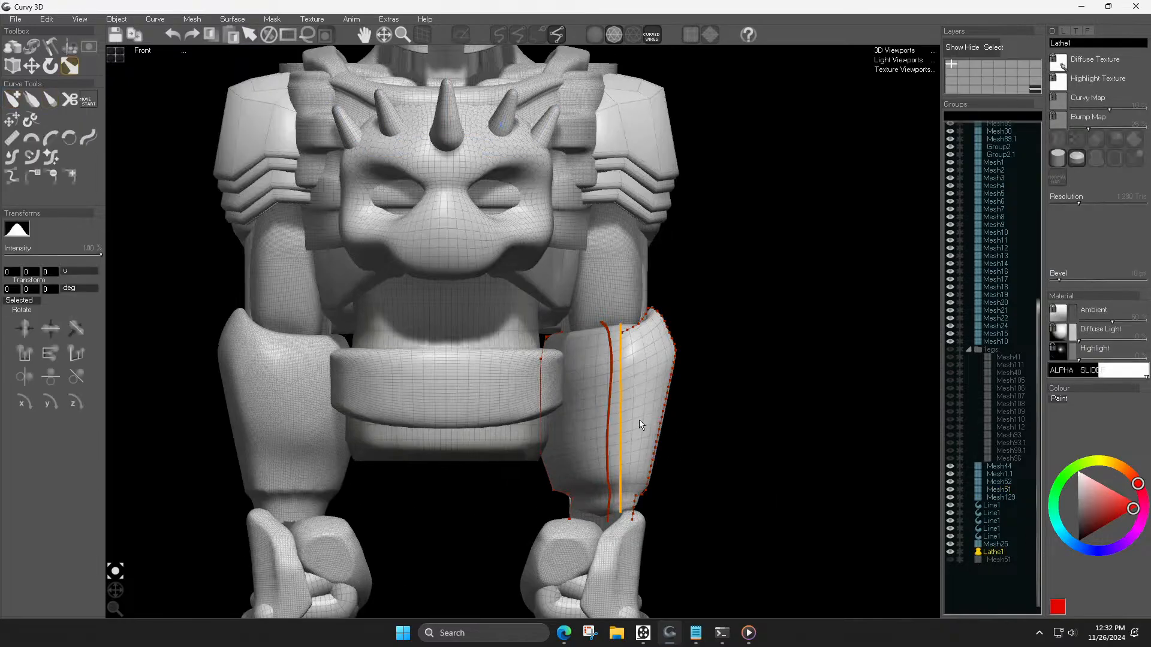
{"action": "left_click", "coordinate": [608, 419]}
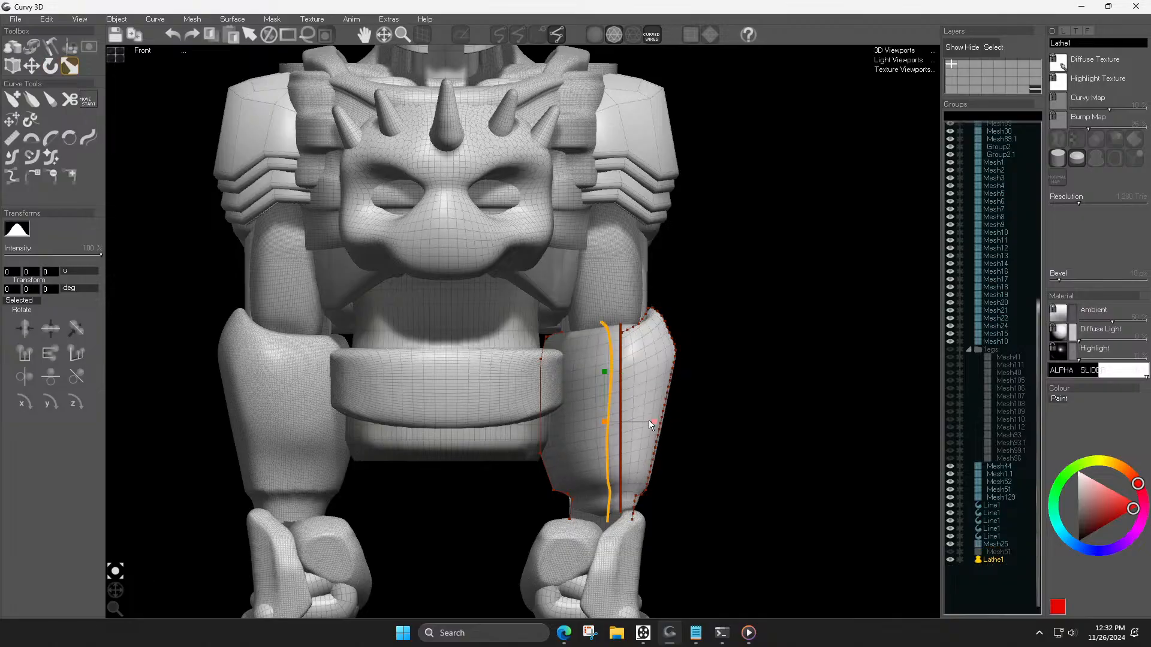
{"action": "mouse_move", "coordinate": [655, 423]}
{"action": "left_mouse_down"}
{"action": "mouse_move", "coordinate": [602, 427]}
{"action": "mouse_move", "coordinate": [659, 425]}
{"action": "left_mouse_up"}
{"action": "key", "text": "m"}
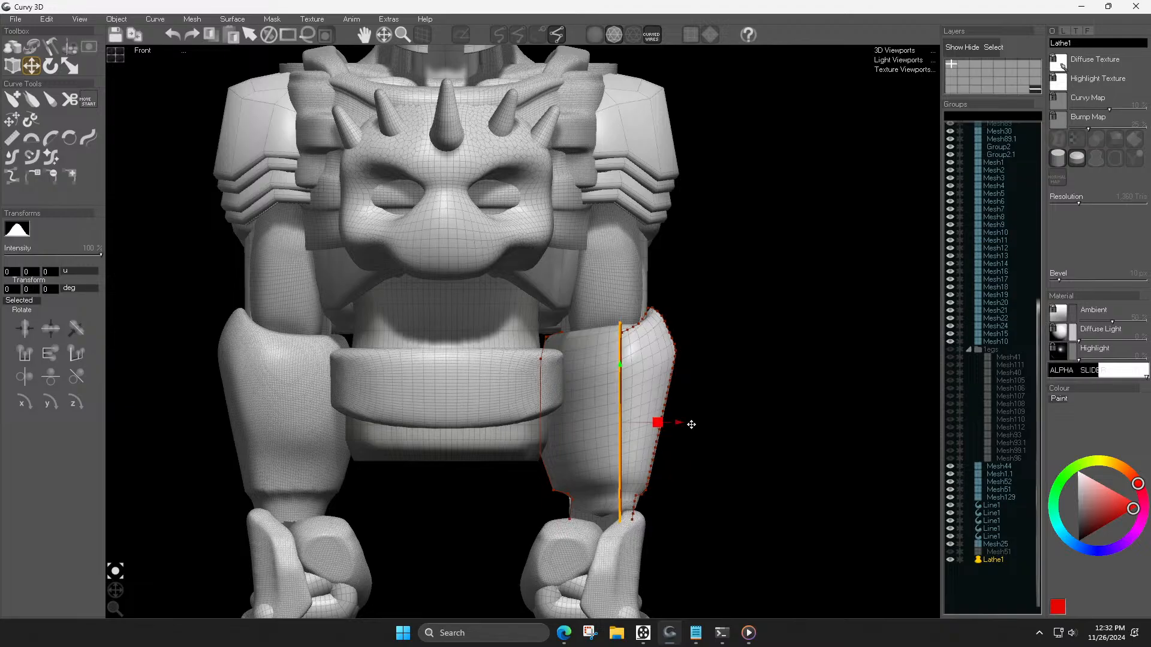
Step: Shift the forearm lathe's middle profile curve slightly sideways in the Front view to line up with the other one
{"action": "left_click", "coordinate": [690, 425]}
{"action": "scroll", "coordinate": [722, 429], "scroll_direction": "down", "scroll_amount": 5}
{"action": "left_click_drag", "start_coordinate": [115, 591], "coordinate": [123, 595]}
{"action": "scroll", "coordinate": [721, 379], "scroll_direction": "up", "scroll_amount": 5}
{"action": "left_click", "coordinate": [676, 329]}
{"action": "key", "text": "r"}
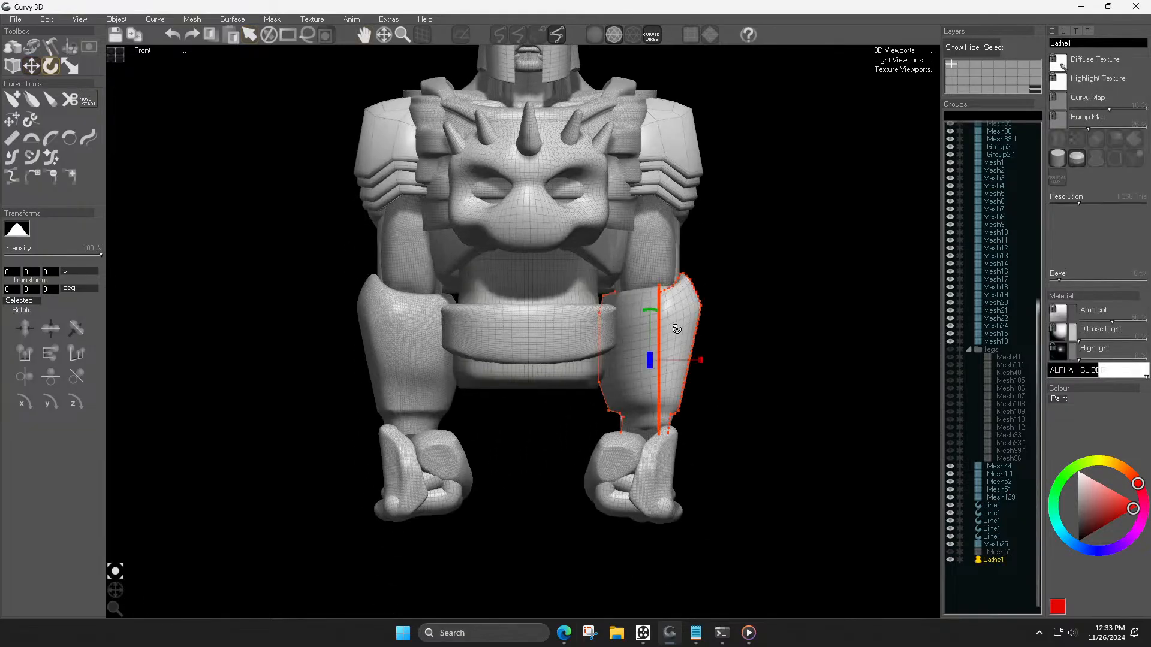
{"action": "key", "text": "w"}
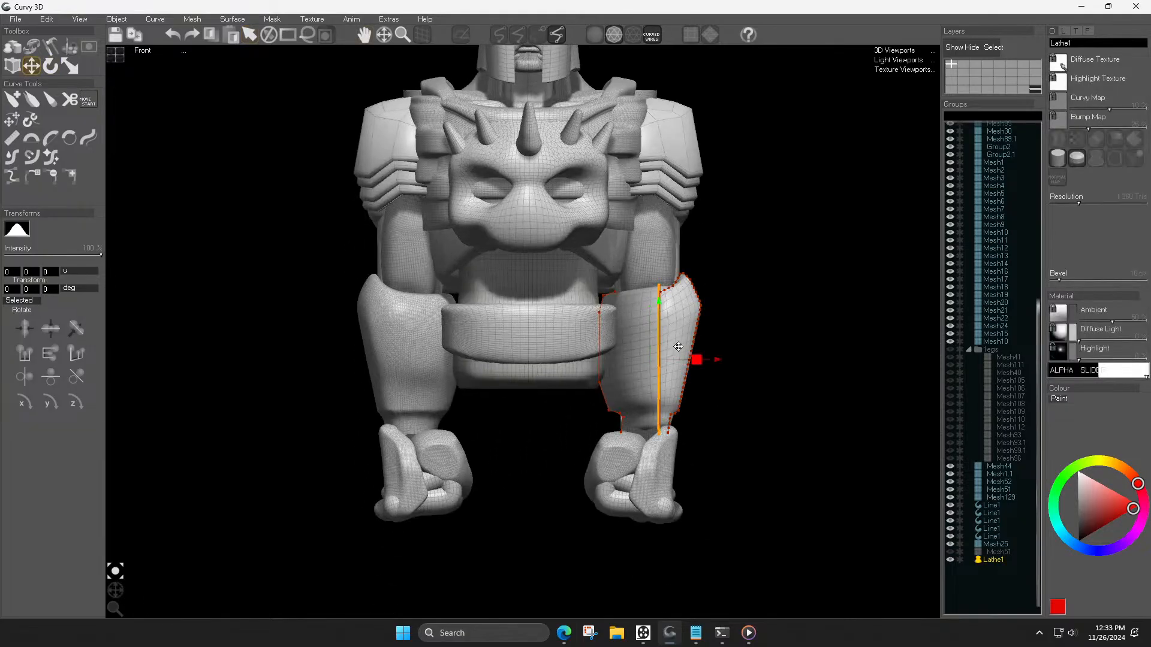
{"action": "left_click_drag", "start_coordinate": [705, 355], "coordinate": [708, 355]}
{"action": "left_click", "coordinate": [791, 398]}
{"action": "left_click", "coordinate": [671, 360]}
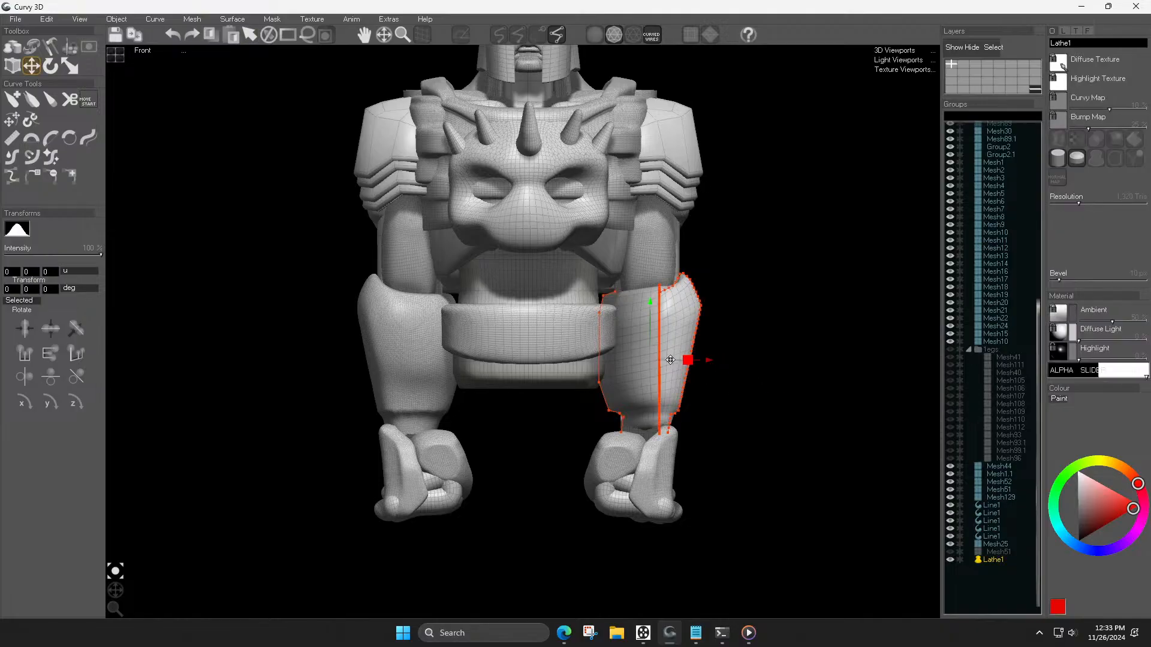
{"action": "left_click", "coordinate": [667, 359]}
{"action": "left_click", "coordinate": [669, 362]}
{"action": "left_click", "coordinate": [671, 365]}
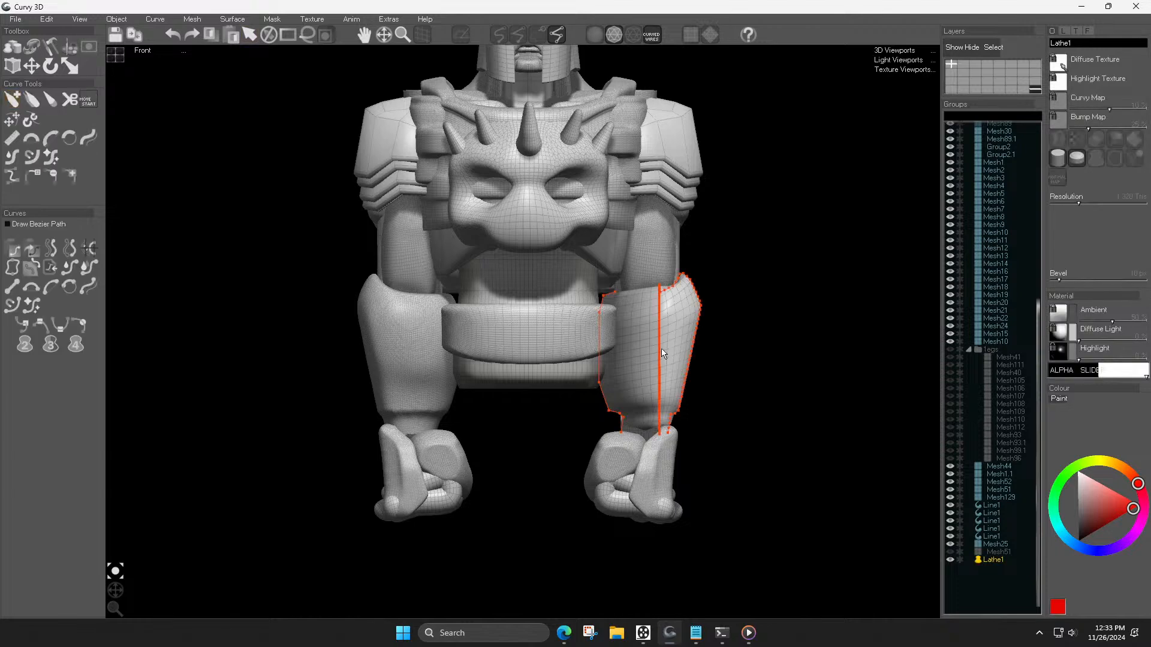
{"action": "key", "text": "ctrl+m"}
{"action": "key", "text": "h"}
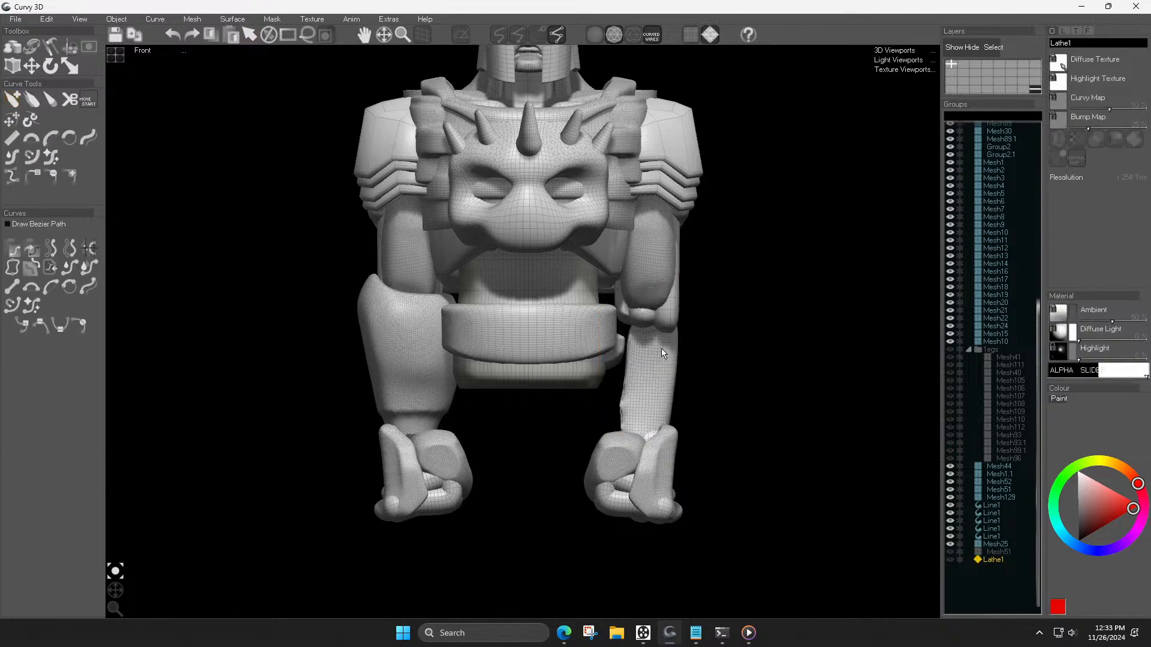
{"action": "left_click", "coordinate": [949, 562]}
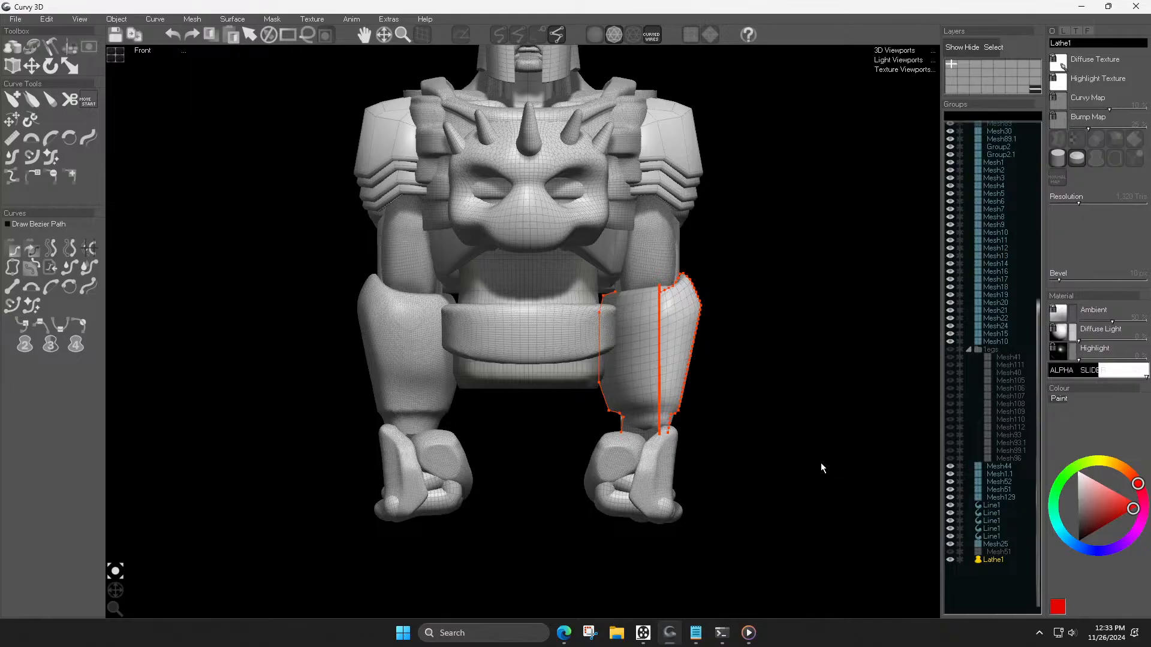
Step: Convert Lathe1 to a mesh and remove its inner half in the Front view
{"action": "key", "text": "ctrl+m"}
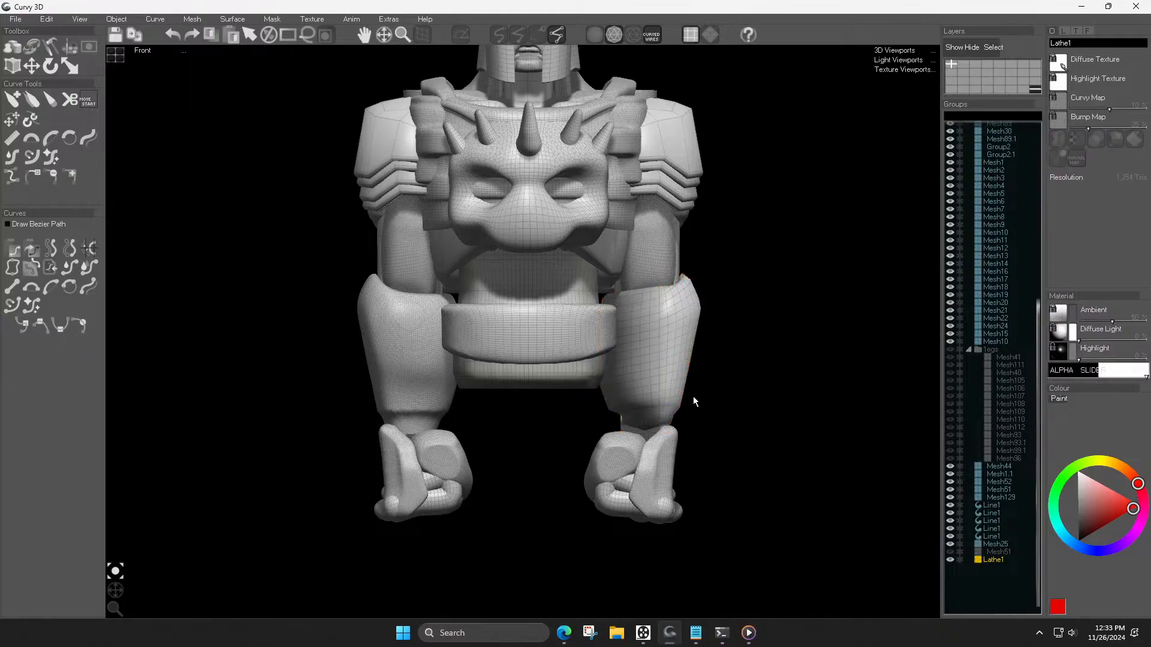
{"action": "left_click_drag", "start_coordinate": [649, 359], "coordinate": [655, 526]}
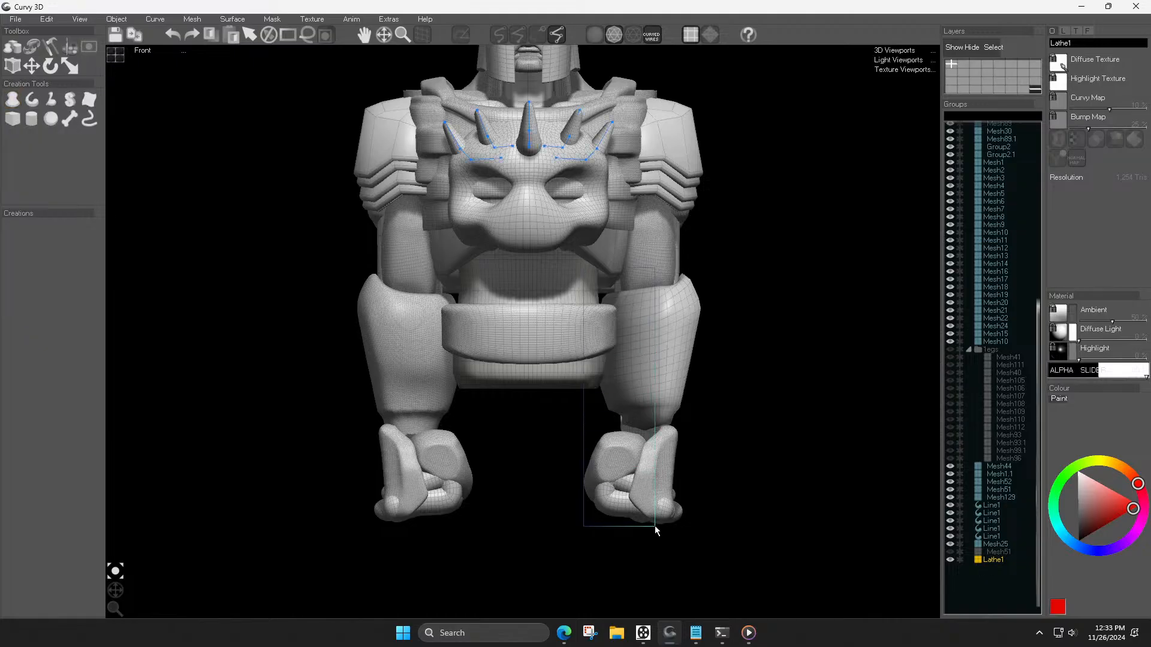
{"action": "left_click_drag", "start_coordinate": [651, 431], "coordinate": [735, 466]}
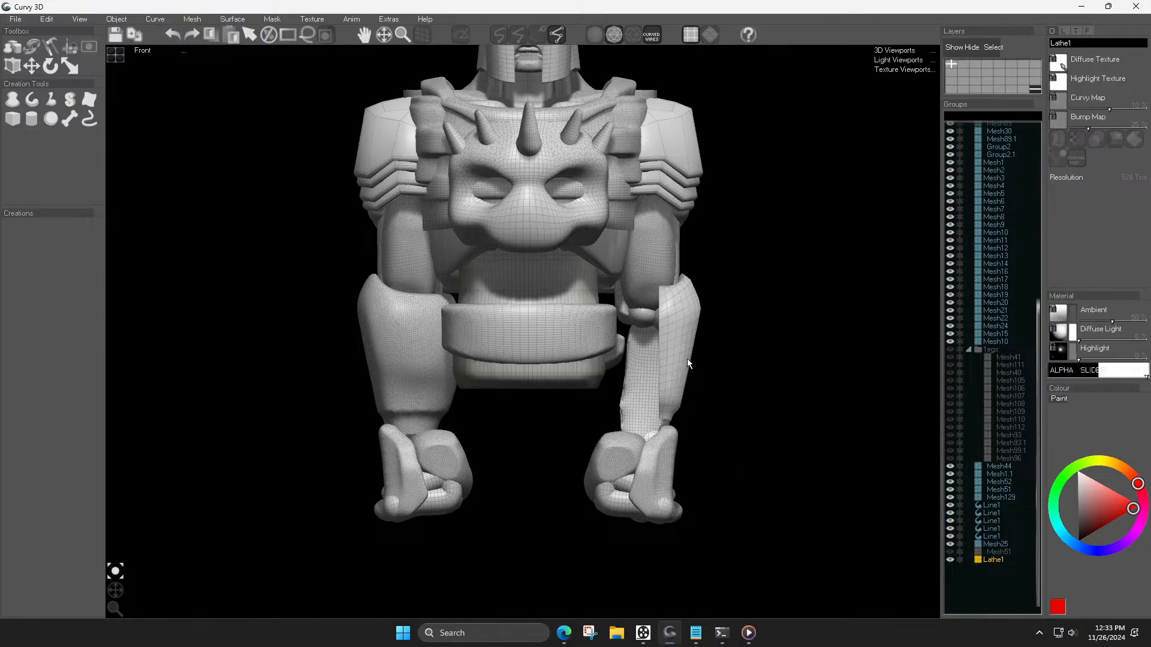
Step: Remove the uneven wrist section at the lower end of the forearm shell in the Left view and return to the Front view
{"action": "key", "text": "3"}
{"action": "key", "text": "w"}
{"action": "key", "text": "q"}
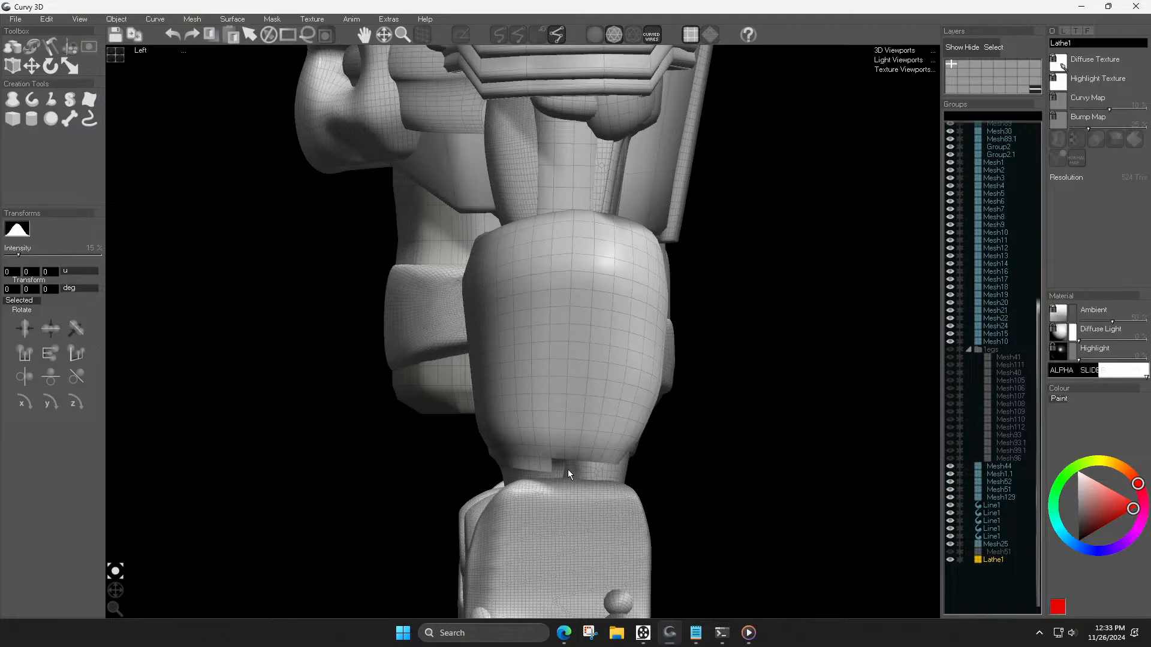
{"action": "key", "text": "Escape"}
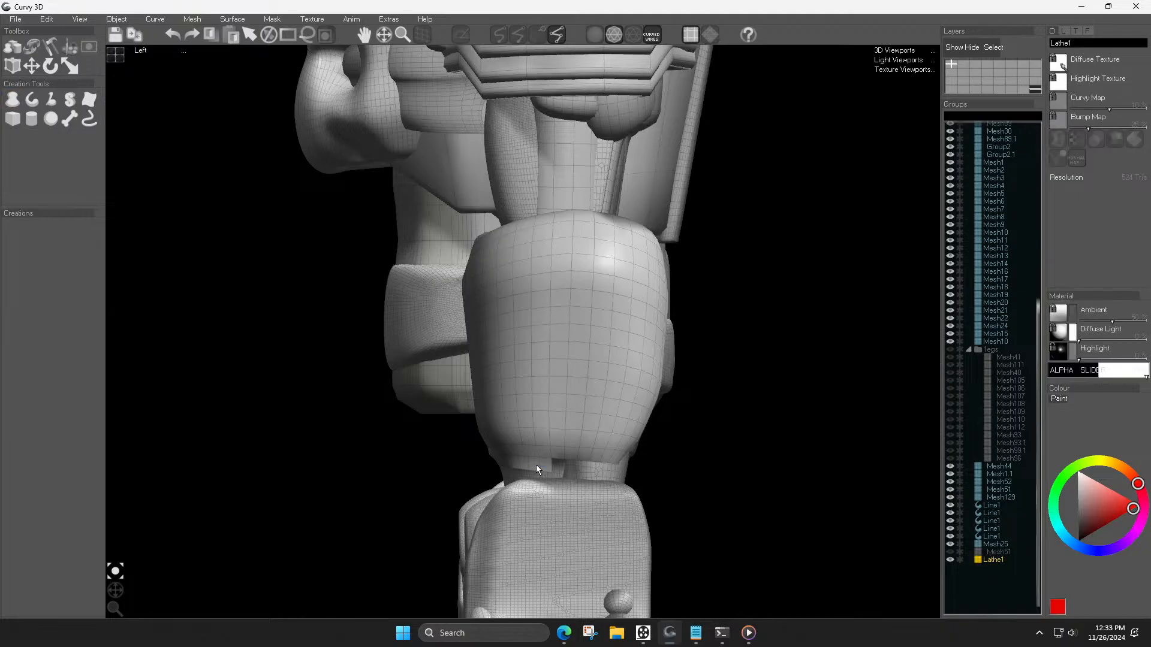
{"action": "left_click", "coordinate": [477, 450]}
{"action": "key", "text": "f"}
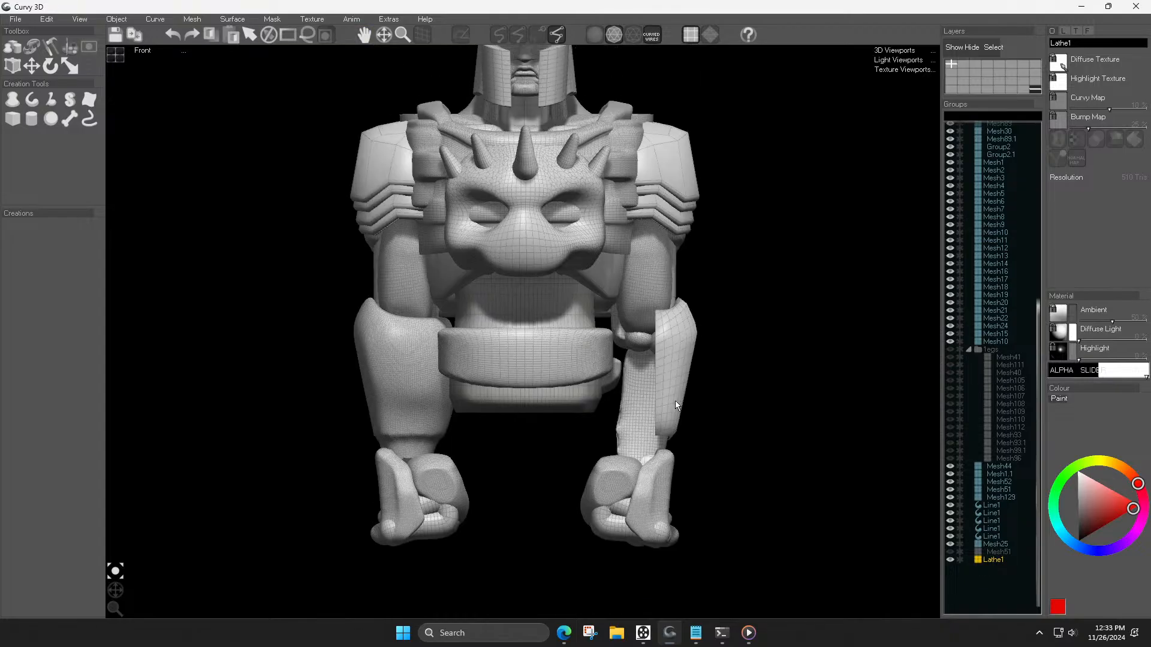
Step: Move the forearm shell slightly outward and down from the arm in the Front view
{"action": "key", "text": "e"}
{"action": "left_click_drag", "start_coordinate": [671, 427], "coordinate": [695, 400]}
{"action": "key", "text": "r"}
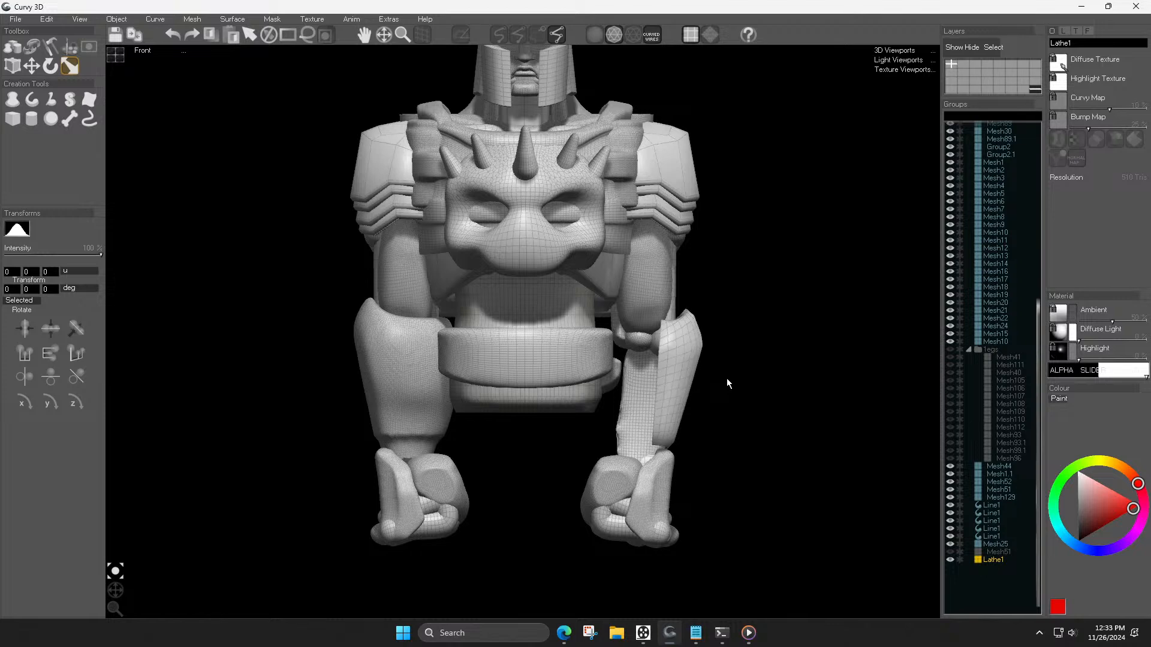
{"action": "left_click_drag", "start_coordinate": [117, 590], "coordinate": [114, 592]}
{"action": "left_click", "coordinate": [112, 588]}
{"action": "key", "text": "Escape"}
{"action": "left_click", "coordinate": [703, 374]}
{"action": "left_click_drag", "start_coordinate": [120, 594], "coordinate": [66, 606]}
Step: Soft-select the forearm shell's middle band in the Top view and slide the shell inward beneath the shoulder
{"action": "left_click", "coordinate": [907, 56]}
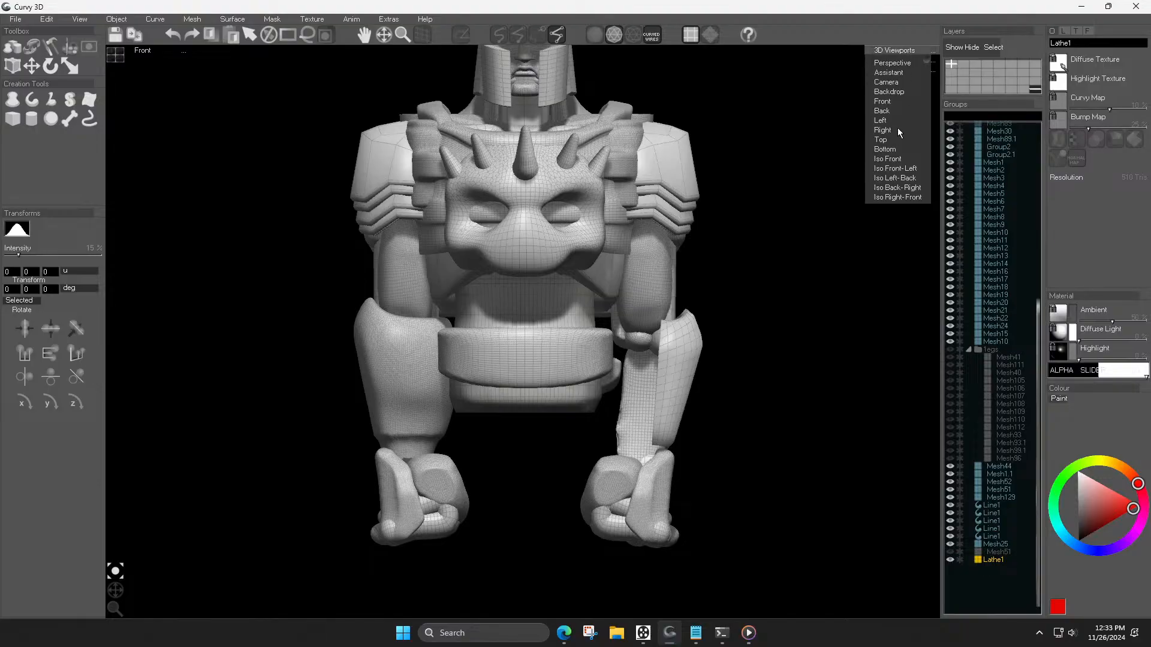
{"action": "left_click", "coordinate": [891, 134]}
{"action": "left_click_drag", "start_coordinate": [659, 347], "coordinate": [729, 360]}
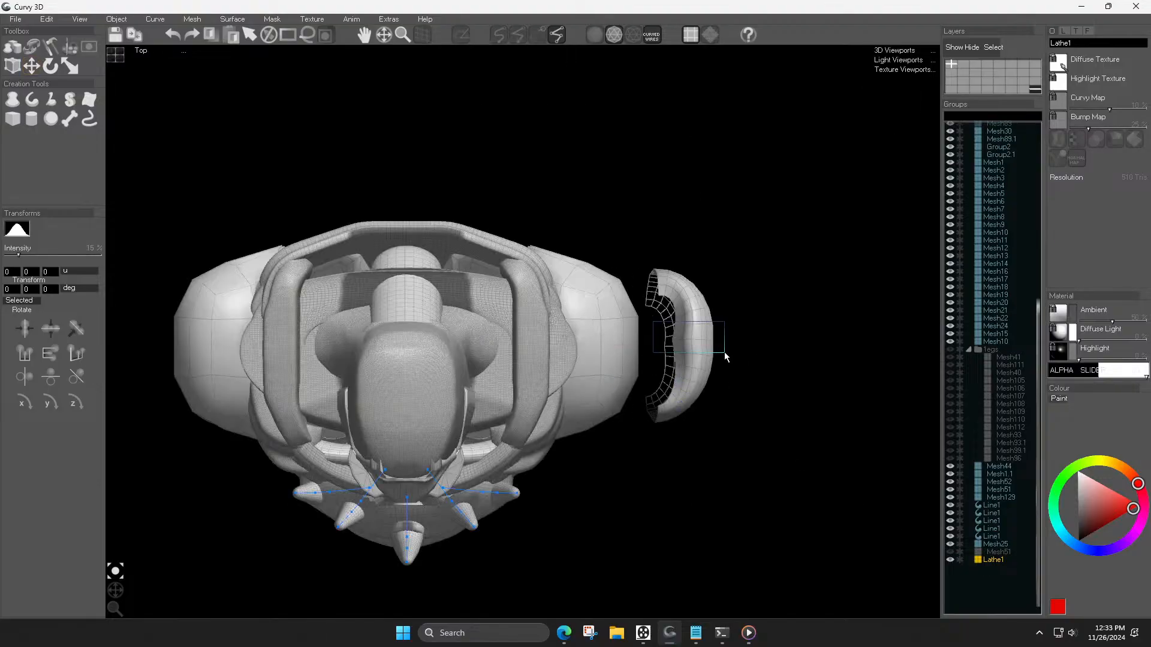
{"action": "left_click", "coordinate": [647, 334]}
{"action": "key", "text": "m"}
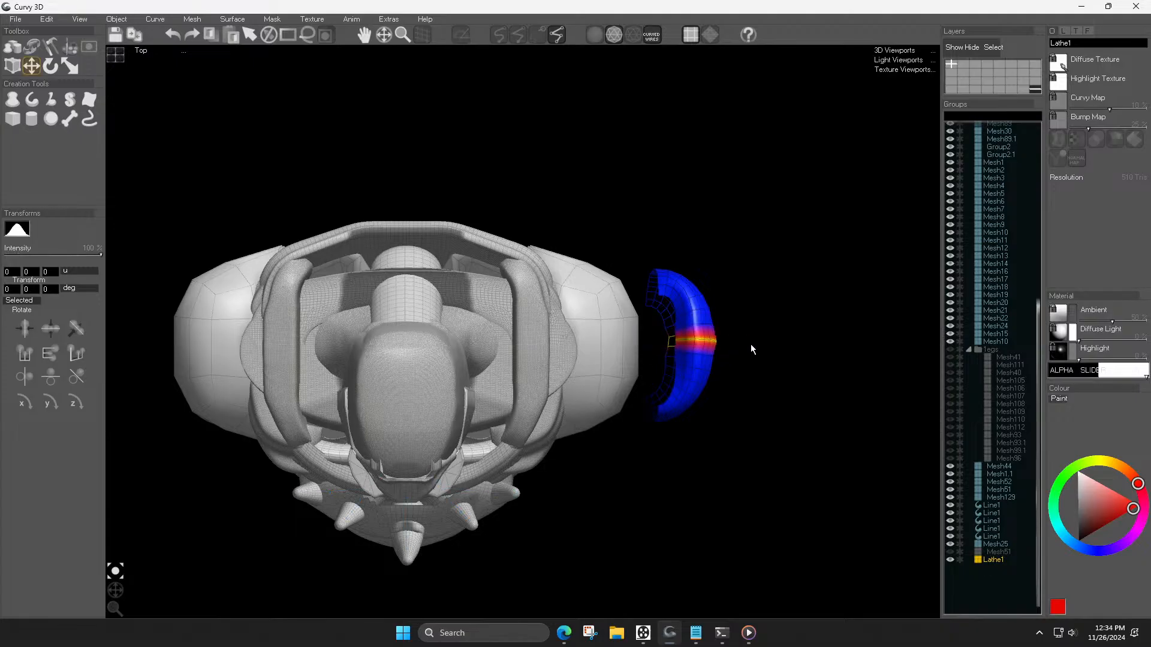
{"action": "left_click_drag", "start_coordinate": [752, 344], "coordinate": [676, 348]}
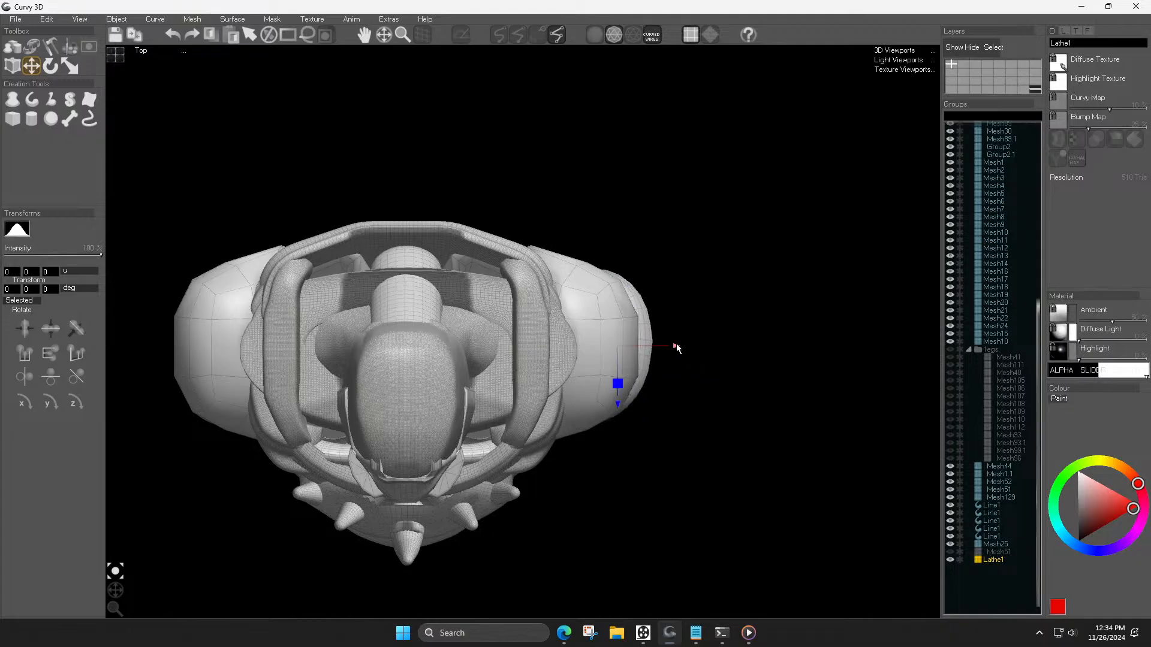
Step: Scale the forearm shell's front-to-back width in the Left view to fit the arm, and compare it in the Front view
{"action": "key", "text": "l"}
{"action": "key", "text": "s"}
{"action": "left_click_drag", "start_coordinate": [524, 409], "coordinate": [529, 394]}
{"action": "scroll", "coordinate": [529, 393], "scroll_direction": "down", "scroll_amount": 5}
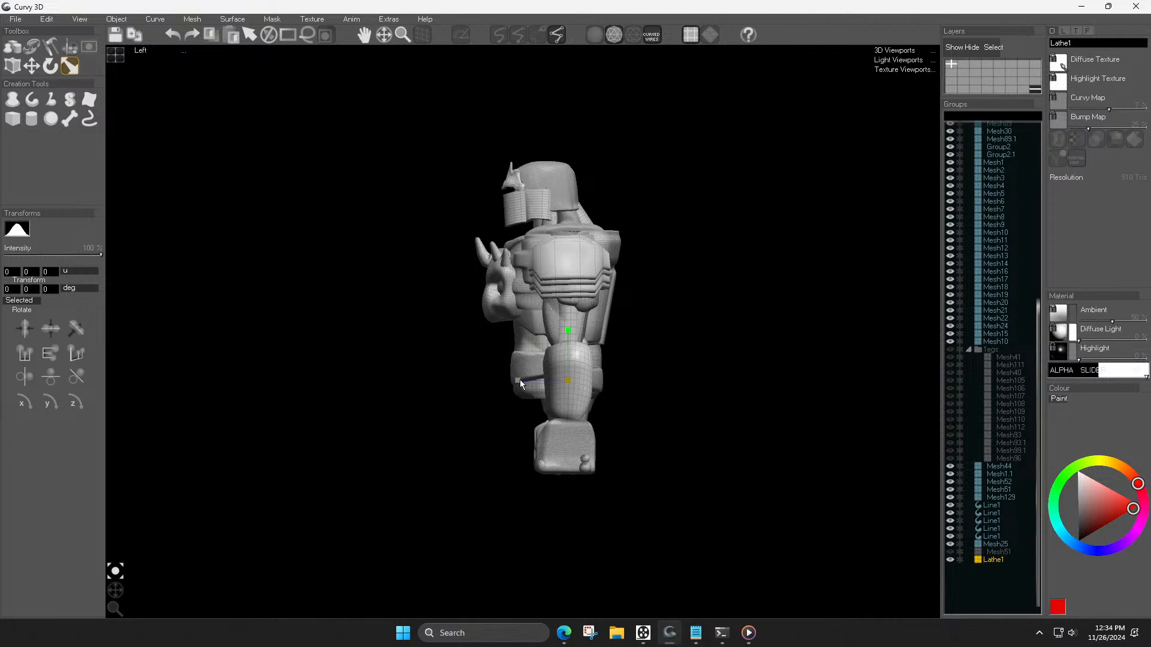
{"action": "scroll", "coordinate": [572, 395], "scroll_direction": "up", "scroll_amount": 3}
{"action": "scroll", "coordinate": [573, 394], "scroll_direction": "up", "scroll_amount": 3}
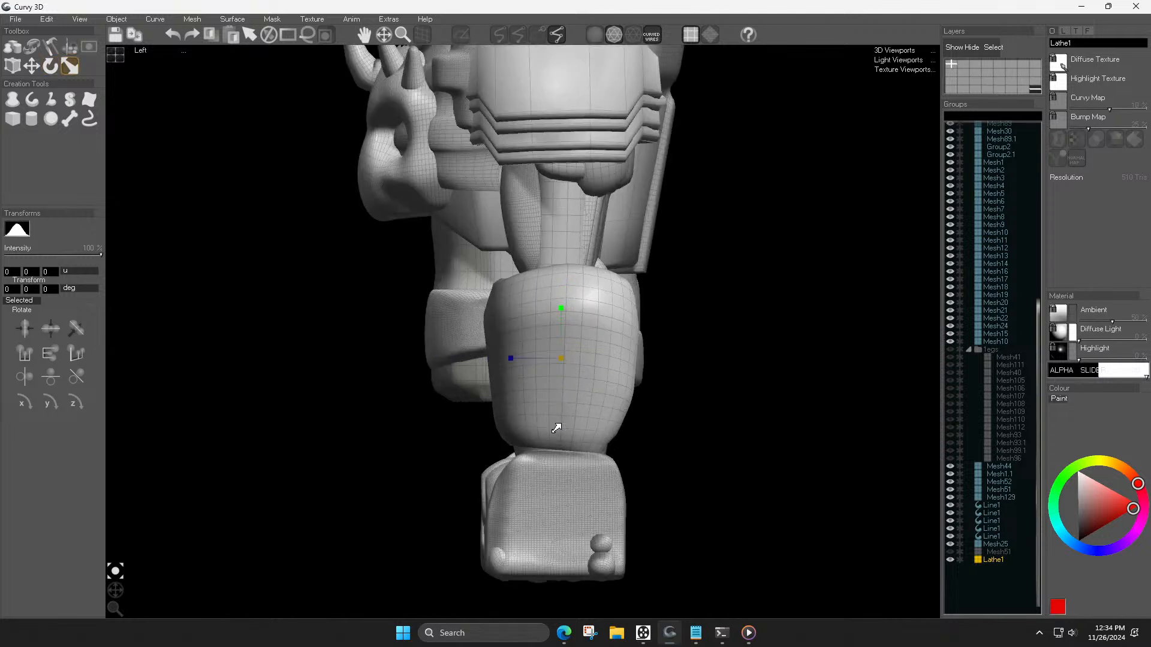
{"action": "left_click", "coordinate": [501, 278]}
{"action": "scroll", "coordinate": [595, 307], "scroll_direction": "down", "scroll_amount": 5}
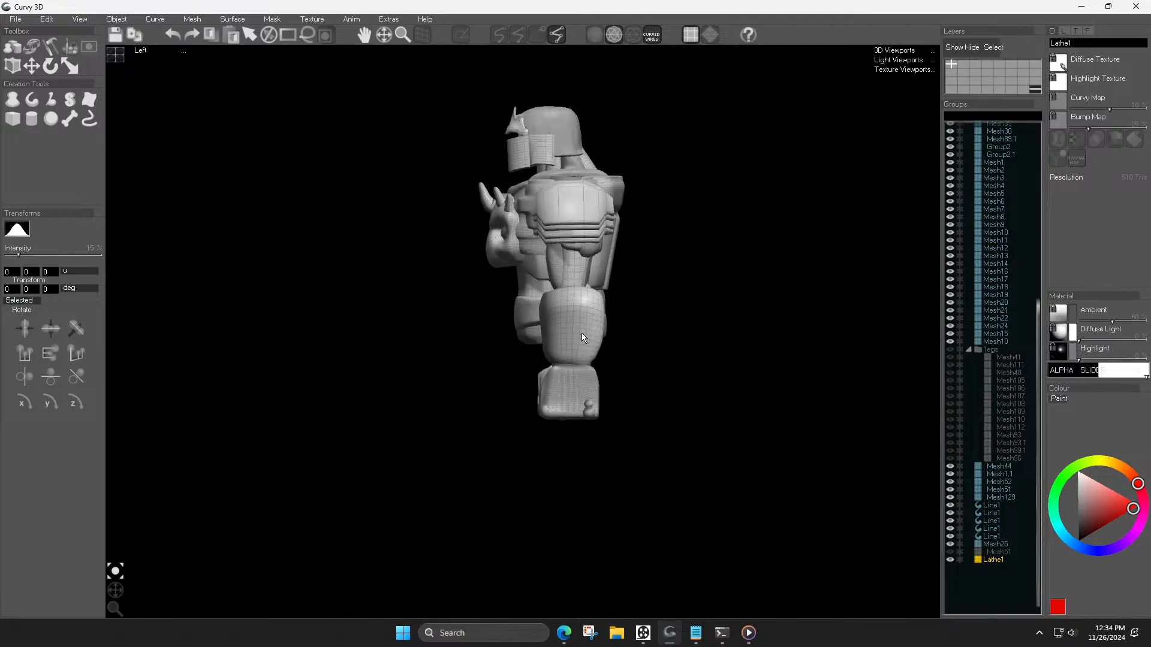
{"action": "key", "text": "f"}
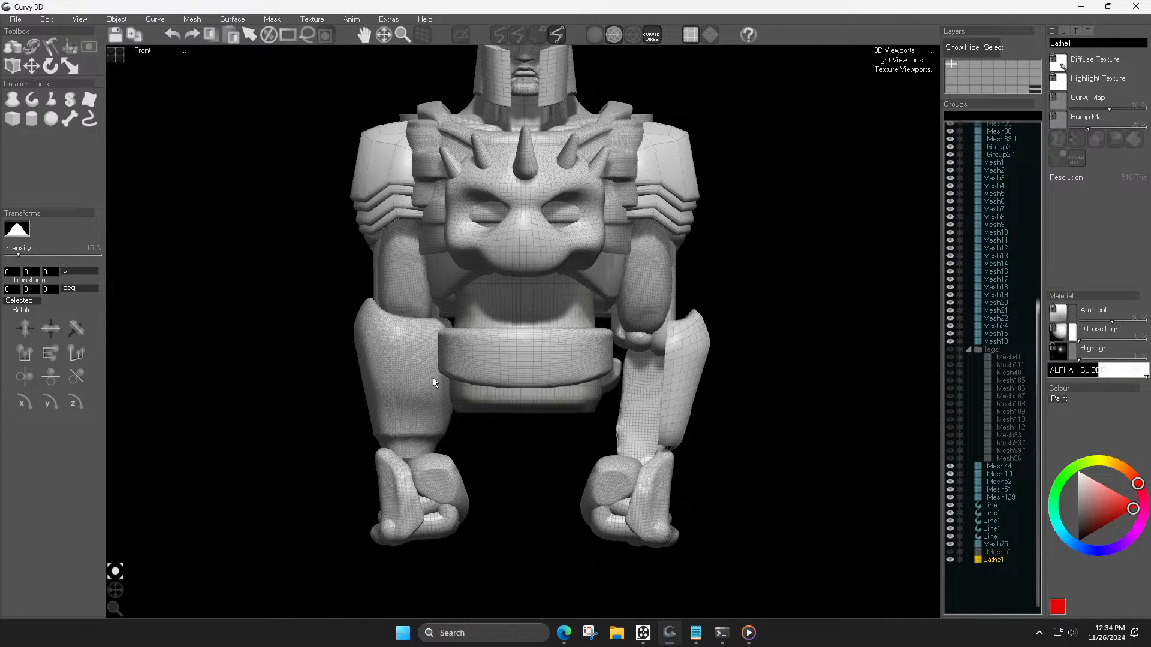
{"action": "key", "text": "l"}
{"action": "scroll", "coordinate": [570, 343], "scroll_direction": "up", "scroll_amount": 5}
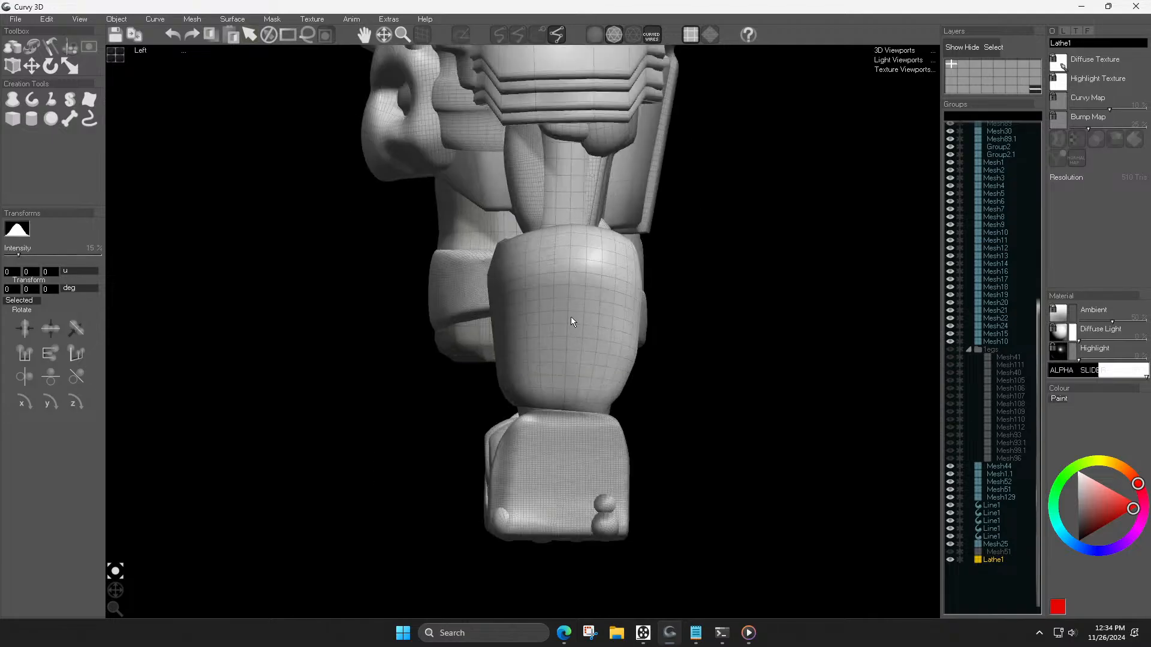
Step: Soft-select the lower end of the forearm shell in the Left view, narrow it toward the wrist, and check it in the Front view
{"action": "left_click_drag", "start_coordinate": [571, 317], "coordinate": [562, 462], "text": "ctrl"}
{"action": "key", "text": "s"}
{"action": "left_click_drag", "start_coordinate": [527, 405], "coordinate": [585, 422]}
{"action": "key", "text": "m"}
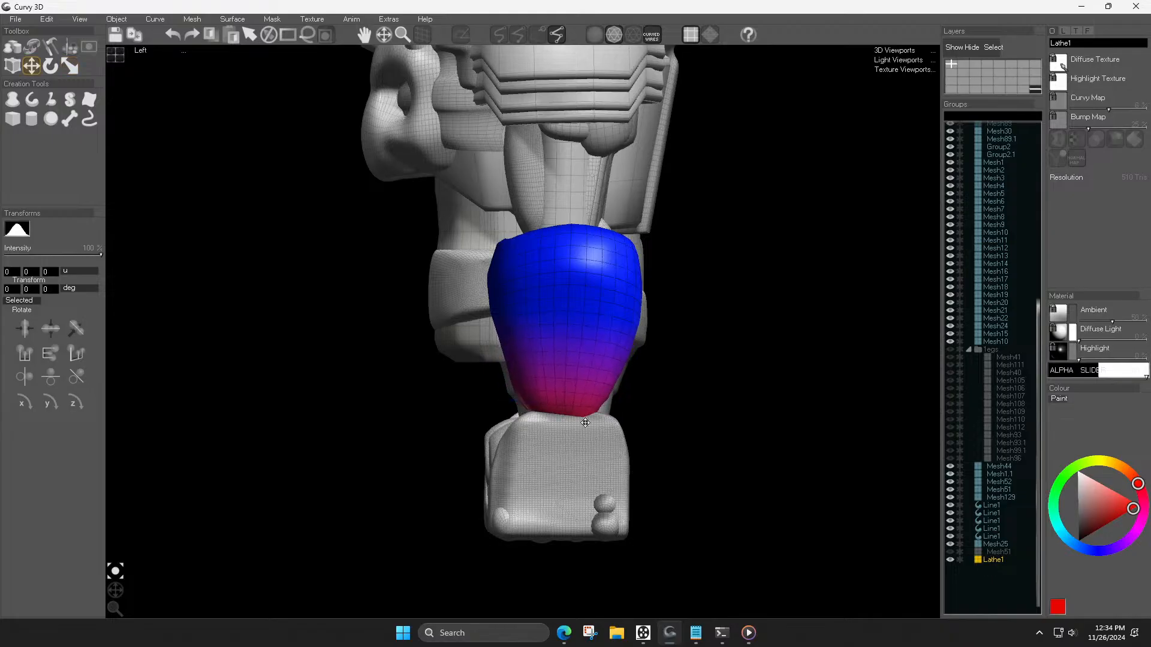
{"action": "key", "text": "r"}
{"action": "key", "text": "f"}
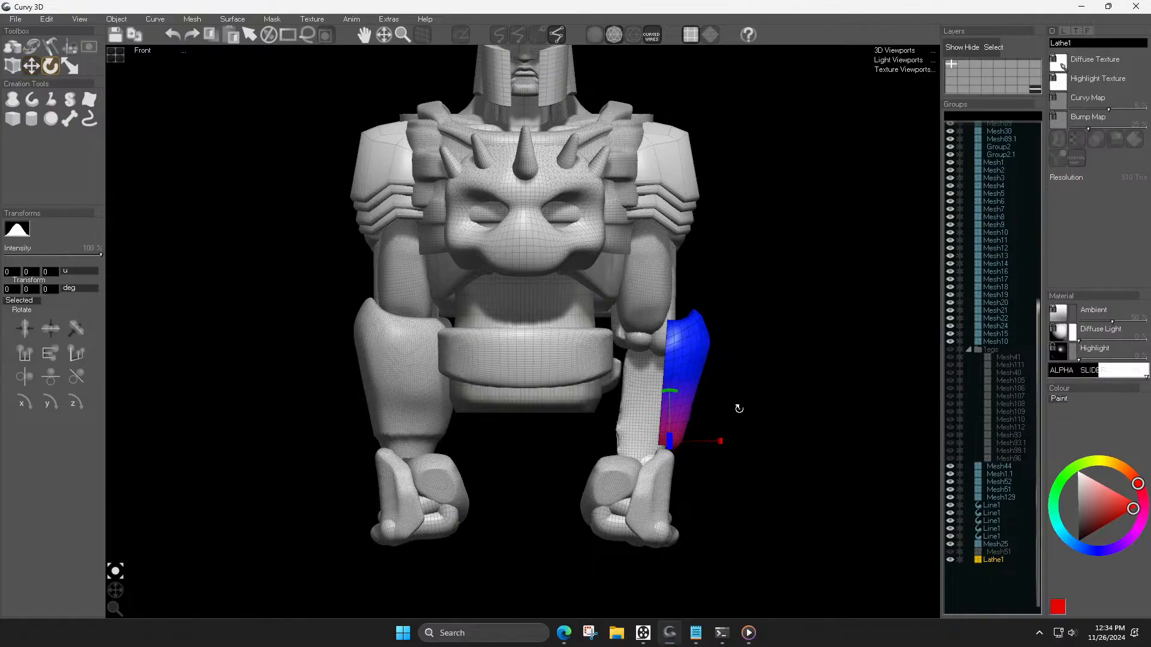
Step: Clear the soft selection and move the whole forearm shell slightly upward in the Left view
{"action": "key", "text": "m"}
{"action": "key", "text": "l"}
{"action": "mouse_move", "coordinate": [559, 365]}
{"action": "left_mouse_down"}
{"action": "mouse_move", "coordinate": [558, 346]}
{"action": "mouse_move", "coordinate": [598, 423]}
{"action": "mouse_move", "coordinate": [554, 422]}
{"action": "mouse_move", "coordinate": [558, 348]}
{"action": "left_mouse_up"}
{"action": "key", "text": "f"}
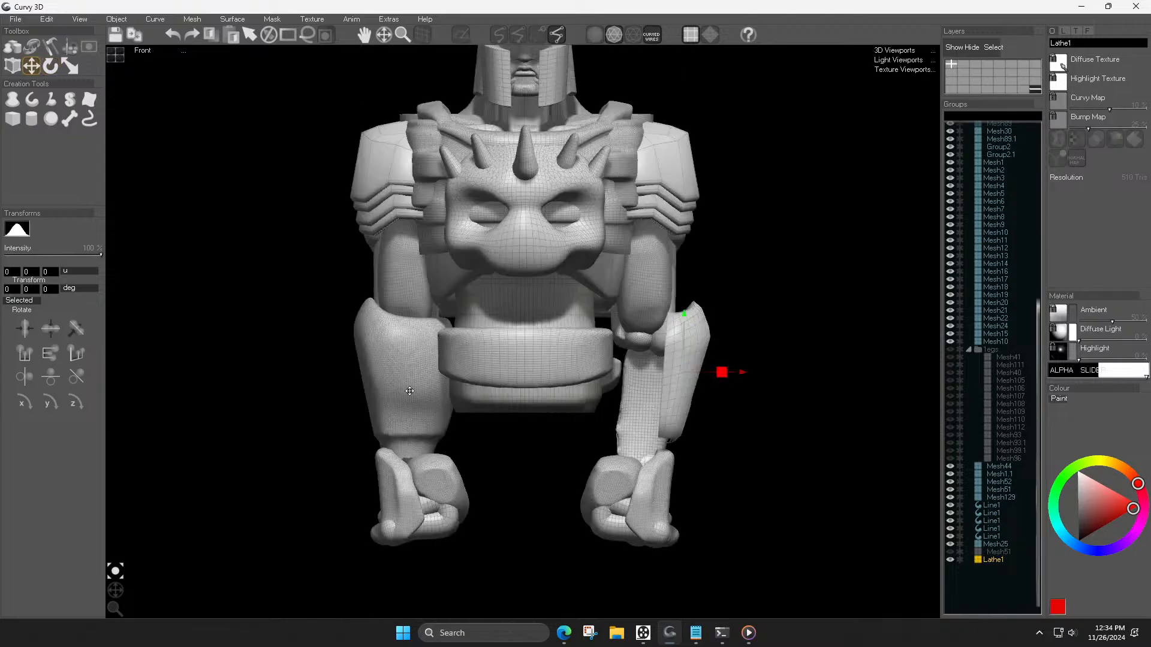
{"action": "left_click", "coordinate": [754, 410]}
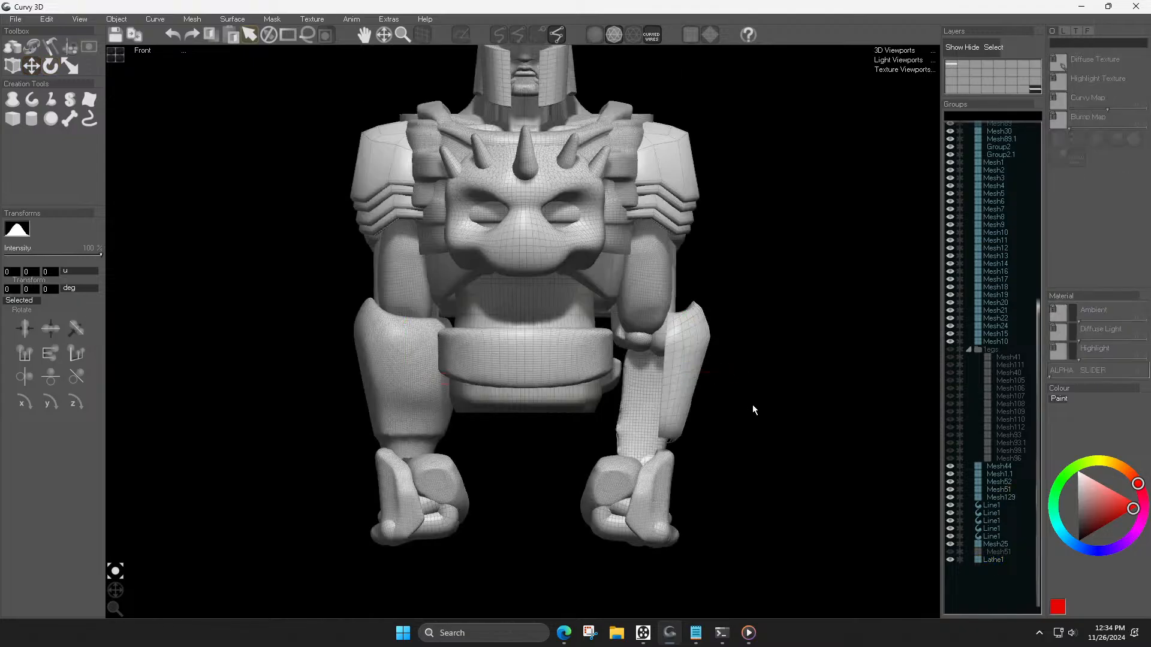
Step: Draw a line tube along the inner forearm from elbow to wrist in the Front view, with flat ends and an adjusted Radius A
{"action": "left_click", "coordinate": [28, 101]}
{"action": "left_click", "coordinate": [642, 317]}
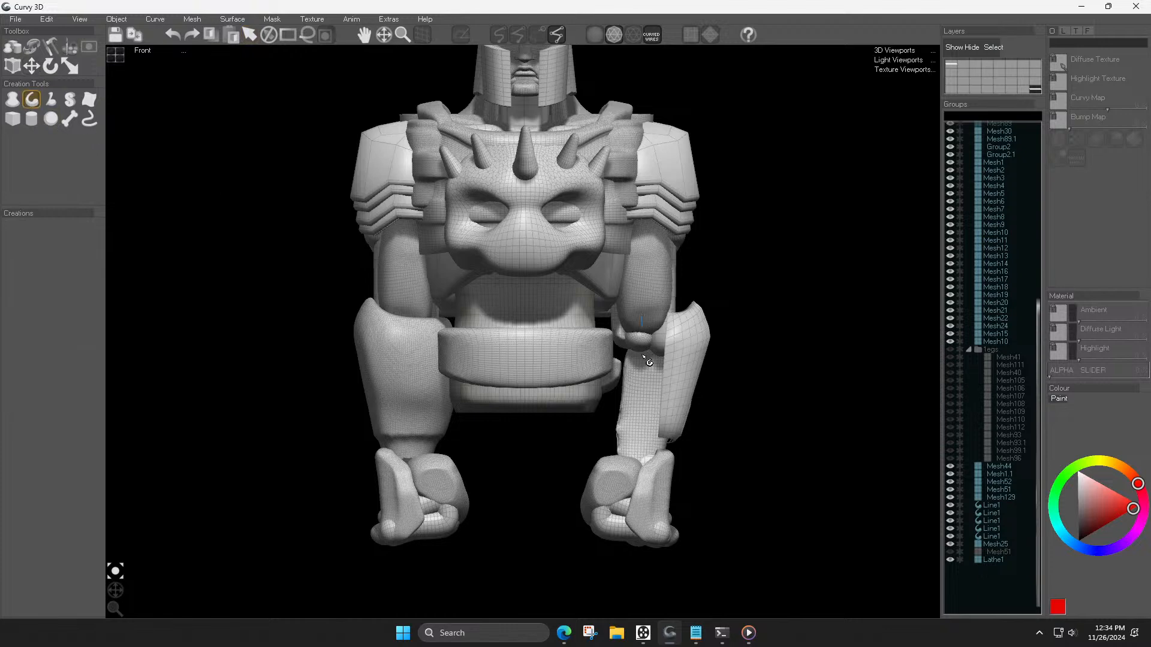
{"action": "double_click", "coordinate": [636, 447]}
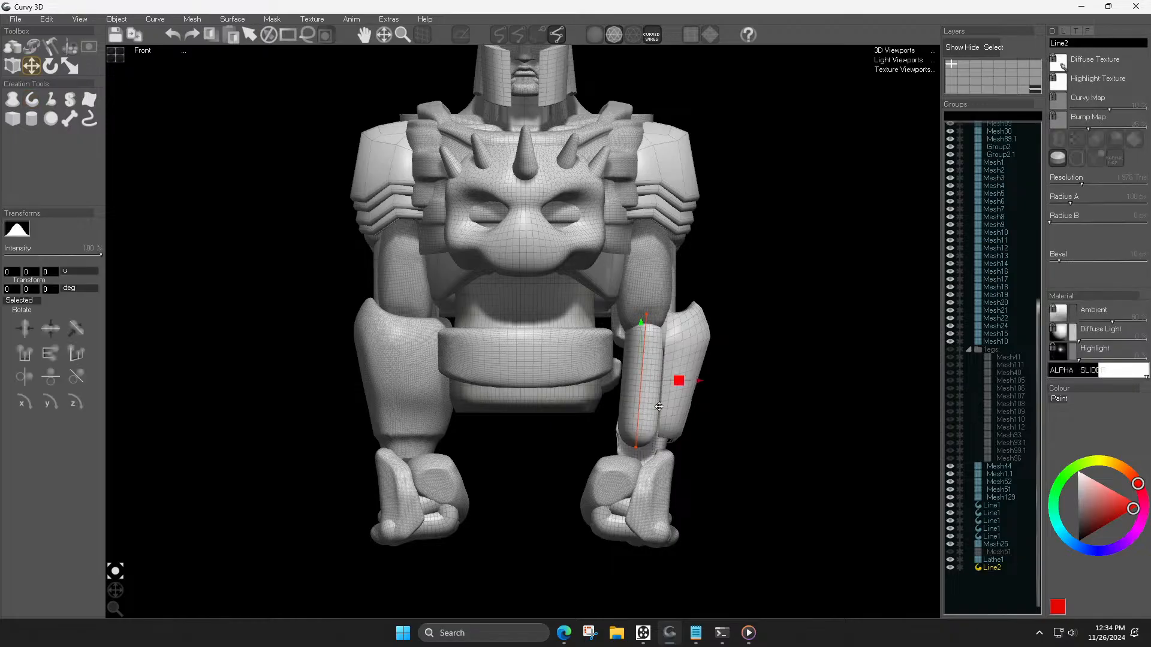
{"action": "left_click", "coordinate": [1077, 207]}
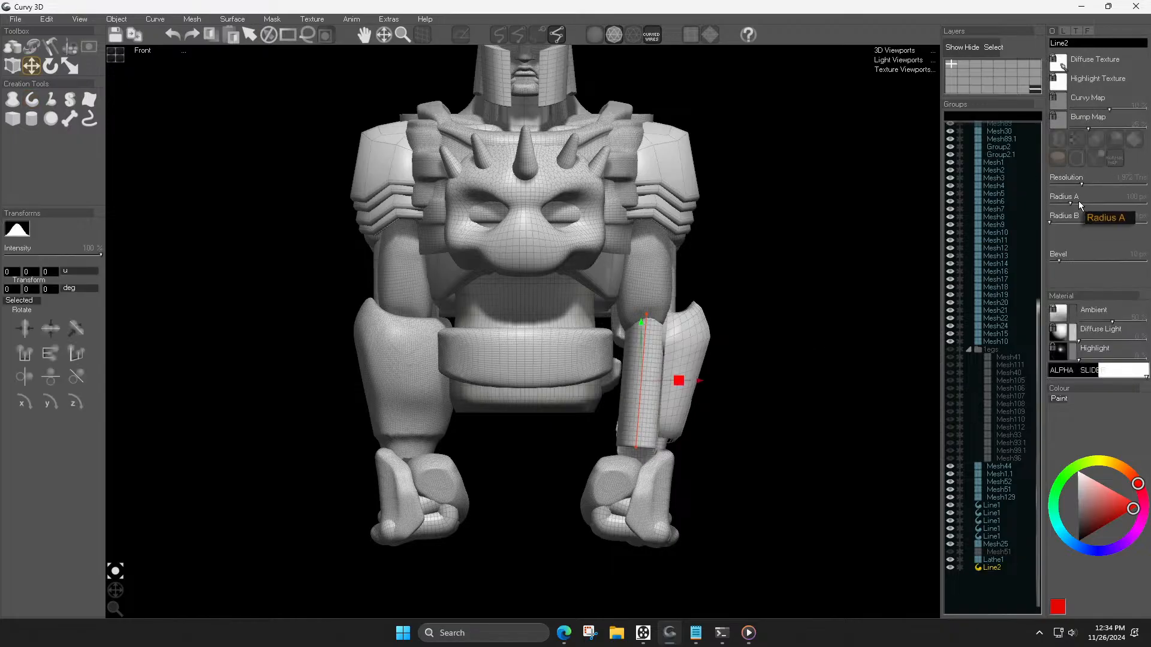
Step: Shift the new tube front-to-back in the Left view so it lines up with the arm, and keep it selected
{"action": "key", "text": "Left"}
{"action": "left_click_drag", "start_coordinate": [670, 332], "coordinate": [684, 329]}
{"action": "left_click", "coordinate": [602, 310]}
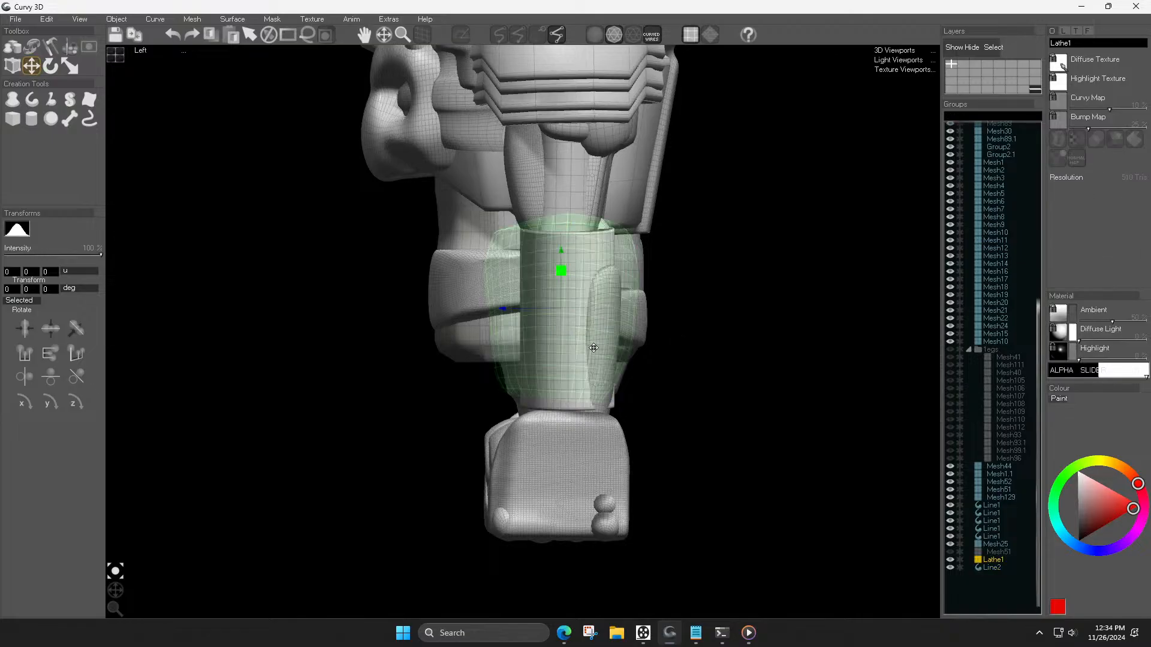
{"action": "left_click", "coordinate": [1001, 582]}
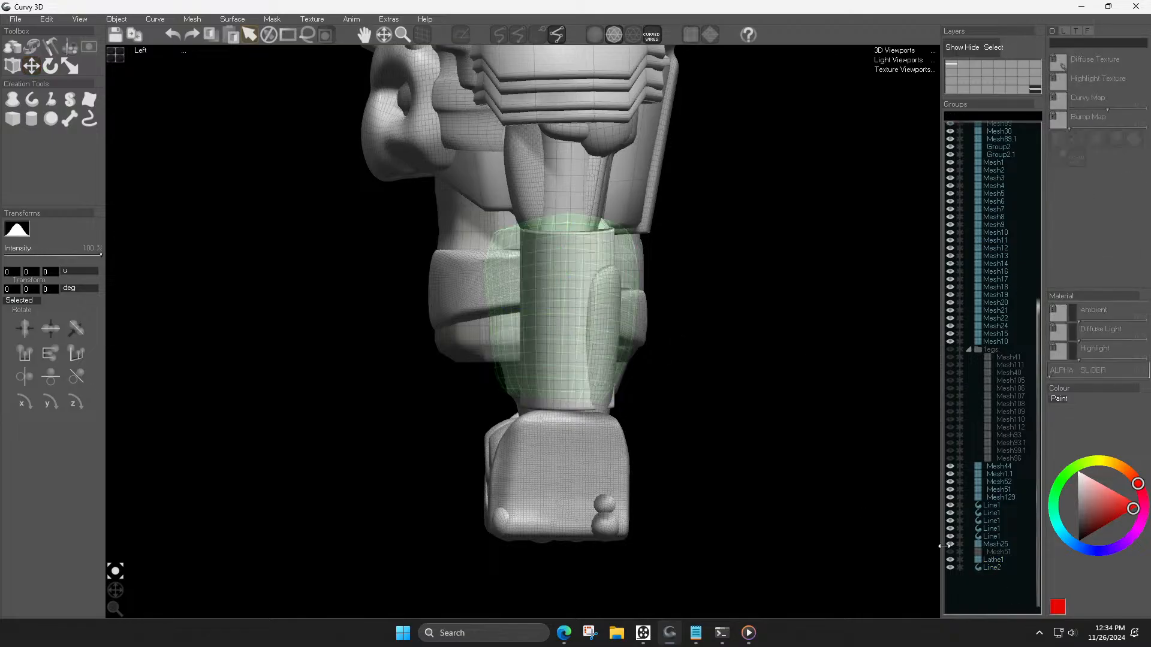
{"action": "left_click", "coordinate": [986, 567]}
Step: Widen the tube and rotate it upright between the elbow and the hand in the Front view
{"action": "left_click_drag", "start_coordinate": [725, 478], "coordinate": [663, 455]}
{"action": "key", "text": "Down"}
{"action": "key", "text": "r"}
{"action": "key", "text": "m"}
{"action": "key", "text": "r"}
{"action": "key", "text": "w"}
{"action": "left_click_drag", "start_coordinate": [667, 454], "coordinate": [665, 455]}
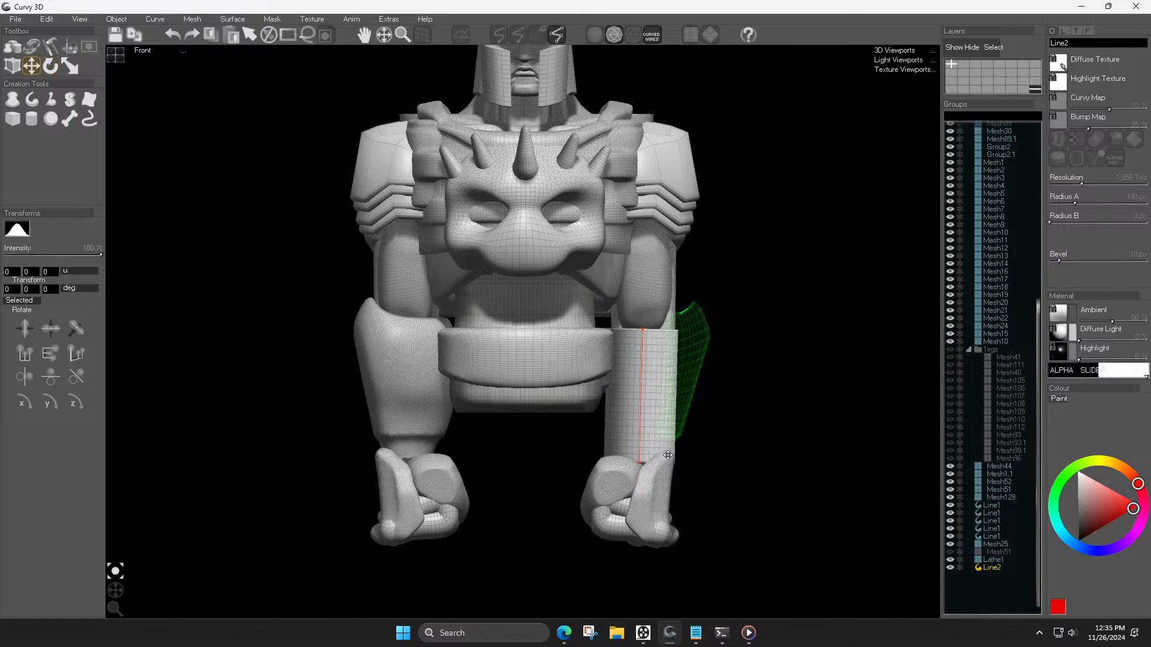
{"action": "key", "text": "e"}
{"action": "left_click_drag", "start_coordinate": [670, 452], "coordinate": [670, 453]}
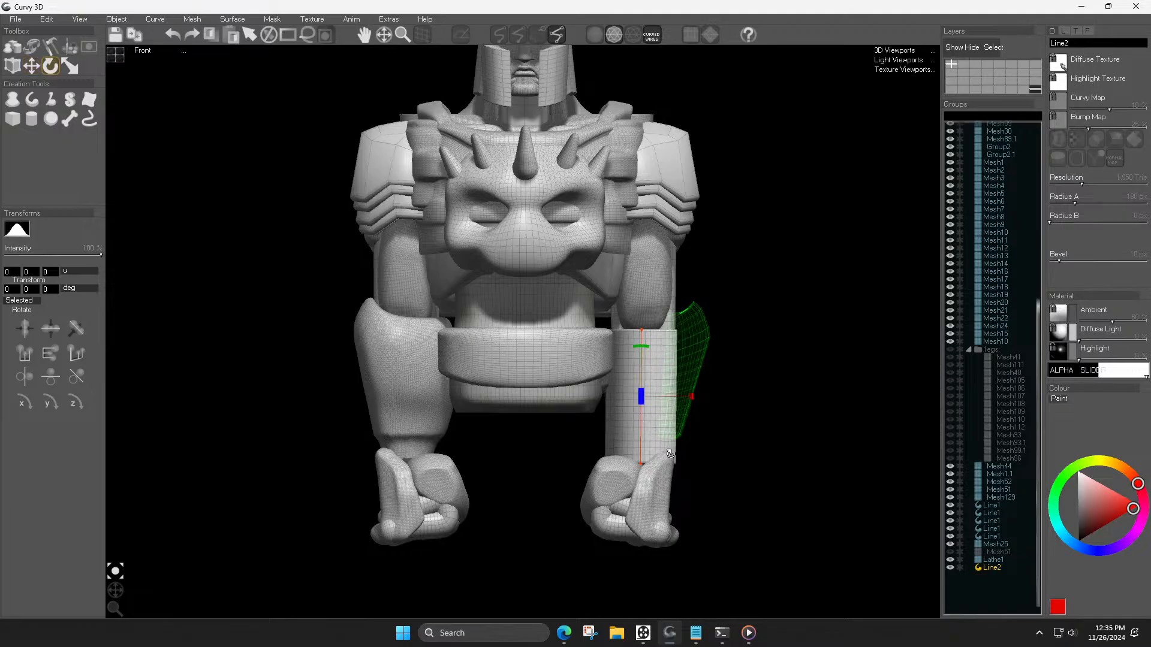
Step: Change the tube's surface type and lower its resolution to about 200 triangles, undoing the trial moves
{"action": "left_click", "coordinate": [1119, 135]}
{"action": "left_click_drag", "start_coordinate": [1063, 182], "coordinate": [1065, 182]}
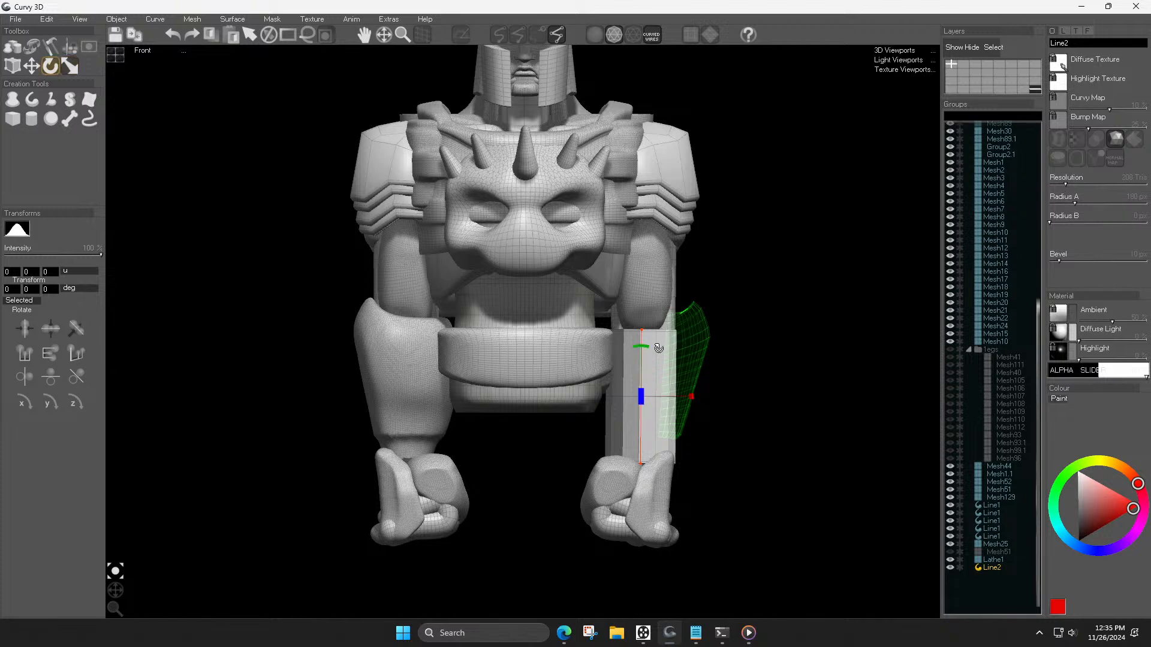
{"action": "key", "text": "p"}
{"action": "mouse_move", "coordinate": [642, 347]}
{"action": "left_mouse_down"}
{"action": "mouse_move", "coordinate": [638, 369]}
{"action": "mouse_move", "coordinate": [653, 356]}
{"action": "mouse_move", "coordinate": [642, 360]}
{"action": "mouse_move", "coordinate": [641, 328]}
{"action": "mouse_move", "coordinate": [641, 346]}
{"action": "left_mouse_up"}
{"action": "key", "text": "w"}
{"action": "key", "text": "ctrl+z"}
{"action": "key", "text": "w"}
{"action": "key", "text": "ctrl+z"}
Step: Shorten the tube into a finer-meshed cuff and move it up beneath the elbow
{"action": "key", "text": "r"}
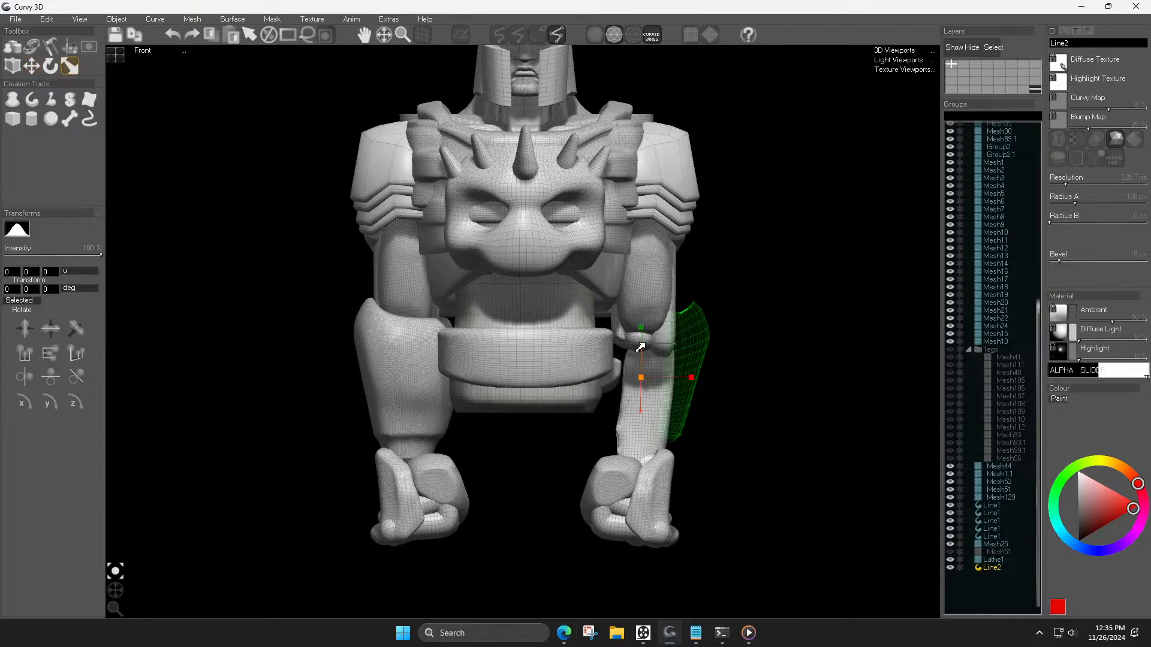
{"action": "left_click", "coordinate": [1076, 186]}
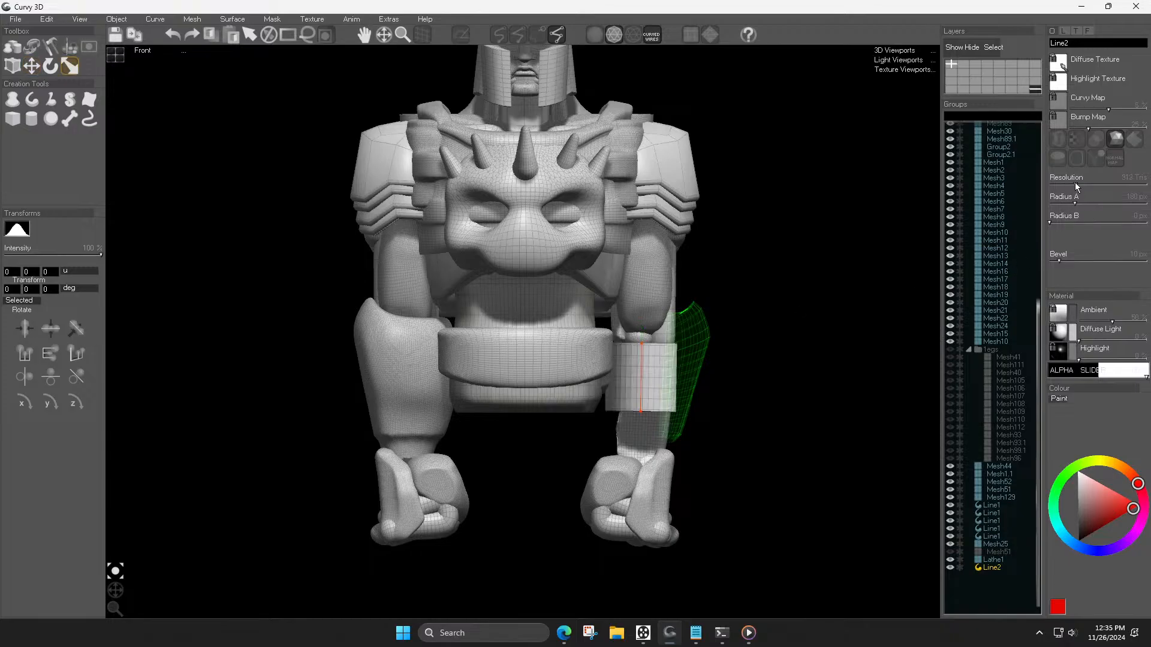
{"action": "key", "text": "w"}
{"action": "left_click_drag", "start_coordinate": [642, 326], "coordinate": [639, 317]}
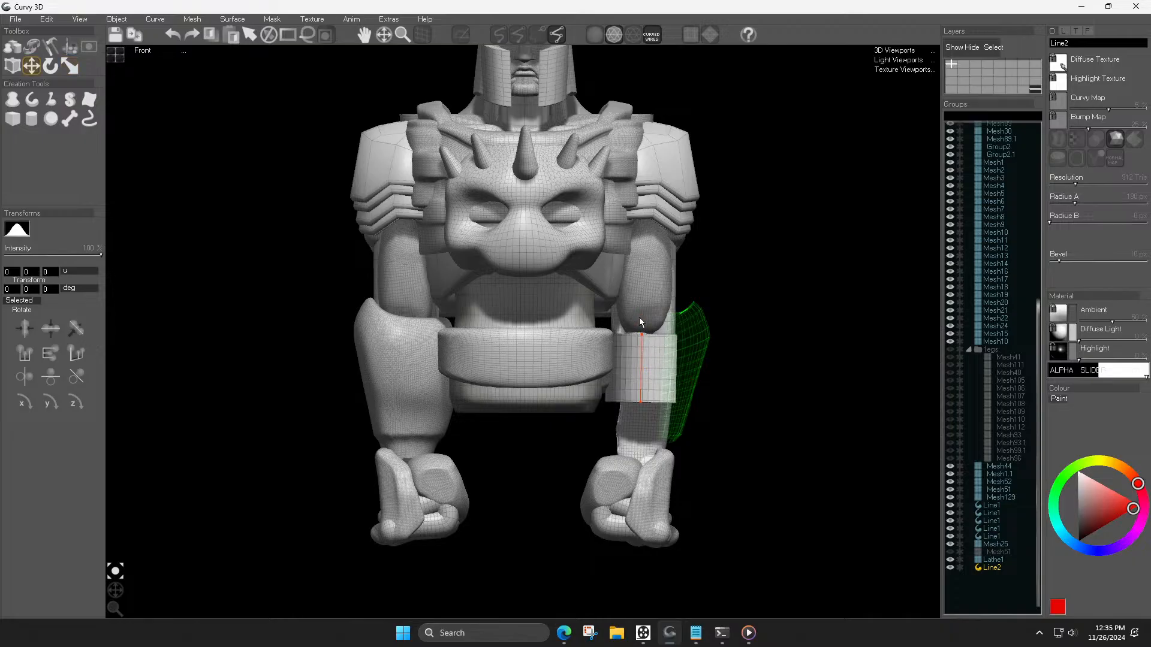
Step: Paste a copy of the long tube, set its Radius A to 125 px, and position it as the lower forearm below the cuff
{"action": "left_click", "coordinate": [795, 349]}
{"action": "key", "text": "ctrl+v"}
{"action": "key", "text": "w"}
{"action": "left_click_drag", "start_coordinate": [1073, 201], "coordinate": [1079, 202]}
{"action": "left_click_drag", "start_coordinate": [745, 372], "coordinate": [749, 372]}
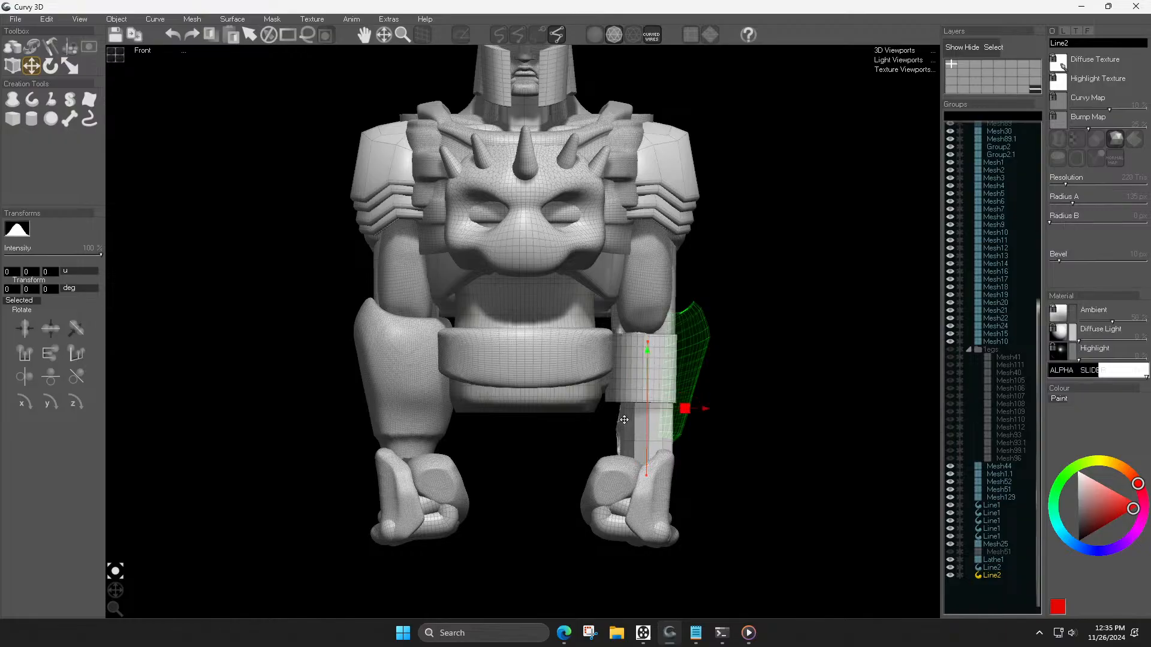
Step: Delete the old dense inner forearm mesh behind the new tubes
{"action": "key", "text": "Escape"}
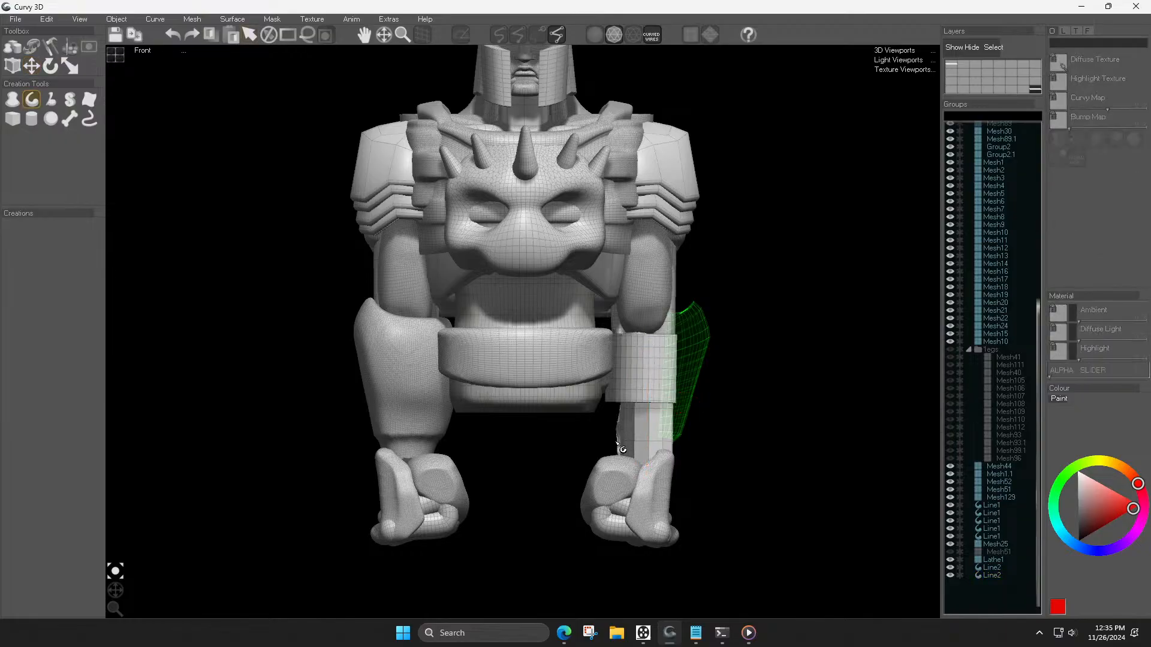
{"action": "left_click", "coordinate": [618, 442]}
{"action": "key", "text": "Delete"}
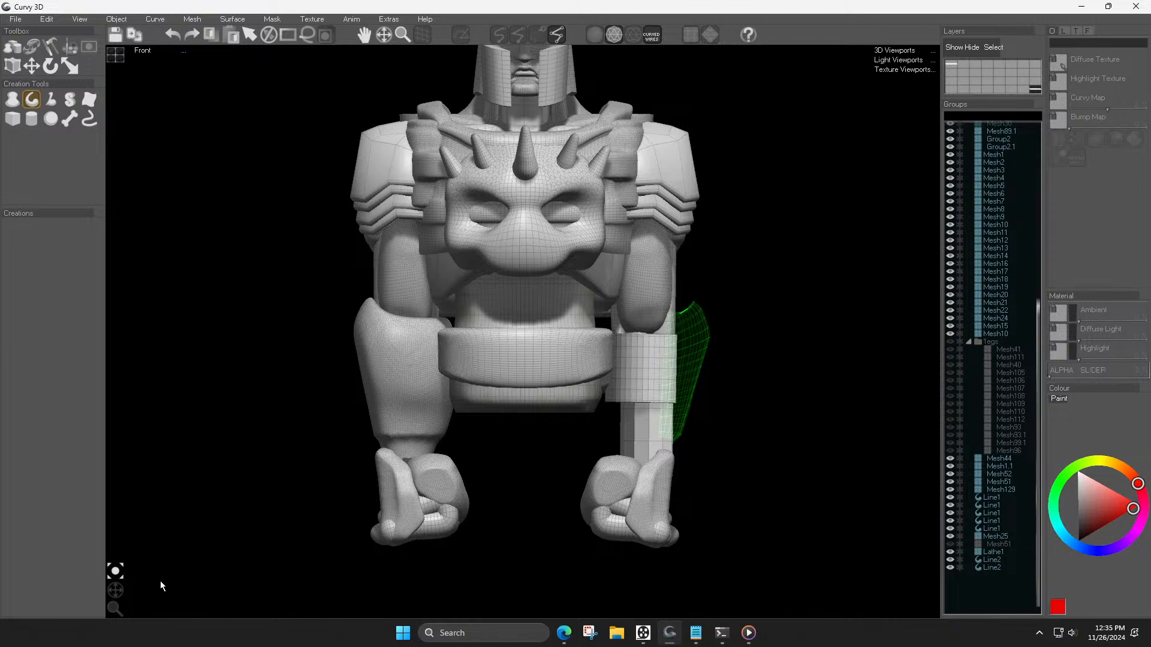
Step: Hide the wireframe and examine the new cuff, lower tube and shell on the whole figure in smooth shading
{"action": "middle_click_drag", "start_coordinate": [121, 607], "coordinate": [503, 577]}
{"action": "left_click", "coordinate": [695, 368]}
{"action": "left_click", "coordinate": [642, 381]}
{"action": "left_click", "coordinate": [643, 432]}
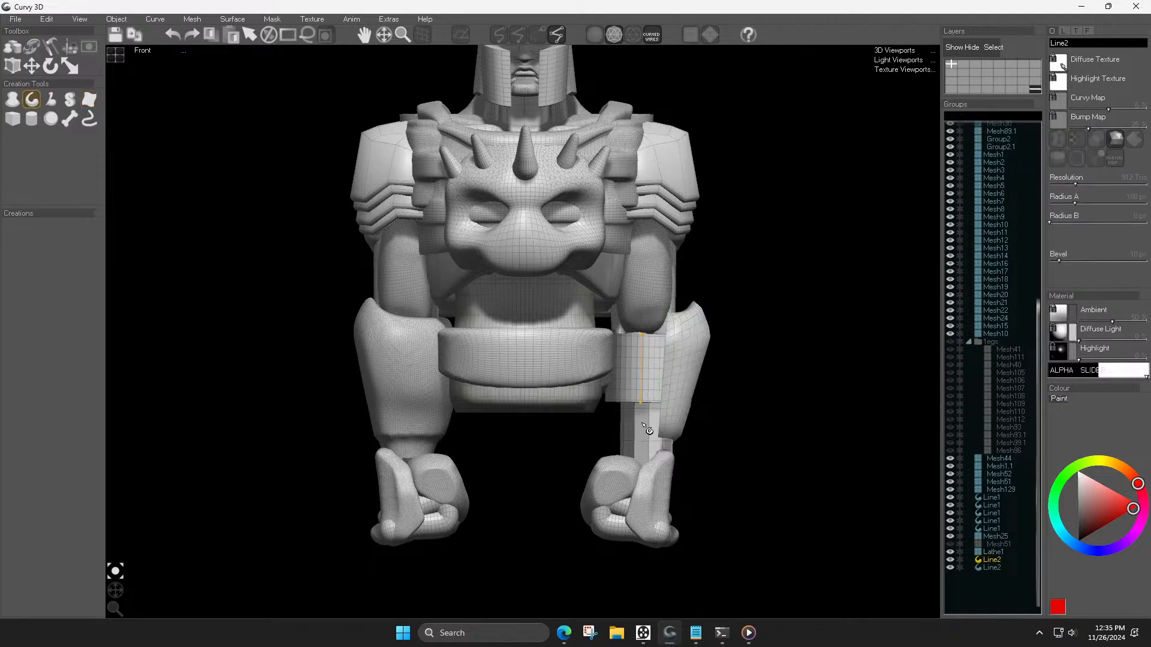
{"action": "left_click", "coordinate": [594, 34]}
{"action": "left_click", "coordinate": [729, 290]}
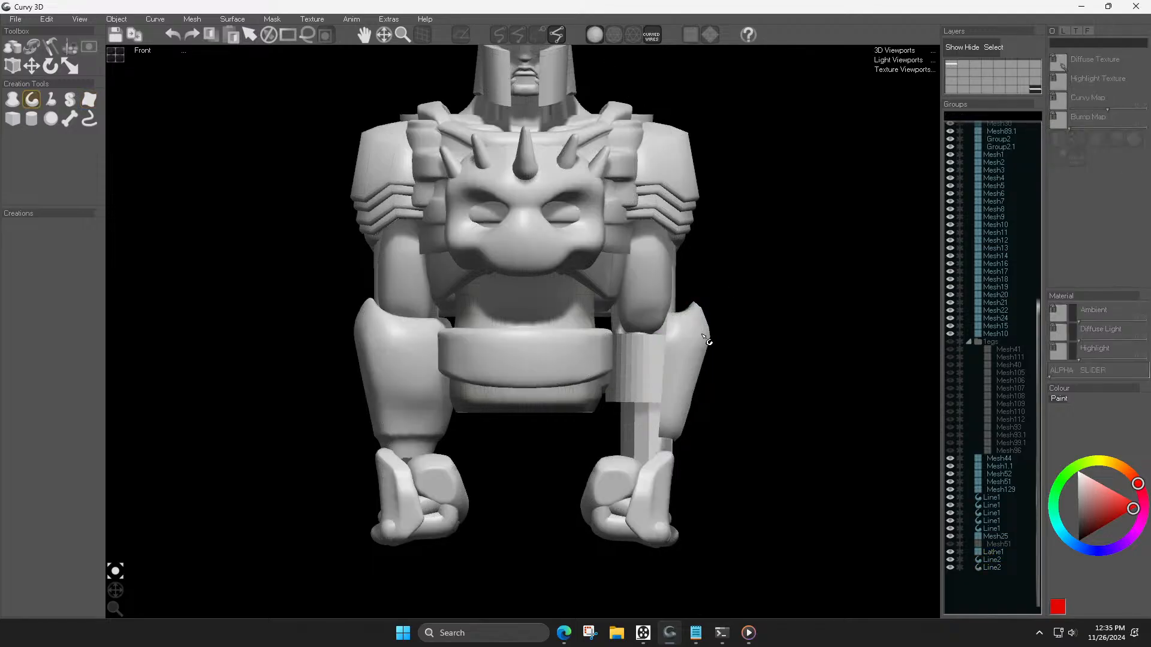
{"action": "scroll", "coordinate": [644, 428], "scroll_direction": "down", "scroll_amount": 3}
{"action": "left_click", "coordinate": [645, 429]}
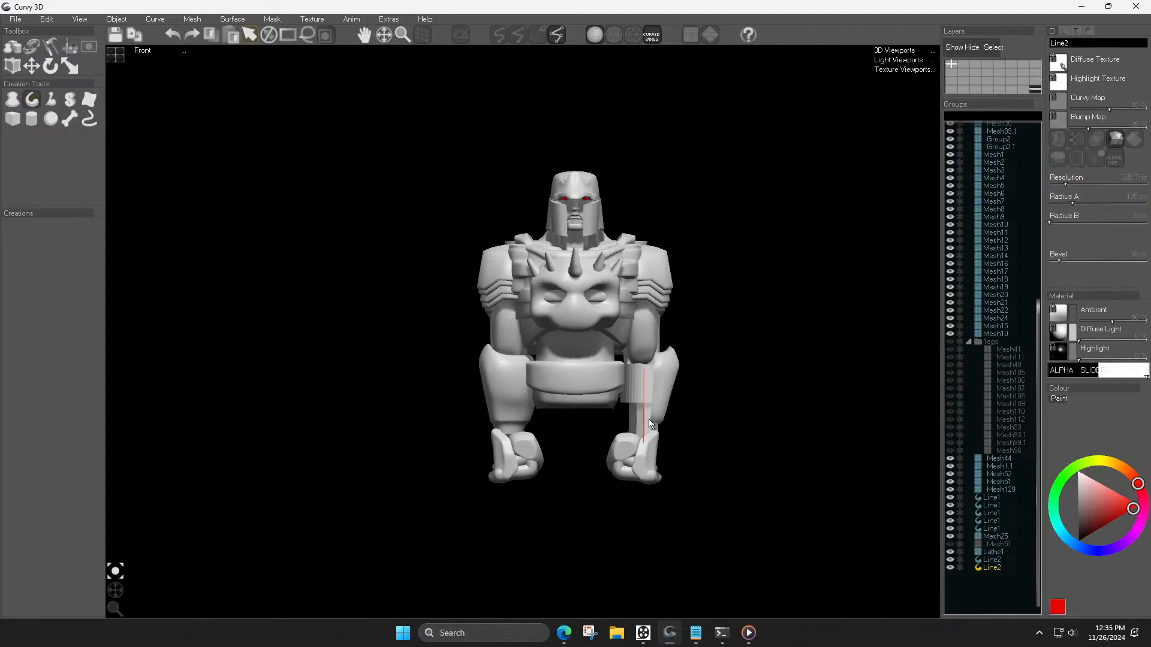
{"action": "left_click", "coordinate": [749, 300]}
{"action": "left_click", "coordinate": [664, 389]}
{"action": "left_click", "coordinate": [821, 318]}
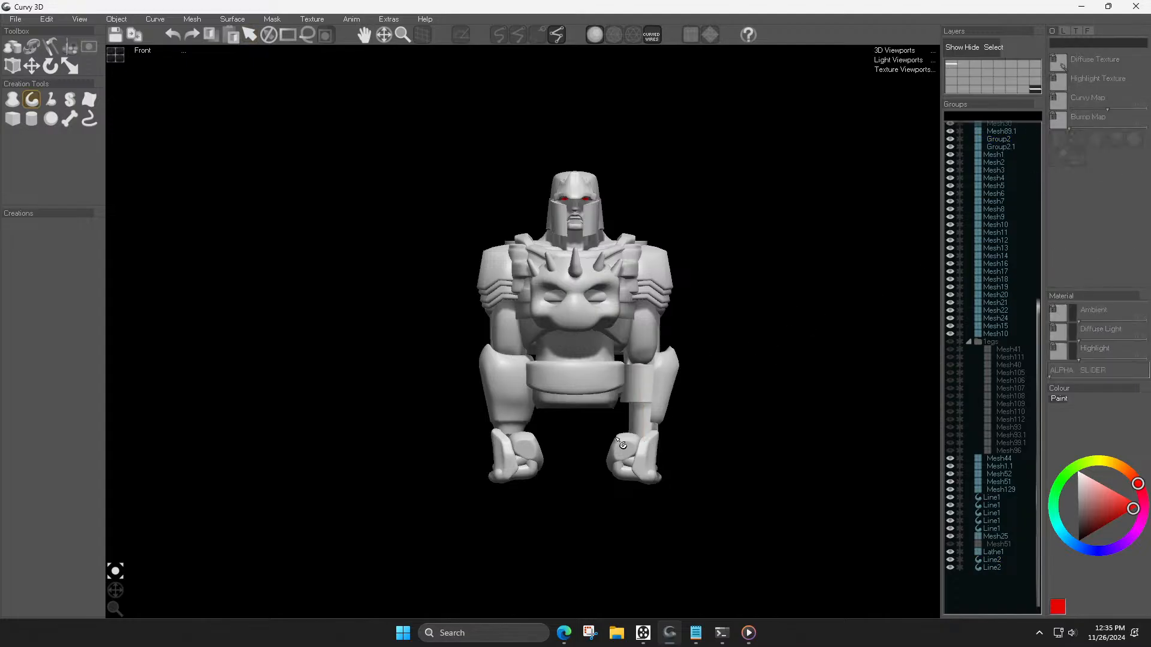
Step: Delete the old forearm on the opposite arm and mirror the new shell, cuff and lower tube onto that side
{"action": "left_click", "coordinate": [514, 403]}
{"action": "key", "text": "Delete"}
{"action": "left_click", "coordinate": [646, 404]}
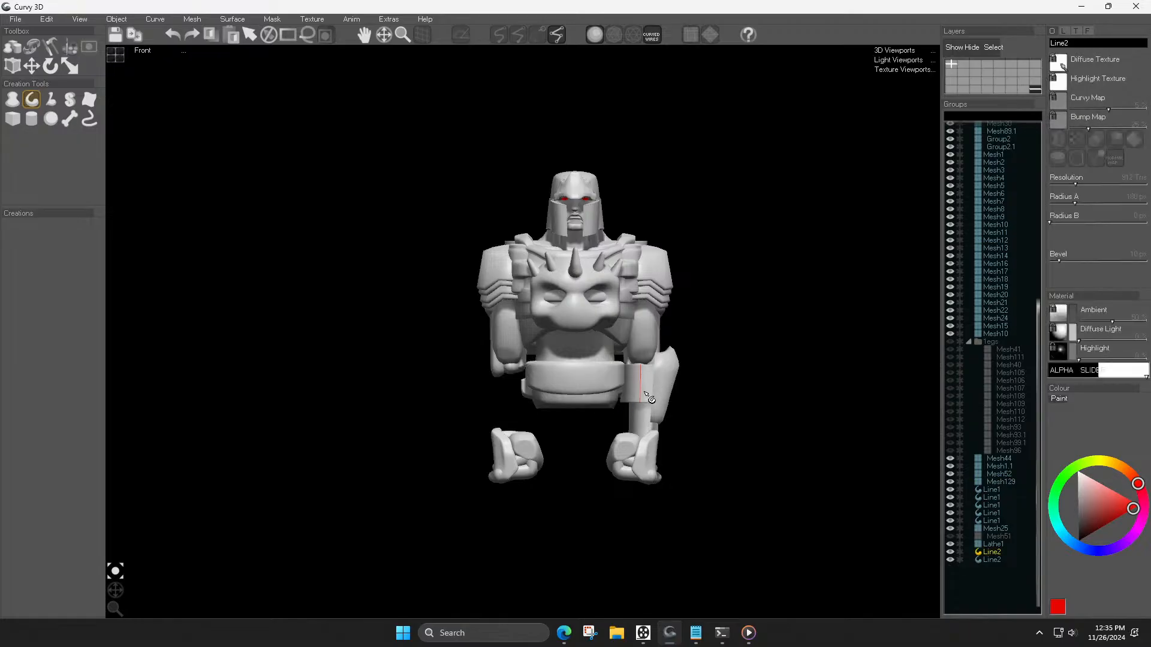
{"action": "left_click", "coordinate": [649, 422]}
{"action": "key", "text": "ctrl+m"}
{"action": "left_click", "coordinate": [598, 440]}
{"action": "scroll", "coordinate": [632, 393], "scroll_direction": "down", "scroll_amount": 2}
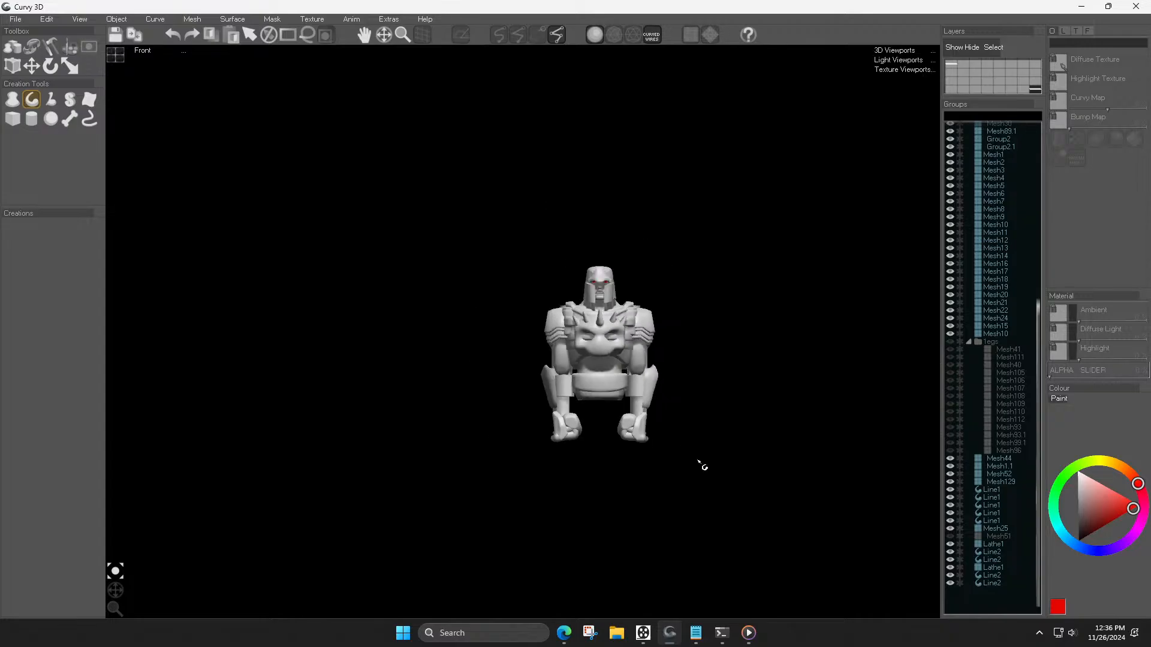
{"action": "scroll", "coordinate": [740, 411], "scroll_direction": "up", "scroll_amount": 2}
{"action": "middle_click_drag", "start_coordinate": [440, 505], "coordinate": [475, 492]}
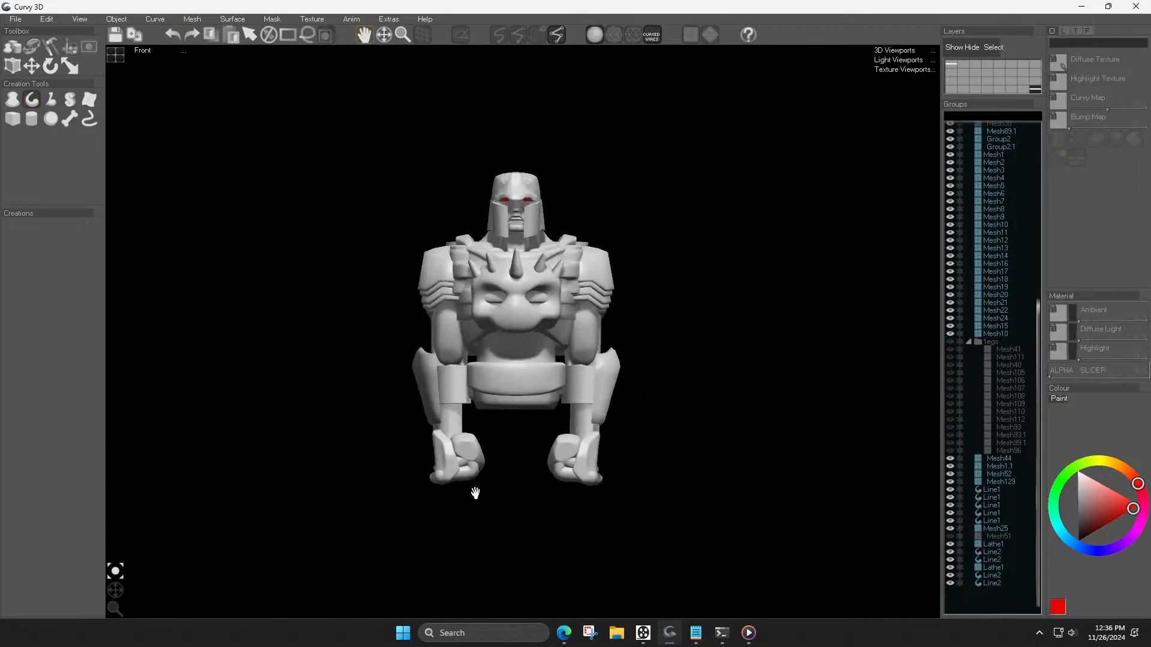
Step: Set the bevel of the cuff beneath the elbow to 100 px and lengthen the cuff toward the wrist
{"action": "left_click", "coordinate": [575, 396]}
{"action": "scroll", "coordinate": [577, 397], "scroll_direction": "up", "scroll_amount": 1}
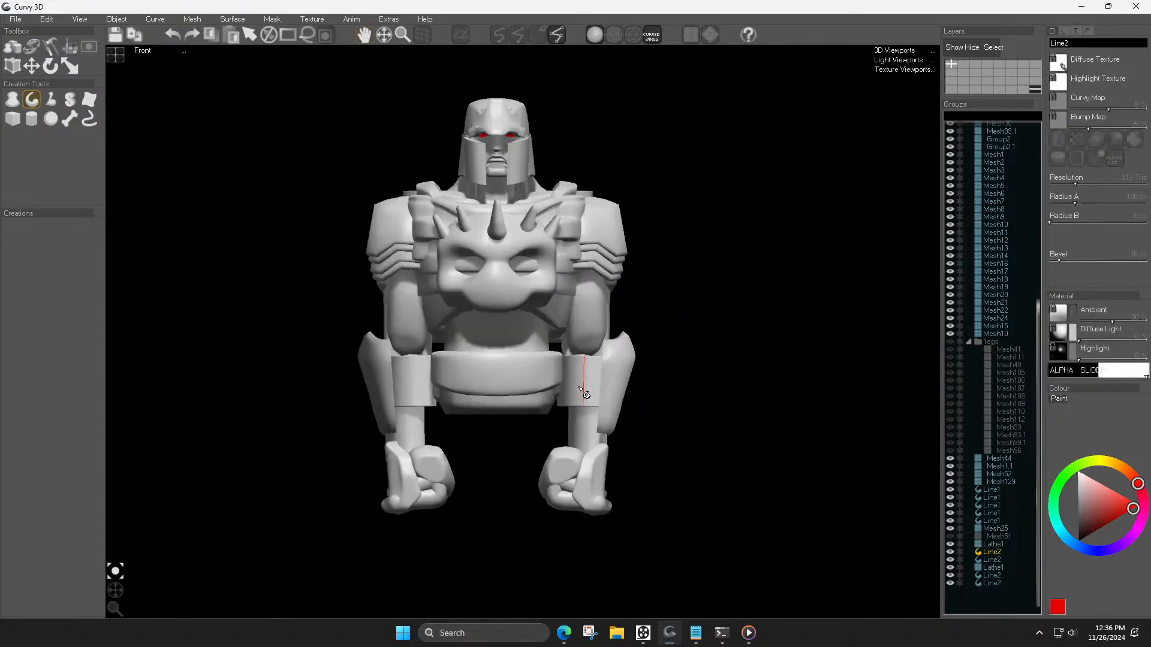
{"action": "left_click_drag", "start_coordinate": [1066, 262], "coordinate": [1074, 263]}
{"action": "key", "text": "w"}
{"action": "left_click_drag", "start_coordinate": [588, 327], "coordinate": [584, 326]}
{"action": "key", "text": "r"}
{"action": "key", "text": "w"}
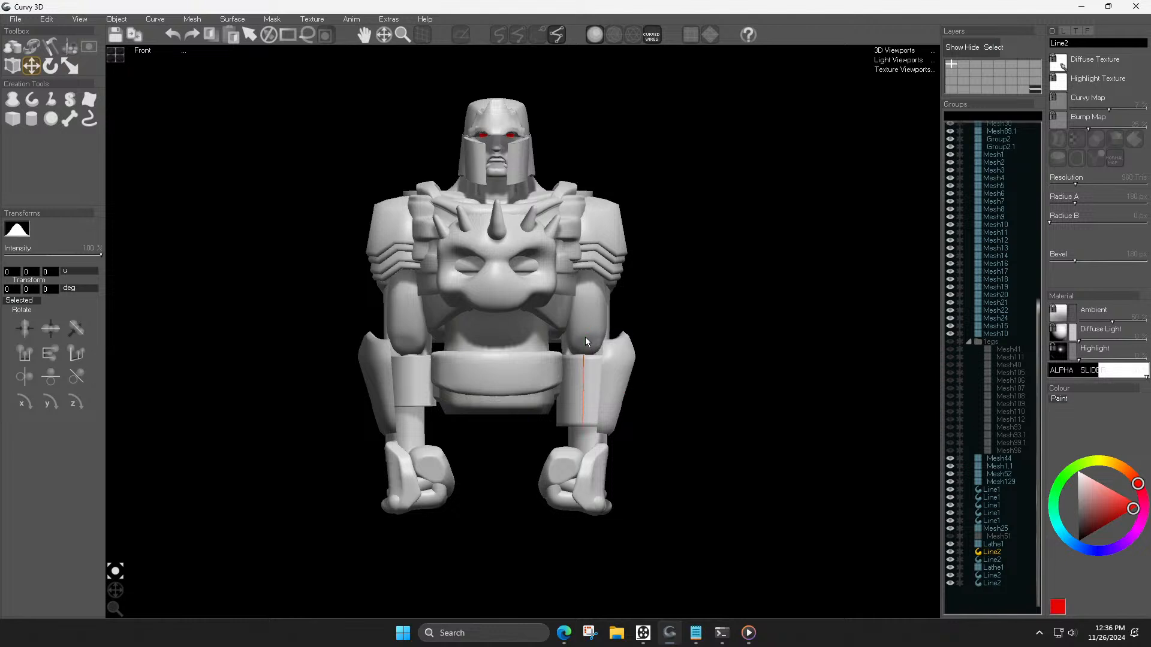
Step: Increase the cuff's bevel to about 4,020 px and lower its resolution
{"action": "left_click_drag", "start_coordinate": [1074, 262], "coordinate": [1127, 262]}
{"action": "key", "text": "r"}
{"action": "mouse_move", "coordinate": [1072, 182]}
{"action": "left_mouse_down"}
{"action": "mouse_move", "coordinate": [1091, 179]}
{"action": "mouse_move", "coordinate": [1067, 180]}
{"action": "left_mouse_up"}
Step: Move the edited cuff up toward the elbow and replace the opposite arm's cuff with its mirrored copy
{"action": "key", "text": "Escape"}
{"action": "left_click", "coordinate": [588, 357]}
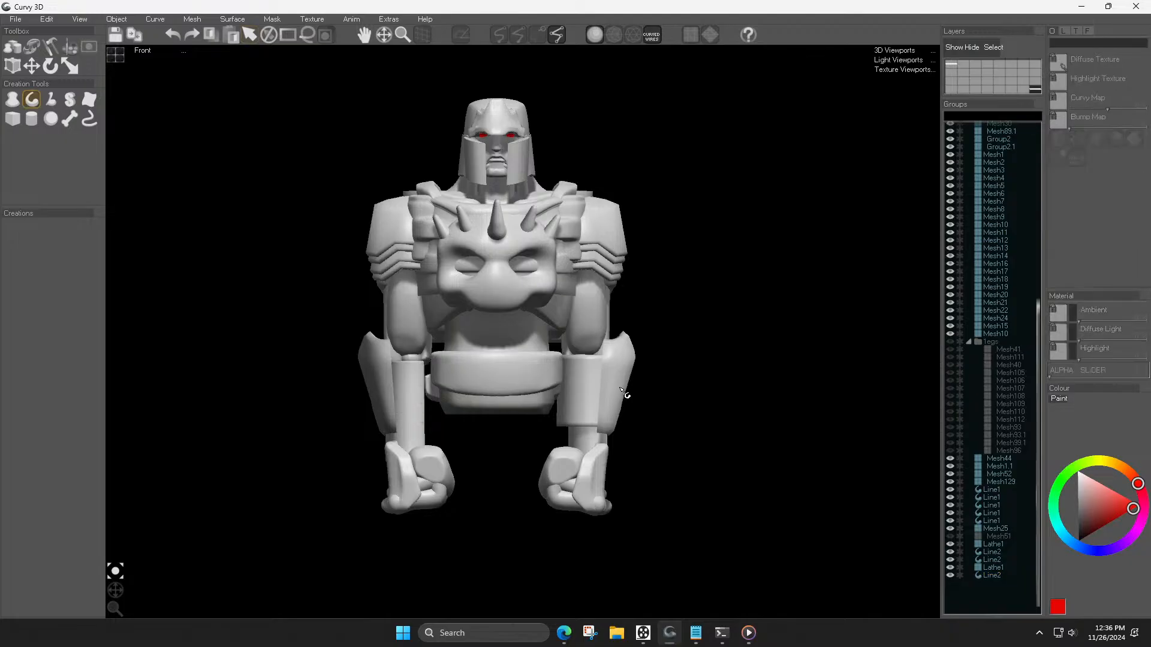
{"action": "left_click_drag", "start_coordinate": [583, 333], "coordinate": [590, 319]}
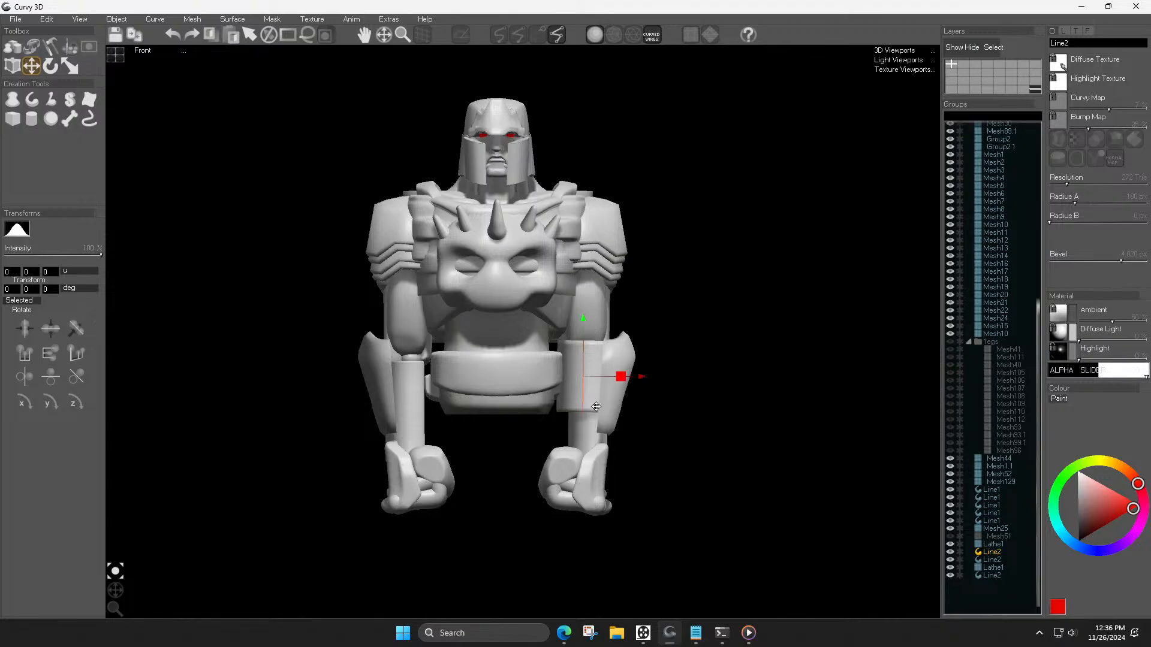
{"action": "key", "text": "ctrl+m"}
{"action": "left_click", "coordinate": [526, 418]}
{"action": "scroll", "coordinate": [579, 377], "scroll_direction": "down", "scroll_amount": 4}
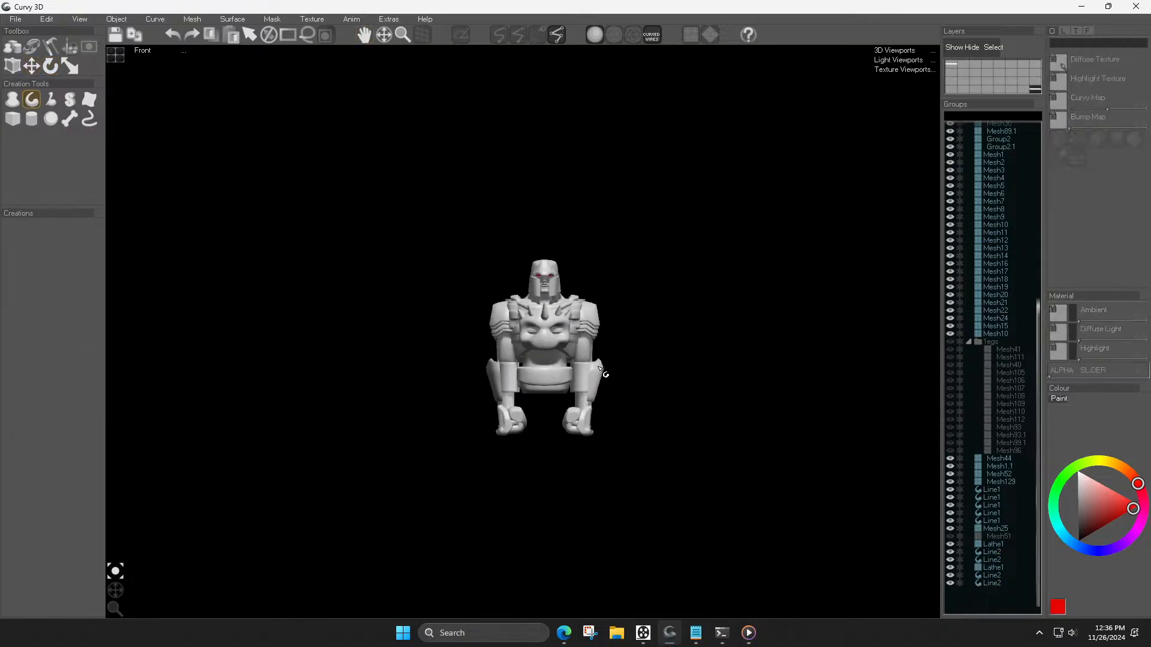
{"action": "scroll", "coordinate": [600, 366], "scroll_direction": "up", "scroll_amount": 3}
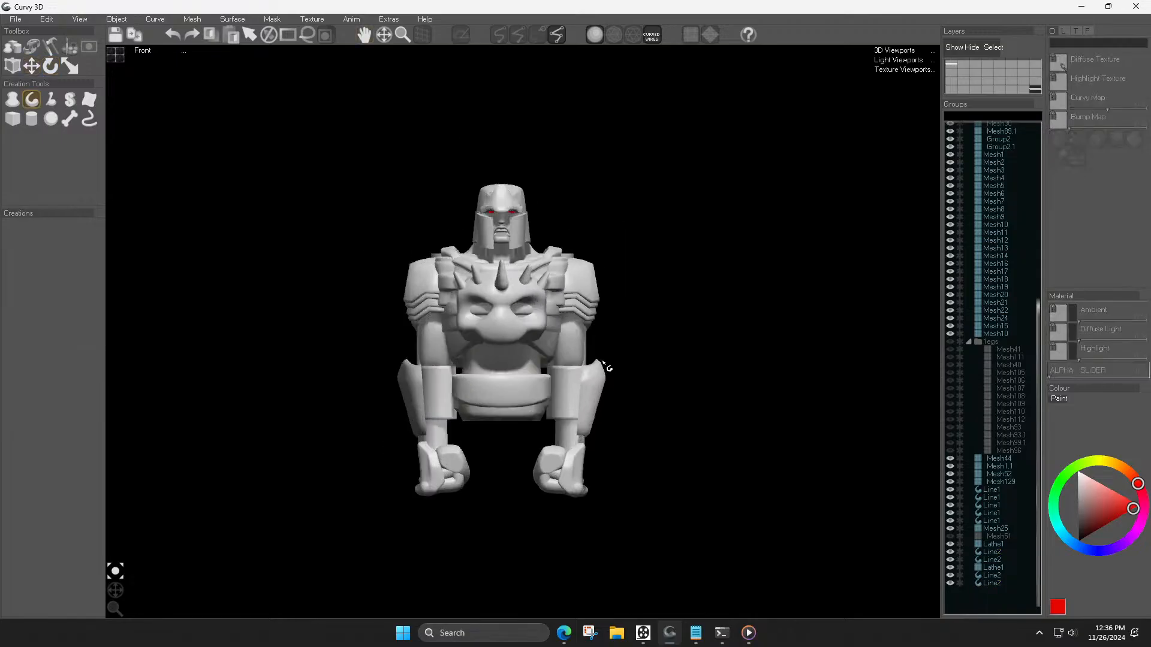
Step: Toggle the visibility of the hidden Mesh51 repeatedly to compare it with the new forearms
{"action": "left_click", "coordinate": [950, 537]}
{"action": "left_click", "coordinate": [950, 537]}
{"action": "left_click", "coordinate": [950, 536]}
{"action": "left_click", "coordinate": [949, 536]}
{"action": "left_click", "coordinate": [950, 536]}
{"action": "left_click", "coordinate": [949, 537]}
{"action": "left_click", "coordinate": [950, 536]}
{"action": "left_click", "coordinate": [950, 536]}
Step: Show the wireframe again and convert the cuff beside the forearm shell into an editable mesh
{"action": "scroll", "coordinate": [621, 373], "scroll_direction": "up", "scroll_amount": 3}
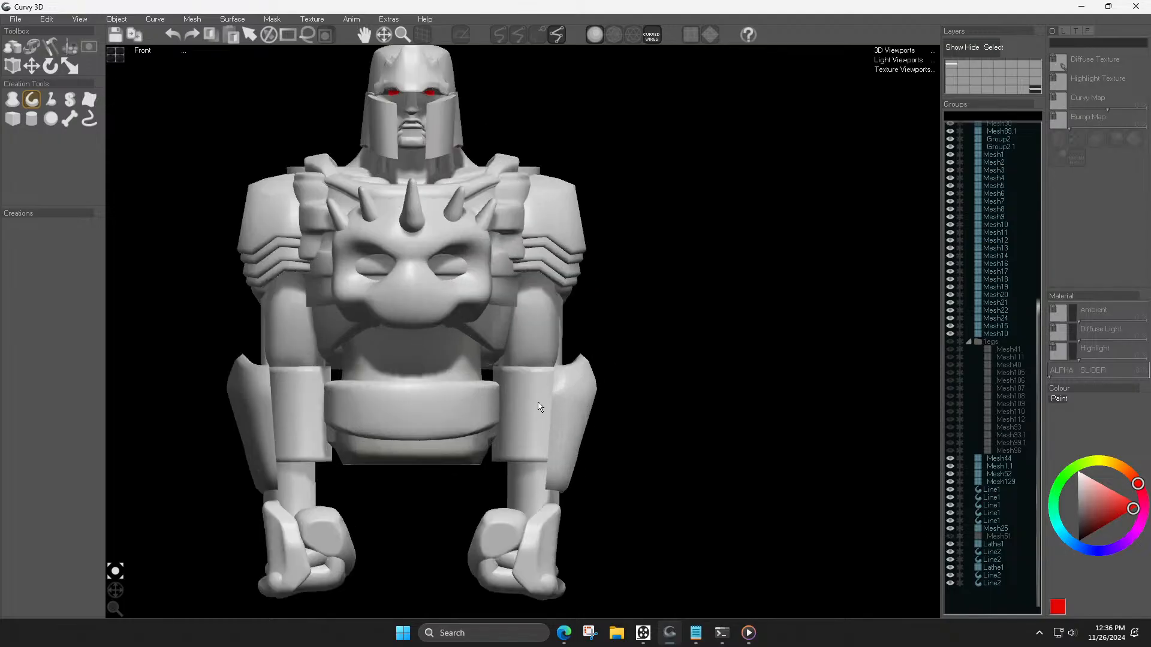
{"action": "left_click", "coordinate": [527, 419]}
{"action": "left_click", "coordinate": [617, 41]}
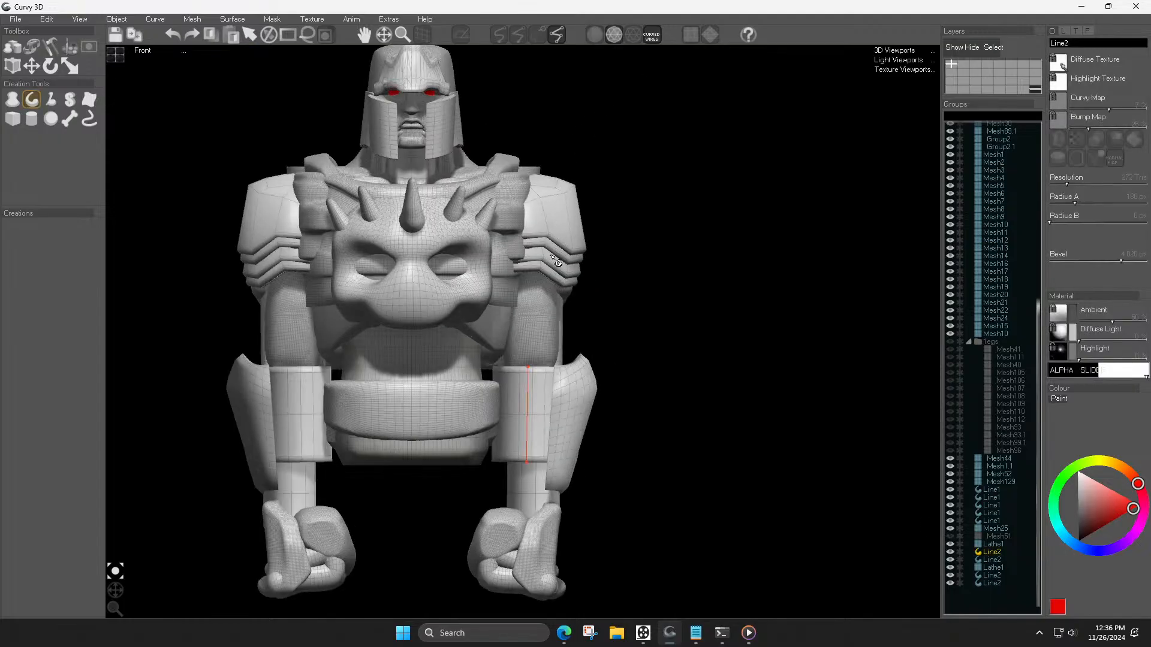
{"action": "left_click", "coordinate": [524, 427]}
{"action": "scroll", "coordinate": [525, 427], "scroll_direction": "up", "scroll_amount": 3}
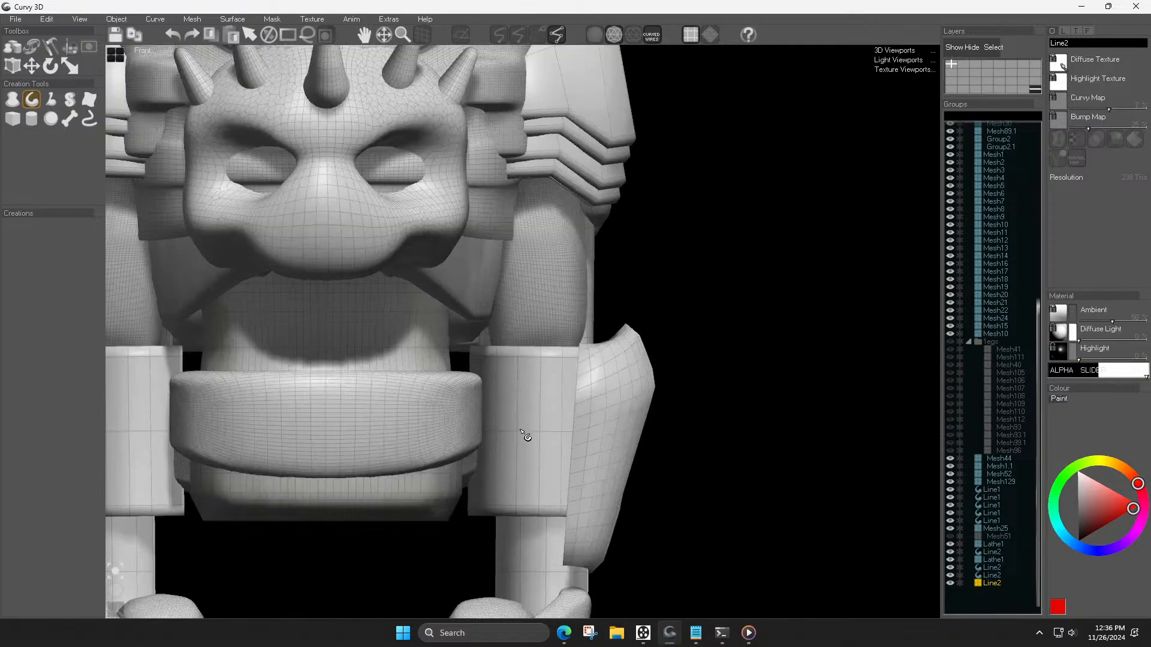
Step: Widen the cuff's middle section, then stretch its lower end down toward the wrist and taper it
{"action": "mouse_move", "coordinate": [434, 352]}
{"action": "left_mouse_down"}
{"action": "mouse_move", "coordinate": [644, 459]}
{"action": "mouse_move", "coordinate": [699, 508]}
{"action": "left_mouse_up"}
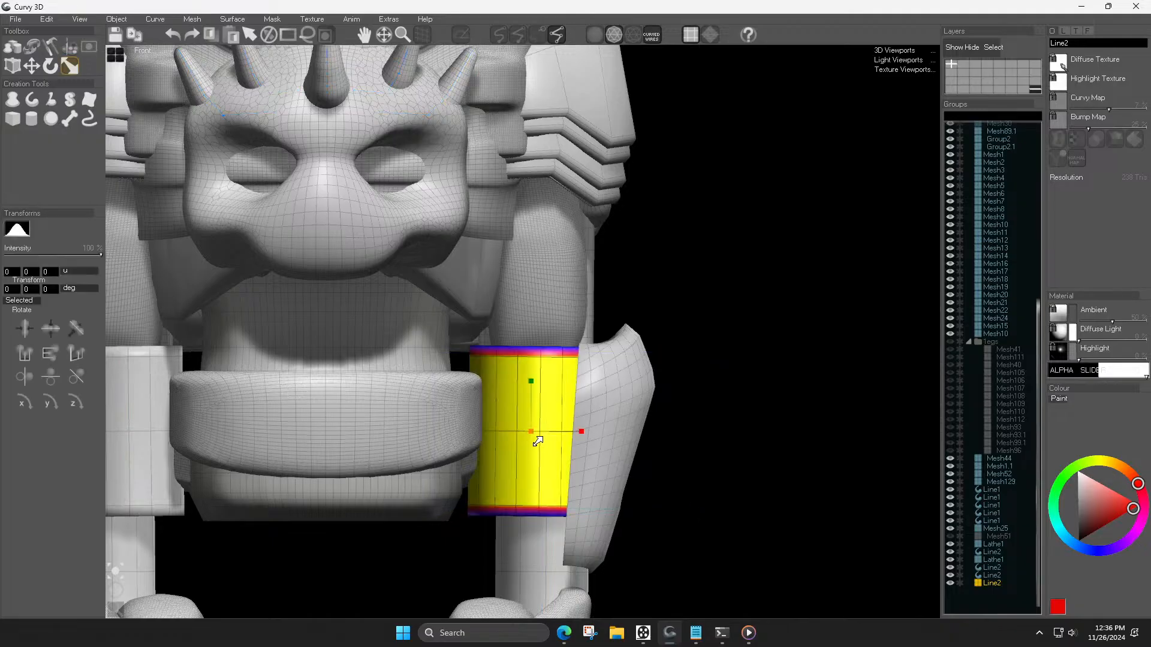
{"action": "left_click_drag", "start_coordinate": [535, 436], "coordinate": [549, 430]}
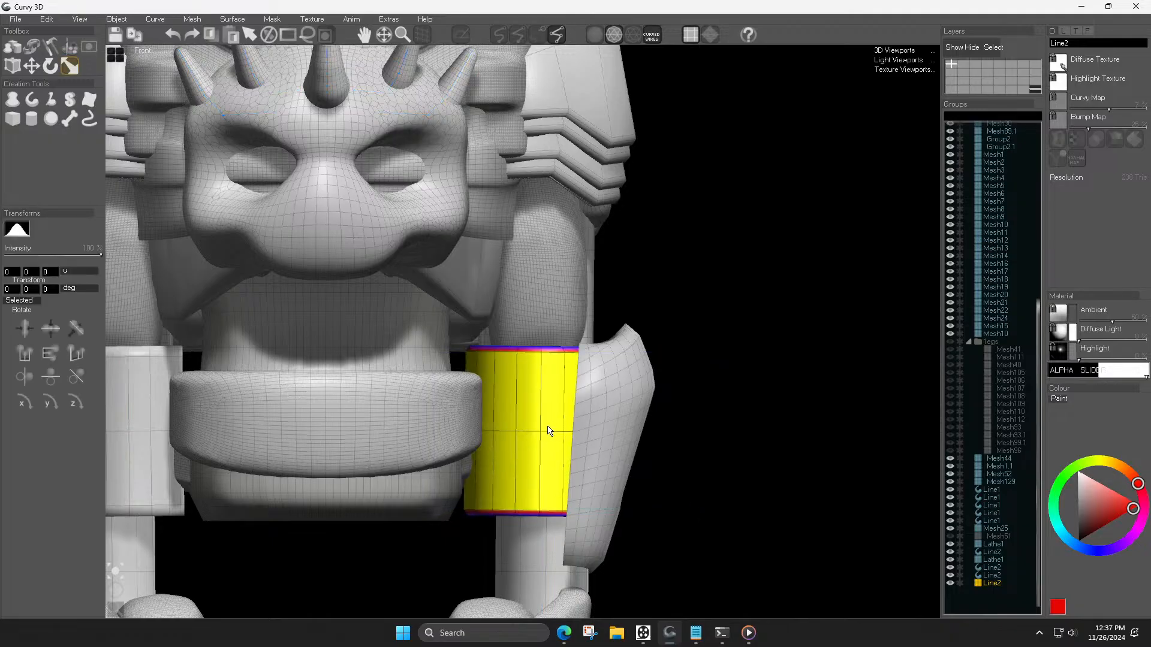
{"action": "key", "text": "Escape"}
{"action": "left_click_drag", "start_coordinate": [449, 513], "coordinate": [779, 583]}
{"action": "key", "text": "w"}
{"action": "left_click_drag", "start_coordinate": [576, 596], "coordinate": [577, 627]}
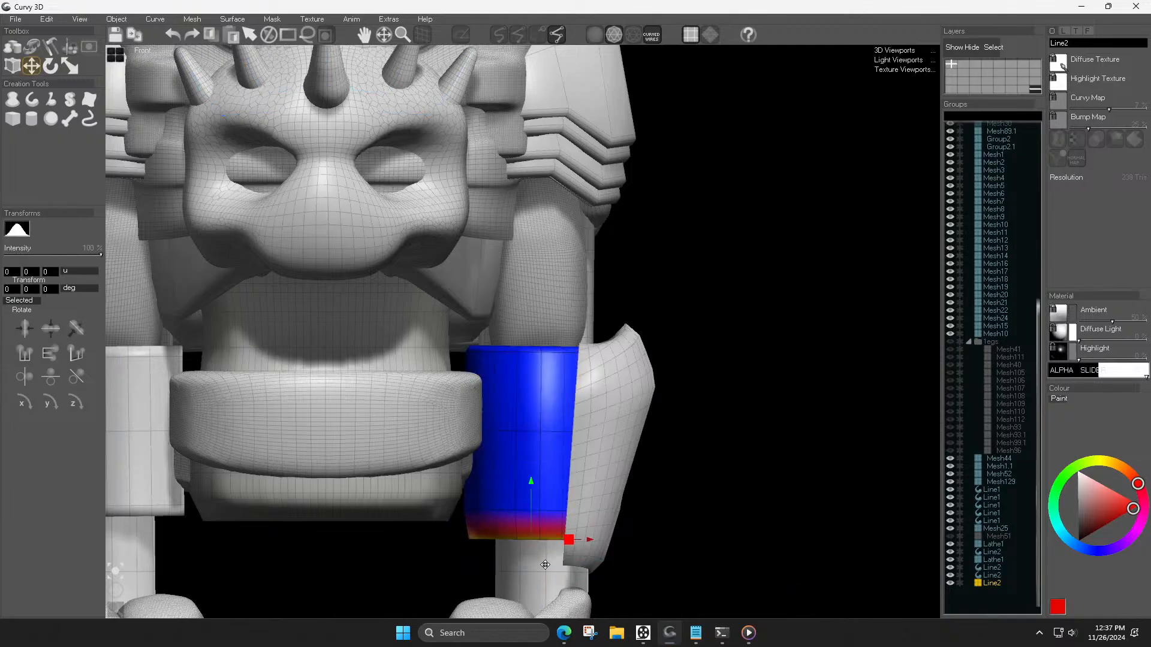
{"action": "key", "text": "r"}
{"action": "left_click_drag", "start_coordinate": [530, 569], "coordinate": [595, 566]}
{"action": "key", "text": "w"}
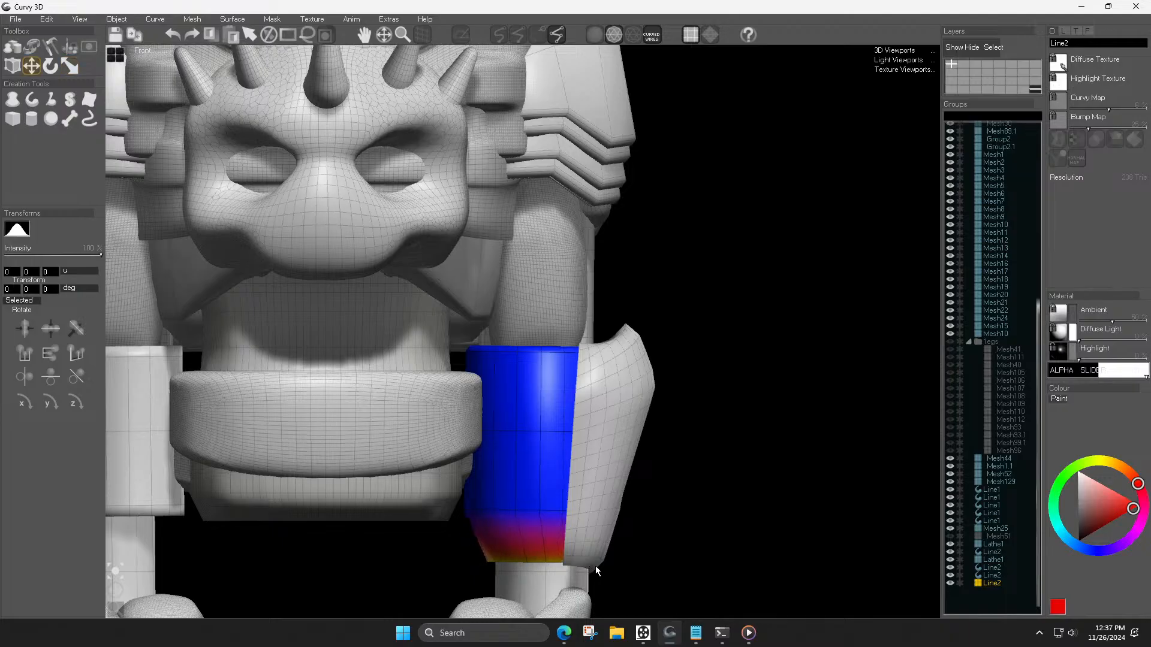
{"action": "key", "text": "Escape"}
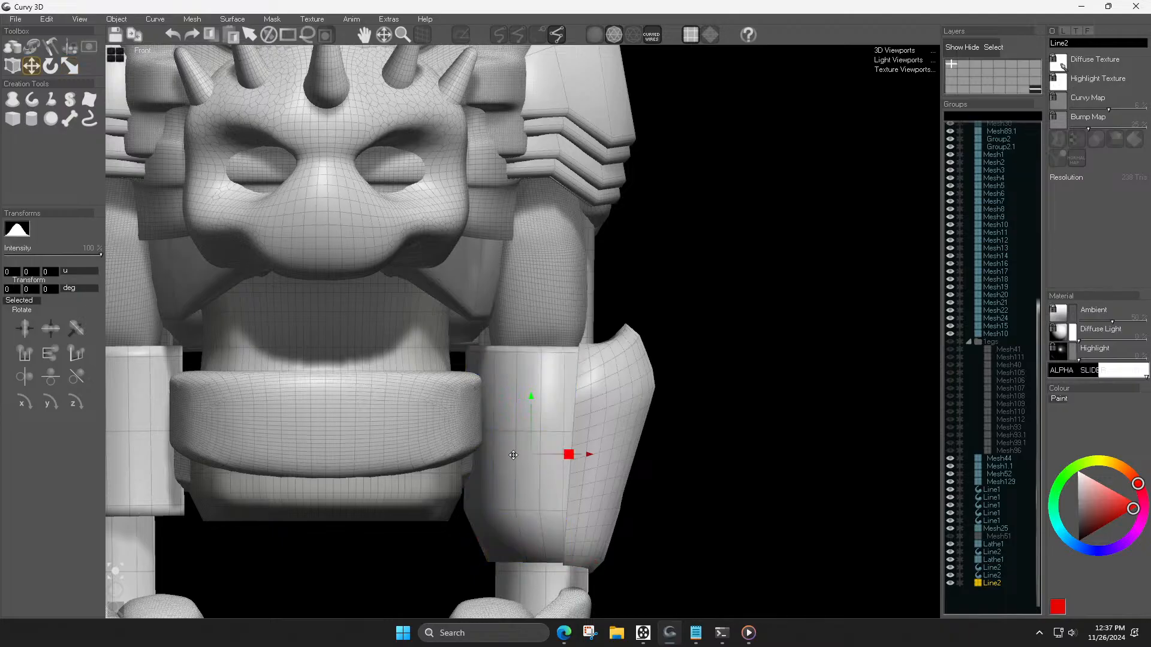
Step: Delete the opposite arm's old cuff and adjust the height of the edited cuff's upper rim
{"action": "scroll", "coordinate": [522, 414], "scroll_direction": "down", "scroll_amount": 4}
{"action": "middle_click_drag", "start_coordinate": [526, 411], "coordinate": [548, 371]}
{"action": "key", "text": "Delete"}
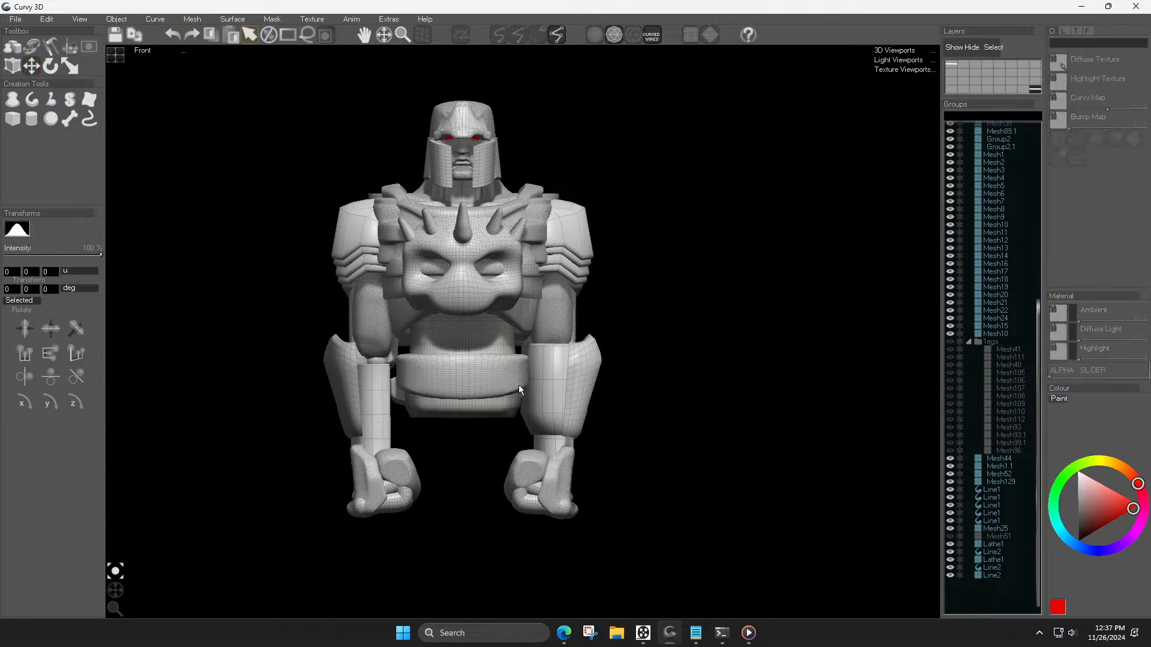
{"action": "key", "text": "ctrl+z"}
{"action": "scroll", "coordinate": [545, 397], "scroll_direction": "up", "scroll_amount": 4}
{"action": "key", "text": "ctrl+z"}
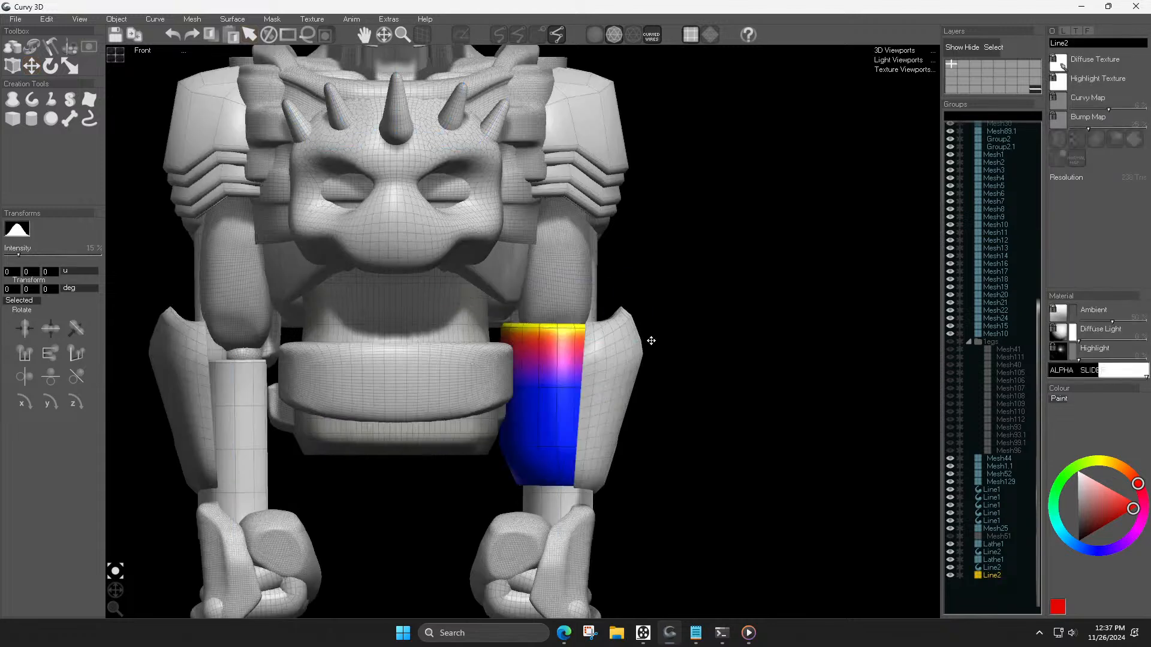
{"action": "left_click_drag", "start_coordinate": [561, 273], "coordinate": [550, 283]}
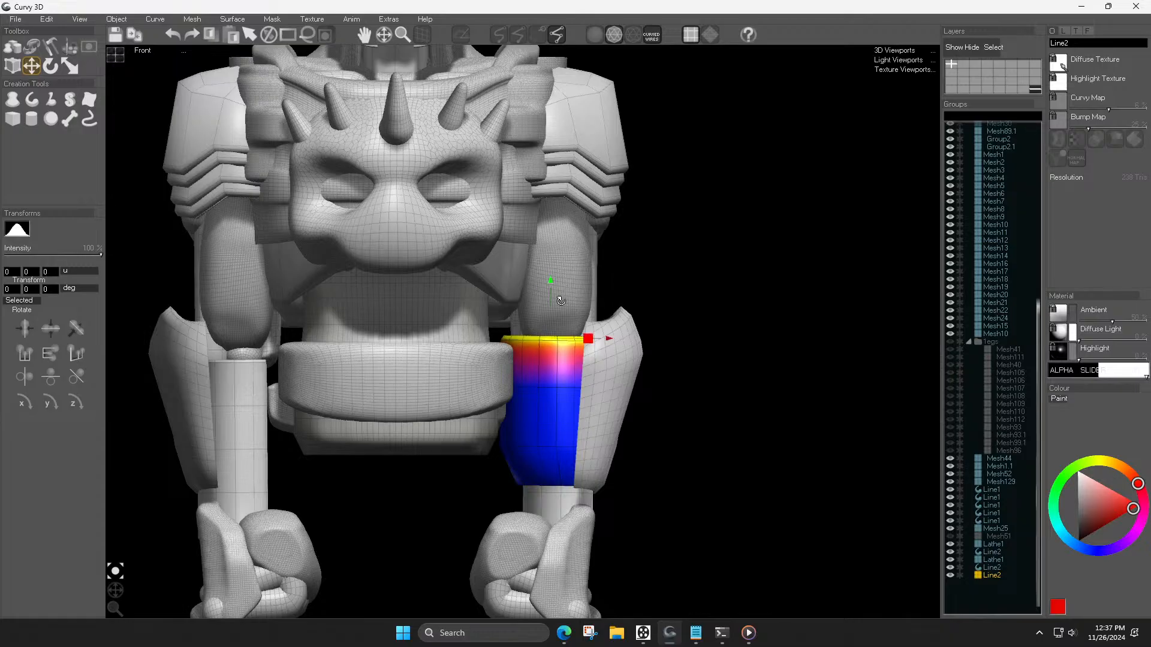
Step: Mirror the edited cuff onto the opposite arm and hide the wireframe to show the smooth shaded robot
{"action": "left_click", "coordinate": [570, 373]}
{"action": "key", "text": "r"}
{"action": "key", "text": "m"}
{"action": "key", "text": "Escape"}
{"action": "scroll", "coordinate": [365, 351], "scroll_direction": "down", "scroll_amount": 5}
{"action": "middle_click_drag", "start_coordinate": [413, 335], "coordinate": [437, 325]}
{"action": "left_click", "coordinate": [594, 34]}
{"action": "mouse_move", "coordinate": [454, 417]}
{"action": "middle_mouse_down"}
{"action": "mouse_move", "coordinate": [522, 449]}
{"action": "mouse_move", "coordinate": [547, 416]}
{"action": "middle_mouse_up"}
{"action": "scroll", "coordinate": [564, 426], "scroll_direction": "up", "scroll_amount": 3}
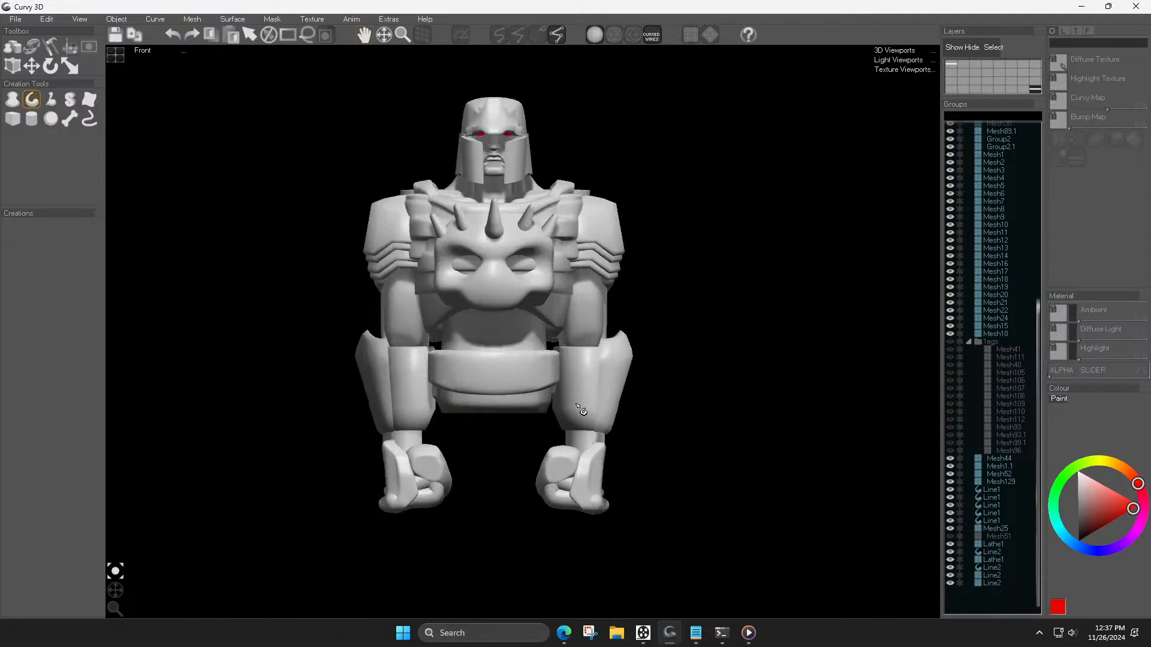
Step: Raise the forearm shell and the cuff slightly toward the elbow
{"action": "left_click", "coordinate": [576, 415]}
{"action": "key", "text": "t"}
{"action": "scroll", "coordinate": [597, 355], "scroll_direction": "up", "scroll_amount": 2}
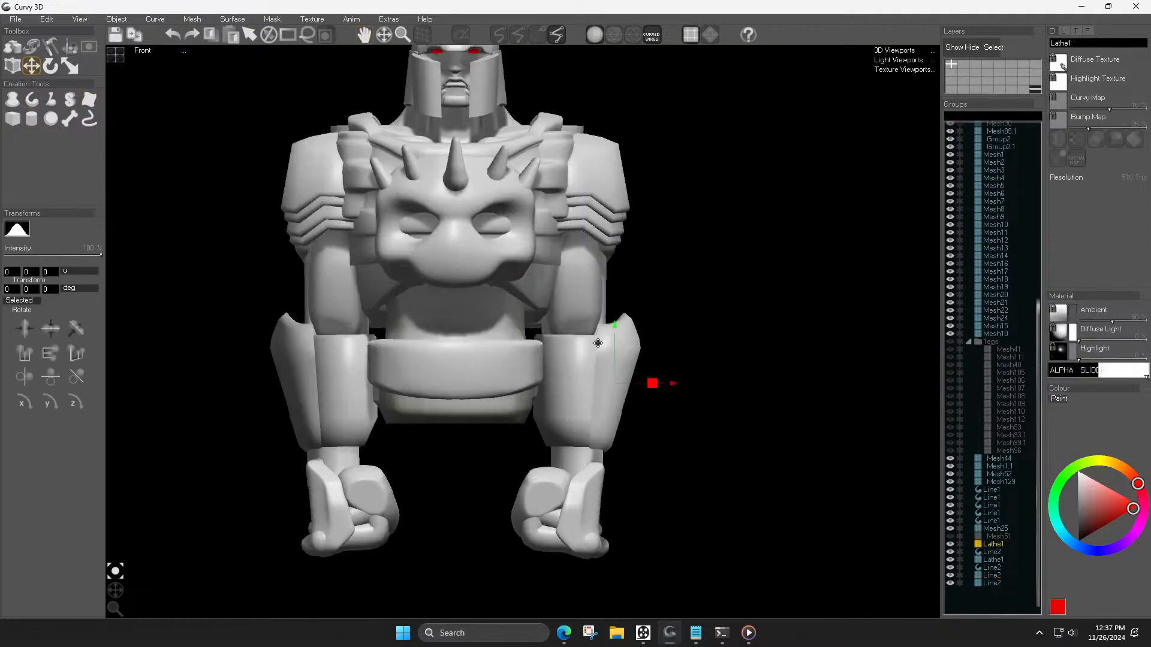
{"action": "mouse_move", "coordinate": [615, 332]}
{"action": "left_mouse_down"}
{"action": "mouse_move", "coordinate": [616, 342]}
{"action": "mouse_move", "coordinate": [615, 332]}
{"action": "left_mouse_up"}
{"action": "left_click", "coordinate": [578, 362], "text": "shift"}
{"action": "key", "text": "t"}
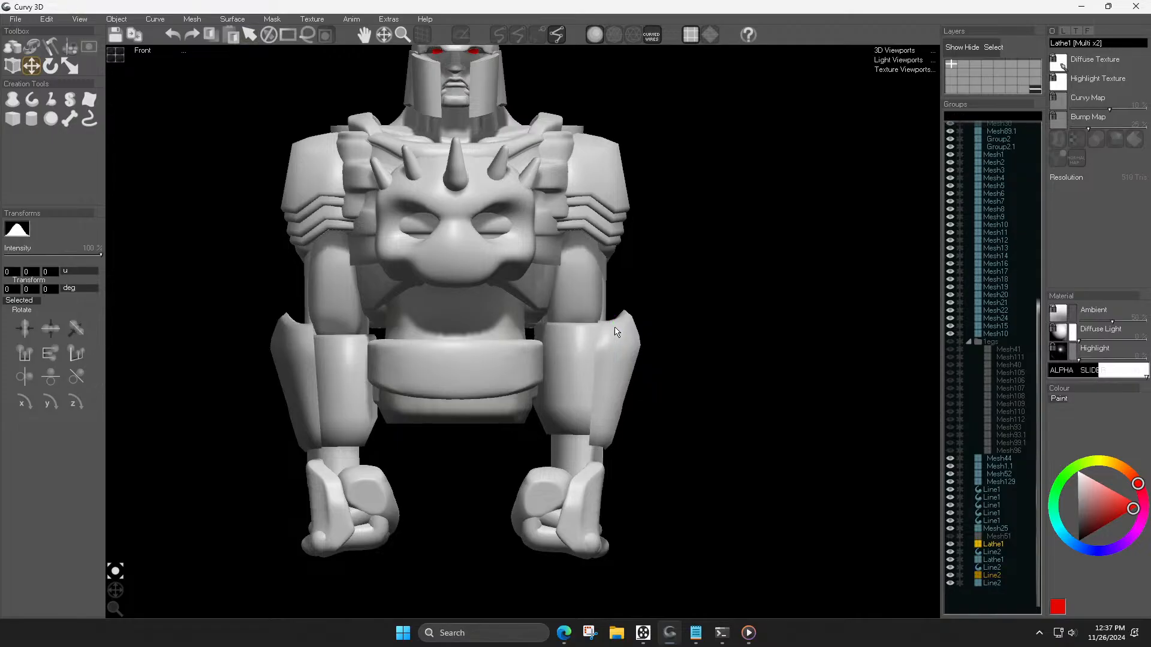
Step: Replace the opposite arm's cuff and shell with mirrored copies of the raised pieces
{"action": "left_click", "coordinate": [352, 393]}
{"action": "key", "text": "Delete"}
{"action": "left_click", "coordinate": [304, 396]}
{"action": "key", "text": "Delete"}
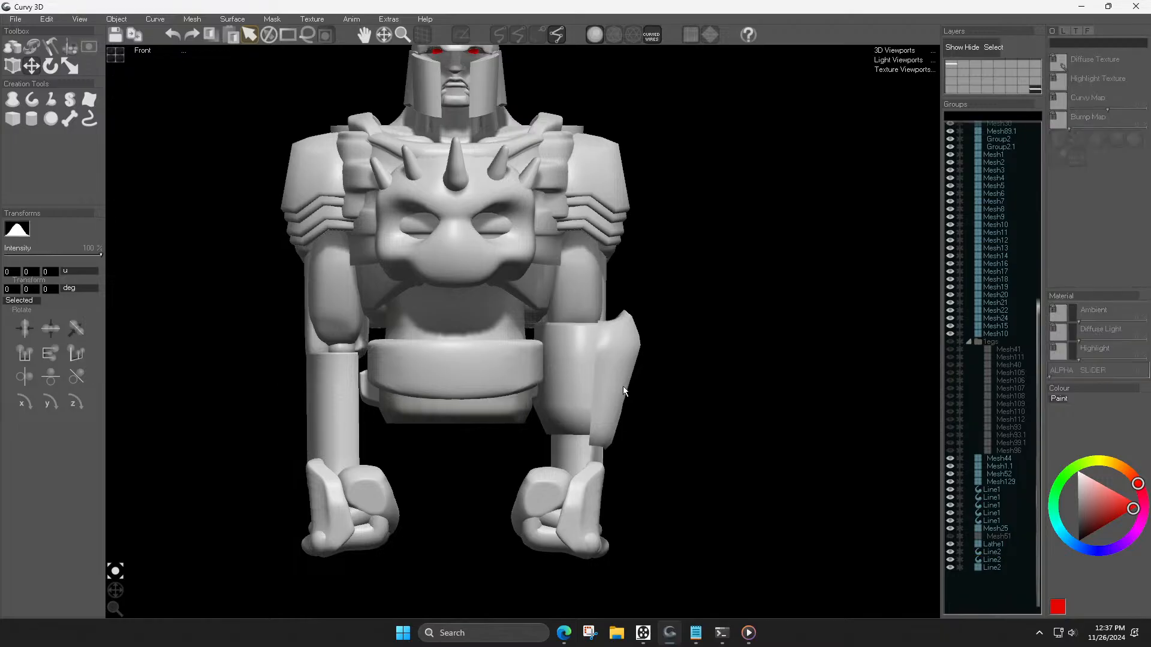
{"action": "left_click", "coordinate": [588, 378]}
{"action": "left_click", "coordinate": [604, 377], "text": "shift"}
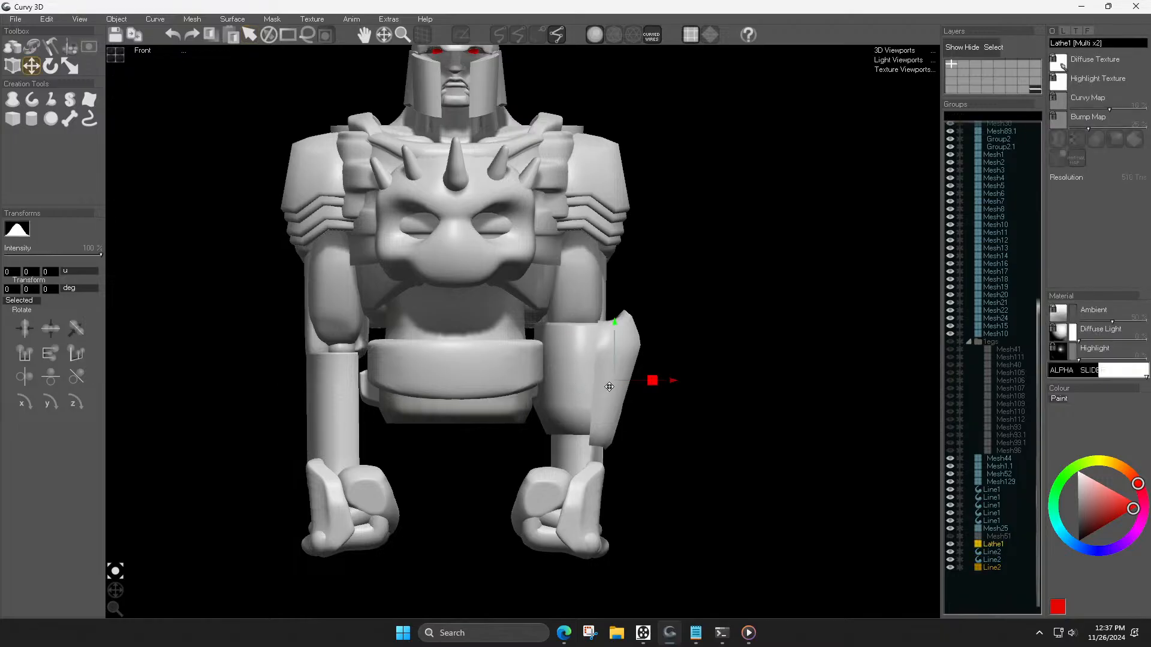
{"action": "key", "text": "ctrl+z"}
{"action": "key", "text": "ctrl+z"}
{"action": "scroll", "coordinate": [483, 414], "scroll_direction": "down", "scroll_amount": 5}
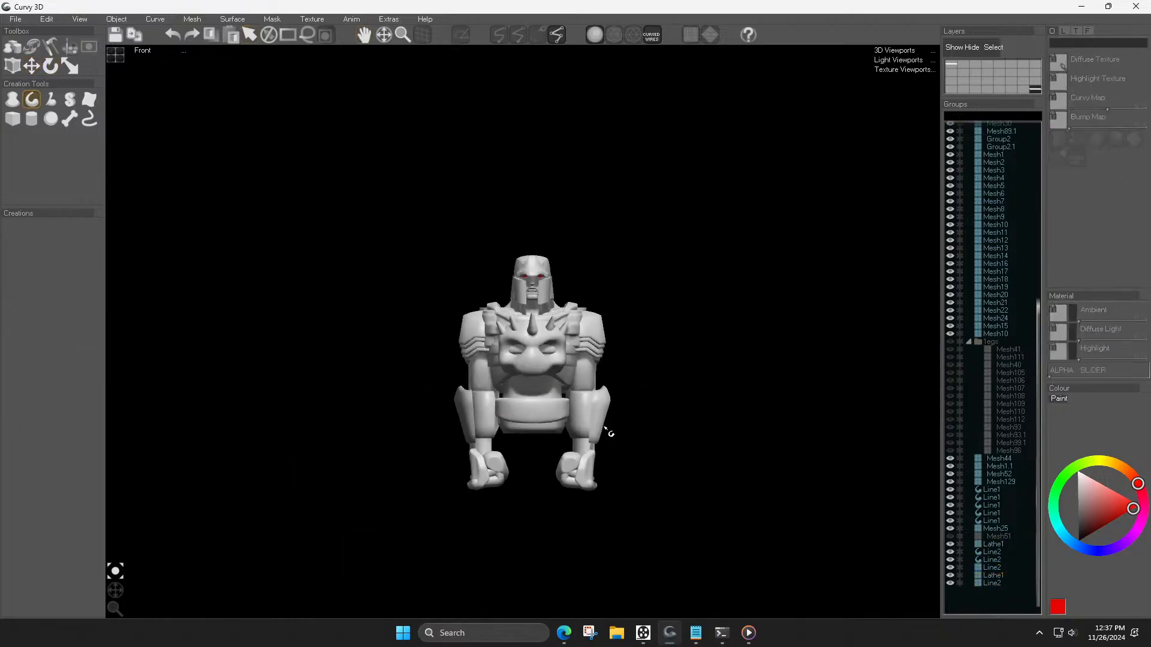
Step: Shift the forearm shell and cuff slightly to refine their fit on the arm
{"action": "scroll", "coordinate": [609, 431], "scroll_direction": "up", "scroll_amount": 5}
{"action": "left_click", "coordinate": [575, 405]}
{"action": "left_click", "coordinate": [603, 397], "text": "shift"}
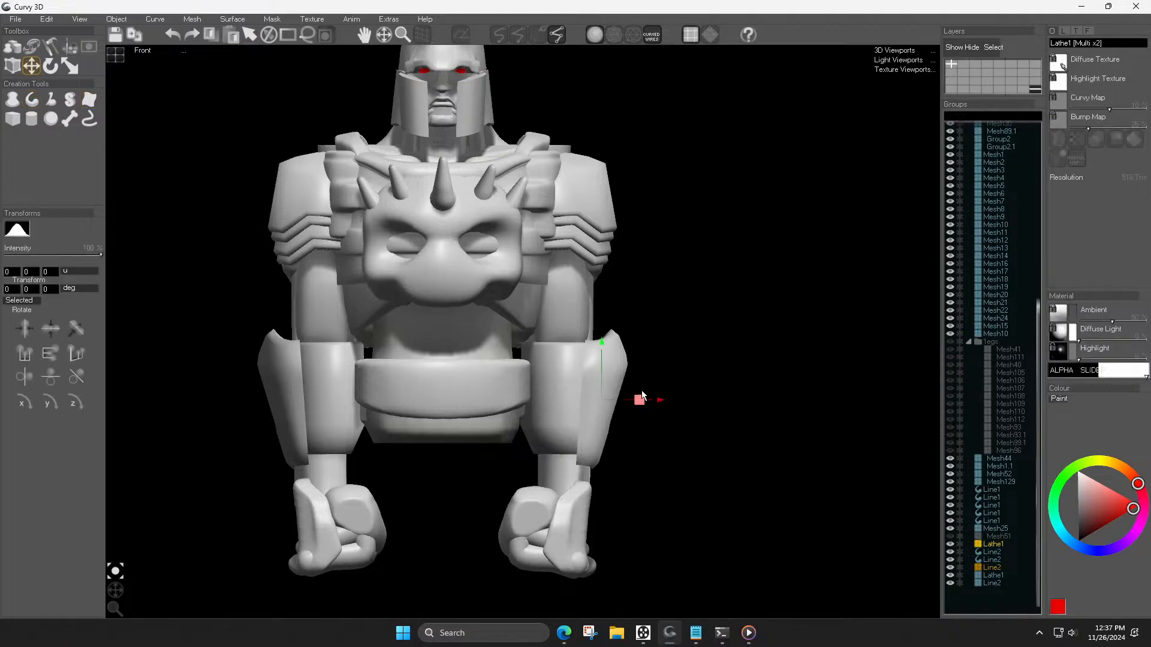
{"action": "left_click_drag", "start_coordinate": [642, 400], "coordinate": [640, 391]}
{"action": "key", "text": "Escape"}
{"action": "left_click", "coordinate": [617, 393]}
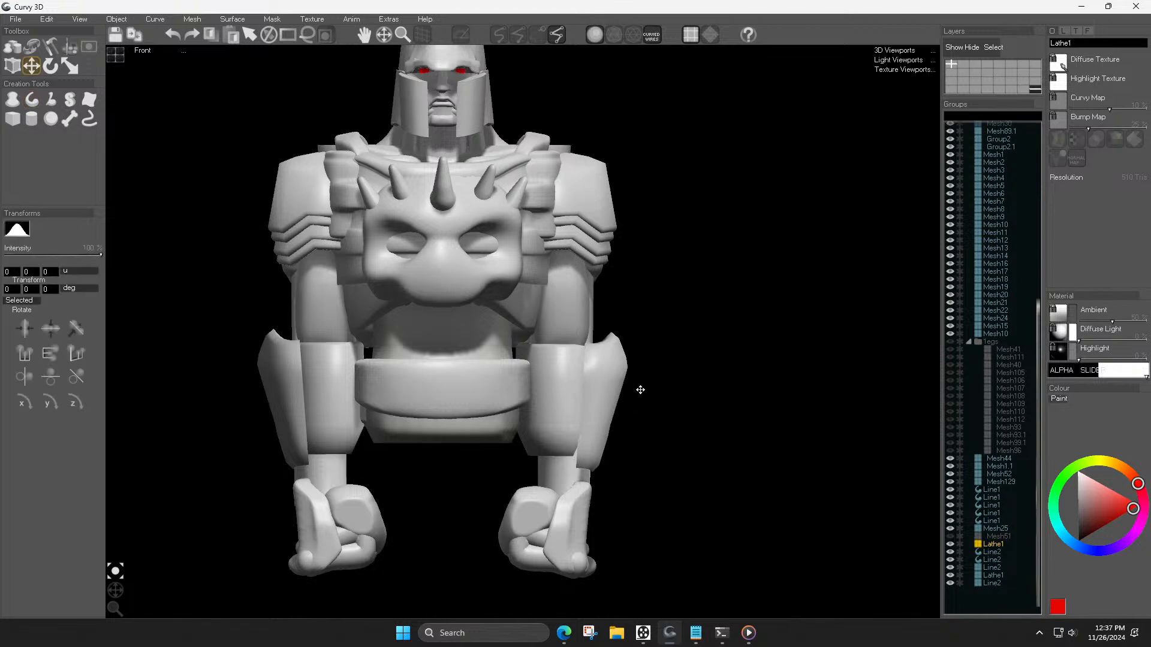
Step: Delete the opposite arm's cuff and shell again and mirror the readjusted pair onto that arm
{"action": "left_click", "coordinate": [310, 394]}
{"action": "key", "text": "Delete"}
{"action": "left_click", "coordinate": [293, 396]}
{"action": "key", "text": "Delete"}
{"action": "left_click", "coordinate": [566, 403]}
{"action": "left_click", "coordinate": [602, 403], "text": "shift"}
{"action": "key", "text": "r"}
{"action": "key", "text": "m"}
{"action": "key", "text": "Escape"}
{"action": "scroll", "coordinate": [595, 416], "scroll_direction": "down", "scroll_amount": 4}
{"action": "middle_click_drag", "start_coordinate": [577, 436], "coordinate": [595, 416]}
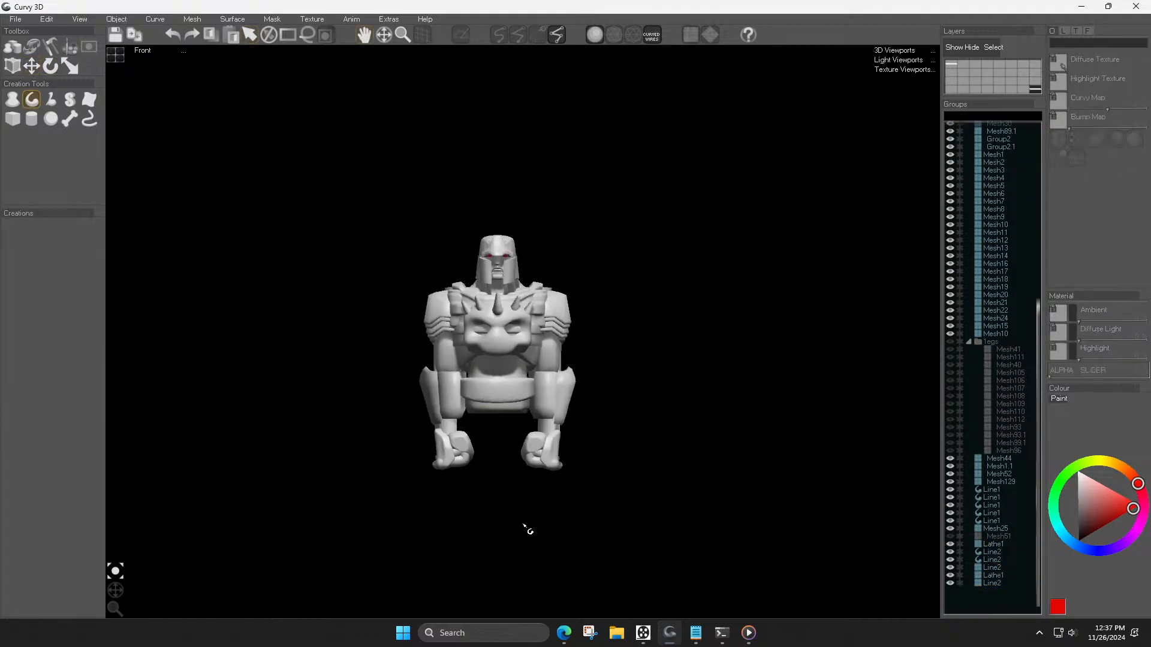
Step: Try placing a duplicate of the cuff beside the arm and rotating it, then undo both changes
{"action": "left_click_drag", "start_coordinate": [113, 592], "coordinate": [491, 591]}
{"action": "scroll", "coordinate": [533, 408], "scroll_direction": "up", "scroll_amount": 5}
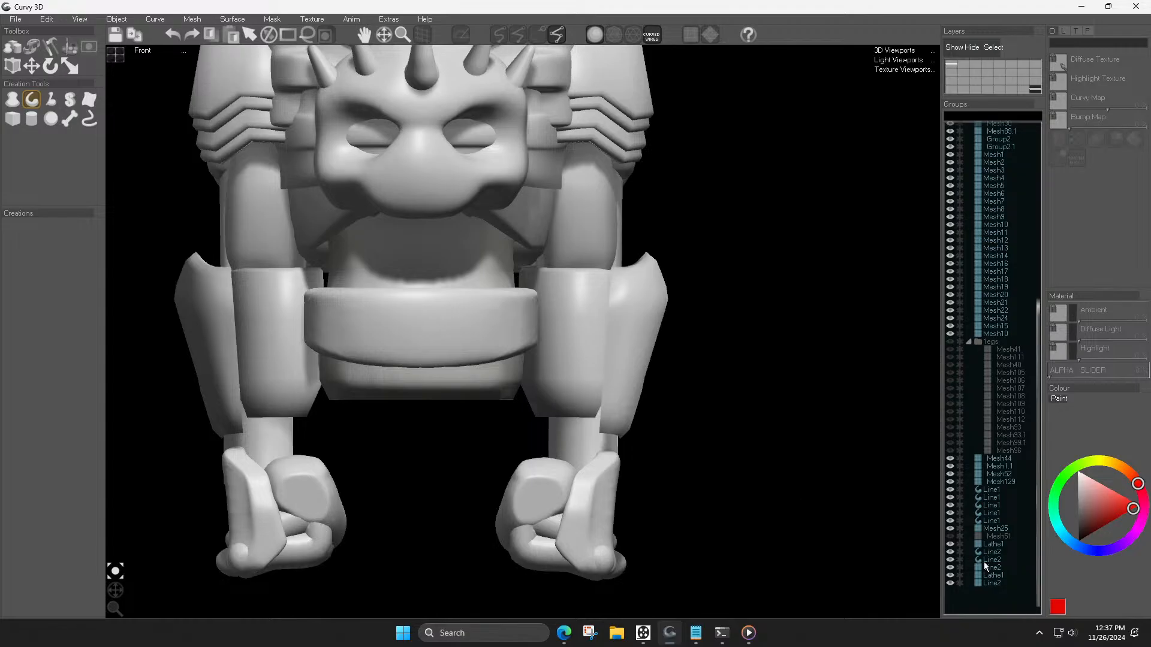
{"action": "left_click", "coordinate": [604, 378]}
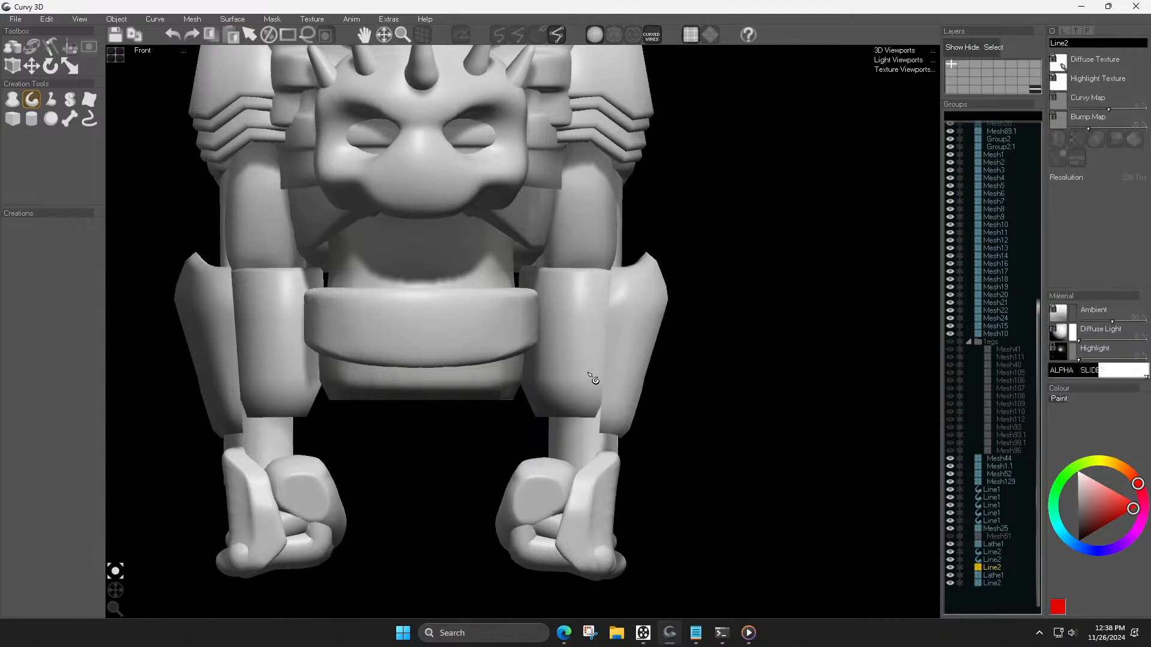
{"action": "key", "text": "w"}
{"action": "left_click_drag", "start_coordinate": [600, 381], "coordinate": [810, 385], "text": "ctrl"}
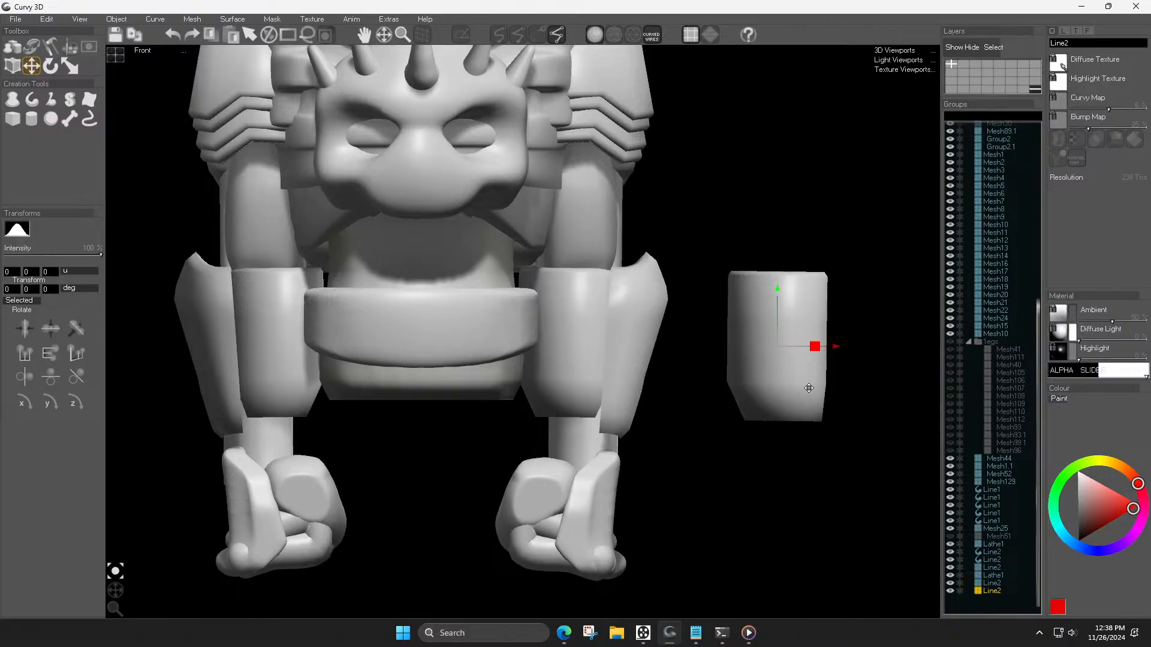
{"action": "key", "text": "e"}
{"action": "left_click_drag", "start_coordinate": [781, 305], "coordinate": [813, 291]}
{"action": "key", "text": "ctrl+z"}
{"action": "key", "text": "ctrl+z"}
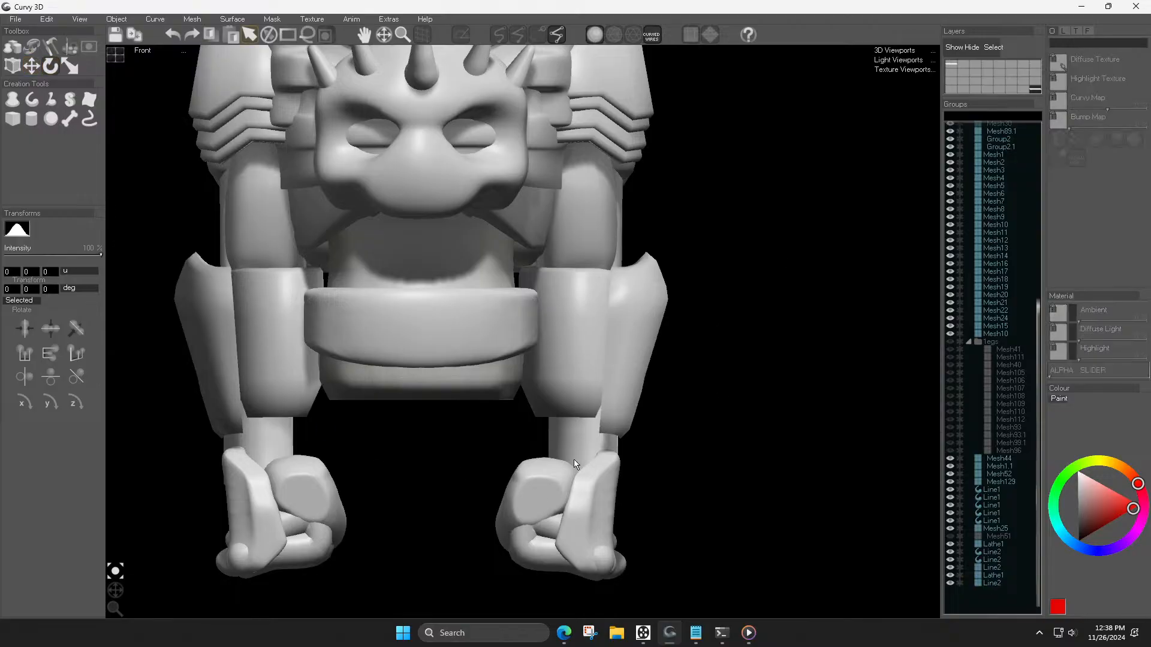
Step: Duplicate the narrow wrist tube inside the cuff and increase the copy's Radius A
{"action": "key", "text": "w"}
{"action": "left_click", "coordinate": [589, 442], "text": "ctrl"}
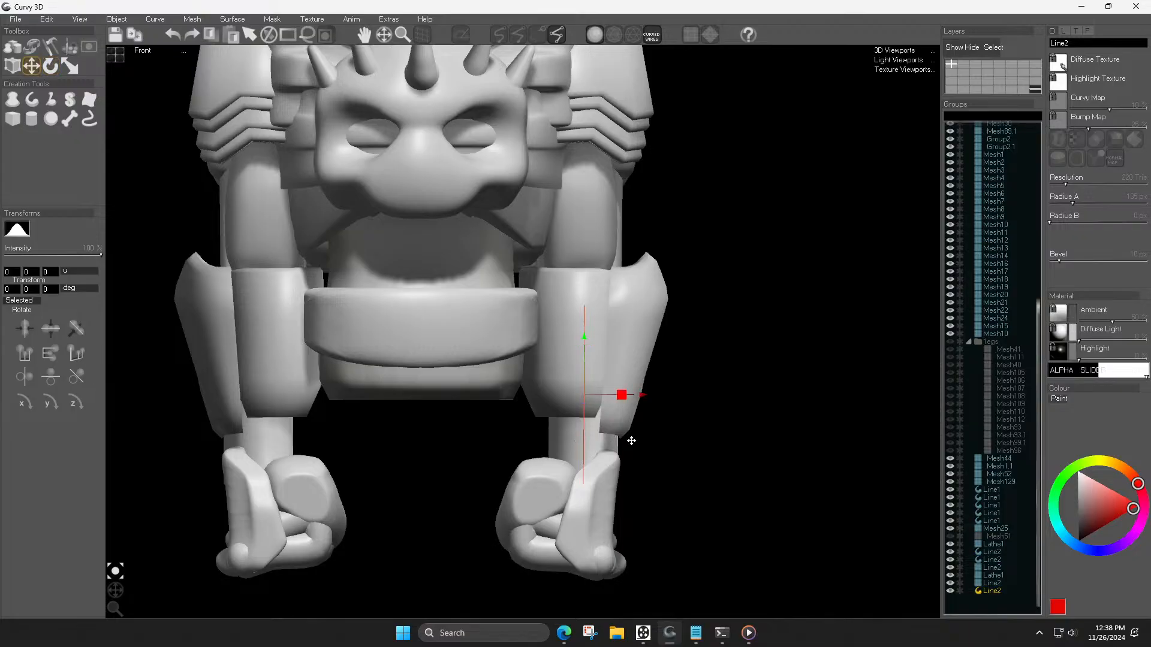
{"action": "left_click_drag", "start_coordinate": [616, 438], "coordinate": [853, 391]}
{"action": "left_click_drag", "start_coordinate": [1073, 203], "coordinate": [1077, 204]}
Step: Scale the duplicated tube down into a short wrist band and position it between the cuff and the hand
{"action": "key", "text": "r"}
{"action": "left_click_drag", "start_coordinate": [758, 340], "coordinate": [597, 446]}
{"action": "key", "text": "w"}
{"action": "key", "text": "r"}
{"action": "left_click_drag", "start_coordinate": [583, 394], "coordinate": [579, 455]}
{"action": "key", "text": "w"}
{"action": "key", "text": "r"}
{"action": "left_click_drag", "start_coordinate": [576, 400], "coordinate": [579, 369]}
{"action": "key", "text": "w"}
{"action": "left_click_drag", "start_coordinate": [588, 437], "coordinate": [574, 475]}
{"action": "key", "text": "r"}
{"action": "key", "text": "ctrl+z"}
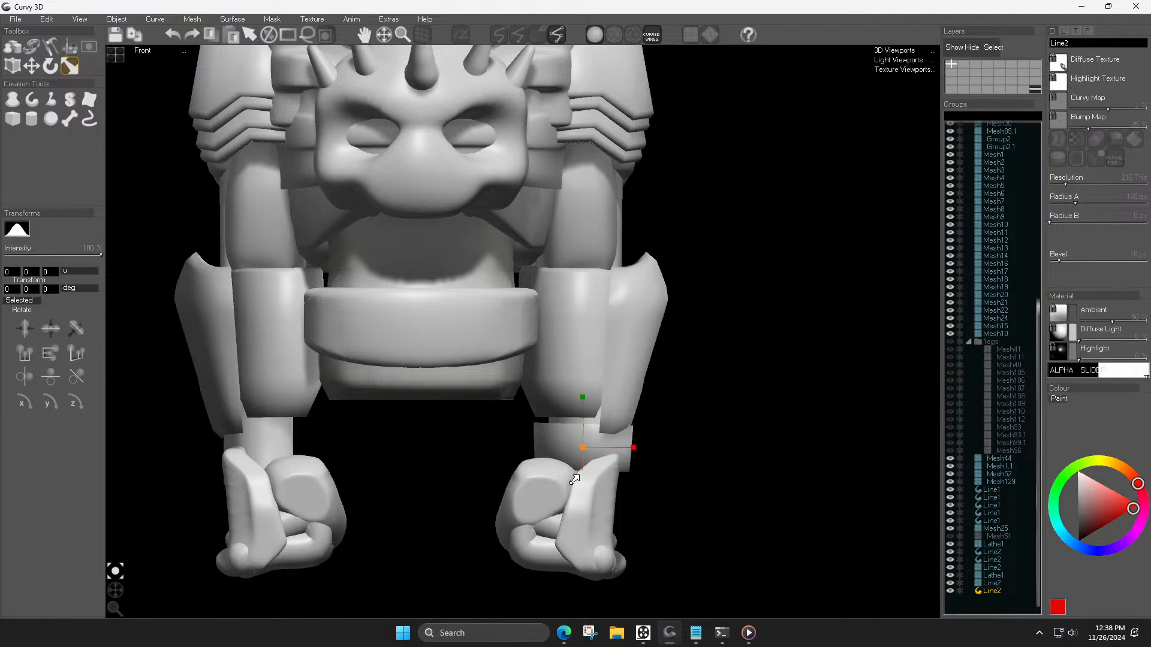
Step: Lower the wrist band from the side view and select the forearm shell above it
{"action": "middle_click_drag", "start_coordinate": [579, 448], "coordinate": [97, 560]}
{"action": "key", "text": "w"}
{"action": "left_click_drag", "start_coordinate": [560, 359], "coordinate": [550, 375]}
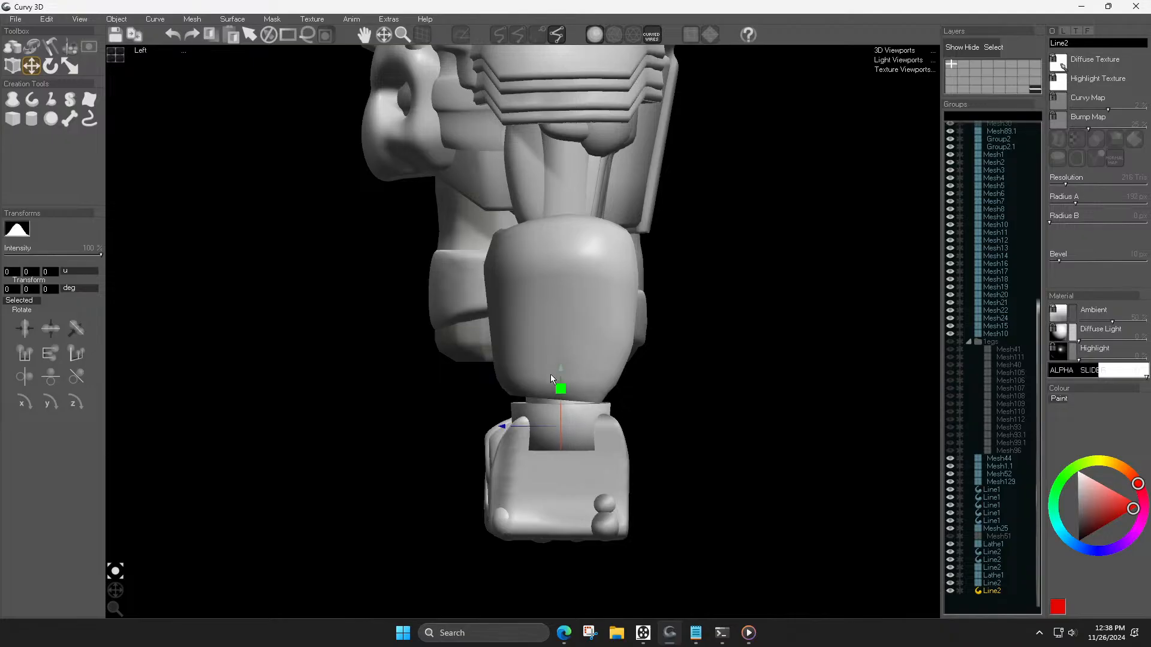
{"action": "left_click", "coordinate": [551, 374]}
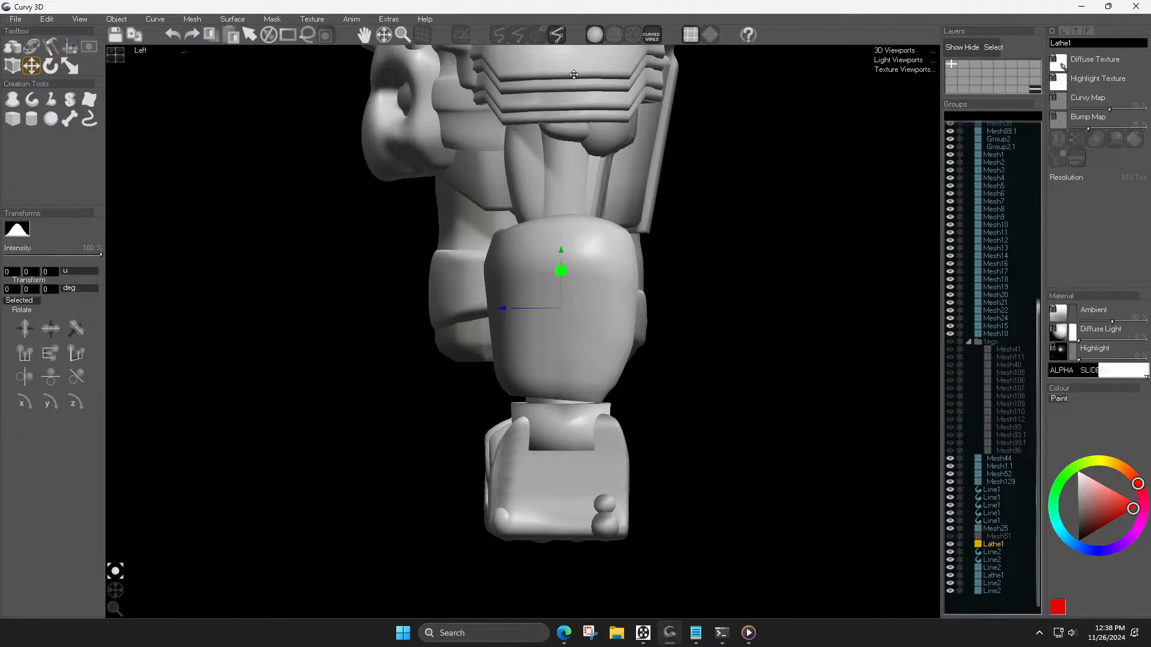
Step: Show the wireframe, isolate the forearm shell's lower rim, and rotate and lower it toward the wrist band
{"action": "left_click", "coordinate": [614, 36]}
{"action": "scroll", "coordinate": [456, 465], "scroll_direction": "up", "scroll_amount": 3}
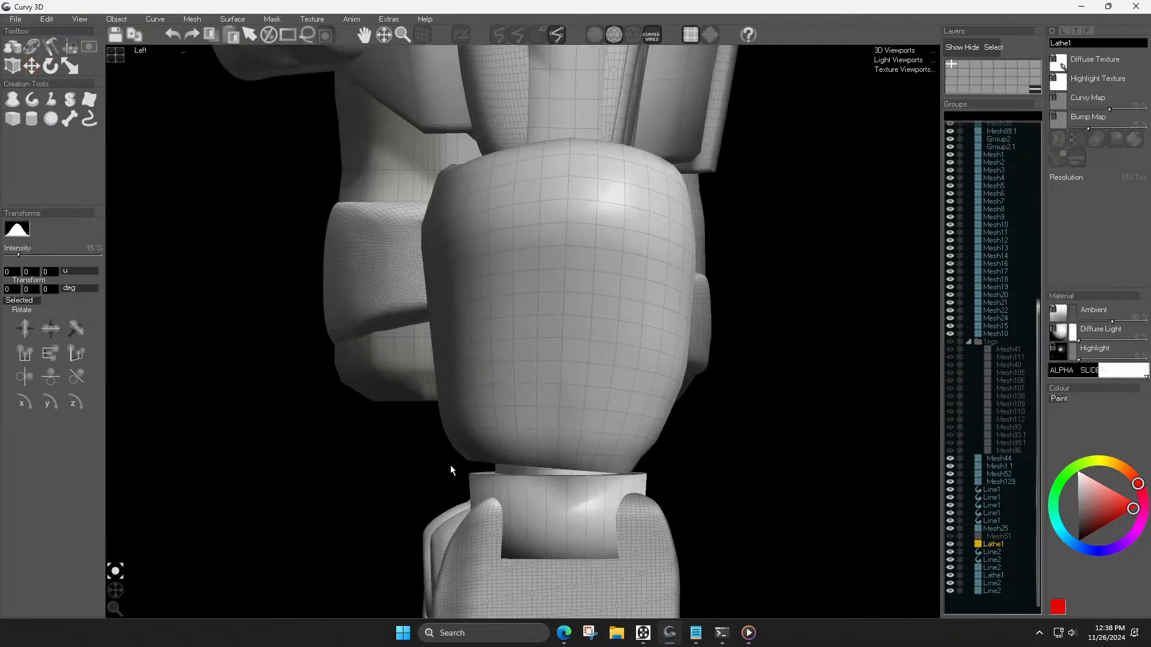
{"action": "left_click_drag", "start_coordinate": [448, 462], "coordinate": [727, 559]}
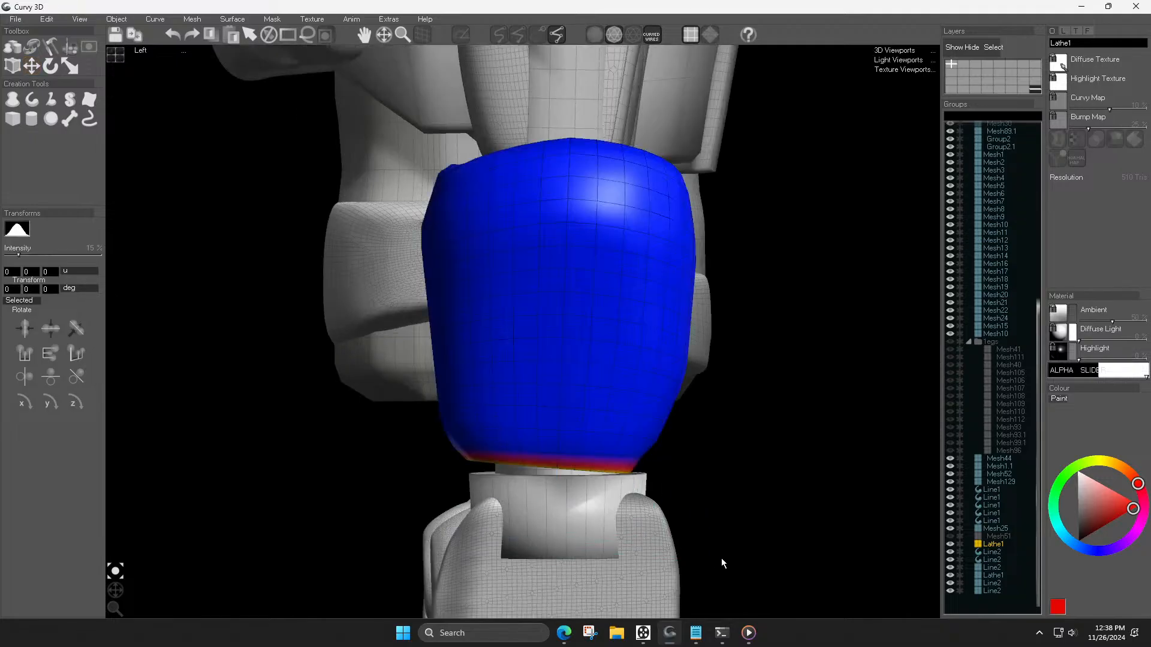
{"action": "left_click_drag", "start_coordinate": [548, 417], "coordinate": [541, 455]}
{"action": "key", "text": "w"}
{"action": "left_click_drag", "start_coordinate": [743, 492], "coordinate": [743, 497]}
{"action": "key", "text": "f"}
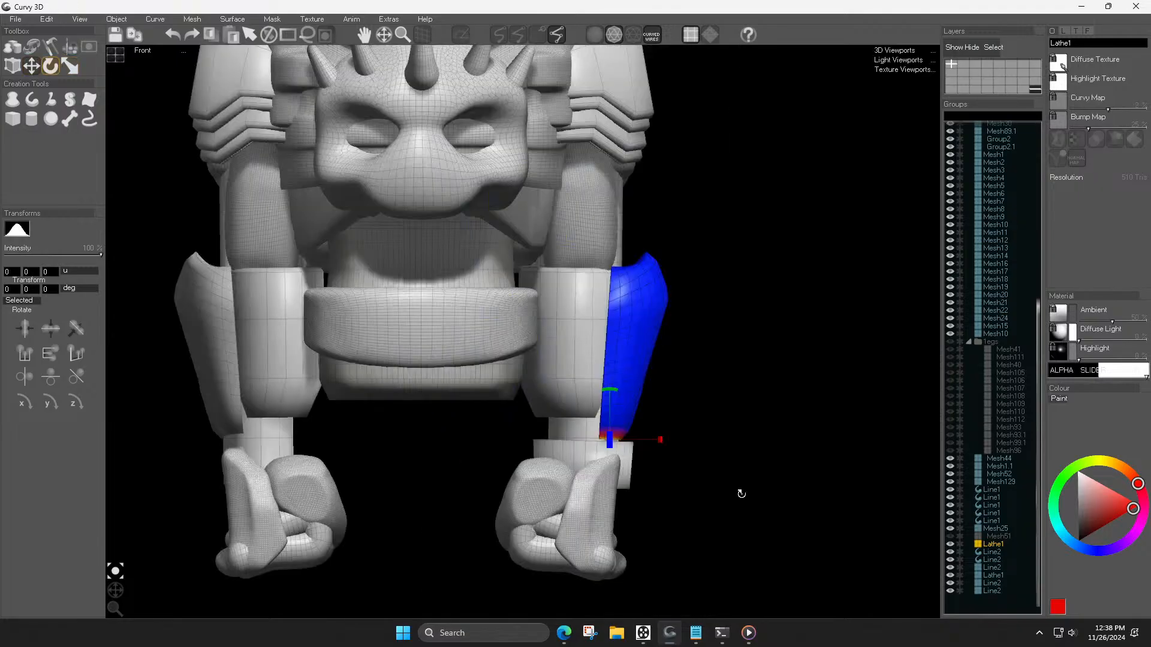
Step: Delete the opposite arm's shell, then raise the edited shell and the wrist band up against the cuff
{"action": "key", "text": "ctrl+d"}
{"action": "key", "text": "Delete"}
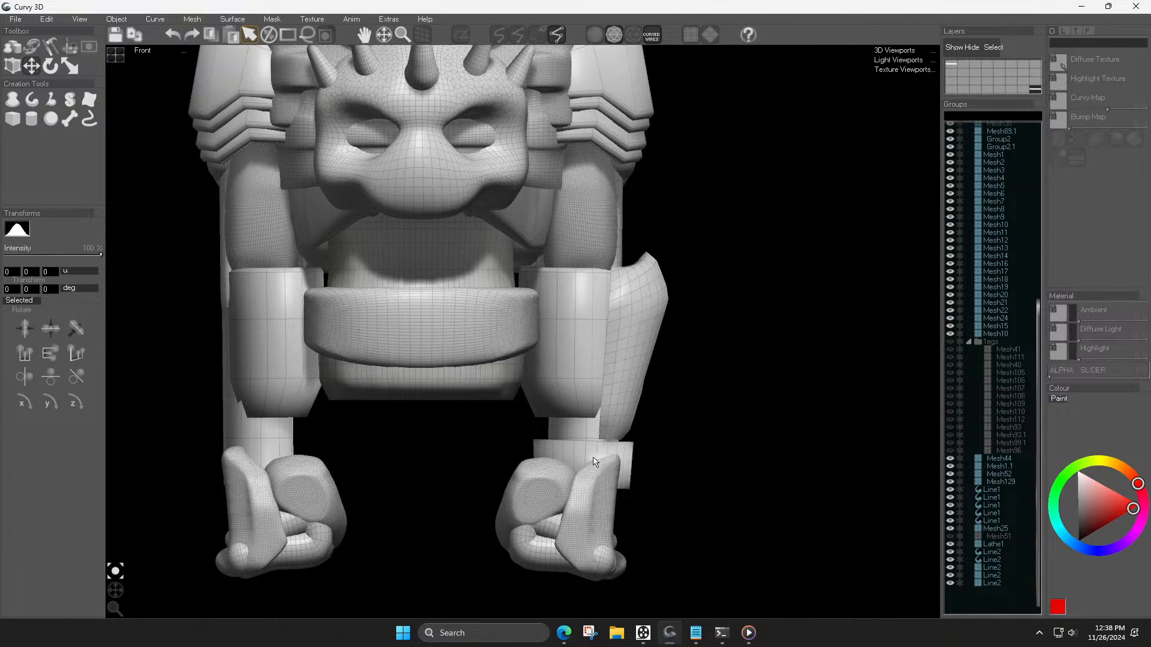
{"action": "left_click_drag", "start_coordinate": [624, 406], "coordinate": [624, 384]}
{"action": "key", "text": "t"}
{"action": "left_click_drag", "start_coordinate": [621, 458], "coordinate": [622, 438]}
Step: Delete the opposite arm's cuff and mirror the cuff, shell and wrist band together onto that arm
{"action": "left_click", "coordinate": [308, 367]}
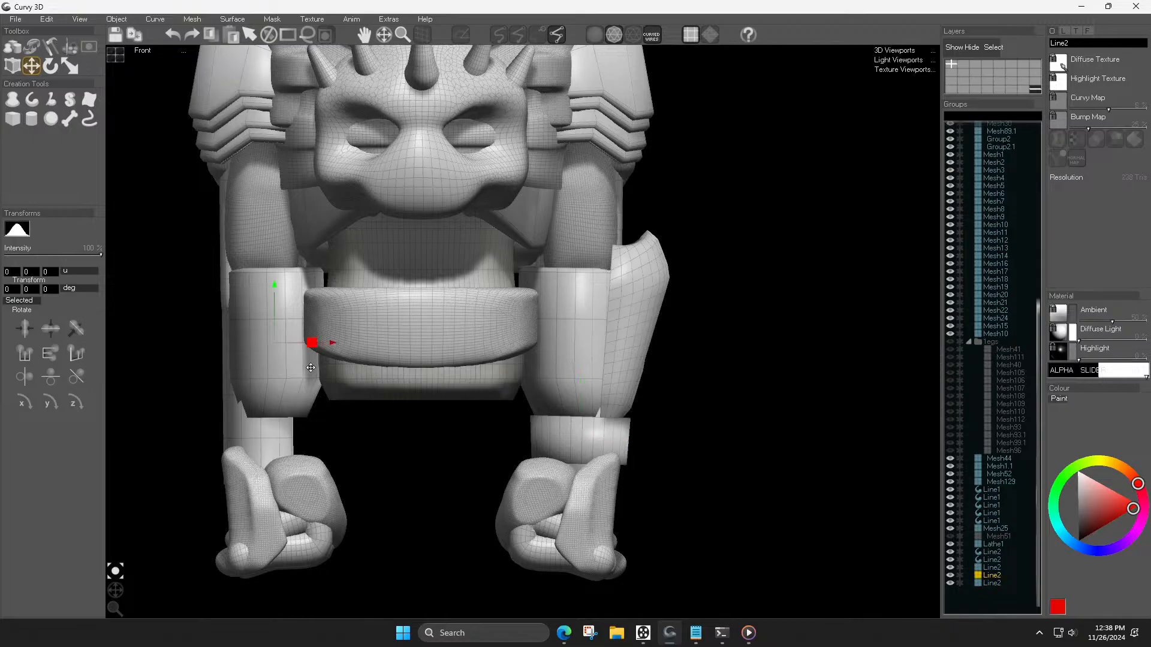
{"action": "key", "text": "Delete"}
{"action": "left_click", "coordinate": [606, 358]}
{"action": "left_click", "coordinate": [606, 358], "text": "shift"}
{"action": "left_click", "coordinate": [614, 437], "text": "shift"}
{"action": "key", "text": "r"}
{"action": "key", "text": "ctrl+m"}
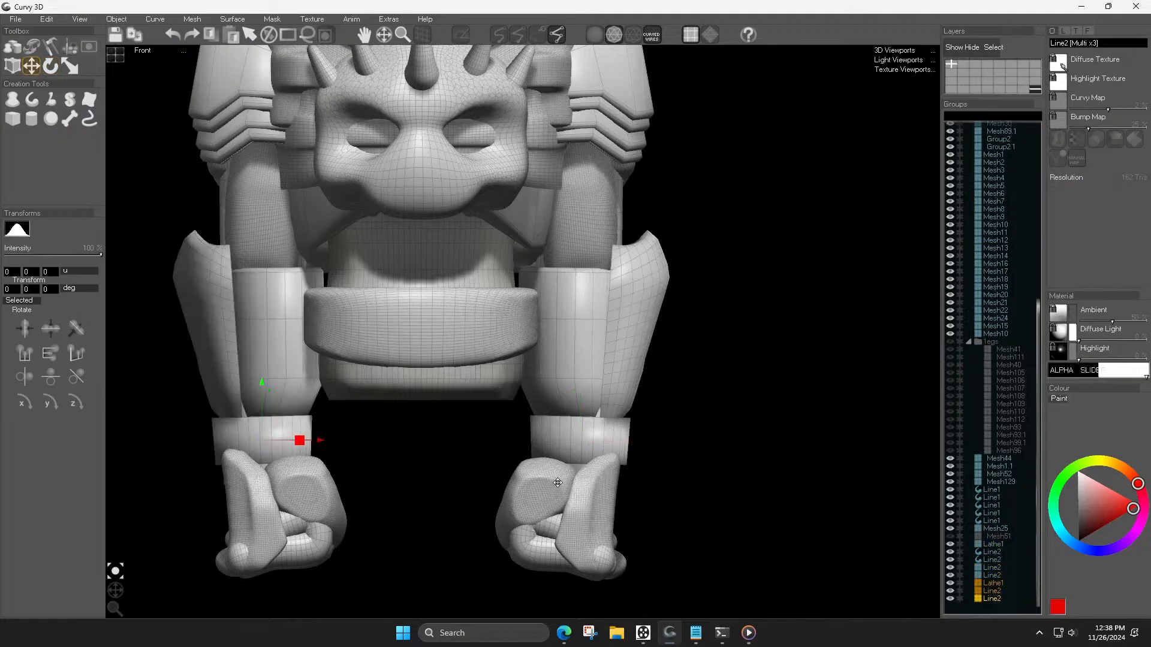
{"action": "left_click", "coordinate": [392, 429]}
{"action": "scroll", "coordinate": [483, 362], "scroll_direction": "down", "scroll_amount": 5}
{"action": "middle_click_drag", "start_coordinate": [483, 362], "coordinate": [519, 443]}
{"action": "scroll", "coordinate": [522, 444], "scroll_direction": "up", "scroll_amount": 2}
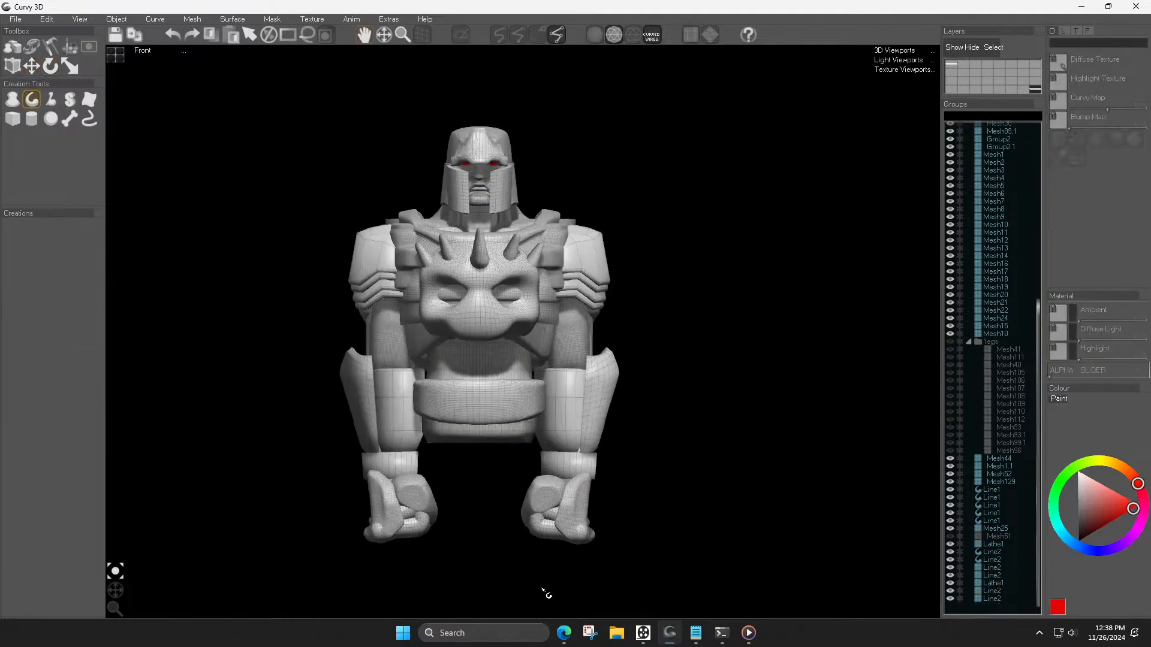
Step: Replace one arm's forearm shell with a mirrored copy of the other arm's shell
{"action": "mouse_move", "coordinate": [111, 588]}
{"action": "left_mouse_down"}
{"action": "mouse_move", "coordinate": [122, 596]}
{"action": "mouse_move", "coordinate": [112, 586]}
{"action": "left_mouse_up"}
{"action": "key", "text": "l"}
{"action": "left_click", "coordinate": [562, 286]}
{"action": "key", "text": "f"}
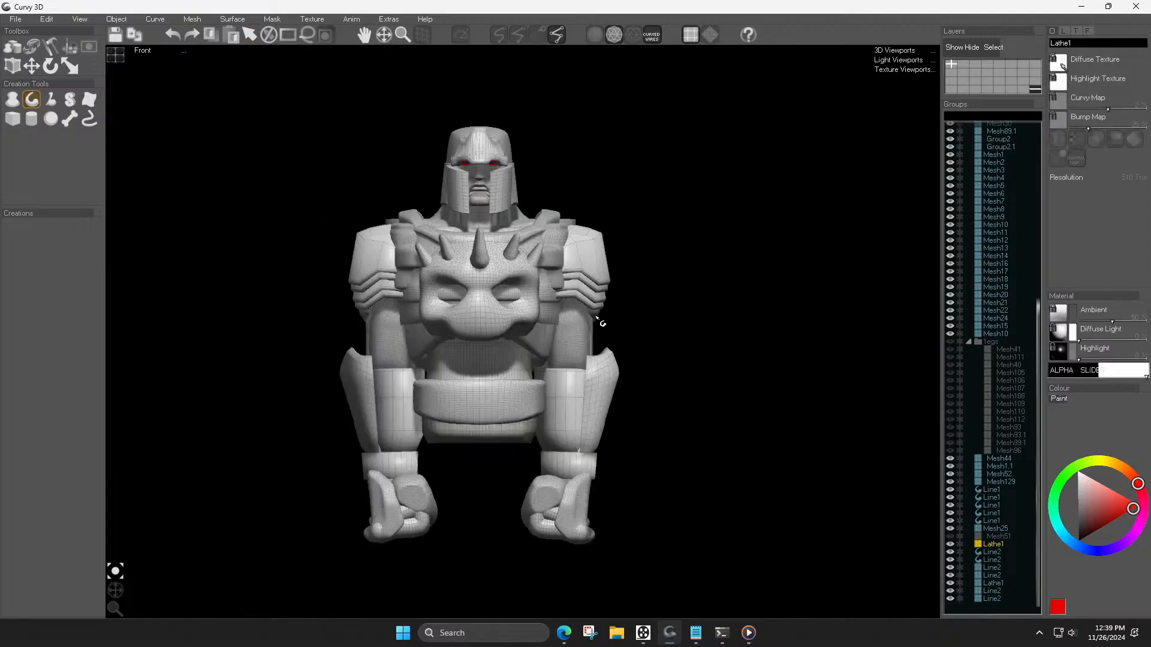
{"action": "key", "text": "w"}
{"action": "key", "text": "e"}
{"action": "left_click_drag", "start_coordinate": [648, 403], "coordinate": [611, 421]}
{"action": "left_click", "coordinate": [629, 416]}
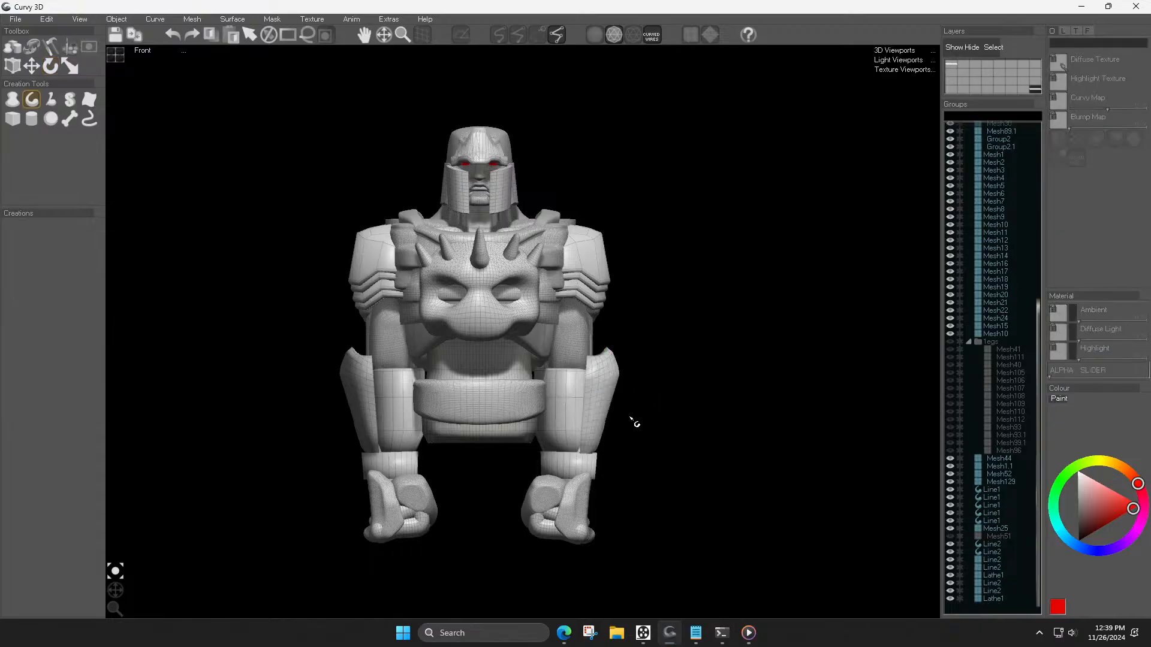
{"action": "scroll", "coordinate": [519, 431], "scroll_direction": "down", "scroll_amount": 3}
{"action": "middle_click_drag", "start_coordinate": [551, 235], "coordinate": [568, 197]}
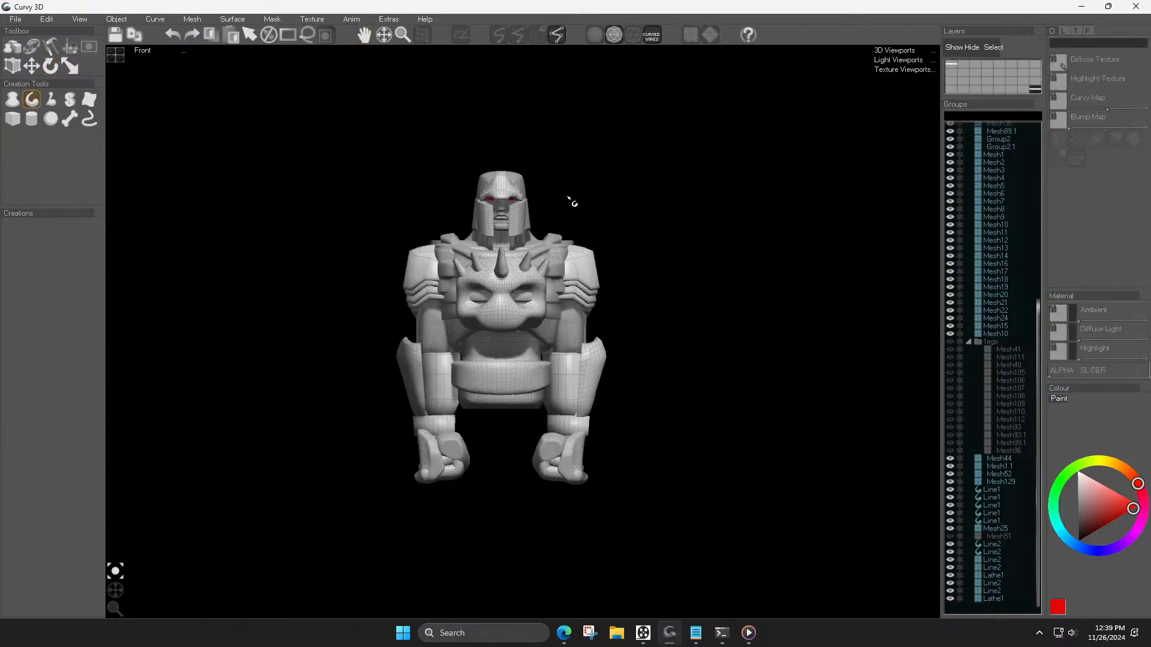
Step: Hide the wireframe, delete one arm's forearm shell and mirror the remaining shell back onto that arm
{"action": "left_click", "coordinate": [595, 37]}
{"action": "left_click_drag", "start_coordinate": [110, 597], "coordinate": [312, 597]}
{"action": "left_click", "coordinate": [594, 381]}
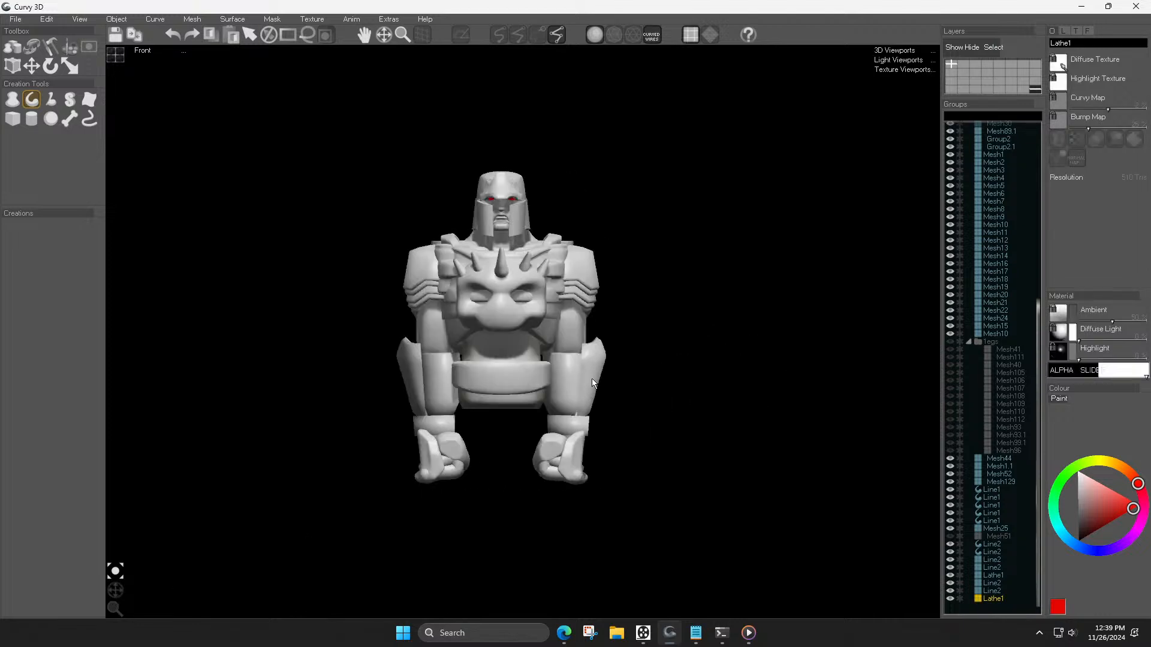
{"action": "left_click", "coordinate": [420, 387]}
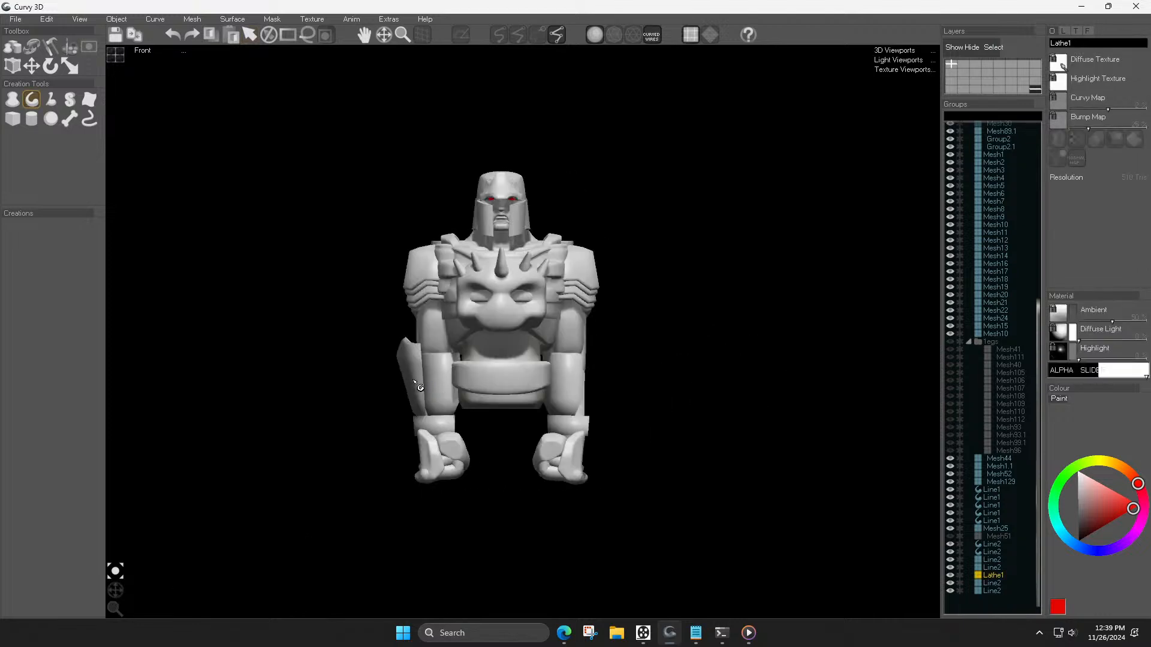
{"action": "key", "text": "ctrl+y"}
{"action": "left_click", "coordinate": [593, 453]}
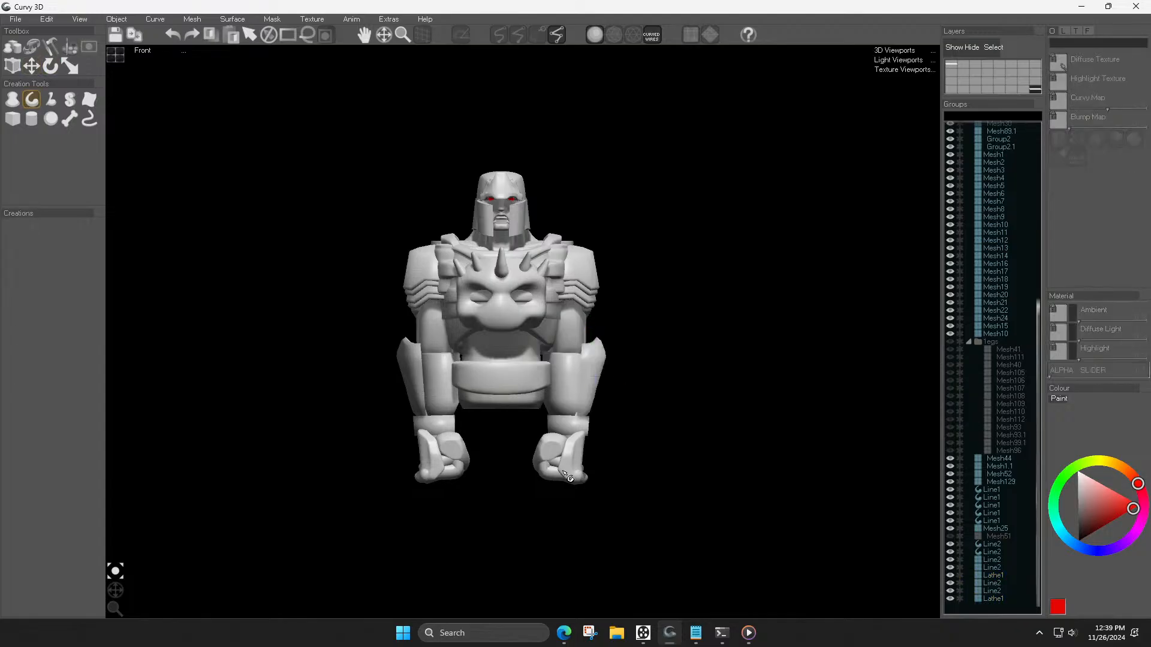
Step: Select both fists together and lower them below the wrist bands
{"action": "left_click", "coordinate": [115, 590]}
{"action": "scroll", "coordinate": [367, 479], "scroll_direction": "up", "scroll_amount": 3}
{"action": "scroll", "coordinate": [480, 519], "scroll_direction": "down", "scroll_amount": 2}
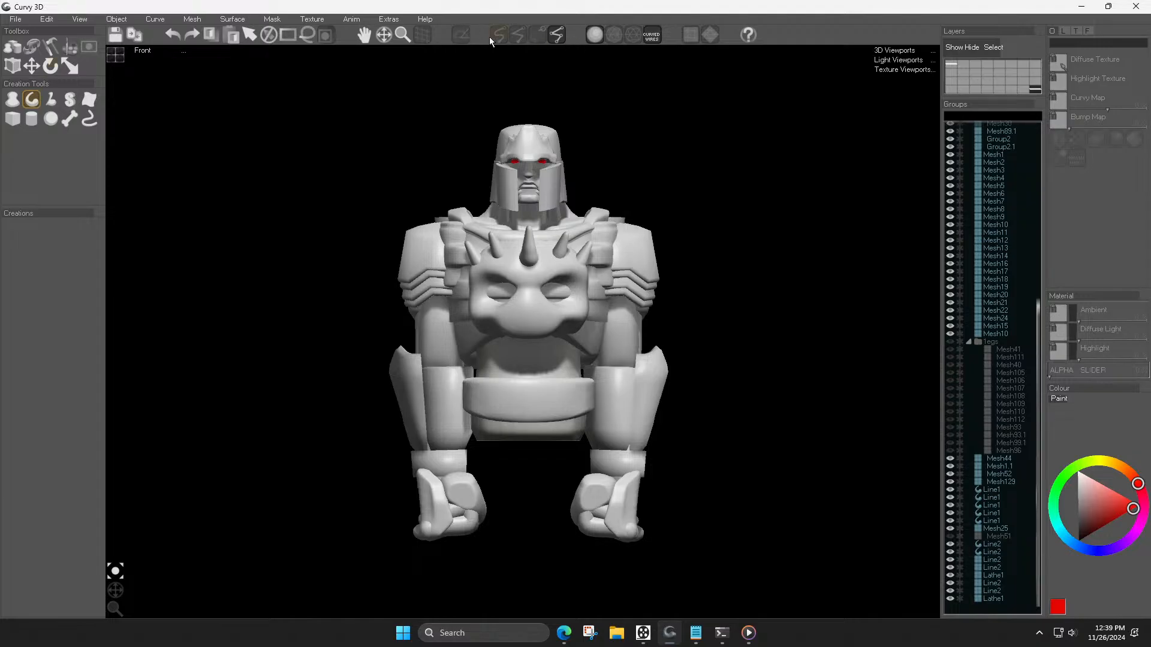
{"action": "left_click", "coordinate": [87, 52]}
{"action": "left_click", "coordinate": [51, 99]}
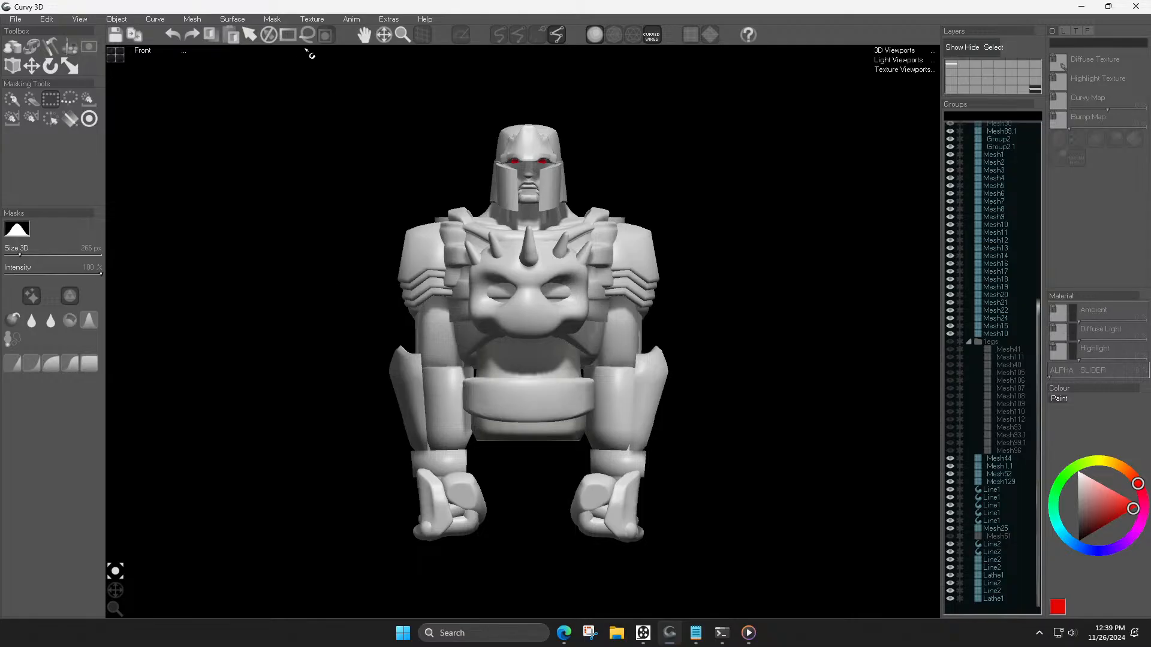
{"action": "left_click", "coordinate": [284, 37]}
{"action": "left_click_drag", "start_coordinate": [732, 597], "coordinate": [267, 457]}
{"action": "left_click_drag", "start_coordinate": [436, 448], "coordinate": [439, 459]}
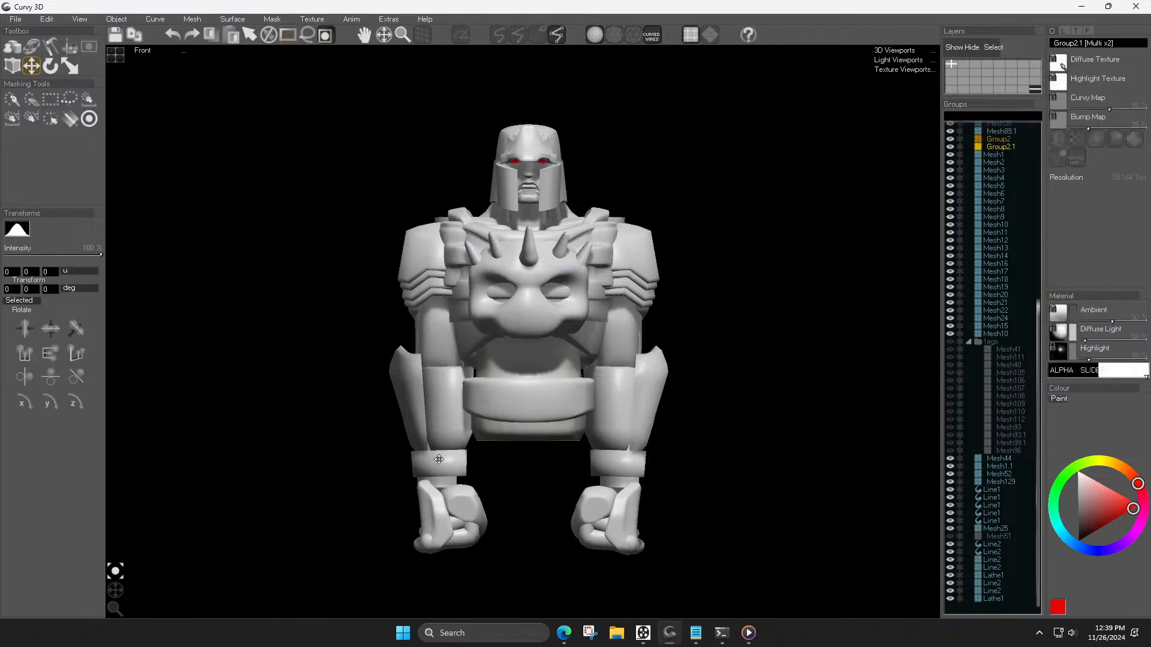
Step: Reposition both fists slightly higher toward the wrist bands, checking their alignment from the left side
{"action": "left_click_drag", "start_coordinate": [504, 483], "coordinate": [451, 445]}
{"action": "key", "text": "ctrl+z"}
{"action": "key", "text": "r"}
{"action": "key", "text": "l"}
{"action": "middle_click_drag", "start_coordinate": [545, 424], "coordinate": [512, 269]}
{"action": "left_click_drag", "start_coordinate": [606, 438], "coordinate": [604, 475]}
{"action": "key", "text": "f"}
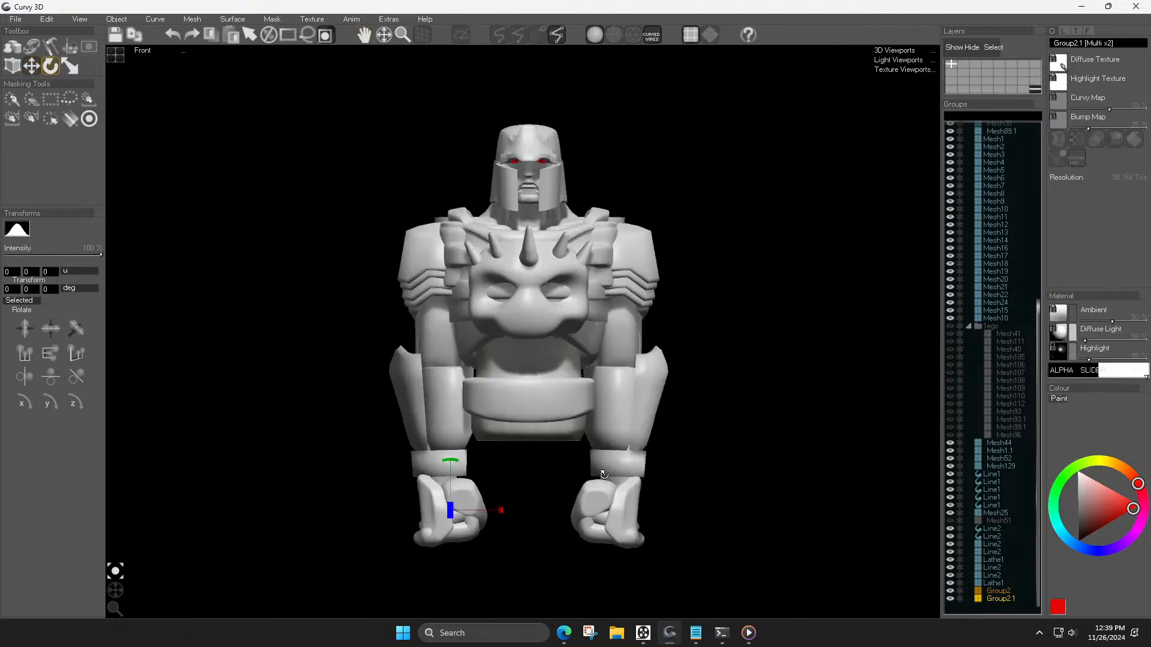
{"action": "left_click", "coordinate": [532, 468]}
{"action": "scroll", "coordinate": [510, 426], "scroll_direction": "down", "scroll_amount": 2}
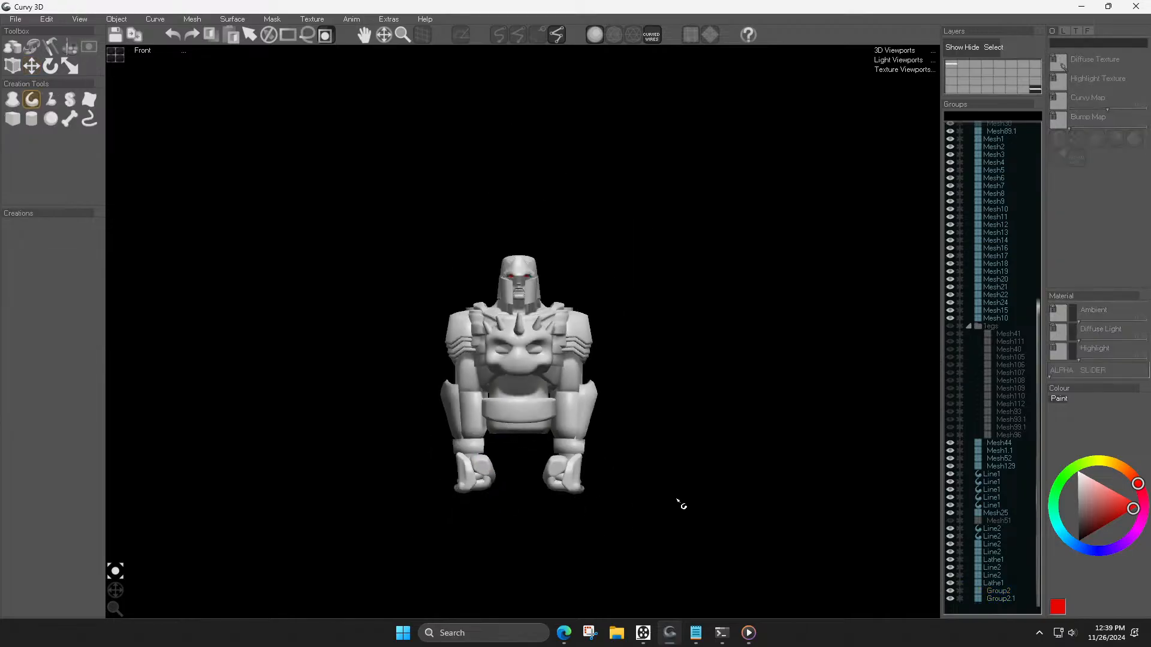
Step: Scale up one arm's wrist band so it wraps more widely around the wrist
{"action": "scroll", "coordinate": [644, 429], "scroll_direction": "up", "scroll_amount": 2}
{"action": "left_click", "coordinate": [511, 462]}
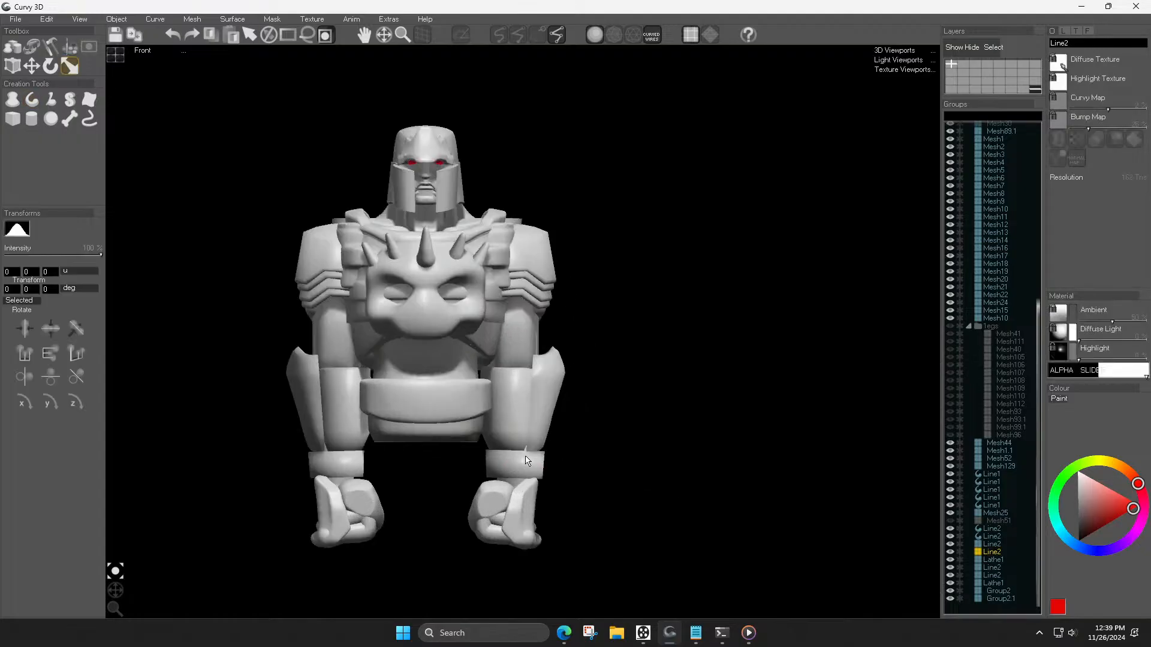
{"action": "key", "text": "ctrl+z"}
{"action": "key", "text": "ctrl+z"}
{"action": "key", "text": "s"}
{"action": "left_click", "coordinate": [509, 462]}
{"action": "left_click_drag", "start_coordinate": [516, 465], "coordinate": [554, 467]}
Step: Delete the opposite arm's wrist band and mirror the enlarged band onto that arm
{"action": "left_click", "coordinate": [335, 462]}
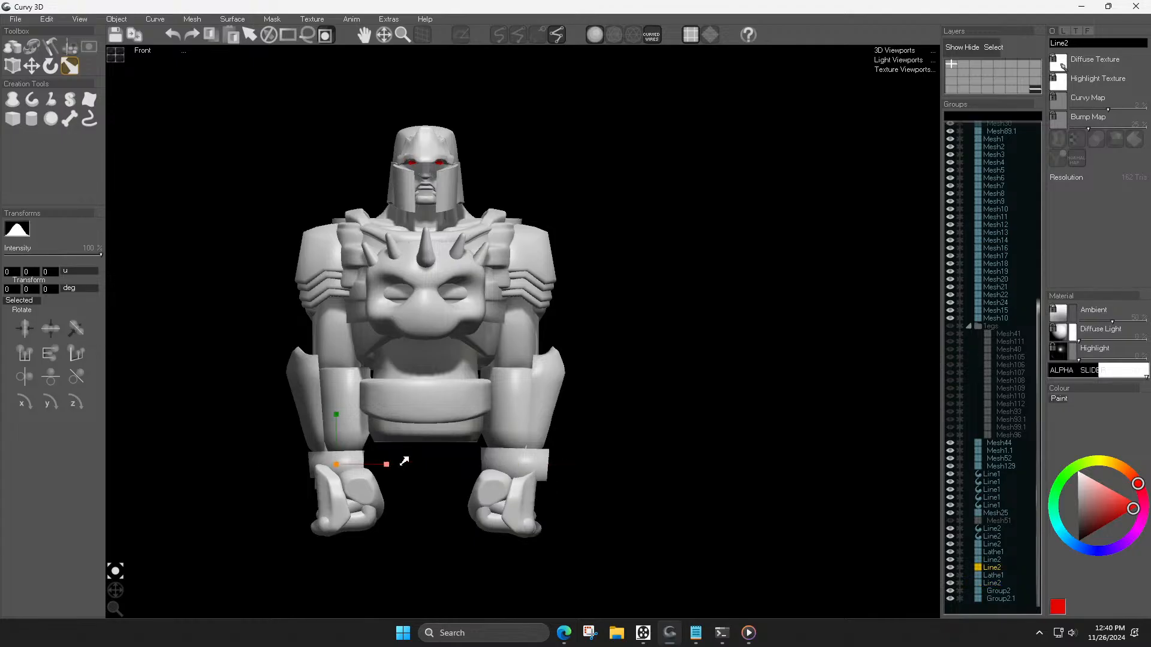
{"action": "key", "text": "Delete"}
{"action": "left_click", "coordinate": [521, 463]}
{"action": "key", "text": "r"}
{"action": "key", "text": "l"}
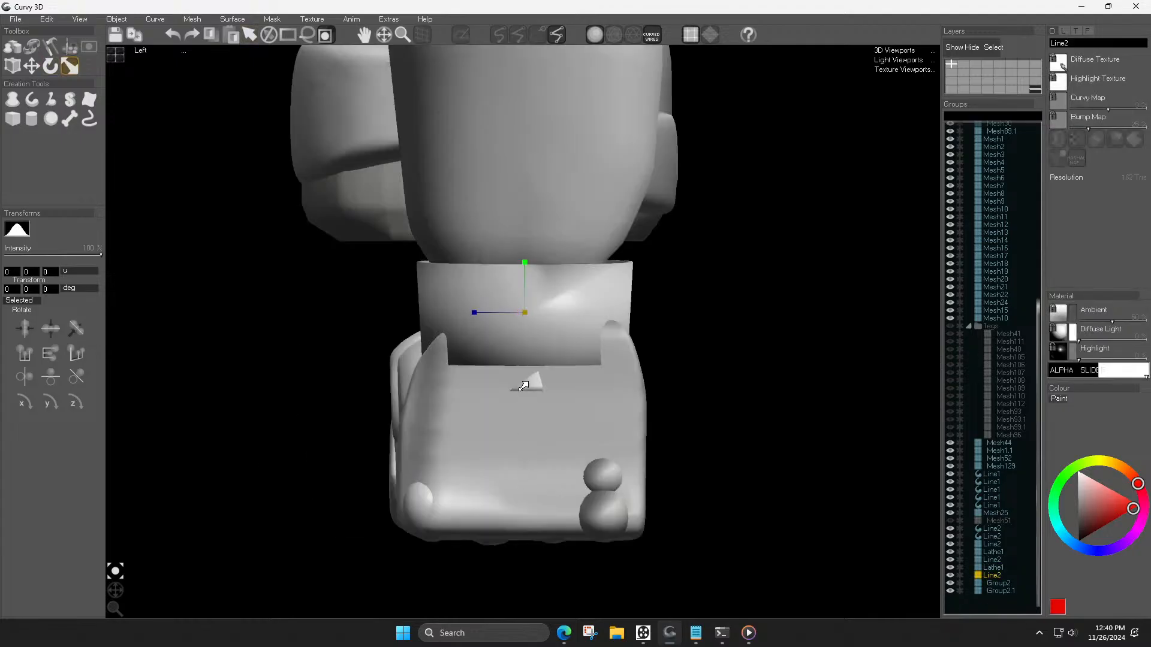
{"action": "key", "text": "ctrl+d"}
{"action": "key", "text": "m"}
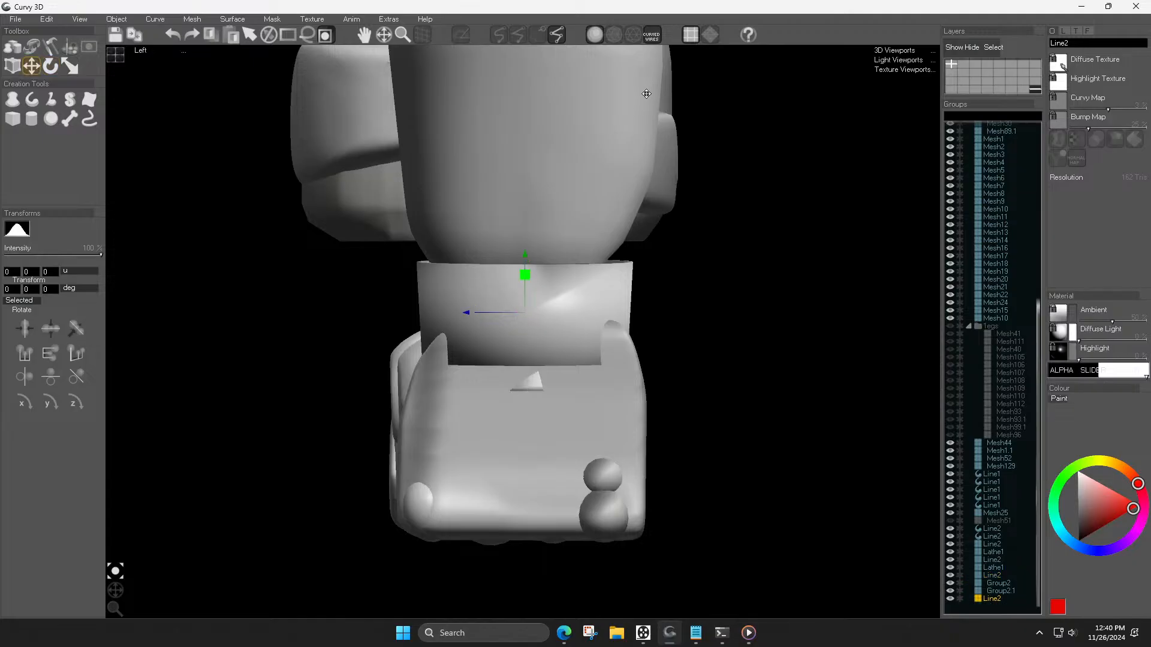
Step: Display the wireframe over the model and return to the front view with nothing selected
{"action": "left_click", "coordinate": [617, 33]}
{"action": "left_click", "coordinate": [497, 294]}
{"action": "key", "text": "f"}
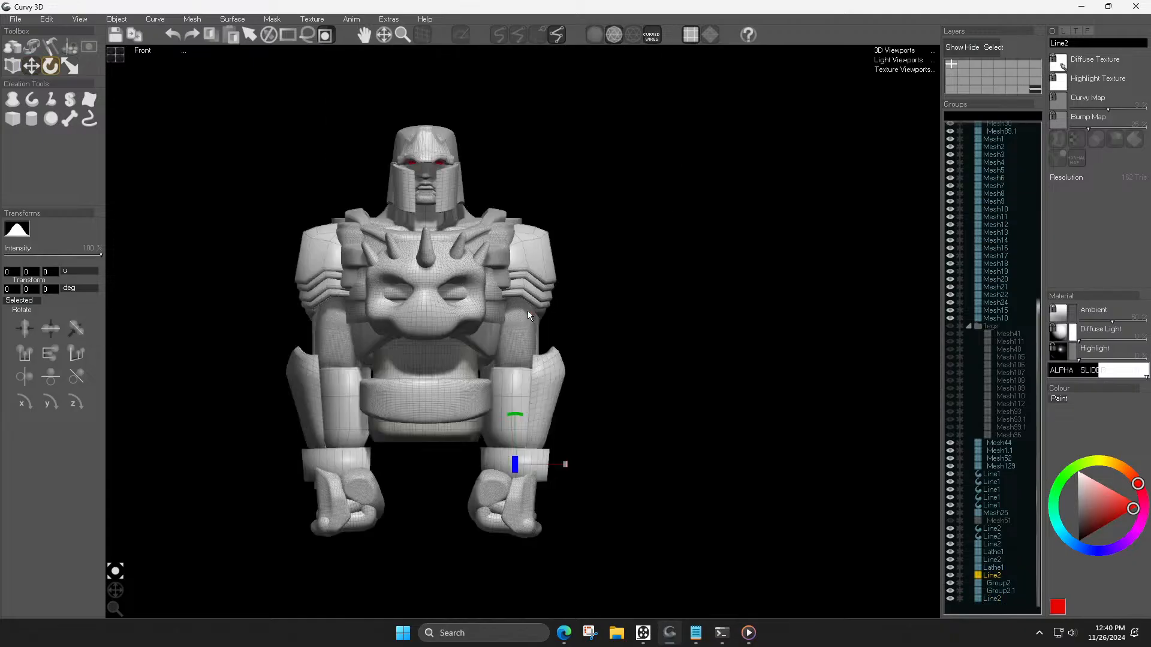
{"action": "key", "text": "Escape"}
{"action": "scroll", "coordinate": [536, 477], "scroll_direction": "down", "scroll_amount": 3}
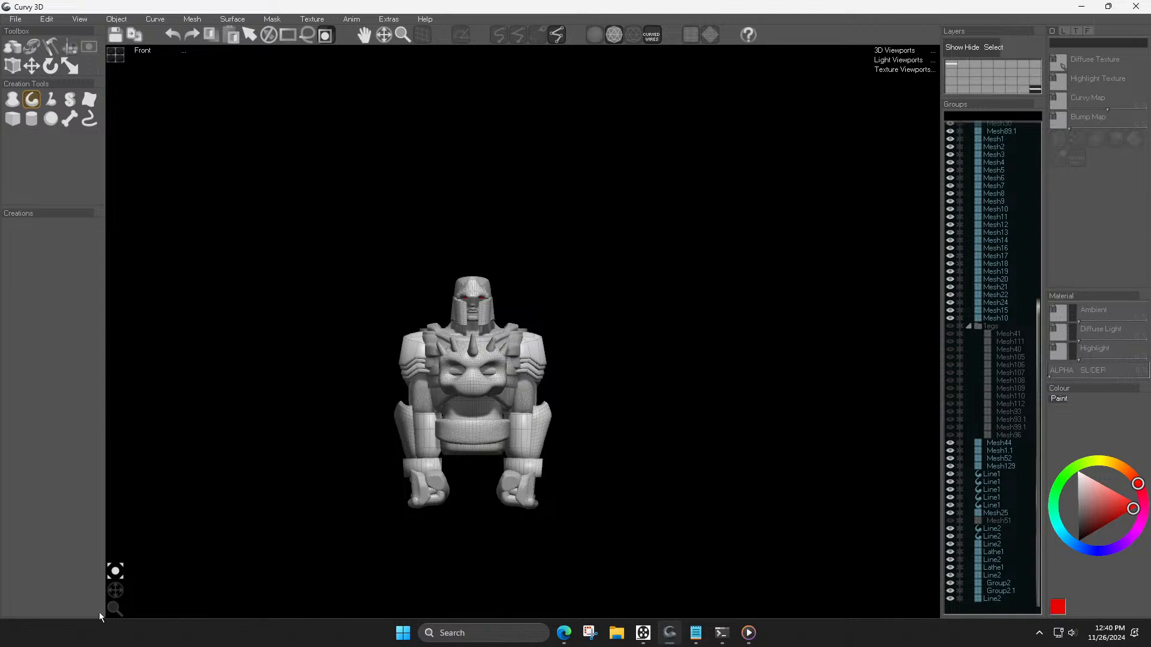
{"action": "left_click_drag", "start_coordinate": [114, 597], "coordinate": [494, 598]}
{"action": "scroll", "coordinate": [515, 479], "scroll_direction": "up", "scroll_amount": 3}
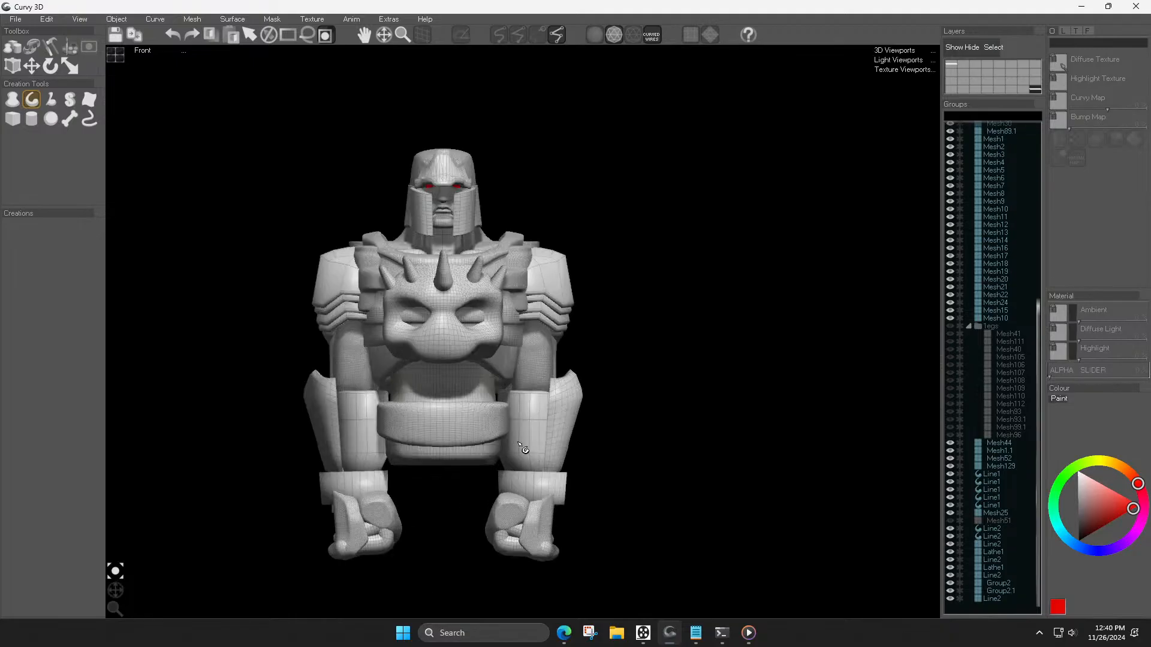
Step: Hide one fist, make that arm's wrist band see-through, and show the wrist from the bottom view
{"action": "left_click", "coordinate": [542, 520]}
{"action": "key", "text": "h"}
{"action": "left_click", "coordinate": [549, 497]}
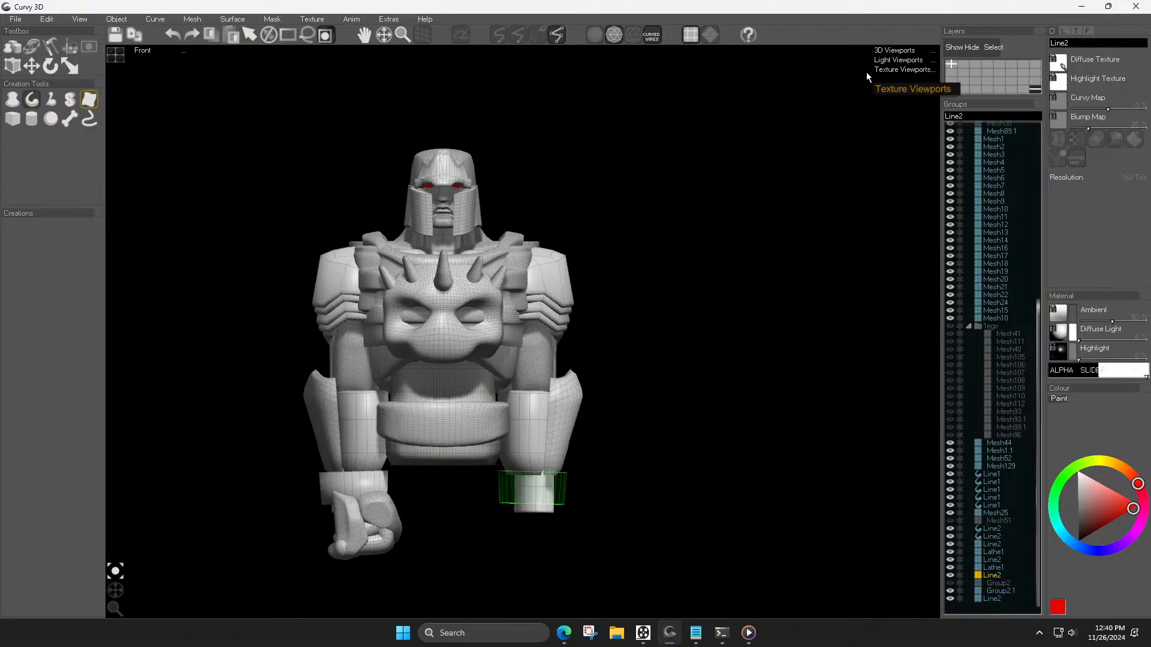
{"action": "left_click", "coordinate": [893, 51]}
{"action": "left_click", "coordinate": [887, 149]}
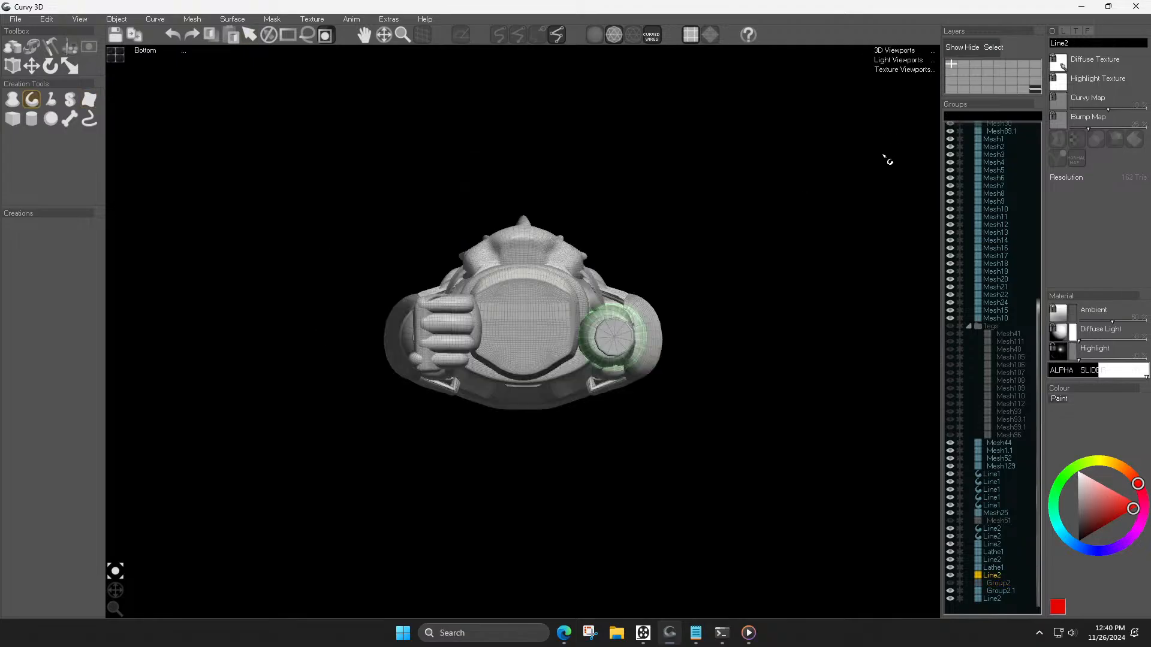
{"action": "left_click", "coordinate": [745, 265]}
{"action": "scroll", "coordinate": [683, 326], "scroll_direction": "up", "scroll_amount": 5}
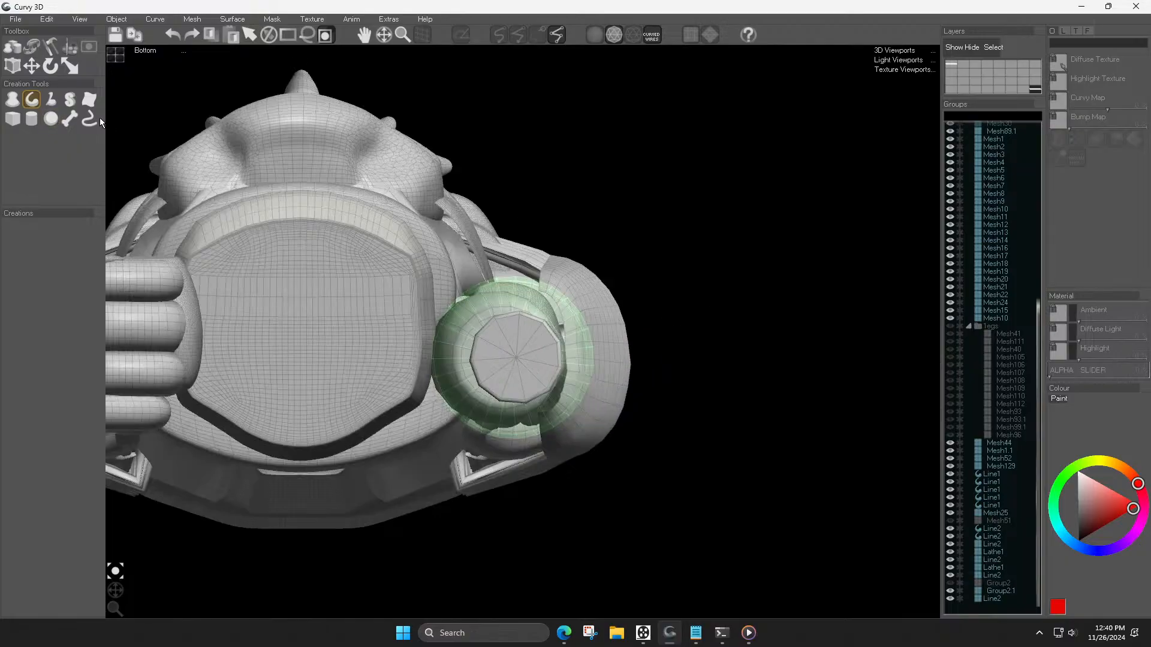
Step: Draw a closed slab outline with bevelled corners around the wrist in the bottom view
{"action": "left_click", "coordinate": [76, 100]}
{"action": "left_click", "coordinate": [466, 287]}
{"action": "left_click", "coordinate": [479, 293]}
{"action": "left_click", "coordinate": [545, 293]}
{"action": "left_click", "coordinate": [559, 295]}
{"action": "left_click", "coordinate": [569, 305]}
{"action": "left_click", "coordinate": [574, 324]}
{"action": "left_click", "coordinate": [552, 429]}
{"action": "double_click", "coordinate": [455, 308]}
{"action": "key", "text": "f"}
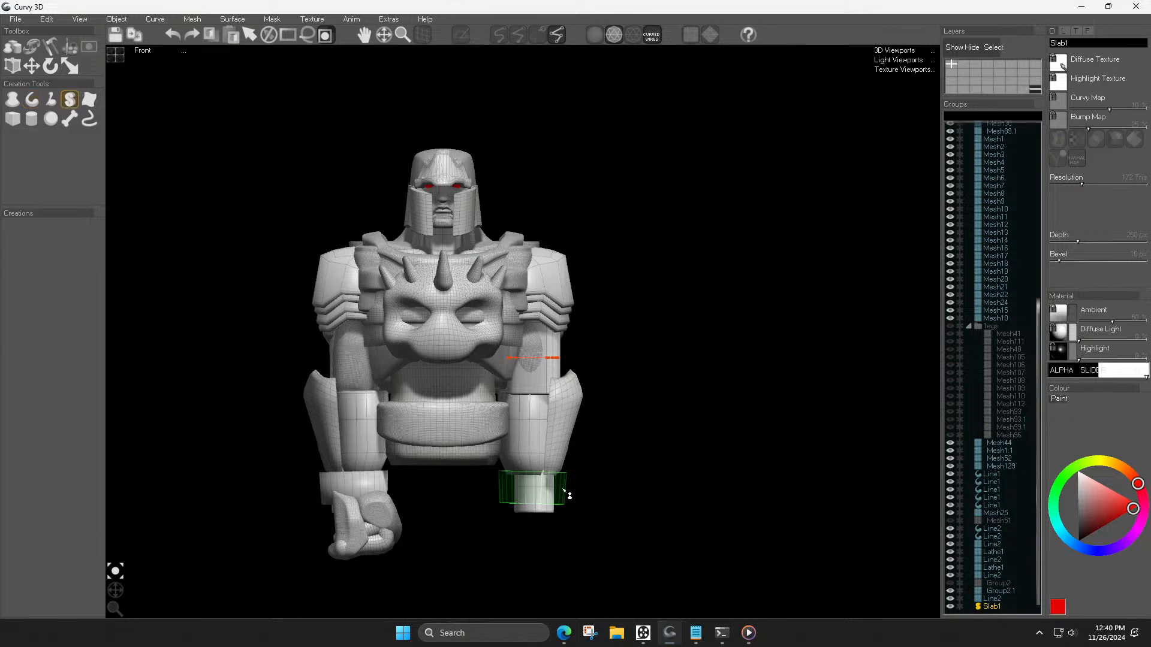
Step: Lower the slab onto the wrist in the front view, reduce its depth to about 116 px and align it under the cuff
{"action": "scroll", "coordinate": [527, 482], "scroll_direction": "up", "scroll_amount": 3}
{"action": "key", "text": "w"}
{"action": "left_click_drag", "start_coordinate": [524, 259], "coordinate": [520, 478]}
{"action": "left_click_drag", "start_coordinate": [1073, 242], "coordinate": [1070, 244]}
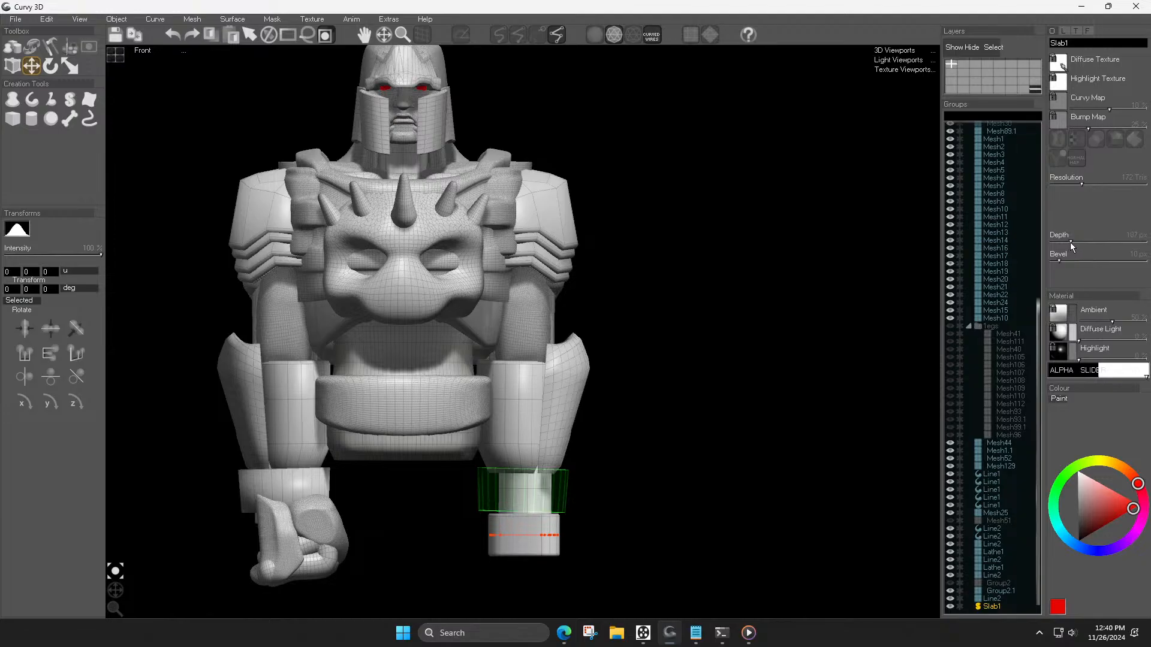
{"action": "left_click_drag", "start_coordinate": [534, 476], "coordinate": [519, 447]}
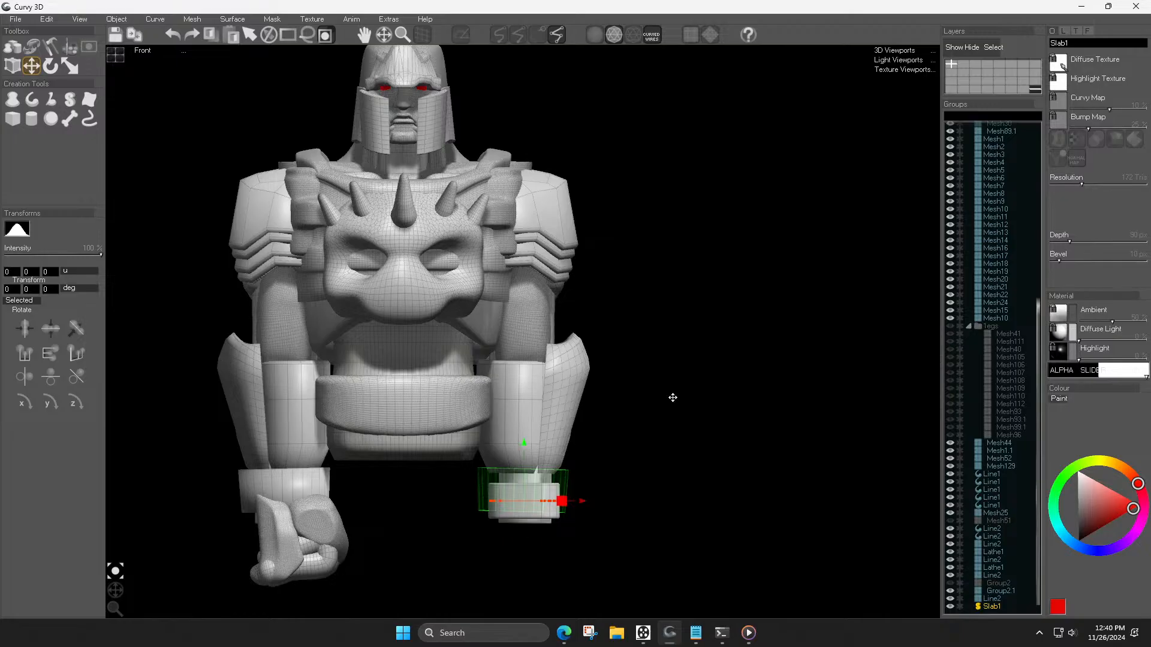
{"action": "left_click", "coordinate": [1073, 241]}
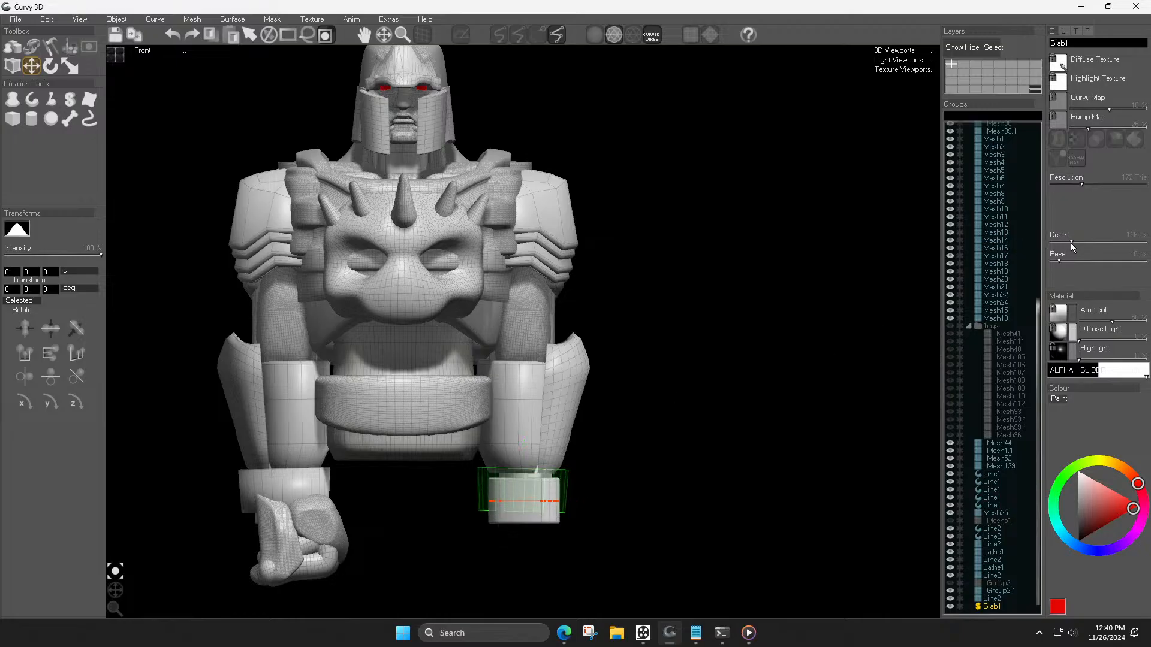
{"action": "left_click_drag", "start_coordinate": [530, 451], "coordinate": [523, 444]}
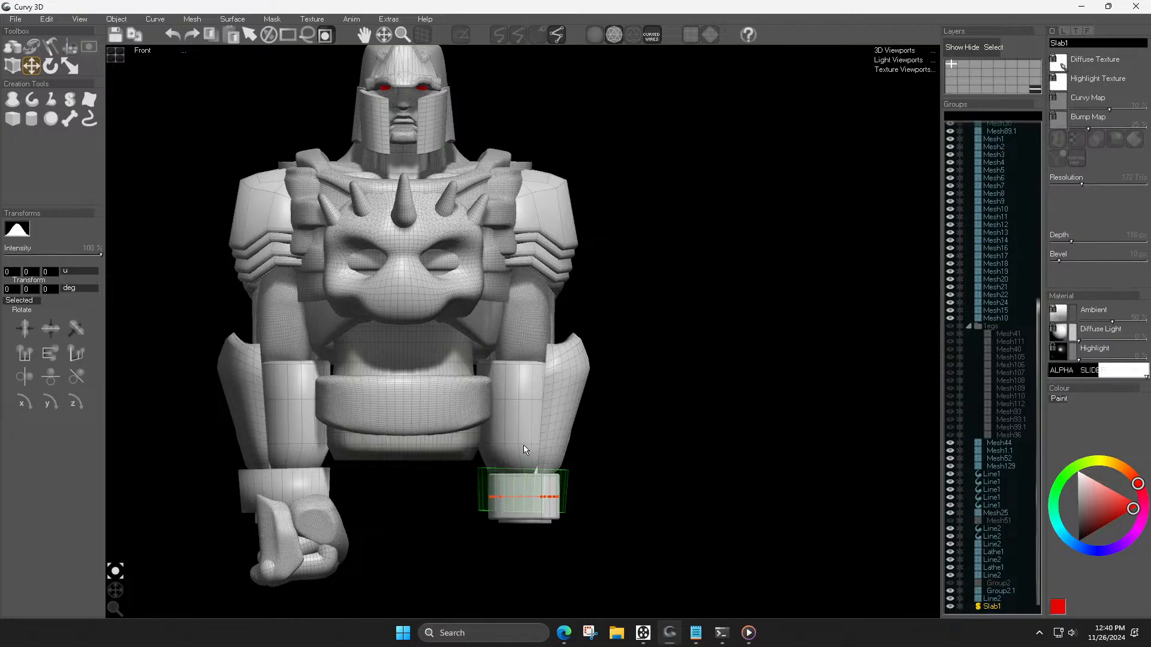
{"action": "left_click", "coordinate": [763, 486]}
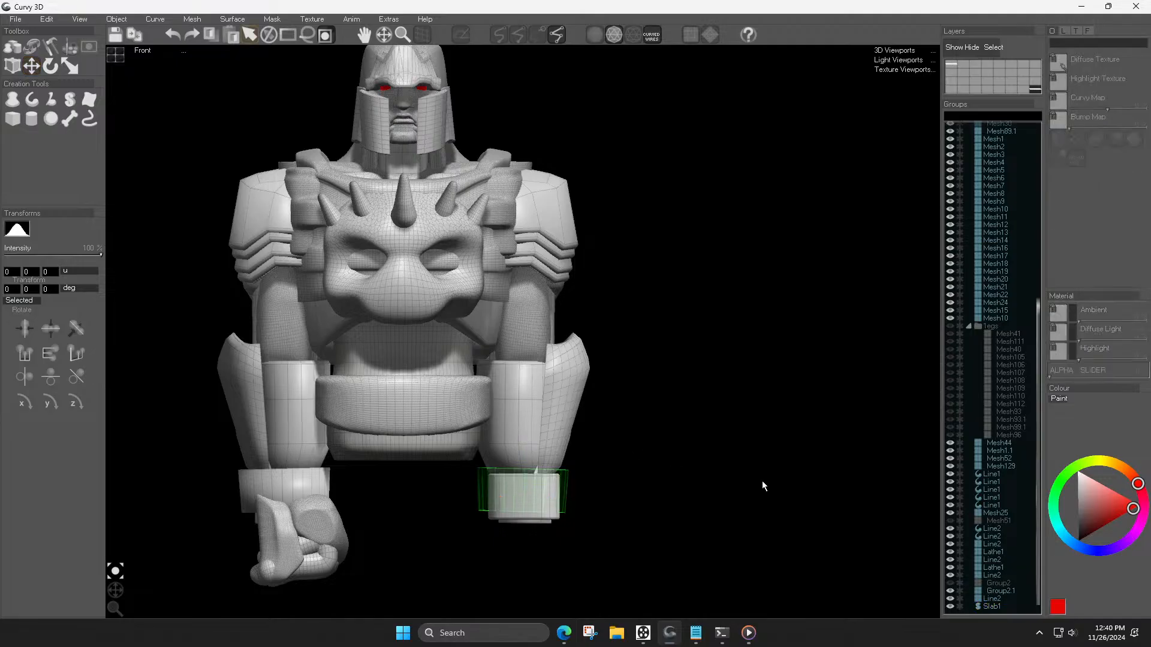
Step: Delete the old round wrist bands from both arms
{"action": "left_click", "coordinate": [515, 502]}
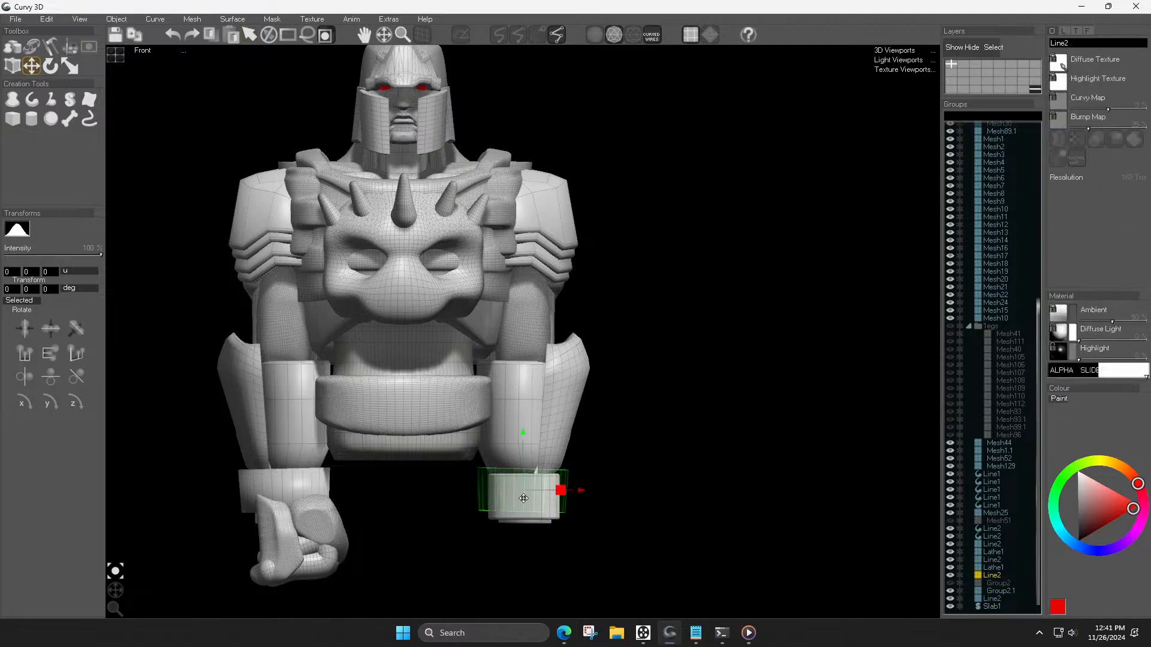
{"action": "left_click", "coordinate": [528, 502]}
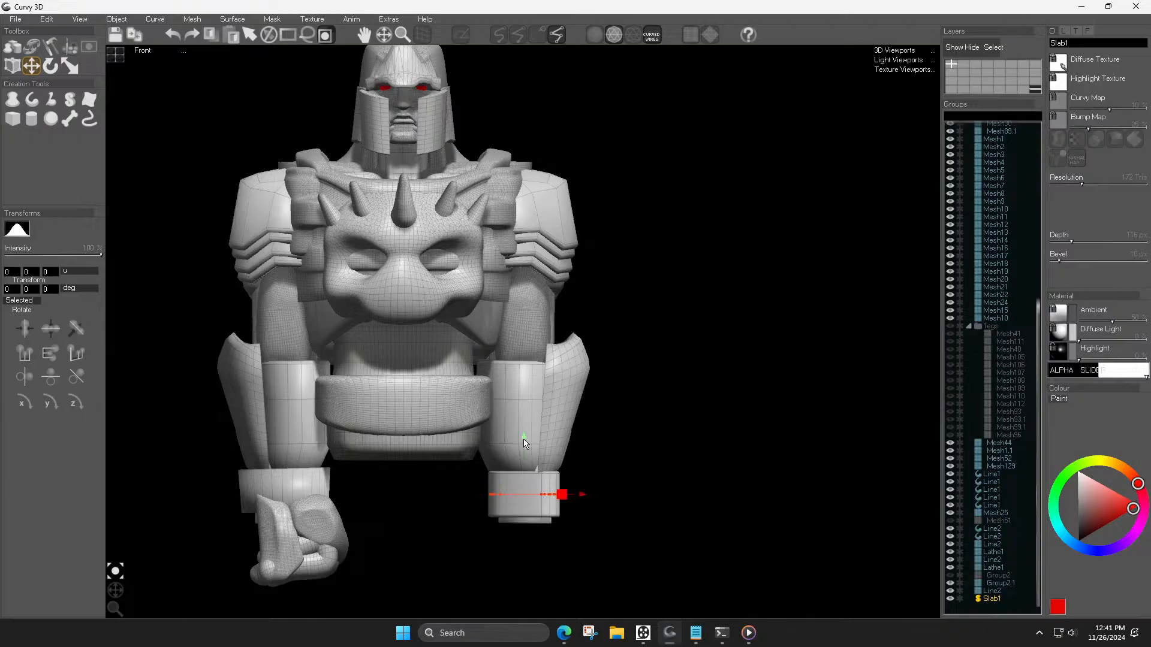
{"action": "left_click", "coordinate": [282, 487]}
{"action": "key", "text": "Delete"}
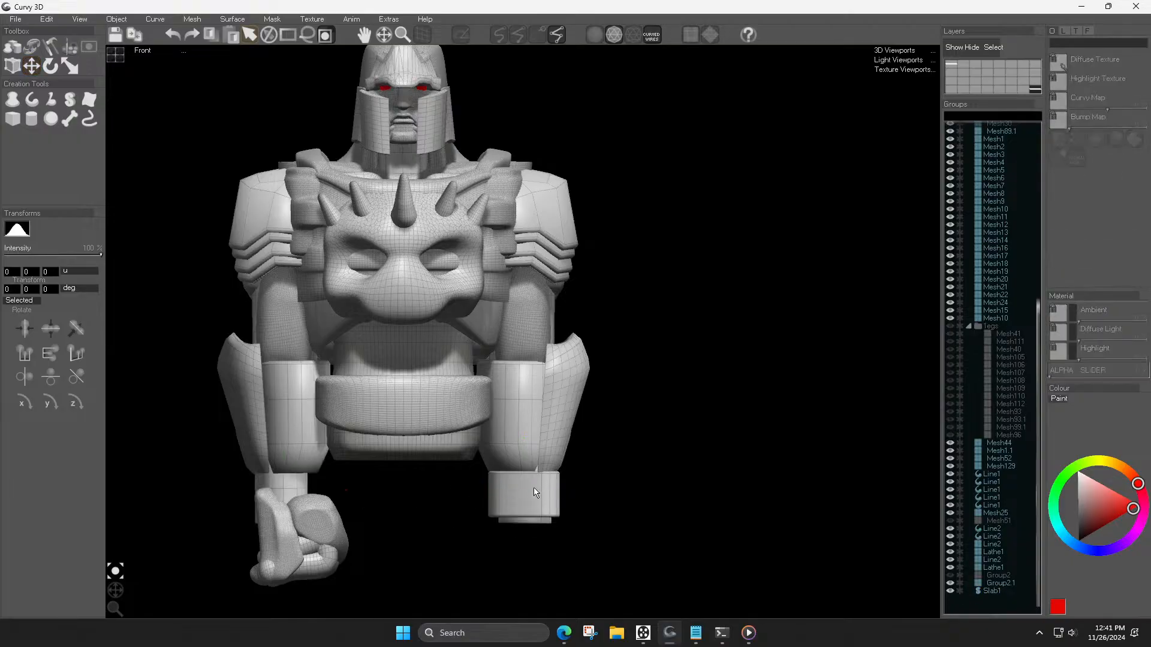
Step: Mirror the new wrist slab so both arms carry one, and unhide the hidden fist
{"action": "key", "text": "ctrl+z"}
{"action": "key", "text": "ctrl+z"}
{"action": "key", "text": "ctrl+z"}
{"action": "key", "text": "ctrl+z"}
{"action": "key", "text": "ctrl+z"}
{"action": "scroll", "coordinate": [386, 531], "scroll_direction": "down", "scroll_amount": 3}
{"action": "middle_click_drag", "start_coordinate": [420, 490], "coordinate": [458, 415]}
{"action": "left_click", "coordinate": [951, 576]}
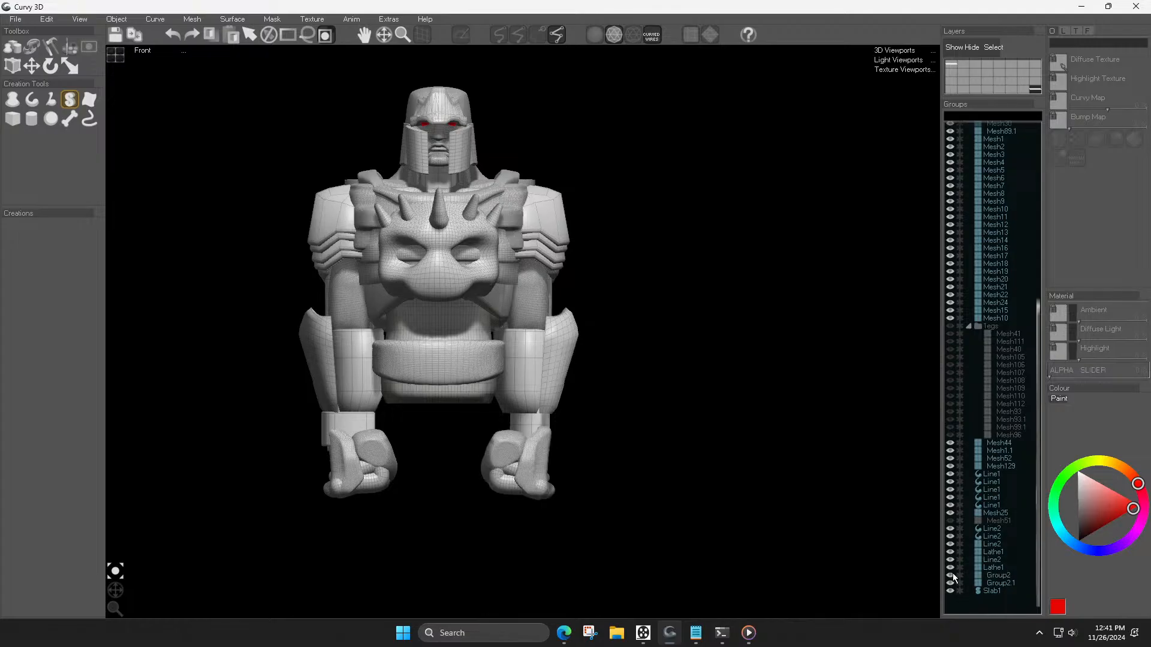
{"action": "left_click", "coordinate": [338, 429]}
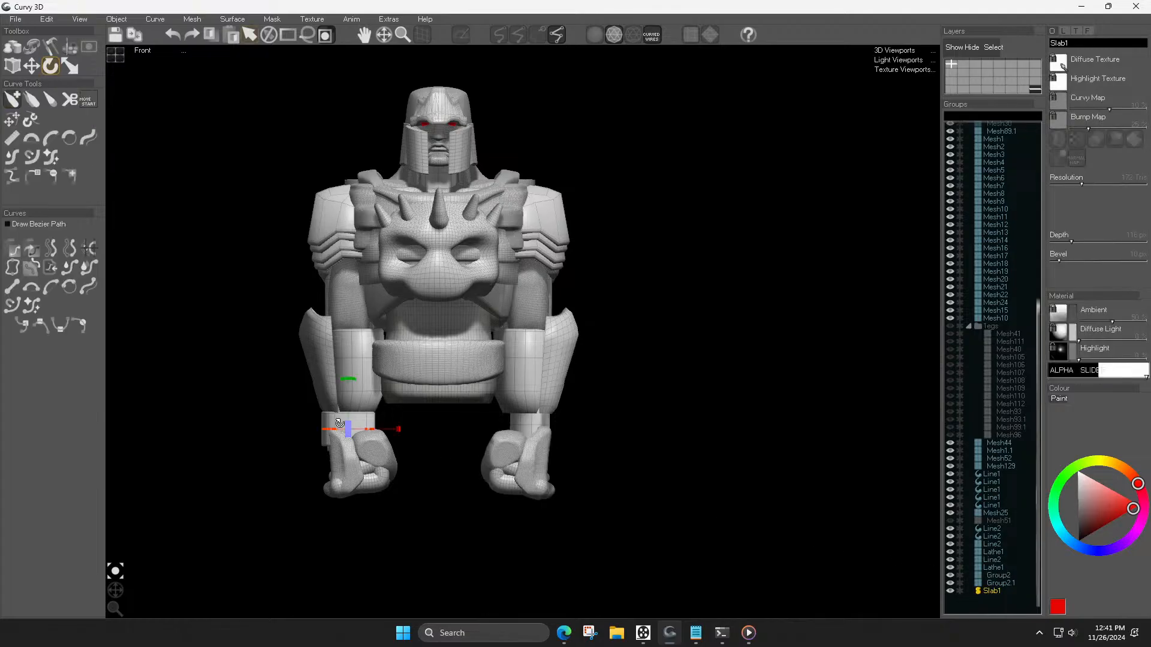
{"action": "key", "text": "m"}
{"action": "key", "text": "Escape"}
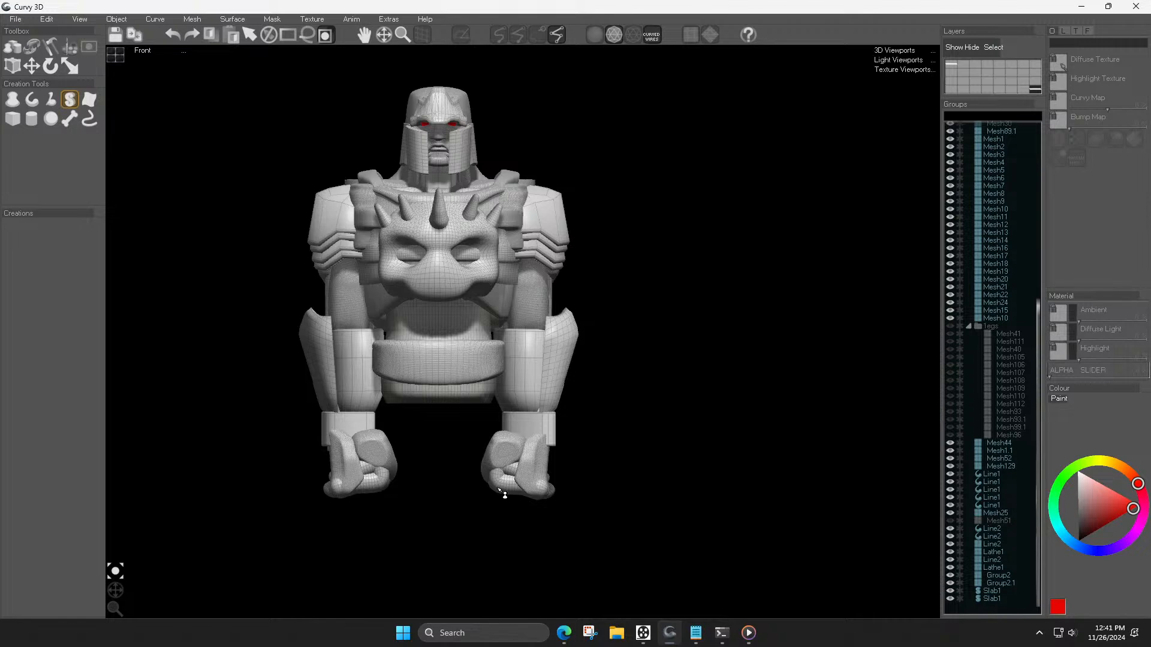
{"action": "left_click_drag", "start_coordinate": [117, 594], "coordinate": [42, 579]}
Step: Duplicate one arm's wrist slab, raise the copy against the cuff and scale it slightly larger
{"action": "left_click", "coordinate": [531, 420]}
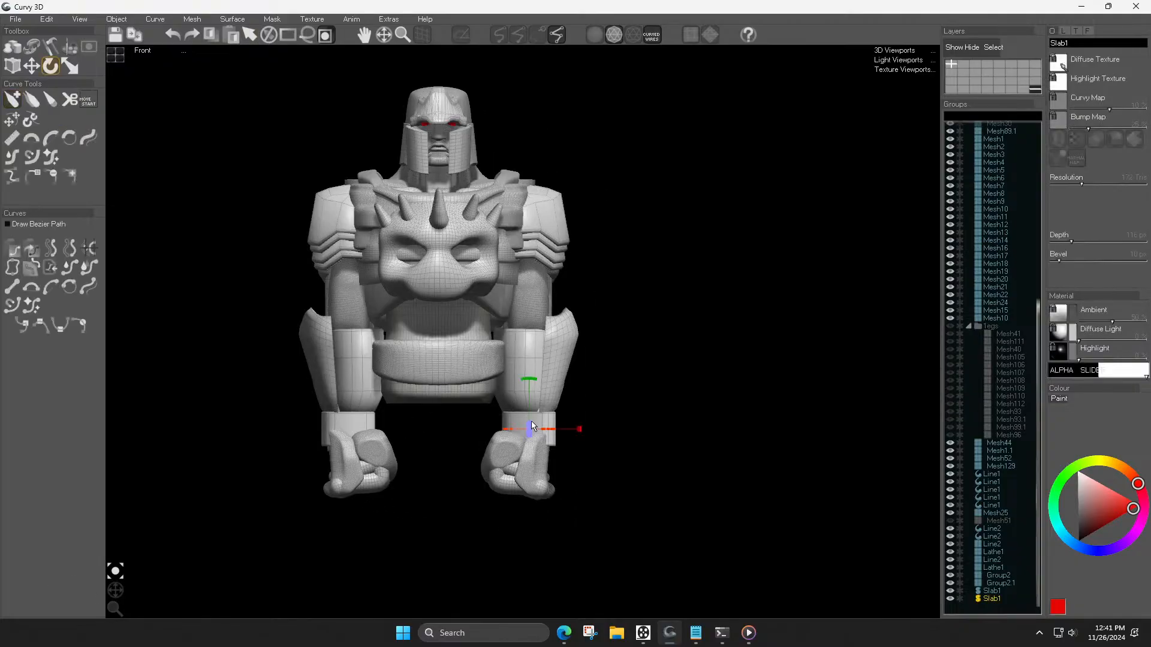
{"action": "left_click_drag", "start_coordinate": [528, 372], "coordinate": [528, 356]}
{"action": "key", "text": "s"}
{"action": "left_click_drag", "start_coordinate": [530, 407], "coordinate": [544, 403]}
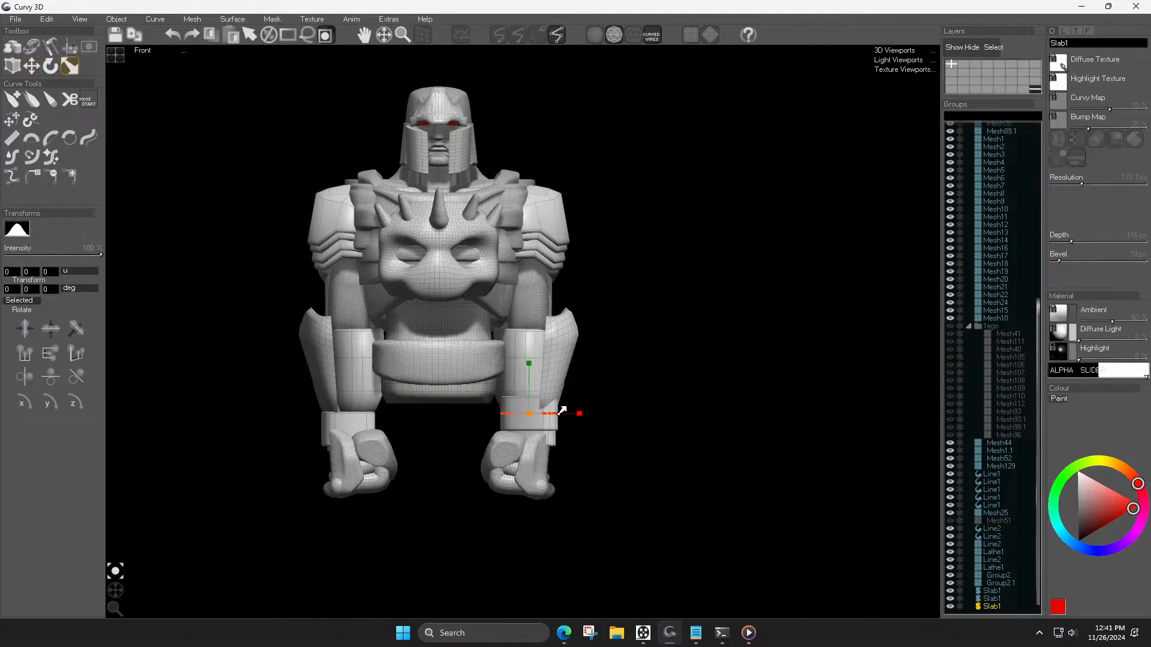
Step: Duplicate the upper wrist slab in the left view, scale the copy slightly larger and raise it as a third band
{"action": "key", "text": "l"}
{"action": "key", "text": "m"}
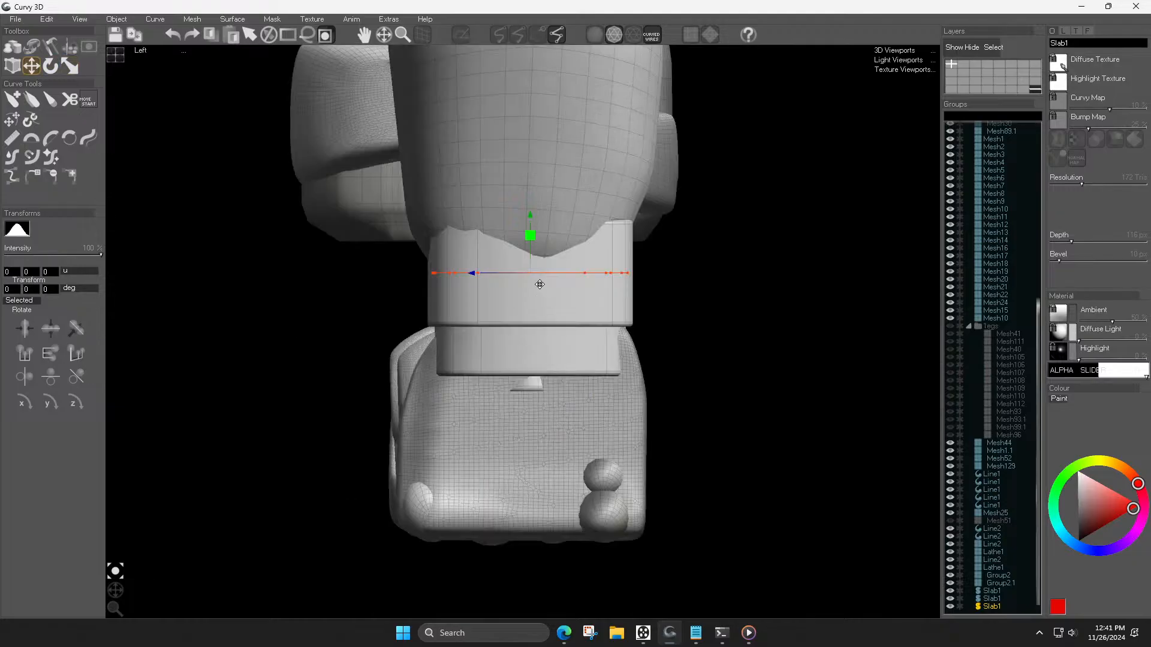
{"action": "middle_click_drag", "start_coordinate": [541, 294], "coordinate": [527, 385]}
{"action": "left_click", "coordinate": [527, 314]}
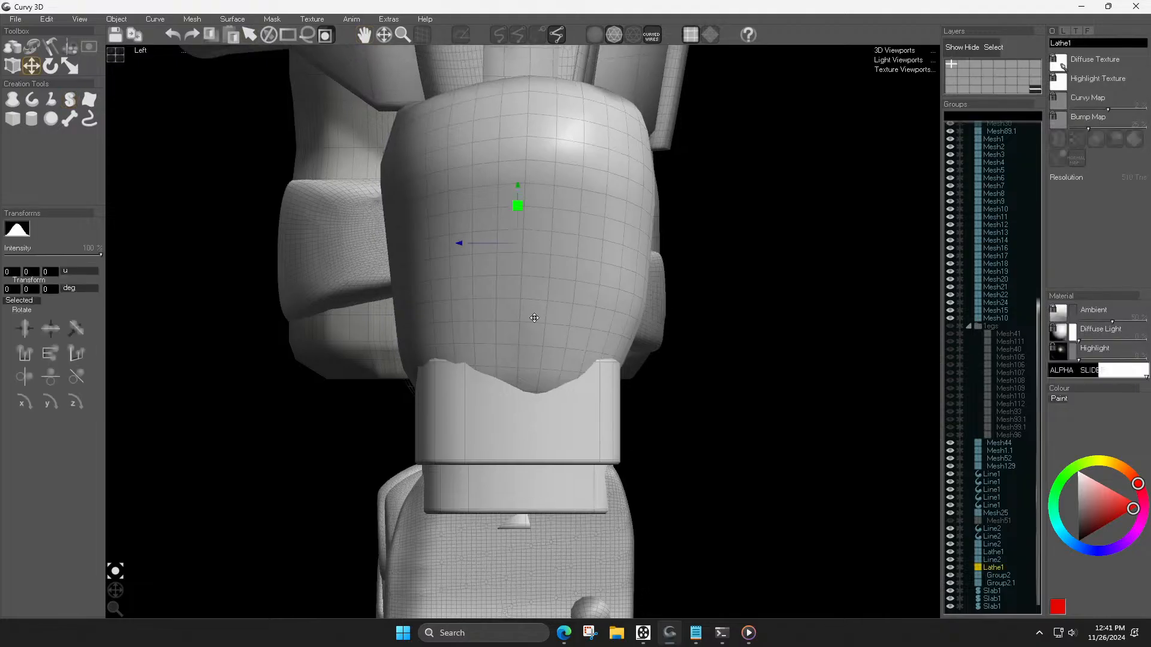
{"action": "left_click", "coordinate": [516, 479]}
{"action": "double_click", "coordinate": [572, 434]}
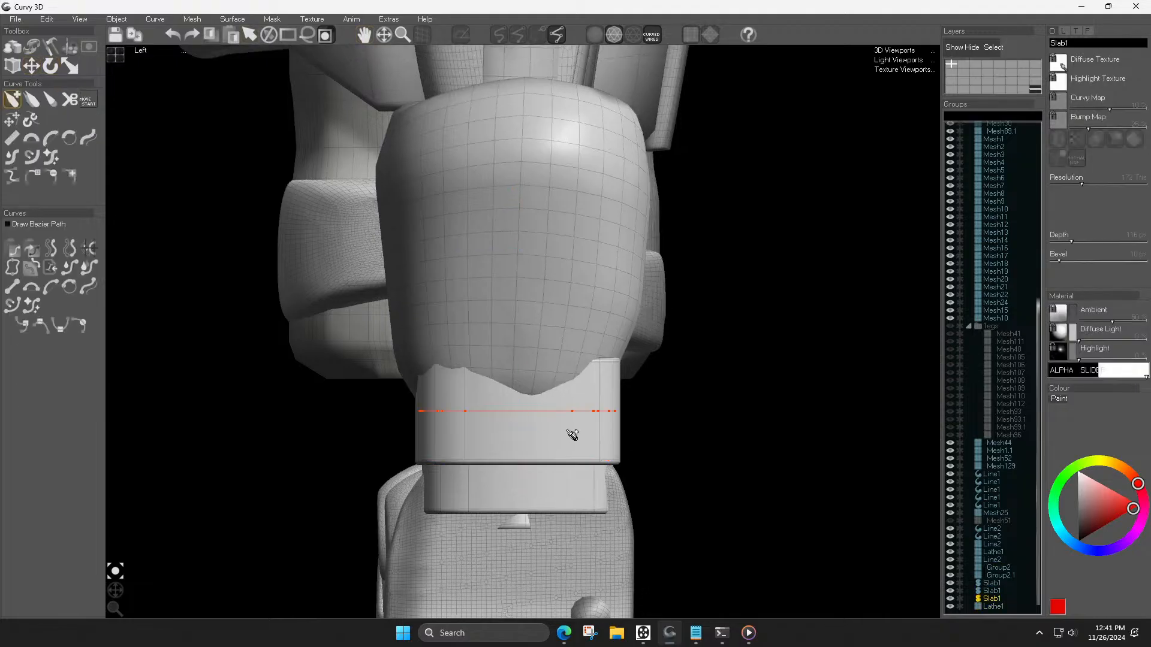
{"action": "mouse_move", "coordinate": [521, 410]}
{"action": "left_mouse_down"}
{"action": "mouse_move", "coordinate": [545, 390]}
{"action": "mouse_move", "coordinate": [512, 444]}
{"action": "mouse_move", "coordinate": [538, 439]}
{"action": "mouse_move", "coordinate": [537, 425]}
{"action": "left_mouse_up"}
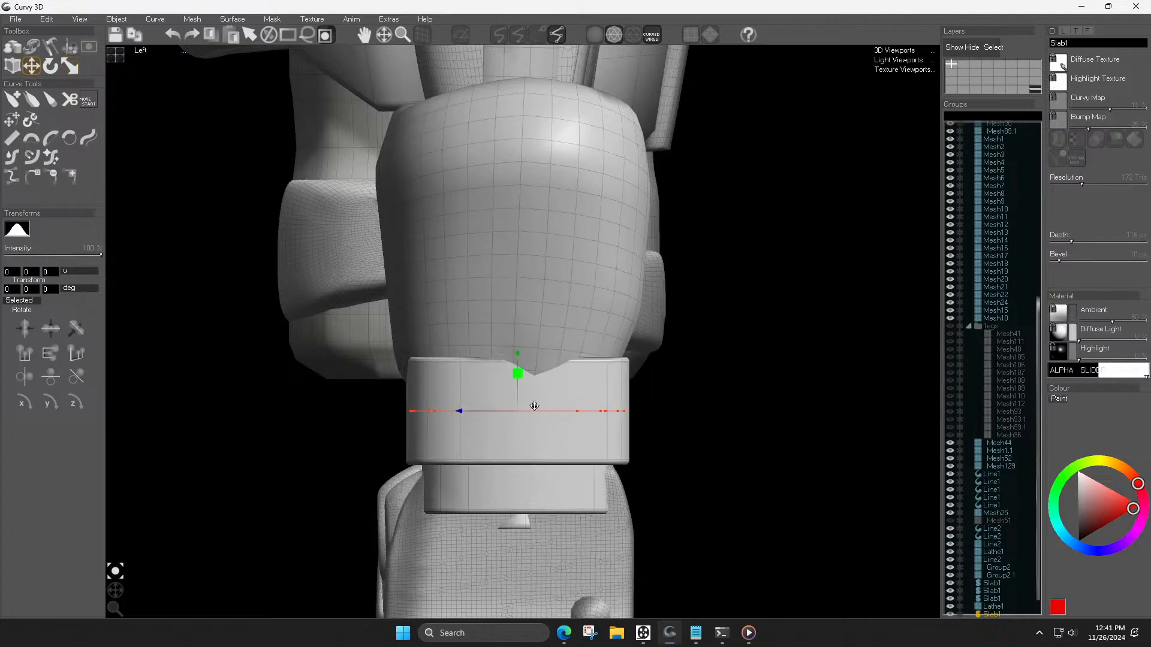
{"action": "left_click_drag", "start_coordinate": [530, 360], "coordinate": [519, 284]}
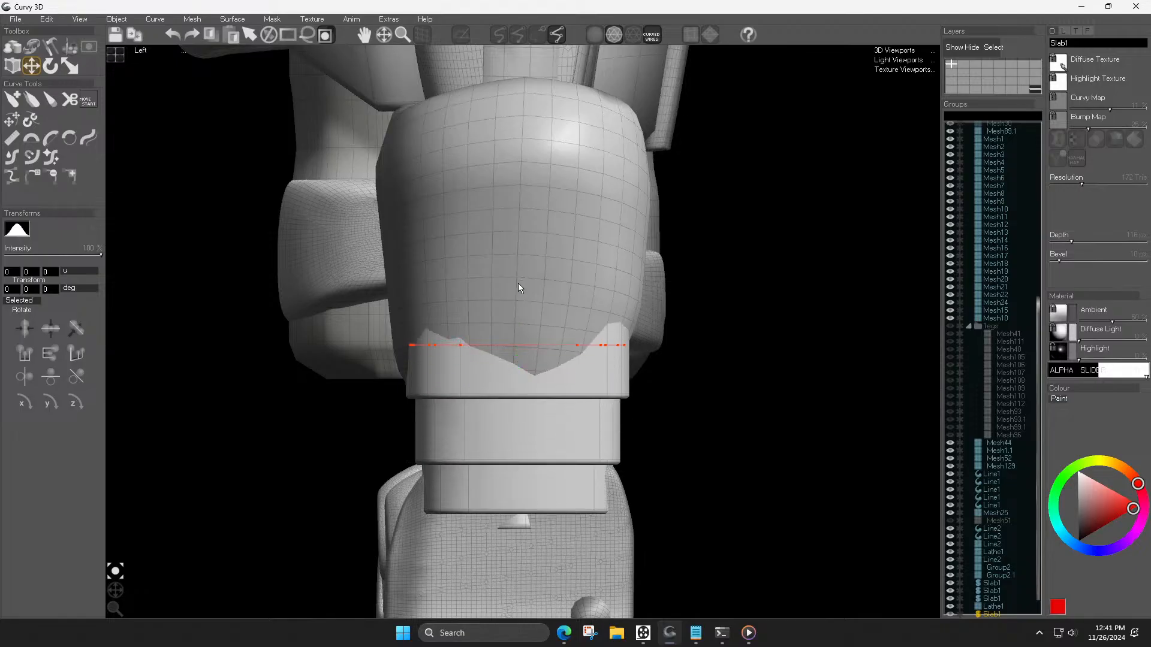
Step: Mirror the two added wrist slabs to the opposite arm in the front view
{"action": "key", "text": "ctrl+1"}
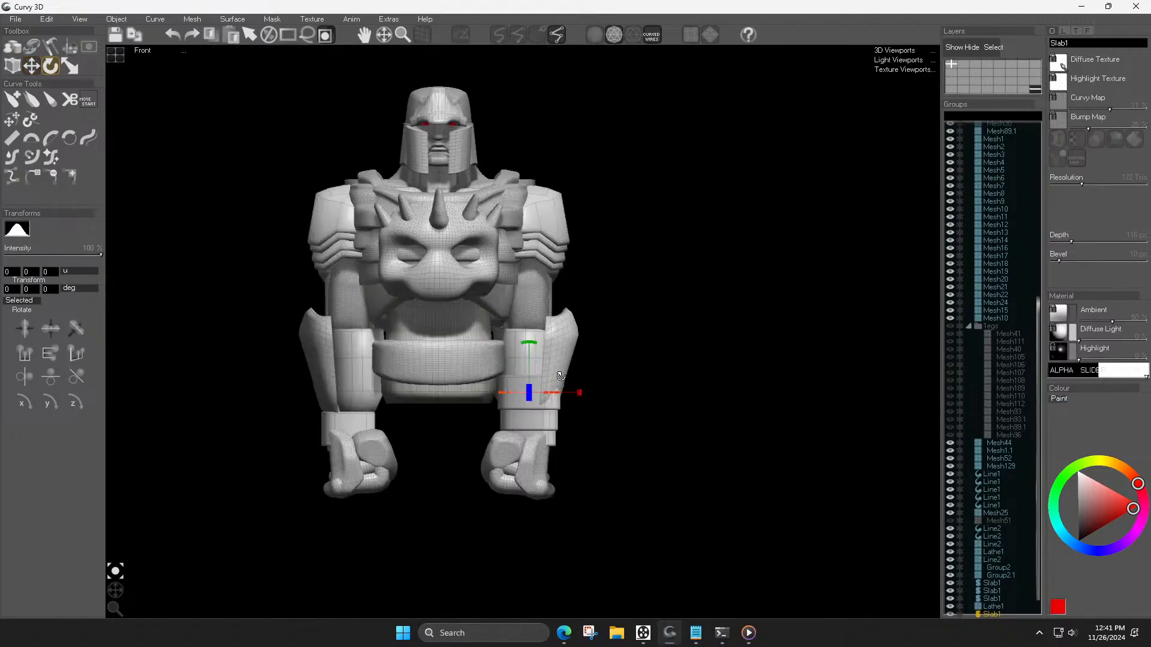
{"action": "left_click", "coordinate": [547, 422]}
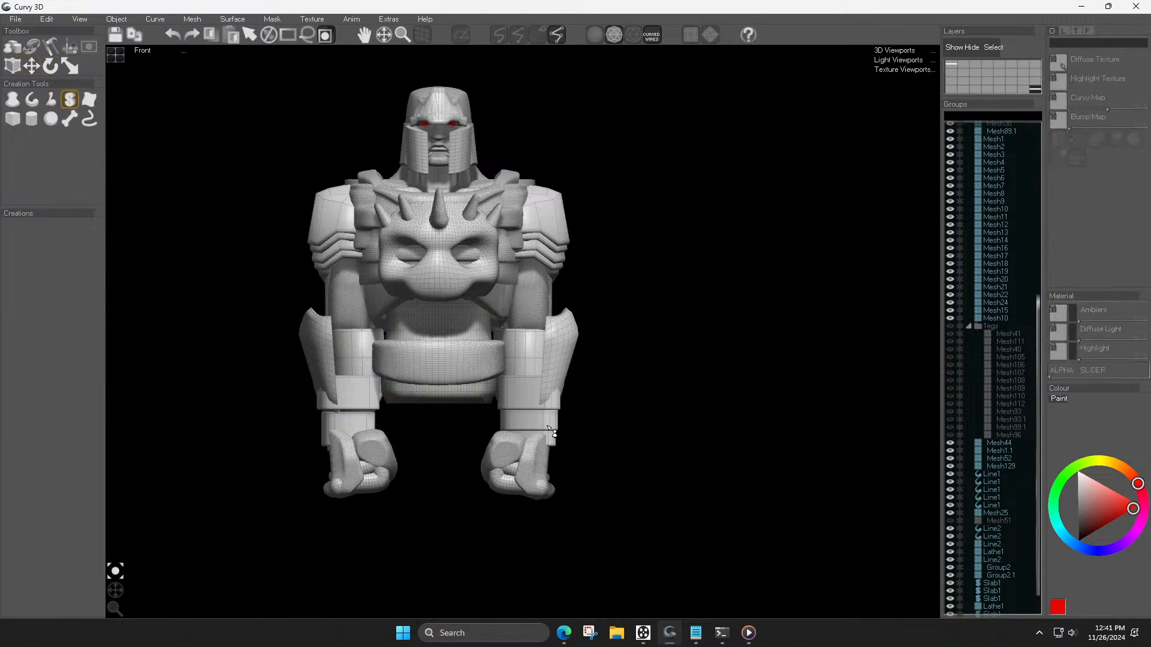
{"action": "key", "text": "ctrl+m"}
{"action": "key", "text": "Escape"}
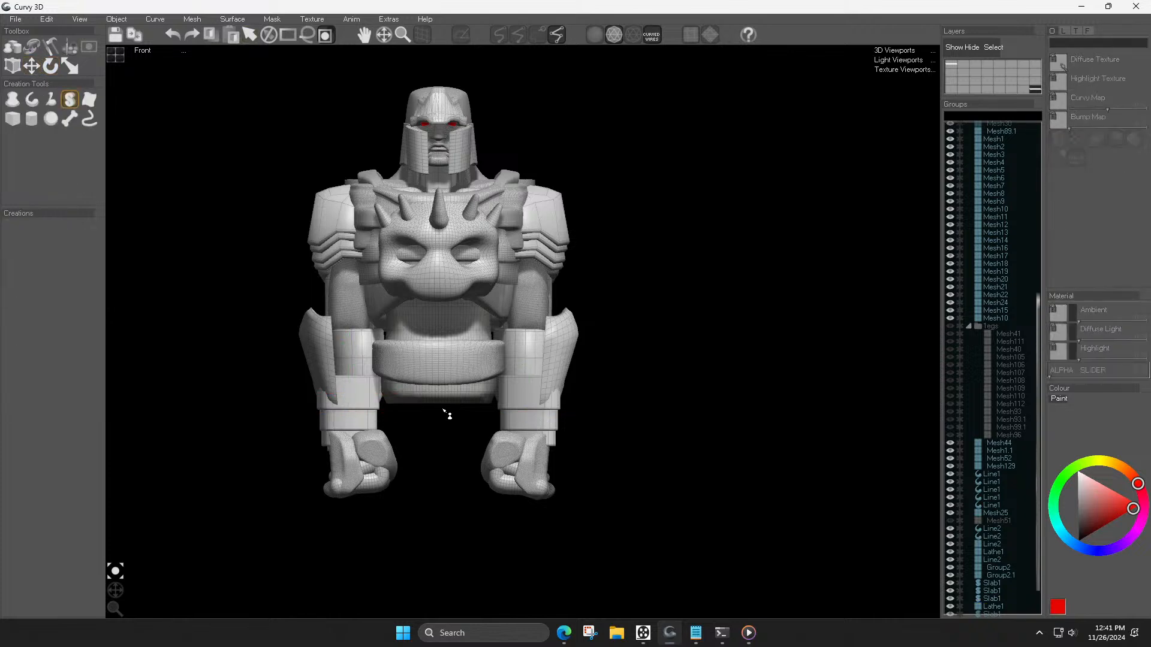
Step: Switch the display to smooth shading without wireframe, show the perspective view and reset all views
{"action": "scroll", "coordinate": [456, 420], "scroll_direction": "down", "scroll_amount": 3}
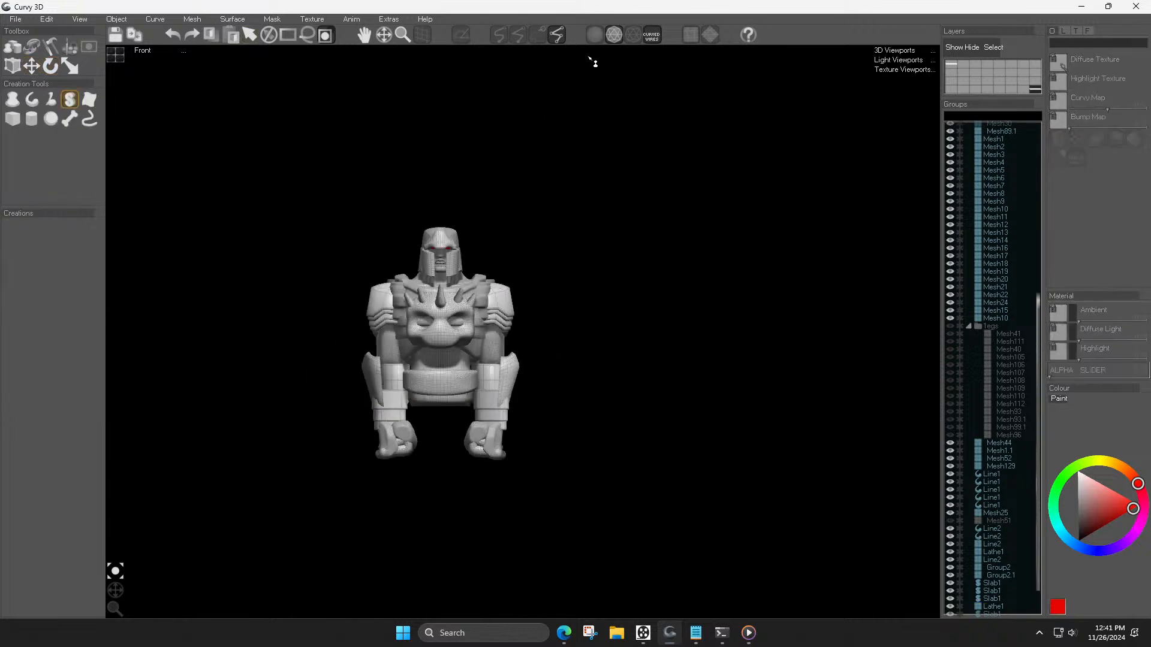
{"action": "left_click", "coordinate": [594, 36]}
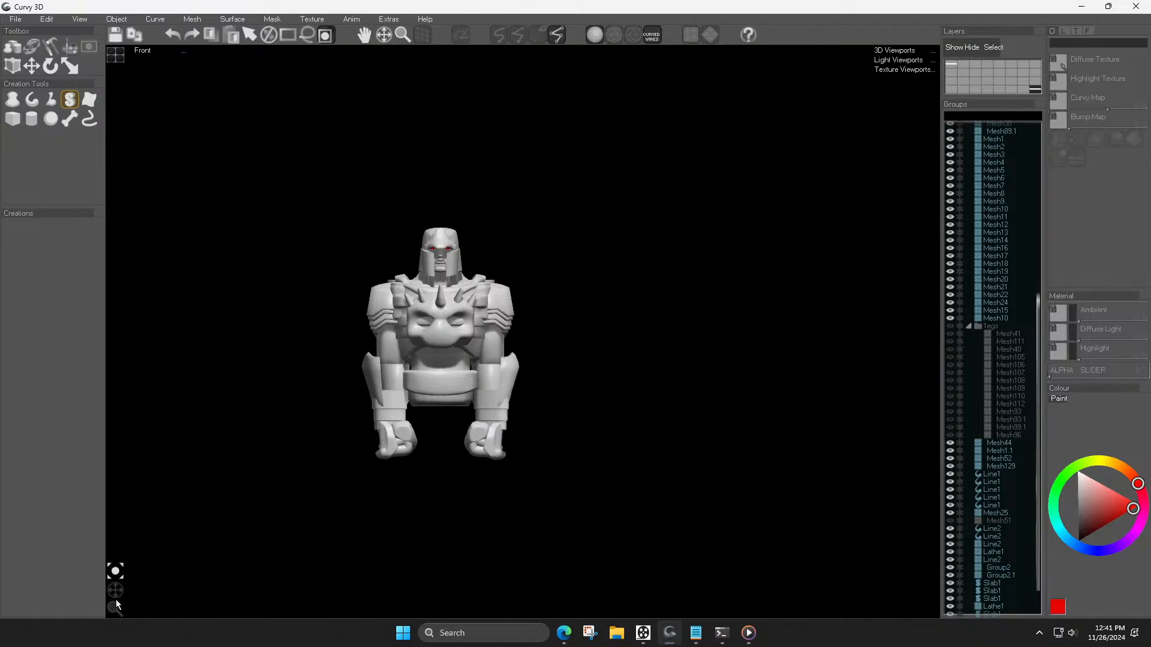
{"action": "left_click_drag", "start_coordinate": [115, 596], "coordinate": [458, 597]}
{"action": "key", "text": "2"}
{"action": "key", "text": "4"}
{"action": "left_click", "coordinate": [154, 54]}
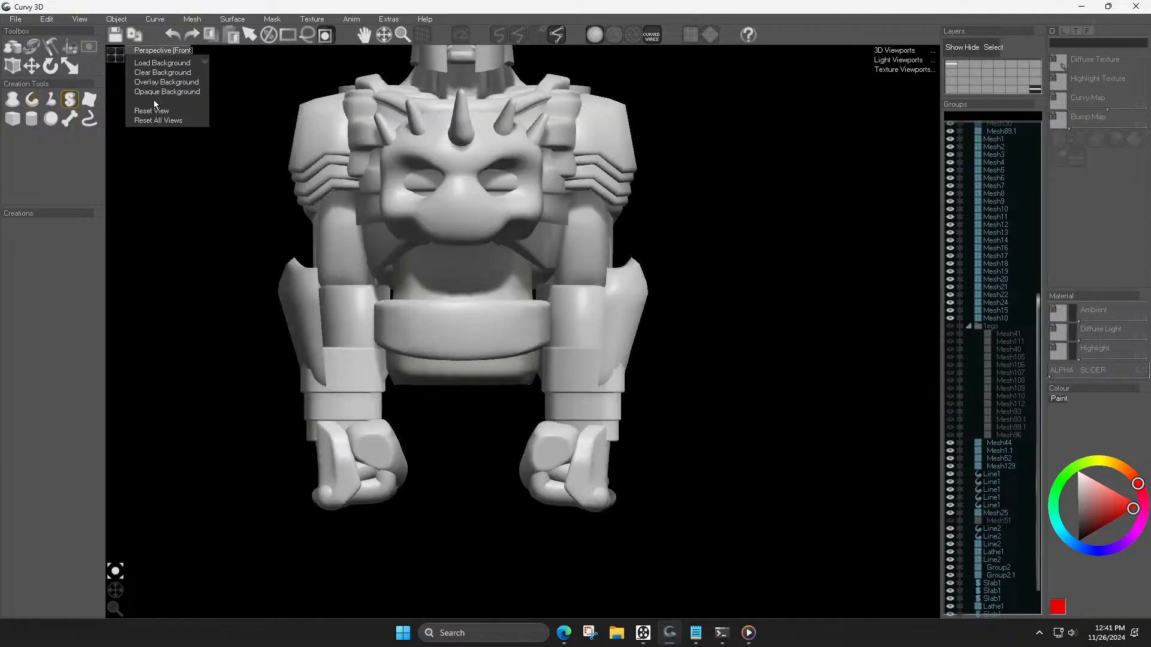
{"action": "left_click", "coordinate": [158, 118]}
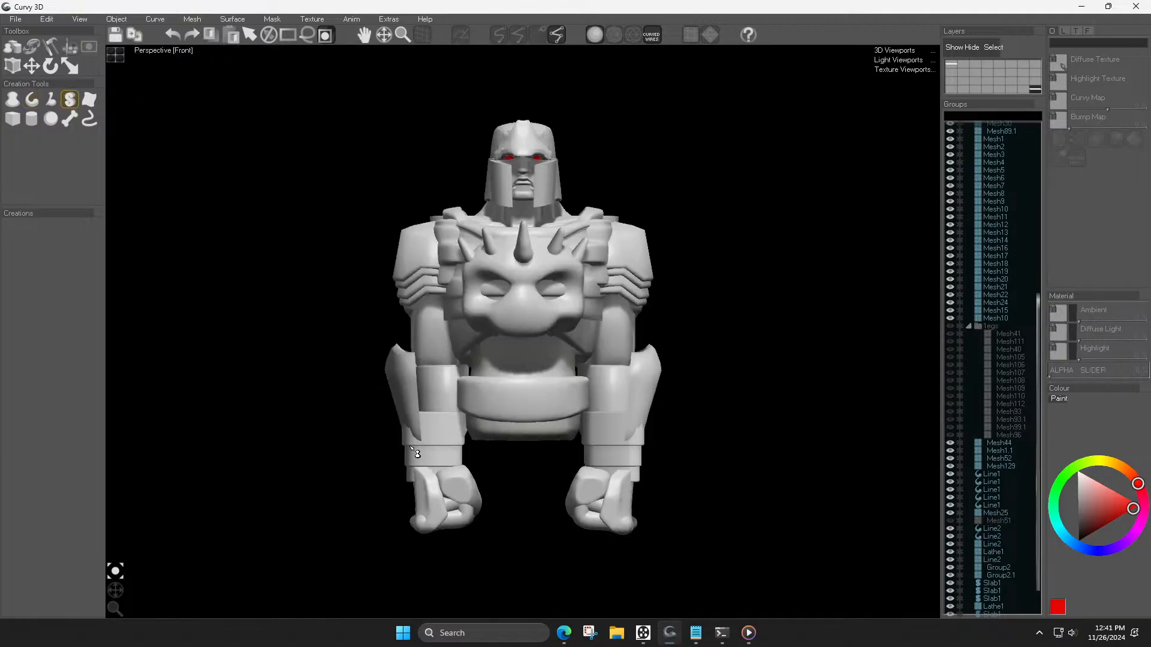
Step: Shift one outer forearm guard outward and slightly down so it sits beside the wrist bands
{"action": "left_click_drag", "start_coordinate": [654, 388], "coordinate": [643, 450]}
{"action": "key", "text": "w"}
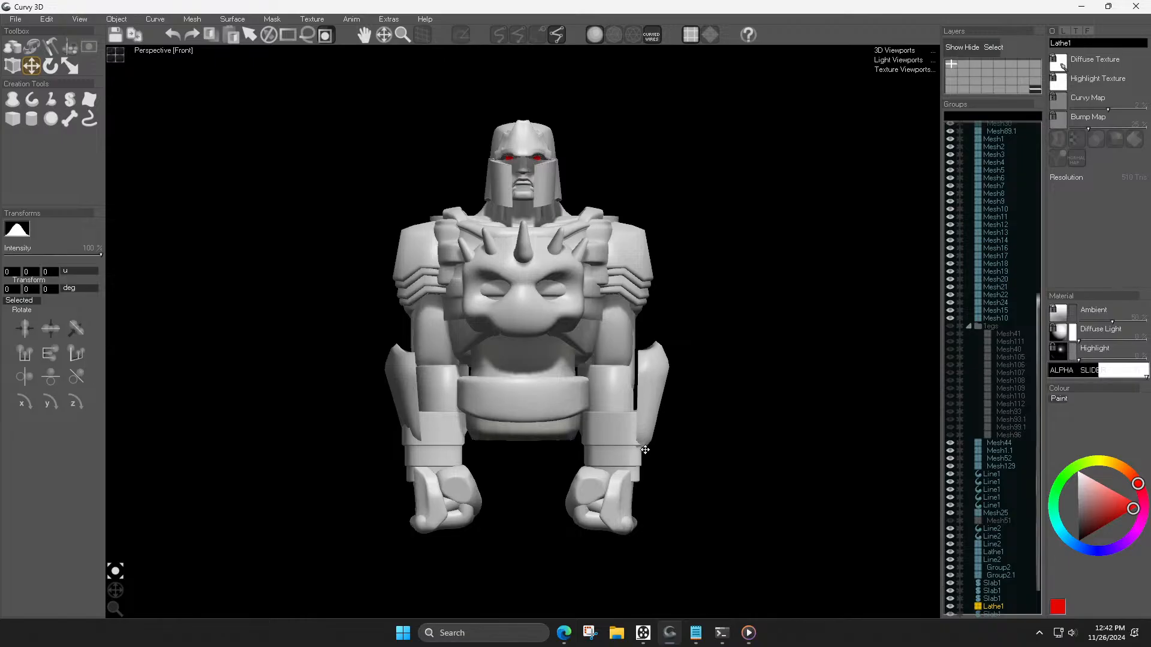
{"action": "key", "text": "e"}
{"action": "key", "text": "w"}
{"action": "left_click_drag", "start_coordinate": [640, 451], "coordinate": [632, 458]}
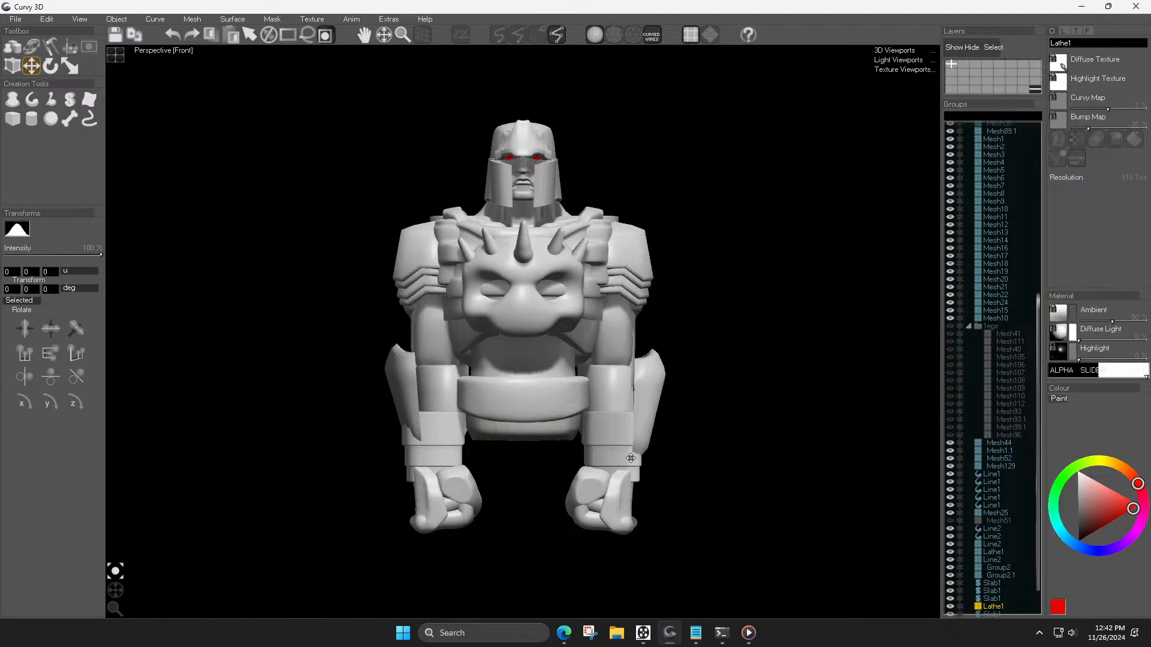
Step: Delete the opposite forearm guard and replace it with a mirrored copy of the repositioned one
{"action": "key", "text": "Delete"}
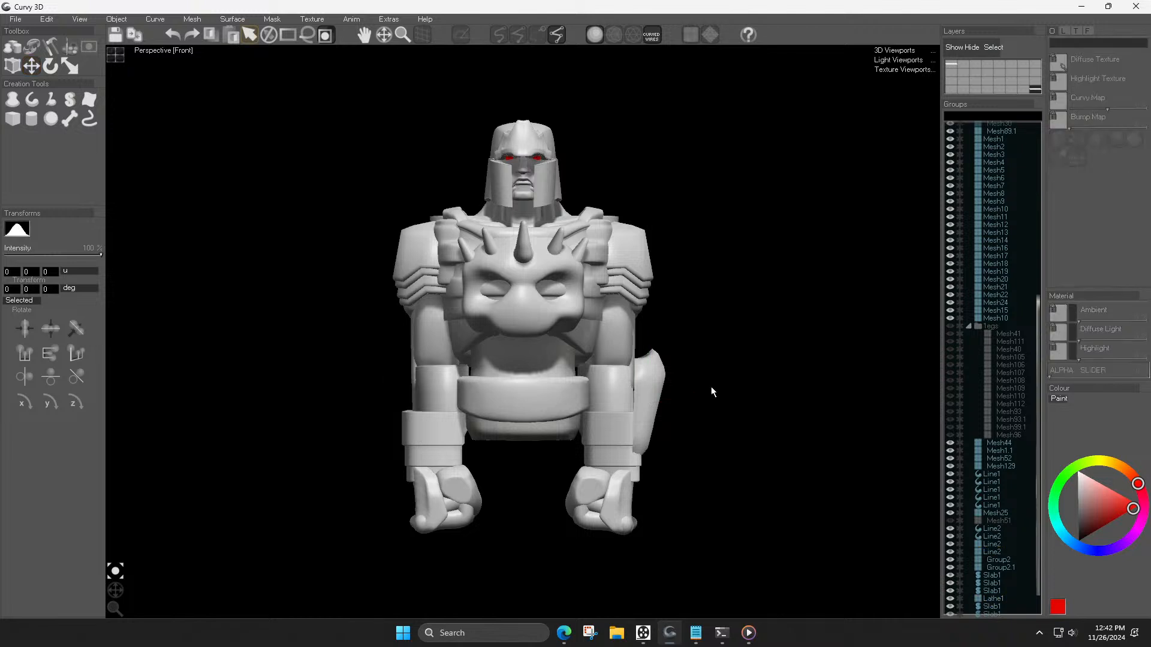
{"action": "left_click", "coordinate": [638, 388]}
{"action": "key", "text": "ctrl+m"}
{"action": "key", "text": "Escape"}
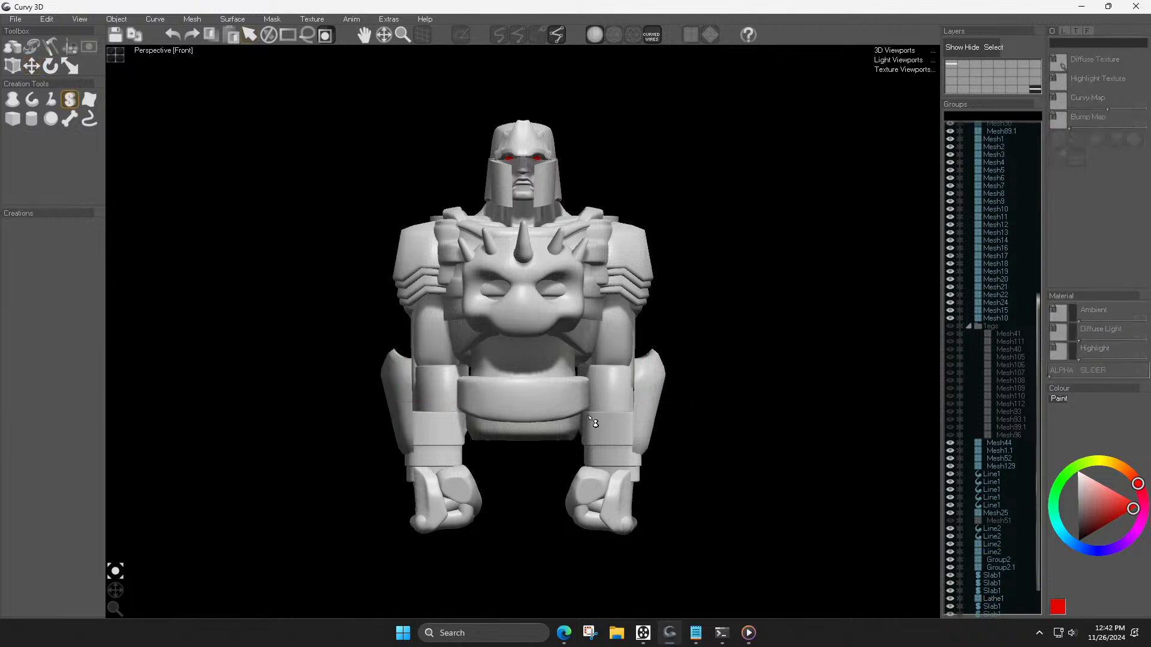
Step: Inspect the upper body from angled perspective views and reset all views
{"action": "scroll", "coordinate": [591, 415], "scroll_direction": "down", "scroll_amount": 3}
{"action": "mouse_move", "coordinate": [111, 595]}
{"action": "left_mouse_down"}
{"action": "mouse_move", "coordinate": [124, 594]}
{"action": "mouse_move", "coordinate": [112, 589]}
{"action": "left_mouse_up"}
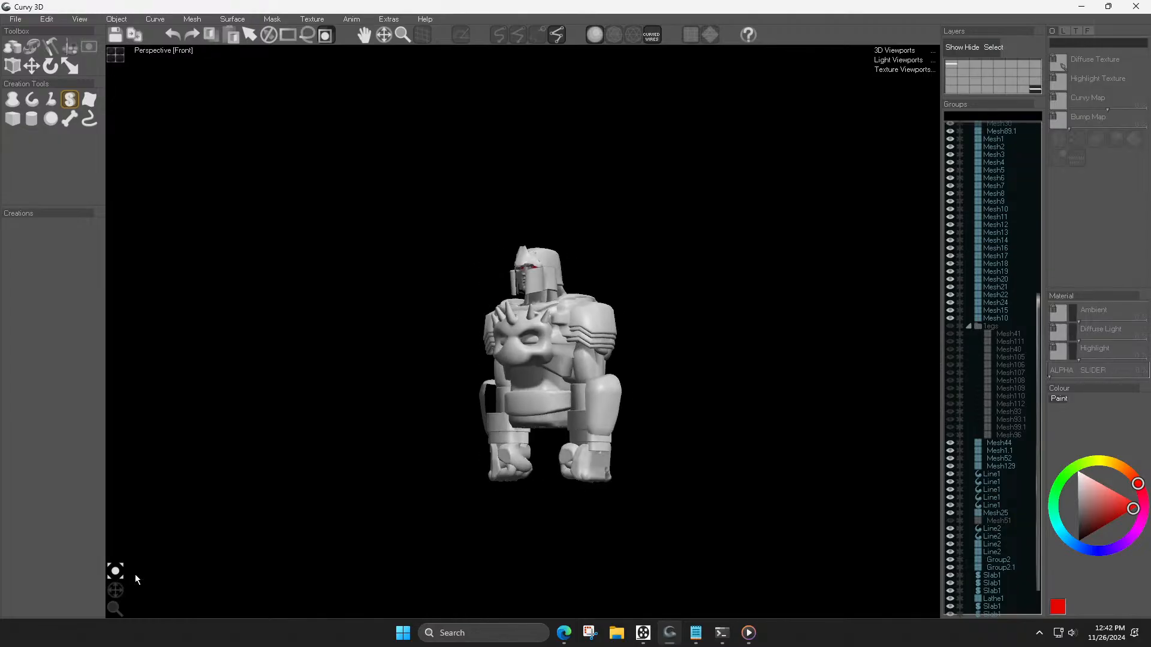
{"action": "left_click", "coordinate": [141, 50]}
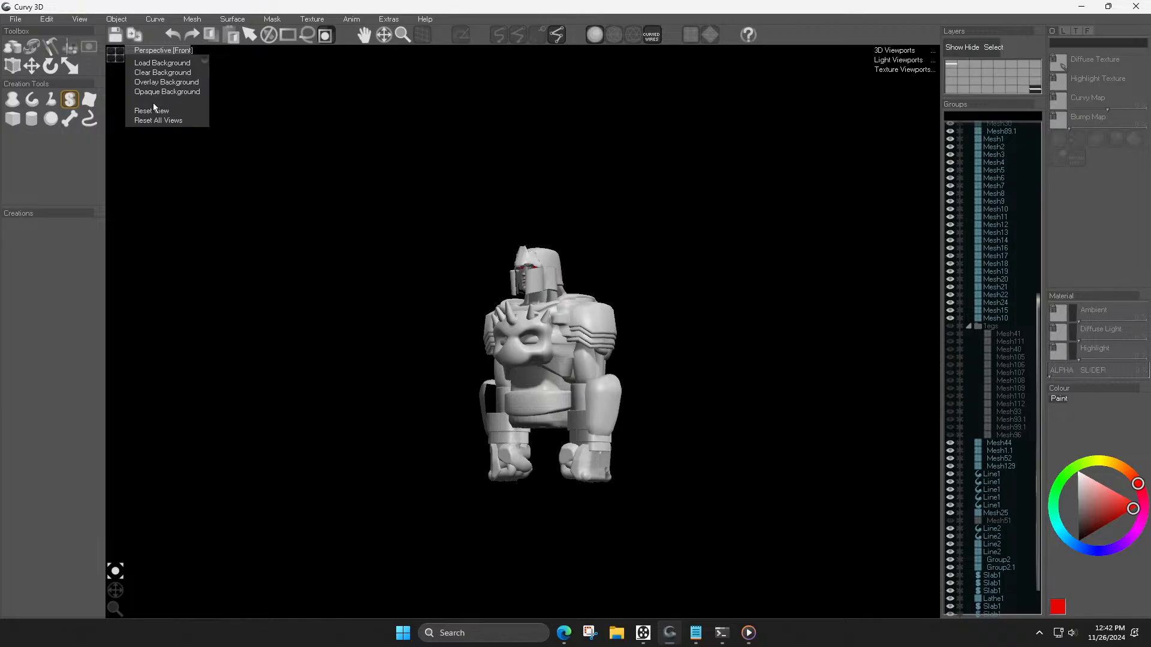
{"action": "left_click", "coordinate": [154, 110]}
{"action": "left_click", "coordinate": [80, 20]}
{"action": "left_click", "coordinate": [138, 208]}
{"action": "left_click_drag", "start_coordinate": [120, 609], "coordinate": [120, 635]}
{"action": "mouse_move", "coordinate": [117, 586]}
{"action": "left_mouse_down"}
{"action": "mouse_move", "coordinate": [153, 590]}
{"action": "mouse_move", "coordinate": [96, 586]}
{"action": "mouse_move", "coordinate": [122, 586]}
{"action": "mouse_move", "coordinate": [112, 590]}
{"action": "left_mouse_up"}
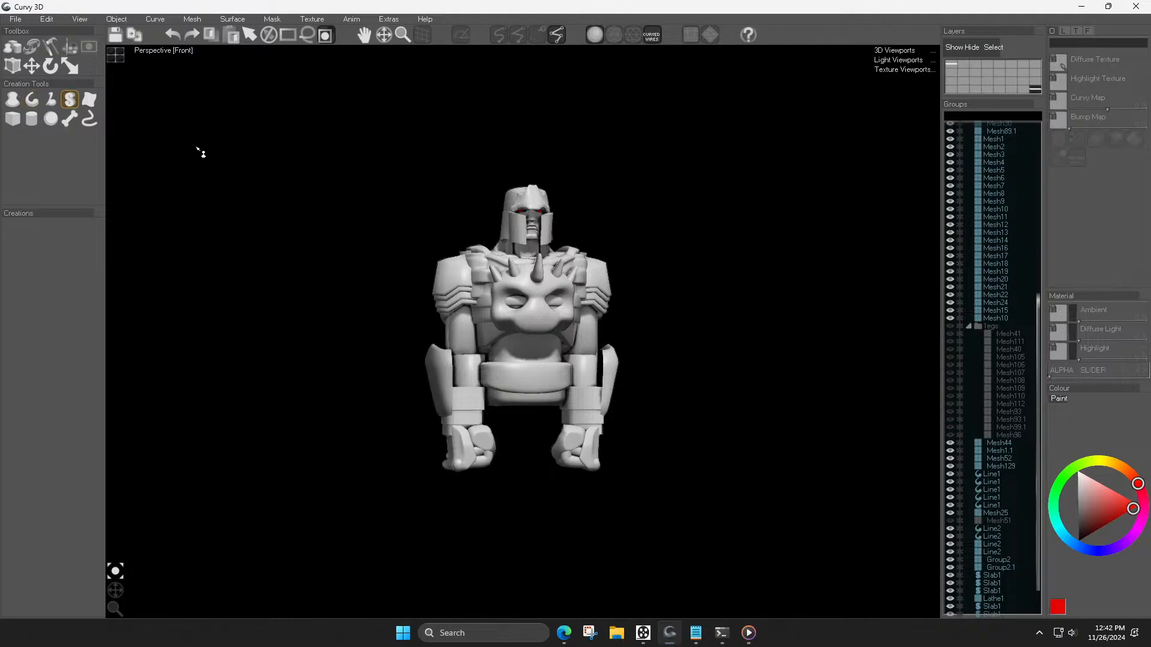
{"action": "left_click", "coordinate": [160, 53]}
{"action": "left_click", "coordinate": [169, 119]}
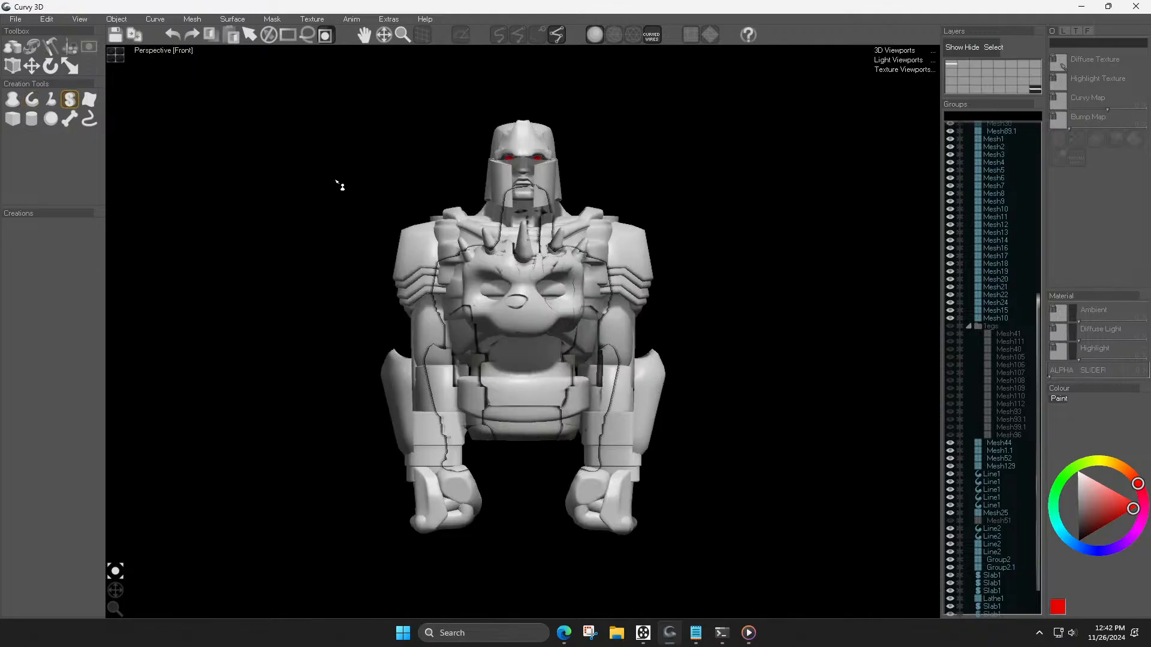
Step: Reposition one upper arm mesh, delete its counterpart on the other arm and mirror the adjusted mesh across
{"action": "left_click", "coordinate": [634, 312]}
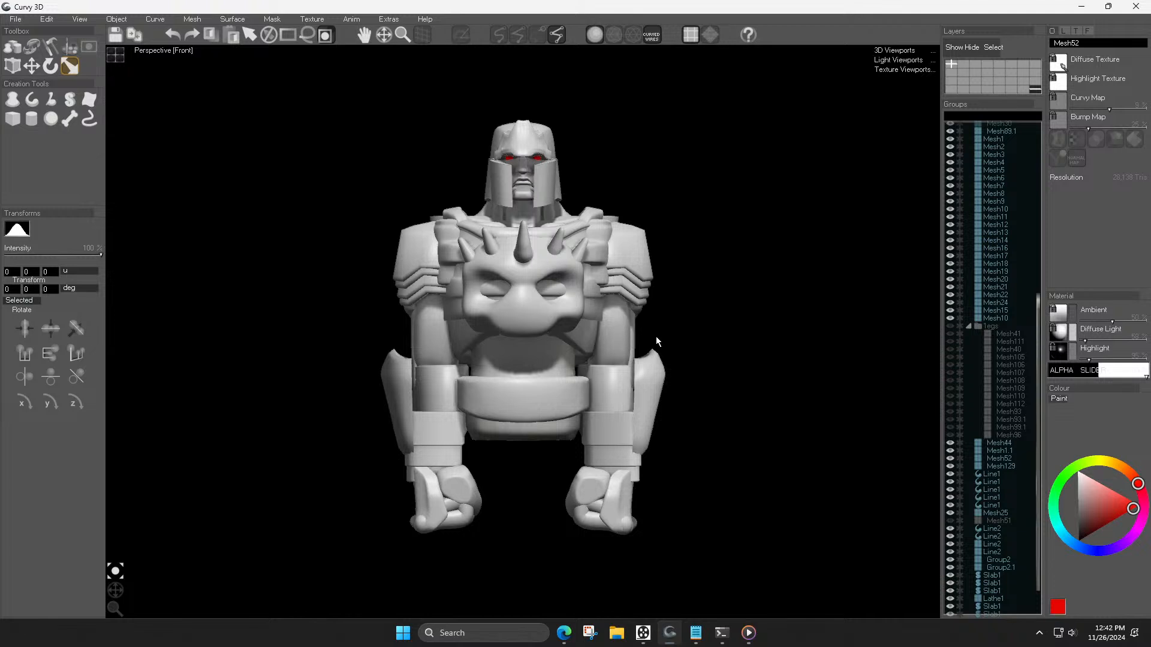
{"action": "key", "text": "m"}
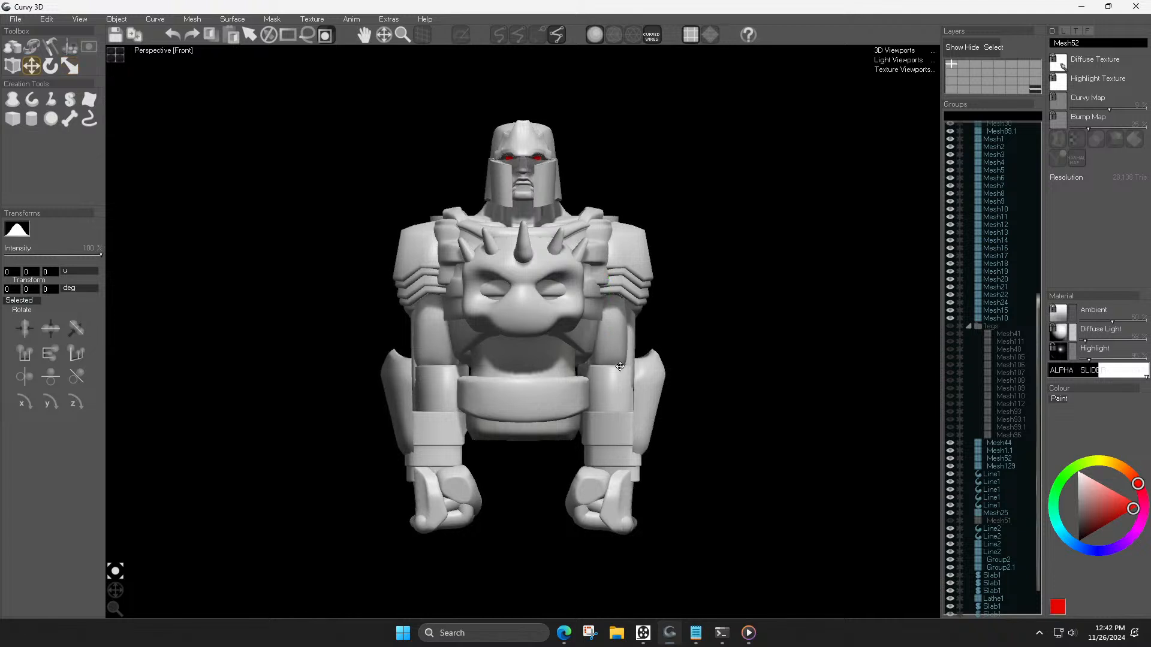
{"action": "key", "text": "r"}
{"action": "key", "text": "Delete"}
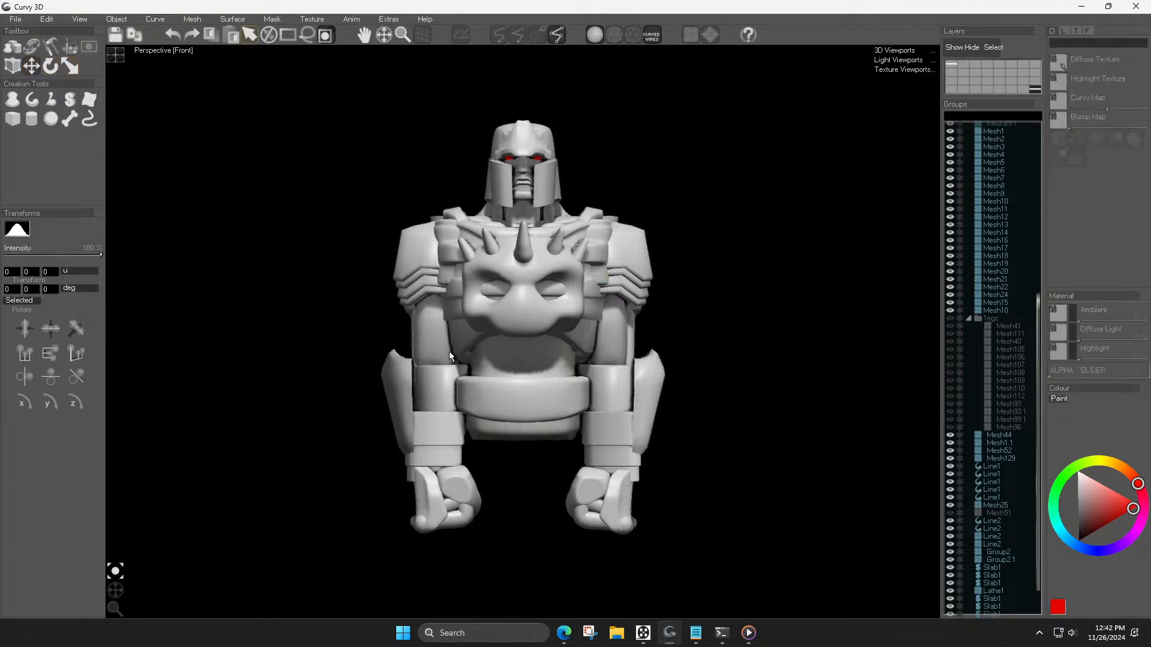
{"action": "left_click", "coordinate": [625, 332]}
{"action": "key", "text": "r"}
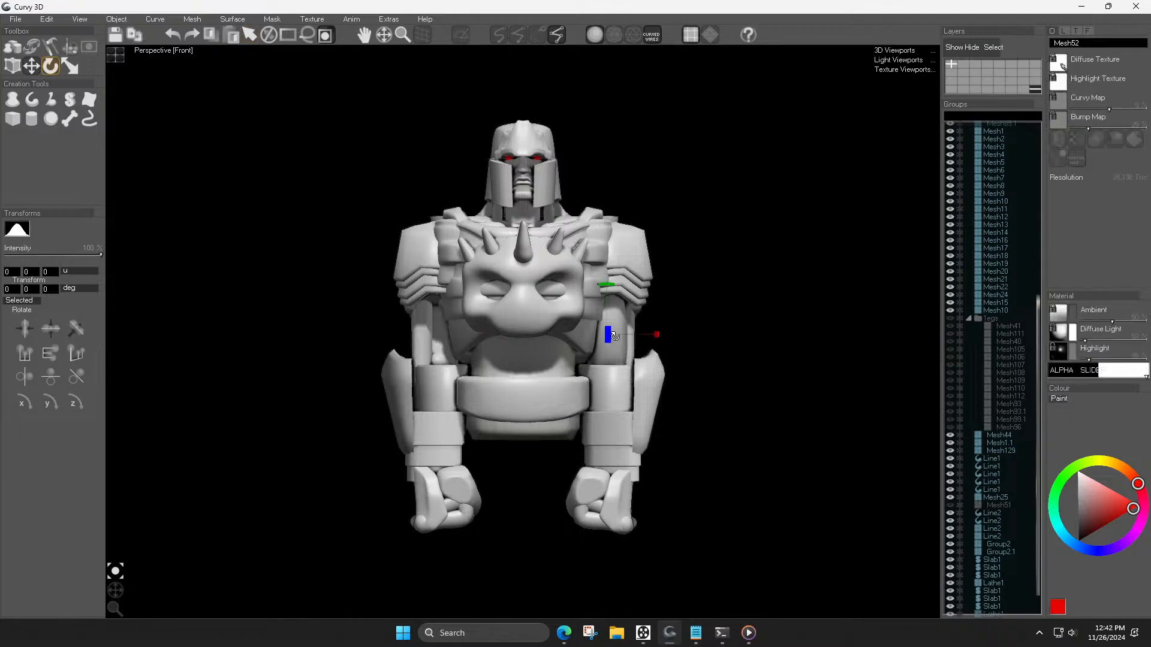
{"action": "key", "text": "ctrl+m"}
{"action": "key", "text": "s"}
Step: Move the outer forearm guard inward so it overlaps the forearm and wrist bands
{"action": "scroll", "coordinate": [566, 302], "scroll_direction": "down", "scroll_amount": 3}
{"action": "scroll", "coordinate": [570, 308], "scroll_direction": "up", "scroll_amount": 2}
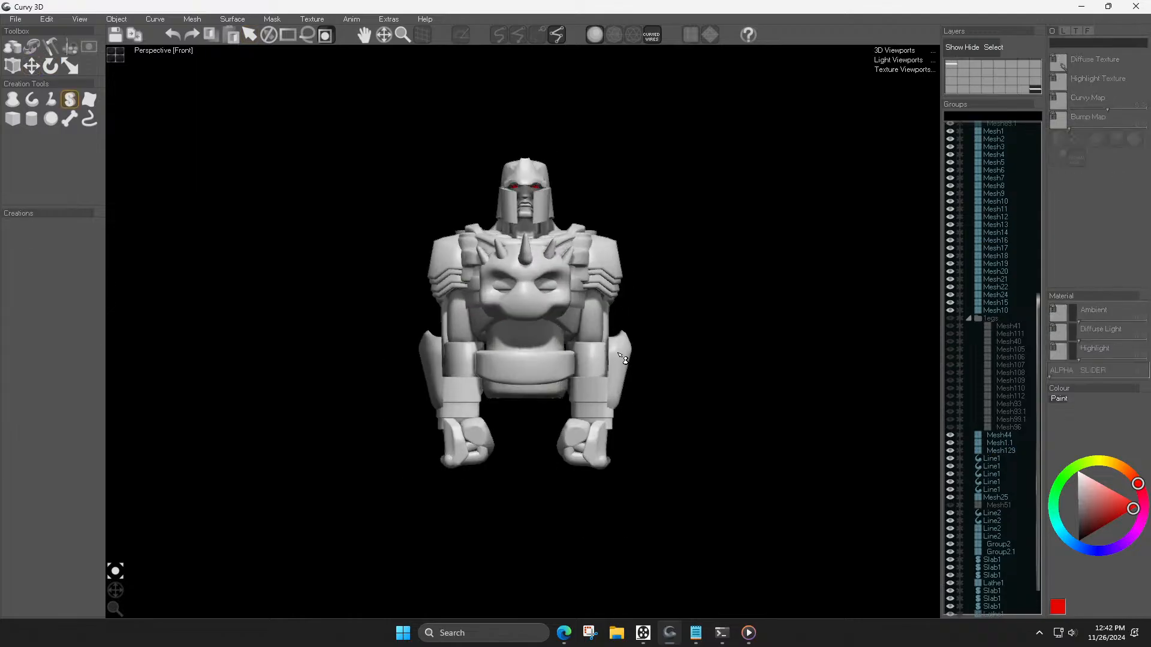
{"action": "left_click", "coordinate": [616, 377]}
{"action": "scroll", "coordinate": [618, 381], "scroll_direction": "up", "scroll_amount": 3}
{"action": "key", "text": "m"}
{"action": "left_click_drag", "start_coordinate": [610, 399], "coordinate": [612, 431]}
{"action": "key", "text": "r"}
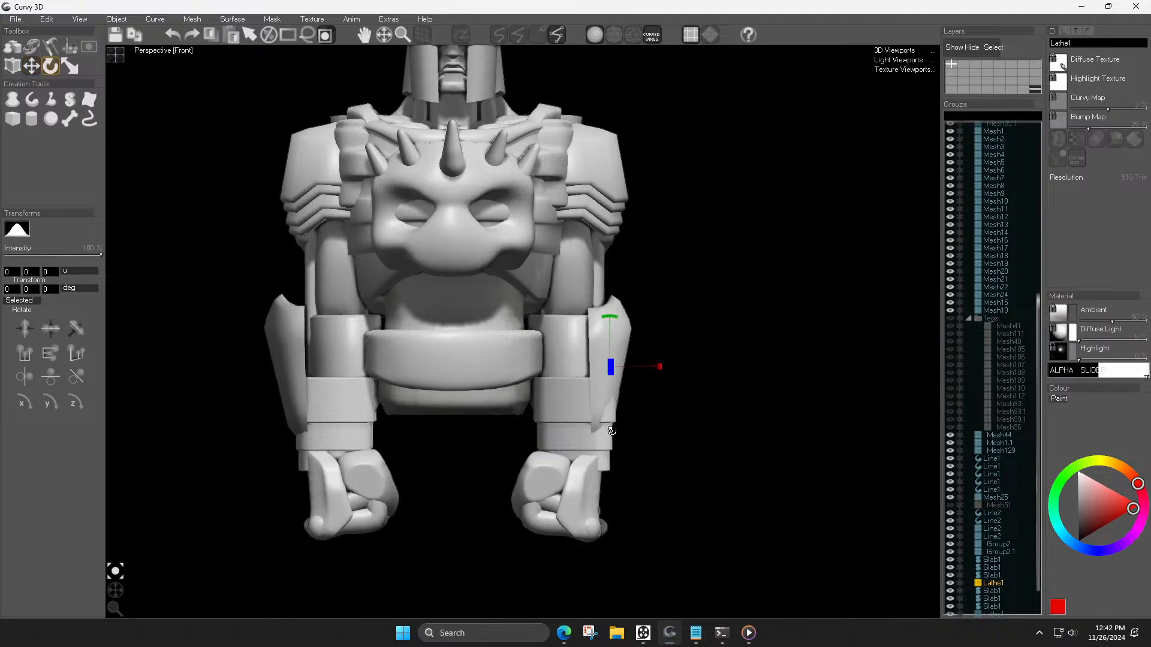
Step: Delete the old guard on the opposite forearm and mirror the inward-moved guard onto that arm
{"action": "key", "text": "f"}
{"action": "key", "text": "m"}
{"action": "left_click", "coordinate": [402, 403]}
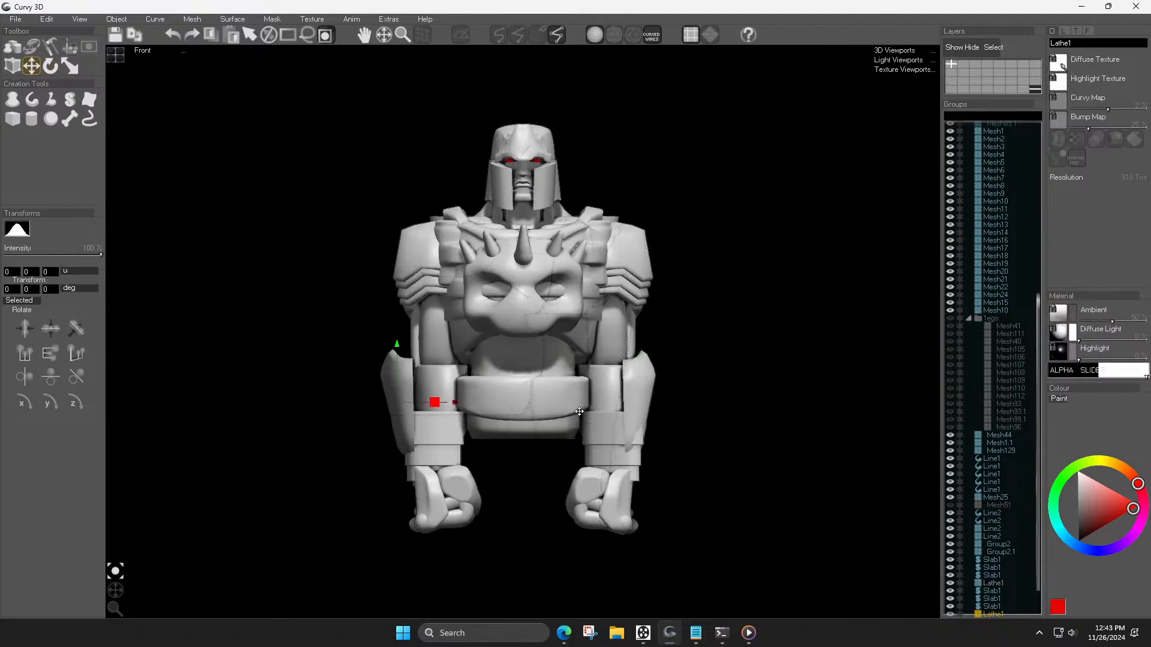
{"action": "key", "text": "Delete"}
{"action": "left_click", "coordinate": [634, 400]}
{"action": "key", "text": "r"}
{"action": "key", "text": "ctrl+m"}
{"action": "key", "text": "p"}
{"action": "key", "text": "m"}
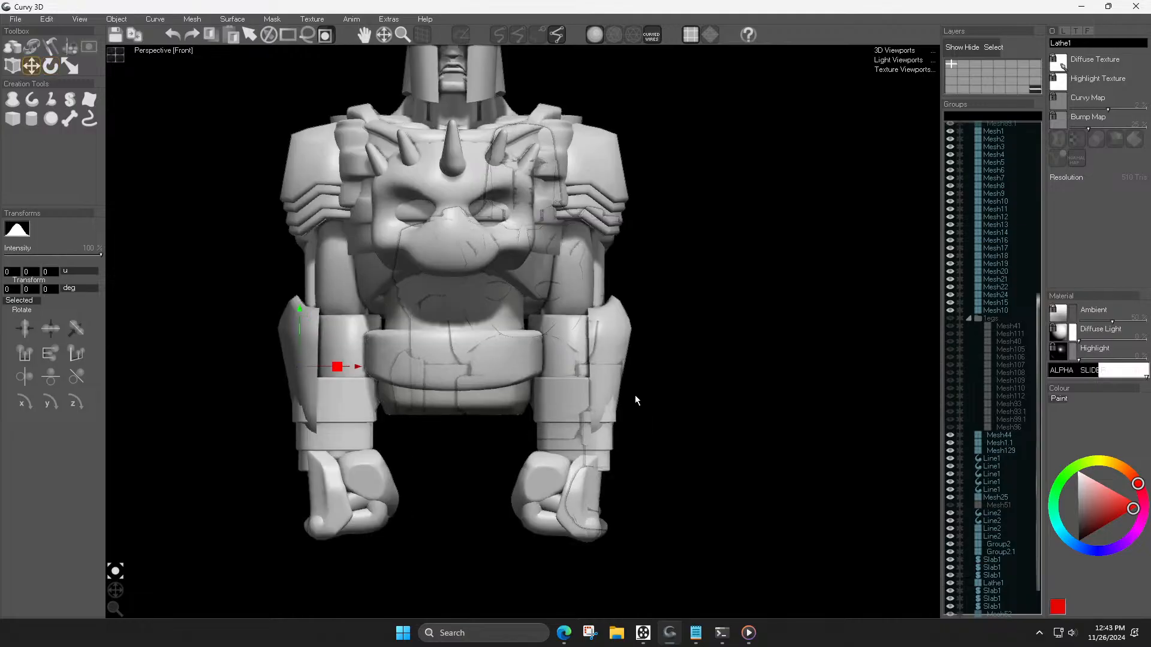
Step: Try nudging the topmost wrist slab outward and scaling it larger in the left view to enclose the forearm guard
{"action": "scroll", "coordinate": [699, 382], "scroll_direction": "down", "scroll_amount": 3}
{"action": "left_click", "coordinate": [699, 381]}
{"action": "middle_click_drag", "start_coordinate": [602, 436], "coordinate": [498, 375]}
{"action": "scroll", "coordinate": [520, 334], "scroll_direction": "down", "scroll_amount": 2}
{"action": "scroll", "coordinate": [520, 334], "scroll_direction": "up", "scroll_amount": 4}
{"action": "left_click", "coordinate": [520, 338]}
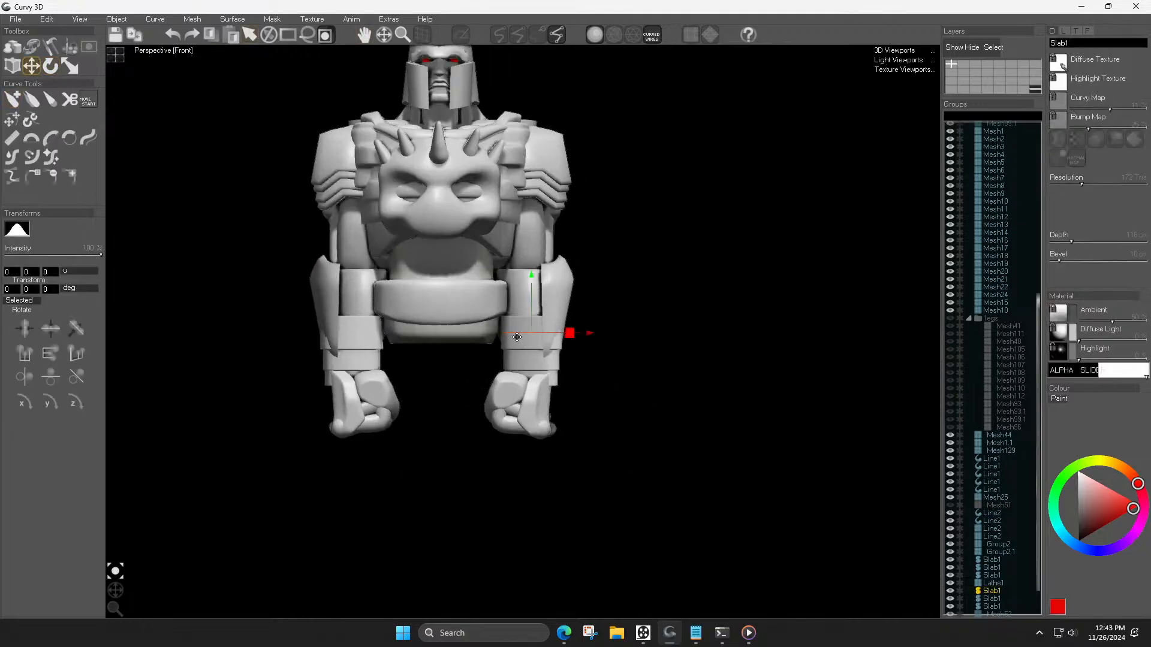
{"action": "left_click_drag", "start_coordinate": [588, 333], "coordinate": [591, 333]}
{"action": "key", "text": "r"}
{"action": "key", "text": "4"}
{"action": "left_click_drag", "start_coordinate": [482, 433], "coordinate": [471, 433]}
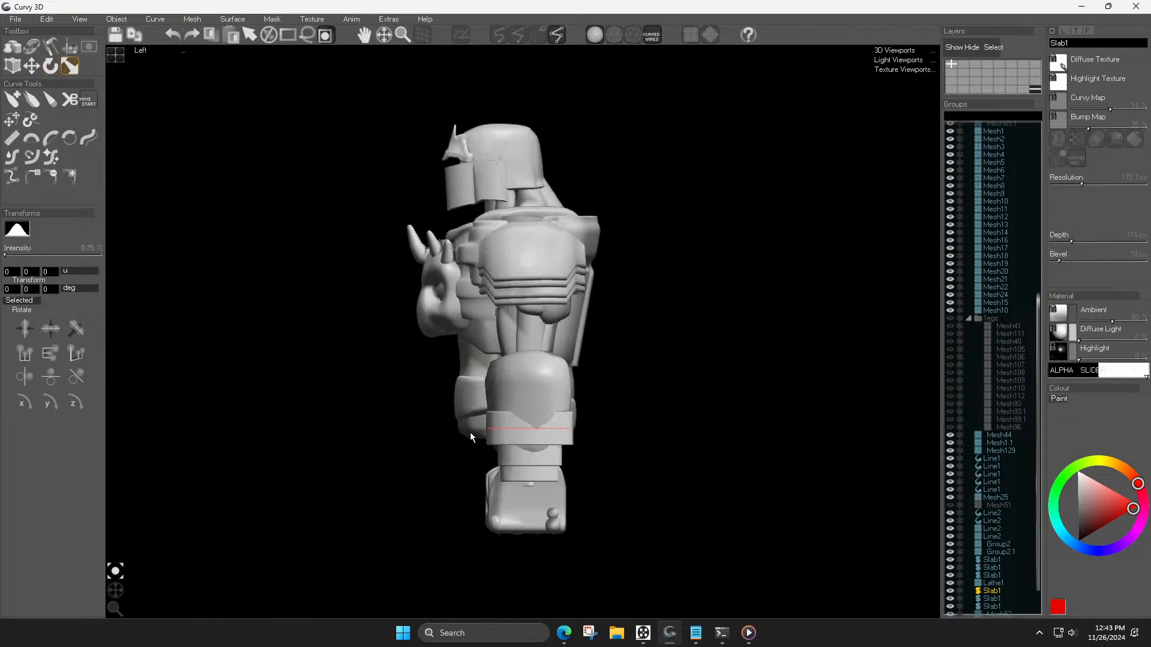
Step: Delete the topmost wrist slab from both arms
{"action": "key", "text": "Delete"}
{"action": "key", "text": "1"}
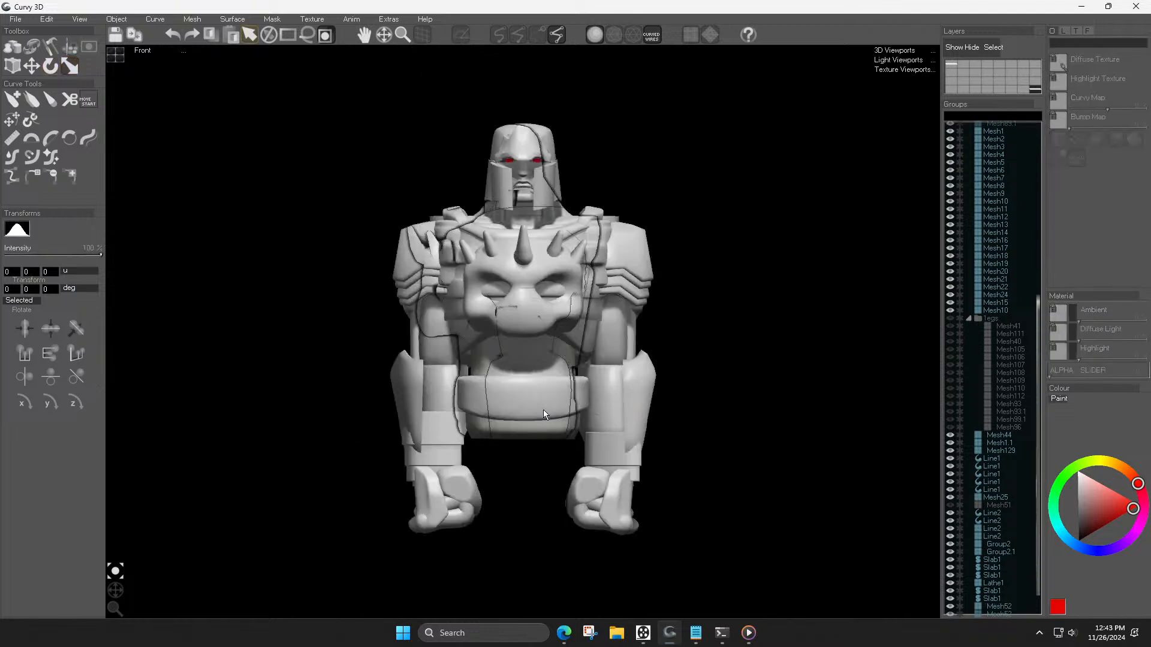
{"action": "left_click", "coordinate": [447, 438]}
{"action": "key", "text": "Delete"}
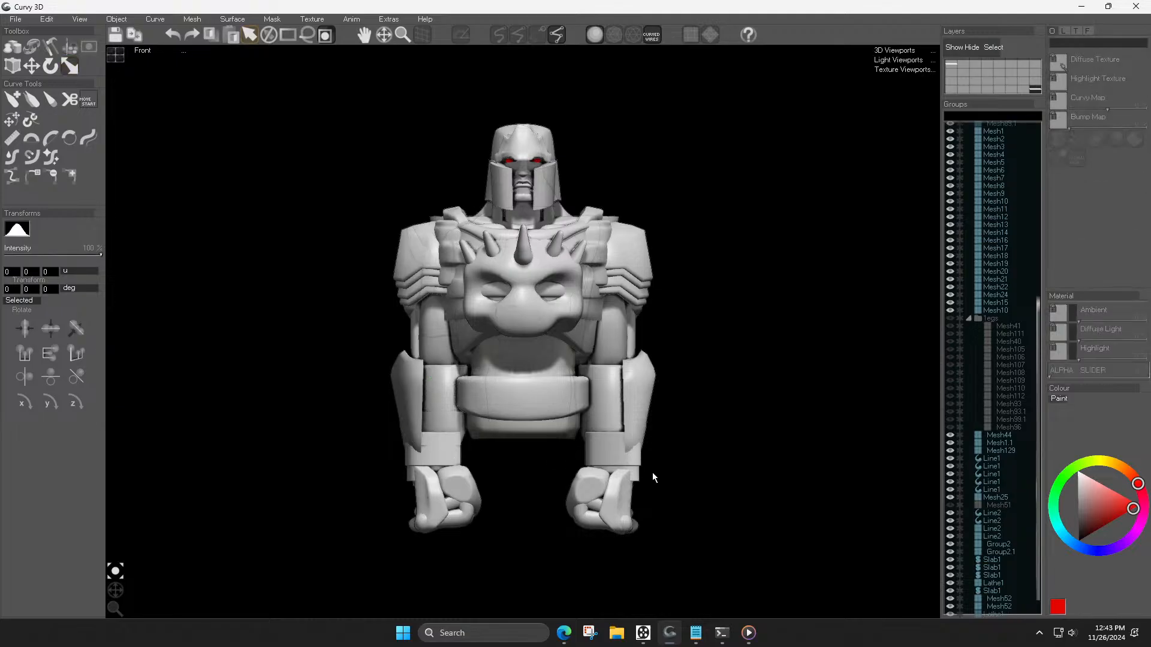
Step: Nudge the outer forearm guard slightly outward and replace the opposite arm's guard with a mirrored copy of it
{"action": "scroll", "coordinate": [554, 407], "scroll_direction": "down", "scroll_amount": 4}
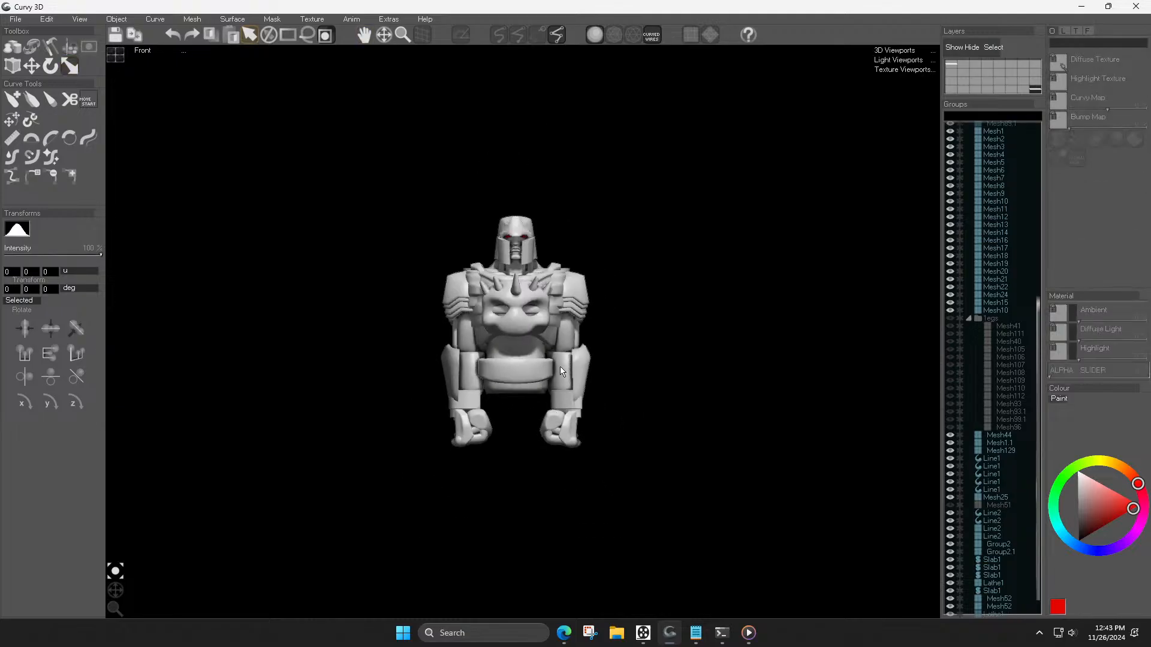
{"action": "scroll", "coordinate": [575, 395], "scroll_direction": "up", "scroll_amount": 2}
{"action": "left_click", "coordinate": [593, 389]}
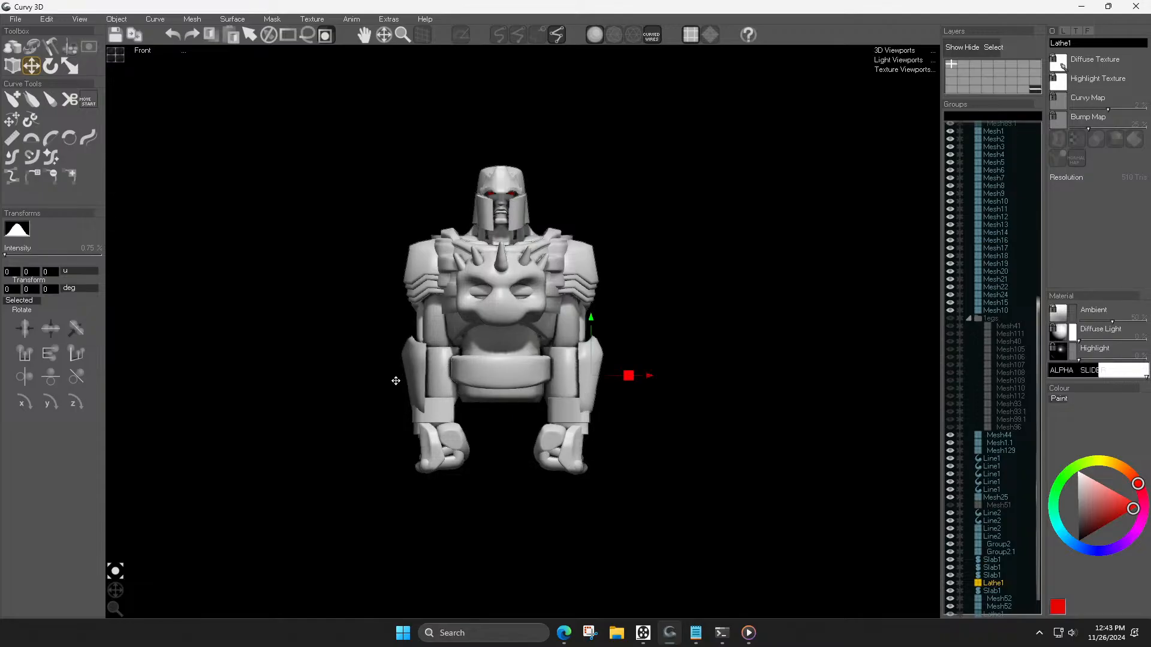
{"action": "left_click", "coordinate": [416, 374]}
{"action": "key", "text": "Delete"}
{"action": "left_click", "coordinate": [587, 386]}
{"action": "key", "text": "r"}
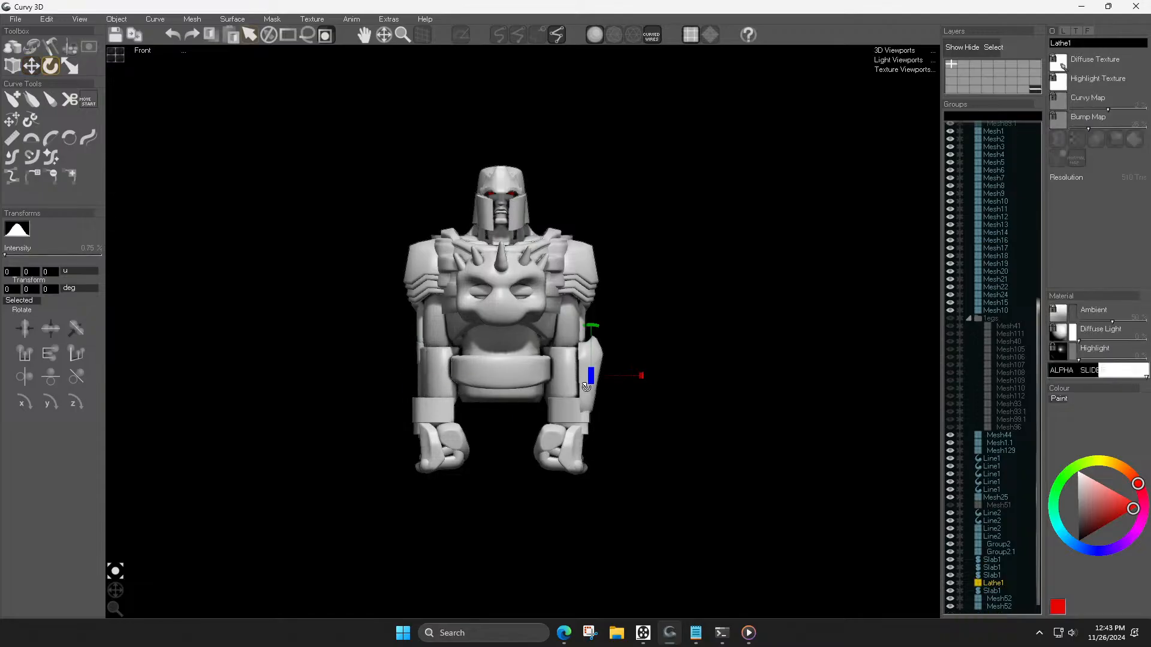
{"action": "key", "text": "m"}
Step: Duplicate the wrist slab band up to the upper forearm beside the belt and mirror the copy onto the other arm
{"action": "left_click", "coordinate": [570, 416]}
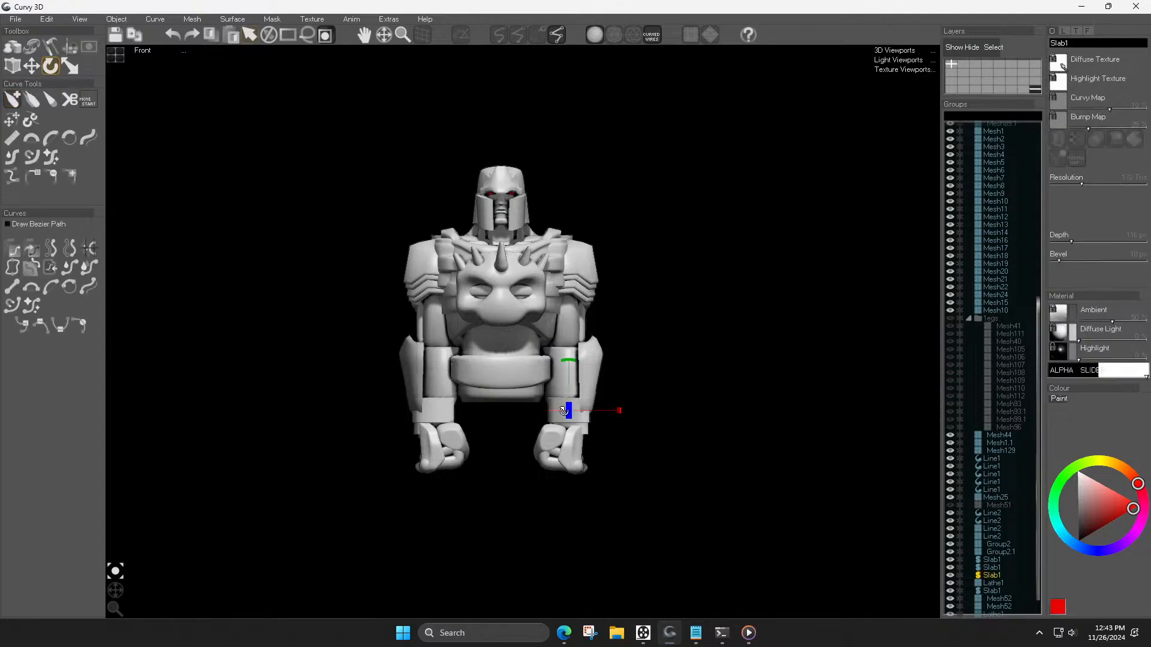
{"action": "left_click_drag", "start_coordinate": [545, 341], "coordinate": [545, 338]}
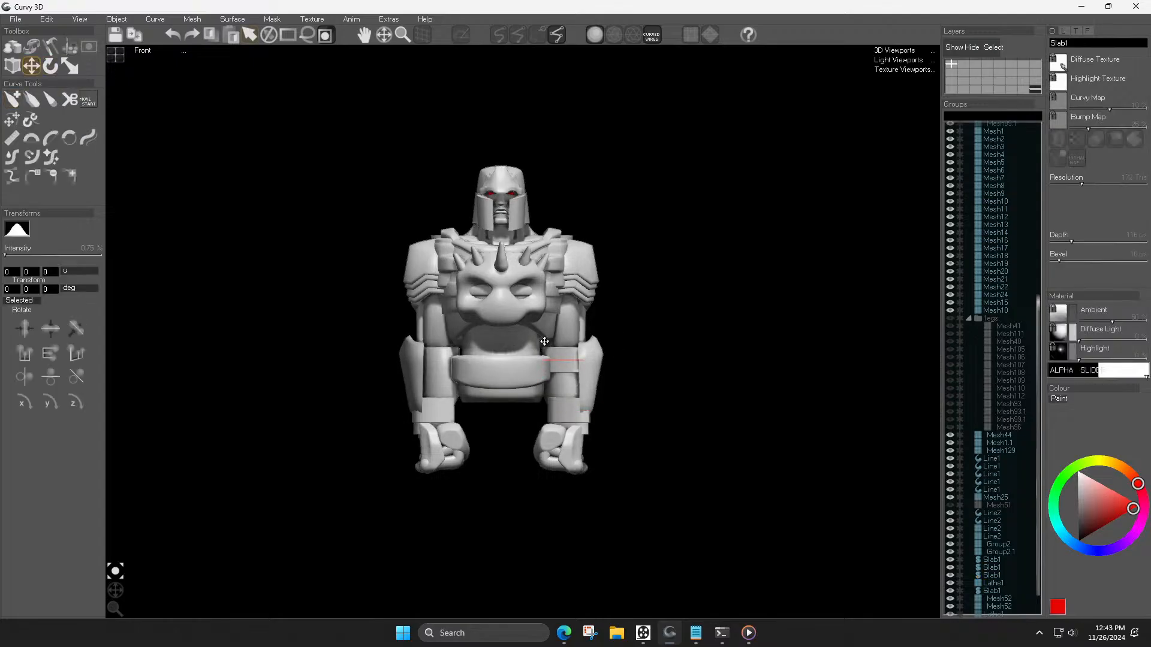
{"action": "key", "text": "ctrl+m"}
{"action": "left_click", "coordinate": [628, 375]}
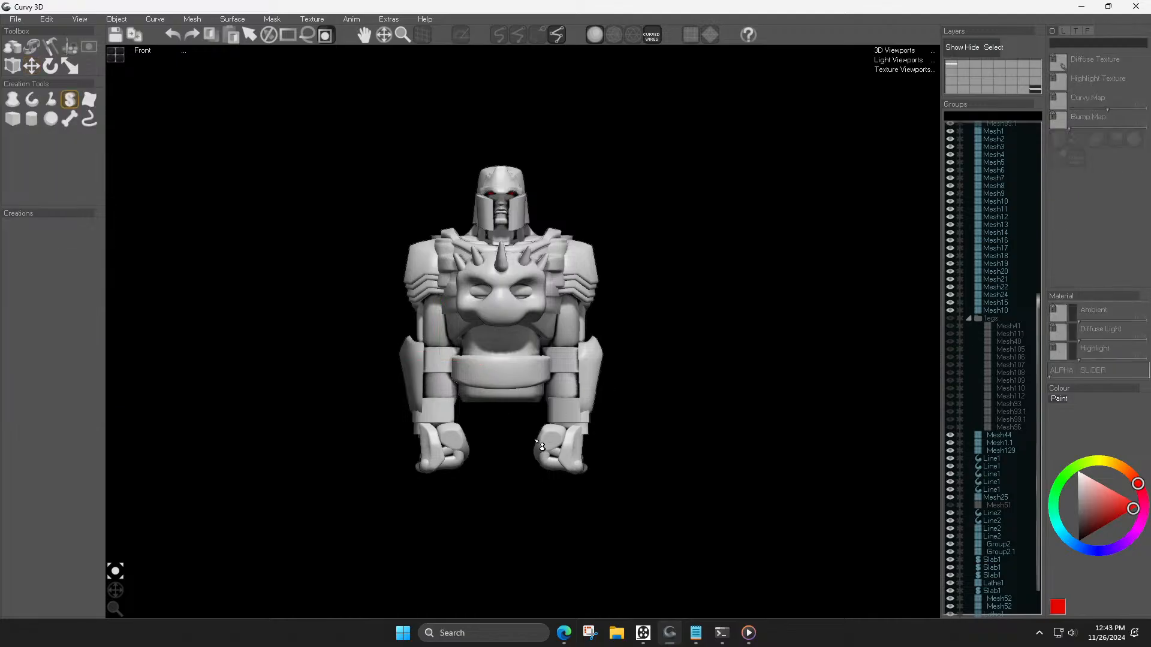
Step: Refit the forearm cylinder so its rounded lower end sits between the upper and lower slab bands
{"action": "scroll", "coordinate": [530, 443], "scroll_direction": "down", "scroll_amount": 3}
{"action": "scroll", "coordinate": [536, 429], "scroll_direction": "up", "scroll_amount": 8}
{"action": "left_click", "coordinate": [560, 402]}
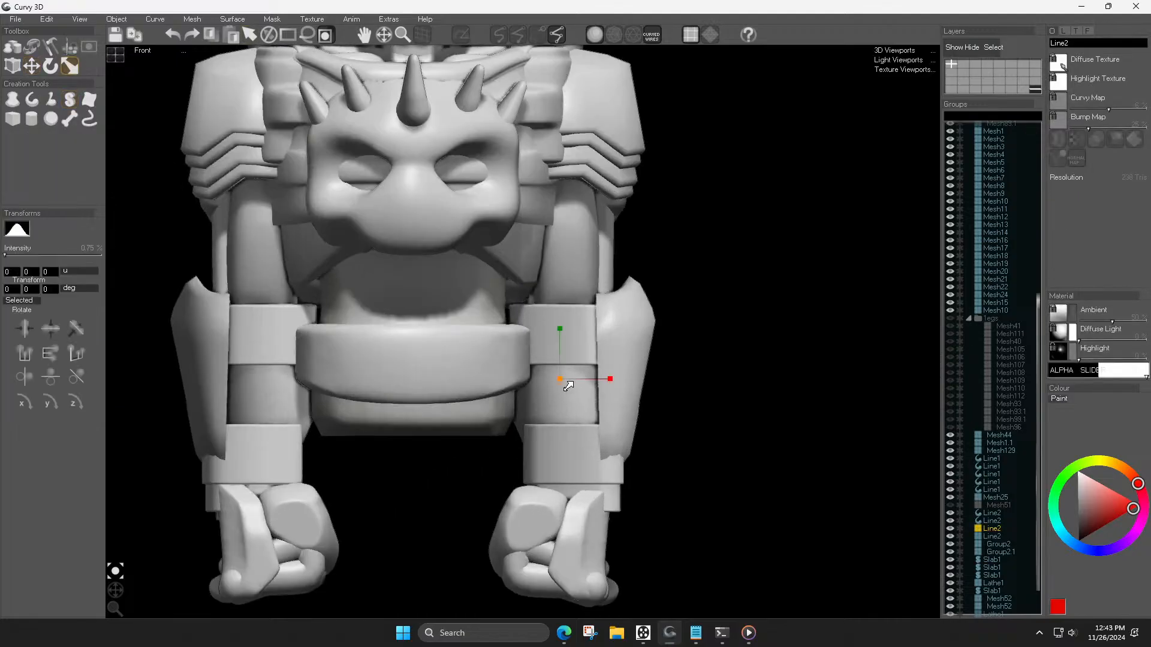
{"action": "left_click_drag", "start_coordinate": [573, 392], "coordinate": [821, 404]}
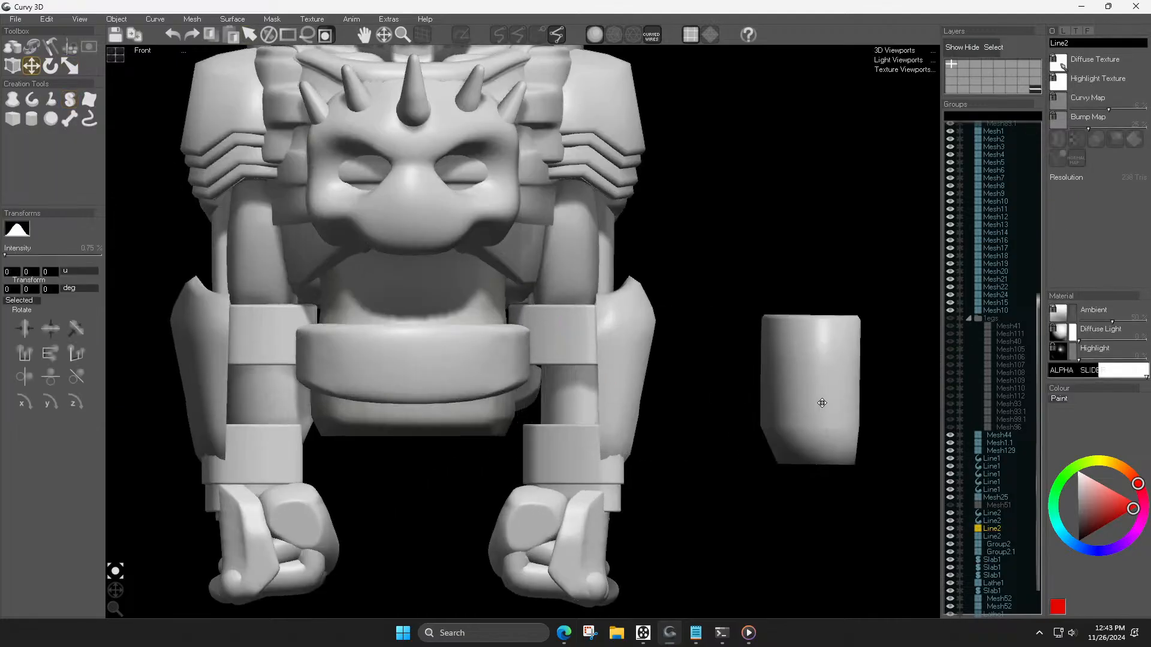
{"action": "key", "text": "ctrl+z"}
{"action": "left_click_drag", "start_coordinate": [554, 387], "coordinate": [565, 414]}
{"action": "key", "text": "w"}
{"action": "key", "text": "q"}
Step: Delete the old forearm cylinder on the opposite arm and mirror the refitted cylinder onto it
{"action": "left_click", "coordinate": [252, 405]}
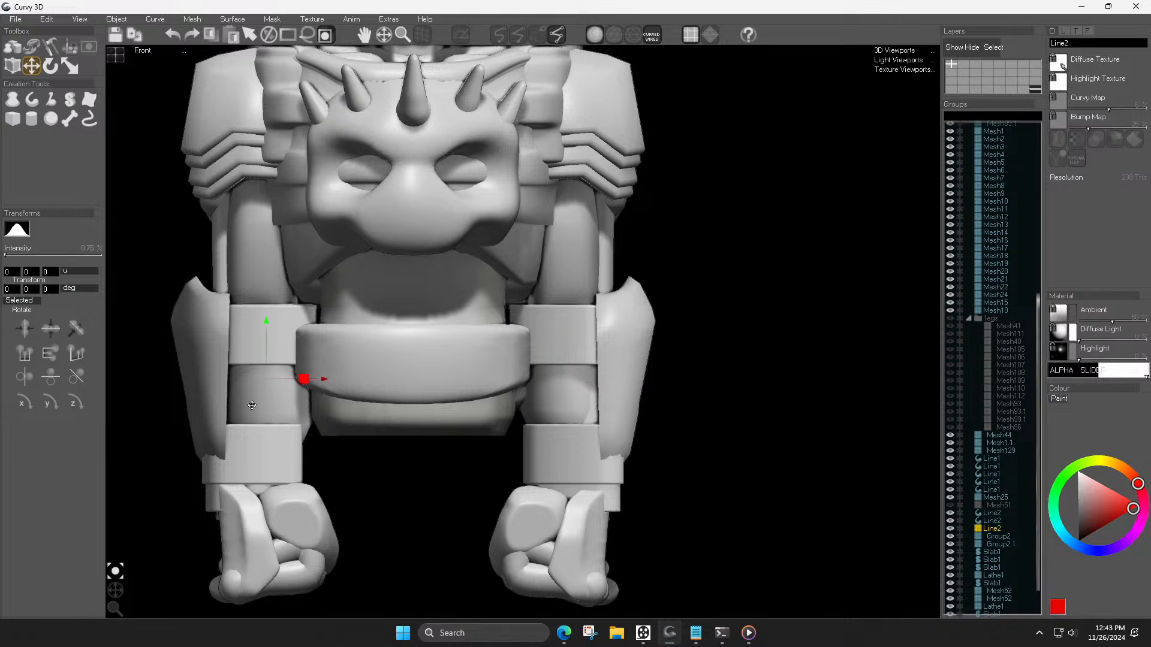
{"action": "key", "text": "Delete"}
{"action": "left_click", "coordinate": [561, 392]}
{"action": "key", "text": "e"}
{"action": "key", "text": "ctrl+m"}
{"action": "key", "text": "Escape"}
{"action": "scroll", "coordinate": [459, 411], "scroll_direction": "down", "scroll_amount": 3}
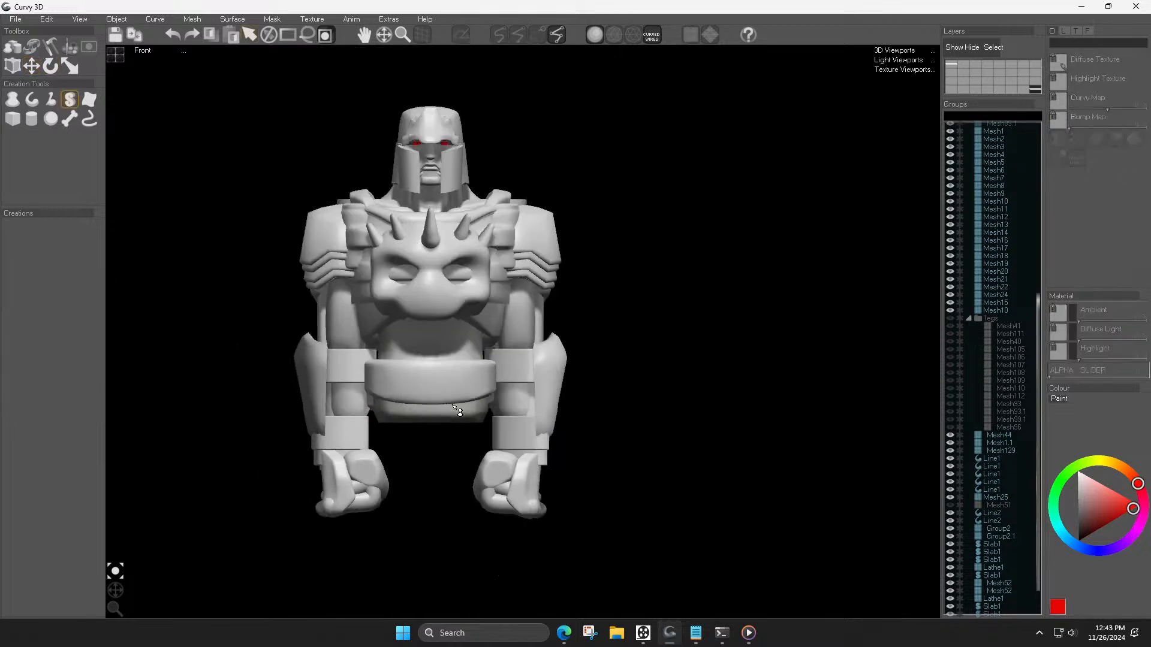
{"action": "middle_click_drag", "start_coordinate": [586, 455], "coordinate": [597, 442]}
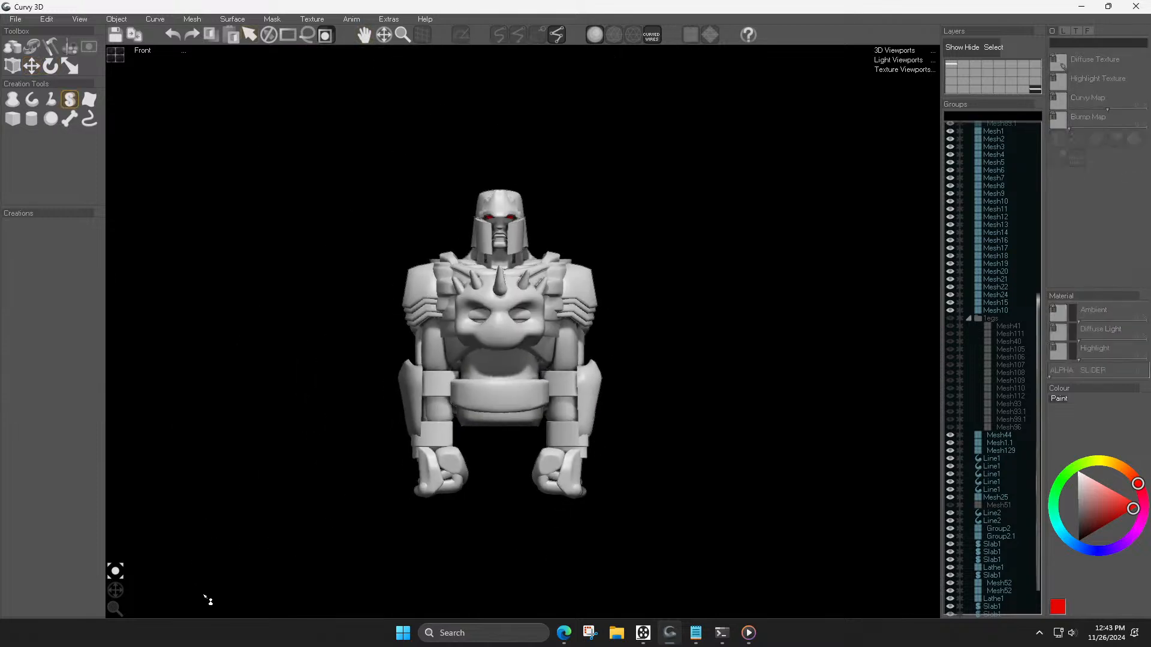
{"action": "mouse_move", "coordinate": [112, 592]}
{"action": "left_mouse_down"}
{"action": "mouse_move", "coordinate": [108, 583]}
{"action": "mouse_move", "coordinate": [116, 600]}
{"action": "mouse_move", "coordinate": [120, 591]}
{"action": "left_mouse_up"}
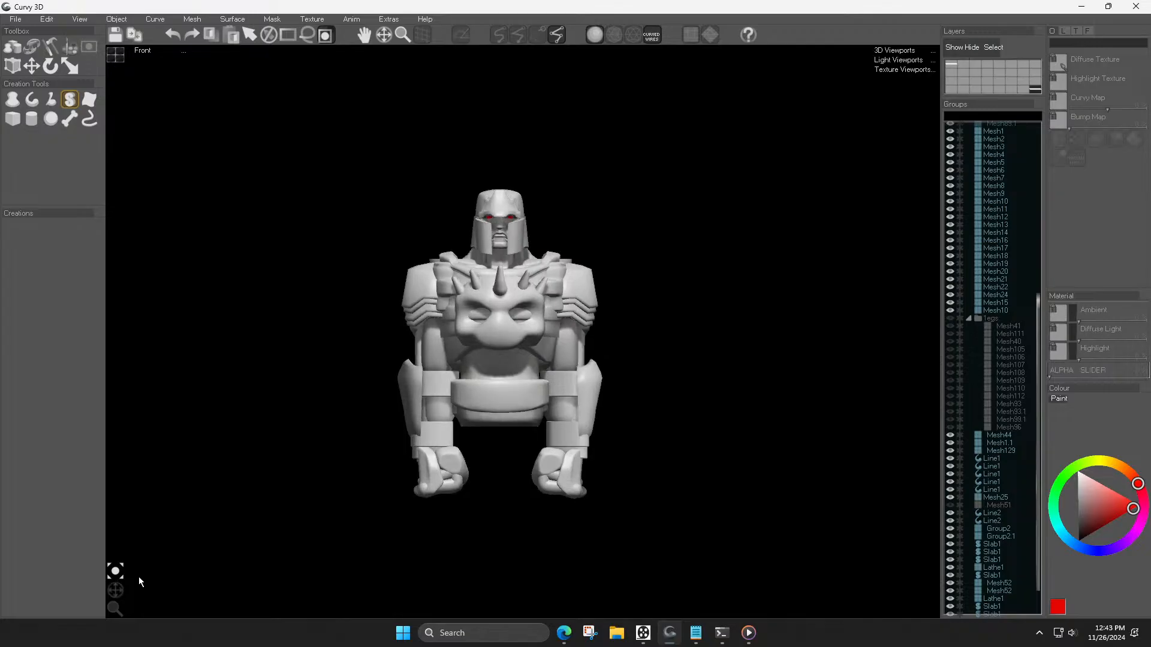
Step: Turn off ambient occlusion rendering
{"action": "scroll", "coordinate": [479, 357], "scroll_direction": "up", "scroll_amount": 5}
{"action": "left_click", "coordinate": [80, 20]}
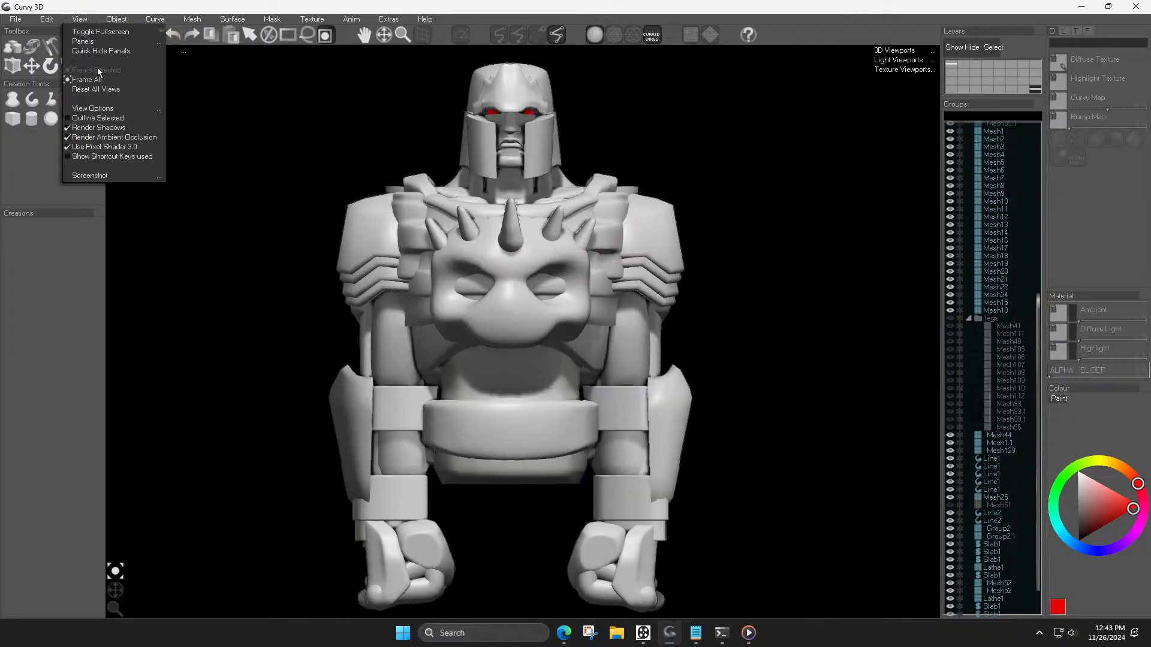
{"action": "left_click", "coordinate": [88, 137]}
{"action": "scroll", "coordinate": [513, 415], "scroll_direction": "down", "scroll_amount": 5}
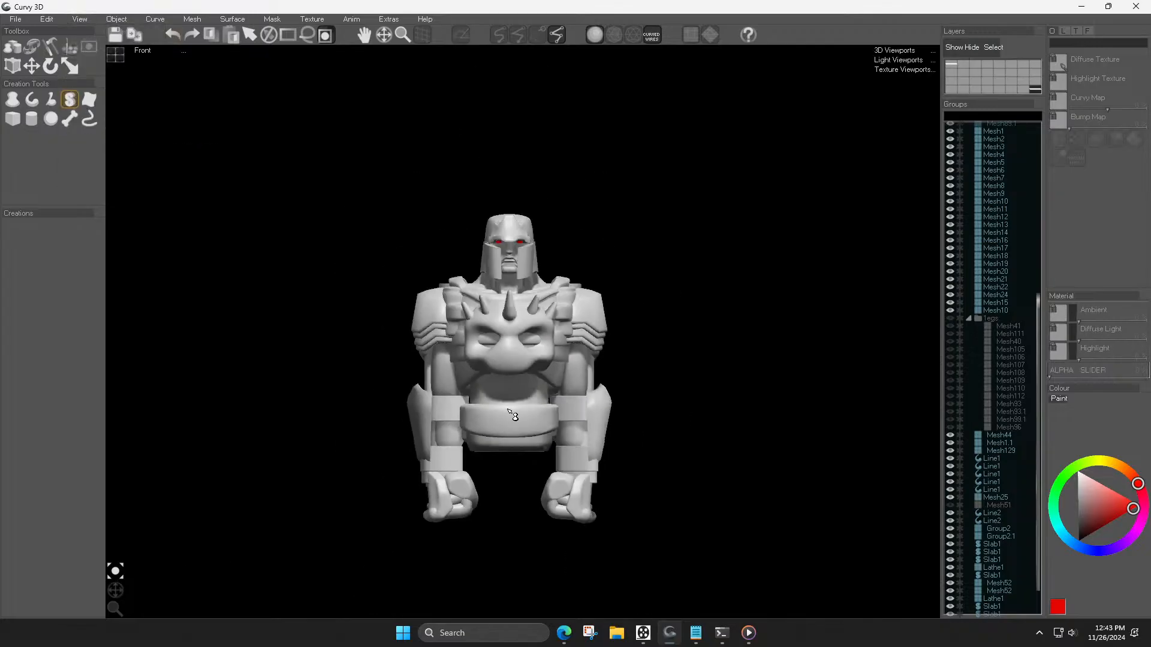
Step: Add a sphere in the left view, make it flat-faceted, lower its resolution, and convert it to an editable mesh
{"action": "left_click_drag", "start_coordinate": [110, 596], "coordinate": [481, 574]}
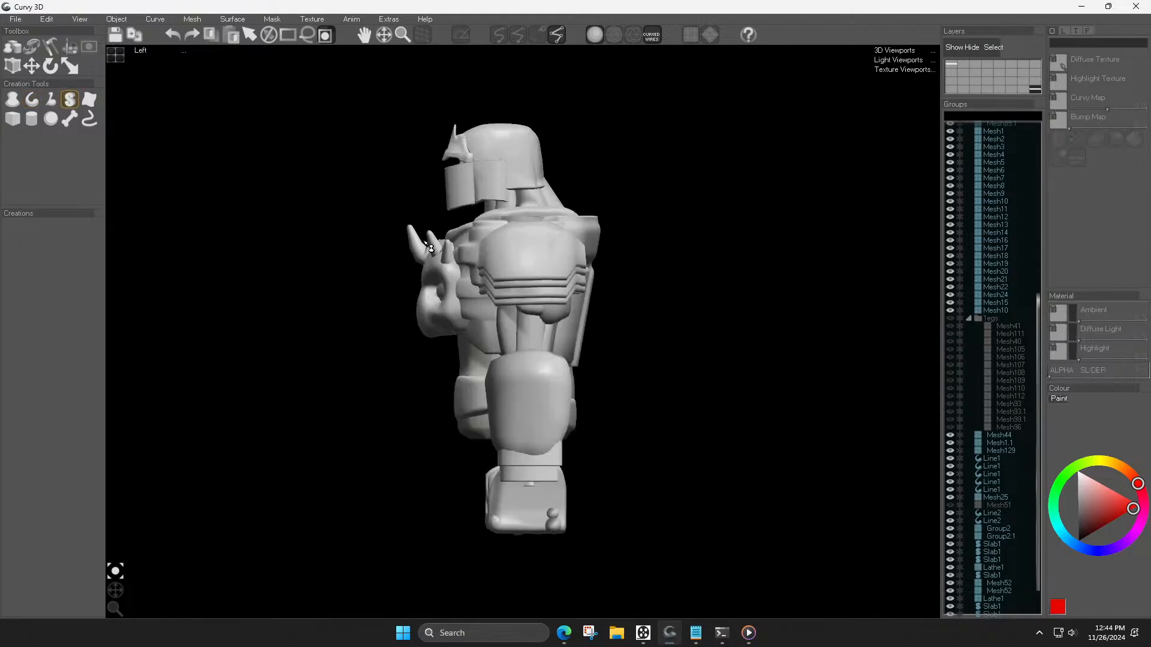
{"action": "left_click", "coordinate": [51, 118]}
{"action": "left_click", "coordinate": [533, 384]}
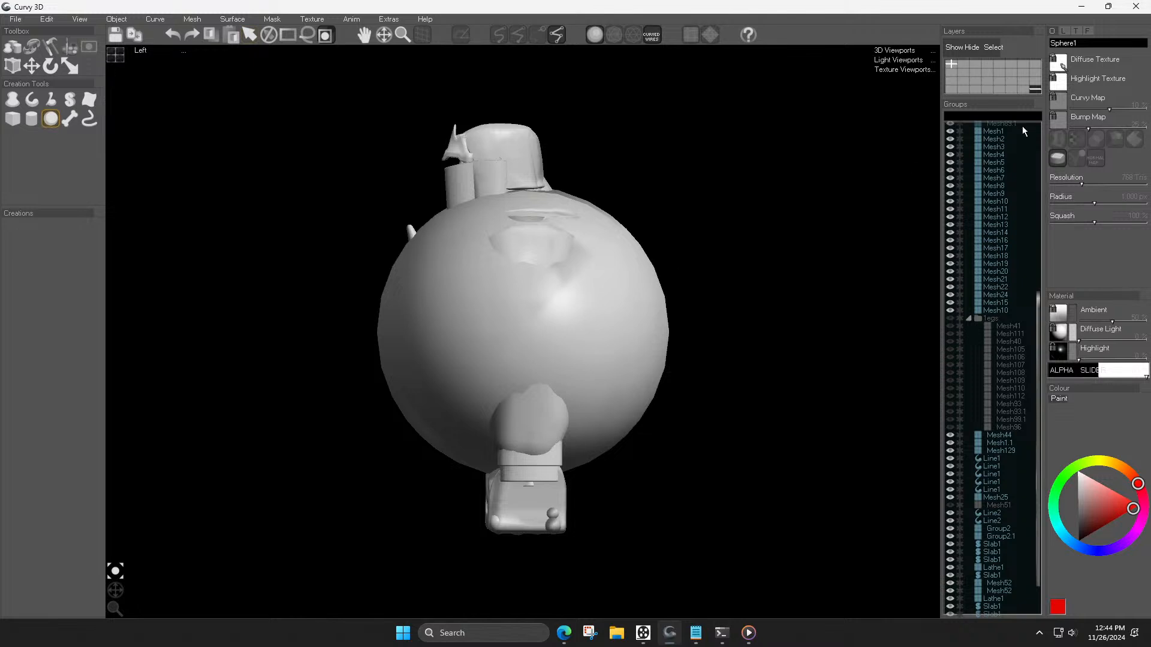
{"action": "left_click", "coordinate": [1116, 139]}
{"action": "left_click_drag", "start_coordinate": [1082, 182], "coordinate": [1068, 185]}
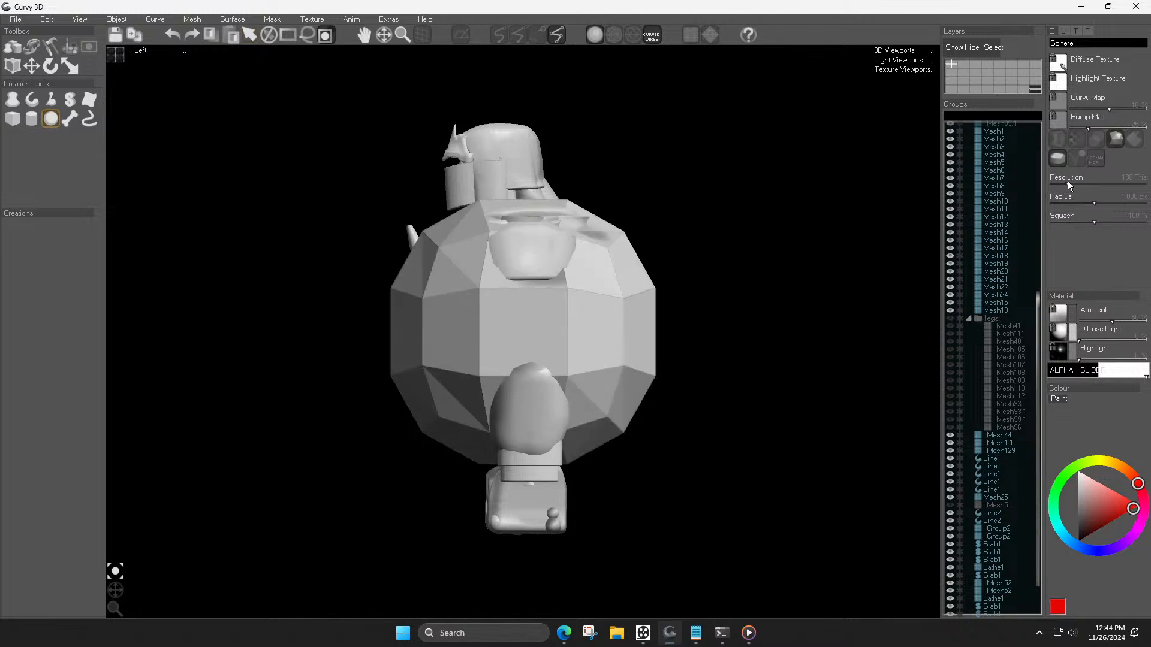
{"action": "key", "text": "m"}
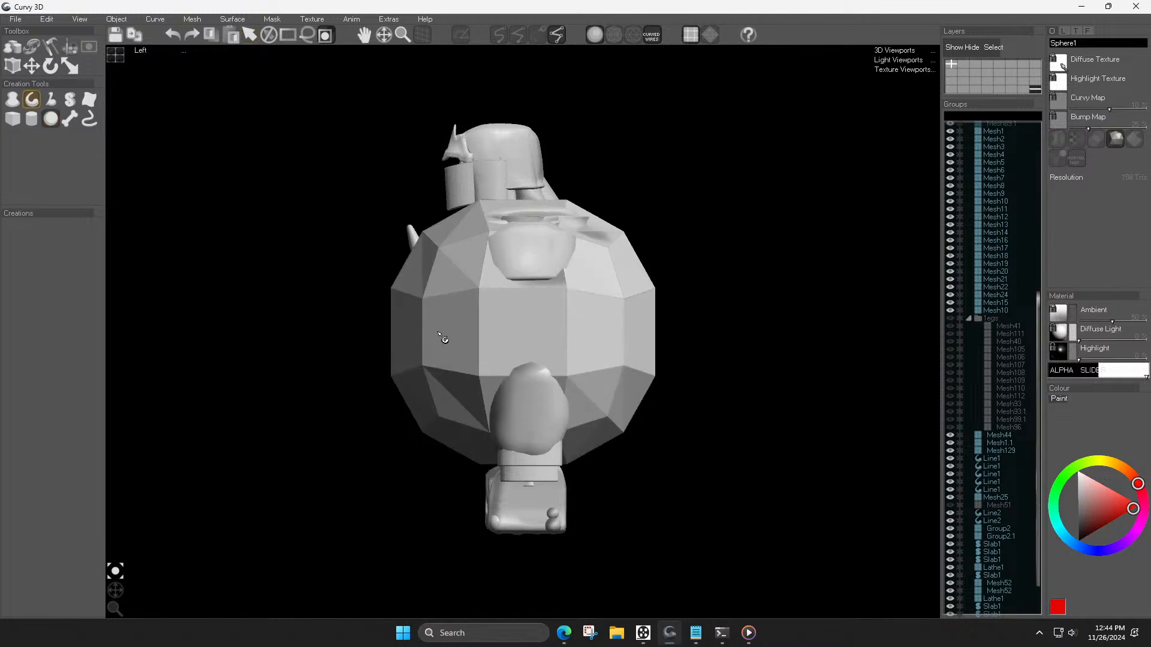
Step: In the front view, delete the faces on one side of the sphere, keeping only the outer cap
{"action": "key", "text": "f"}
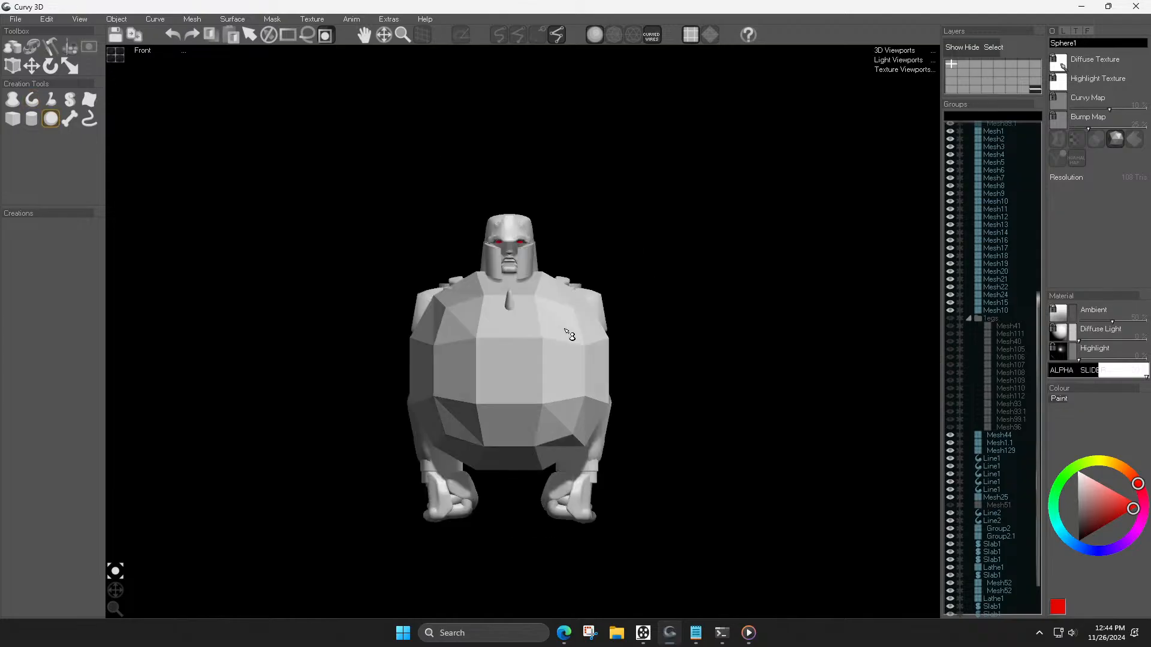
{"action": "left_click_drag", "start_coordinate": [306, 189], "coordinate": [491, 500]}
{"action": "key", "text": "Delete"}
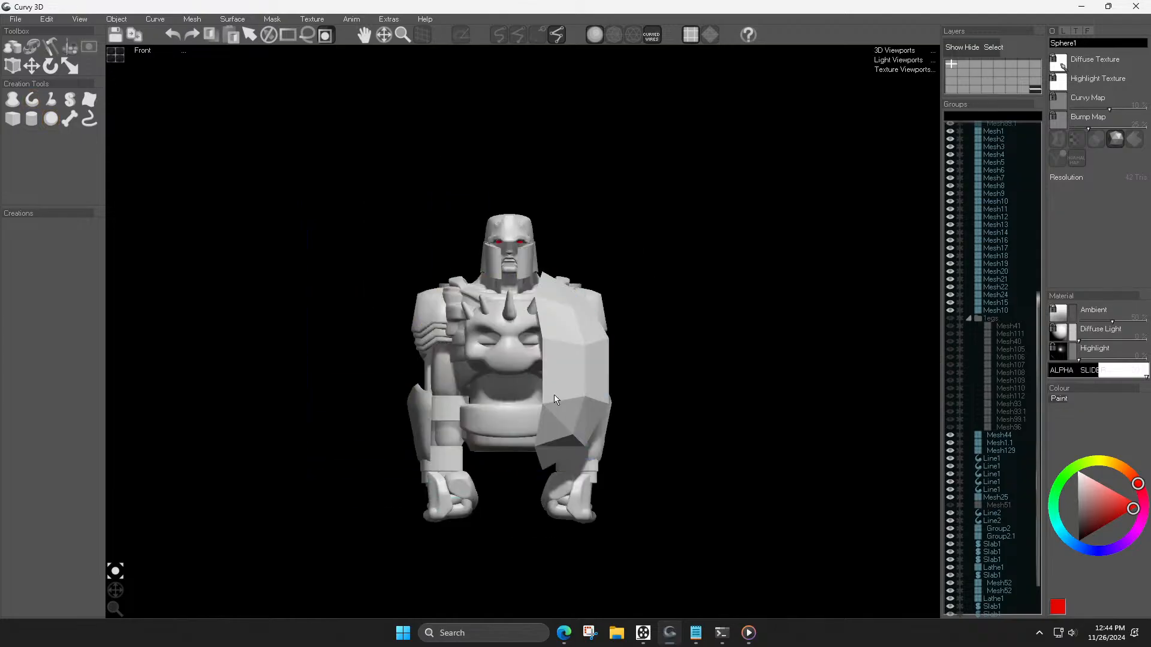
Step: Move the remaining cap out to the forearm guard and shrink it to fit within the guard's outer face
{"action": "key", "text": "t"}
{"action": "left_click_drag", "start_coordinate": [574, 393], "coordinate": [653, 402]}
{"action": "key", "text": "l"}
{"action": "key", "text": "s"}
{"action": "left_click_drag", "start_coordinate": [545, 360], "coordinate": [538, 434]}
{"action": "key", "text": "t"}
{"action": "scroll", "coordinate": [538, 434], "scroll_direction": "up", "scroll_amount": 3}
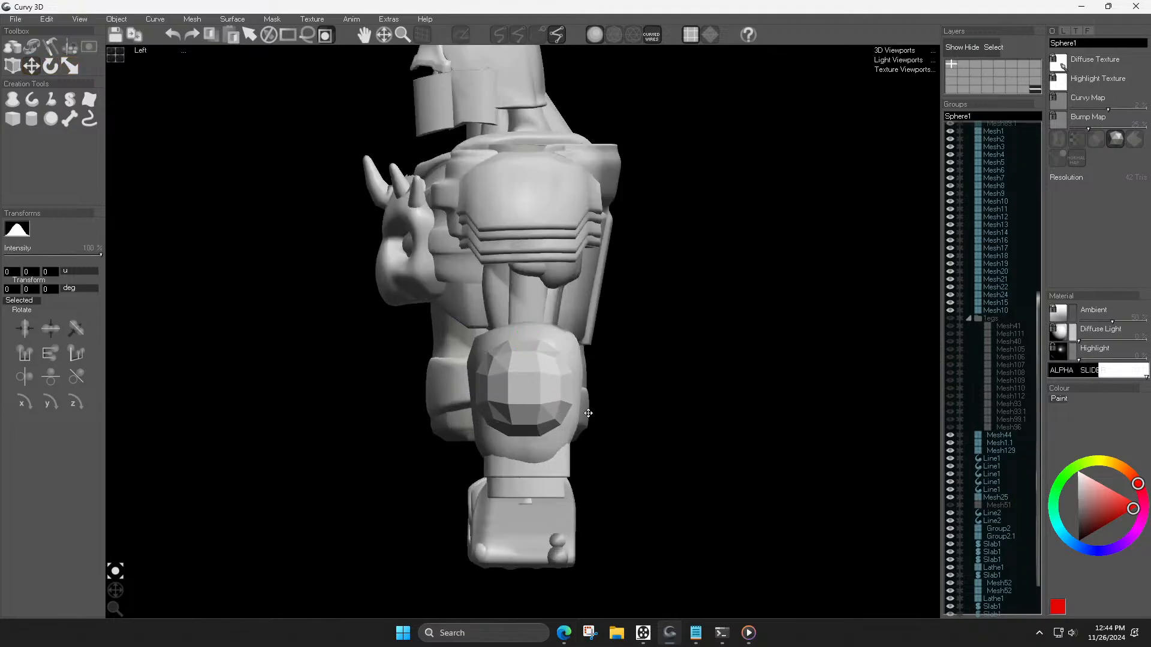
{"action": "key", "text": "t"}
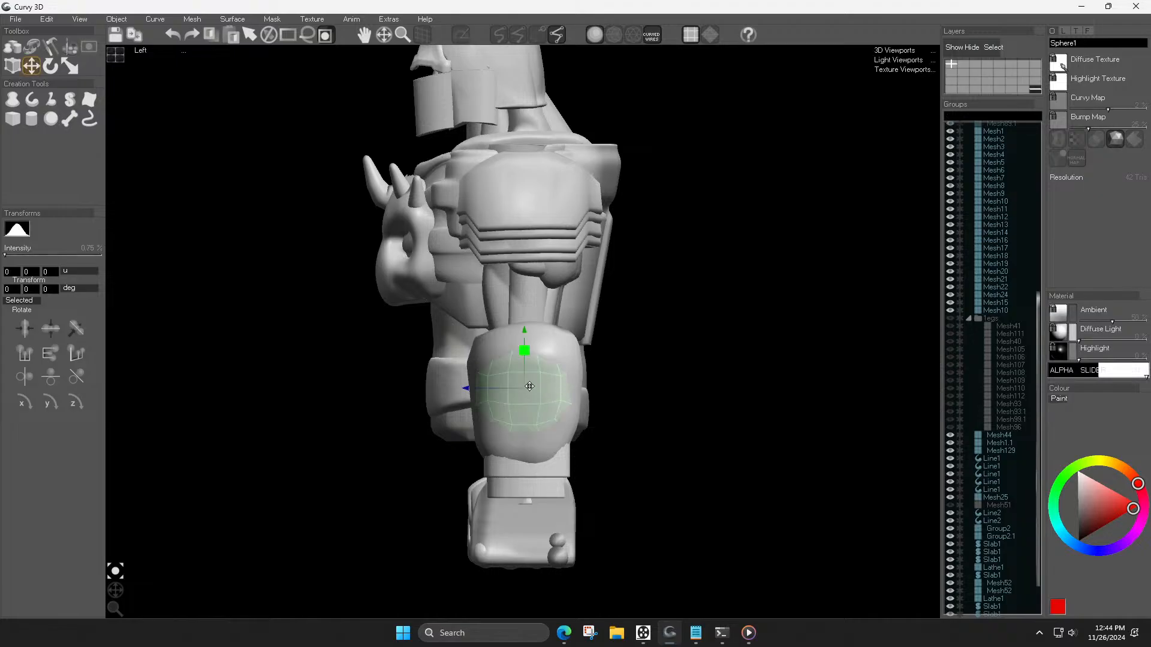
Step: Raise the cap's upper vertices in the left view to make a taller plate over the forearm guard
{"action": "scroll", "coordinate": [530, 388], "scroll_direction": "up", "scroll_amount": 3}
{"action": "left_click_drag", "start_coordinate": [394, 272], "coordinate": [613, 377]}
{"action": "key", "text": "t"}
{"action": "left_click_drag", "start_coordinate": [523, 282], "coordinate": [516, 242]}
{"action": "left_click_drag", "start_coordinate": [543, 397], "coordinate": [548, 396]}
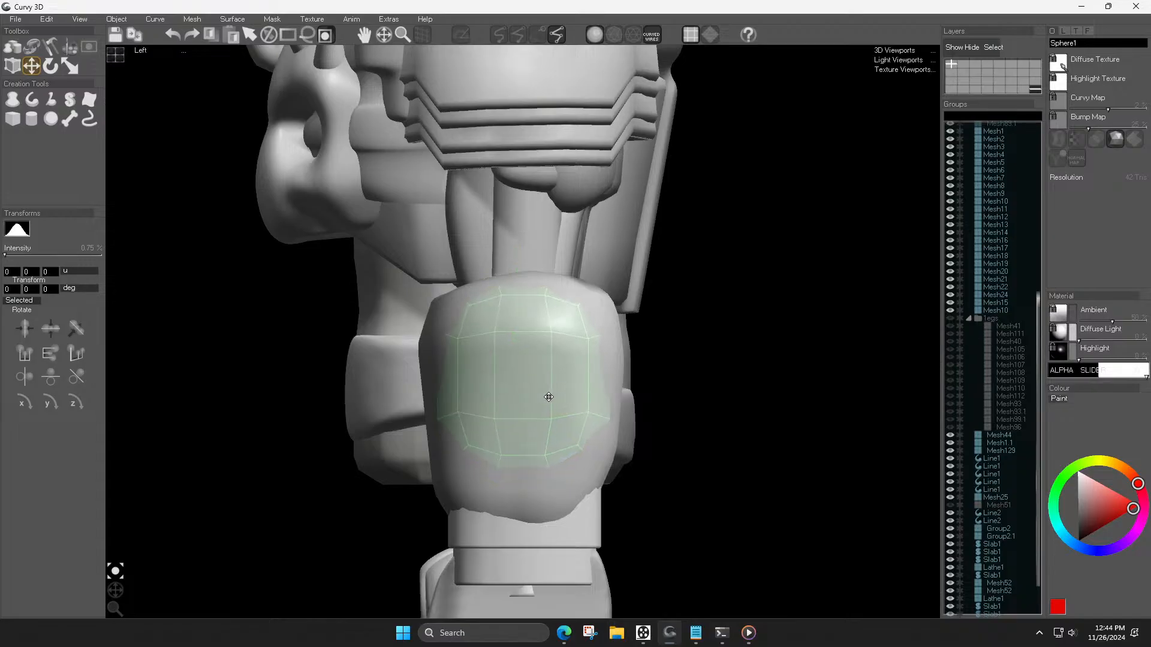
Step: Shift the plate's rear-edge vertices to follow the rear outline of the forearm guard
{"action": "left_click_drag", "start_coordinate": [347, 229], "coordinate": [641, 319]}
{"action": "left_click", "coordinate": [543, 340]}
{"action": "left_click_drag", "start_coordinate": [636, 271], "coordinate": [601, 511]}
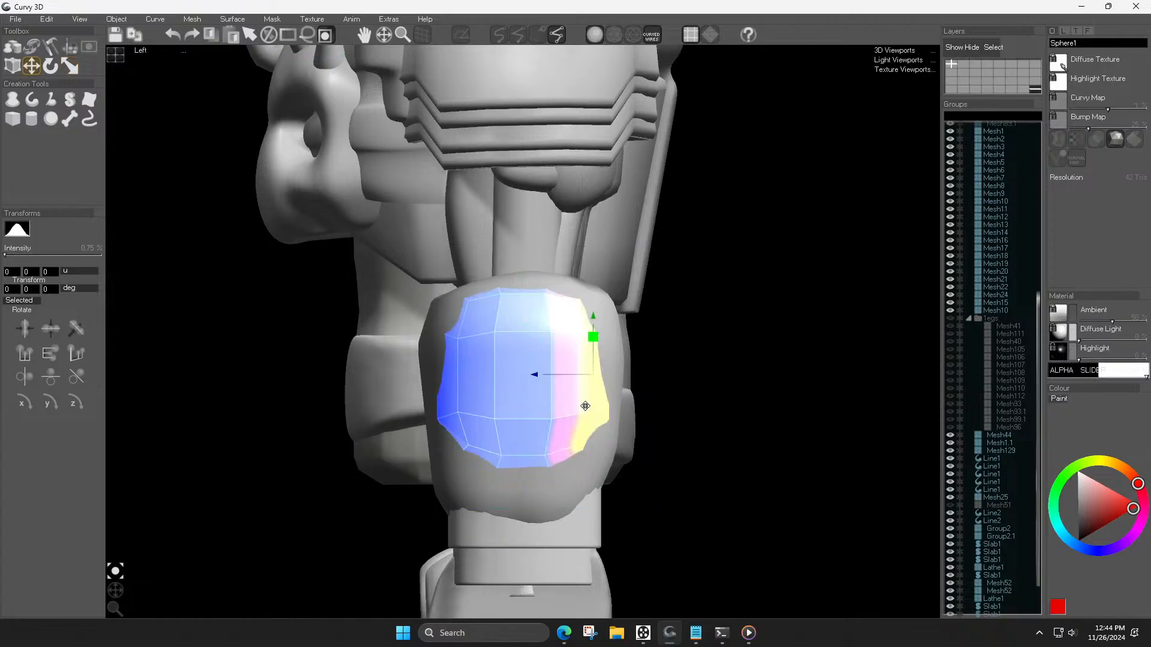
{"action": "mouse_move", "coordinate": [546, 376]}
{"action": "left_mouse_down"}
{"action": "mouse_move", "coordinate": [558, 378]}
{"action": "mouse_move", "coordinate": [539, 376]}
{"action": "left_mouse_up"}
{"action": "left_click", "coordinate": [442, 377]}
{"action": "left_click", "coordinate": [417, 285]}
{"action": "left_click_drag", "start_coordinate": [404, 255], "coordinate": [483, 505]}
{"action": "key", "text": "ctrl+z"}
{"action": "key", "text": "ctrl+z"}
{"action": "key", "text": "ctrl+z"}
Step: Shift the plate's front-edge vertices so its front side matches the outline of the forearm guard
{"action": "left_click_drag", "start_coordinate": [442, 324], "coordinate": [478, 482]}
{"action": "left_click", "coordinate": [456, 384]}
{"action": "left_click_drag", "start_coordinate": [346, 275], "coordinate": [471, 503]}
{"action": "left_click_drag", "start_coordinate": [409, 376], "coordinate": [417, 380]}
{"action": "left_click", "coordinate": [496, 384]}
Step: Reposition the plate's inner vertex columns to even out their spacing across the forearm guard
{"action": "left_click_drag", "start_coordinate": [384, 239], "coordinate": [513, 580], "text": "ctrl"}
{"action": "left_click", "coordinate": [557, 321]}
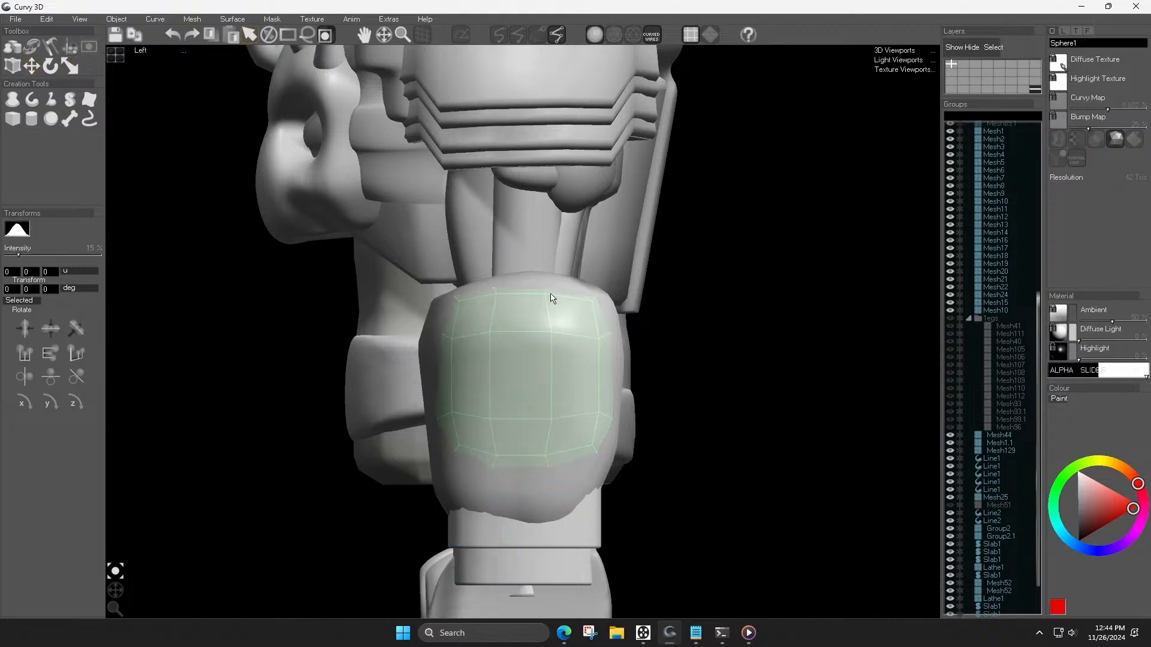
{"action": "left_click_drag", "start_coordinate": [536, 275], "coordinate": [678, 496], "text": "ctrl"}
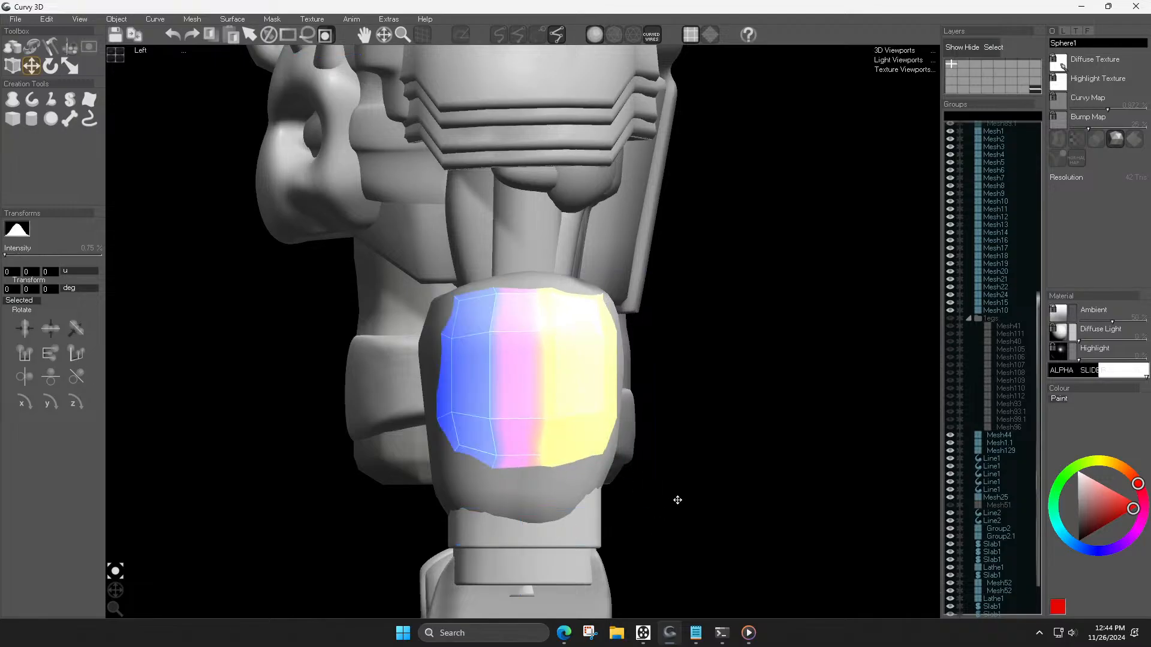
{"action": "left_click_drag", "start_coordinate": [555, 408], "coordinate": [529, 384]}
Step: Fit the plate's lower end against the forearm guard in the front view and mirror the plate to the other arm
{"action": "key", "text": "ctrl+f"}
{"action": "left_click_drag", "start_coordinate": [628, 422], "coordinate": [678, 495]}
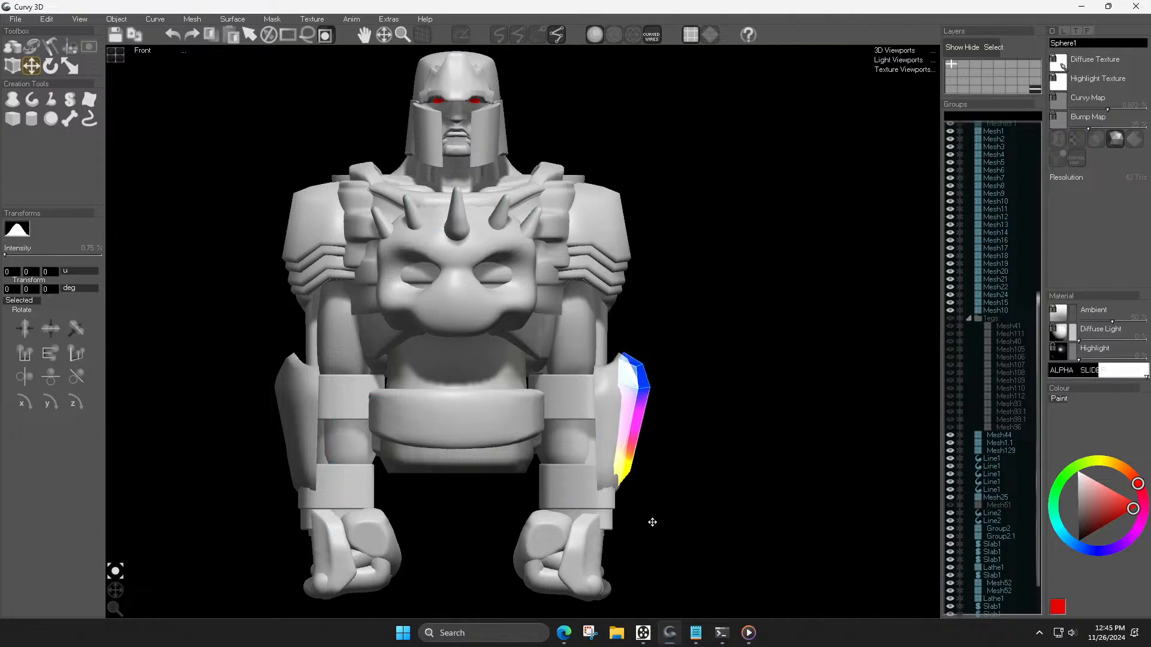
{"action": "left_click", "coordinate": [636, 419]}
{"action": "key", "text": "e"}
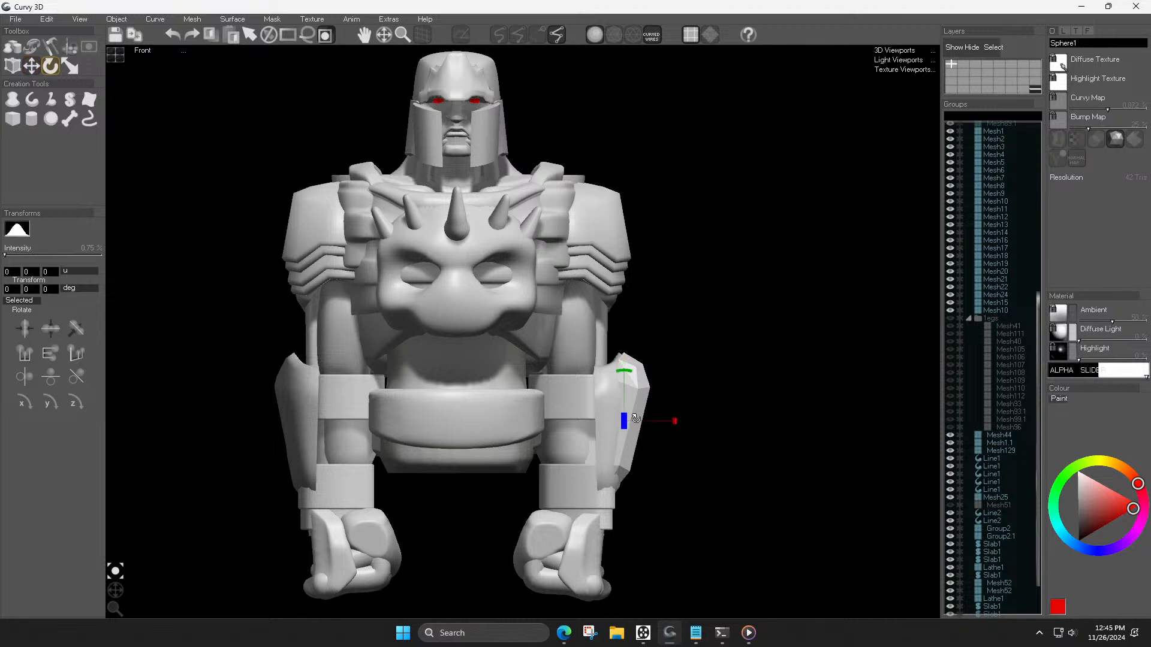
{"action": "key", "text": "ctrl+m"}
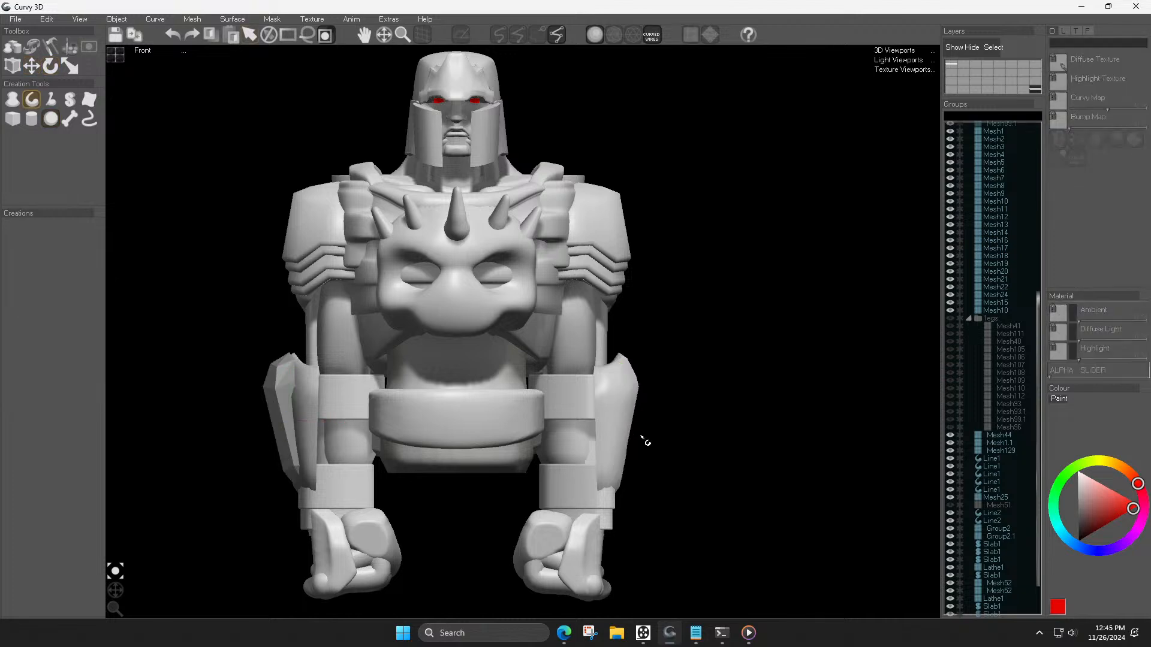
{"action": "key", "text": "Escape"}
Step: Select the original plate's upper vertices and reshape its top end to follow the forearm guard's tip
{"action": "left_click_drag", "start_coordinate": [115, 592], "coordinate": [119, 579]}
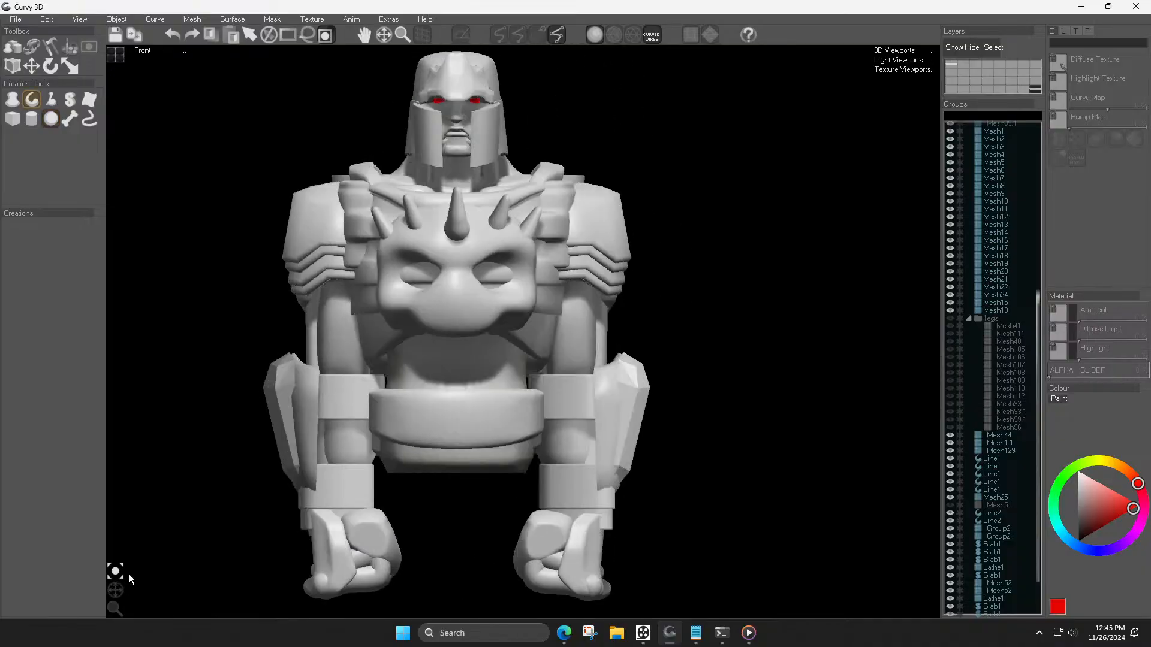
{"action": "scroll", "coordinate": [554, 461], "scroll_direction": "up", "scroll_amount": 3}
{"action": "left_click", "coordinate": [667, 476]}
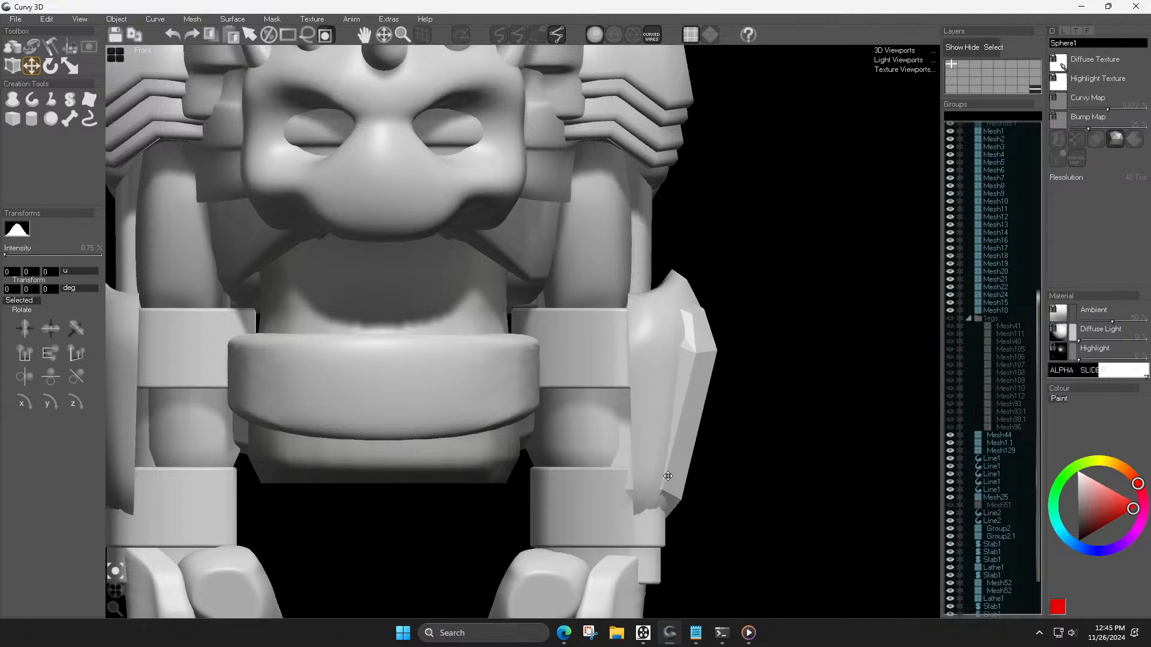
{"action": "left_click_drag", "start_coordinate": [653, 244], "coordinate": [780, 396]}
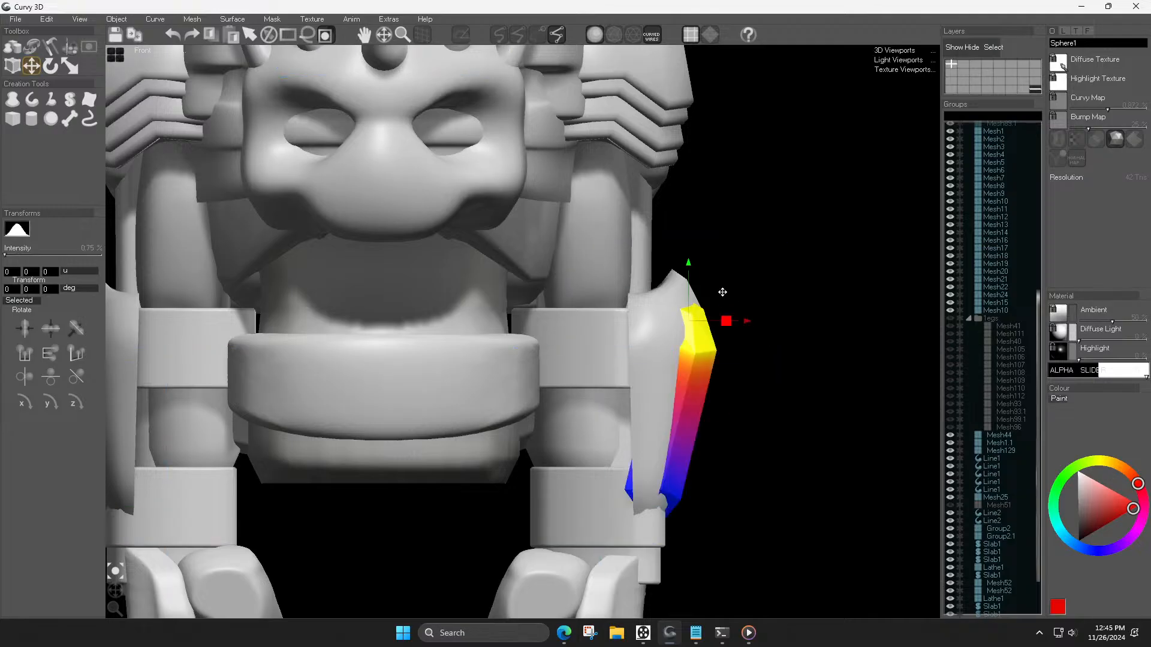
{"action": "left_click_drag", "start_coordinate": [690, 262], "coordinate": [703, 311]}
{"action": "key", "text": "r"}
{"action": "left_click", "coordinate": [714, 354]}
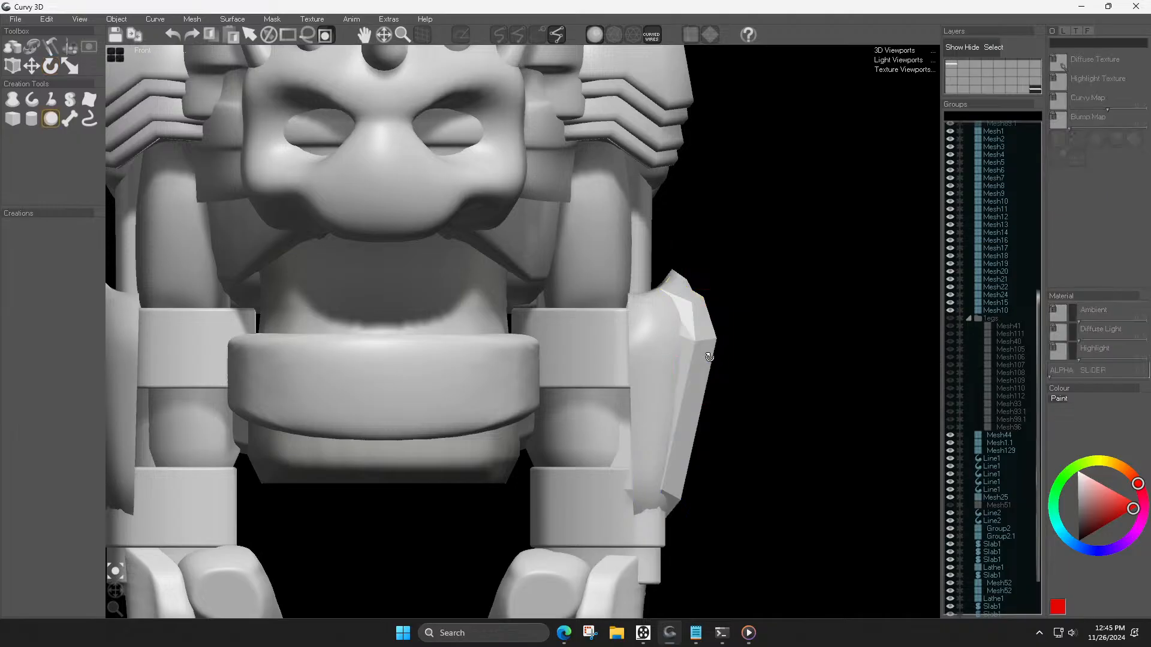
{"action": "left_click_drag", "start_coordinate": [678, 270], "coordinate": [723, 318]}
{"action": "key", "text": "m"}
{"action": "left_click", "coordinate": [726, 318]}
Step: Delete the earlier mirrored plate from the opposite forearm
{"action": "left_click_drag", "start_coordinate": [116, 591], "coordinate": [117, 597]}
{"action": "scroll", "coordinate": [550, 357], "scroll_direction": "down", "scroll_amount": 4}
{"action": "middle_click_drag", "start_coordinate": [567, 349], "coordinate": [597, 327]}
{"action": "left_click", "coordinate": [379, 338]}
{"action": "key", "text": "Delete"}
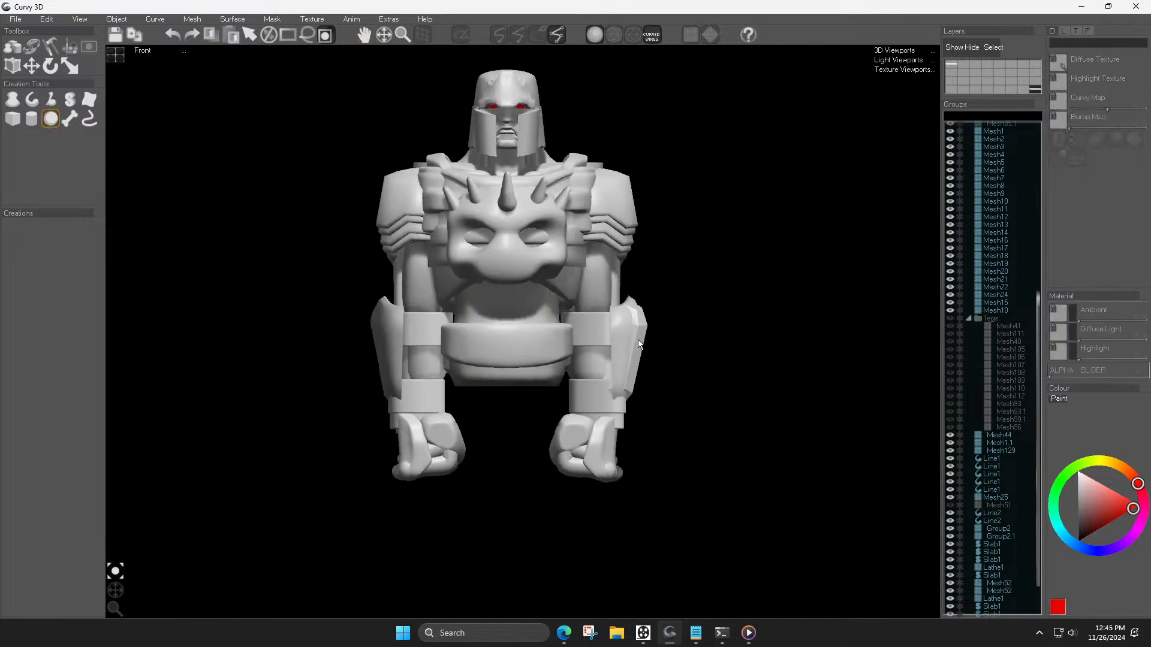
Step: Adjust the remaining plate so it sits closer against the forearm guard
{"action": "left_click", "coordinate": [638, 340]}
{"action": "scroll", "coordinate": [634, 393], "scroll_direction": "up", "scroll_amount": 3}
{"action": "key", "text": "r"}
{"action": "left_click_drag", "start_coordinate": [634, 393], "coordinate": [606, 359]}
{"action": "left_click", "coordinate": [609, 345]}
{"action": "key", "text": "Escape"}
Step: Delete the Lathe1 object and mirror the reshaped plate to the opposite forearm
{"action": "left_click", "coordinate": [193, 320]}
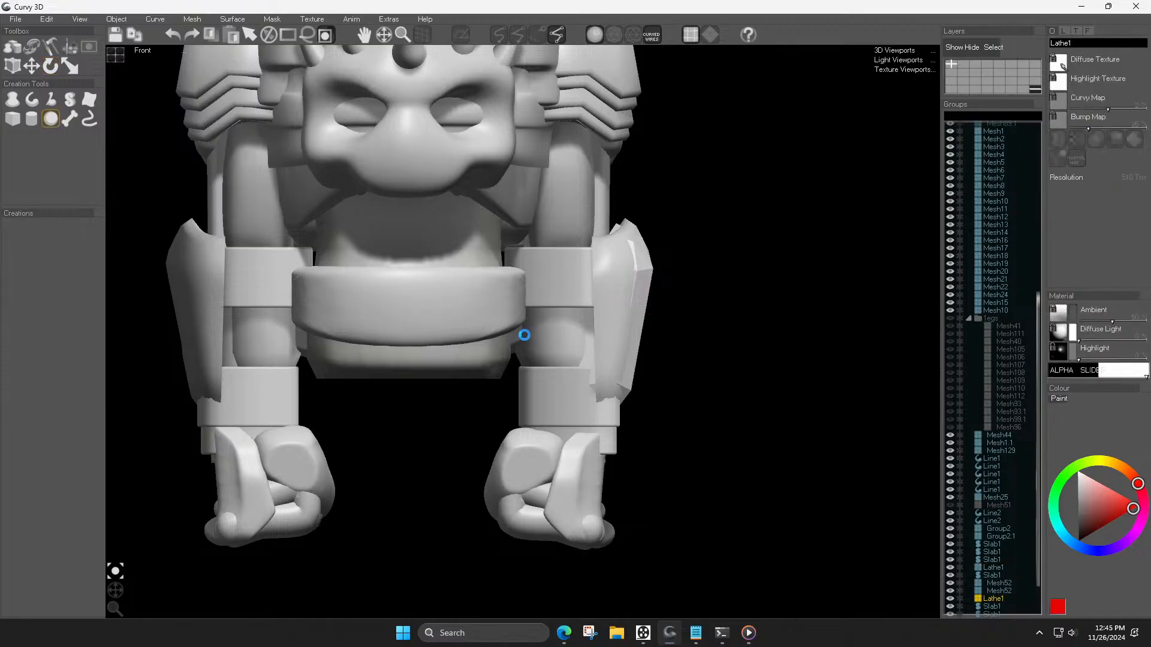
{"action": "key", "text": "Delete"}
{"action": "left_click", "coordinate": [623, 333]}
{"action": "key", "text": "s"}
{"action": "key", "text": "ctrl+m"}
{"action": "key", "text": "m"}
{"action": "left_click", "coordinate": [664, 329]}
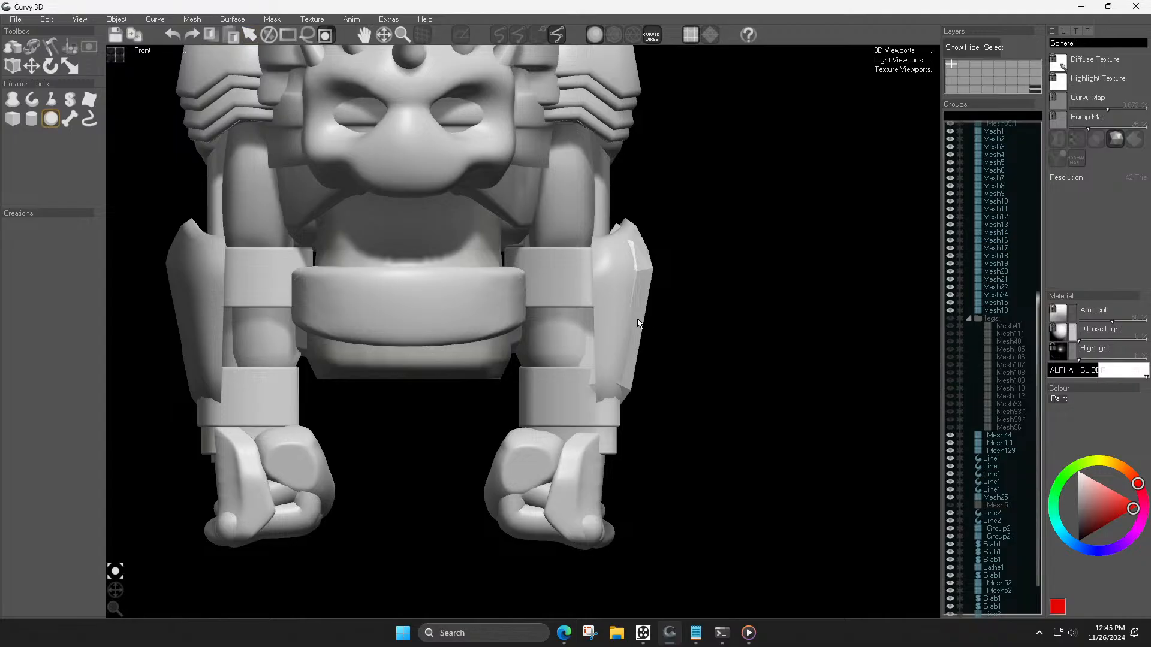
Step: Select the plates on both forearms and check how they sit against the guards
{"action": "scroll", "coordinate": [569, 326], "scroll_direction": "down", "scroll_amount": 3}
{"action": "scroll", "coordinate": [572, 328], "scroll_direction": "up", "scroll_amount": 3}
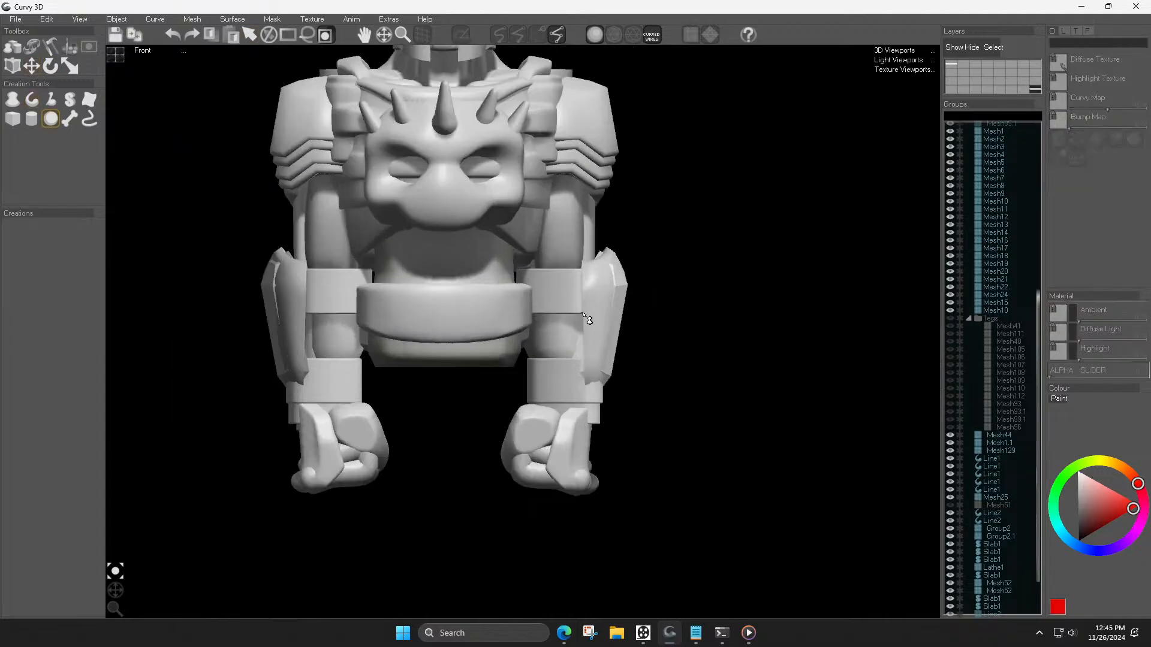
{"action": "left_click", "coordinate": [270, 315]}
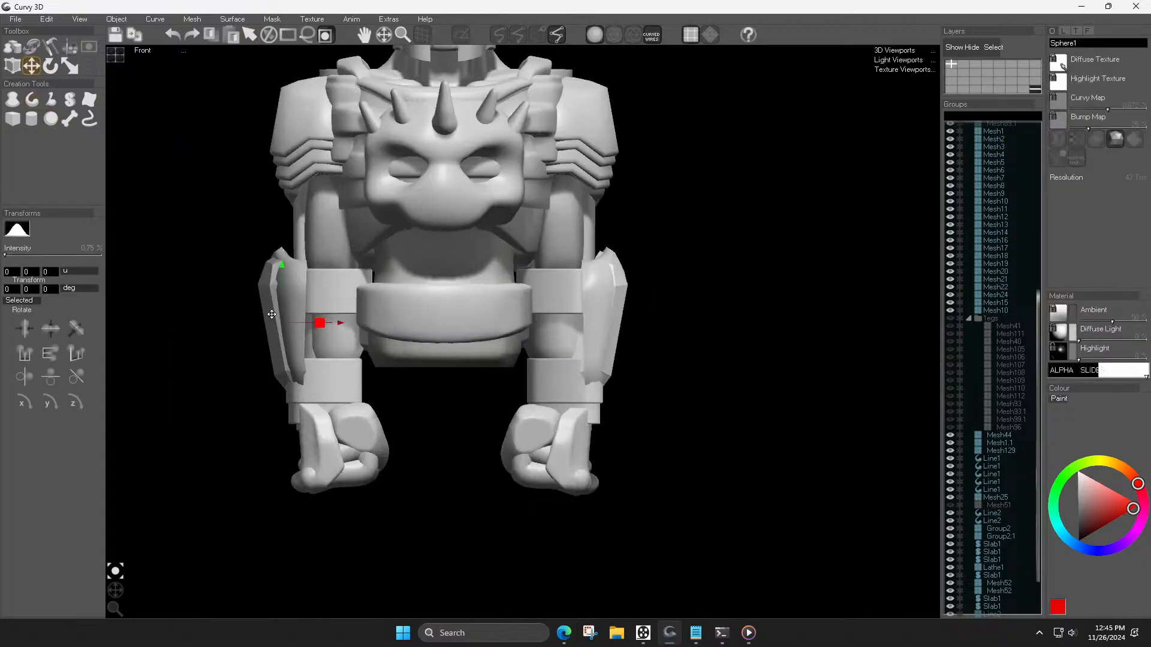
{"action": "left_click", "coordinate": [610, 320]}
{"action": "left_click", "coordinate": [619, 310]}
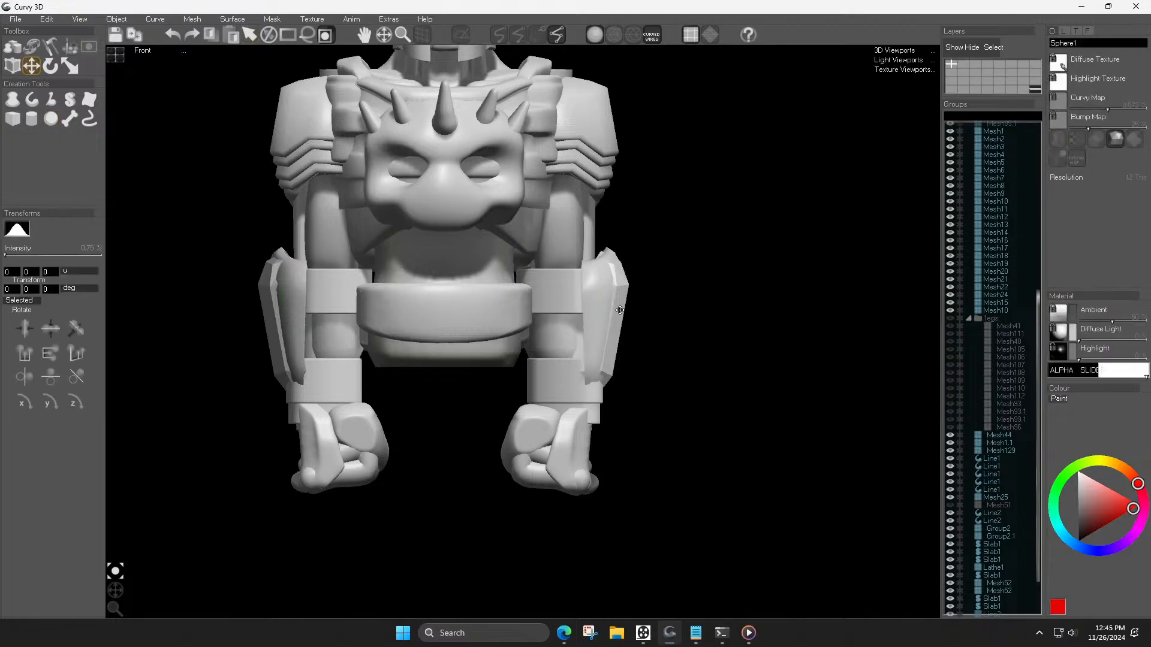
{"action": "left_click", "coordinate": [642, 323]}
{"action": "scroll", "coordinate": [569, 424], "scroll_direction": "down", "scroll_amount": 3}
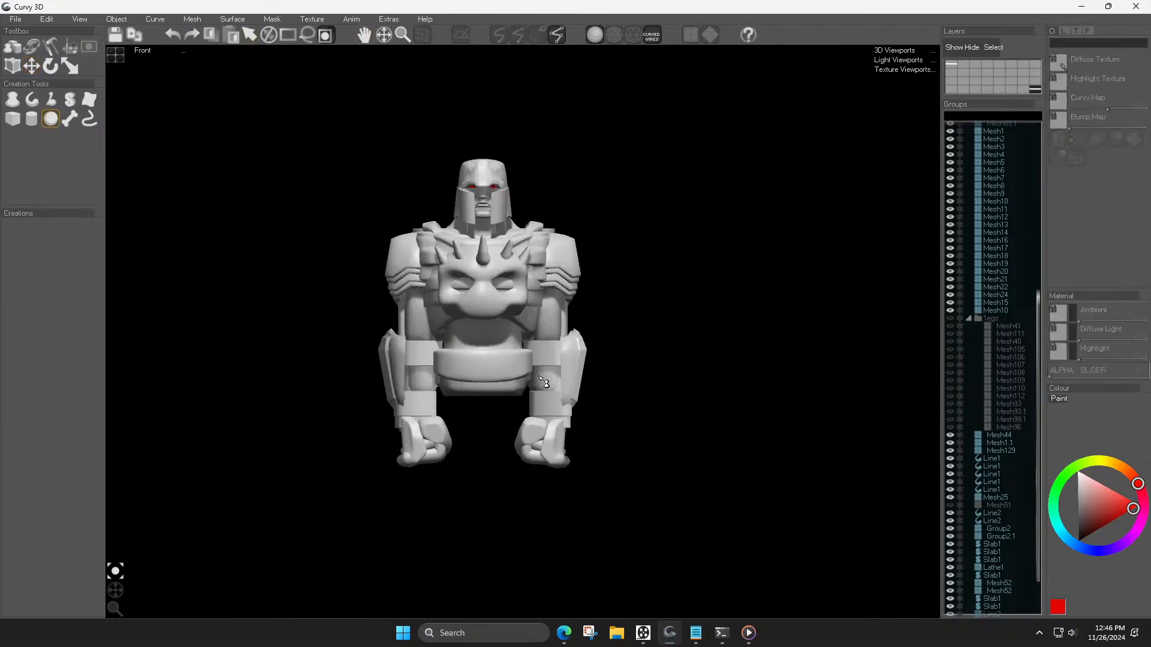
Step: Turn ambient occlusion rendering back on and review the figure in the perspective and front views
{"action": "left_click", "coordinate": [85, 19]}
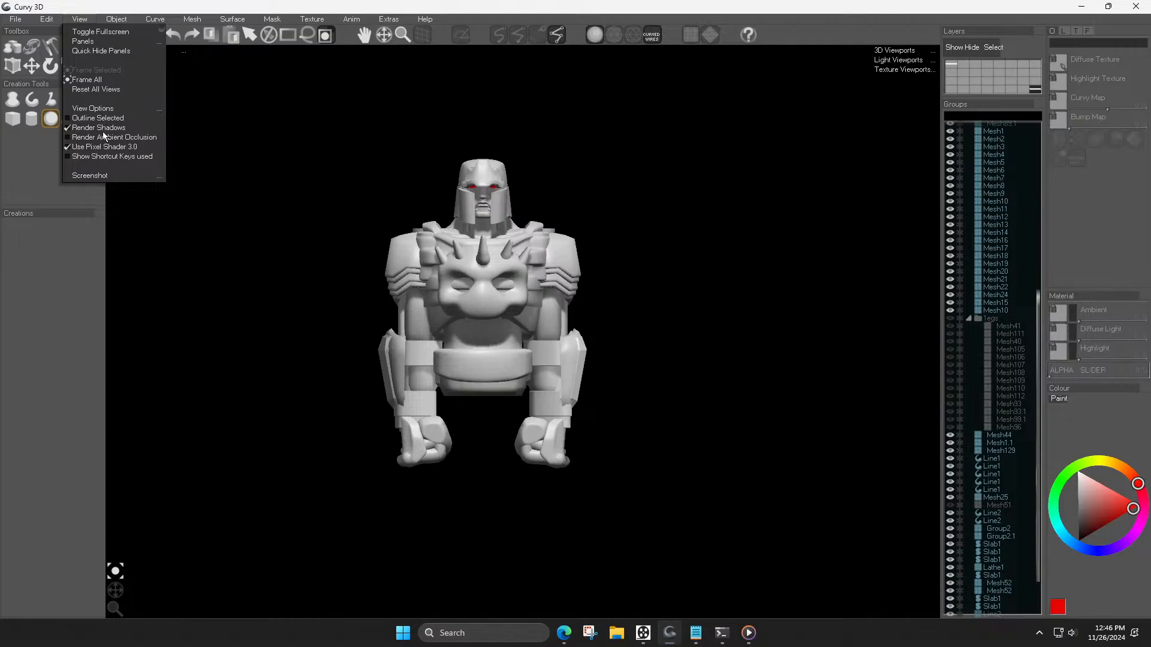
{"action": "left_click", "coordinate": [103, 131]}
{"action": "scroll", "coordinate": [583, 447], "scroll_direction": "up", "scroll_amount": 3}
{"action": "mouse_move", "coordinate": [580, 456]}
{"action": "middle_mouse_down"}
{"action": "mouse_move", "coordinate": [656, 510]}
{"action": "mouse_move", "coordinate": [571, 507]}
{"action": "middle_mouse_up"}
{"action": "middle_click_drag", "start_coordinate": [431, 349], "coordinate": [535, 499]}
{"action": "scroll", "coordinate": [552, 500], "scroll_direction": "down", "scroll_amount": 3}
{"action": "mouse_move", "coordinate": [110, 609]}
{"action": "left_mouse_down"}
{"action": "mouse_move", "coordinate": [124, 613]}
{"action": "mouse_move", "coordinate": [124, 590]}
{"action": "mouse_move", "coordinate": [115, 595]}
{"action": "left_mouse_up"}
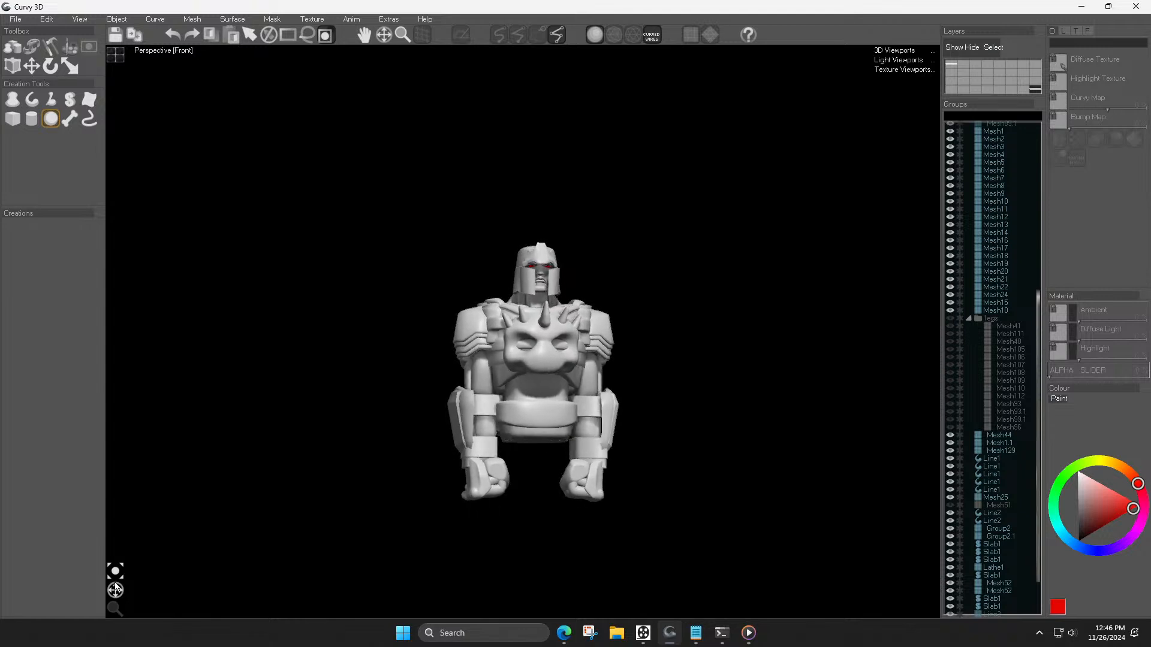
{"action": "left_click_drag", "start_coordinate": [113, 583], "coordinate": [111, 583]}
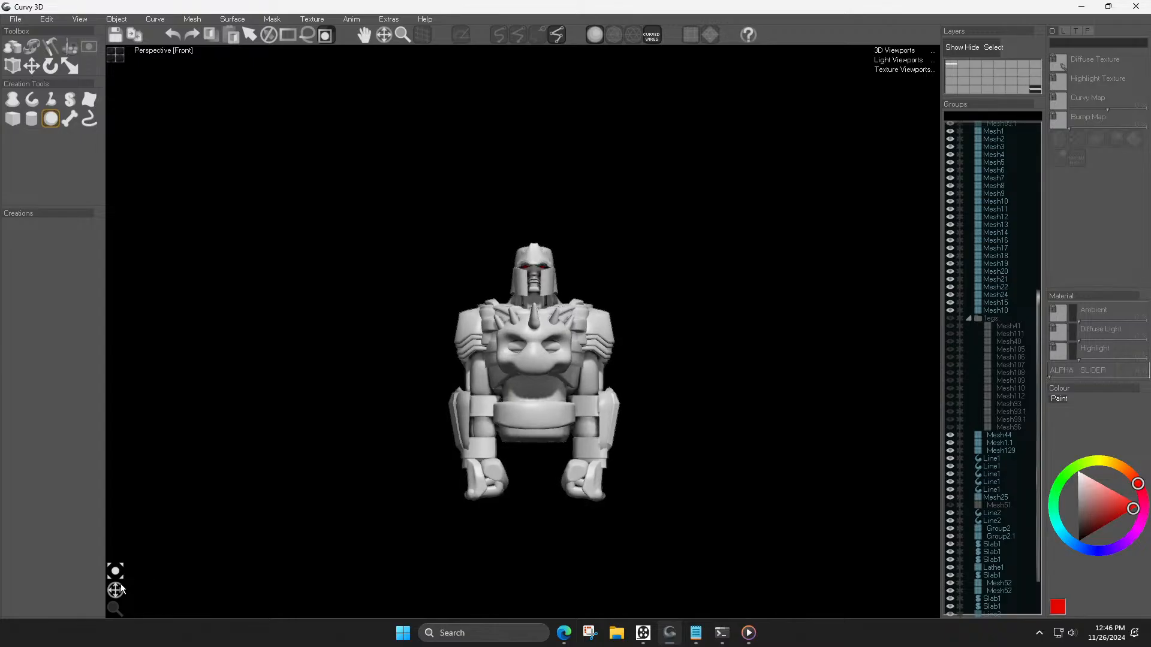
{"action": "left_click_drag", "start_coordinate": [110, 592], "coordinate": [121, 584]}
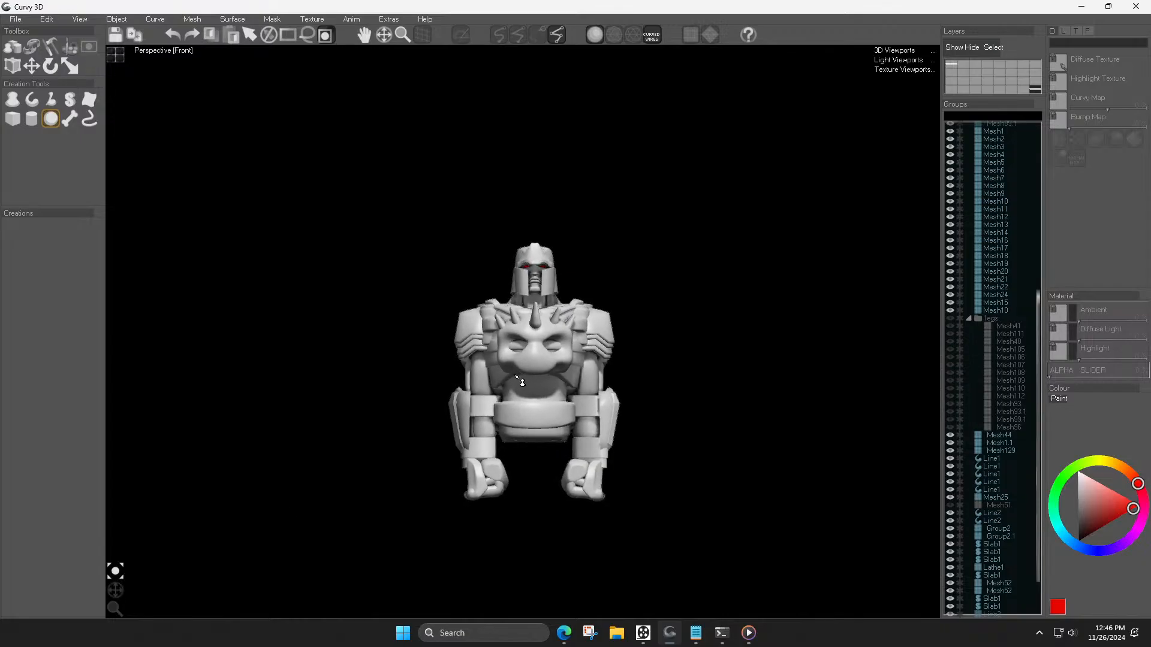
{"action": "scroll", "coordinate": [512, 377], "scroll_direction": "up", "scroll_amount": 5}
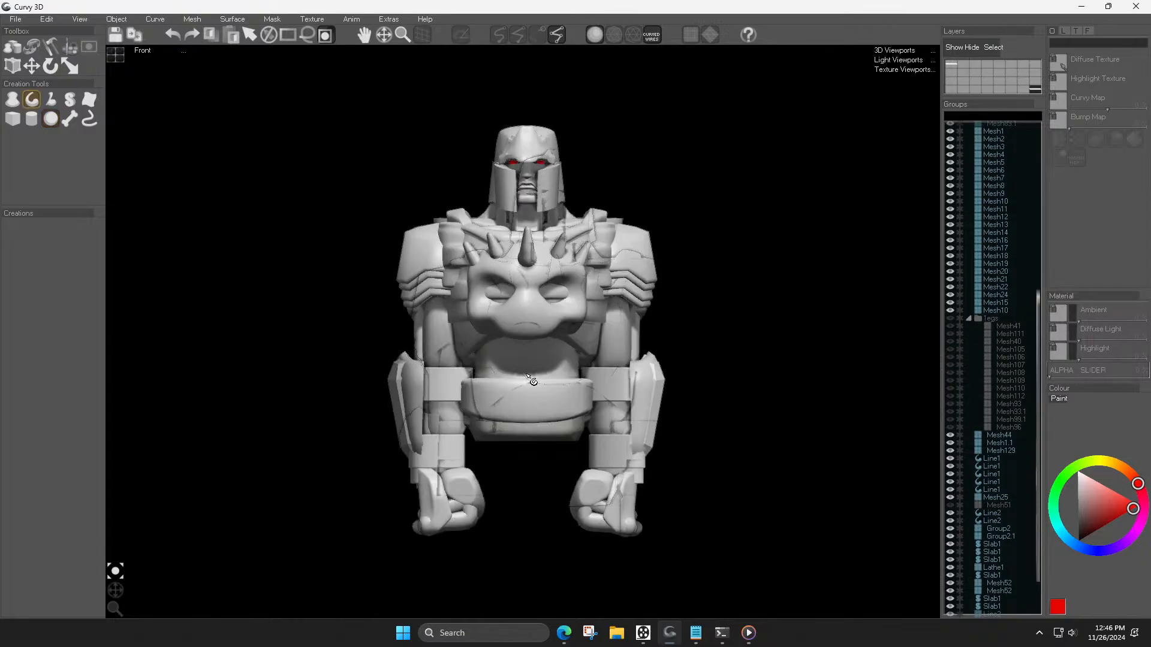
Step: Save the model as a new incremented version
{"action": "left_click", "coordinate": [15, 19]}
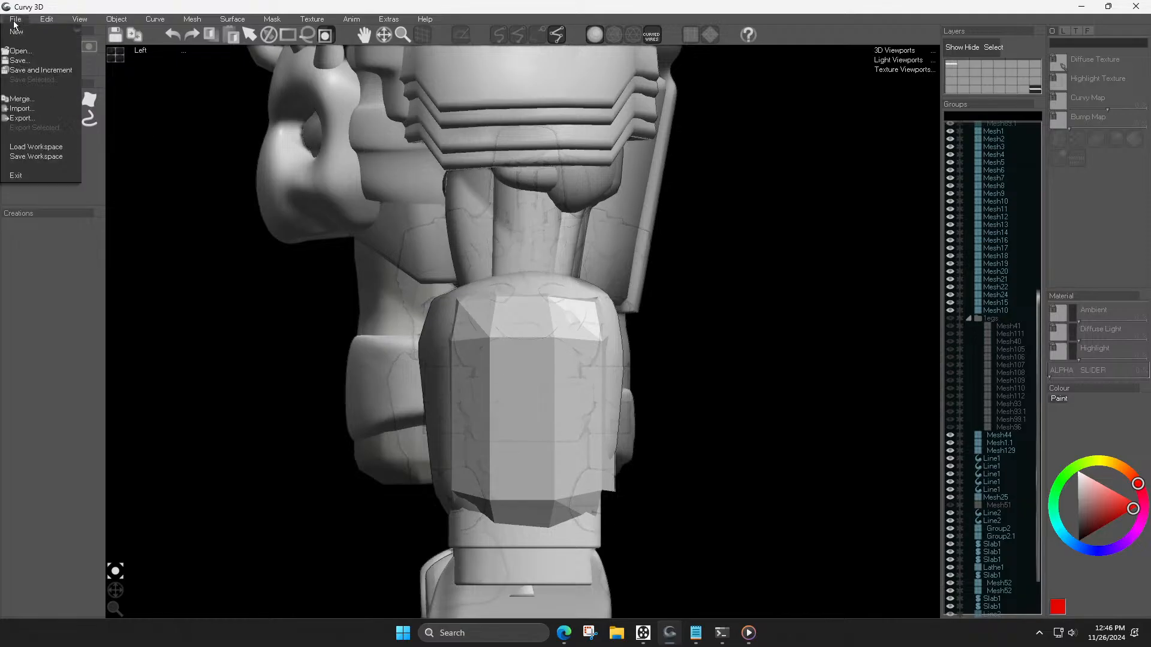
{"action": "left_click", "coordinate": [42, 70]}
{"action": "scroll", "coordinate": [510, 430], "scroll_direction": "down", "scroll_amount": 5}
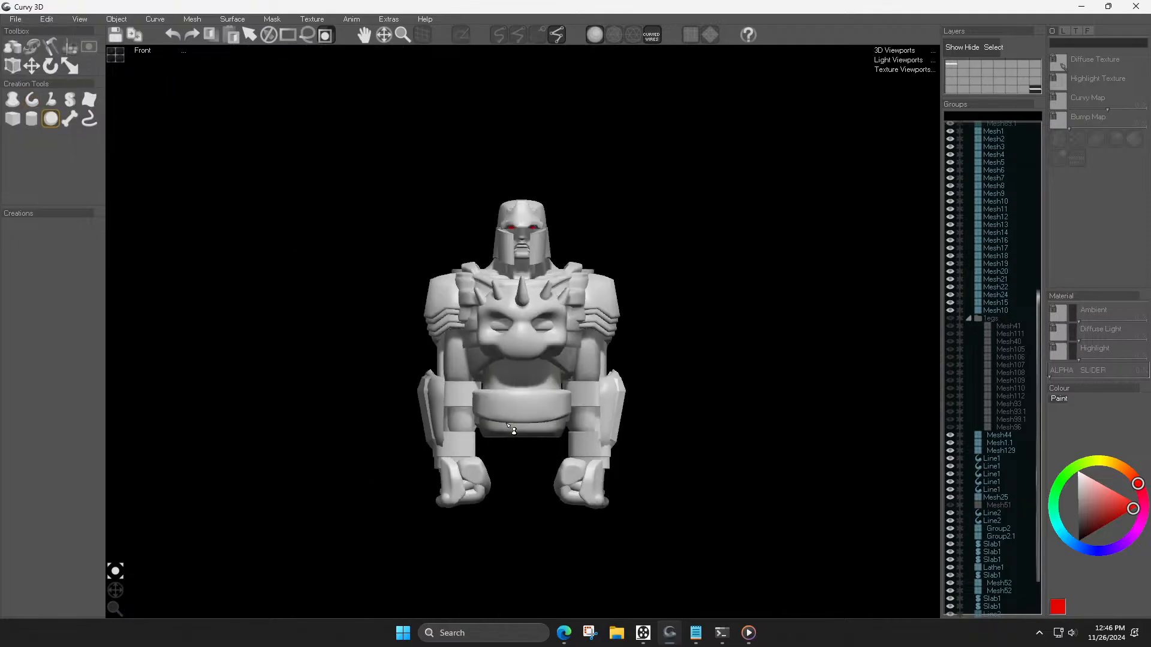
Step: Select the chest skull mesh and examine its shape from the front and left views
{"action": "middle_click_drag", "start_coordinate": [542, 387], "coordinate": [539, 364]}
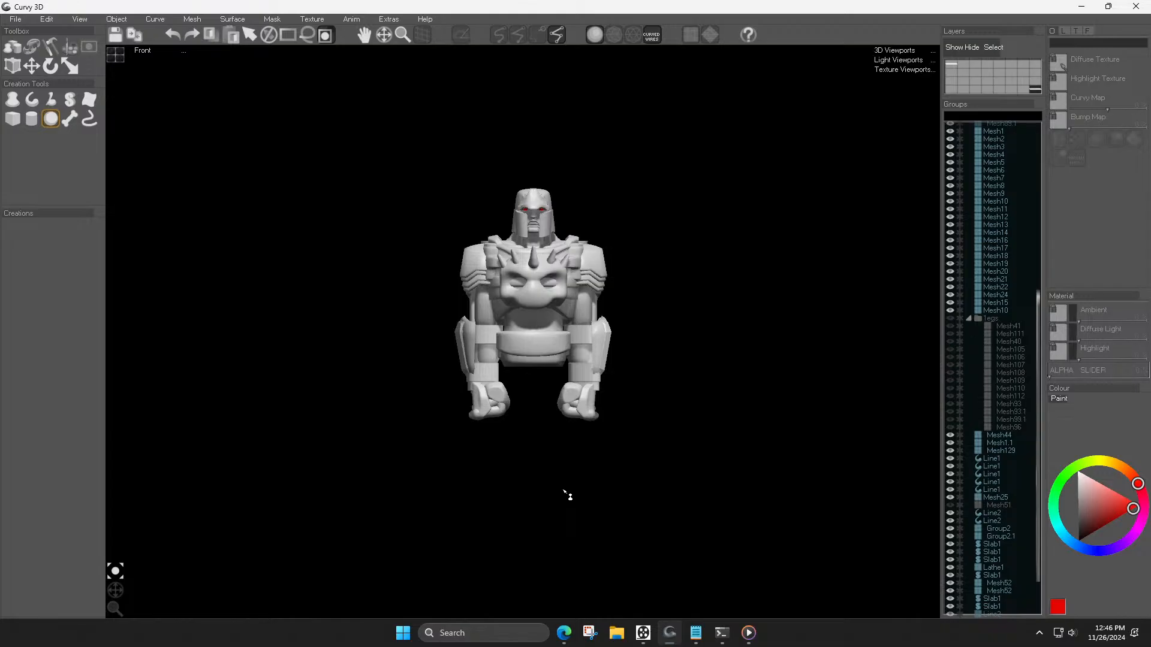
{"action": "scroll", "coordinate": [580, 162], "scroll_direction": "up", "scroll_amount": 1}
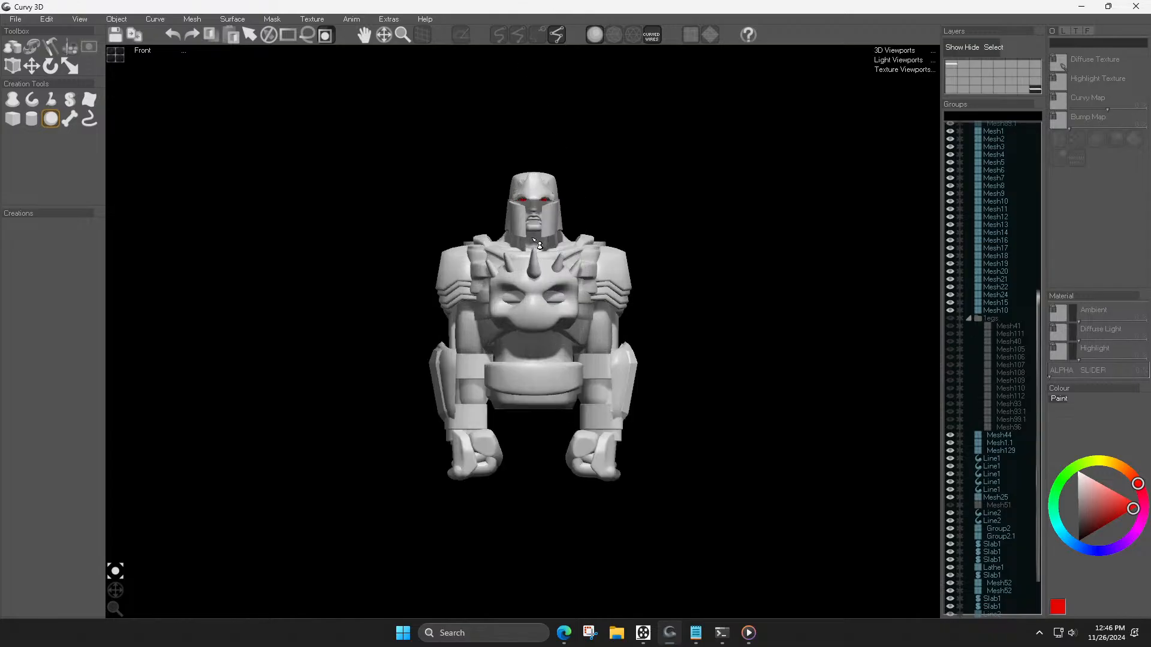
{"action": "scroll", "coordinate": [532, 285], "scroll_direction": "up", "scroll_amount": 3}
{"action": "left_click", "coordinate": [534, 297]}
{"action": "scroll", "coordinate": [534, 297], "scroll_direction": "up", "scroll_amount": 3}
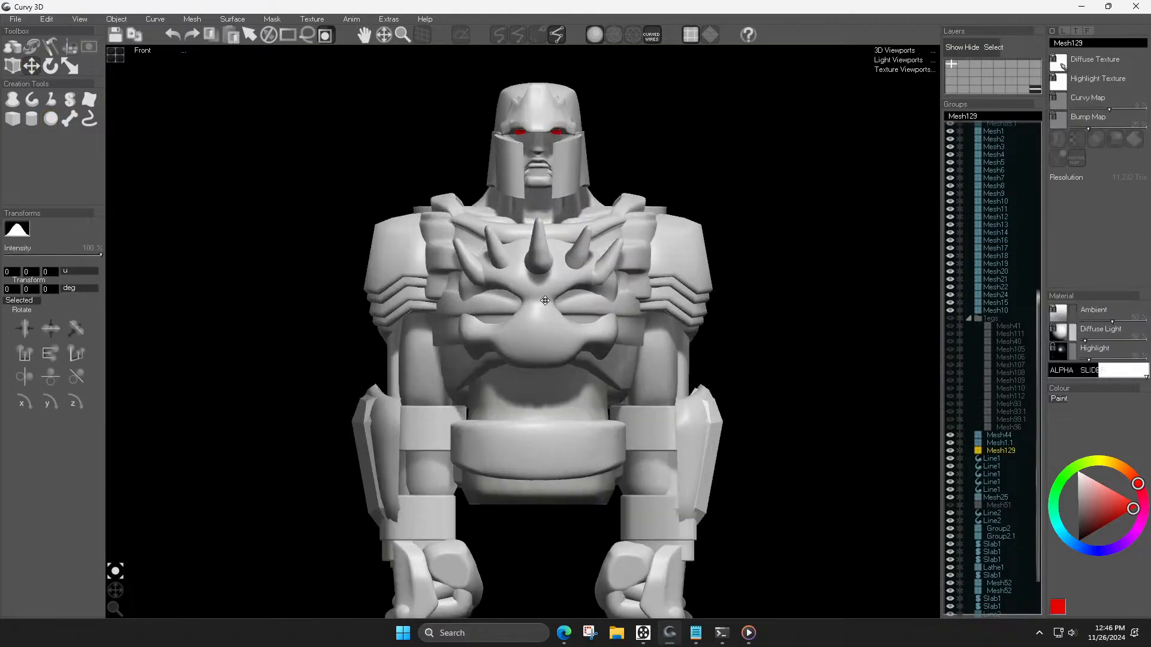
{"action": "scroll", "coordinate": [541, 302], "scroll_direction": "down", "scroll_amount": 2}
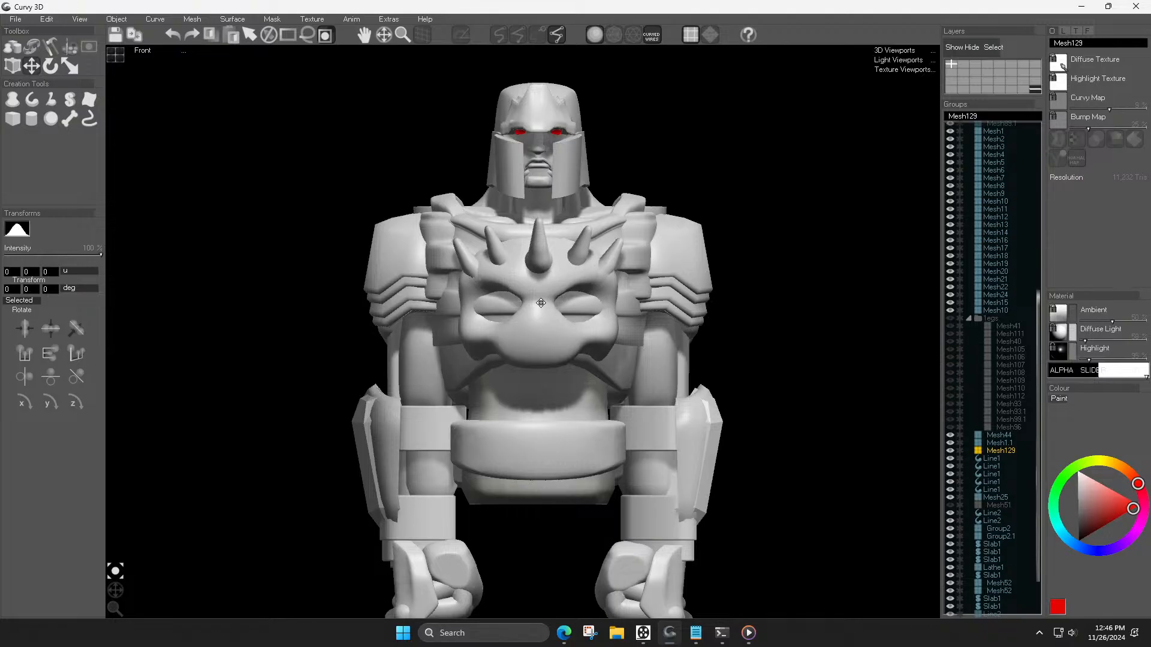
{"action": "key", "text": "l"}
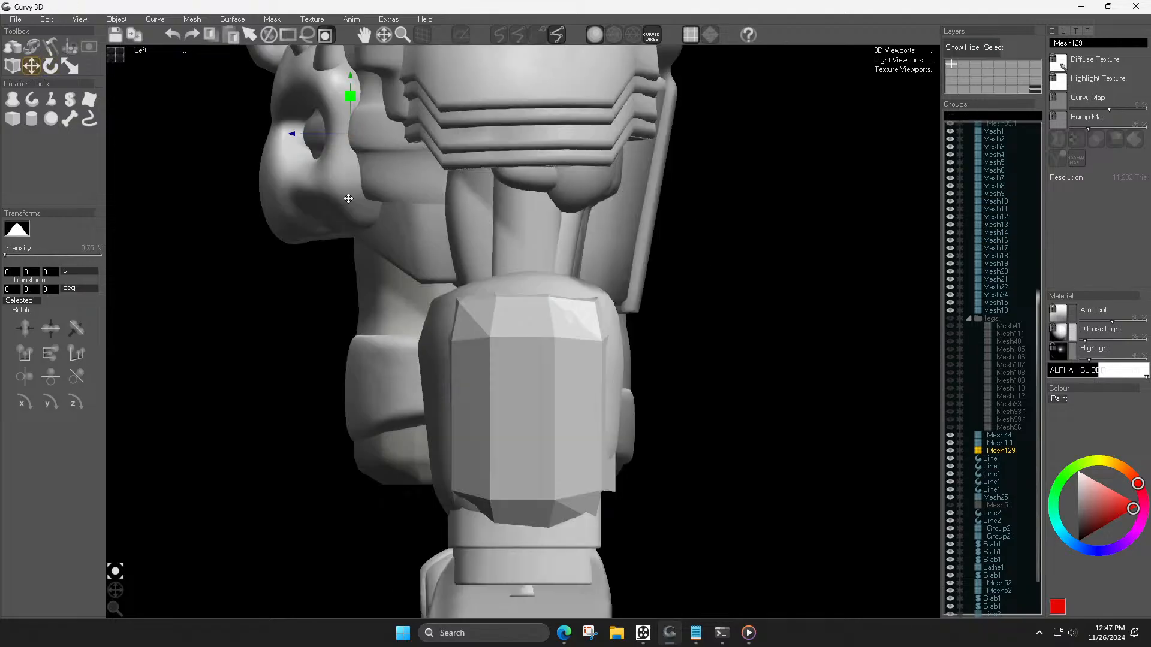
{"action": "middle_click_drag", "start_coordinate": [348, 198], "coordinate": [342, 252]}
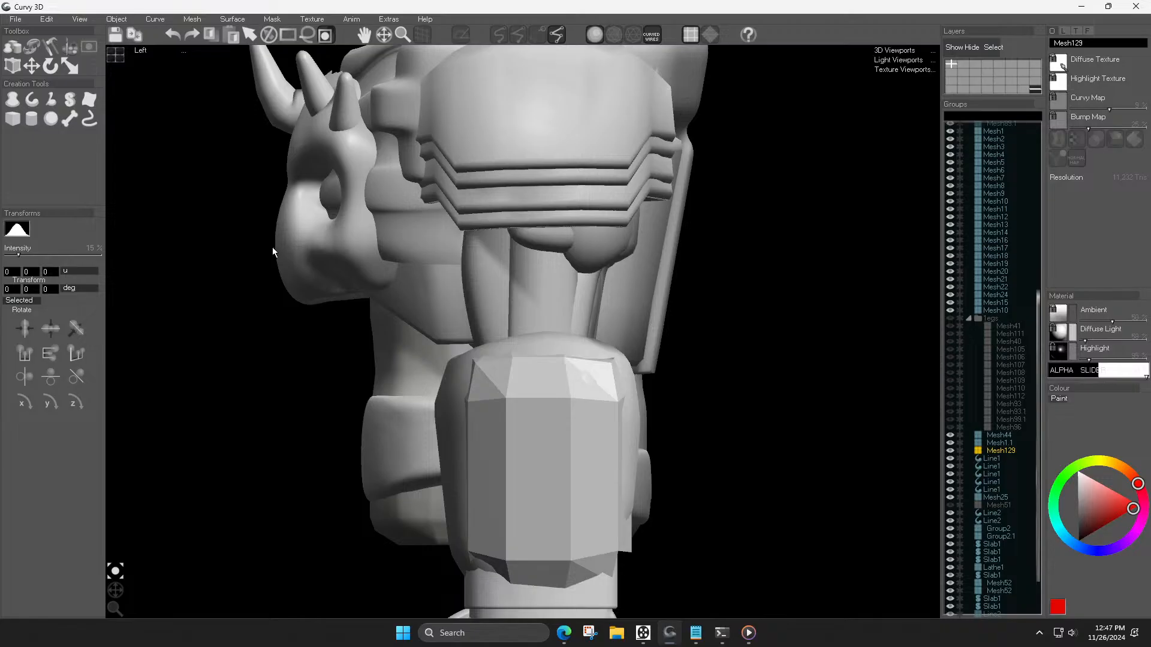
{"action": "key", "text": "s"}
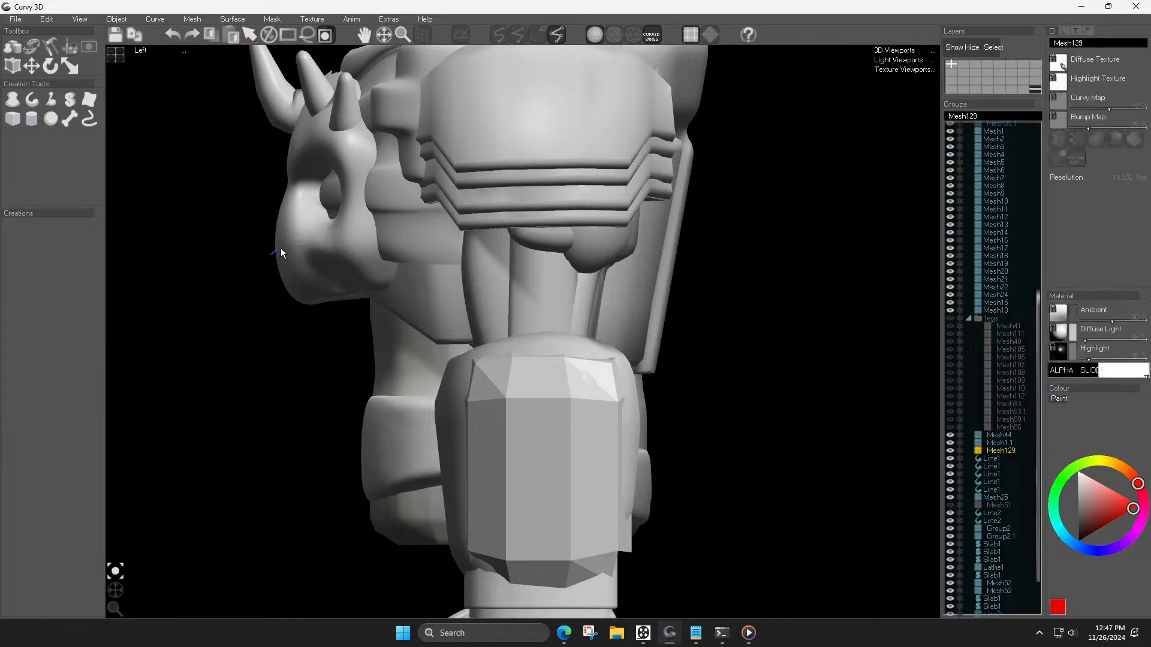
{"action": "key", "text": "f"}
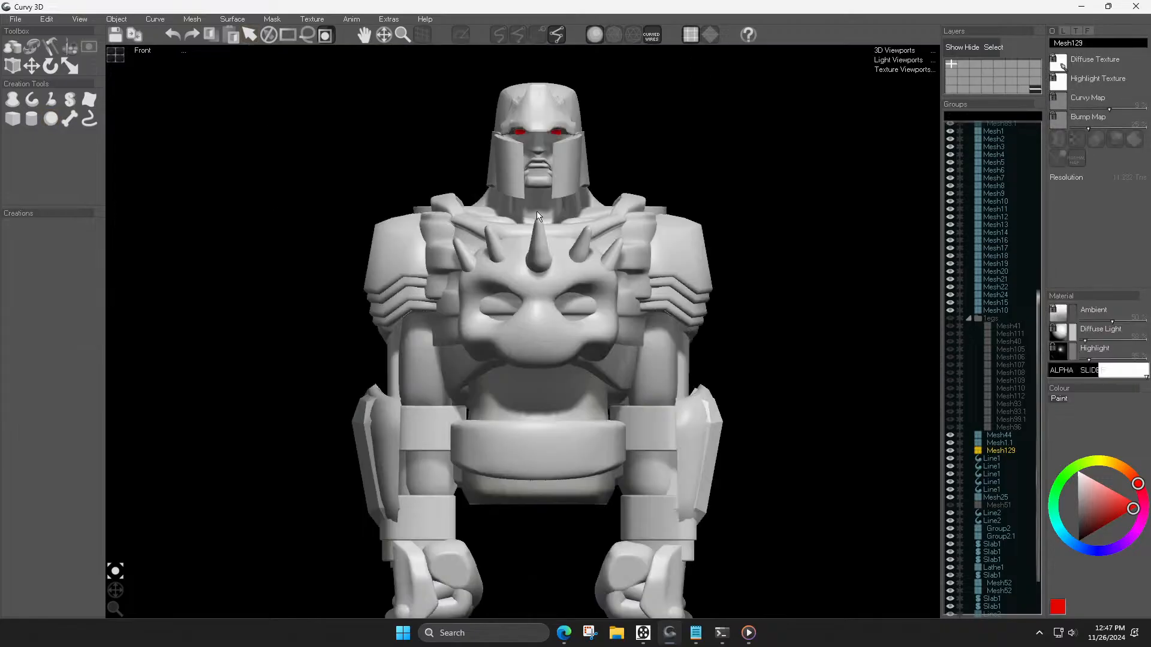
Step: Sculpt a nose cavity inward at the centre of the chest skull
{"action": "scroll", "coordinate": [547, 300], "scroll_direction": "up", "scroll_amount": 3}
{"action": "left_click", "coordinate": [51, 59]}
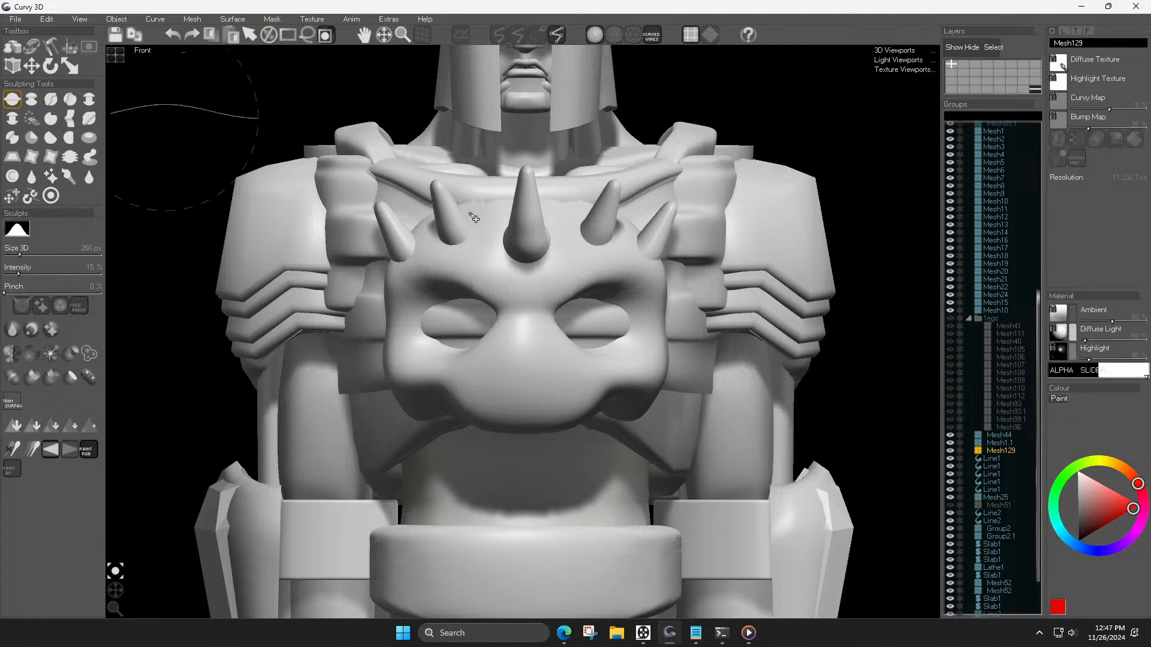
{"action": "left_click", "coordinate": [31, 99]}
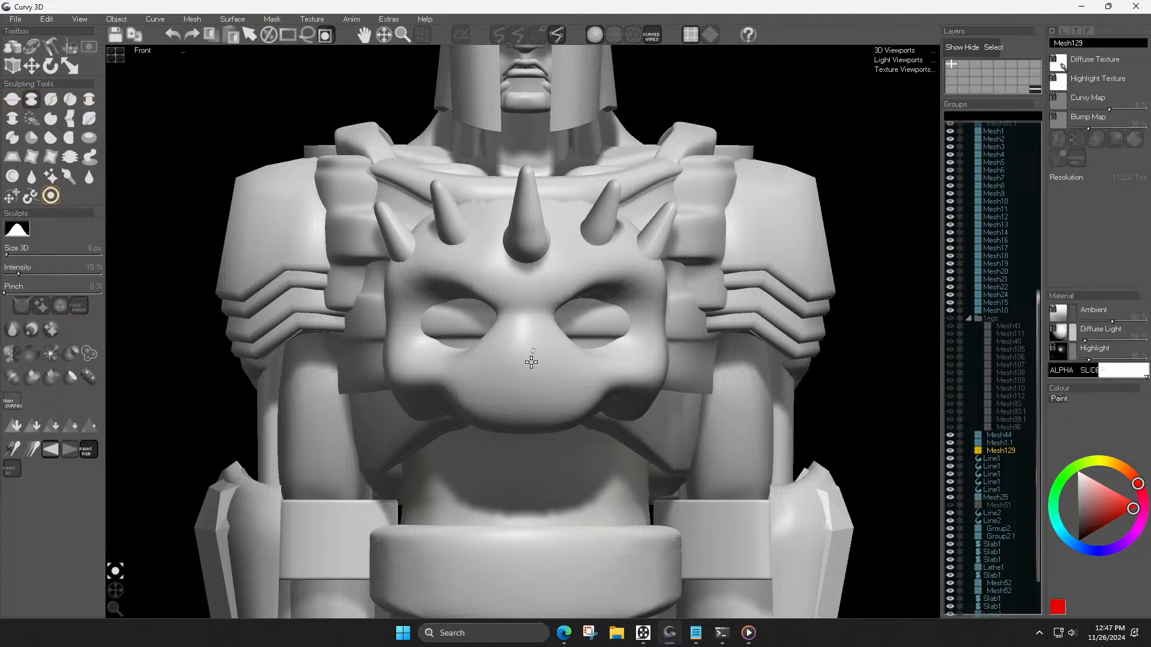
{"action": "mouse_move", "coordinate": [528, 371]}
{"action": "left_mouse_down"}
{"action": "mouse_move", "coordinate": [527, 400]}
{"action": "mouse_move", "coordinate": [526, 361]}
{"action": "mouse_move", "coordinate": [529, 391]}
{"action": "mouse_move", "coordinate": [539, 369]}
{"action": "mouse_move", "coordinate": [519, 387]}
{"action": "mouse_move", "coordinate": [535, 379]}
{"action": "mouse_move", "coordinate": [523, 364]}
{"action": "mouse_move", "coordinate": [514, 389]}
{"action": "mouse_move", "coordinate": [542, 377]}
{"action": "mouse_move", "coordinate": [521, 365]}
{"action": "left_mouse_up"}
{"action": "mouse_move", "coordinate": [516, 407]}
{"action": "left_mouse_down"}
{"action": "mouse_move", "coordinate": [528, 392]}
{"action": "mouse_move", "coordinate": [517, 394]}
{"action": "left_mouse_up"}
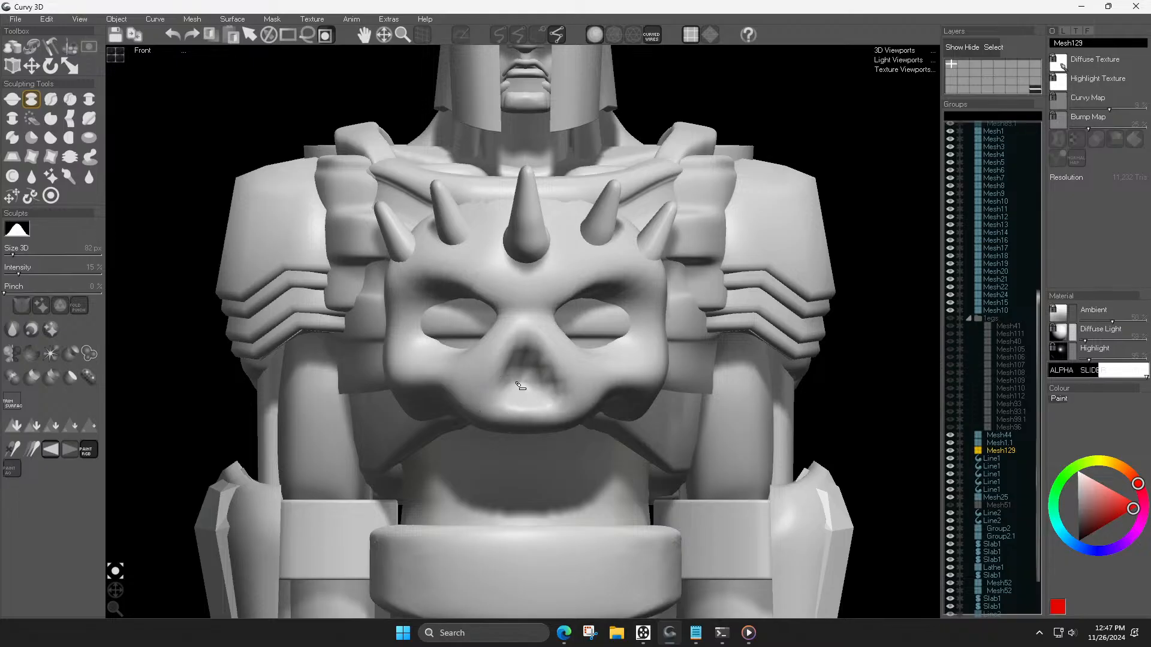
{"action": "scroll", "coordinate": [537, 371], "scroll_direction": "down", "scroll_amount": 4}
{"action": "key", "text": "Escape"}
{"action": "mouse_move", "coordinate": [555, 366]}
{"action": "middle_mouse_down"}
{"action": "mouse_move", "coordinate": [554, 338]}
{"action": "mouse_move", "coordinate": [564, 363]}
{"action": "middle_mouse_up"}
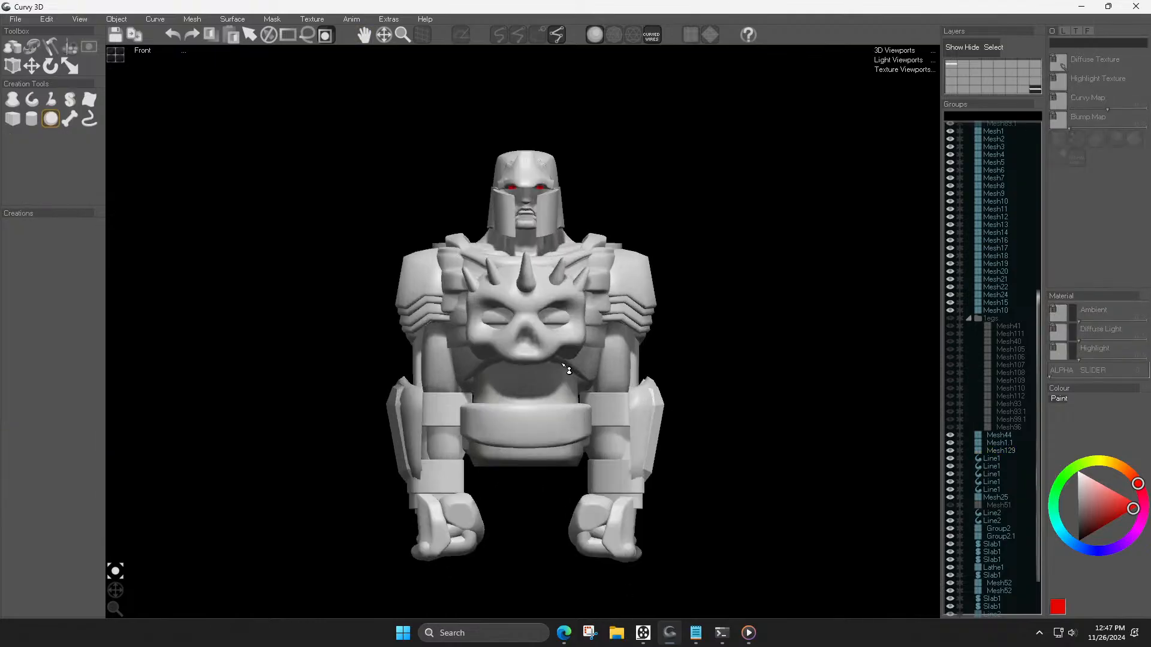
Step: Change the viewport display setting and review the sculpted skull on the figure from the front
{"action": "left_click", "coordinate": [81, 19]}
{"action": "left_click", "coordinate": [116, 148]}
{"action": "scroll", "coordinate": [519, 265], "scroll_direction": "down", "scroll_amount": 2}
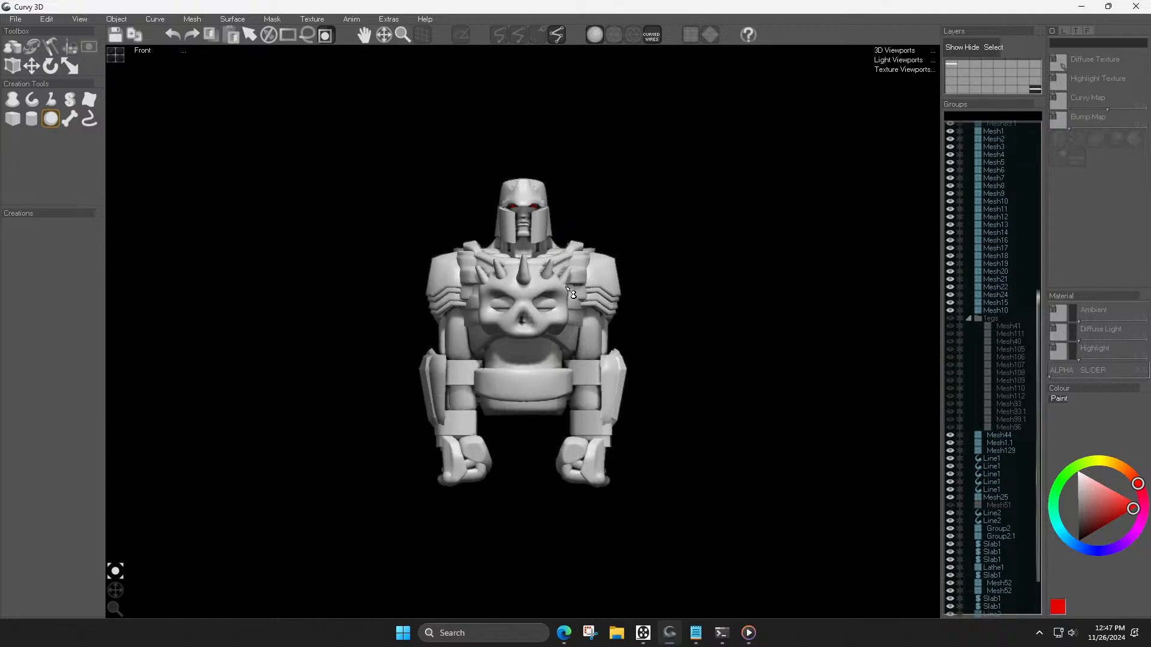
{"action": "scroll", "coordinate": [573, 294], "scroll_direction": "up", "scroll_amount": 1}
{"action": "scroll", "coordinate": [573, 293], "scroll_direction": "up", "scroll_amount": 1}
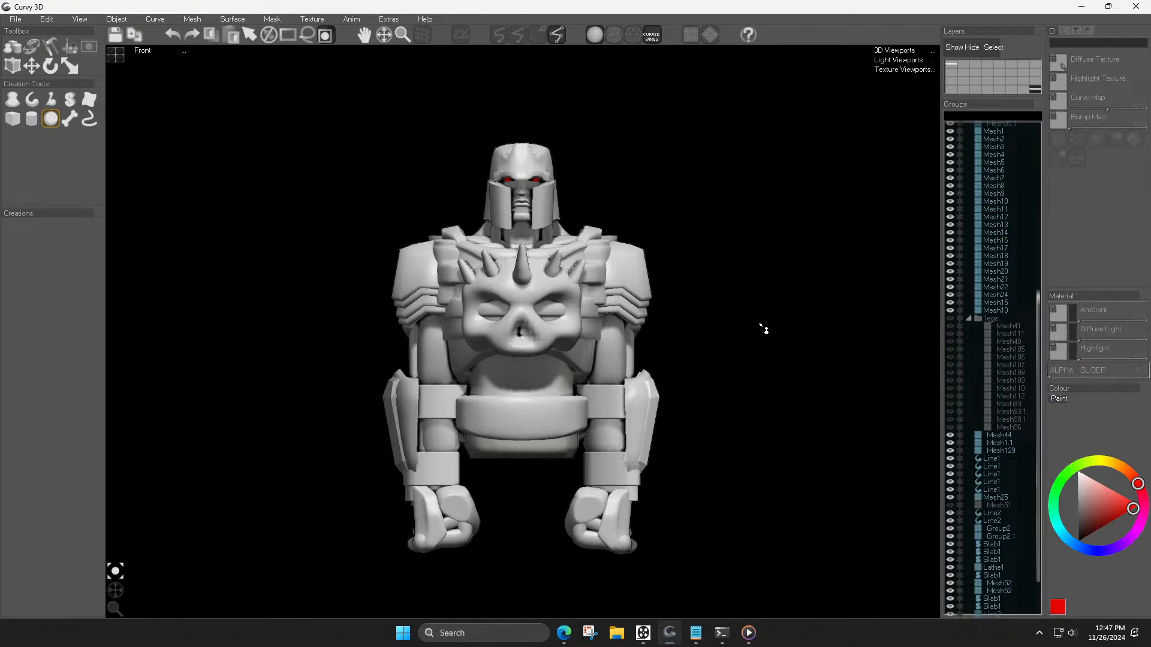
Step: Select the waist and pelvis pieces in turn and examine how they fit beneath the chest skull
{"action": "left_click", "coordinate": [555, 414]}
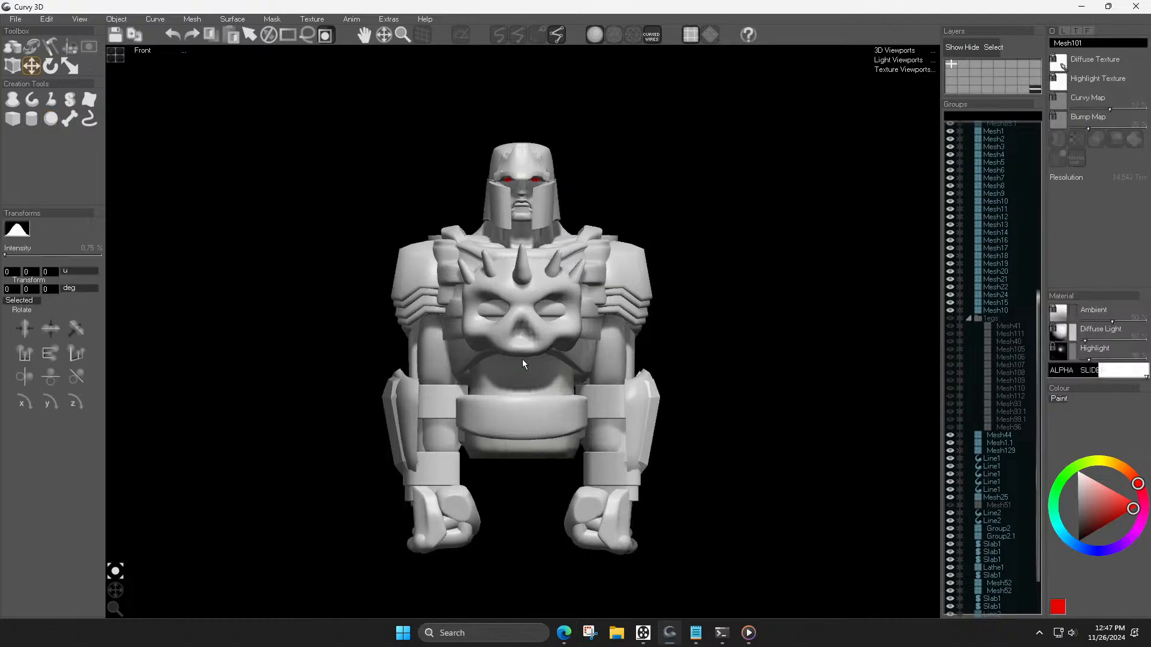
{"action": "left_click", "coordinate": [530, 440]}
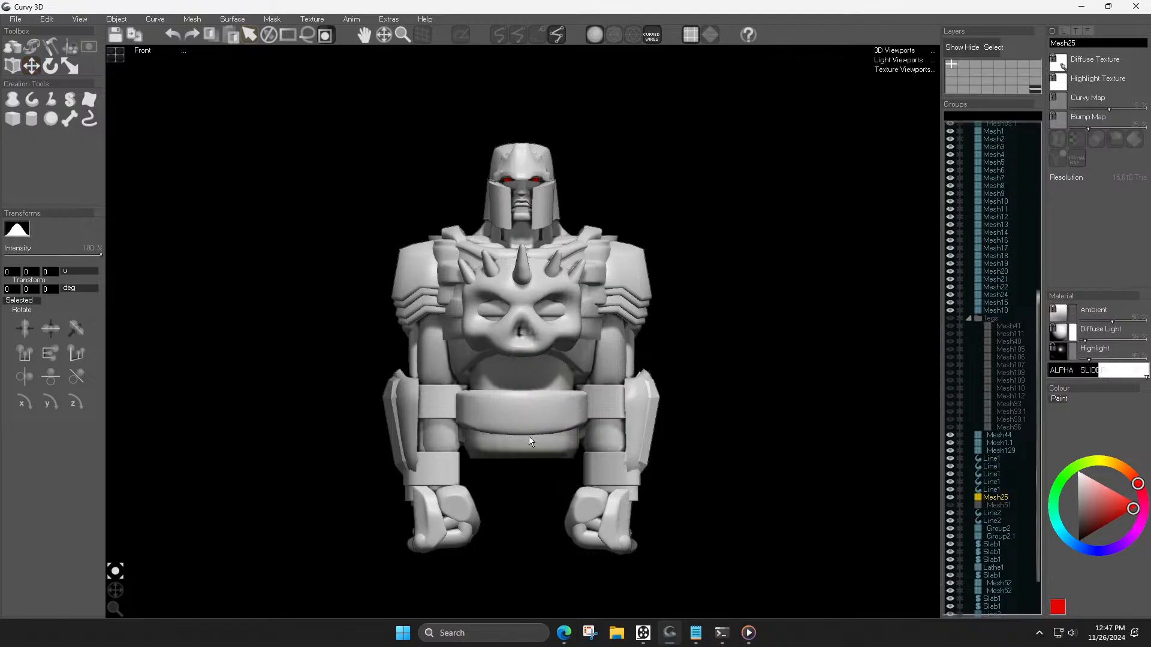
{"action": "left_click_drag", "start_coordinate": [526, 363], "coordinate": [523, 340]}
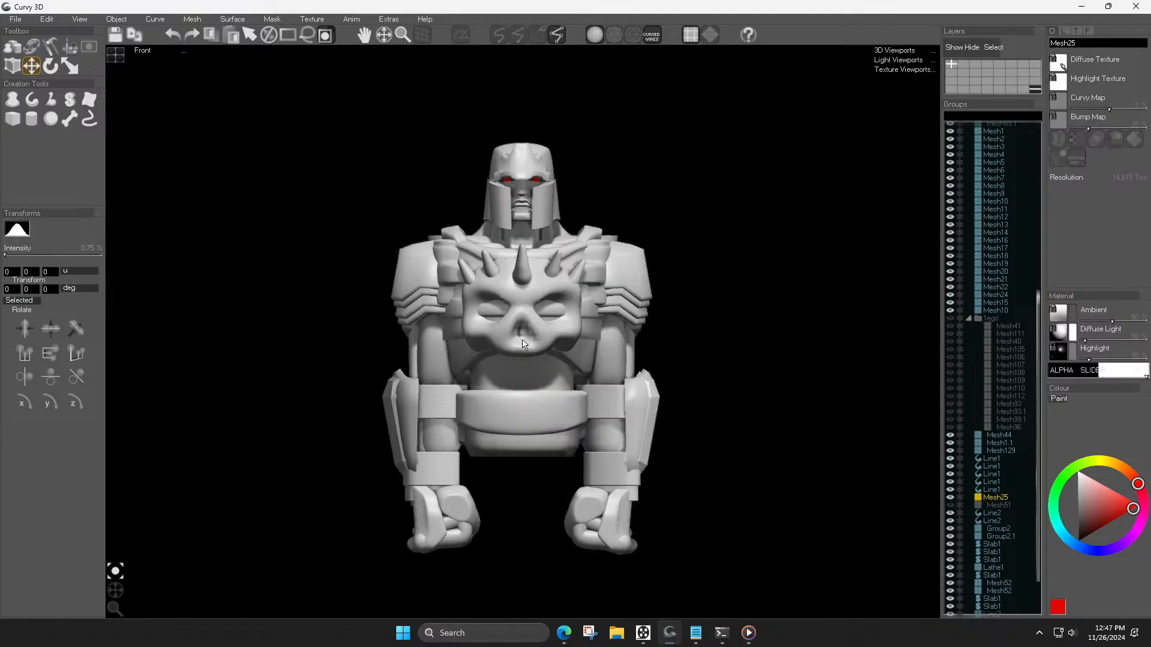
{"action": "left_click", "coordinate": [806, 367]}
{"action": "scroll", "coordinate": [559, 404], "scroll_direction": "down", "scroll_amount": 3}
{"action": "scroll", "coordinate": [559, 417], "scroll_direction": "up", "scroll_amount": 5}
{"action": "left_click", "coordinate": [560, 431]}
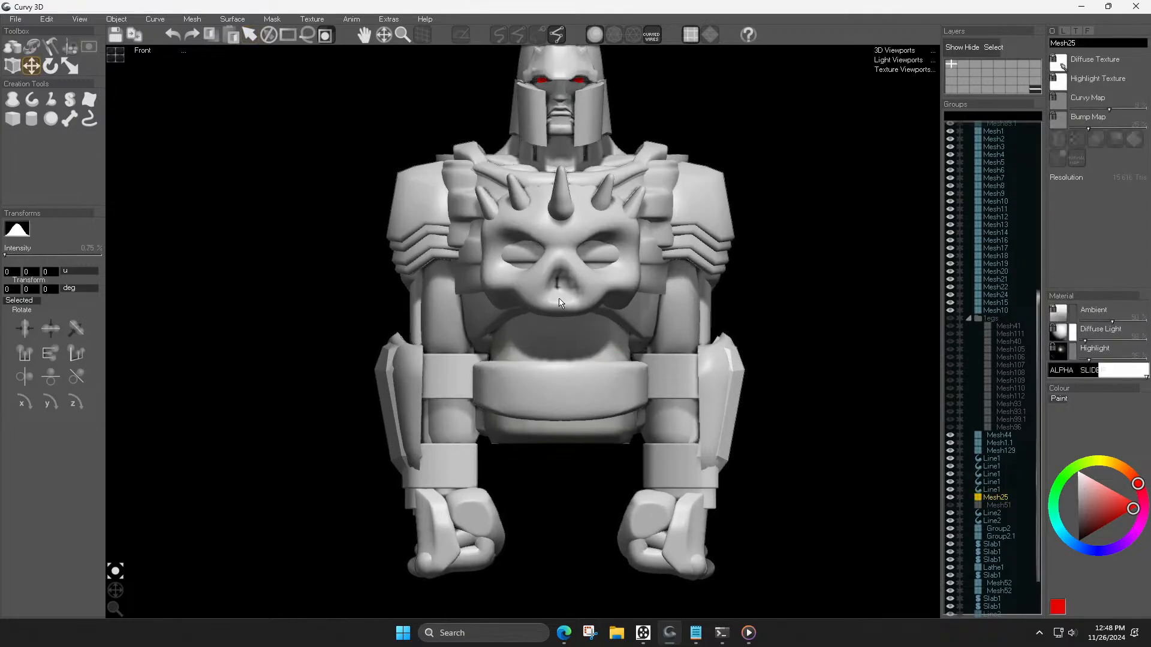
{"action": "key", "text": "Escape"}
{"action": "scroll", "coordinate": [586, 385], "scroll_direction": "down", "scroll_amount": 4}
{"action": "scroll", "coordinate": [587, 386], "scroll_direction": "up", "scroll_amount": 3}
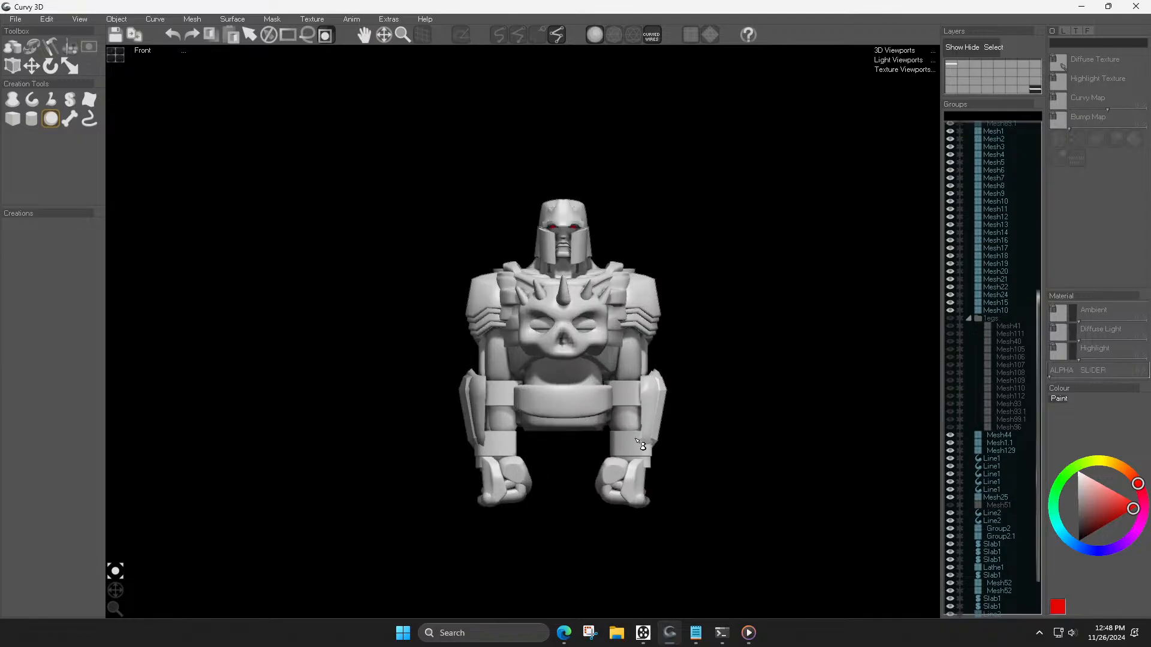
Step: Switch to the perspective view and reset it
{"action": "left_click_drag", "start_coordinate": [121, 619], "coordinate": [114, 587]}
{"action": "left_click", "coordinate": [32, 99]}
{"action": "key", "text": "3"}
{"action": "key", "text": "1"}
{"action": "key", "text": "p"}
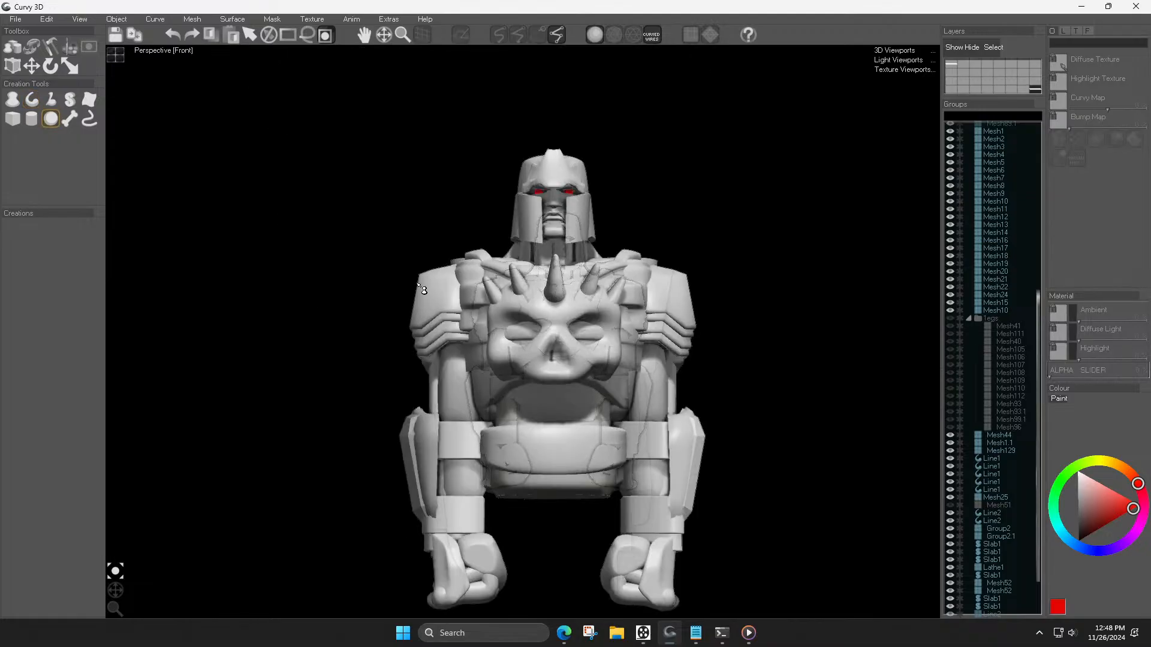
{"action": "left_click", "coordinate": [155, 51]}
{"action": "left_click", "coordinate": [153, 113]}
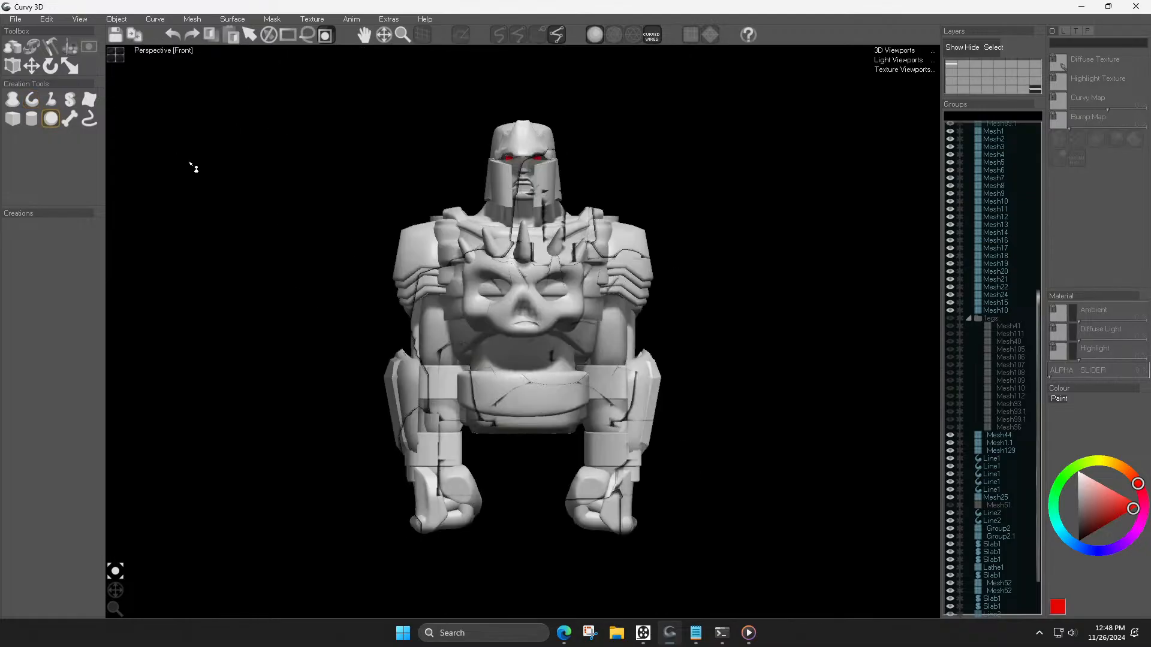
Step: Review the whole figure in perspective at different distances, and reset all views
{"action": "left_click_drag", "start_coordinate": [109, 609], "coordinate": [110, 635]}
{"action": "middle_click_drag", "start_coordinate": [516, 398], "coordinate": [544, 449]}
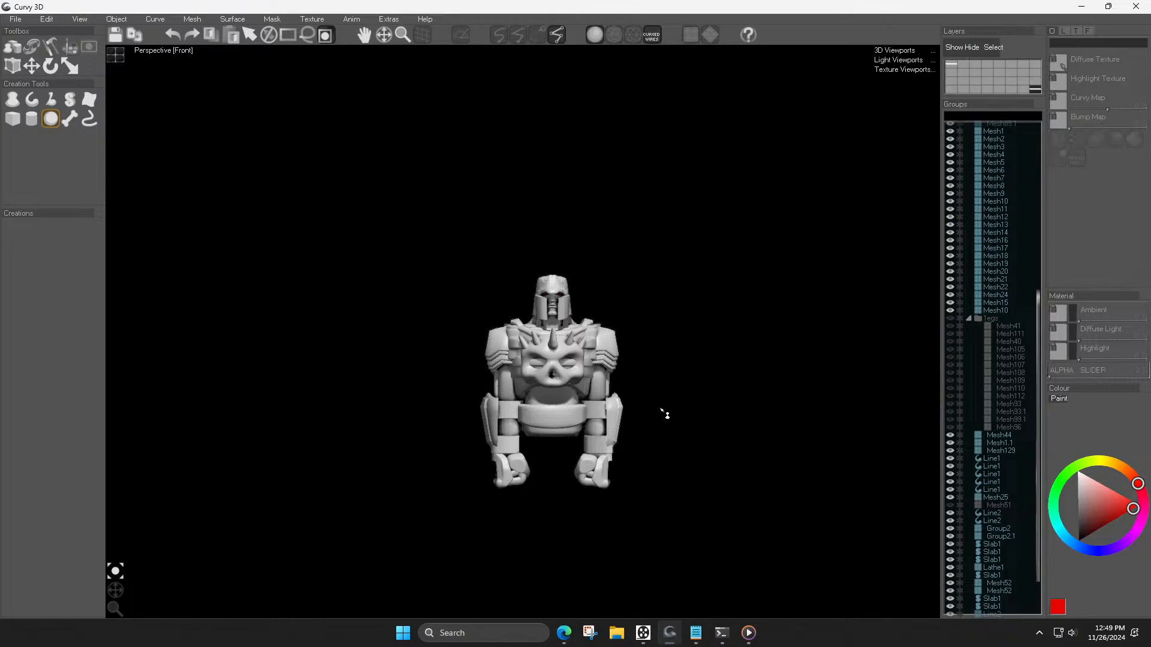
{"action": "scroll", "coordinate": [626, 414], "scroll_direction": "up", "scroll_amount": 3}
{"action": "scroll", "coordinate": [479, 287], "scroll_direction": "down", "scroll_amount": 5}
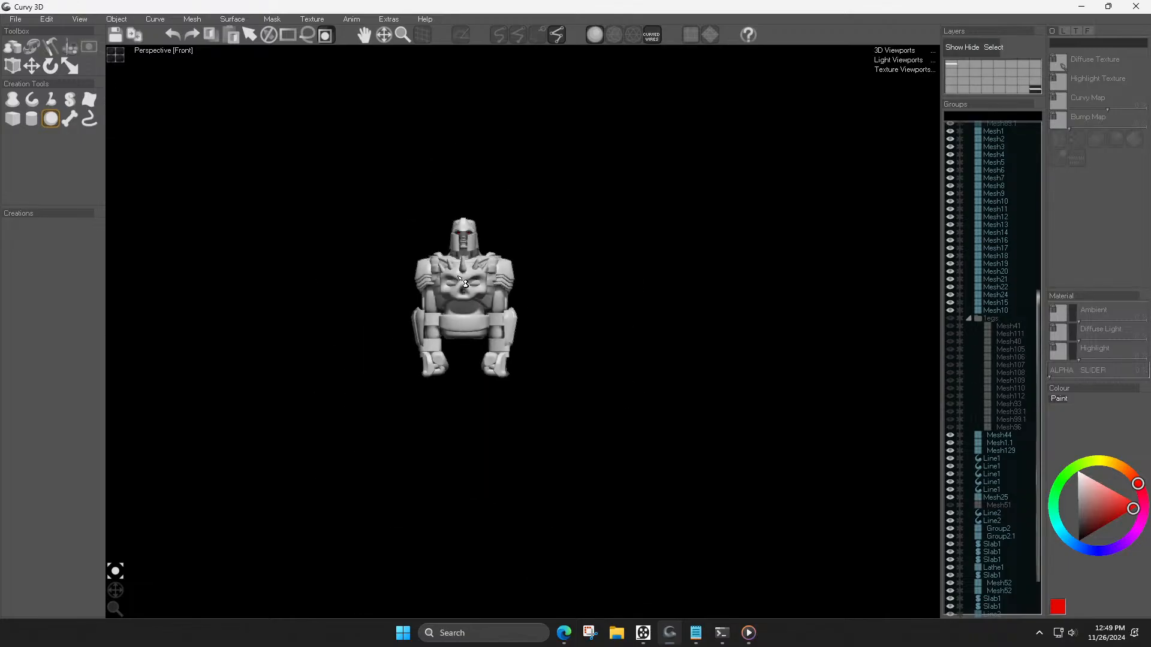
{"action": "scroll", "coordinate": [473, 280], "scroll_direction": "up", "scroll_amount": 4}
{"action": "left_click", "coordinate": [163, 51]}
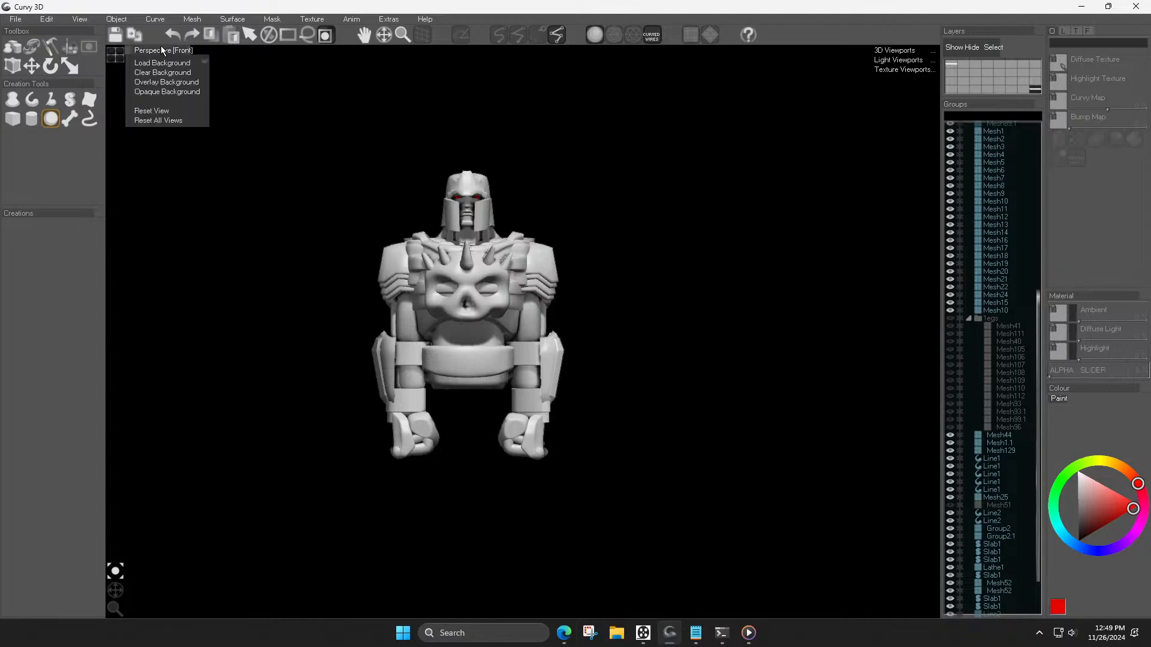
{"action": "left_click", "coordinate": [174, 122]}
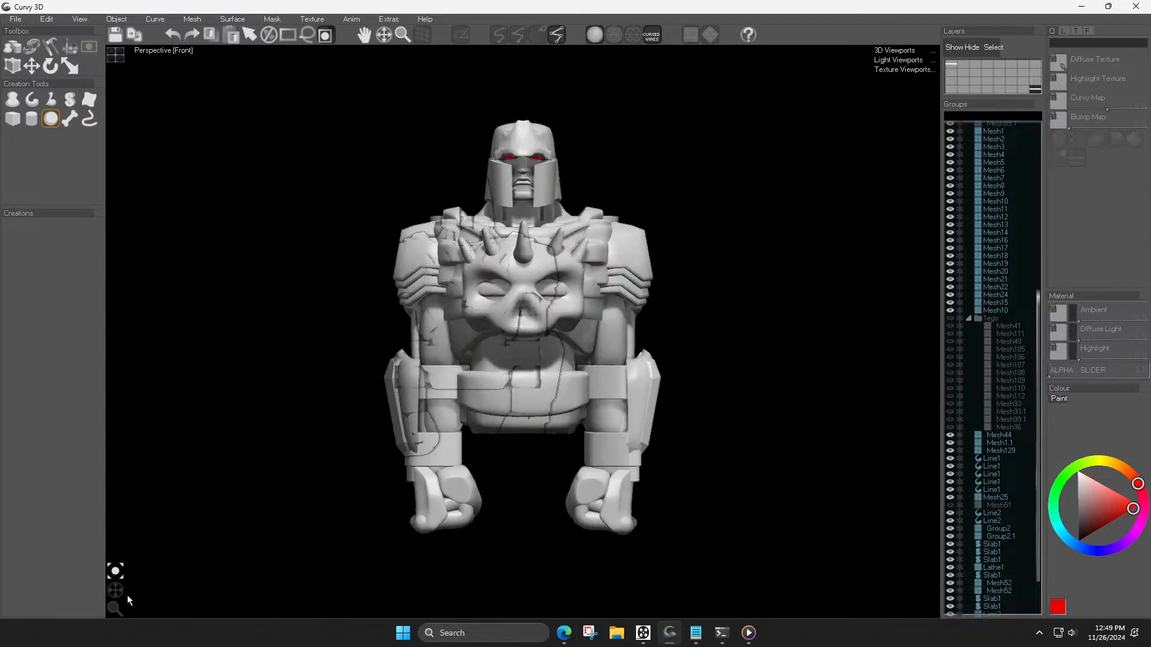
{"action": "mouse_move", "coordinate": [115, 609]}
{"action": "left_mouse_down"}
{"action": "mouse_move", "coordinate": [115, 641]}
{"action": "mouse_move", "coordinate": [121, 606]}
{"action": "left_mouse_up"}
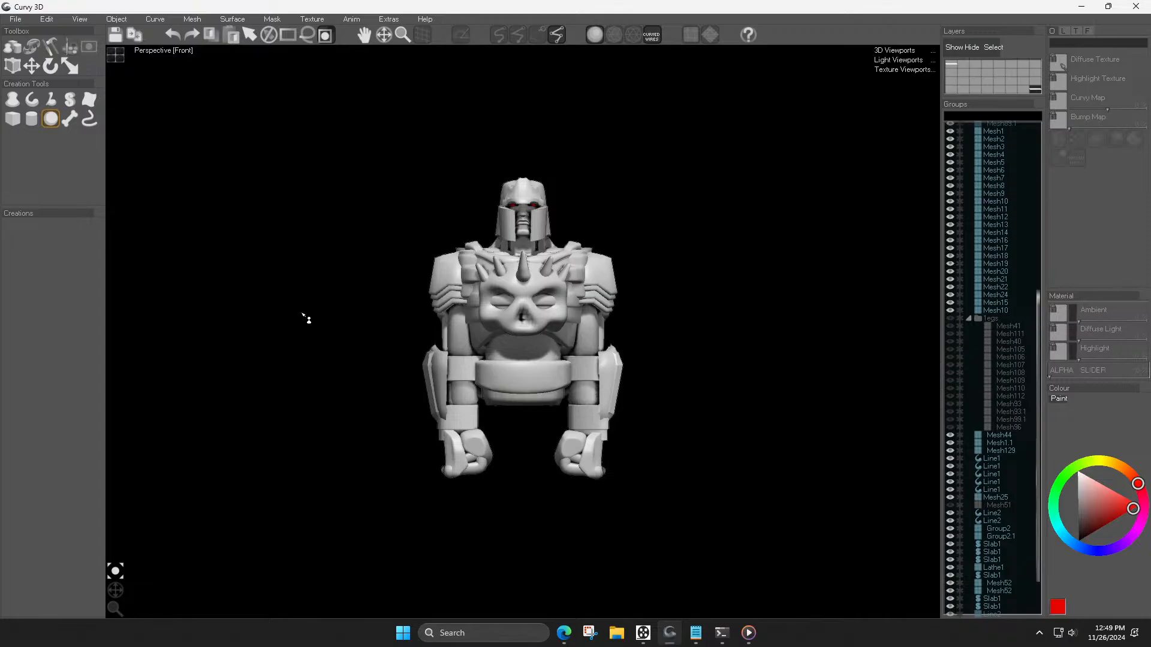
Step: Select one forearm's guard together with its faceted plate and move both slightly upward along the arm
{"action": "scroll", "coordinate": [604, 388], "scroll_direction": "up", "scroll_amount": 2}
{"action": "left_click", "coordinate": [618, 392]}
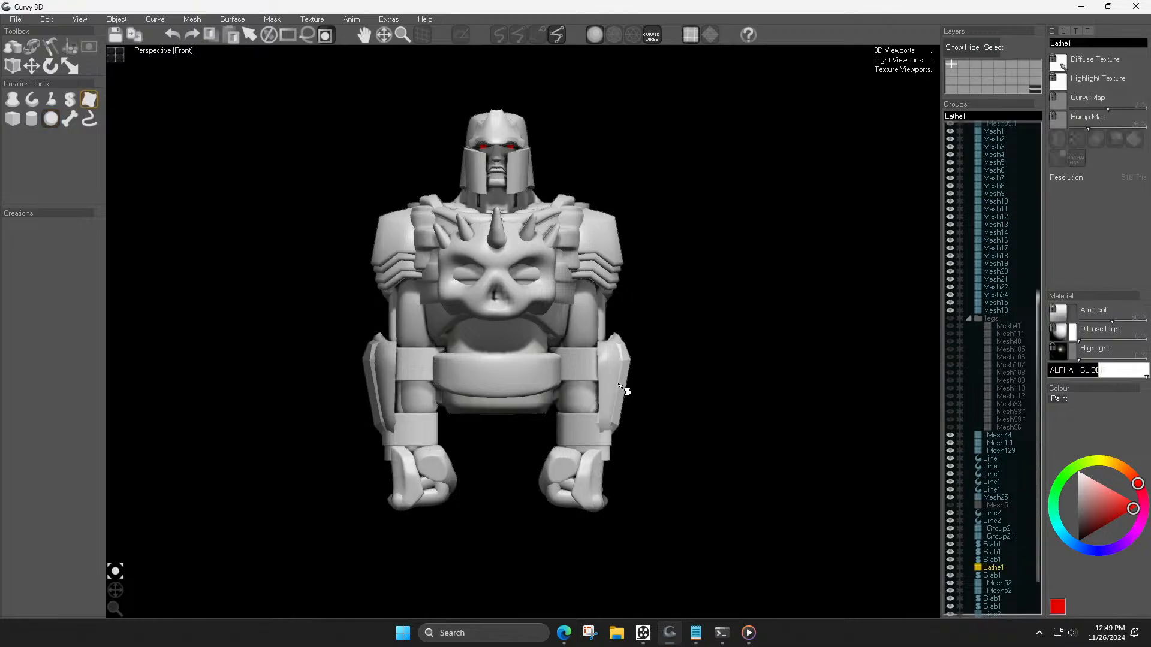
{"action": "key", "text": "m"}
{"action": "left_click_drag", "start_coordinate": [620, 395], "coordinate": [623, 383]}
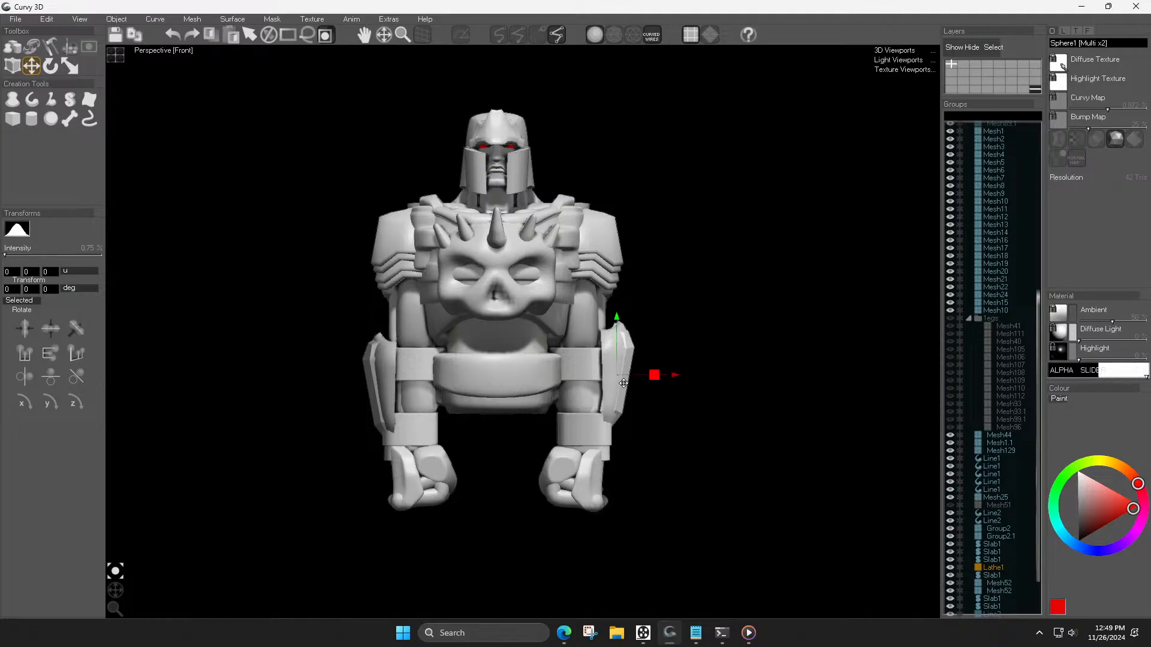
{"action": "left_click_drag", "start_coordinate": [118, 591], "coordinate": [138, 592]}
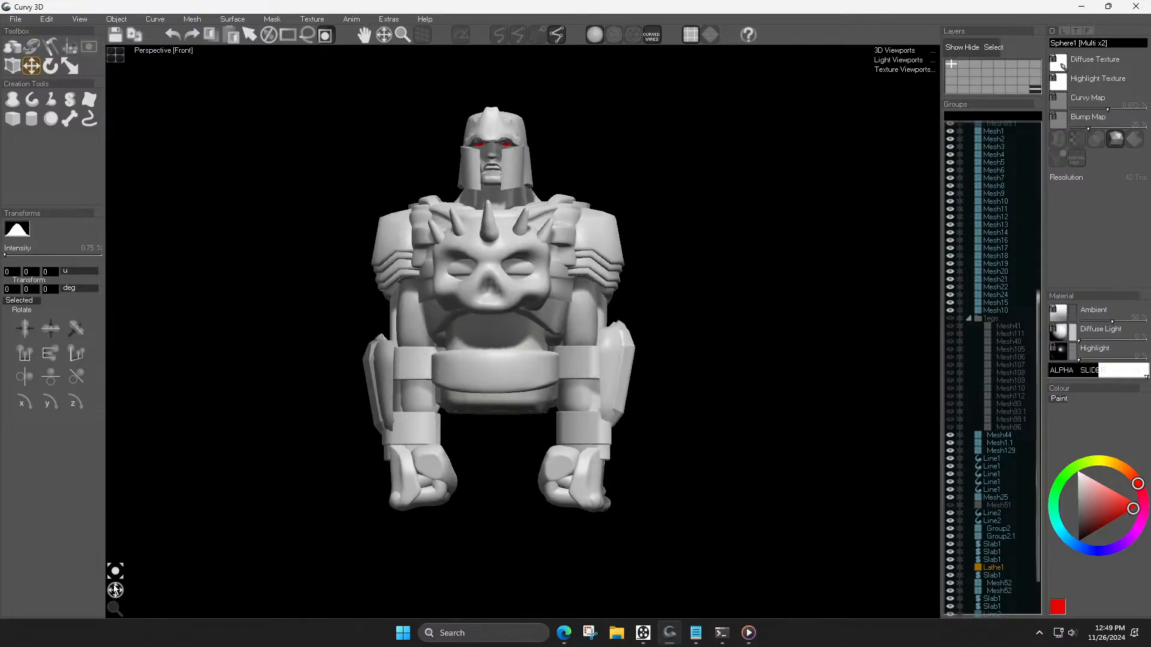
Step: Delete the guard and the faceted plate from the opposite forearm
{"action": "left_click", "coordinate": [391, 386]}
{"action": "key", "text": "Delete"}
{"action": "left_click", "coordinate": [379, 385]}
{"action": "key", "text": "Delete"}
Step: Mirror the repositioned guard and faceted plate to the bare forearm and check the pair from the front
{"action": "left_click", "coordinate": [617, 383]}
{"action": "left_click", "coordinate": [619, 383], "text": "shift"}
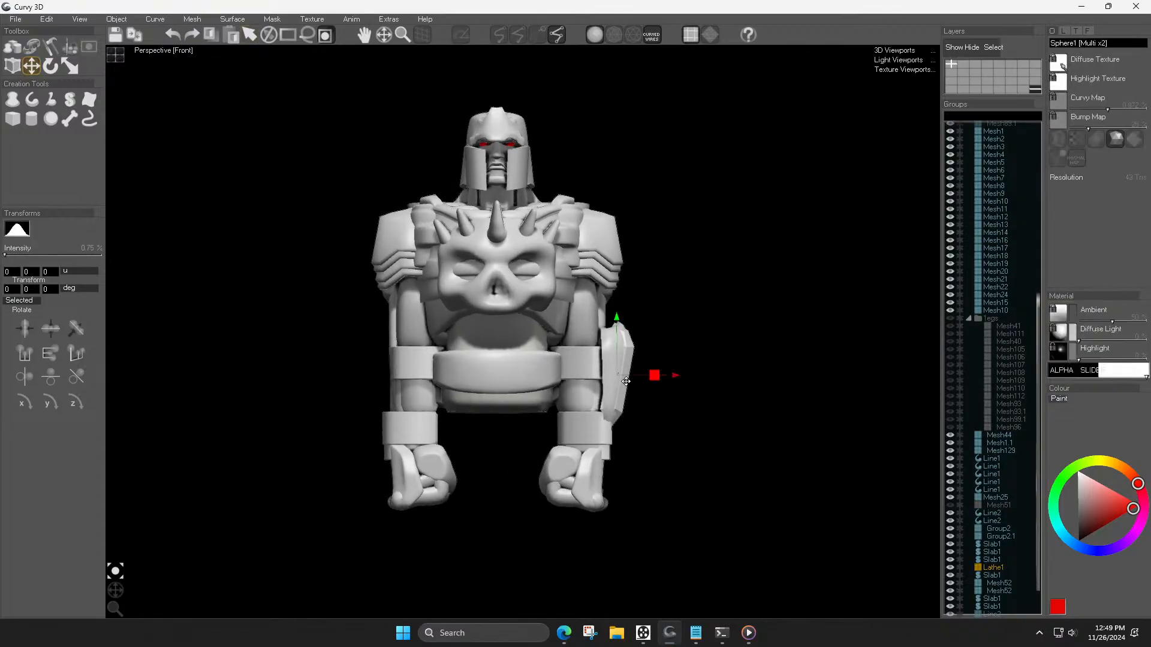
{"action": "key", "text": "ctrl+m"}
{"action": "key", "text": "1"}
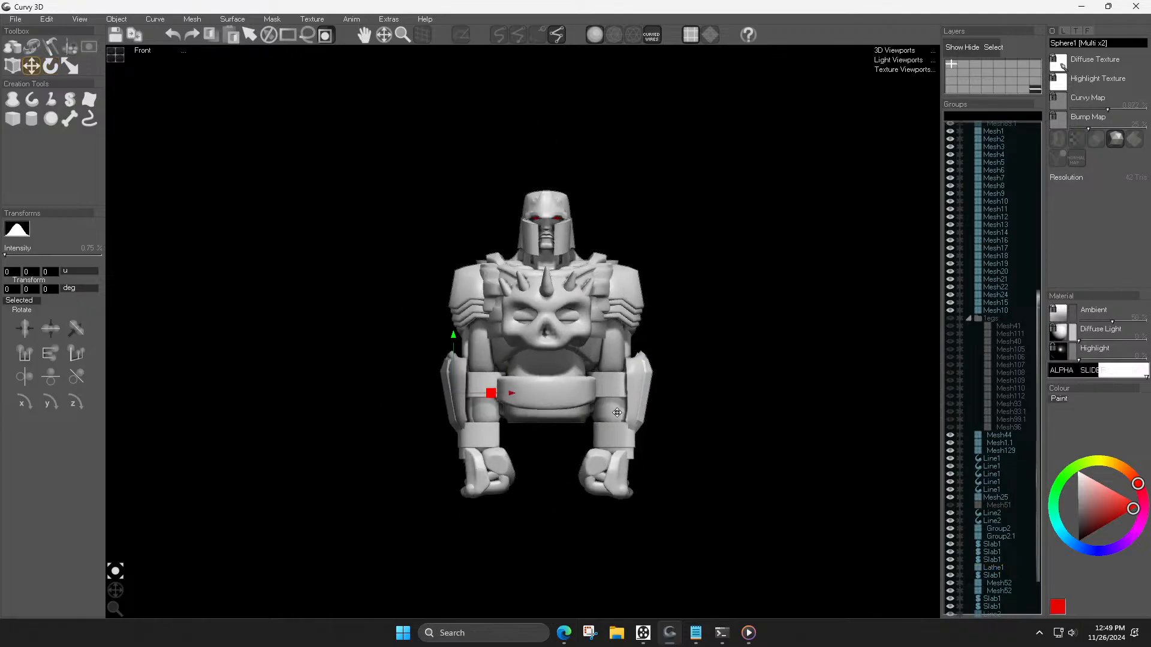
Step: Try to move the wrist cuff sideways away from the forearm, and undo the move
{"action": "left_click", "coordinate": [613, 440]}
{"action": "left_click_drag", "start_coordinate": [613, 440], "coordinate": [660, 434]}
{"action": "key", "text": "ctrl+z"}
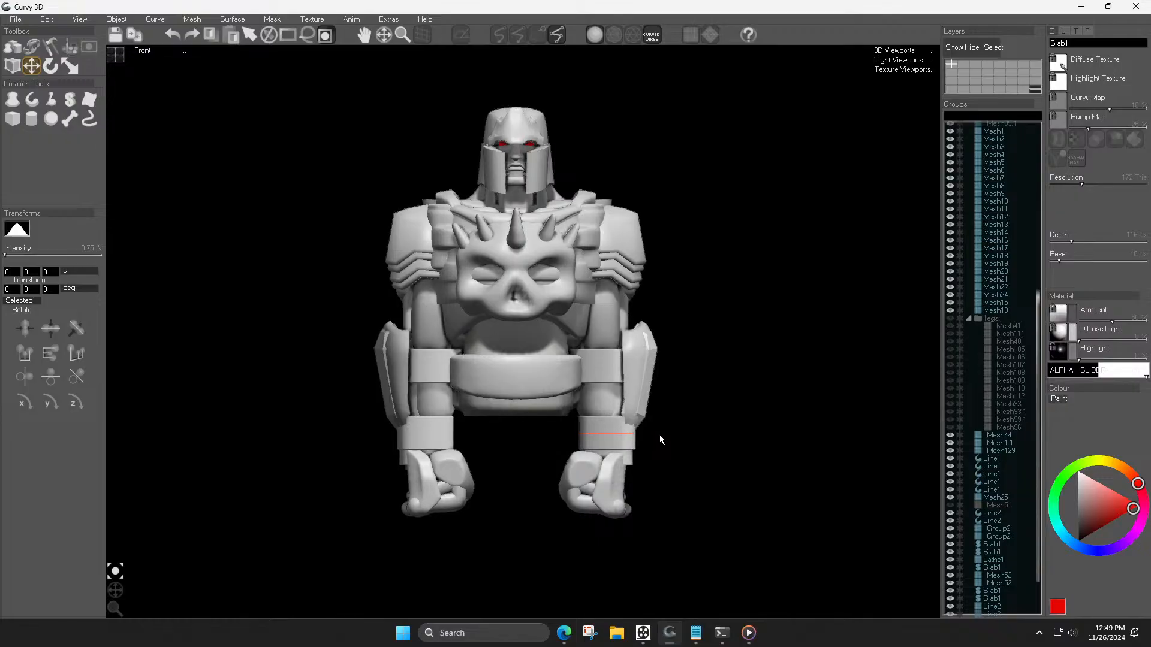
Step: Try to delete the hand group beside the small wrist slab, and undo the deletion
{"action": "left_click", "coordinate": [631, 456]}
{"action": "key", "text": "s"}
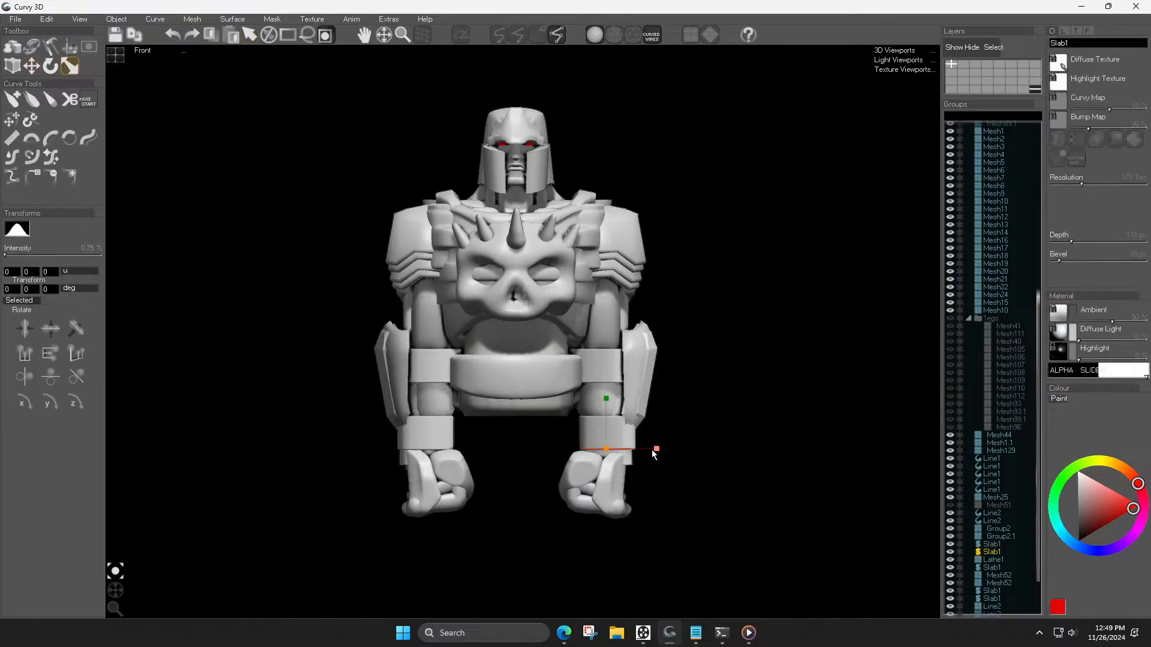
{"action": "left_click", "coordinate": [631, 460]}
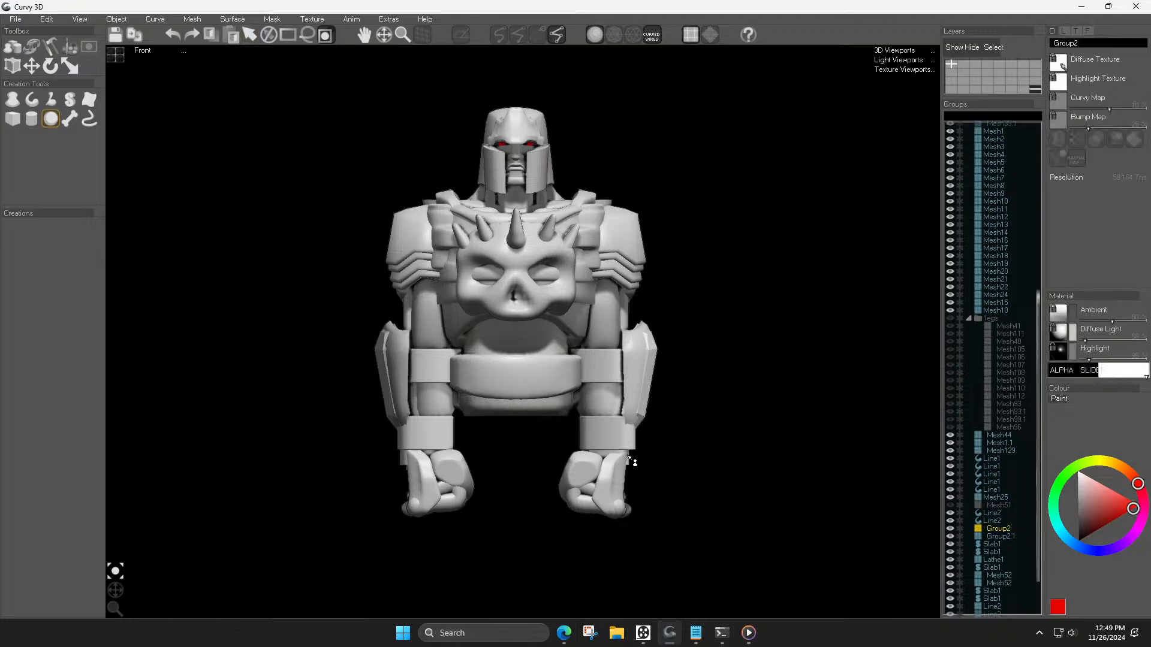
{"action": "key", "text": "Delete"}
{"action": "key", "text": "ctrl+z"}
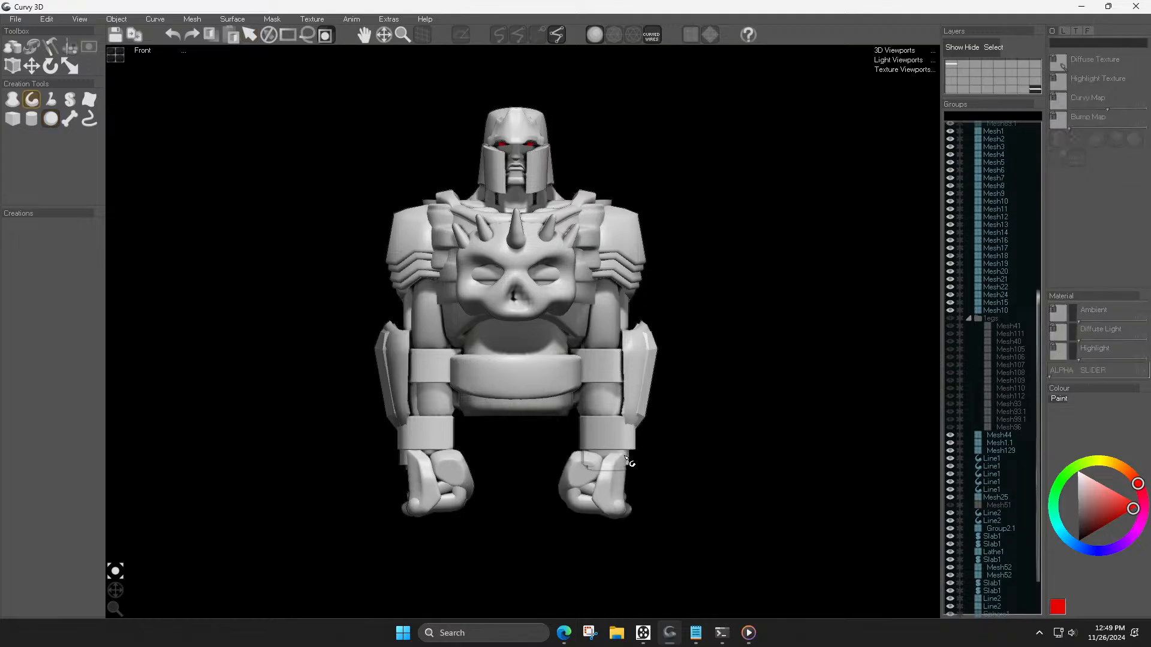
Step: Delete the small wrist slabs between the cuffs and hands on both arms
{"action": "left_click", "coordinate": [615, 458]}
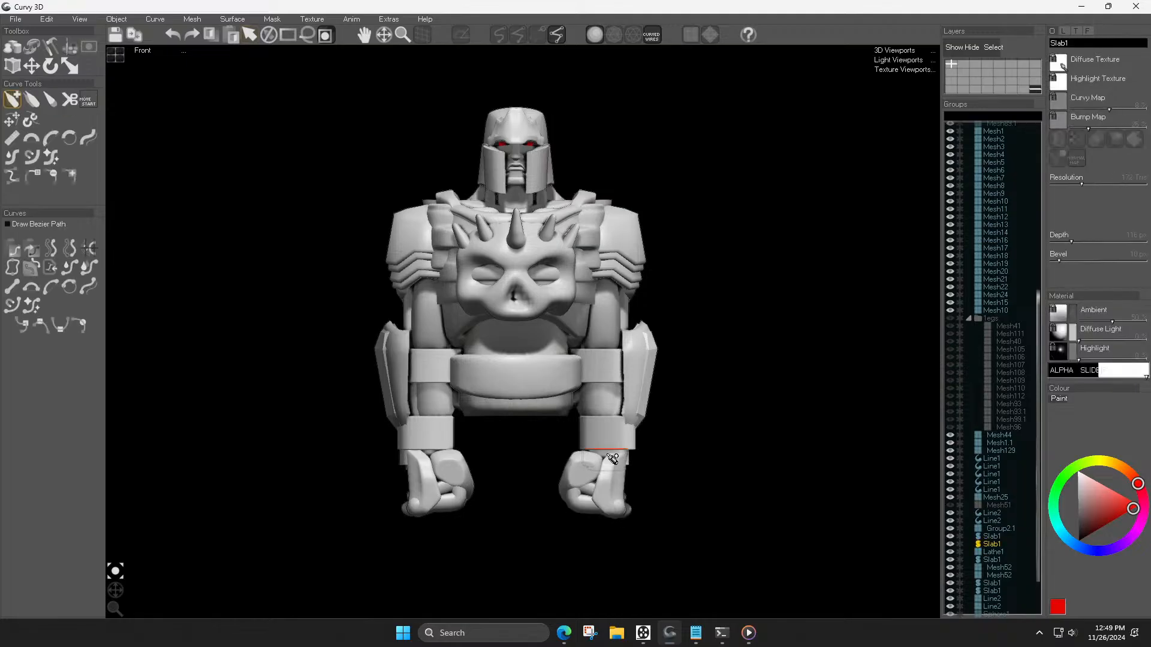
{"action": "key", "text": "Delete"}
{"action": "left_click", "coordinate": [428, 455]}
{"action": "key", "text": "Delete"}
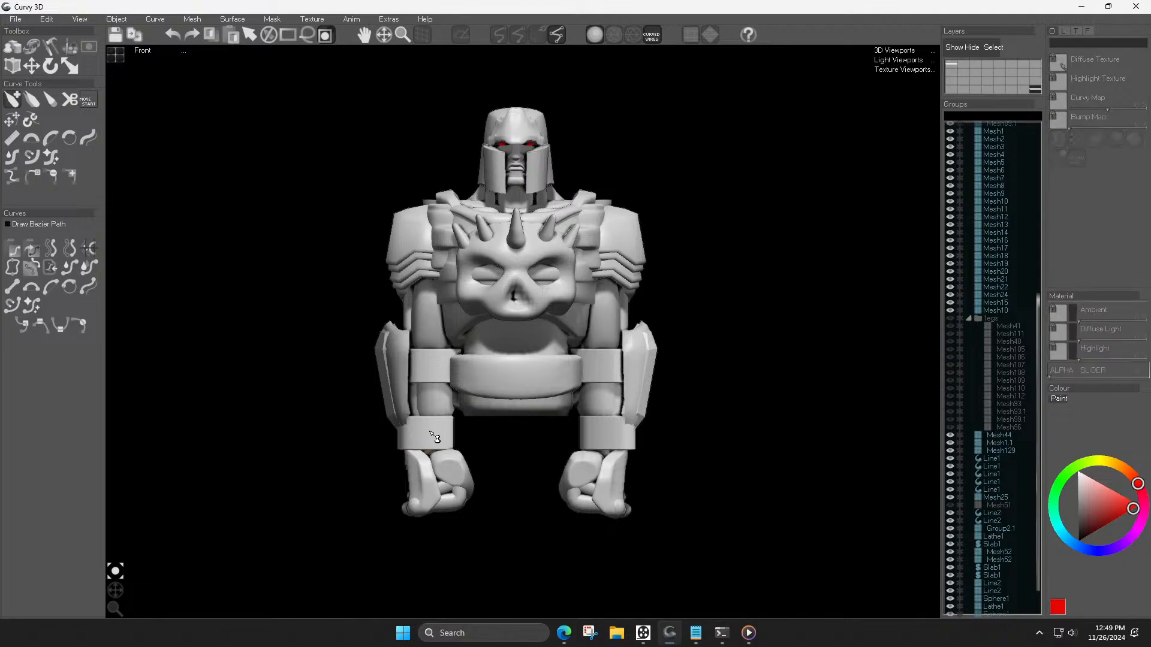
Step: Delete the wrist cuff on one arm and replace it with a mirrored duplicate of the opposite cuff
{"action": "left_click", "coordinate": [433, 437]}
{"action": "key", "text": "Delete"}
{"action": "left_click", "coordinate": [623, 434]}
{"action": "key", "text": "ctrl+d"}
{"action": "key", "text": "ctrl+m"}
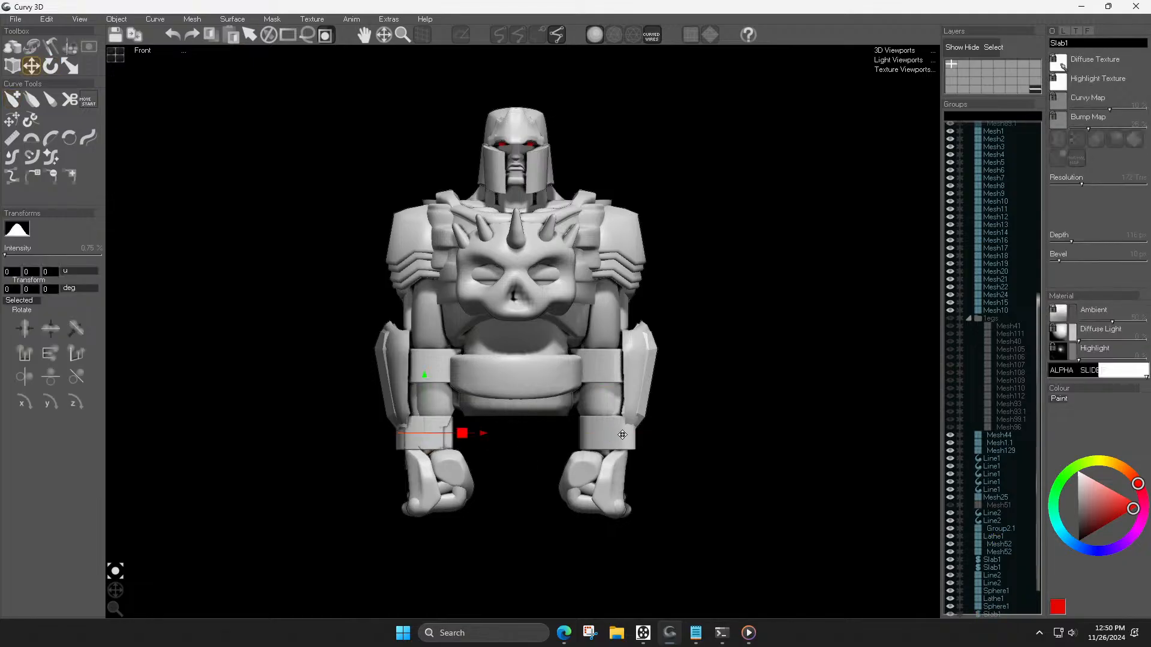
{"action": "left_click", "coordinate": [485, 428]}
{"action": "scroll", "coordinate": [537, 412], "scroll_direction": "down", "scroll_amount": 2}
{"action": "middle_click_drag", "start_coordinate": [541, 410], "coordinate": [543, 429]}
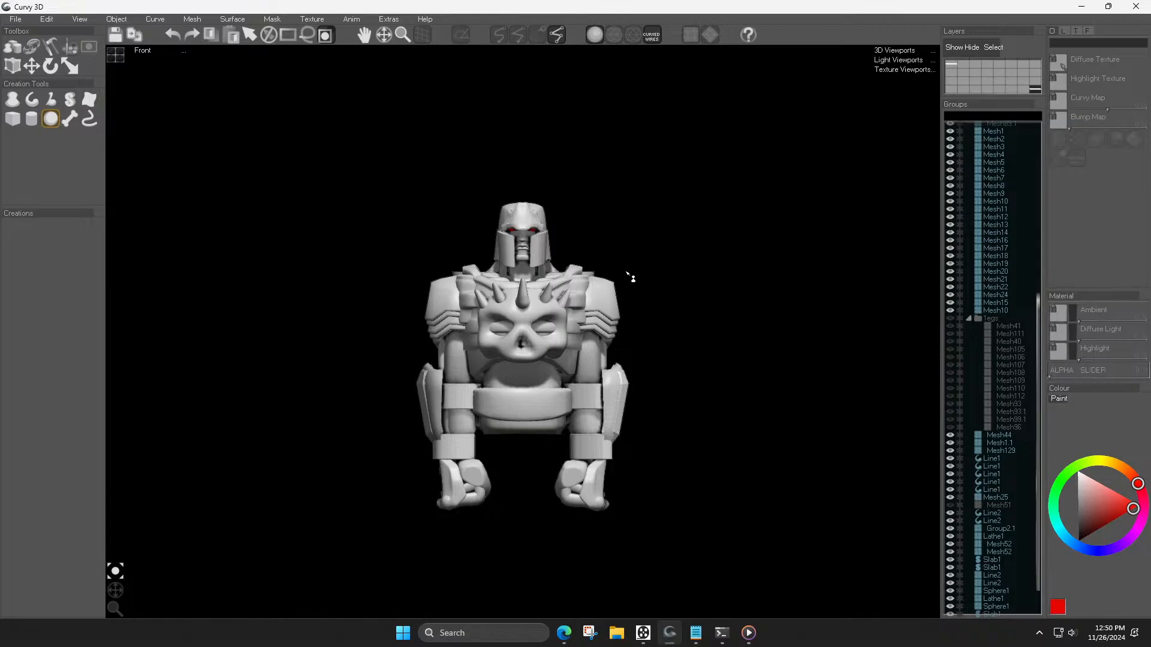
Step: Lengthen, rotate and lower the guard and faceted plate together on one forearm
{"action": "left_click", "coordinate": [607, 418]}
{"action": "left_click", "coordinate": [616, 416], "text": "shift"}
{"action": "key", "text": "w"}
{"action": "left_click_drag", "start_coordinate": [626, 353], "coordinate": [623, 361]}
{"action": "key", "text": "r"}
{"action": "left_click_drag", "start_coordinate": [666, 419], "coordinate": [614, 353]}
{"action": "key", "text": "w"}
{"action": "left_click_drag", "start_coordinate": [654, 419], "coordinate": [649, 473]}
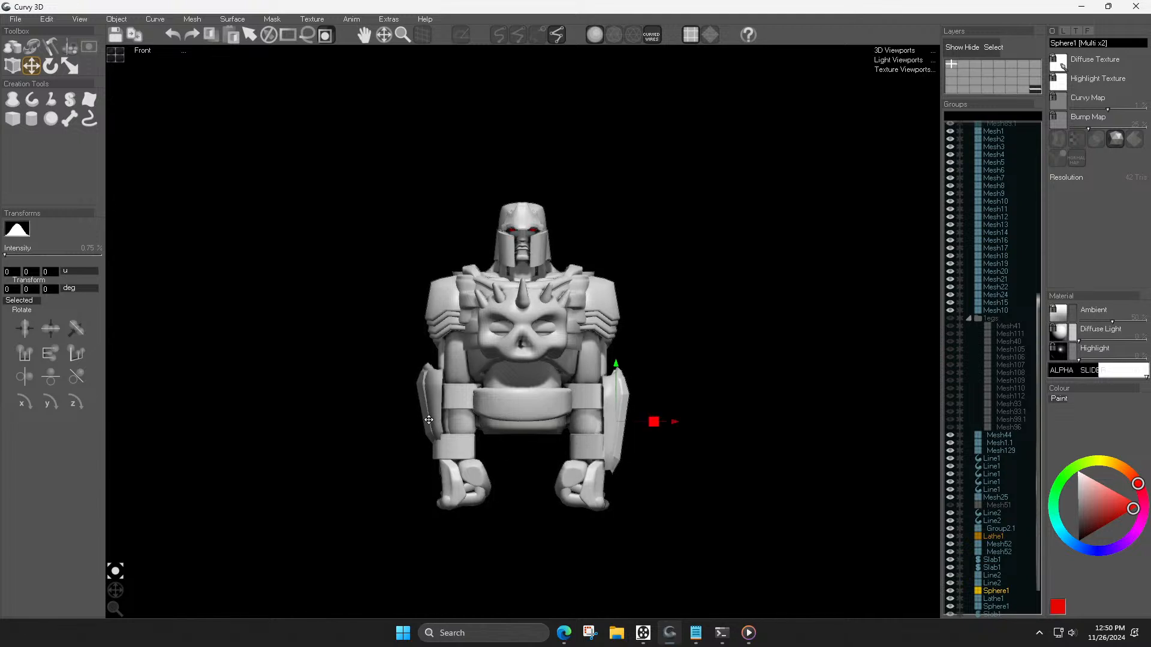
Step: Delete the opposite forearm's guard and plate and mirror the lengthened pair into their place
{"action": "left_click", "coordinate": [430, 419]}
{"action": "key", "text": "Delete"}
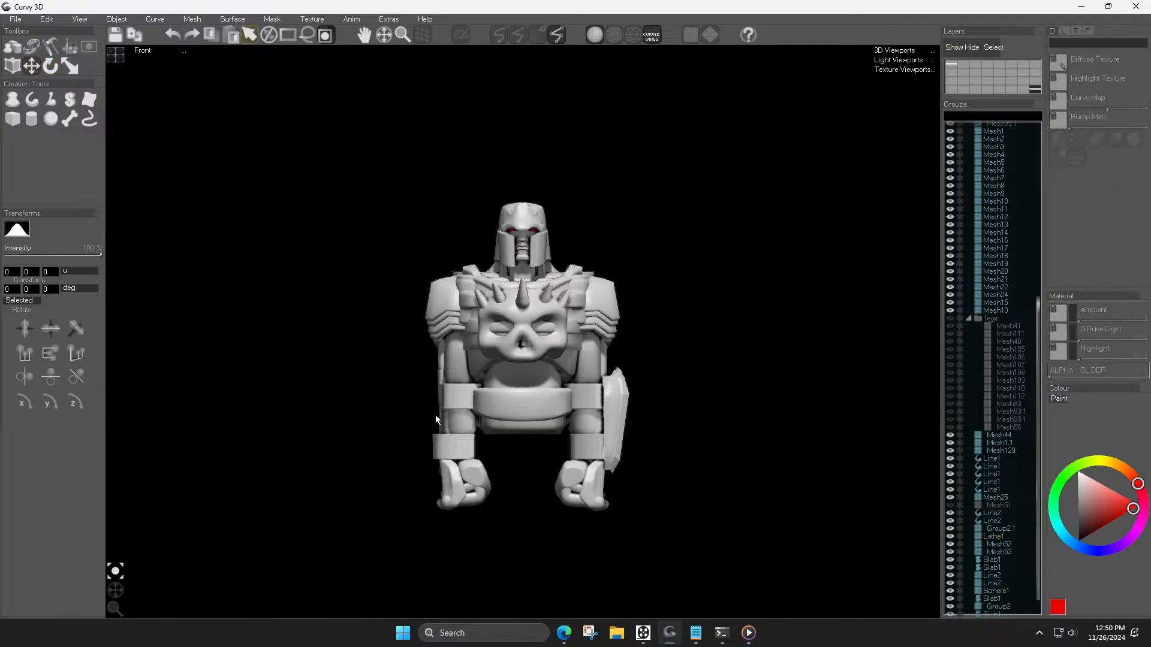
{"action": "key", "text": "ctrl+z"}
{"action": "key", "text": "Escape"}
{"action": "scroll", "coordinate": [521, 408], "scroll_direction": "down", "scroll_amount": 3}
{"action": "middle_click_drag", "start_coordinate": [522, 408], "coordinate": [537, 398]}
{"action": "scroll", "coordinate": [571, 407], "scroll_direction": "up", "scroll_amount": 2}
{"action": "mouse_move", "coordinate": [116, 606]}
{"action": "left_mouse_down"}
{"action": "mouse_move", "coordinate": [107, 599]}
{"action": "mouse_move", "coordinate": [119, 588]}
{"action": "left_mouse_up"}
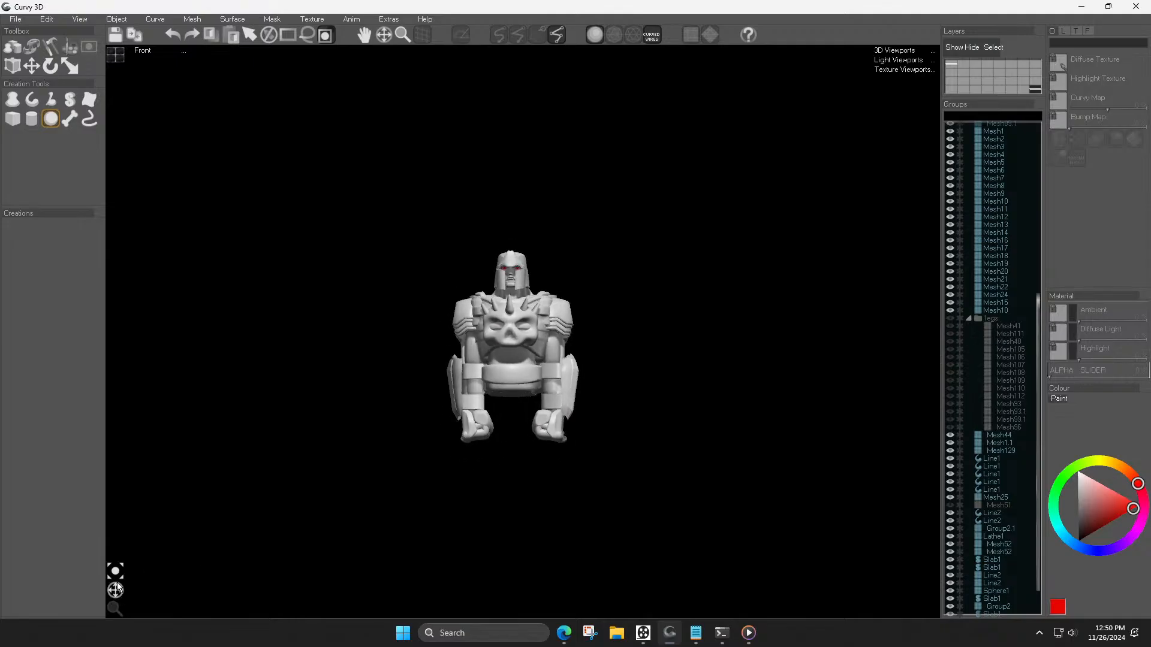
Step: Rescale and tilt the selected guard and plate, raising them slightly along the outside of the forearm
{"action": "scroll", "coordinate": [582, 348], "scroll_direction": "up", "scroll_amount": 3}
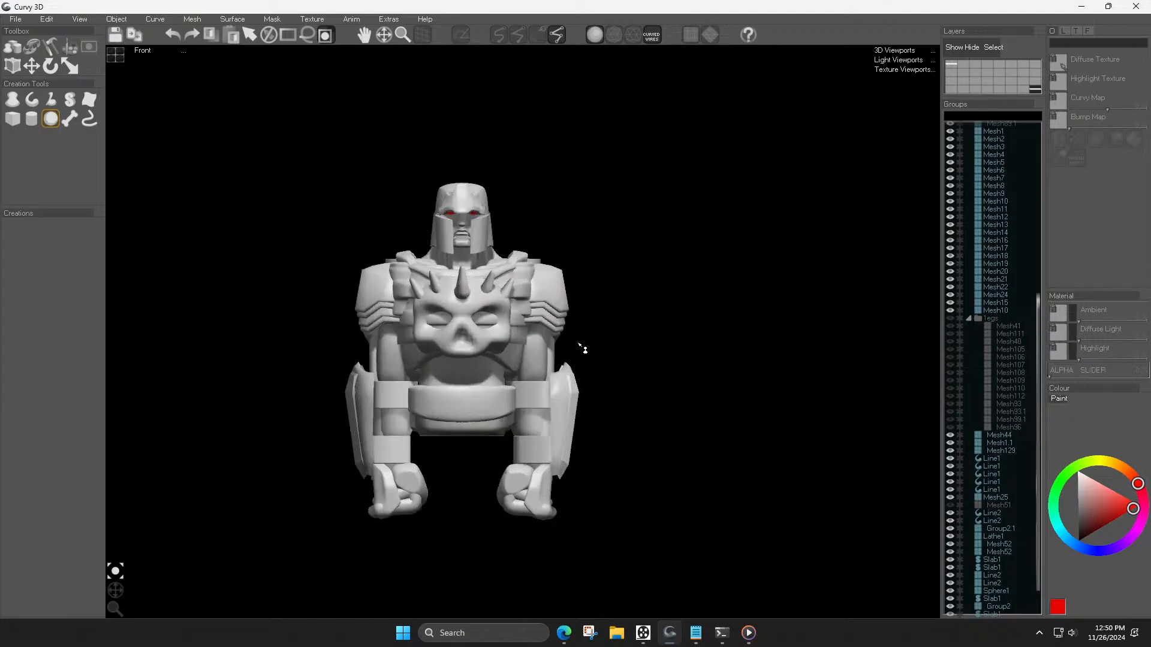
{"action": "scroll", "coordinate": [581, 348], "scroll_direction": "up", "scroll_amount": 1}
{"action": "left_click", "coordinate": [566, 497]}
{"action": "mouse_move", "coordinate": [567, 520]}
{"action": "left_mouse_down"}
{"action": "mouse_move", "coordinate": [539, 523]}
{"action": "mouse_move", "coordinate": [553, 530]}
{"action": "left_mouse_up"}
{"action": "key", "text": "s"}
{"action": "left_click_drag", "start_coordinate": [562, 409], "coordinate": [562, 397]}
{"action": "key", "text": "r"}
{"action": "left_click_drag", "start_coordinate": [563, 528], "coordinate": [560, 485]}
{"action": "key", "text": "m"}
{"action": "key", "text": "r"}
{"action": "key", "text": "s"}
{"action": "left_click_drag", "start_coordinate": [556, 363], "coordinate": [552, 375]}
{"action": "key", "text": "m"}
{"action": "left_click_drag", "start_coordinate": [574, 443], "coordinate": [580, 442]}
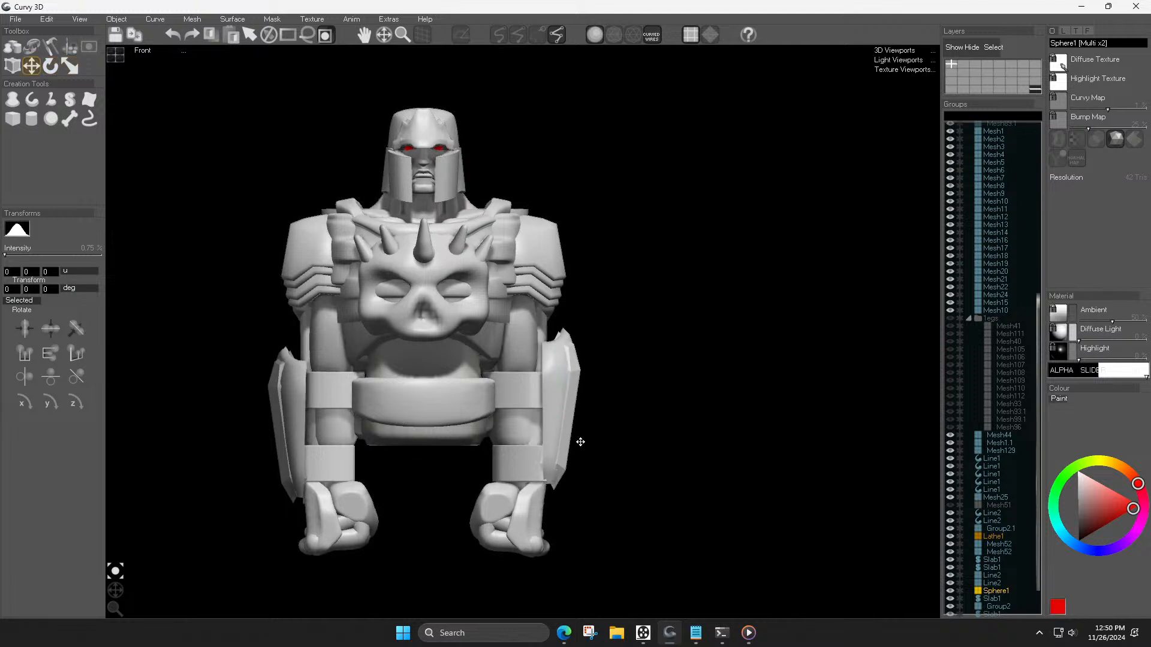
Step: Replace the opposite guard and plate with a mirror of the raised pair and compare both forearms
{"action": "left_click", "coordinate": [290, 414]}
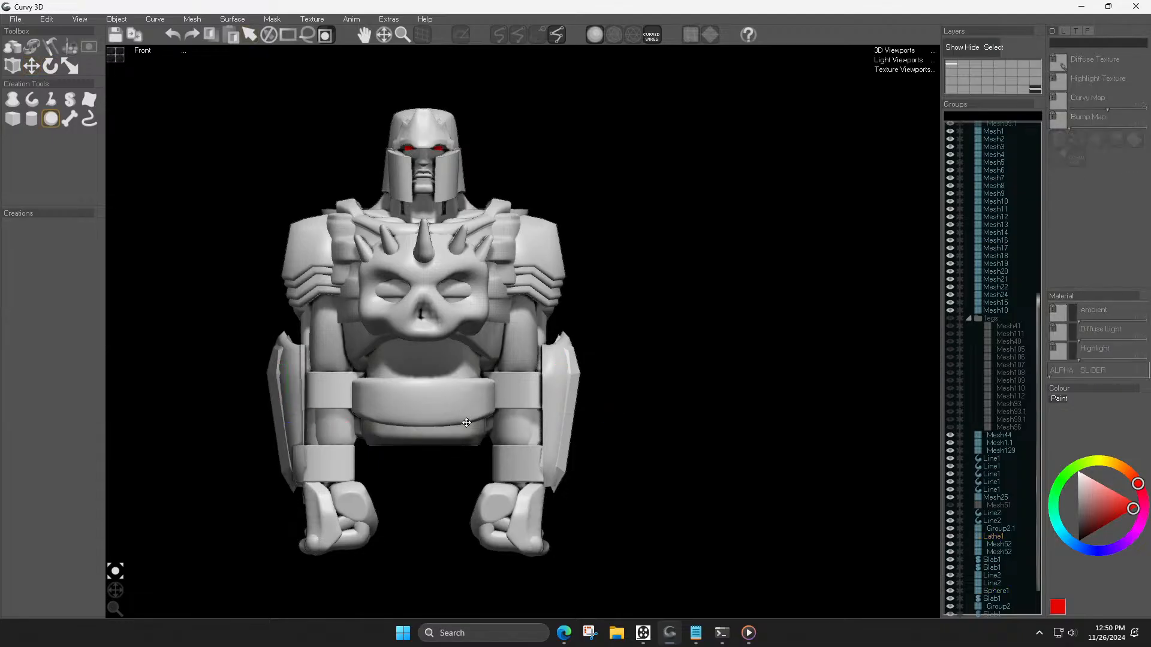
{"action": "key", "text": "Escape"}
{"action": "scroll", "coordinate": [605, 345], "scroll_direction": "down", "scroll_amount": 5}
{"action": "scroll", "coordinate": [606, 344], "scroll_direction": "up", "scroll_amount": 5}
Step: Adjust the position and angle of one hand group below its wrist cuff
{"action": "left_click_drag", "start_coordinate": [642, 426], "coordinate": [648, 384]}
{"action": "key", "text": "r"}
{"action": "key", "text": "m"}
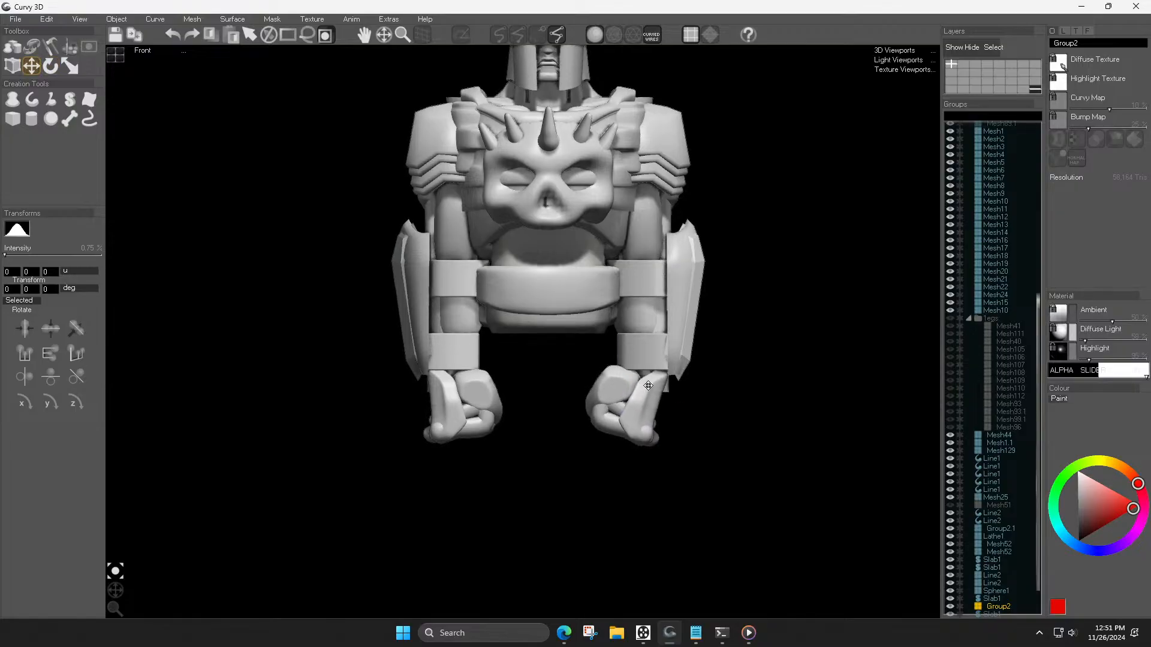
Step: Adjust the upper arm mesh and turn the hand on the same arm slightly outward
{"action": "left_click", "coordinate": [660, 252]}
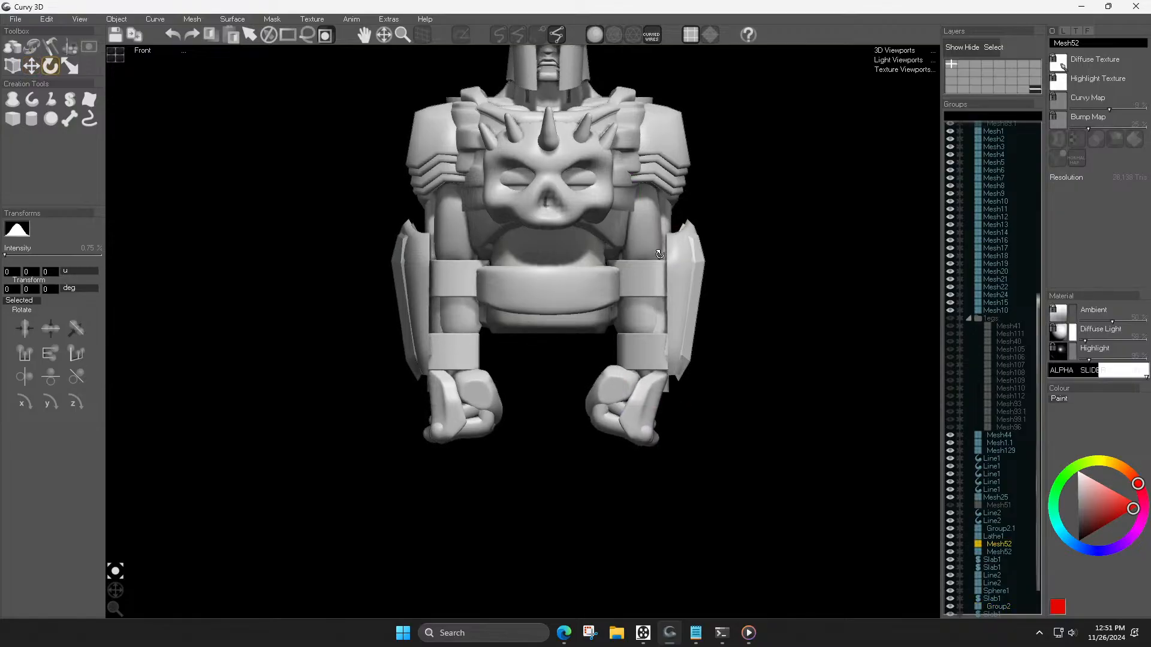
{"action": "key", "text": "Delete"}
{"action": "left_click", "coordinate": [652, 407]}
{"action": "key", "text": "r"}
{"action": "left_click_drag", "start_coordinate": [653, 407], "coordinate": [664, 384]}
Step: Delete the opposite hand and mirror the adjusted hand onto the bare wrist
{"action": "left_click", "coordinate": [496, 404]}
{"action": "key", "text": "Delete"}
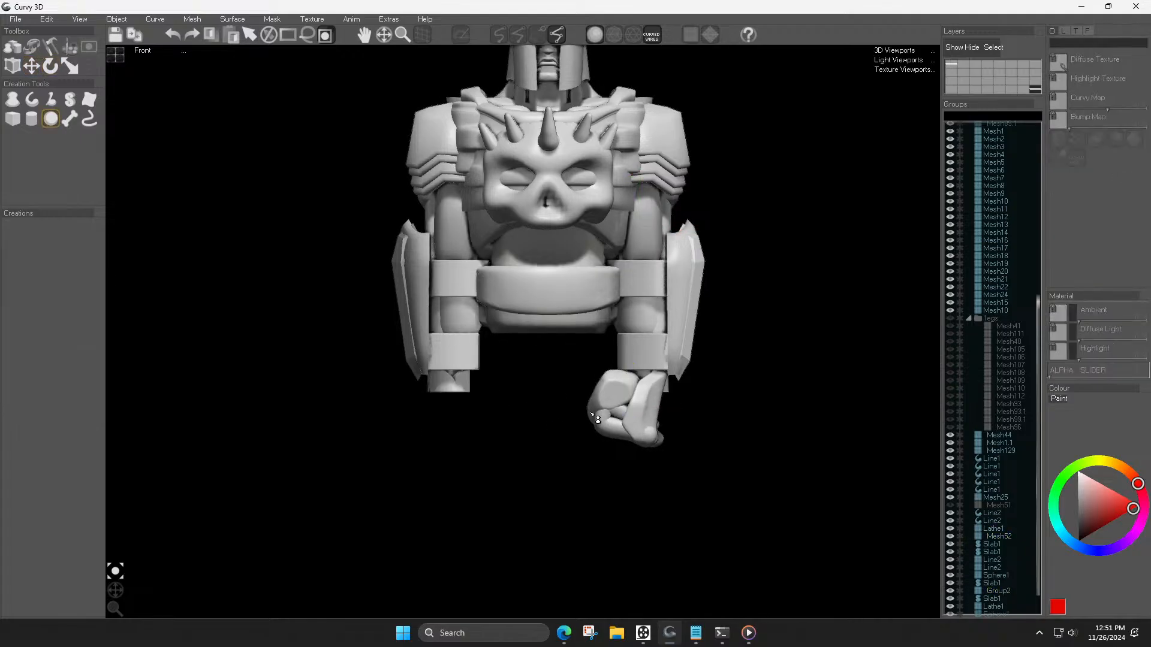
{"action": "key", "text": "l"}
{"action": "key", "text": "m"}
{"action": "left_click", "coordinate": [588, 425]}
{"action": "scroll", "coordinate": [588, 426], "scroll_direction": "down", "scroll_amount": 4}
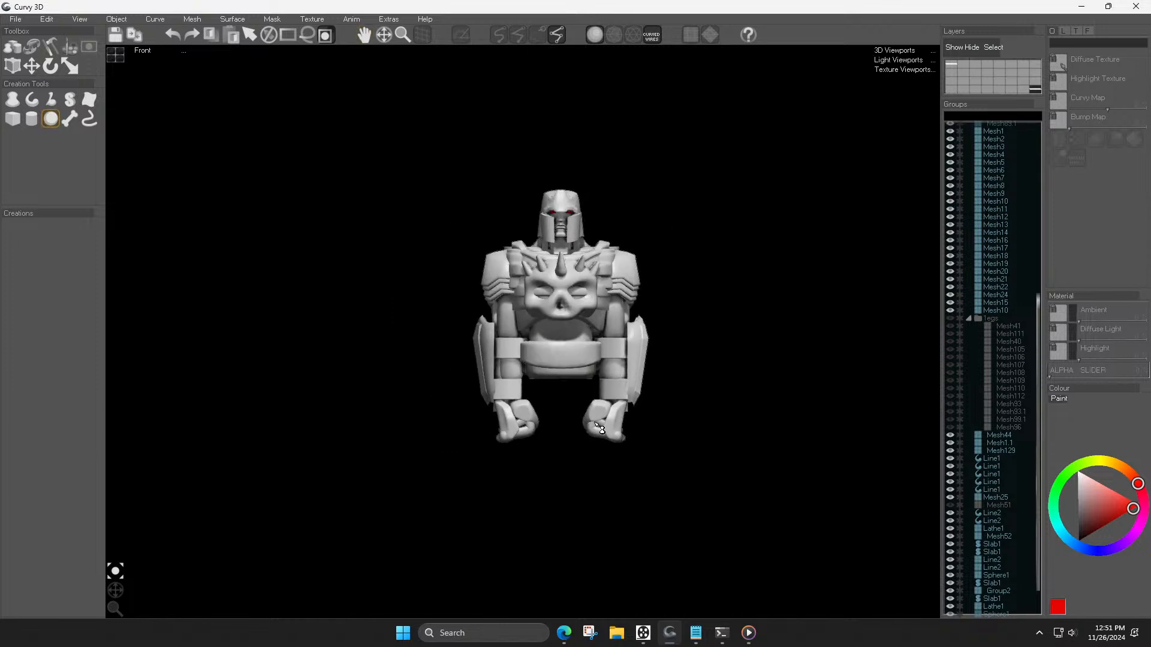
{"action": "scroll", "coordinate": [734, 367], "scroll_direction": "up", "scroll_amount": 4}
Step: Lower one forearm guard with its faceted plate and tilt its lower end inward towards the wrist
{"action": "left_click", "coordinate": [601, 344]}
{"action": "key", "text": "t"}
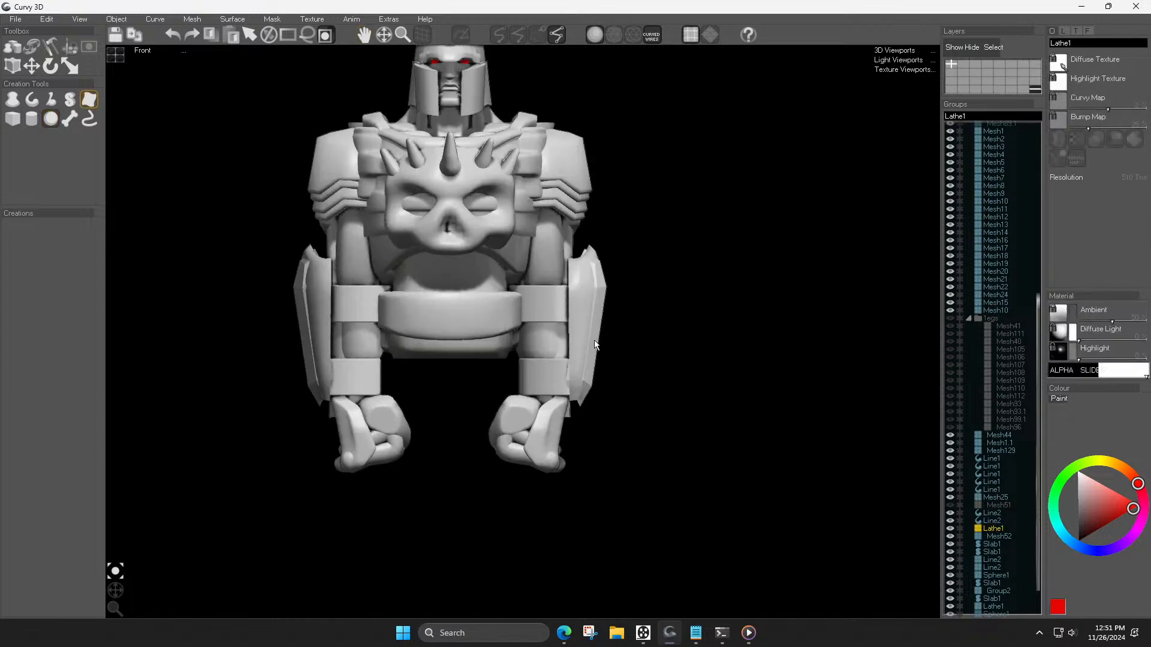
{"action": "left_click_drag", "start_coordinate": [586, 366], "coordinate": [569, 386]}
Step: Delete the opposite guard and plate and mirror the tilted pair onto that forearm
{"action": "left_click", "coordinate": [307, 322]}
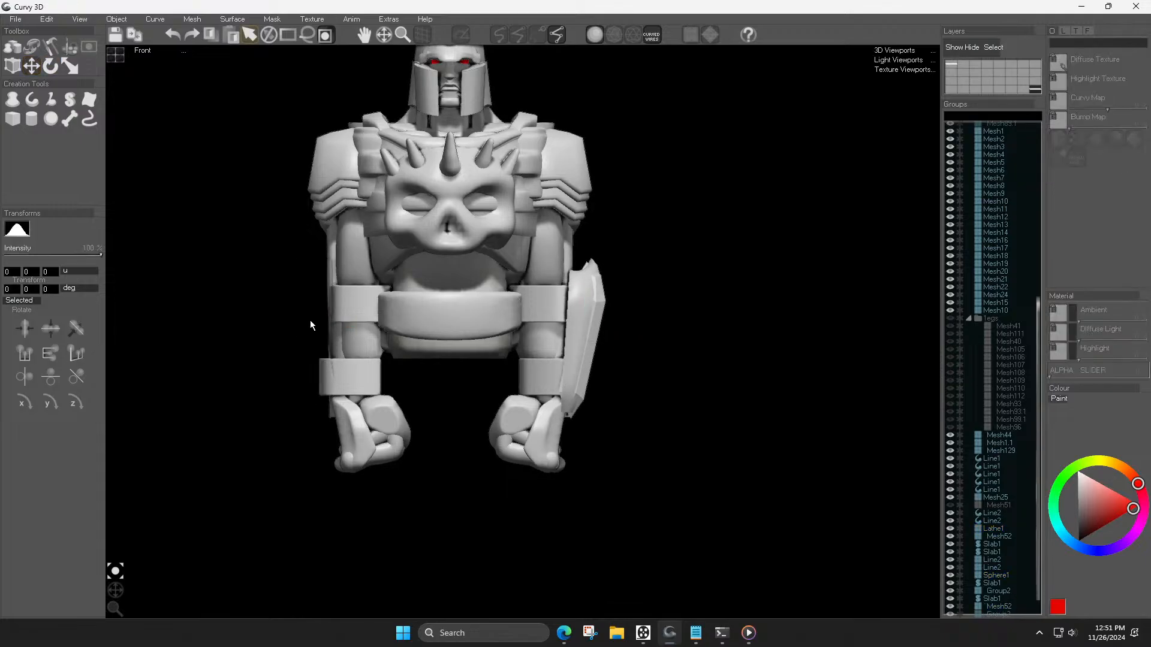
{"action": "left_click", "coordinate": [580, 375]}
{"action": "key", "text": "r"}
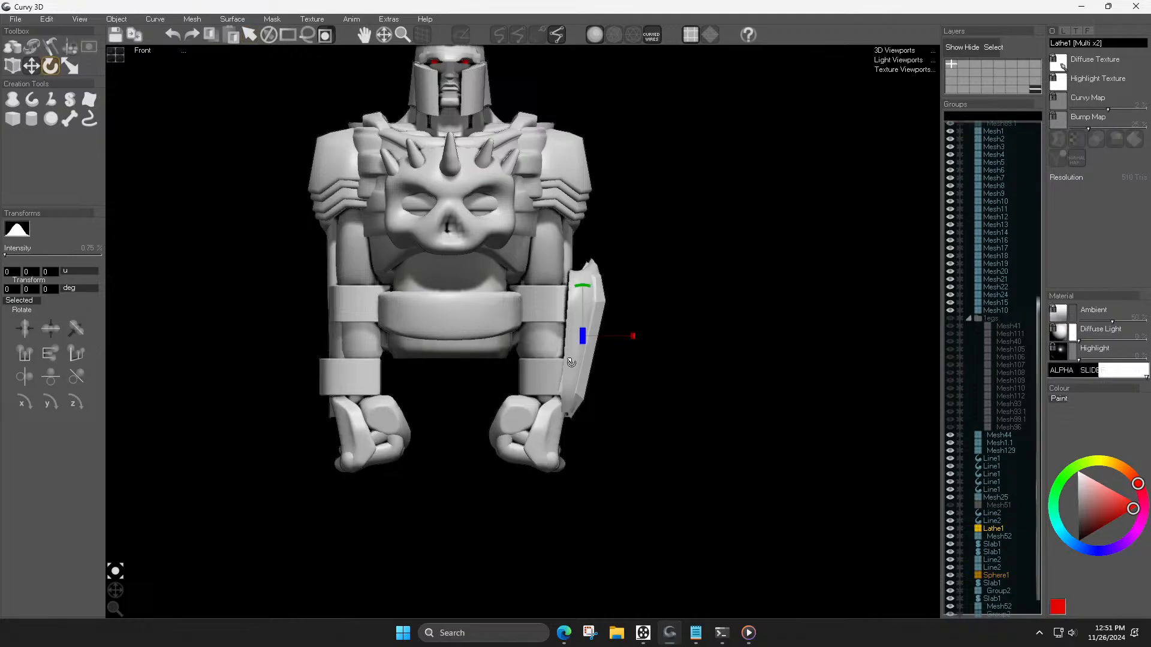
{"action": "key", "text": "Escape"}
{"action": "scroll", "coordinate": [544, 387], "scroll_direction": "down", "scroll_amount": 3}
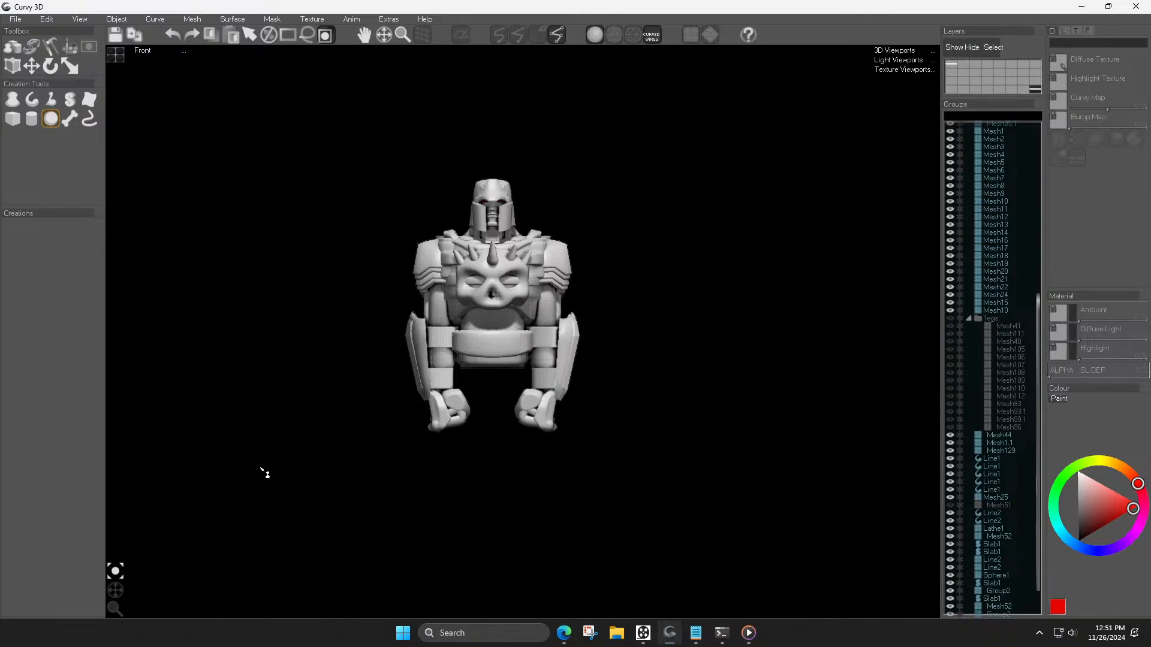
Step: Raise the waist band slightly on the abdomen
{"action": "left_click", "coordinate": [493, 330]}
{"action": "scroll", "coordinate": [492, 327], "scroll_direction": "up", "scroll_amount": 3}
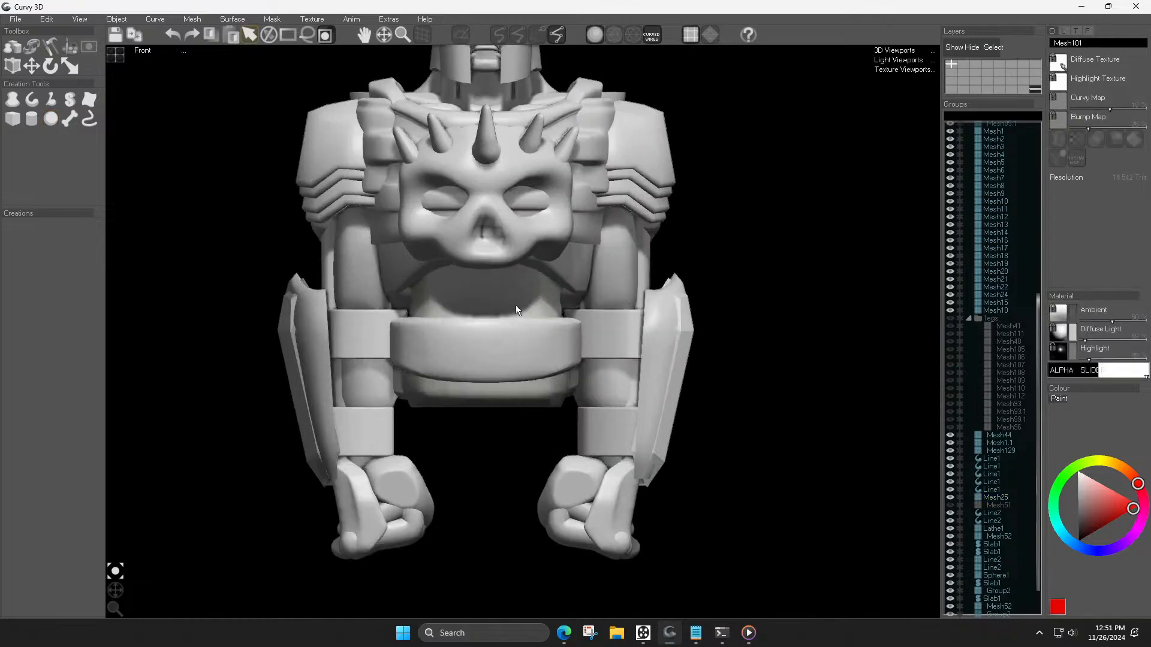
{"action": "left_click_drag", "start_coordinate": [483, 297], "coordinate": [480, 289]}
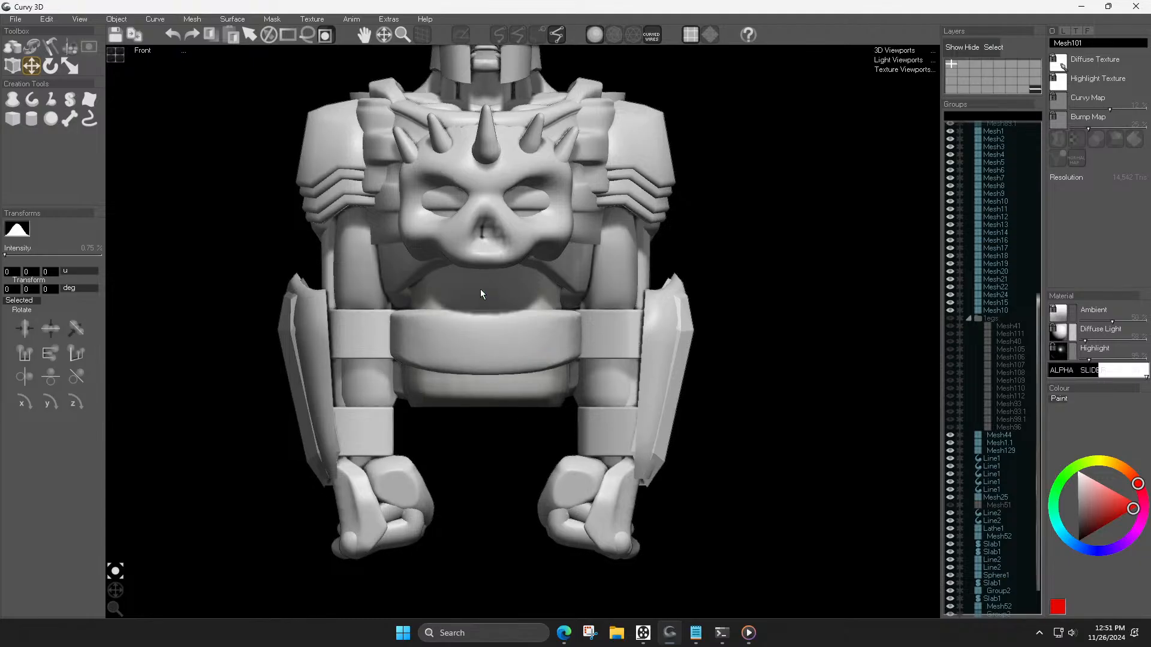
Step: Raise the elbow cuffs on both arms slightly to the same height
{"action": "left_click", "coordinate": [607, 333]}
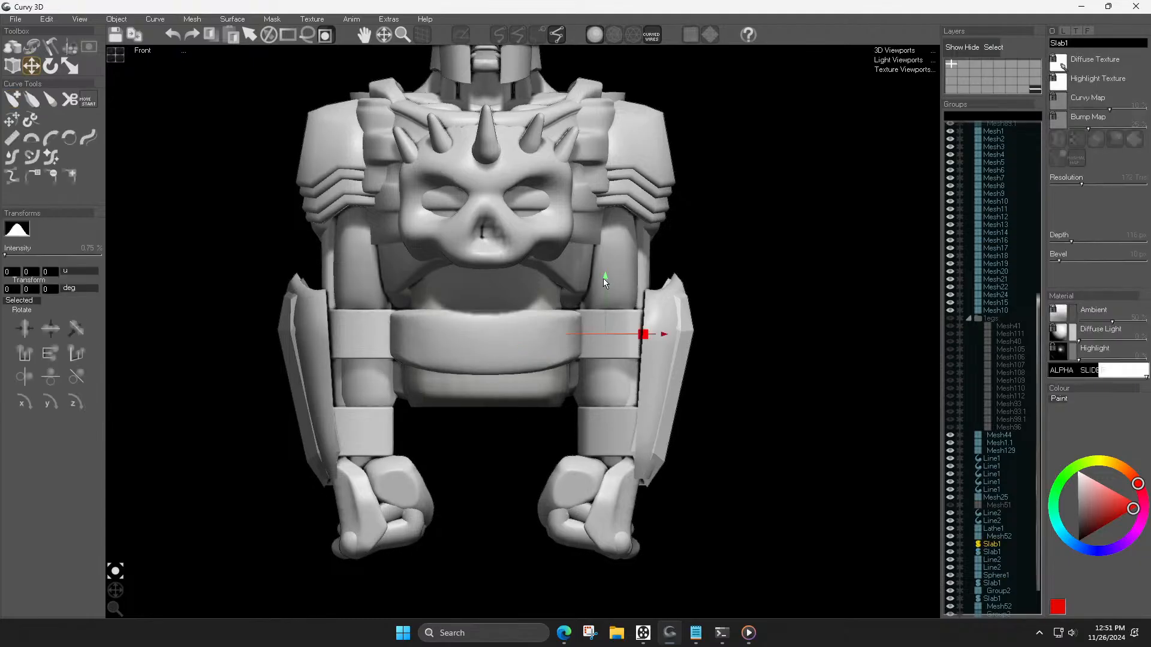
{"action": "left_click_drag", "start_coordinate": [602, 275], "coordinate": [602, 273]}
{"action": "left_click", "coordinate": [352, 325]}
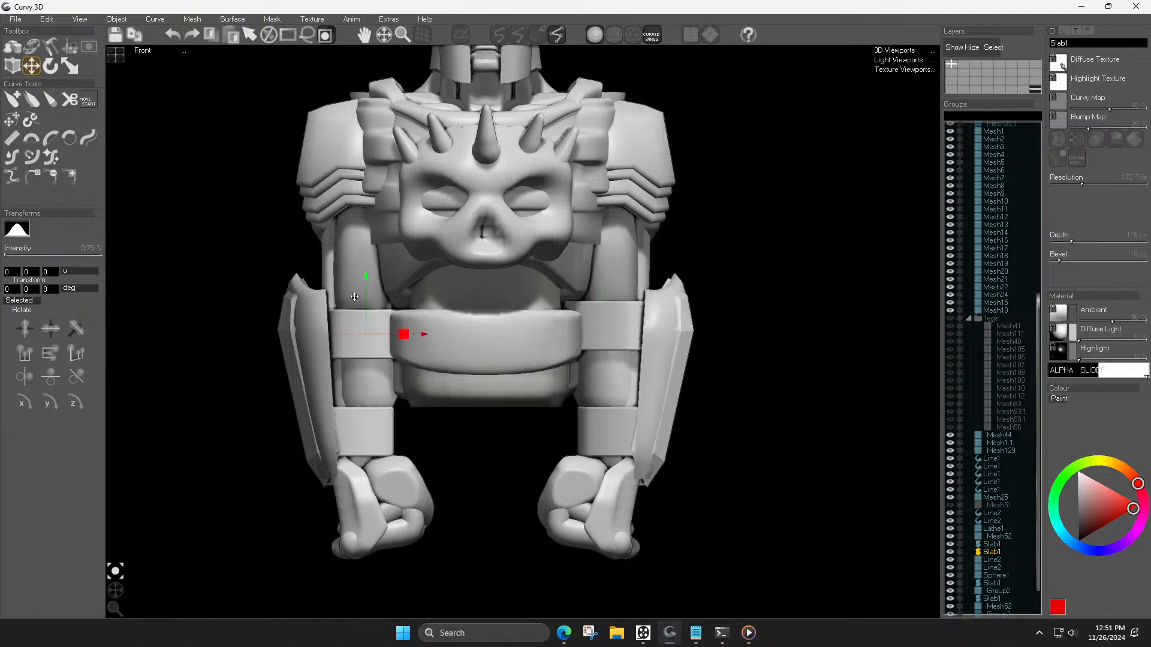
{"action": "left_click_drag", "start_coordinate": [365, 278], "coordinate": [363, 267]}
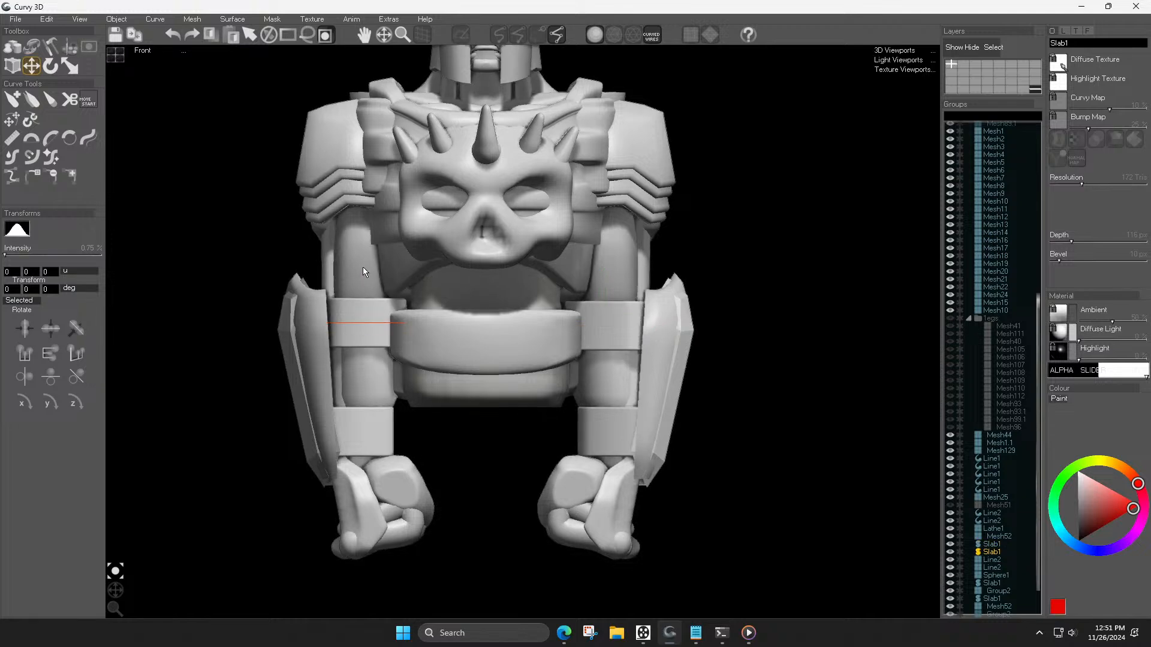
{"action": "left_click", "coordinate": [362, 267]}
Step: Scale the waist band narrower so that it fits between the two elbow cuffs
{"action": "scroll", "coordinate": [509, 346], "scroll_direction": "down", "scroll_amount": 5}
{"action": "scroll", "coordinate": [509, 346], "scroll_direction": "up", "scroll_amount": 3}
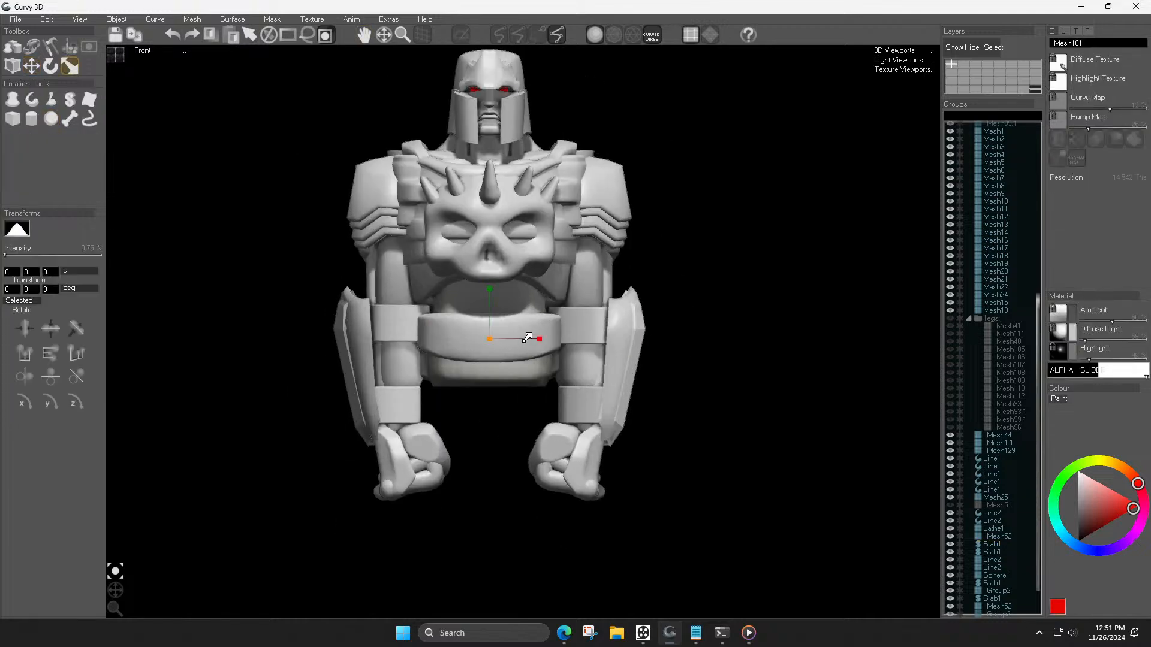
{"action": "left_click_drag", "start_coordinate": [529, 344], "coordinate": [533, 344]}
{"action": "left_click", "coordinate": [556, 373]}
{"action": "left_click", "coordinate": [538, 342]}
{"action": "key", "text": "w"}
{"action": "scroll", "coordinate": [488, 294], "scroll_direction": "down", "scroll_amount": 3}
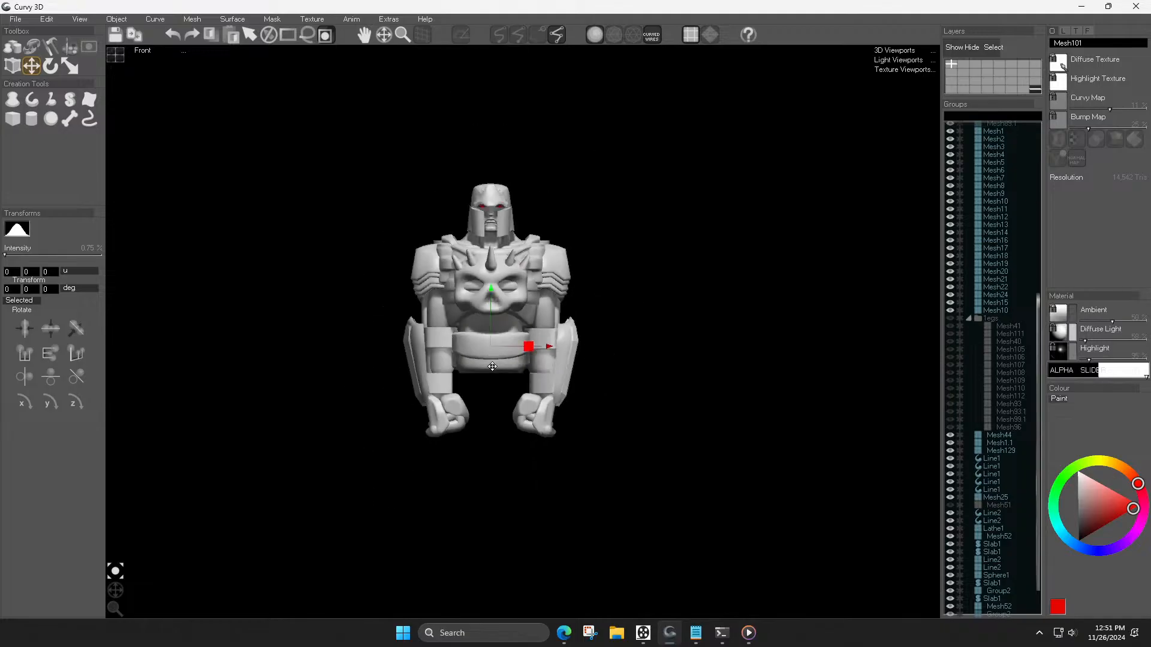
{"action": "left_click", "coordinate": [604, 399]}
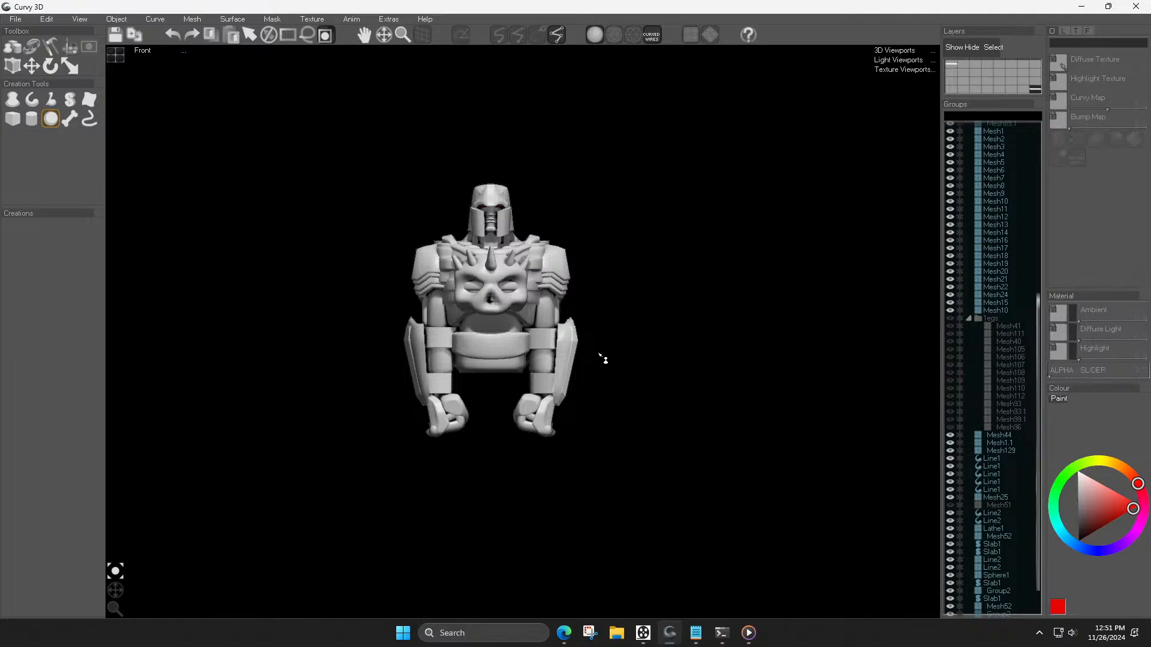
Step: Lower the narrowed waist band to the base of the abdomen and fine-tune its height
{"action": "scroll", "coordinate": [539, 367], "scroll_direction": "up", "scroll_amount": 3}
{"action": "left_click", "coordinate": [522, 360]}
{"action": "left_click_drag", "start_coordinate": [469, 289], "coordinate": [473, 315]}
{"action": "left_click", "coordinate": [527, 351]}
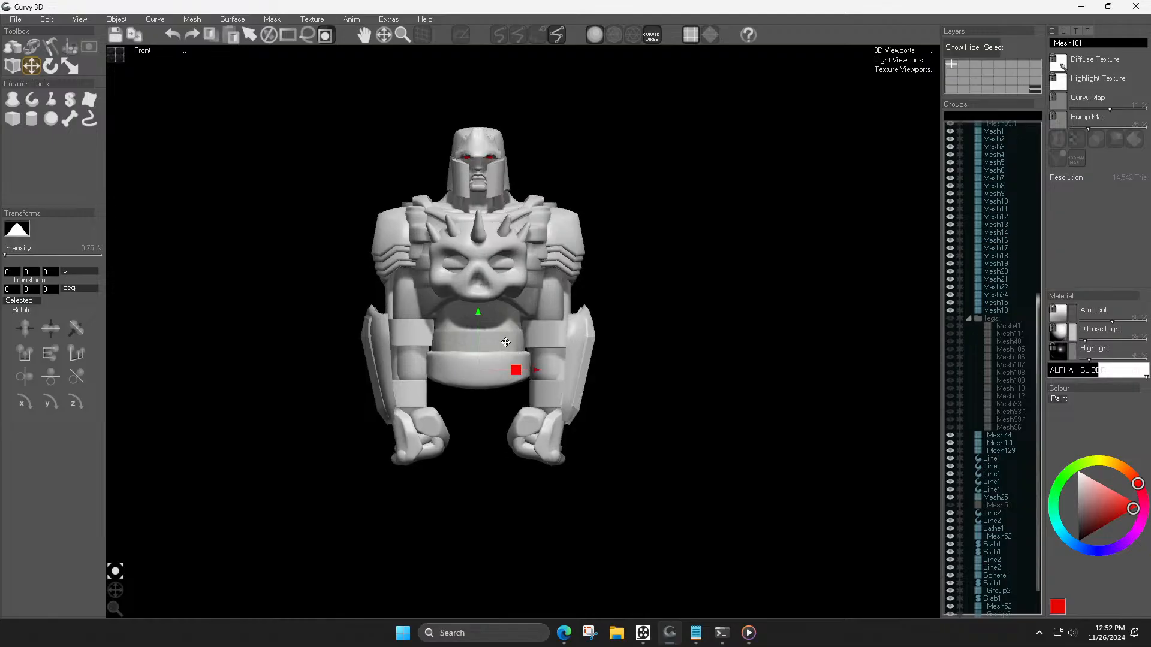
{"action": "left_click_drag", "start_coordinate": [483, 309], "coordinate": [476, 301]}
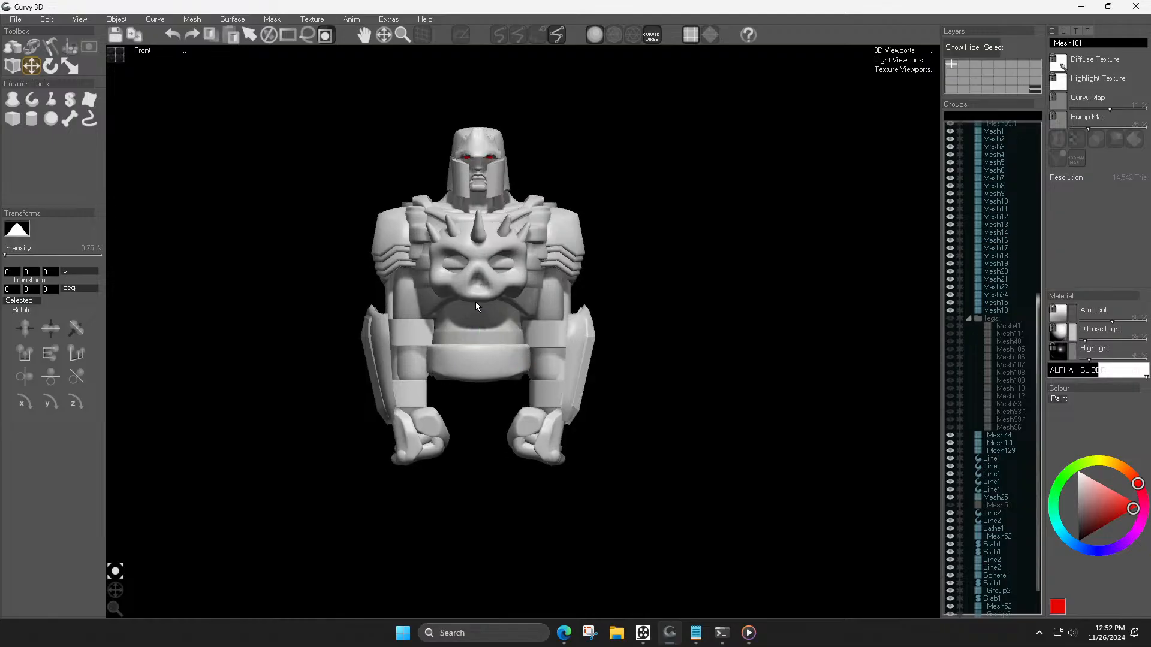
Step: Scale an elbow cuff into a thinner band and mirror it to the other arm
{"action": "left_click", "coordinate": [548, 332]}
{"action": "left_click_drag", "start_coordinate": [548, 332], "coordinate": [554, 331]}
{"action": "left_click", "coordinate": [393, 323]}
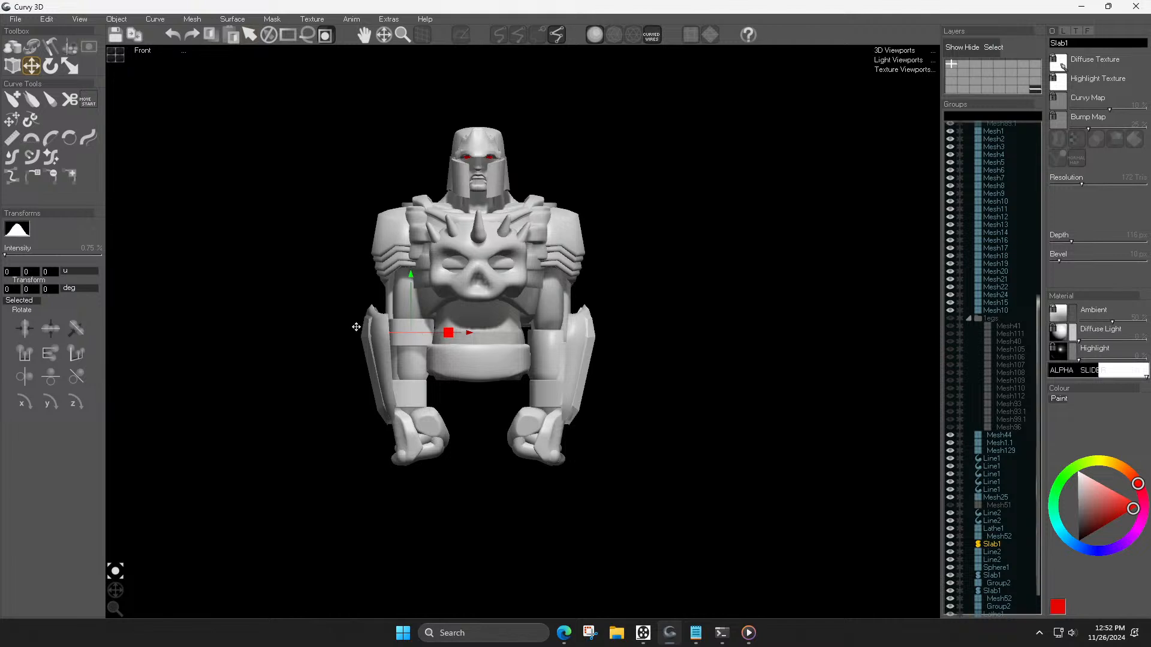
{"action": "key", "text": "s"}
{"action": "left_click_drag", "start_coordinate": [408, 286], "coordinate": [420, 328]}
{"action": "key", "text": "w"}
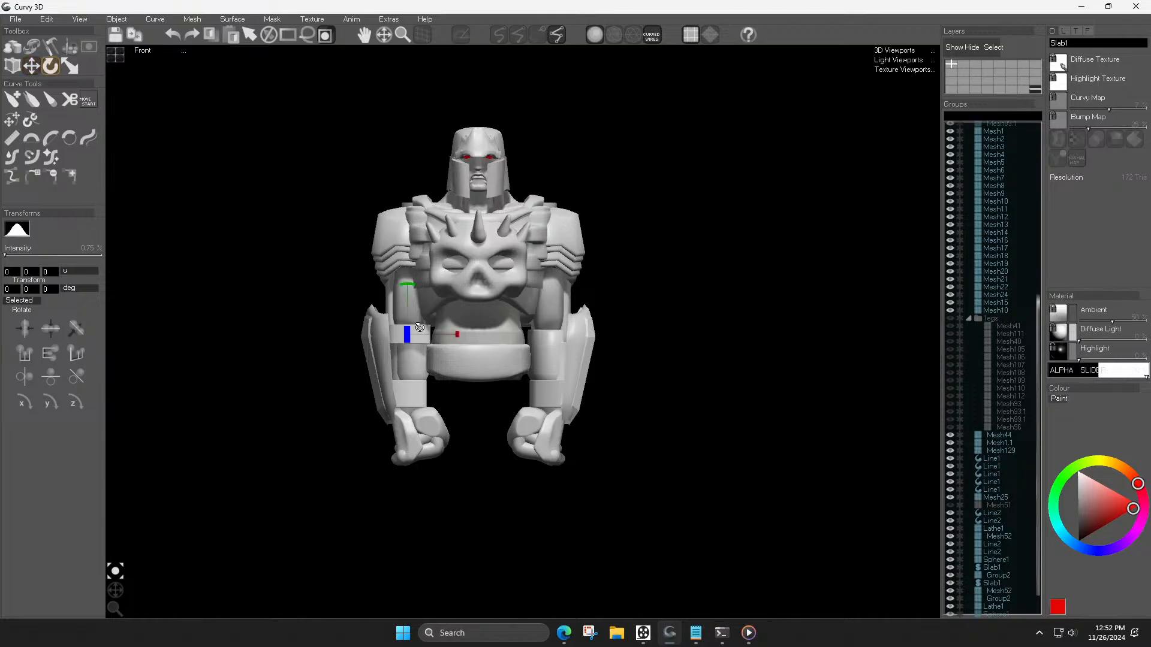
{"action": "left_click", "coordinate": [547, 337]}
{"action": "left_click", "coordinate": [609, 330]}
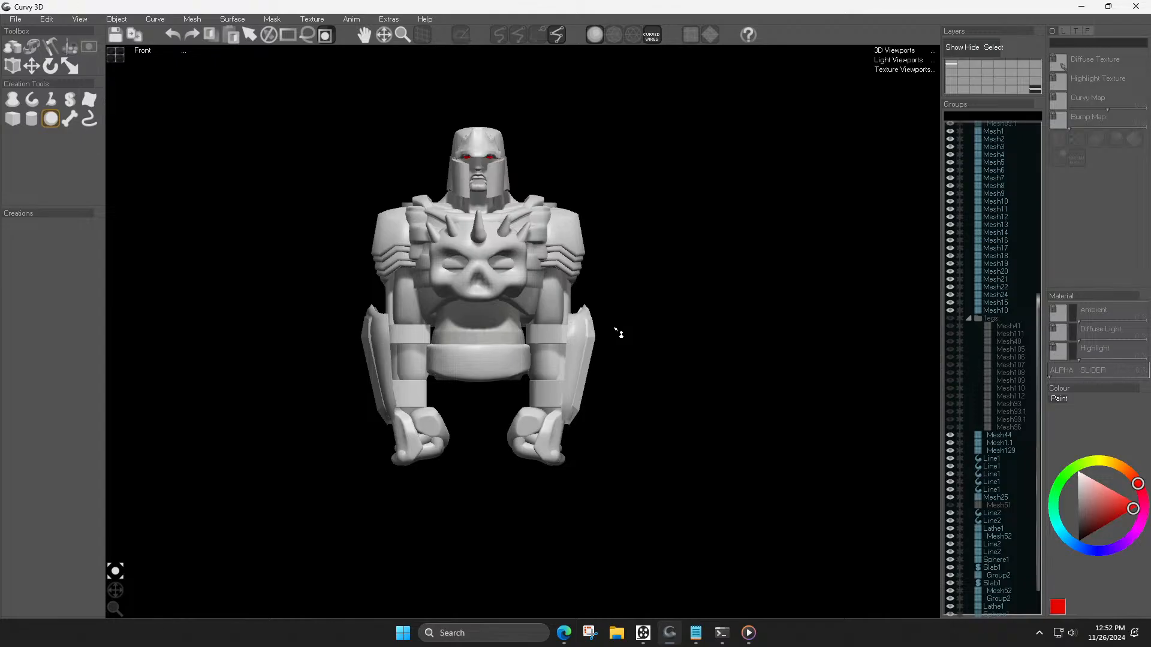
Step: Adjust one upper arm mesh, delete the opposite one and mirror the adjusted arm into its place
{"action": "scroll", "coordinate": [618, 333], "scroll_direction": "up", "scroll_amount": 2}
{"action": "left_click", "coordinate": [560, 331]}
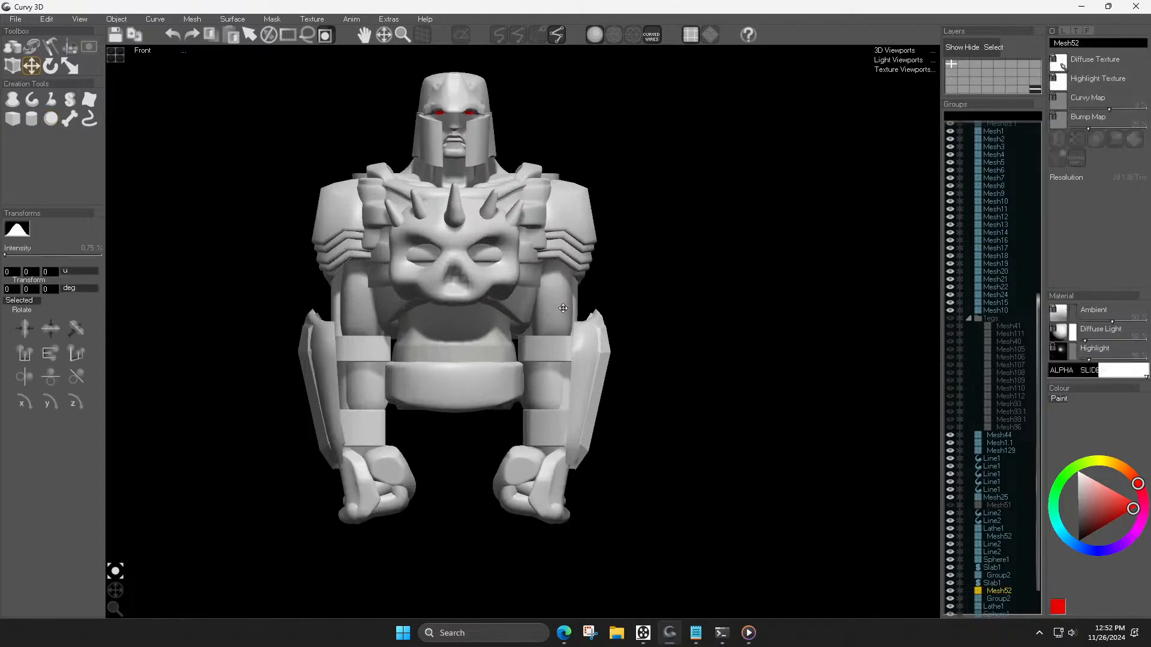
{"action": "left_click", "coordinate": [350, 295]}
{"action": "key", "text": "Delete"}
{"action": "left_click", "coordinate": [543, 311]}
{"action": "key", "text": "r"}
{"action": "key", "text": "ctrl+m"}
{"action": "key", "text": "Escape"}
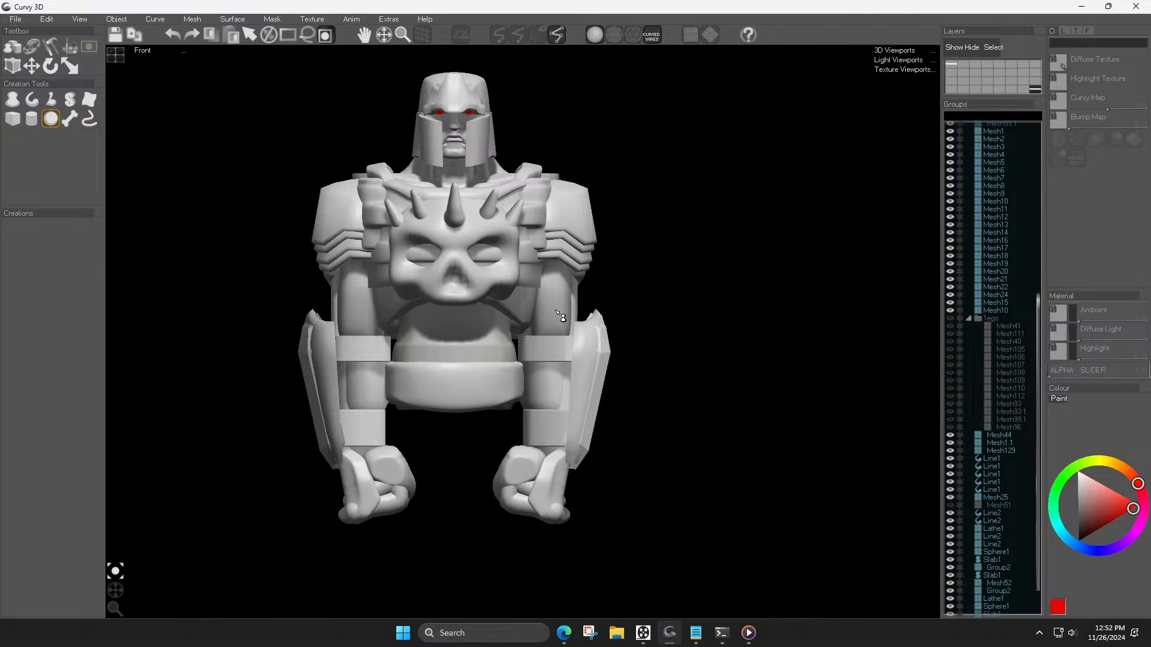
Step: Reset all views to show the whole figure from the default front view
{"action": "left_click", "coordinate": [142, 50]}
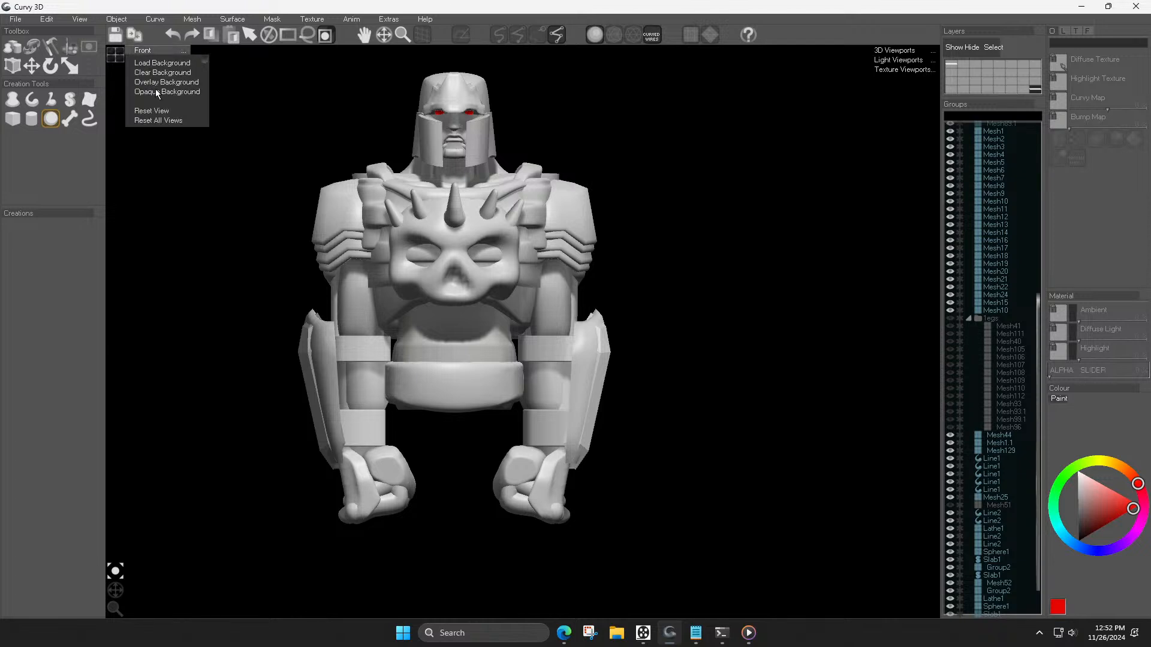
{"action": "left_click", "coordinate": [159, 120]}
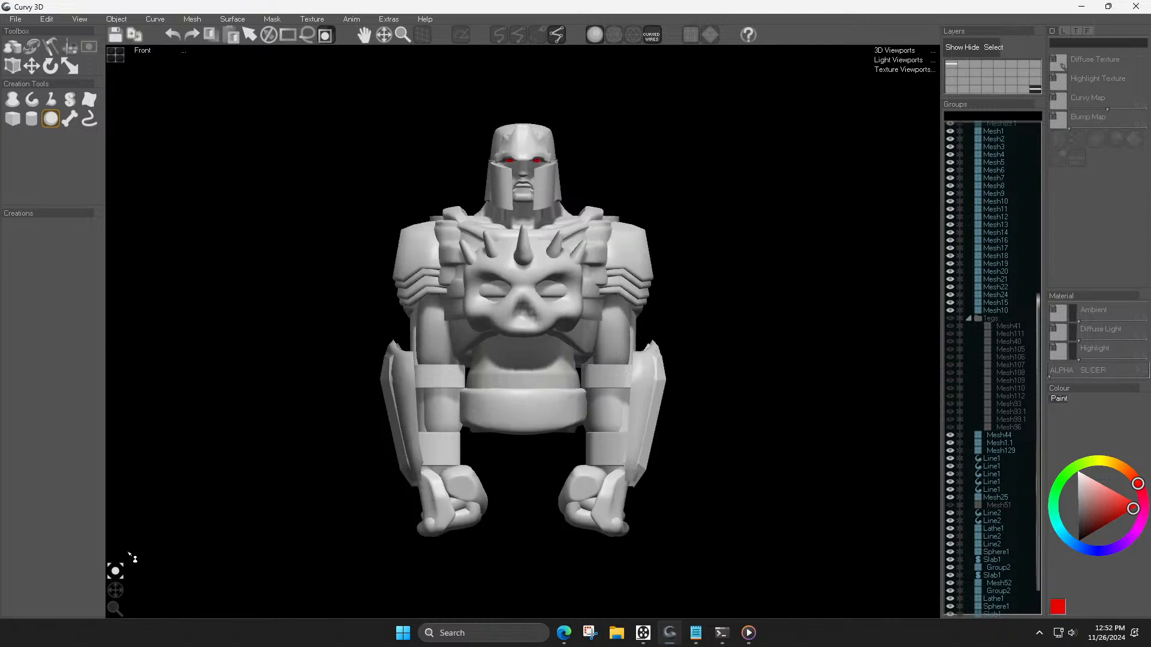
Step: Toggle ambient occlusion rendering for the viewport and frame the whole figure
{"action": "mouse_move", "coordinate": [120, 605]}
{"action": "left_mouse_down"}
{"action": "mouse_move", "coordinate": [120, 621]}
{"action": "mouse_move", "coordinate": [113, 588]}
{"action": "mouse_move", "coordinate": [124, 593]}
{"action": "mouse_move", "coordinate": [110, 598]}
{"action": "mouse_move", "coordinate": [120, 585]}
{"action": "mouse_move", "coordinate": [111, 592]}
{"action": "left_mouse_up"}
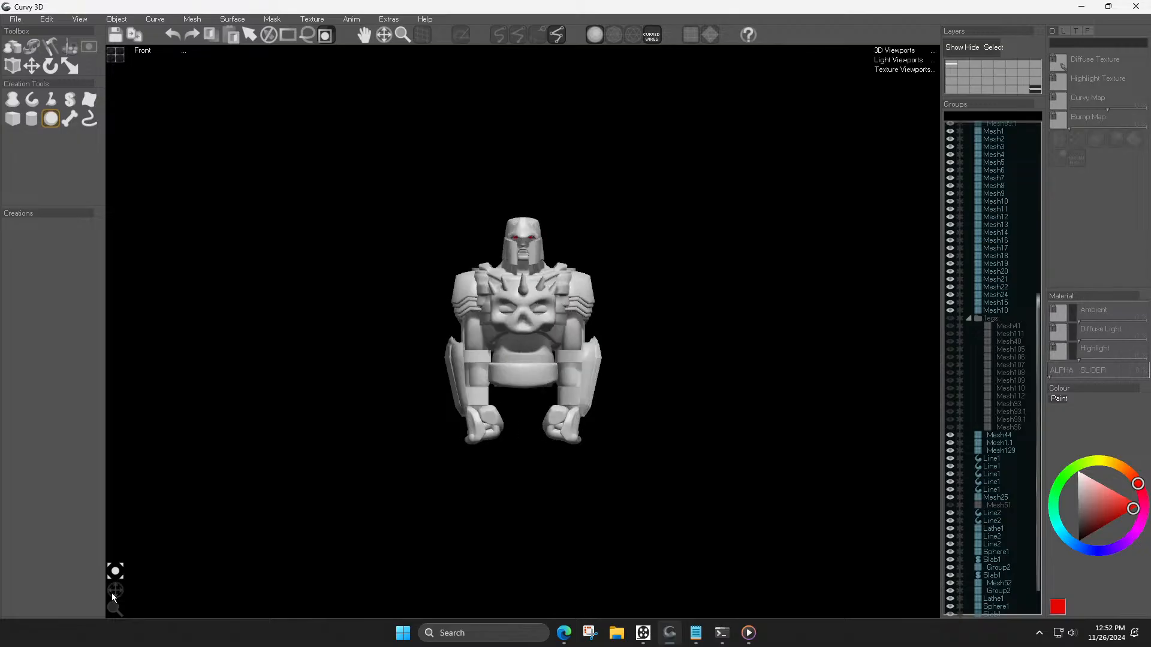
{"action": "scroll", "coordinate": [574, 292], "scroll_direction": "up", "scroll_amount": 3}
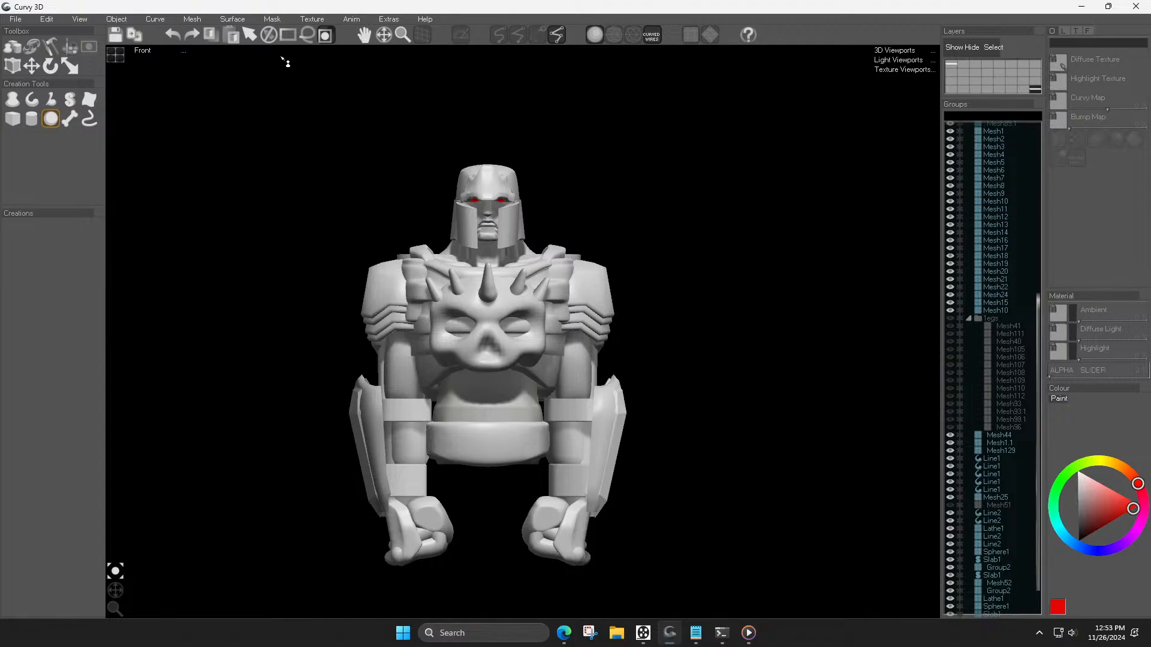
{"action": "left_click", "coordinate": [78, 20]}
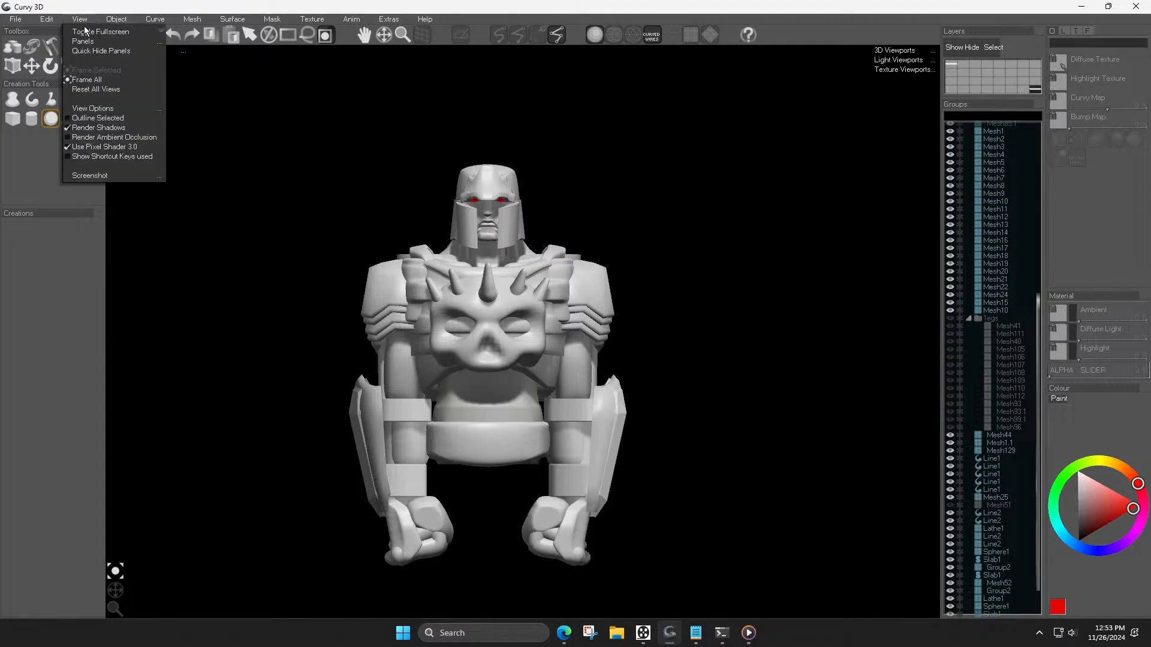
{"action": "left_click", "coordinate": [134, 139]}
{"action": "scroll", "coordinate": [357, 270], "scroll_direction": "down", "scroll_amount": 3}
{"action": "middle_click_drag", "start_coordinate": [357, 271], "coordinate": [428, 290]}
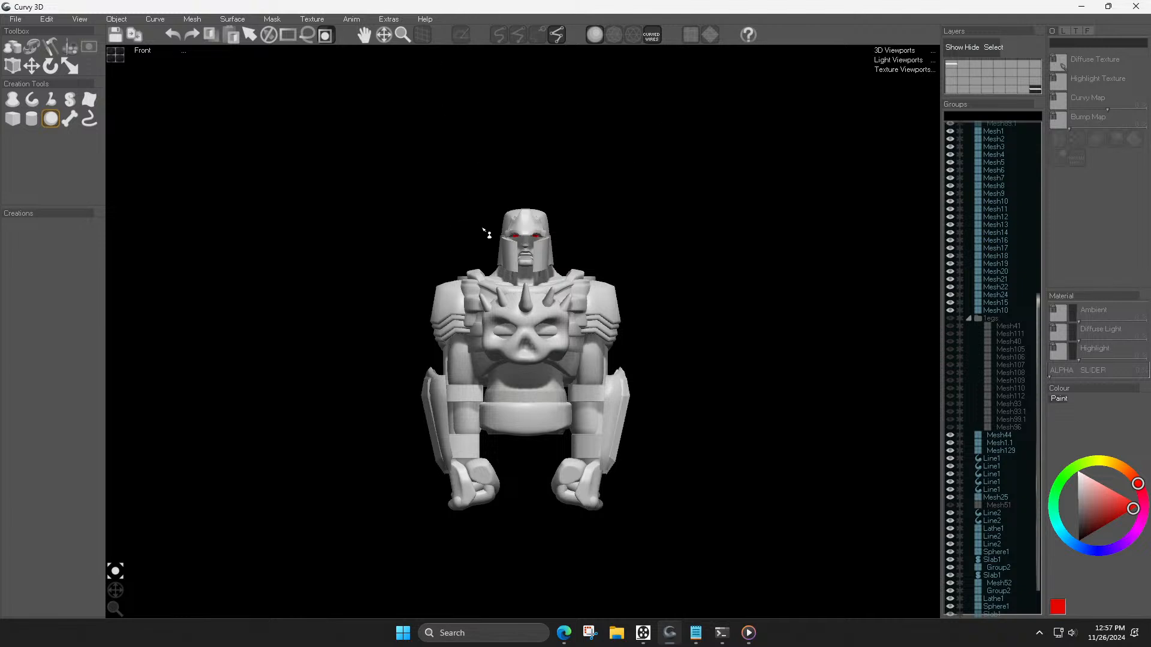
{"action": "key", "text": "l"}
{"action": "scroll", "coordinate": [489, 296], "scroll_direction": "up", "scroll_amount": 3}
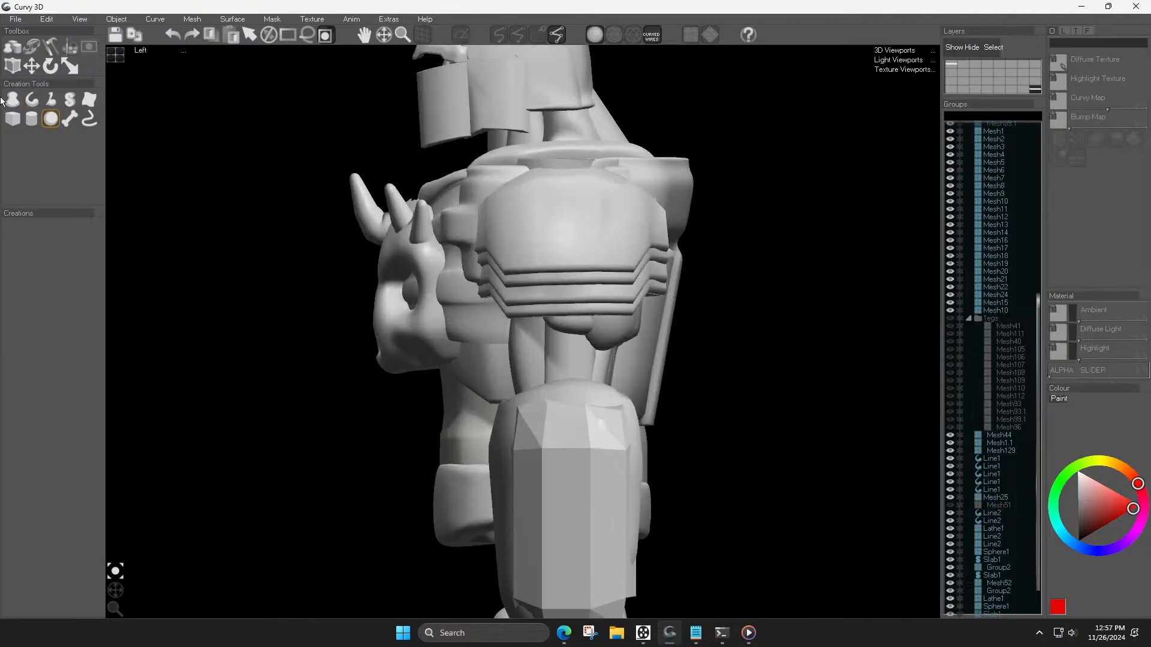
{"action": "left_click", "coordinate": [31, 99]}
{"action": "scroll", "coordinate": [455, 346], "scroll_direction": "up", "scroll_amount": 3}
{"action": "left_click_drag", "start_coordinate": [413, 349], "coordinate": [429, 436]}
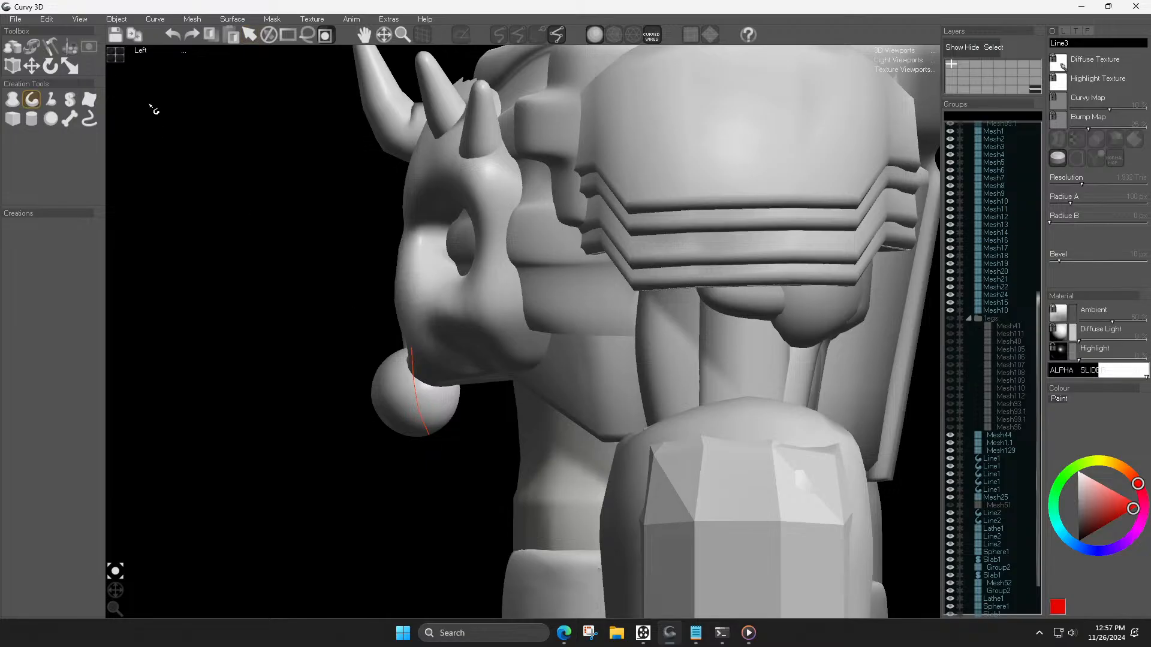
{"action": "key", "text": "ctrl+z"}
Step: Draw a short vertical slab tooth under the skull's jaw in the side view, then reduce its depth and increase its bevel
{"action": "left_click", "coordinate": [13, 100]}
{"action": "left_click", "coordinate": [70, 99]}
{"action": "mouse_move", "coordinate": [420, 345]}
{"action": "left_mouse_down"}
{"action": "mouse_move", "coordinate": [432, 429]}
{"action": "mouse_move", "coordinate": [450, 460]}
{"action": "mouse_move", "coordinate": [447, 351]}
{"action": "left_mouse_up"}
{"action": "key", "text": "1"}
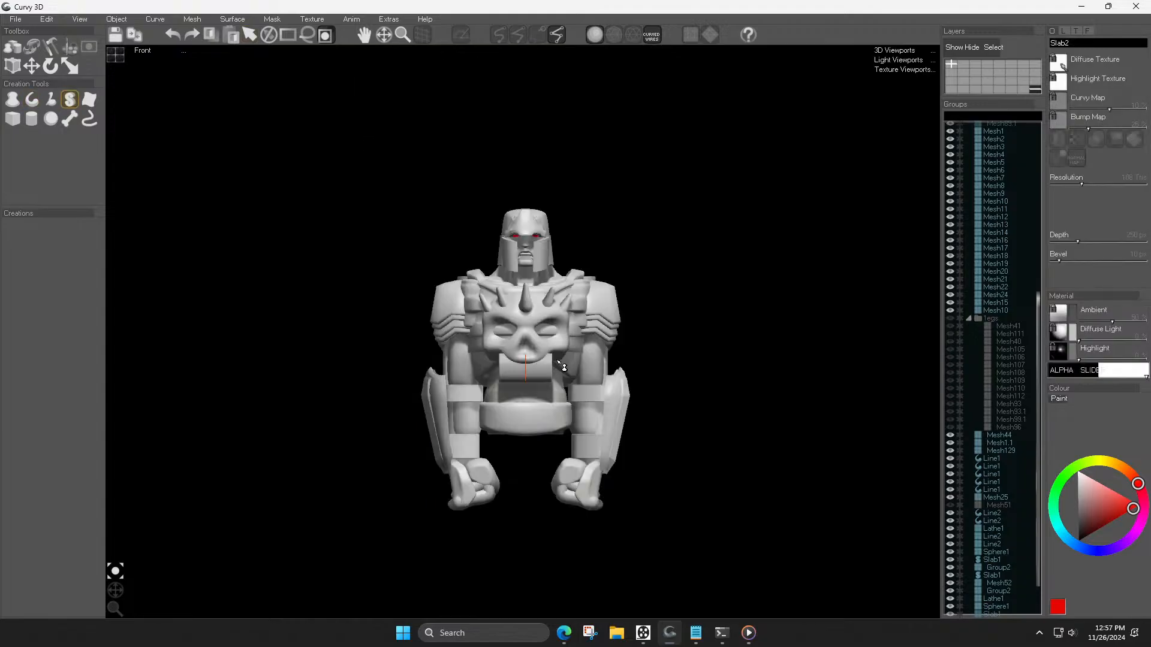
{"action": "scroll", "coordinate": [624, 252], "scroll_direction": "up", "scroll_amount": 3}
{"action": "left_click_drag", "start_coordinate": [1078, 239], "coordinate": [1066, 239]}
{"action": "left_click", "coordinate": [1064, 260]}
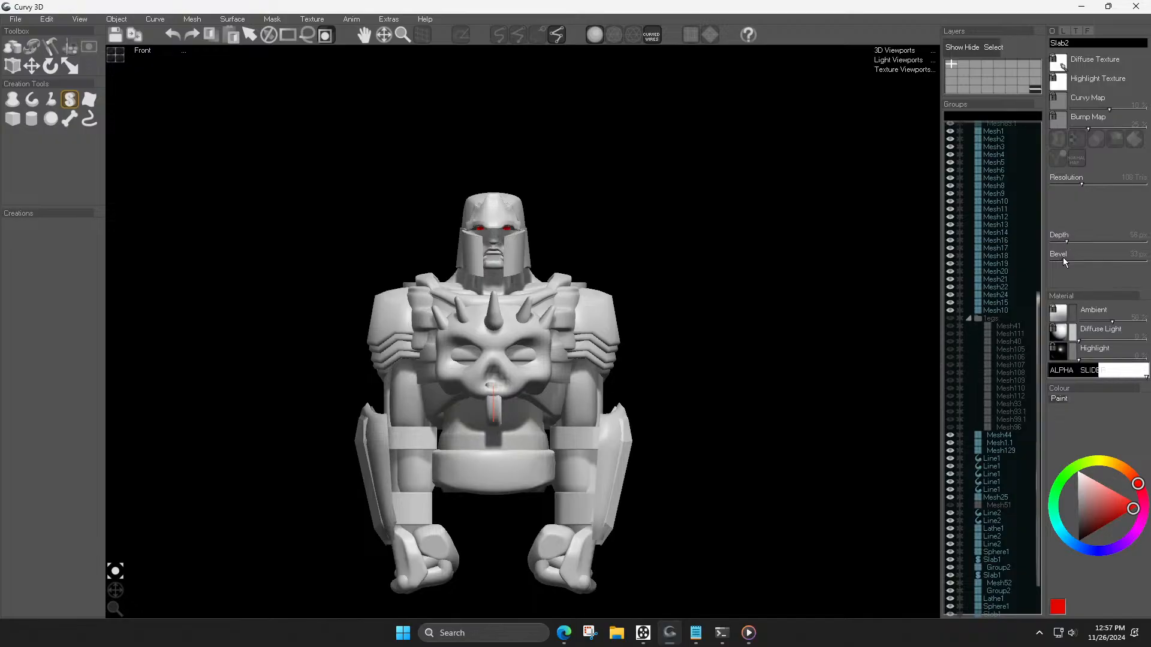
{"action": "key", "text": "Return"}
Step: Duplicate the slab tooth along one half of the jaw to make three teeth and mirror them to the other half
{"action": "scroll", "coordinate": [522, 367], "scroll_direction": "up", "scroll_amount": 4}
{"action": "key", "text": "w"}
{"action": "left_click_drag", "start_coordinate": [440, 460], "coordinate": [454, 384]}
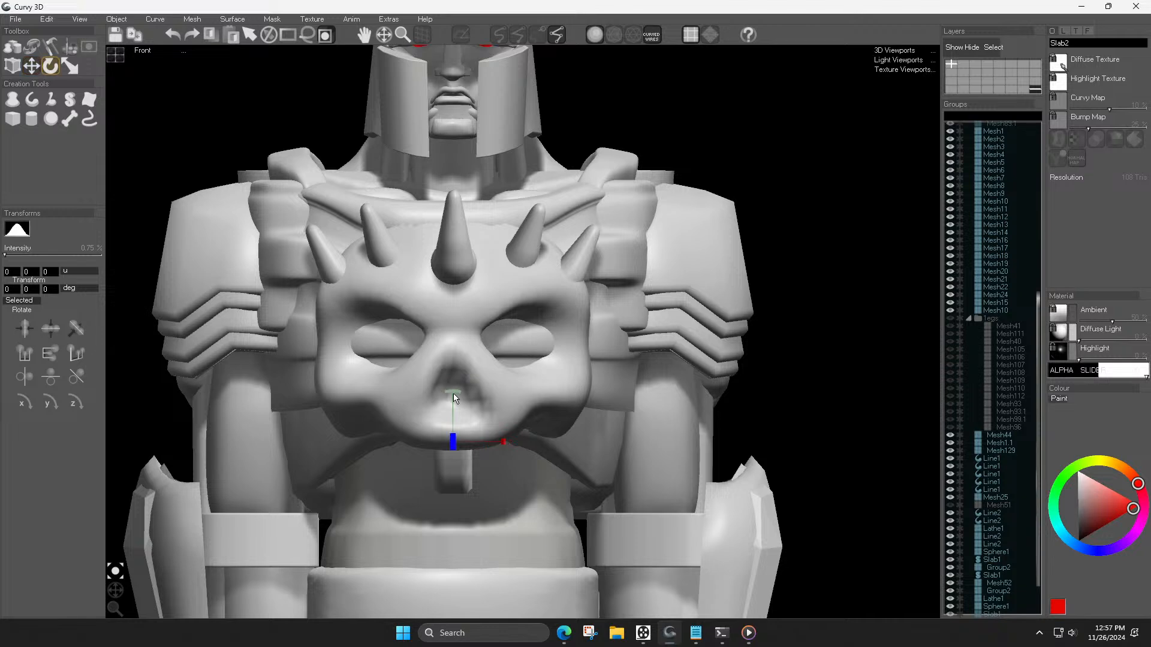
{"action": "left_click_drag", "start_coordinate": [483, 424], "coordinate": [480, 467], "text": "ctrl"}
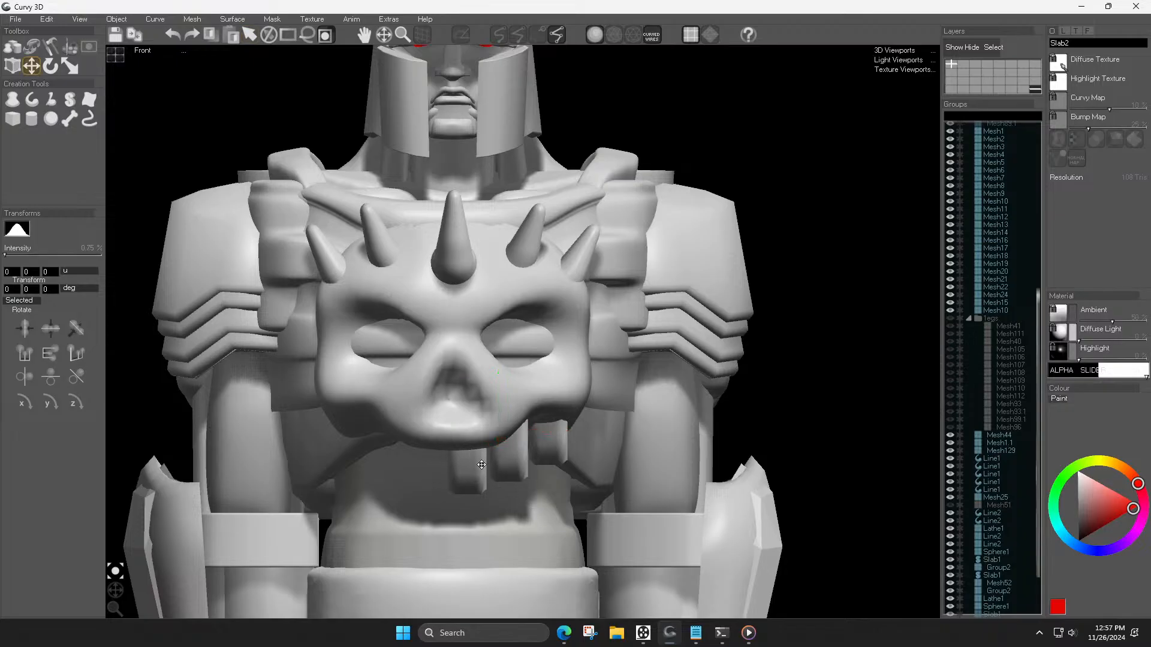
{"action": "left_click", "coordinate": [554, 441], "text": "shift"}
{"action": "key", "text": "r"}
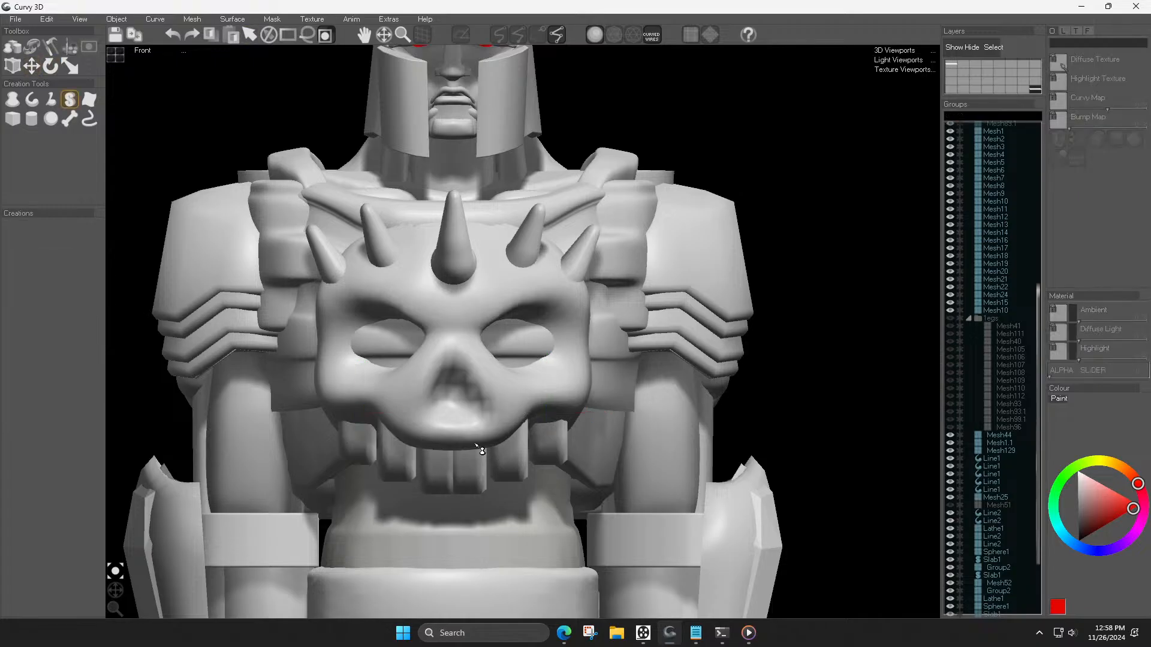
Step: Move the teeth apart so that all six are evenly spaced beneath the skull's jaw
{"action": "left_click", "coordinate": [477, 442]}
{"action": "left_click_drag", "start_coordinate": [436, 470], "coordinate": [513, 454]}
{"action": "key", "text": "Escape"}
{"action": "left_click", "coordinate": [509, 455]}
{"action": "key", "text": "Escape"}
{"action": "left_click", "coordinate": [400, 457]}
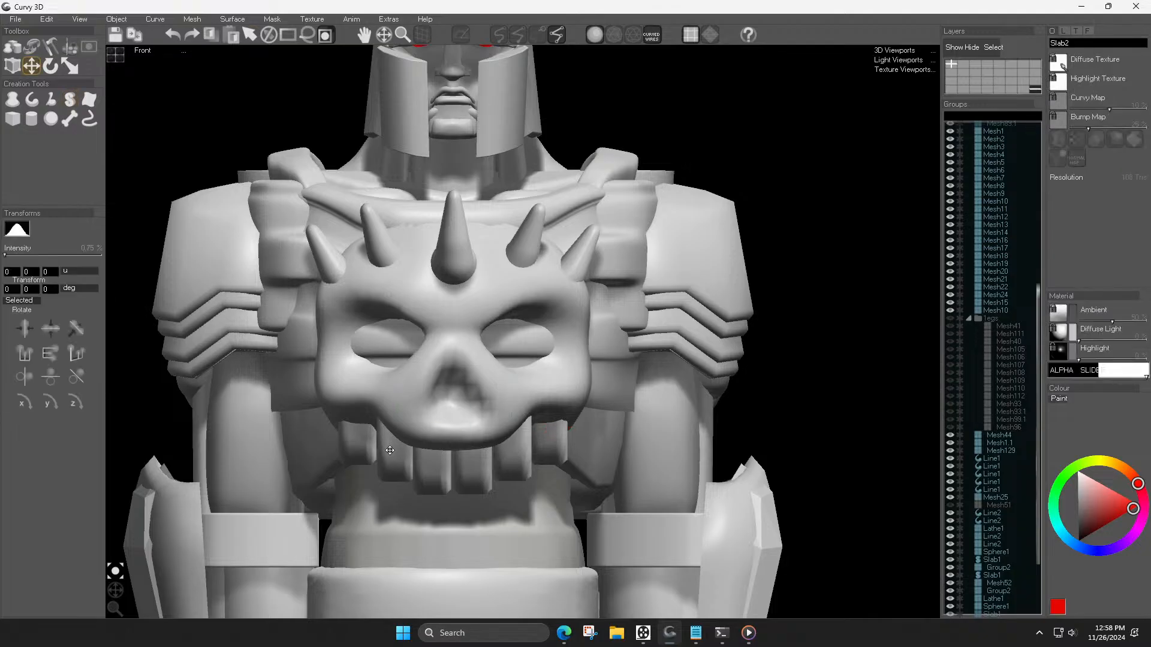
Step: Scale the teeth narrower and shift the outer ones closer to the centre of the jaw
{"action": "left_click_drag", "start_coordinate": [380, 449], "coordinate": [395, 456]}
{"action": "key", "text": "s"}
{"action": "left_click_drag", "start_coordinate": [455, 431], "coordinate": [553, 429]}
{"action": "left_click", "coordinate": [437, 468]}
{"action": "left_click", "coordinate": [473, 471]}
{"action": "left_click", "coordinate": [513, 448]}
{"action": "key", "text": "w"}
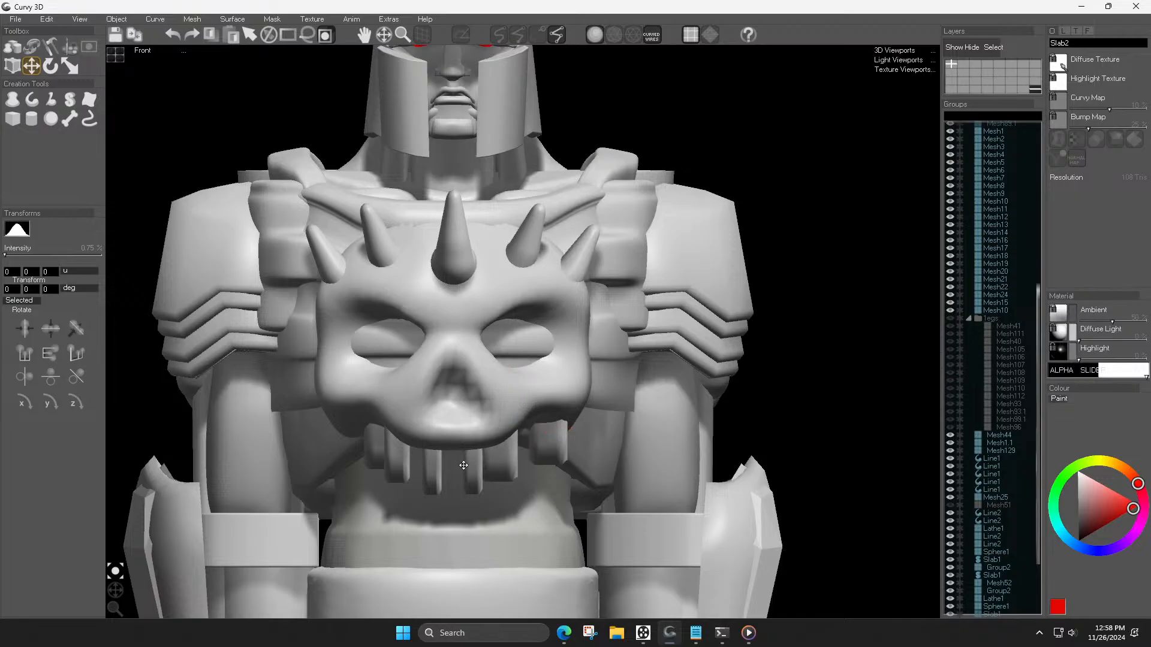
Step: Duplicate a narrow centre tooth and position and scale the copy beside it under the jaw
{"action": "left_click", "coordinate": [465, 469]}
{"action": "key", "text": "ctrl+d"}
{"action": "left_click_drag", "start_coordinate": [465, 469], "coordinate": [488, 470]}
{"action": "left_click", "coordinate": [467, 470]}
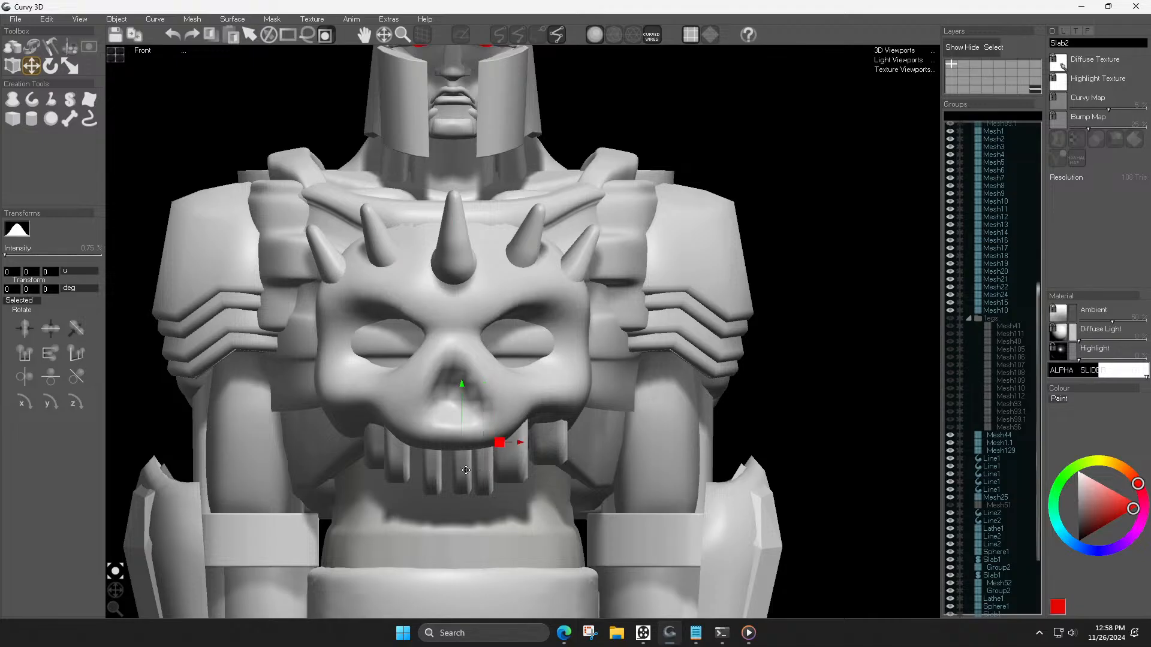
{"action": "key", "text": "r"}
{"action": "left_click_drag", "start_coordinate": [511, 448], "coordinate": [527, 449]}
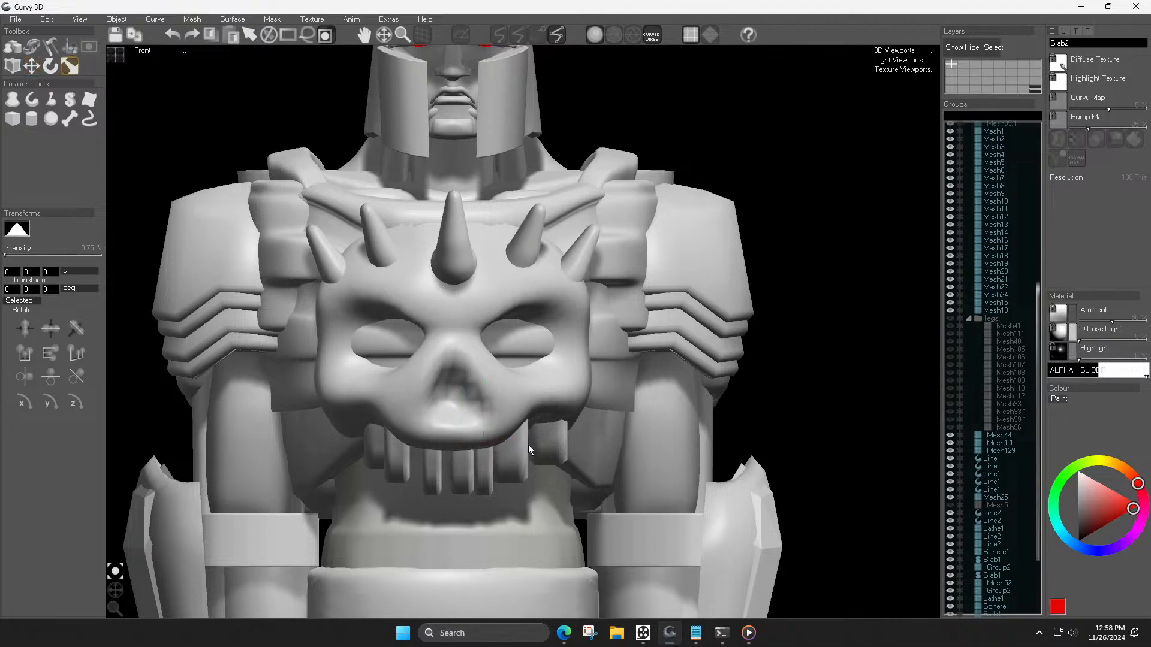
Step: Lower and resize an outer tooth to form a long fang under the jaw
{"action": "left_click", "coordinate": [539, 444]}
{"action": "key", "text": "w"}
{"action": "left_click_drag", "start_coordinate": [538, 439], "coordinate": [551, 455]}
{"action": "key", "text": "r"}
{"action": "key", "text": "w"}
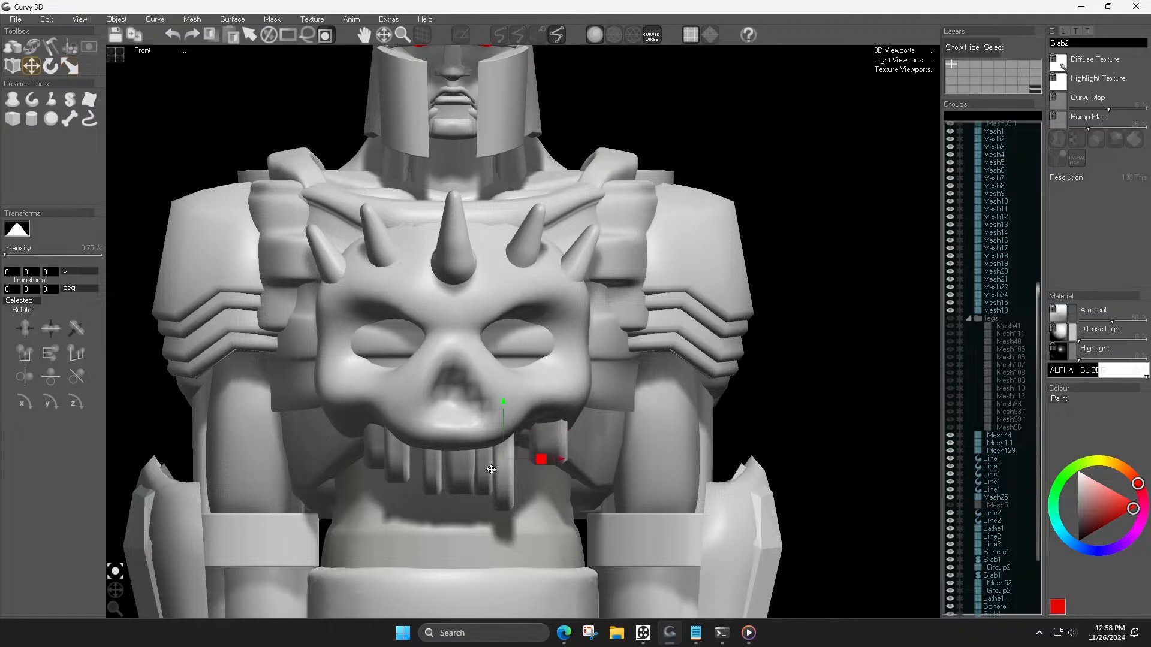
Step: Replace the narrow centre teeth with two wider ones and move the long fang outward to the jaw's corner
{"action": "left_click", "coordinate": [433, 470]}
{"action": "left_click", "coordinate": [516, 448]}
{"action": "key", "text": "r"}
{"action": "key", "text": "w"}
{"action": "left_click", "coordinate": [520, 445]}
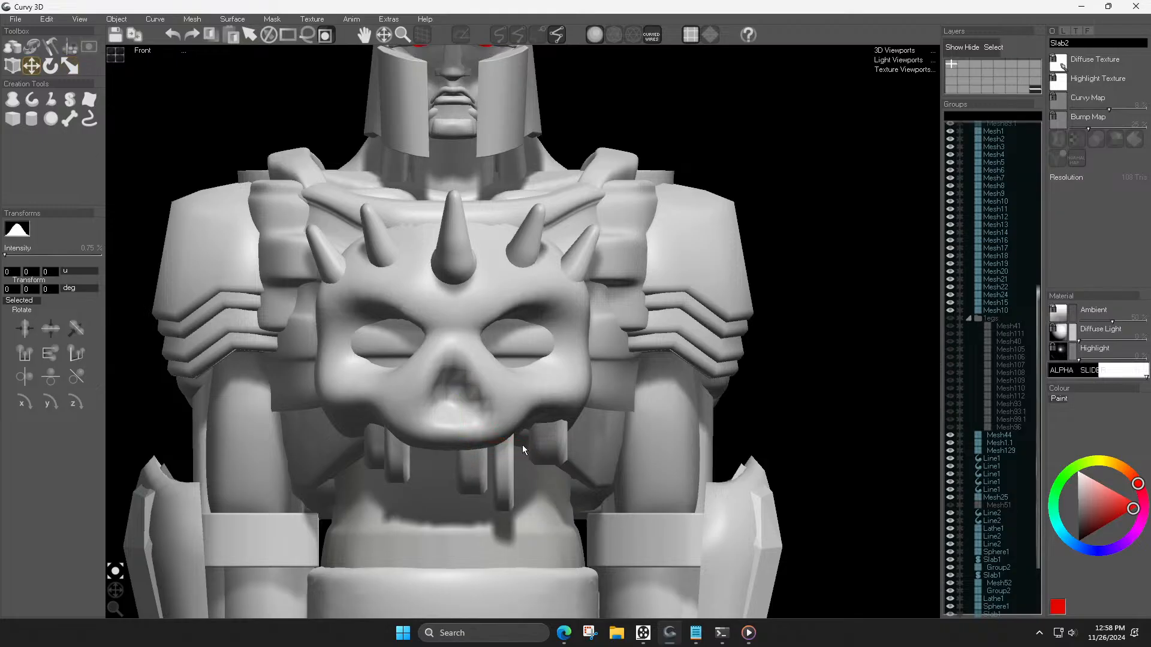
{"action": "key", "text": "r"}
{"action": "key", "text": "e"}
{"action": "key", "text": "w"}
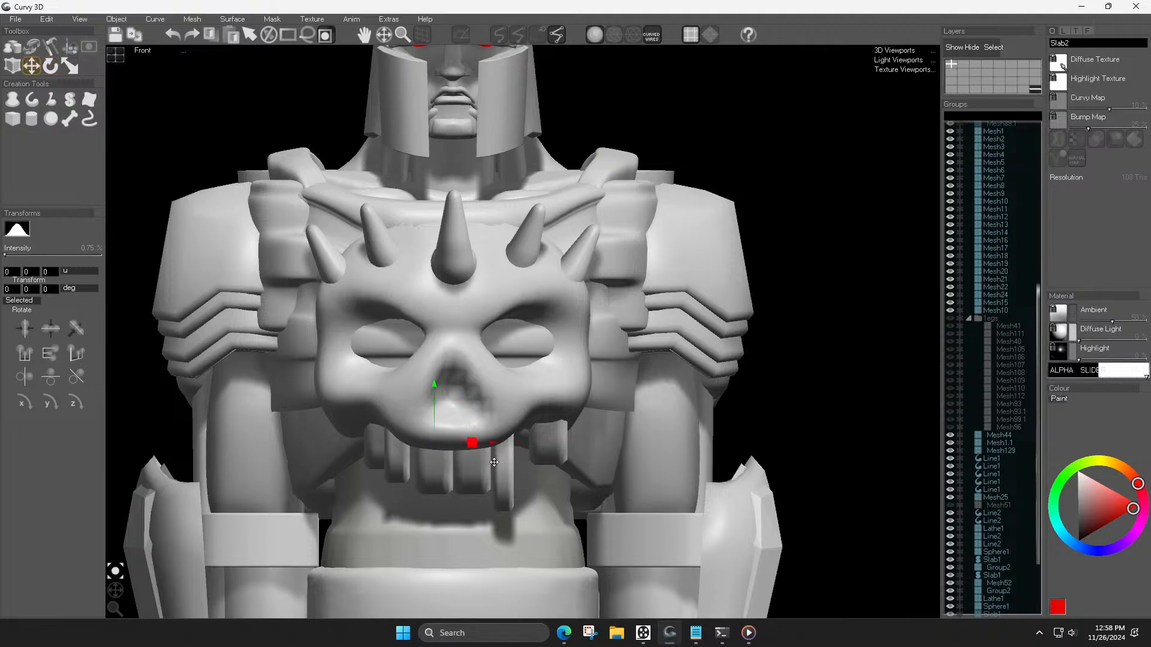
{"action": "left_click_drag", "start_coordinate": [503, 451], "coordinate": [543, 457]}
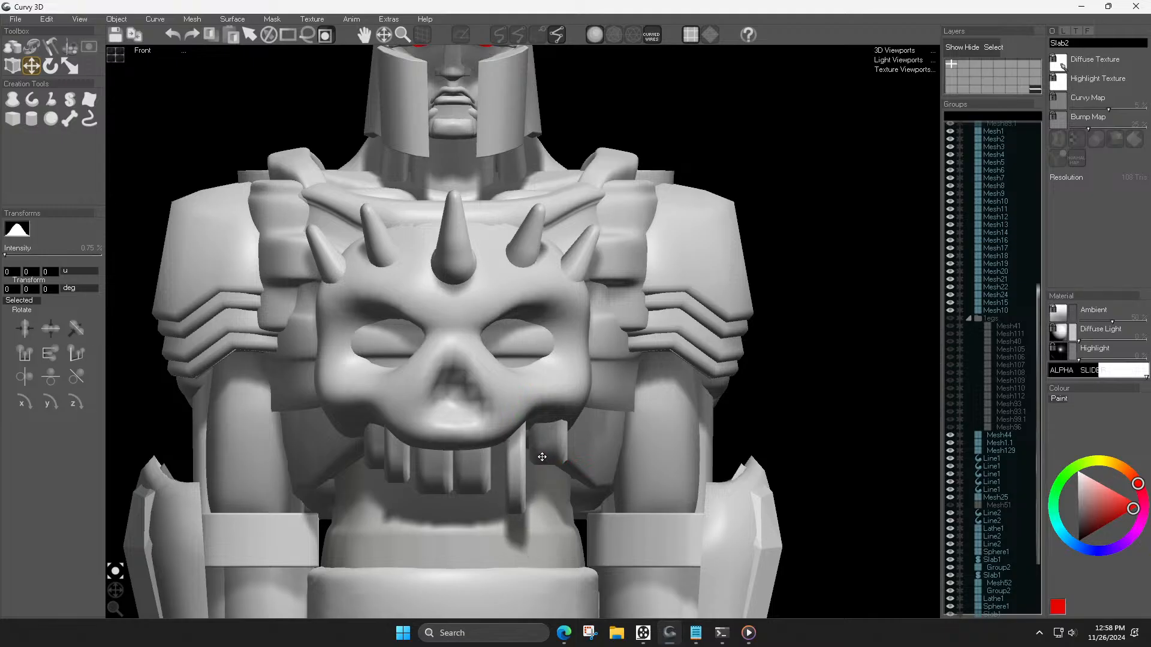
Step: Reposition and reshape the wide centre tooth on the fang's side and remove its neighbour across the jaw's centre
{"action": "left_click", "coordinate": [479, 463]}
{"action": "key", "text": "s"}
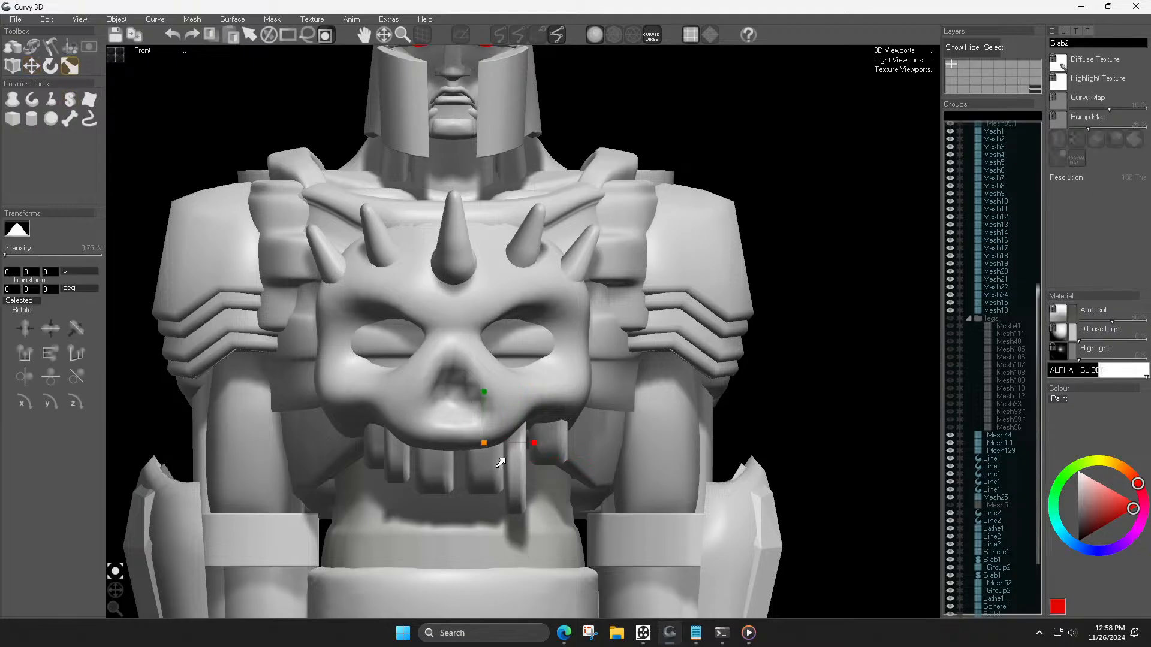
{"action": "key", "text": "r"}
{"action": "left_click_drag", "start_coordinate": [520, 412], "coordinate": [520, 424]}
{"action": "left_click_drag", "start_coordinate": [457, 397], "coordinate": [474, 469]}
{"action": "left_click", "coordinate": [433, 467]}
{"action": "left_click", "coordinate": [481, 470]}
Step: Adjust the width, angle and position of the tapered tooth under the jaw
{"action": "key", "text": "Escape"}
{"action": "key", "text": "r"}
{"action": "mouse_move", "coordinate": [481, 481]}
{"action": "left_mouse_down"}
{"action": "mouse_move", "coordinate": [498, 480]}
{"action": "mouse_move", "coordinate": [466, 475]}
{"action": "mouse_move", "coordinate": [487, 474]}
{"action": "left_mouse_up"}
{"action": "key", "text": "m"}
{"action": "left_click", "coordinate": [447, 476]}
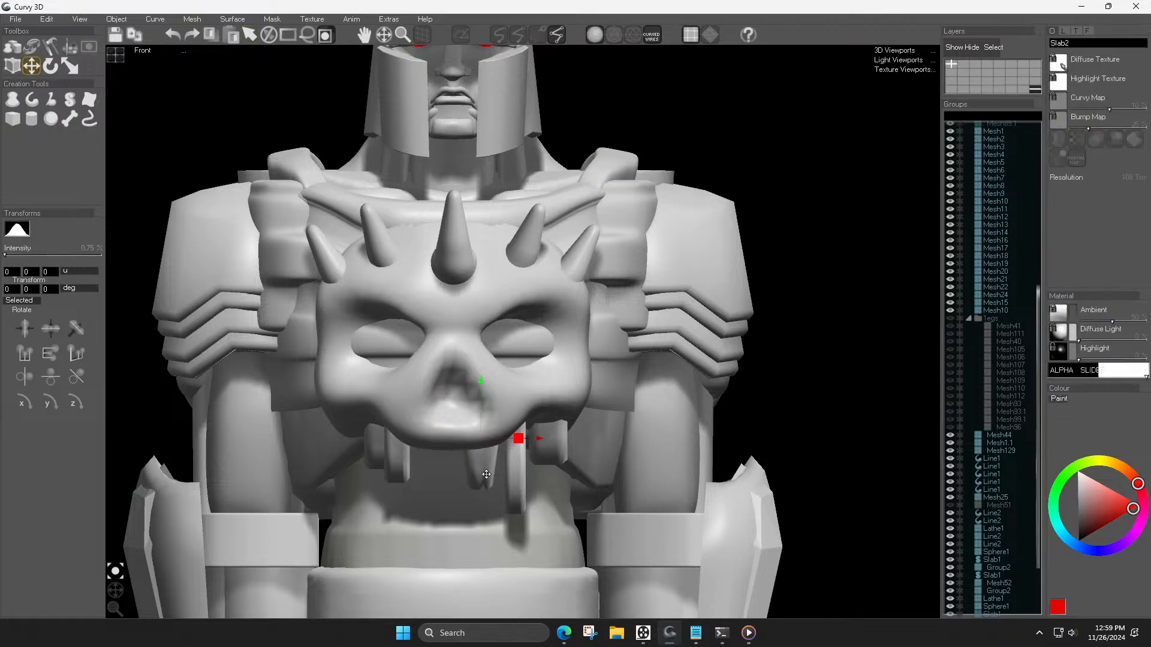
{"action": "key", "text": "r"}
{"action": "key", "text": "m"}
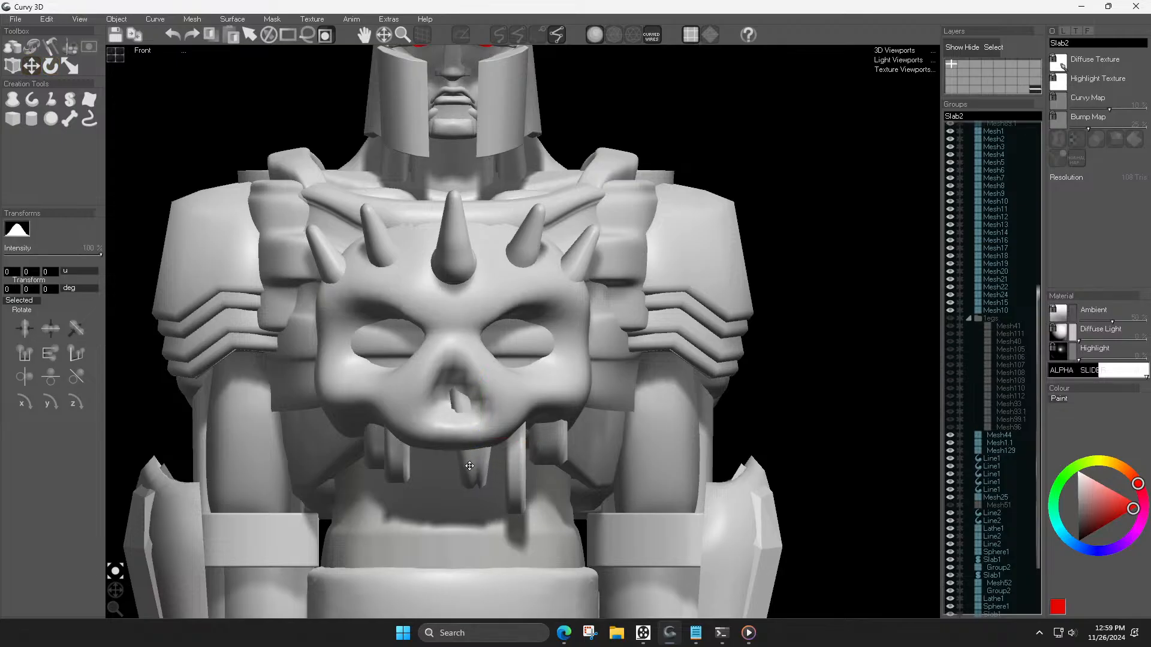
Step: Slim the pointed tooth, place a matching copy beside it and delete the long blunt fang
{"action": "key", "text": "s"}
{"action": "left_click_drag", "start_coordinate": [526, 439], "coordinate": [553, 447]}
{"action": "key", "text": "m"}
{"action": "key", "text": "r"}
{"action": "key", "text": "m"}
{"action": "left_click", "coordinate": [521, 459]}
{"action": "key", "text": "Delete"}
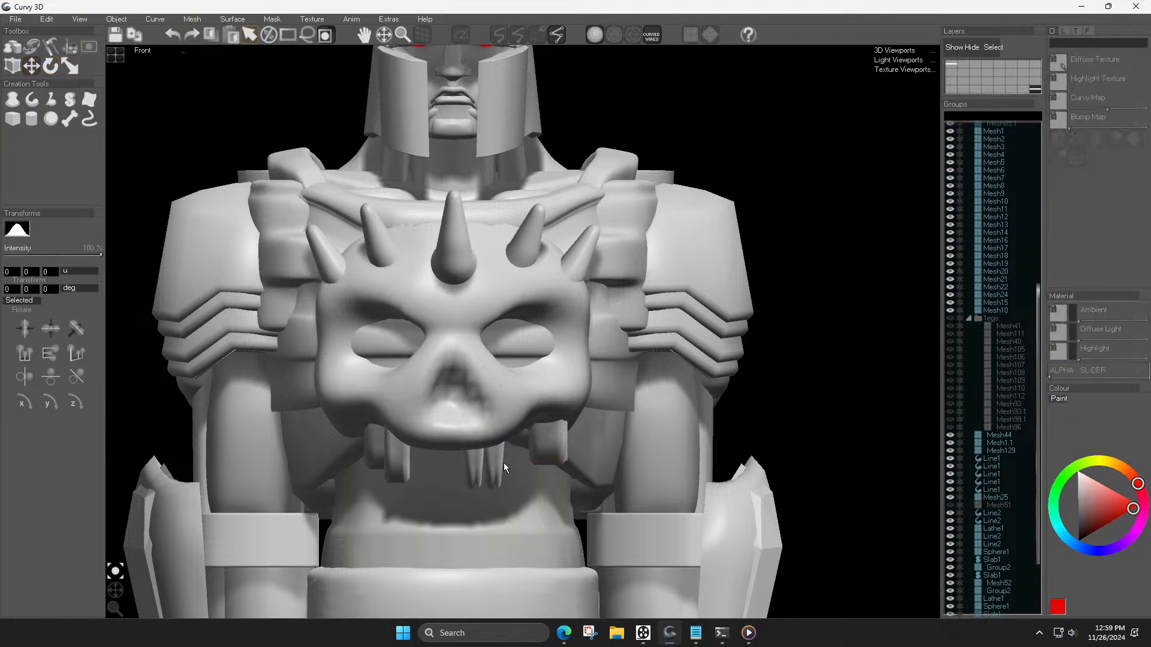
Step: Copy a pointed tooth to the jaw's corner as a longer fang and mirror the three pointed teeth to the other side
{"action": "left_click", "coordinate": [504, 462]}
{"action": "key", "text": "m"}
{"action": "left_click_drag", "start_coordinate": [505, 458], "coordinate": [531, 455], "text": "ctrl"}
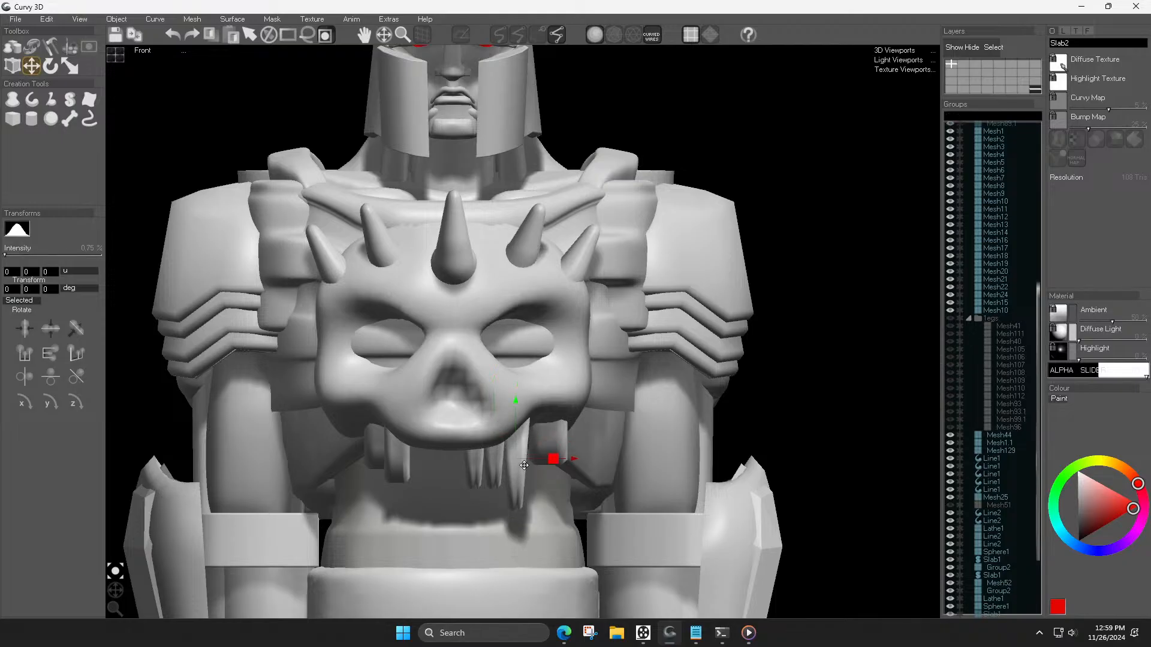
{"action": "left_click", "coordinate": [500, 479], "text": "shift"}
{"action": "key", "text": "m"}
{"action": "left_click_drag", "start_coordinate": [499, 473], "coordinate": [396, 445], "text": "ctrl"}
{"action": "key", "text": "Escape"}
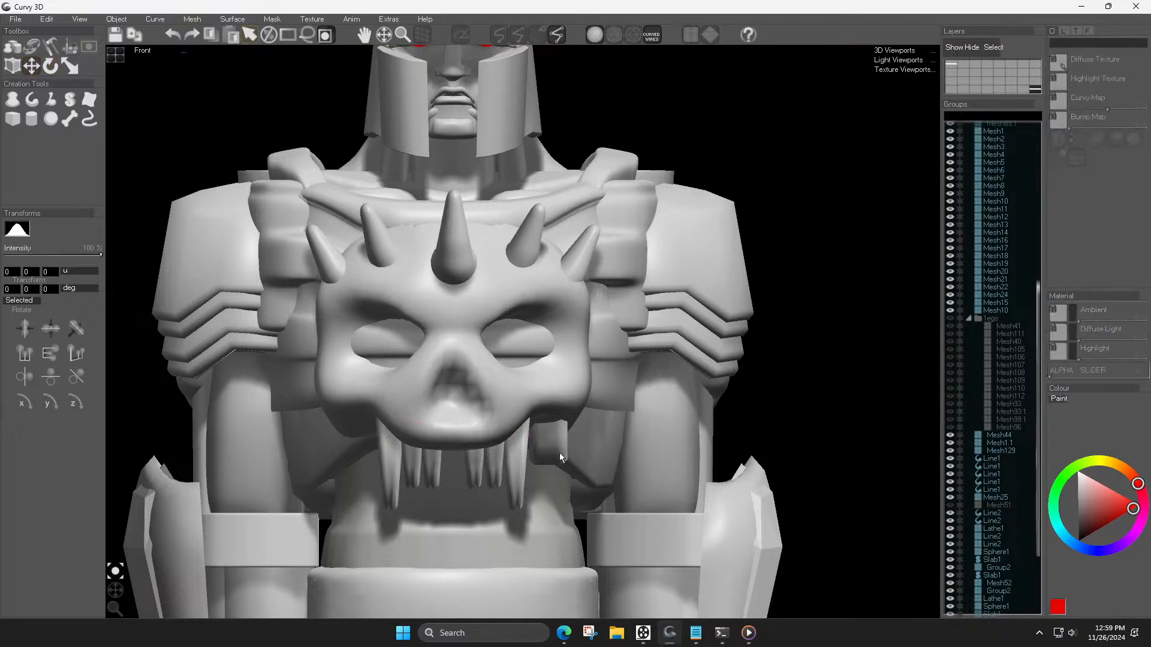
Step: Add a pointed tooth in the central gap to complete the row between the two long fangs
{"action": "scroll", "coordinate": [509, 448], "scroll_direction": "down", "scroll_amount": 5}
{"action": "scroll", "coordinate": [494, 416], "scroll_direction": "up", "scroll_amount": 6}
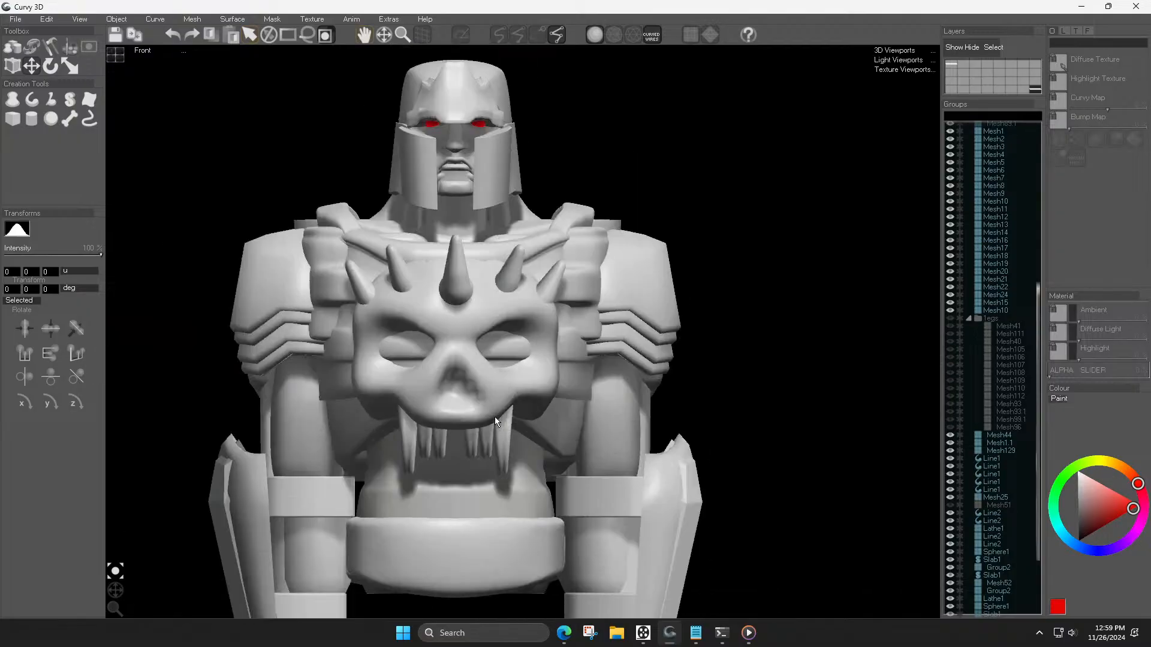
{"action": "left_click", "coordinate": [425, 446]}
{"action": "key", "text": "r"}
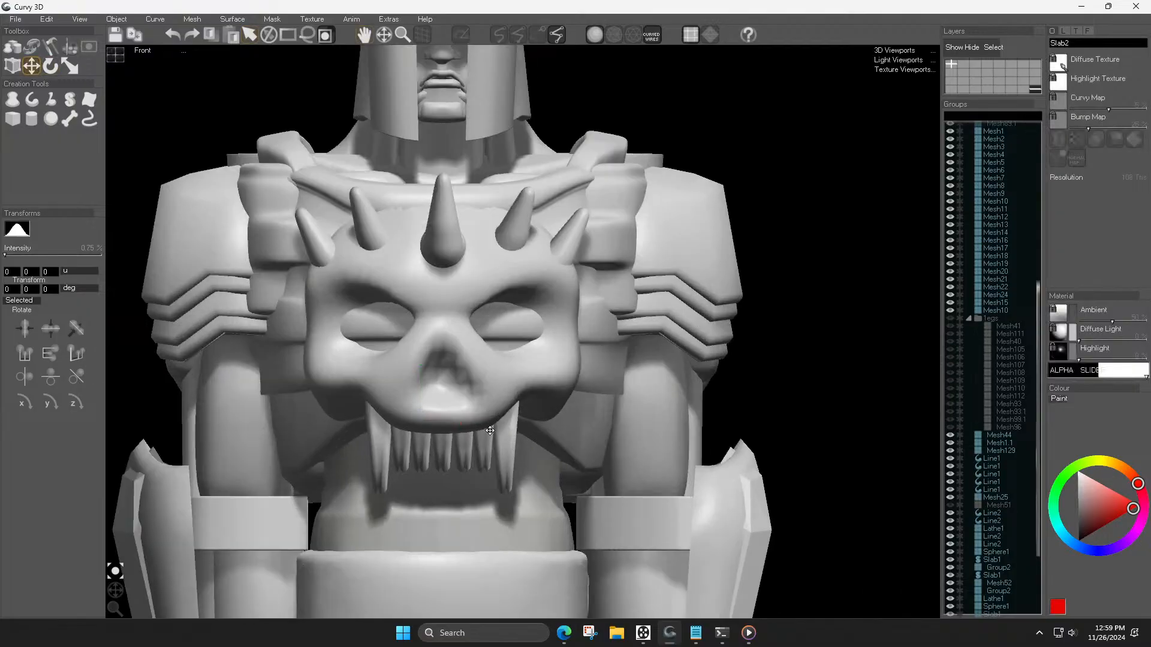
{"action": "key", "text": "Escape"}
Step: Reset the perspective front view and examine the fanged skull chest plate on the whole figure
{"action": "scroll", "coordinate": [491, 431], "scroll_direction": "down", "scroll_amount": 2}
{"action": "scroll", "coordinate": [491, 430], "scroll_direction": "down", "scroll_amount": 3}
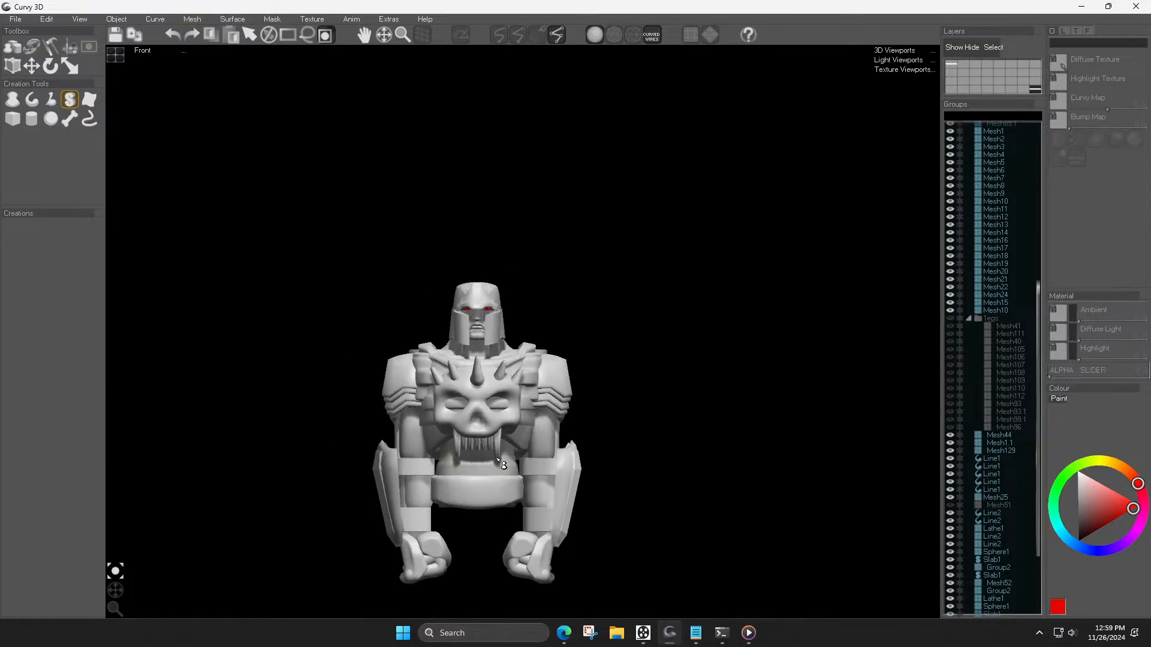
{"action": "scroll", "coordinate": [623, 483], "scroll_direction": "down", "scroll_amount": 2}
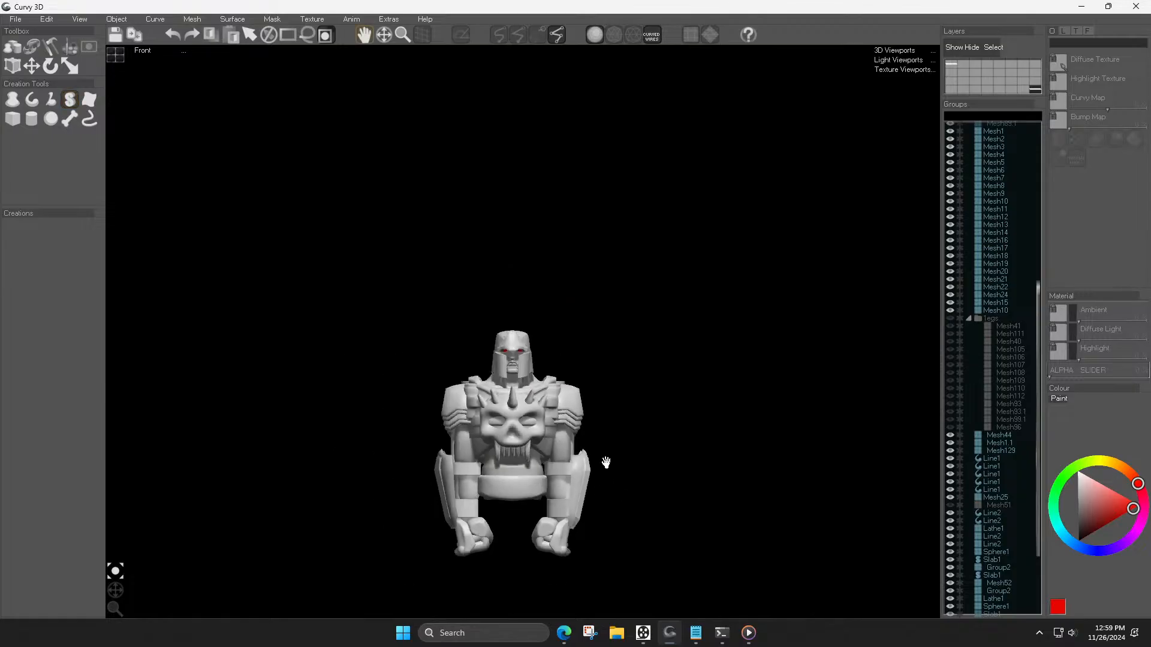
{"action": "middle_click_drag", "start_coordinate": [609, 478], "coordinate": [594, 365]}
{"action": "scroll", "coordinate": [528, 346], "scroll_direction": "up", "scroll_amount": 2}
{"action": "scroll", "coordinate": [530, 369], "scroll_direction": "up", "scroll_amount": 1}
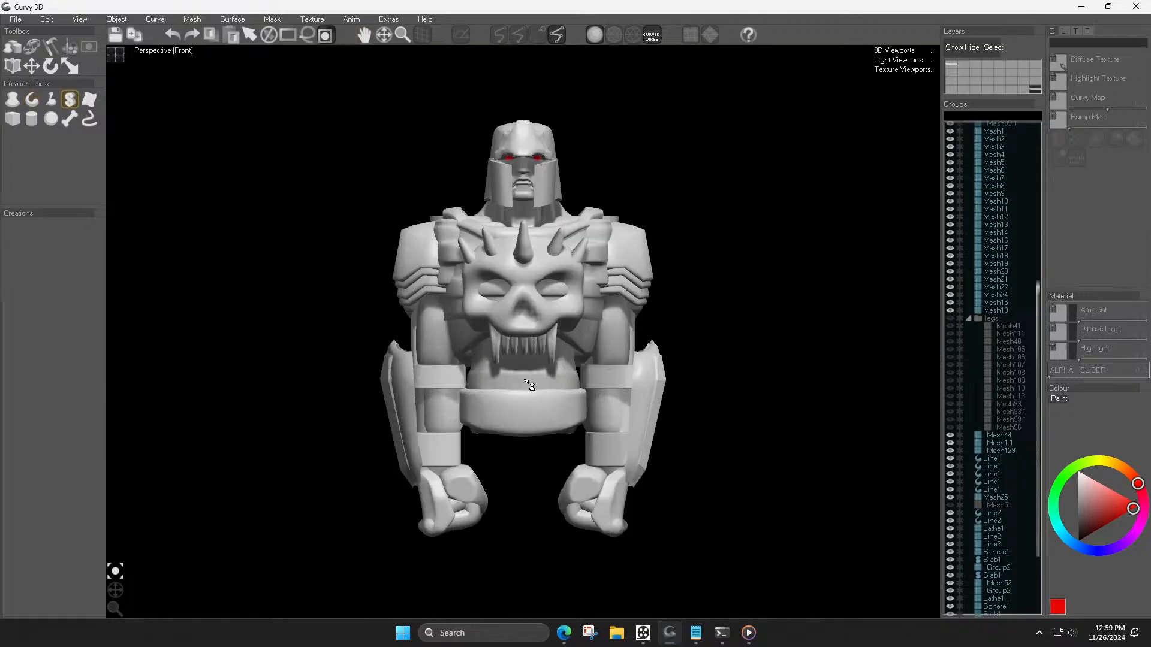
{"action": "left_click", "coordinate": [169, 50]}
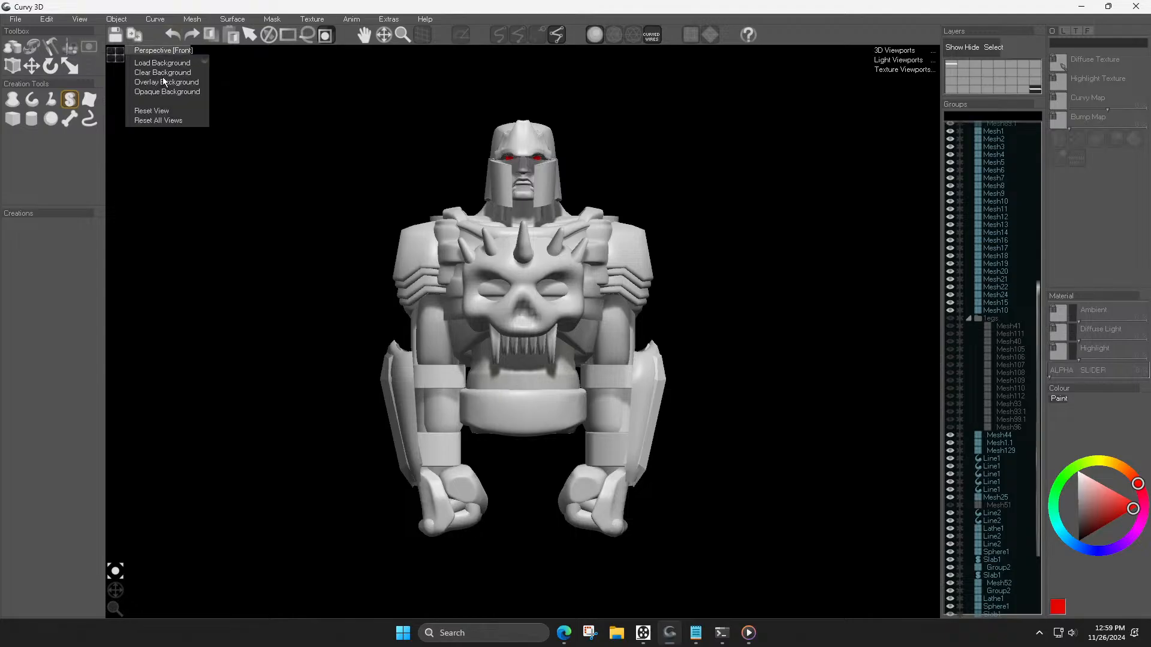
{"action": "left_click", "coordinate": [154, 121]}
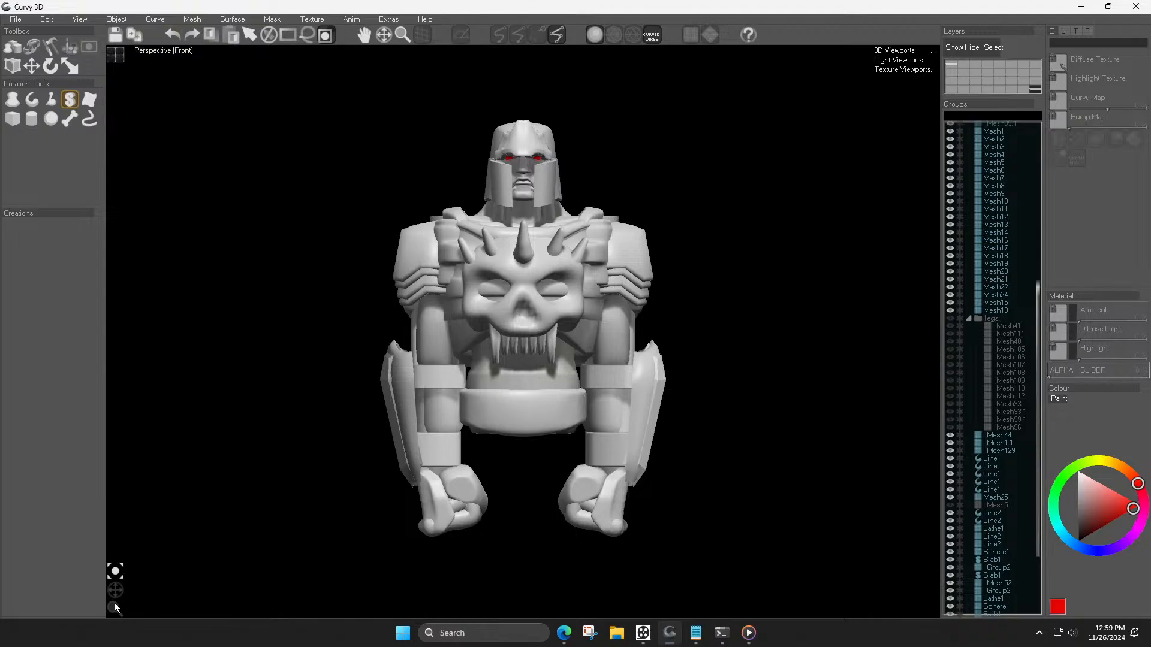
{"action": "left_click_drag", "start_coordinate": [116, 591], "coordinate": [484, 592]}
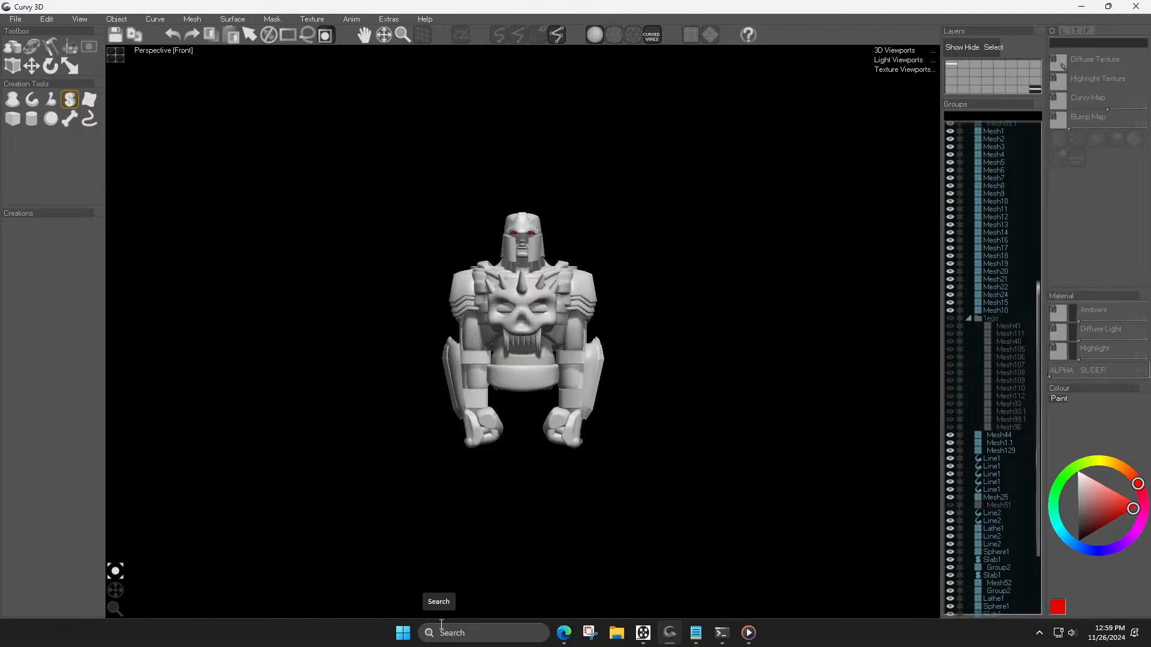
{"action": "scroll", "coordinate": [604, 429], "scroll_direction": "up", "scroll_amount": 5}
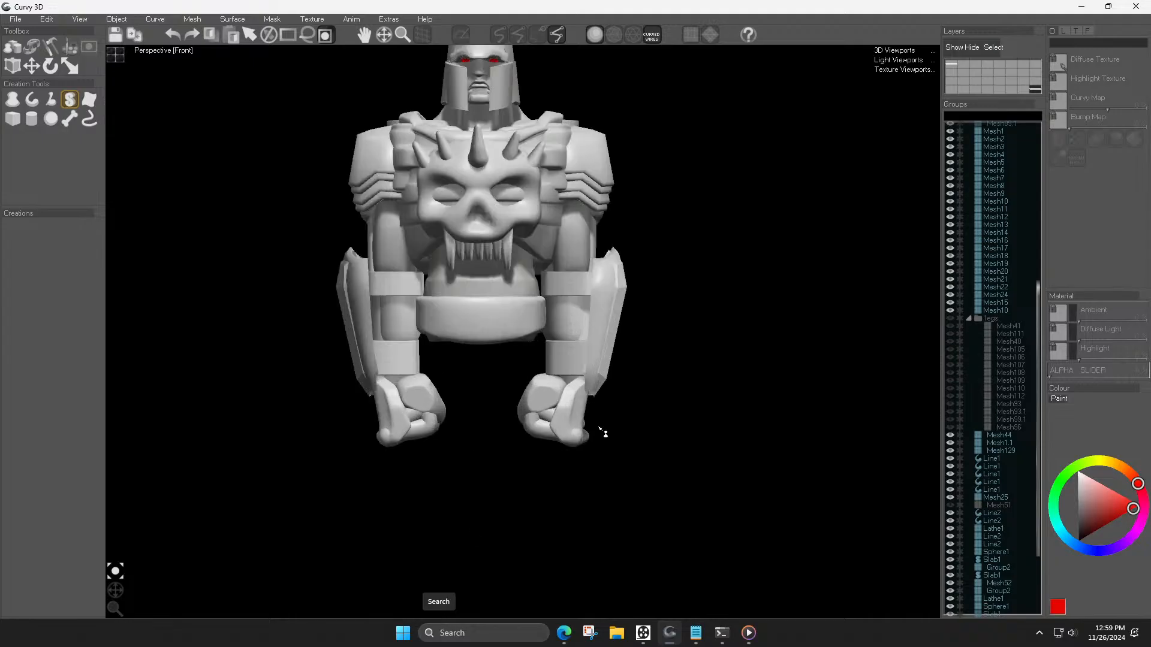
{"action": "left_click", "coordinate": [149, 52]}
{"action": "left_click", "coordinate": [153, 106]}
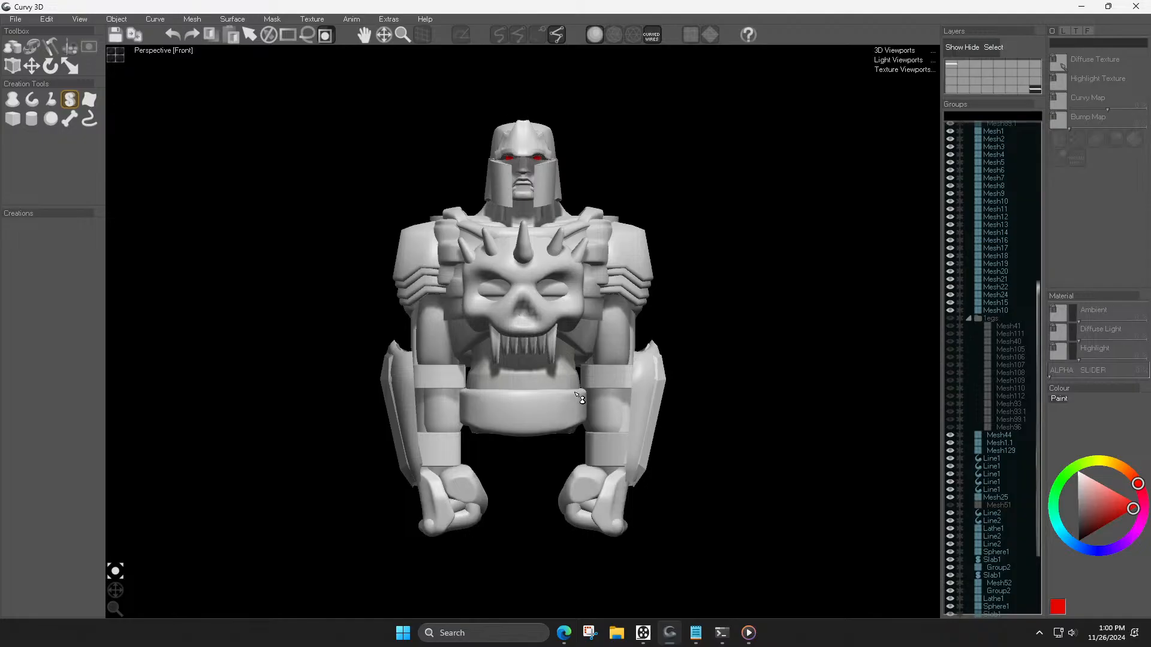
Step: Duplicate the chest skull's eight upper teeth and move the copy down onto the waist band
{"action": "scroll", "coordinate": [546, 354], "scroll_direction": "down", "scroll_amount": 2}
{"action": "left_click", "coordinate": [562, 414]}
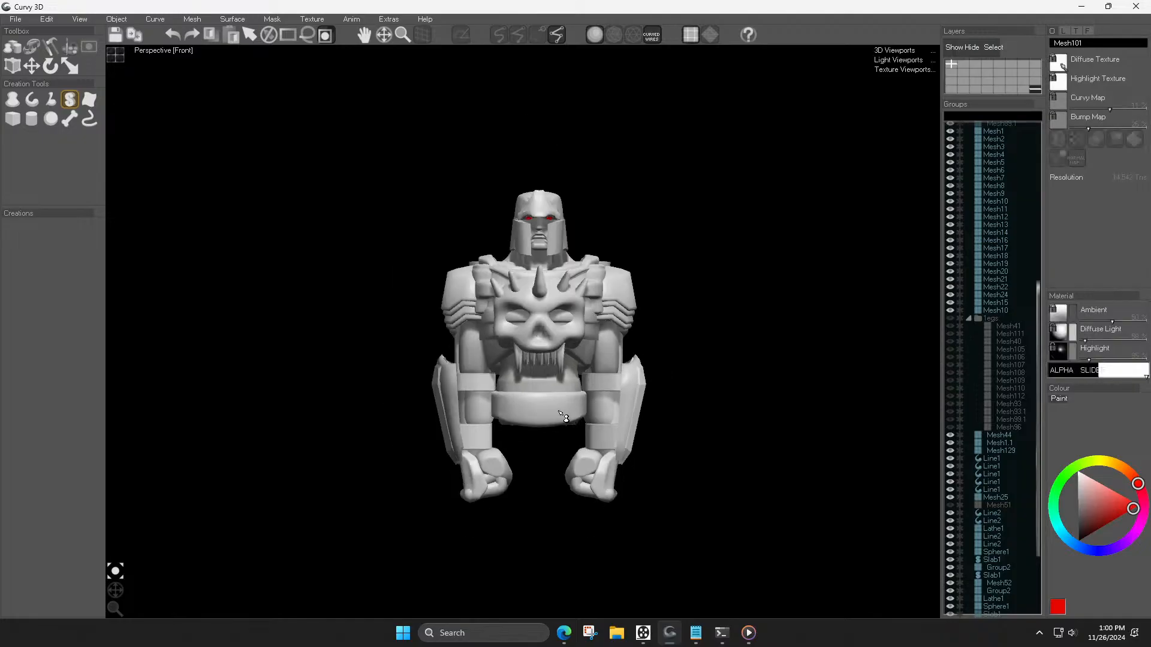
{"action": "scroll", "coordinate": [522, 363], "scroll_direction": "up", "scroll_amount": 3}
{"action": "left_click", "coordinate": [523, 360]}
{"action": "scroll", "coordinate": [981, 592], "scroll_direction": "down", "scroll_amount": 5}
{"action": "scroll", "coordinate": [982, 592], "scroll_direction": "down", "scroll_amount": 2}
{"action": "left_click_drag", "start_coordinate": [978, 553], "coordinate": [992, 492]}
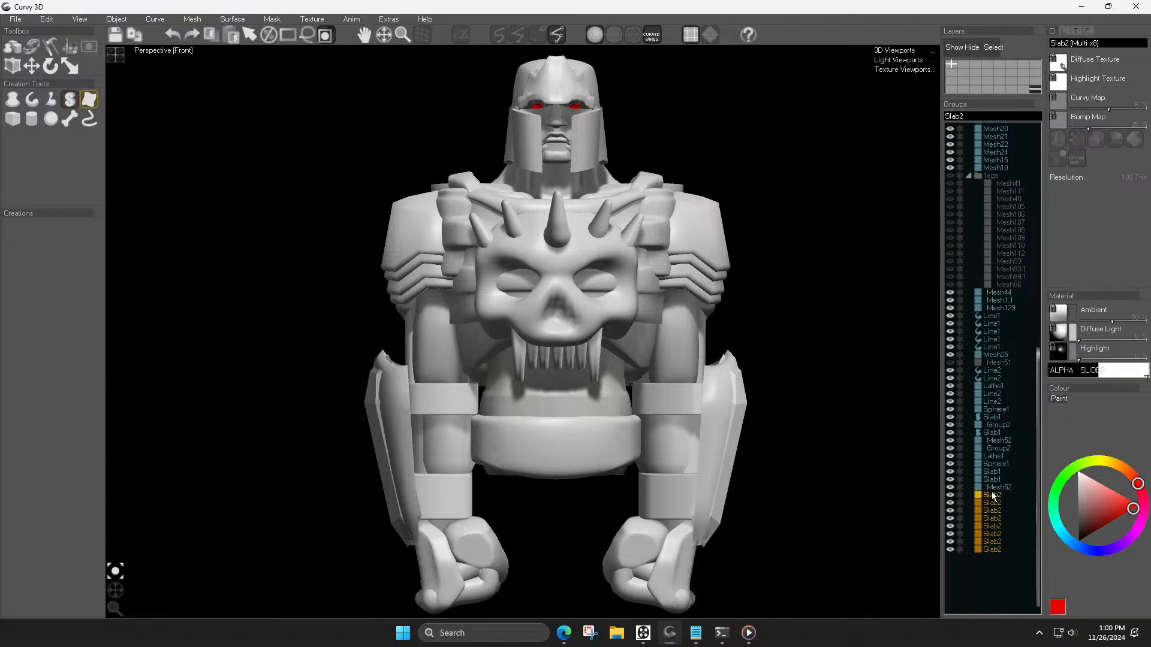
{"action": "key", "text": "ctrl+c"}
{"action": "key", "text": "ctrl+v"}
{"action": "left_click_drag", "start_coordinate": [604, 434], "coordinate": [599, 479]}
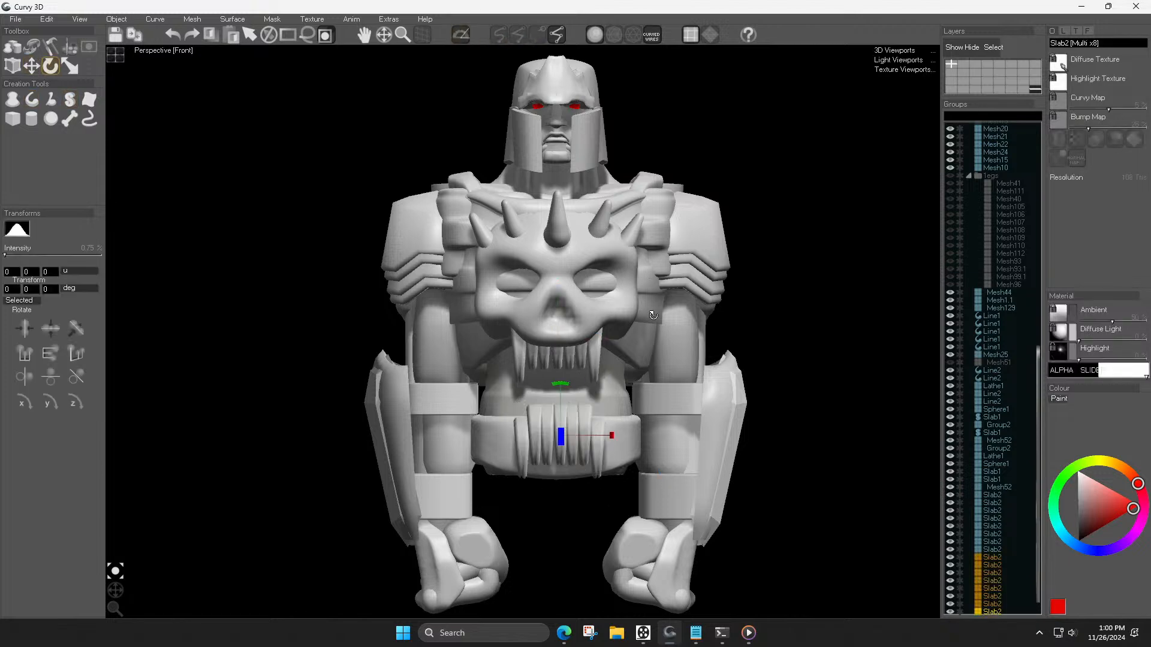
Step: Group the copied teeth, flip them to point upward and centre them as a lower row on the waist band
{"action": "key", "text": "ctrl+g"}
{"action": "left_click_drag", "start_coordinate": [558, 396], "coordinate": [629, 385]}
{"action": "key", "text": "w"}
{"action": "mouse_move", "coordinate": [578, 418]}
{"action": "left_mouse_down"}
{"action": "mouse_move", "coordinate": [597, 422]}
{"action": "mouse_move", "coordinate": [596, 441]}
{"action": "mouse_move", "coordinate": [596, 413]}
{"action": "left_mouse_up"}
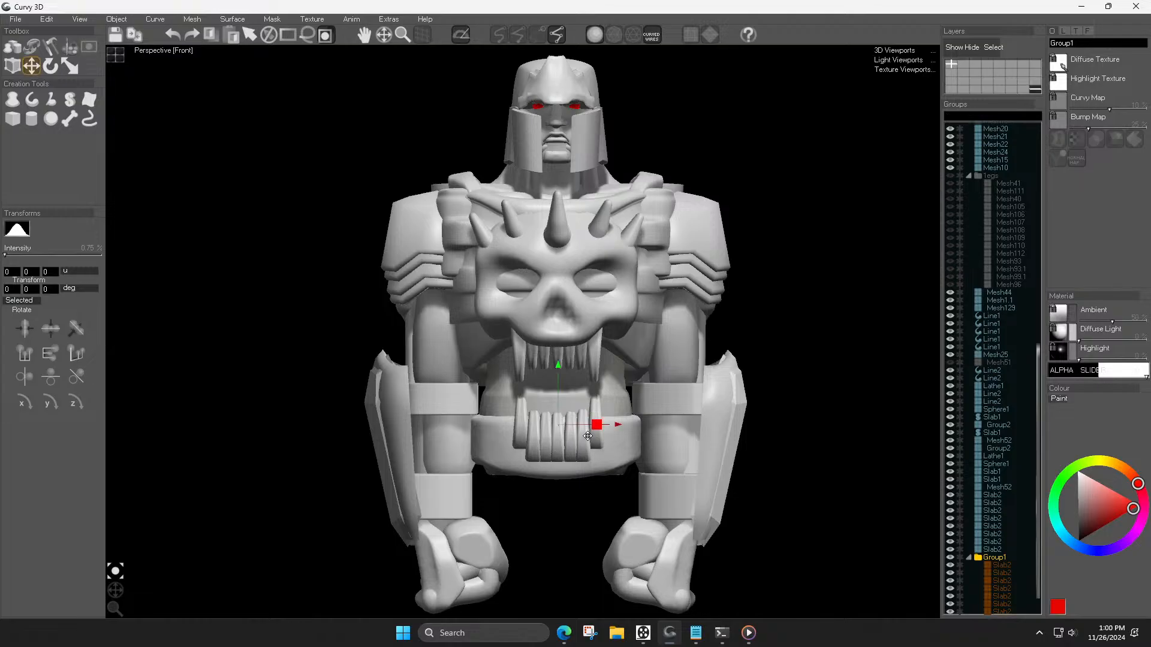
{"action": "key", "text": "Escape"}
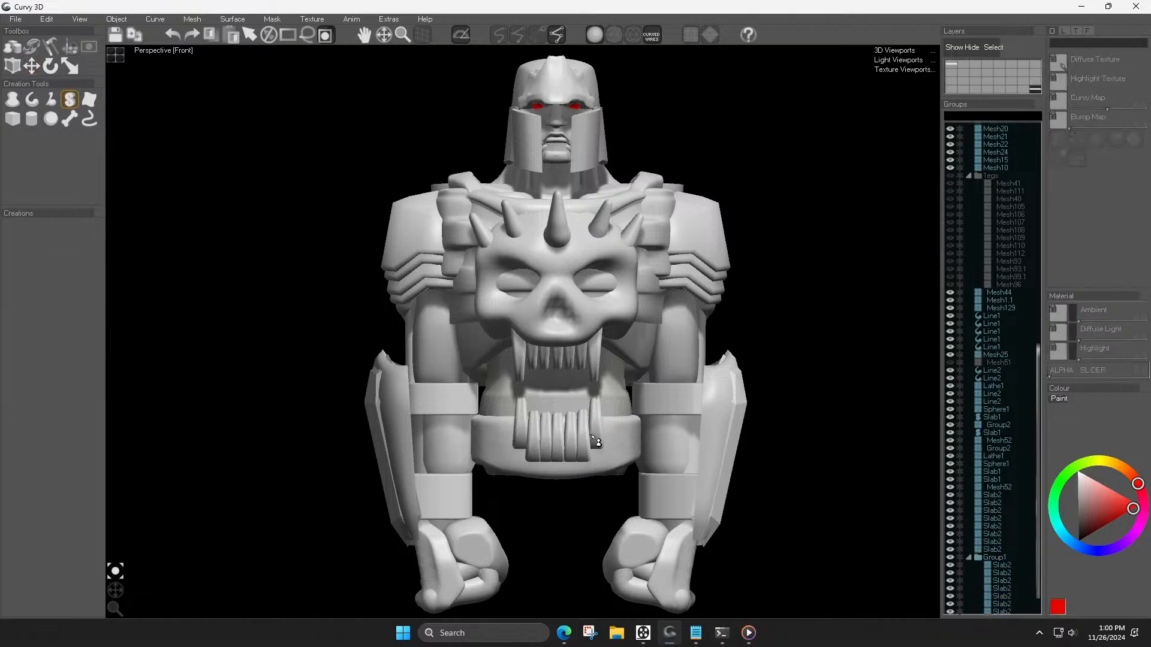
Step: Group the skull's original upper teeth and nest both tooth groups under the skull mesh
{"action": "scroll", "coordinate": [587, 455], "scroll_direction": "down", "scroll_amount": 3}
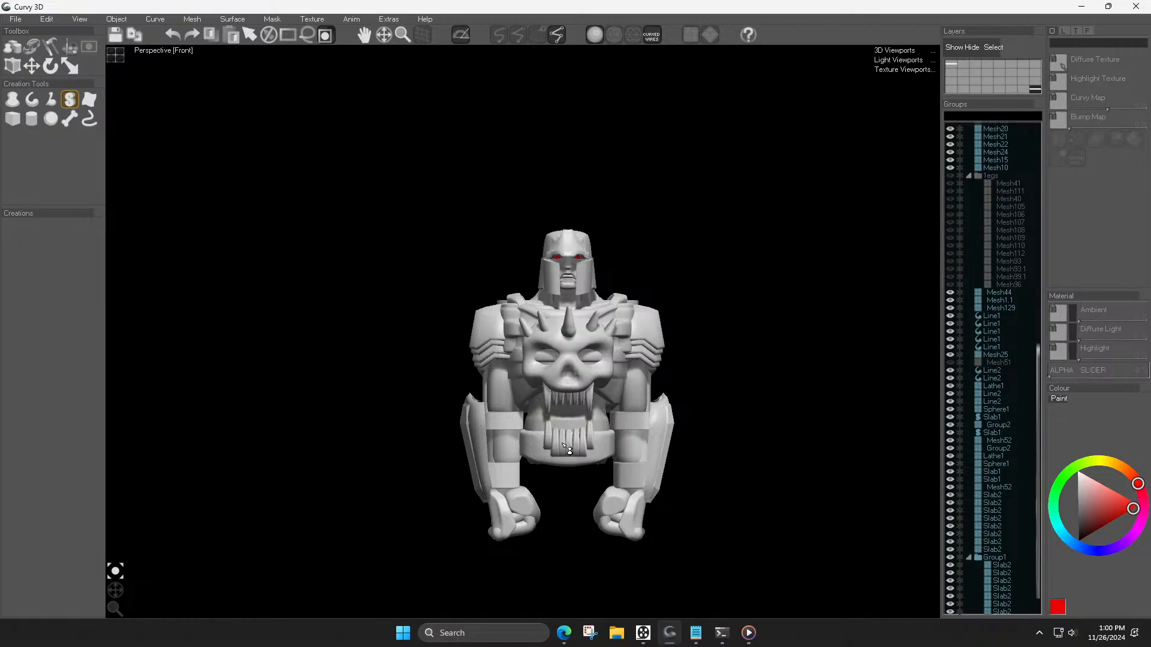
{"action": "left_click", "coordinate": [568, 449]}
{"action": "left_click", "coordinate": [974, 558]}
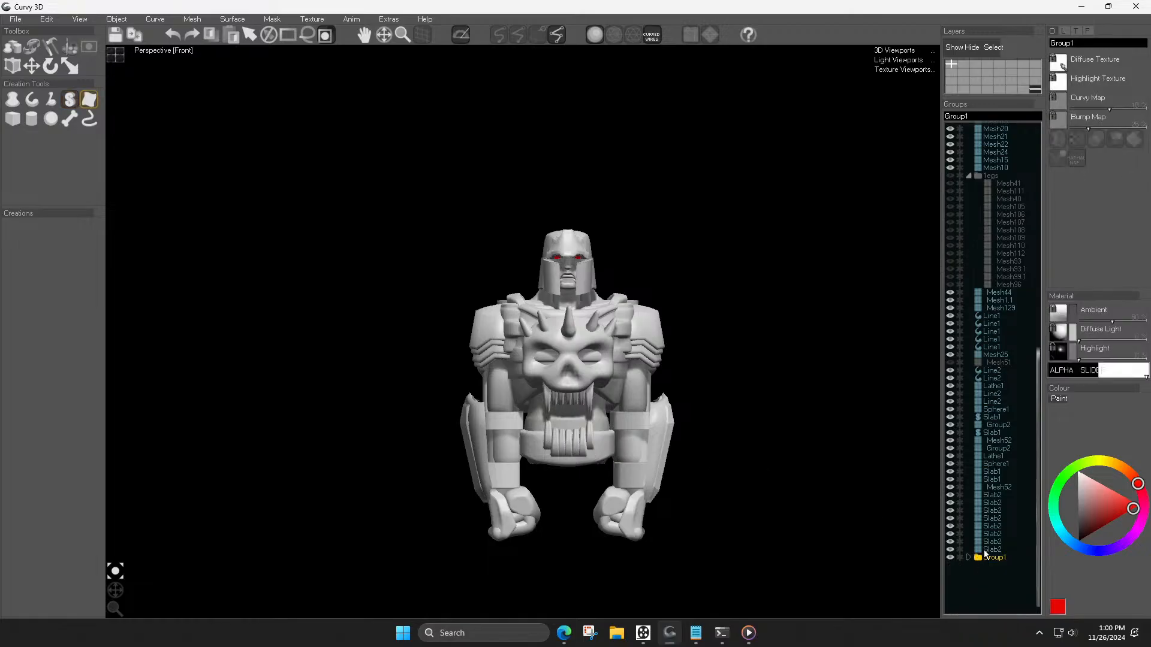
{"action": "left_click_drag", "start_coordinate": [991, 495], "coordinate": [987, 549]}
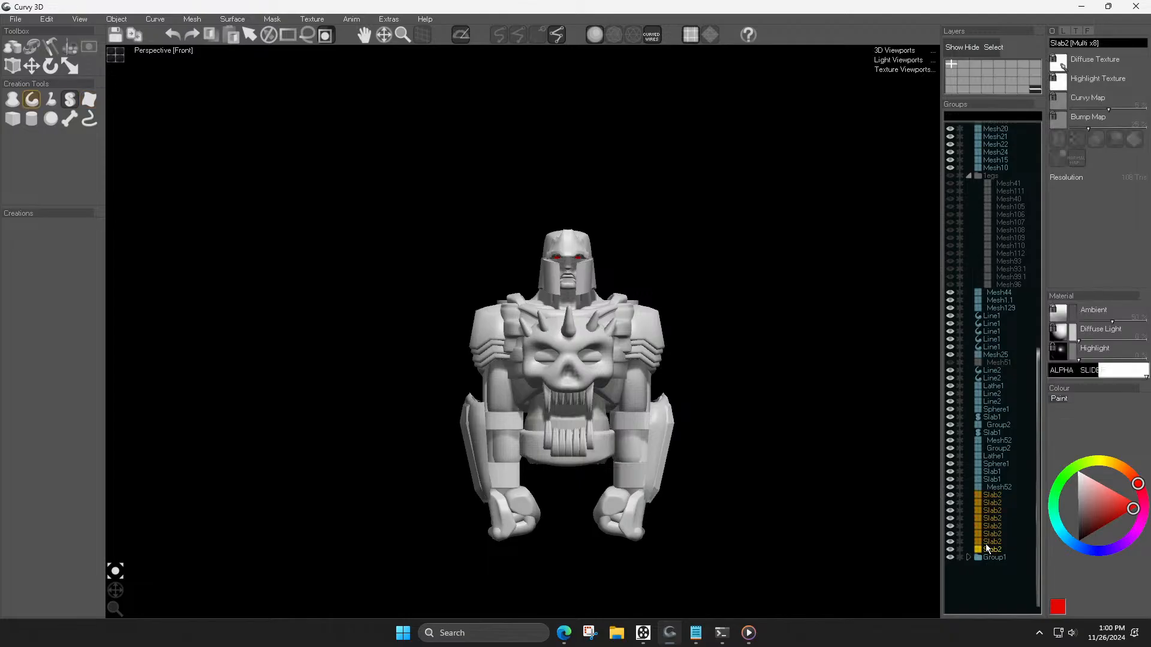
{"action": "key", "text": "ctrl+g"}
{"action": "left_click", "coordinate": [987, 517]}
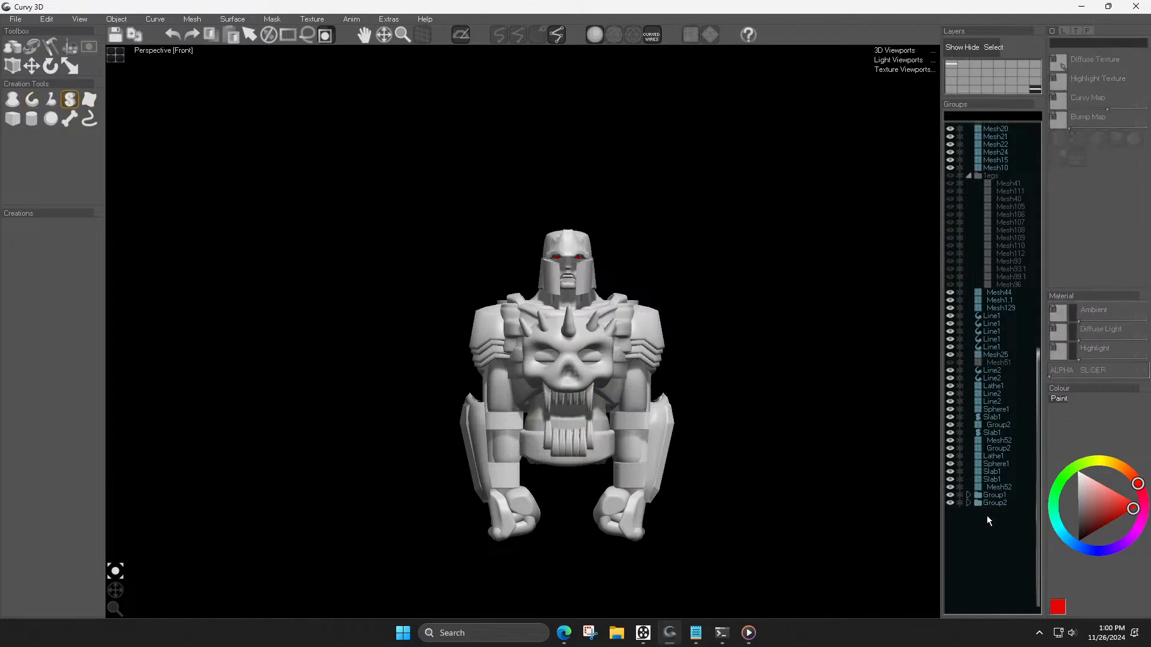
{"action": "left_click", "coordinate": [578, 384]}
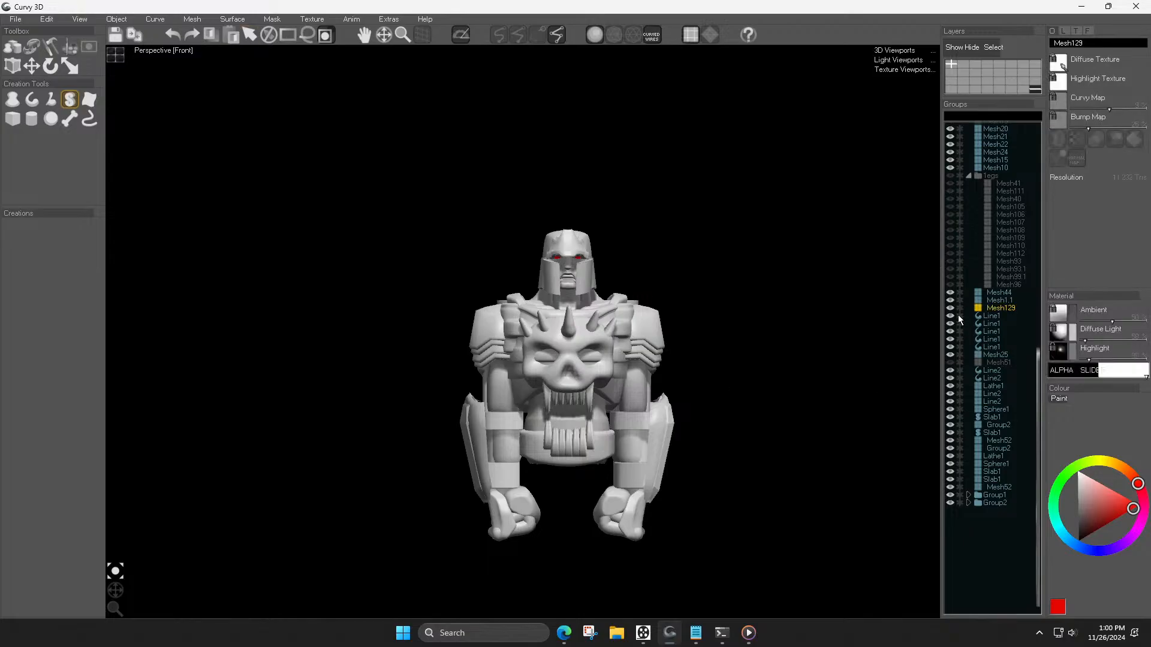
{"action": "left_click_drag", "start_coordinate": [986, 314], "coordinate": [989, 487]}
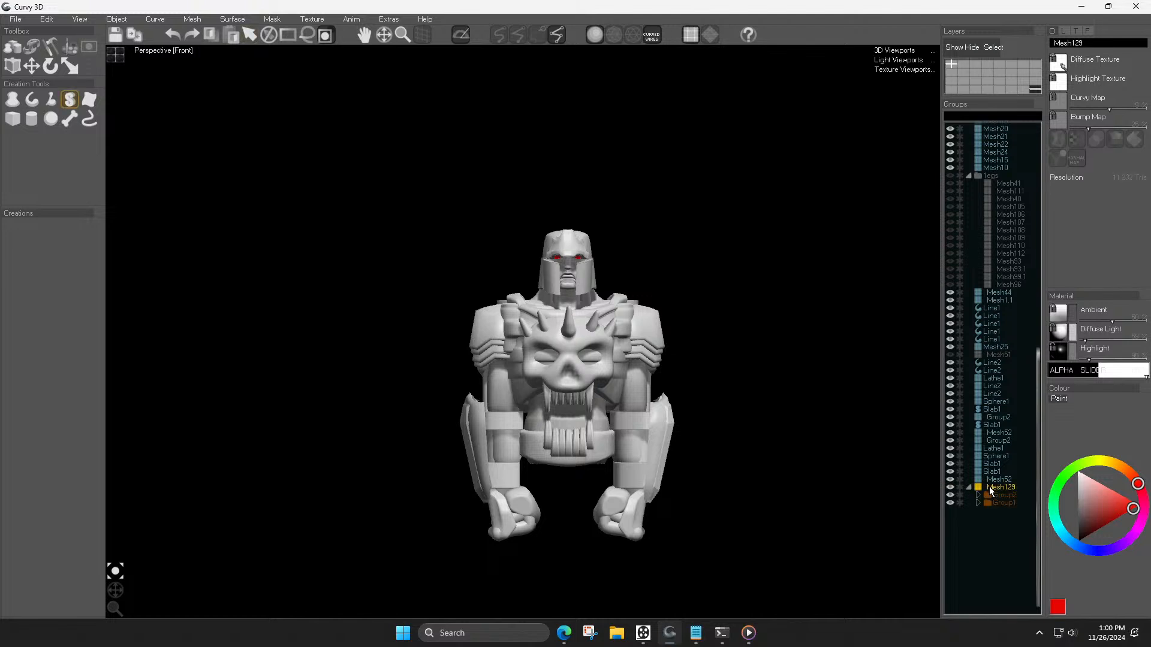
Step: Convert each of the five horns above the skull's brow to a mesh
{"action": "left_click", "coordinate": [599, 327]}
{"action": "key", "text": "ctrl+m"}
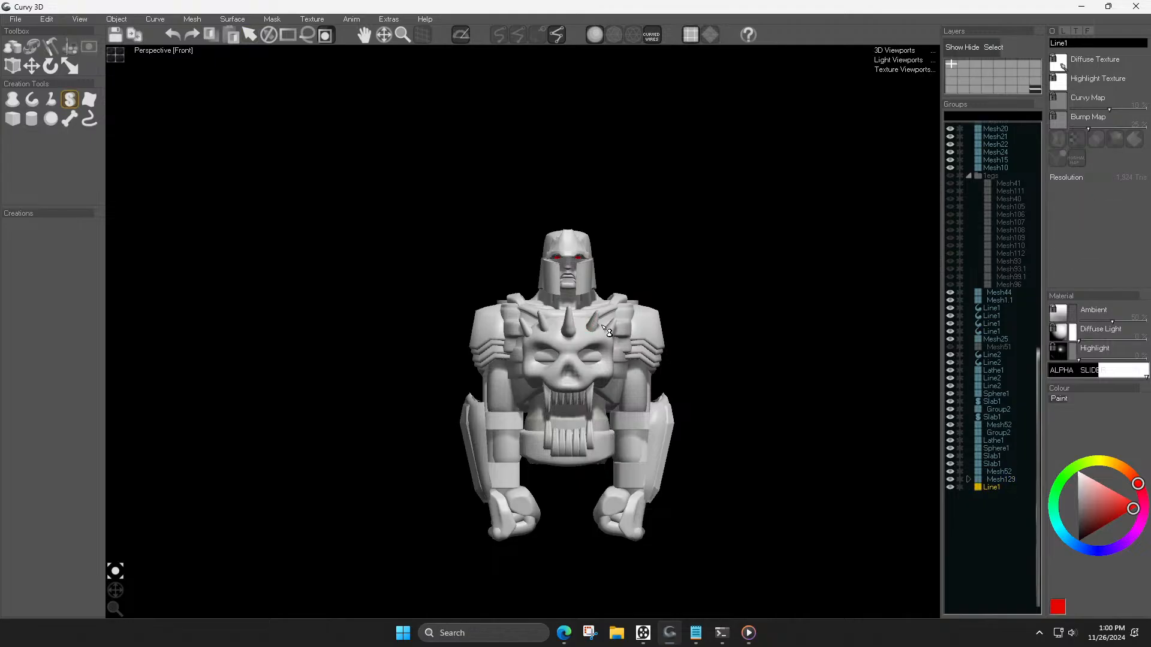
{"action": "left_click", "coordinate": [610, 325]}
{"action": "key", "text": "ctrl+m"}
{"action": "left_click", "coordinate": [564, 326]}
{"action": "key", "text": "ctrl+m"}
{"action": "left_click", "coordinate": [542, 329]}
{"action": "key", "text": "ctrl+m"}
{"action": "left_click", "coordinate": [533, 333]}
{"action": "key", "text": "ctrl+m"}
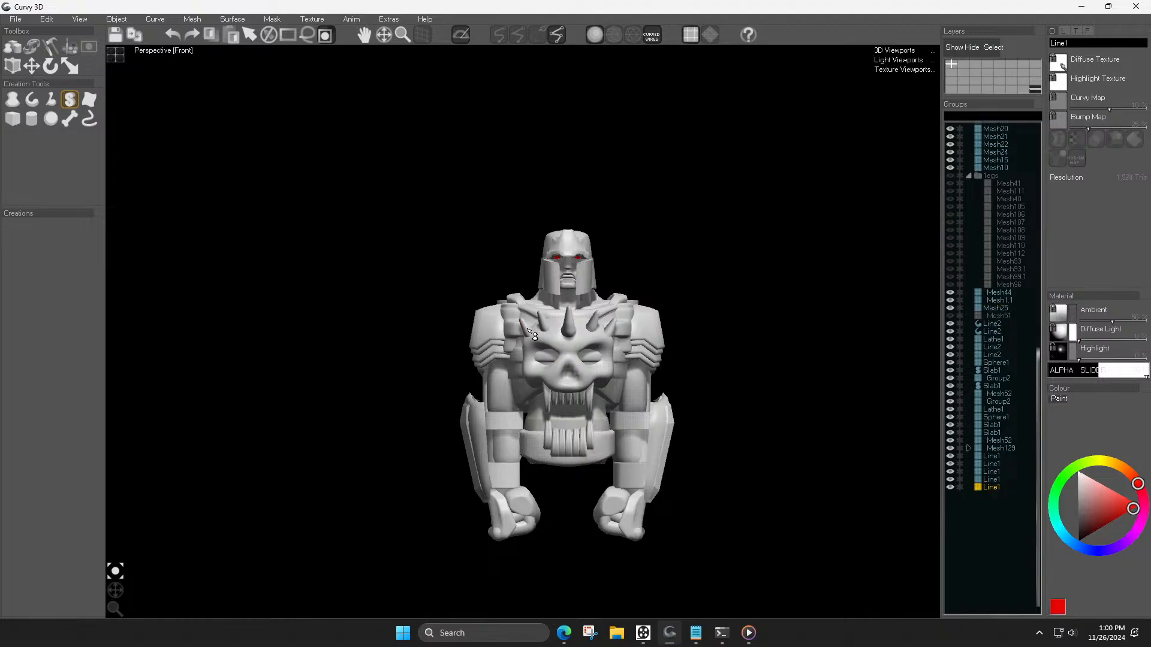
Step: Group the five horn meshes and nest the group under the skull mesh
{"action": "left_click", "coordinate": [552, 327], "text": "shift"}
{"action": "left_click", "coordinate": [575, 330], "text": "shift"}
{"action": "left_click", "coordinate": [596, 329], "text": "shift"}
{"action": "left_click", "coordinate": [617, 332], "text": "shift"}
{"action": "key", "text": "ctrl+g"}
{"action": "left_click_drag", "start_coordinate": [987, 457], "coordinate": [1000, 448]}
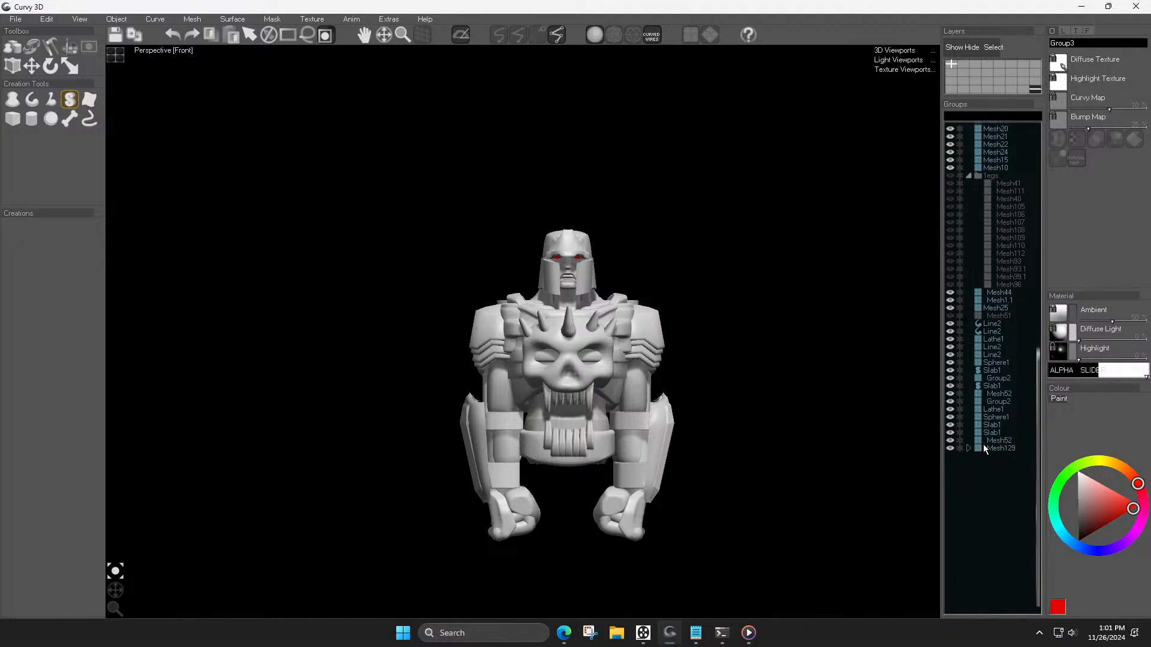
Step: Widen the skull together with its horns and teeth and raise it slightly on the chest
{"action": "key", "text": "r"}
{"action": "left_click_drag", "start_coordinate": [618, 361], "coordinate": [630, 360]}
{"action": "key", "text": "w"}
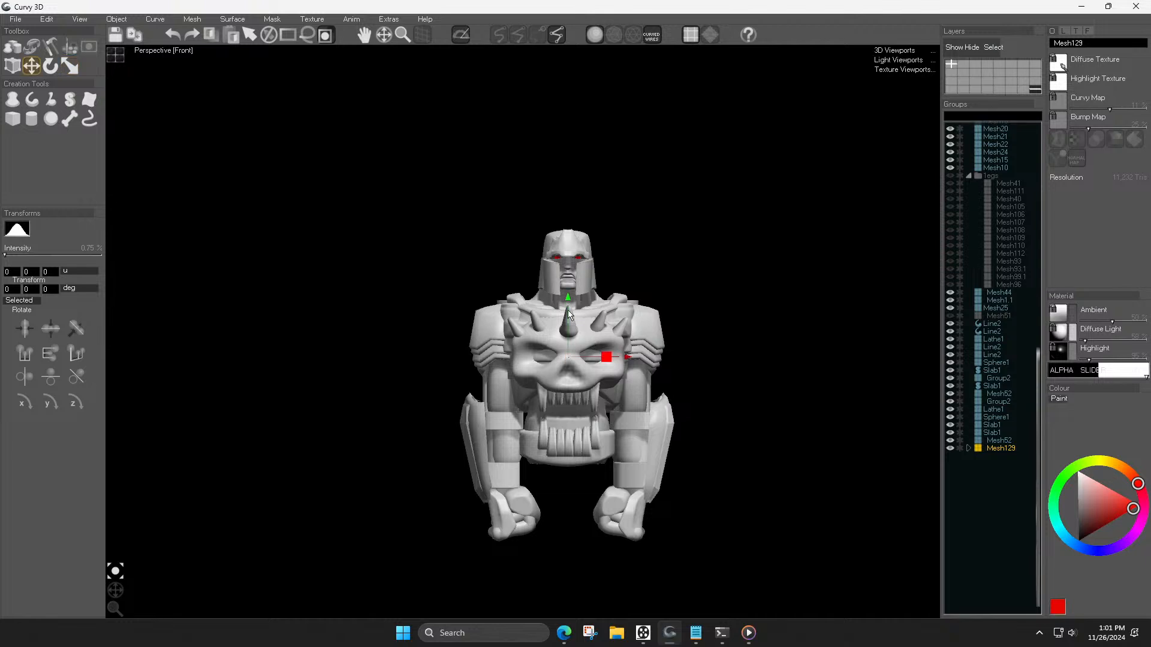
{"action": "left_click", "coordinate": [567, 300]}
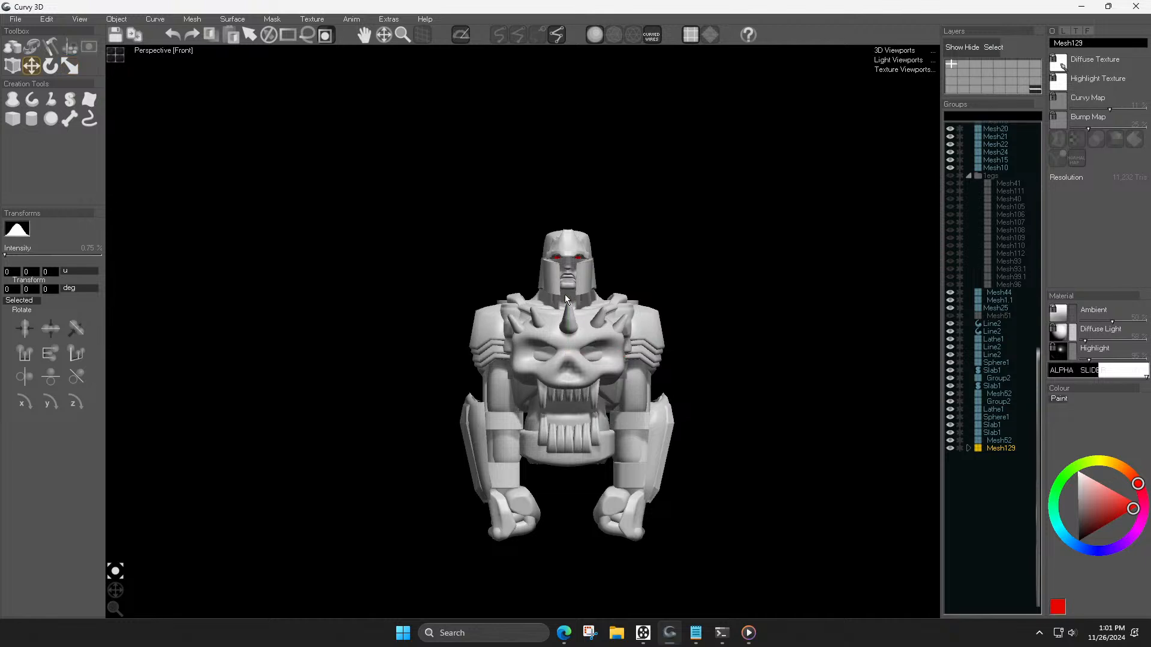
{"action": "left_click", "coordinate": [565, 296]}
{"action": "left_click_drag", "start_coordinate": [119, 598], "coordinate": [117, 592]}
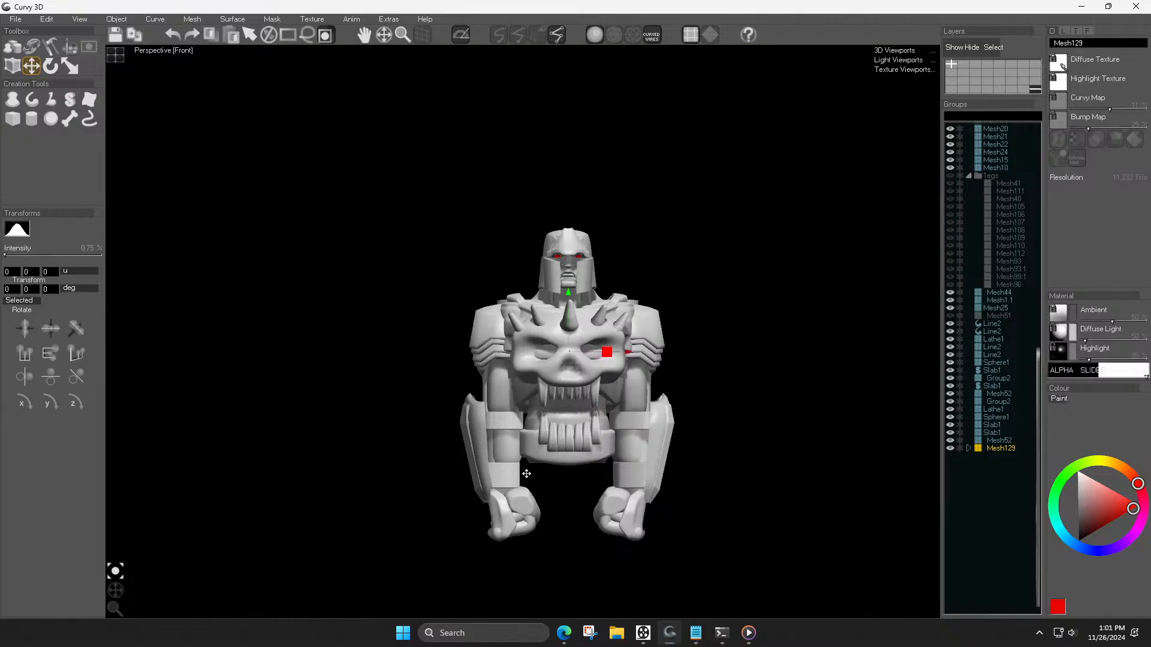
Step: Widen the lower teeth group so it spreads further across the waist band
{"action": "left_click", "coordinate": [552, 441]}
{"action": "left_click", "coordinate": [1011, 449]}
{"action": "left_click", "coordinate": [1005, 456]}
{"action": "left_click", "coordinate": [951, 457]}
{"action": "left_click", "coordinate": [950, 456]}
{"action": "left_click", "coordinate": [989, 465]}
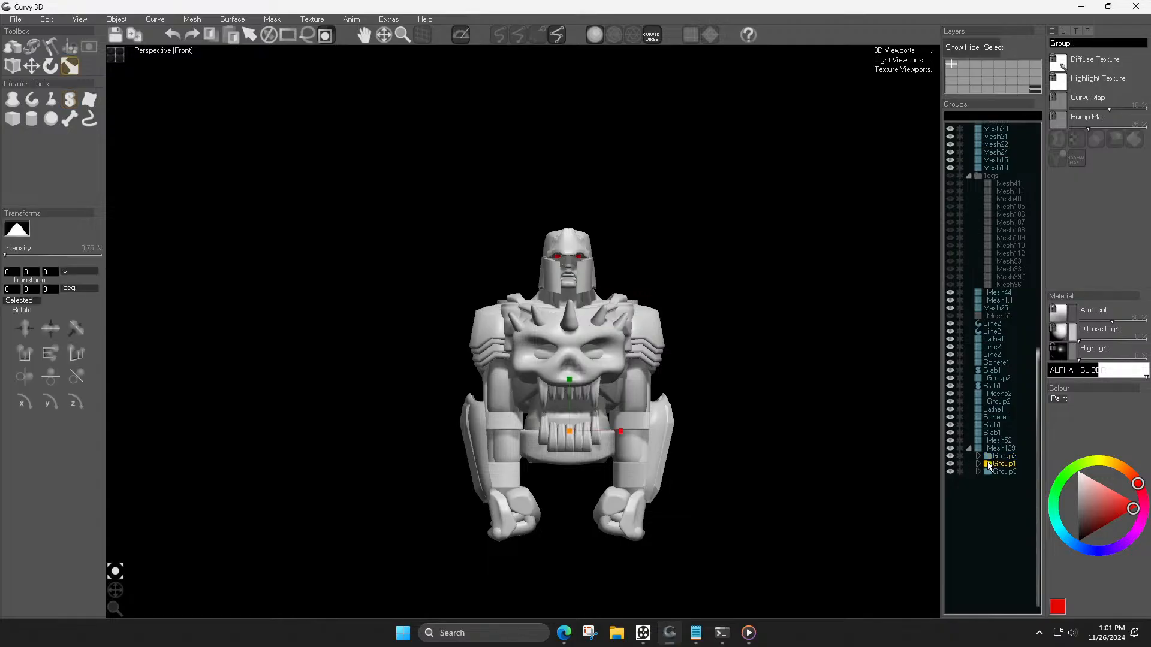
{"action": "left_click_drag", "start_coordinate": [624, 429], "coordinate": [587, 446]}
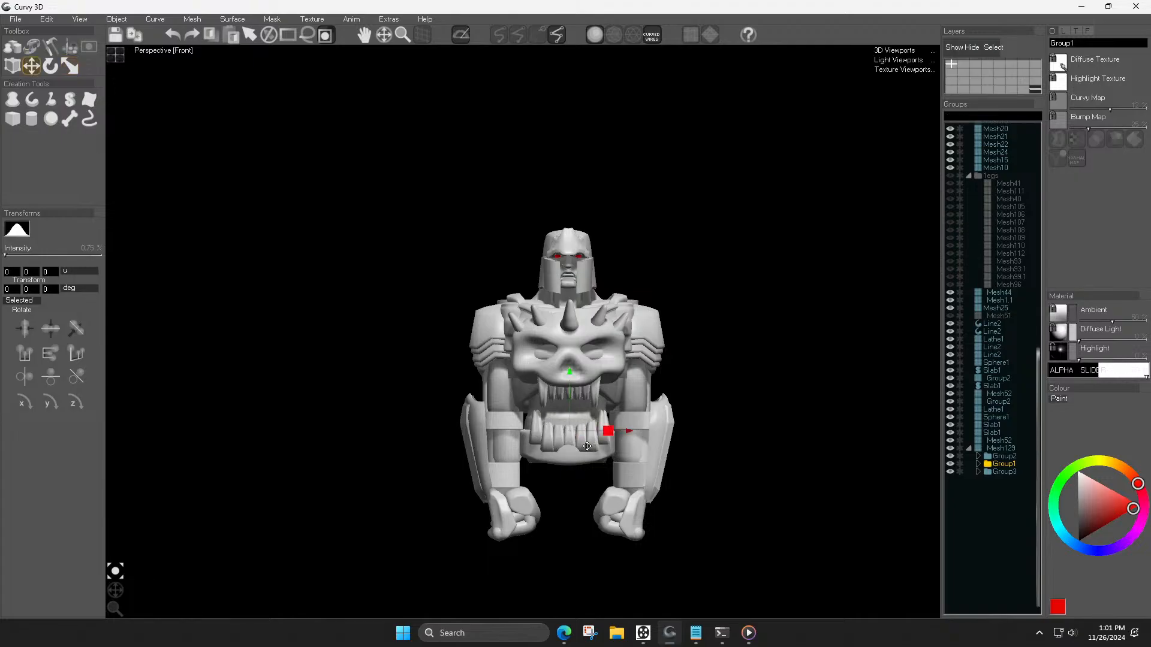
{"action": "left_click", "coordinate": [556, 487]}
Step: Scale the horn group taller above the skull's brow
{"action": "scroll", "coordinate": [557, 487], "scroll_direction": "down", "scroll_amount": 3}
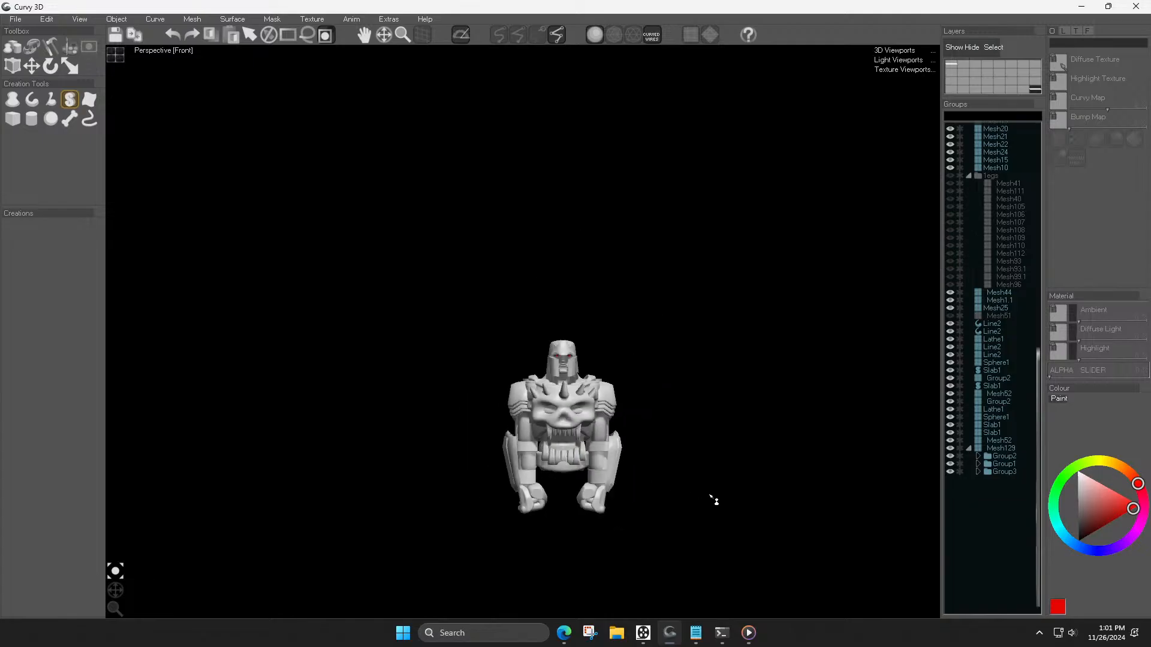
{"action": "scroll", "coordinate": [707, 409], "scroll_direction": "up", "scroll_amount": 3}
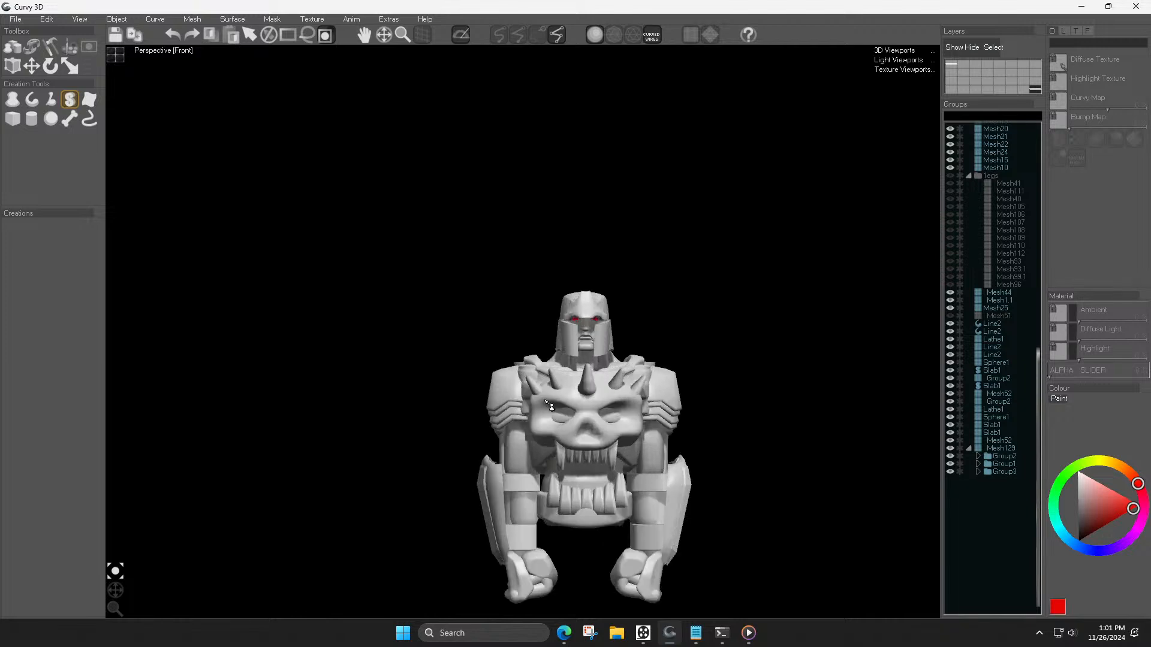
{"action": "left_click", "coordinate": [981, 472]}
{"action": "key", "text": "w"}
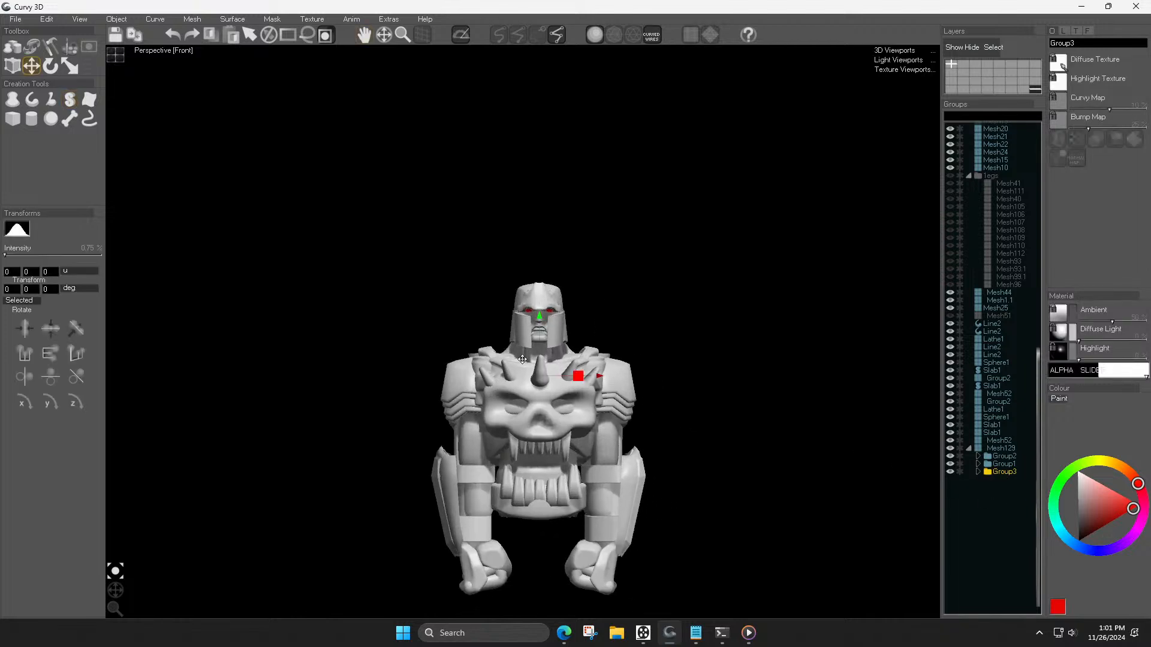
{"action": "key", "text": "r"}
{"action": "left_click_drag", "start_coordinate": [540, 321], "coordinate": [539, 332]}
{"action": "key", "text": "w"}
{"action": "key", "text": "q"}
{"action": "key", "text": "w"}
{"action": "key", "text": "r"}
{"action": "left_click_drag", "start_coordinate": [544, 332], "coordinate": [541, 296]}
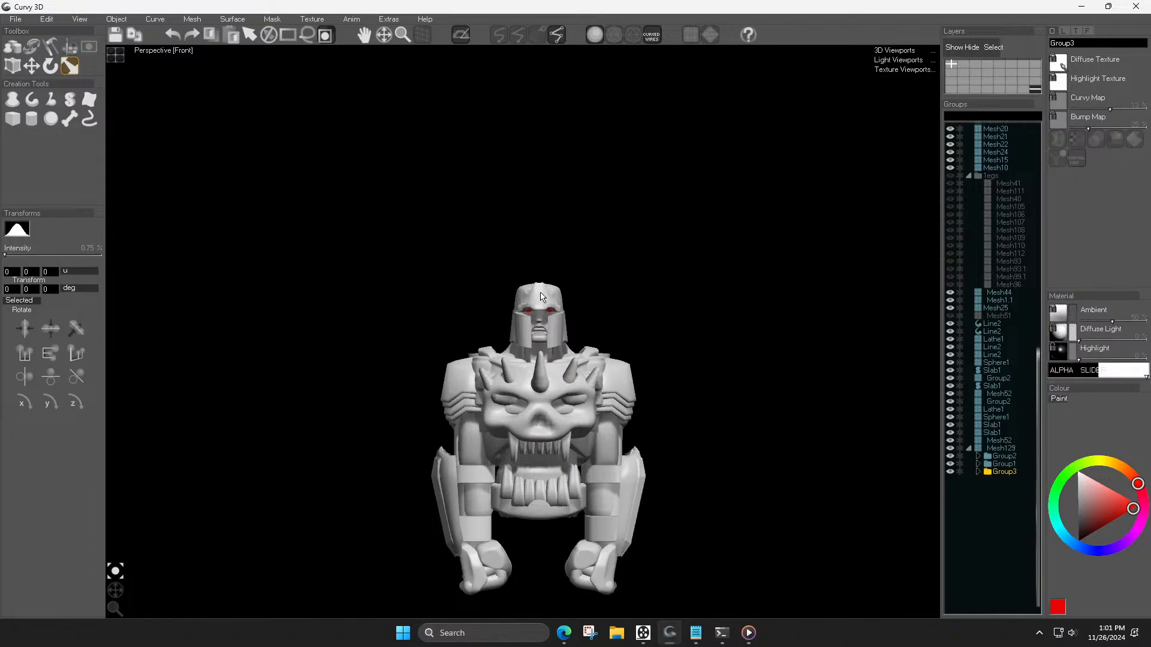
Step: Raise the horn group slightly along the skull's upper edge
{"action": "middle_click_drag", "start_coordinate": [549, 365], "coordinate": [520, 362]}
{"action": "key", "text": "w"}
{"action": "left_click_drag", "start_coordinate": [509, 320], "coordinate": [505, 313]}
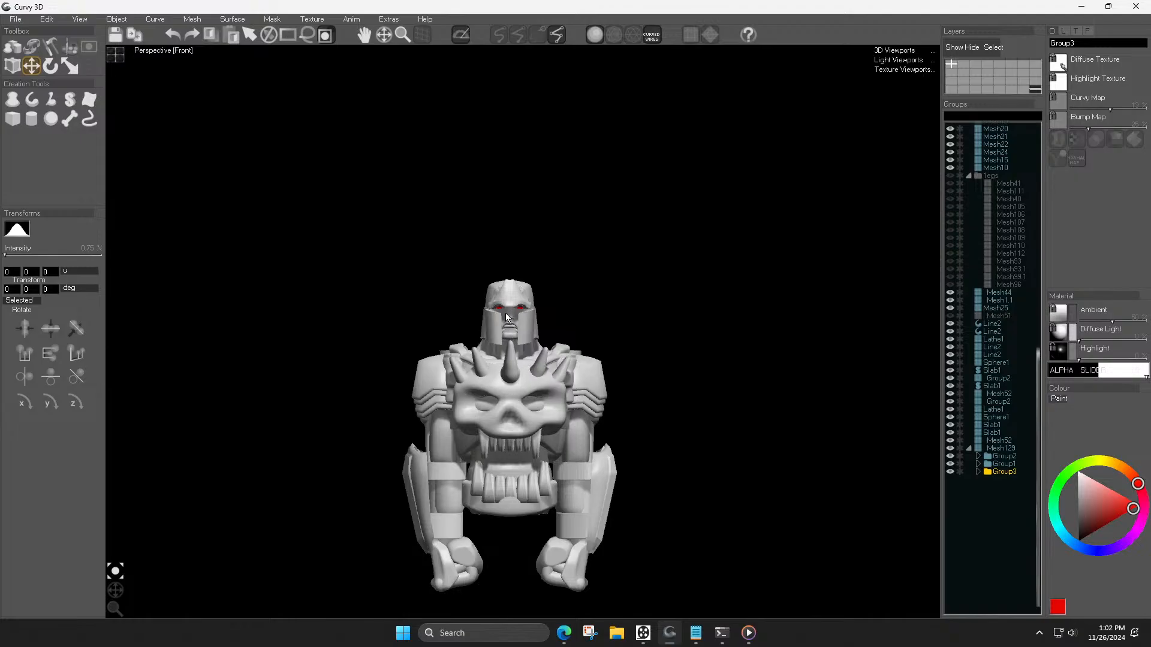
{"action": "left_click", "coordinate": [625, 467]}
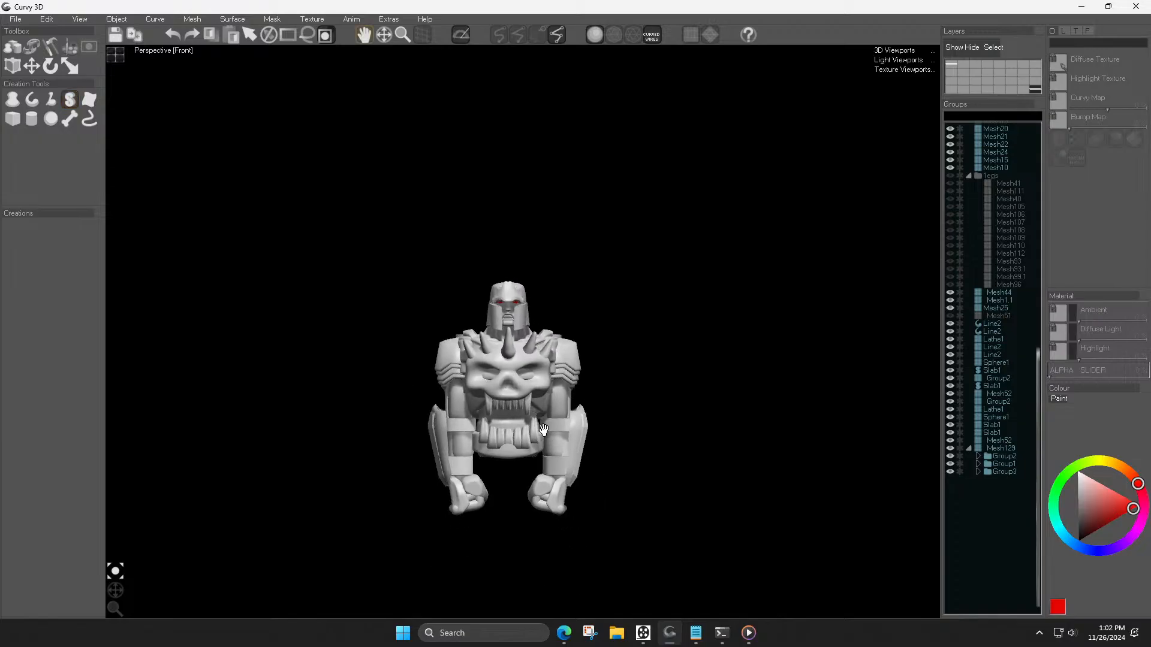
{"action": "middle_click_drag", "start_coordinate": [564, 488], "coordinate": [533, 442]}
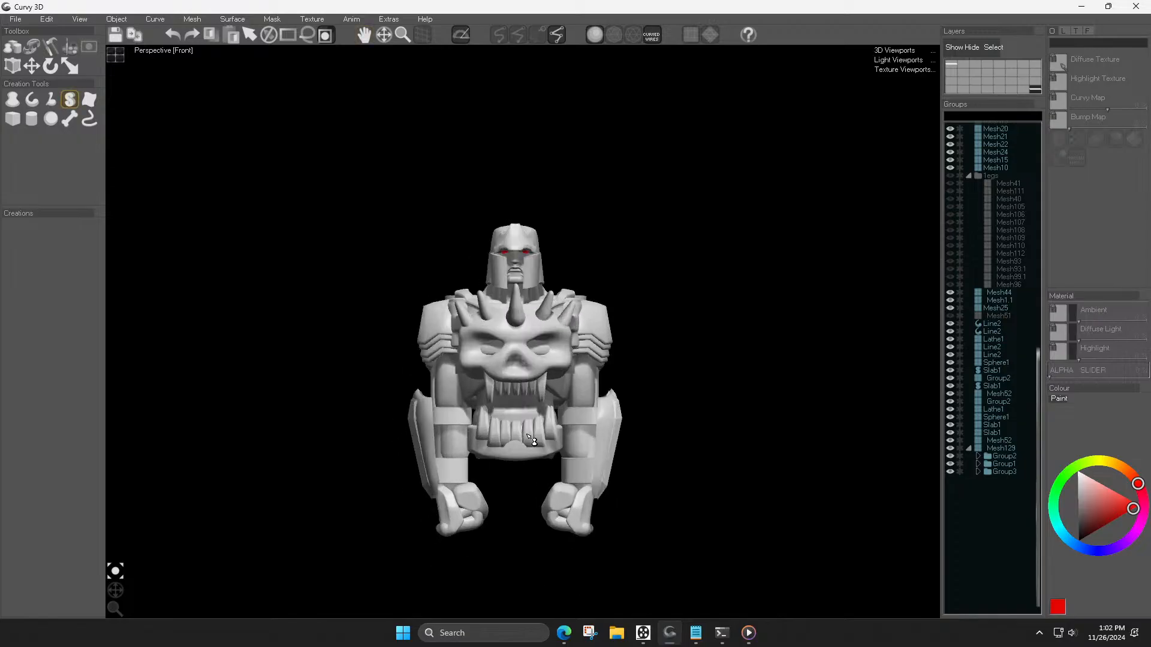
Step: Convert the lower teeth group into a single mesh and select it
{"action": "left_click", "coordinate": [504, 444]}
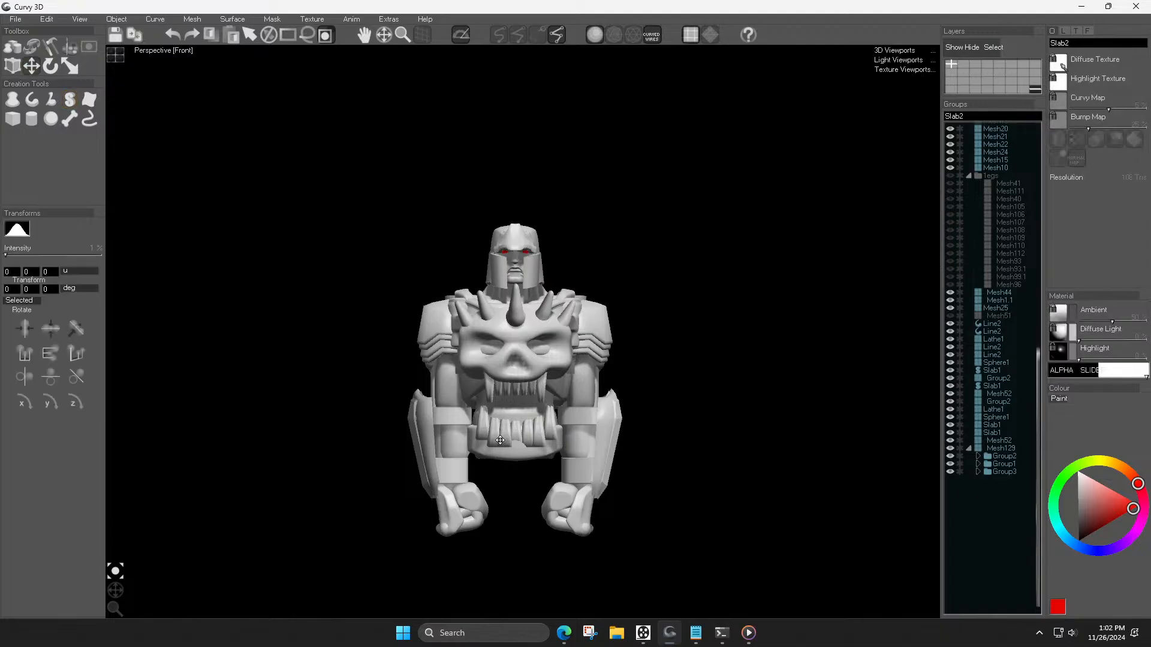
{"action": "key", "text": "w"}
{"action": "left_click", "coordinate": [986, 473]}
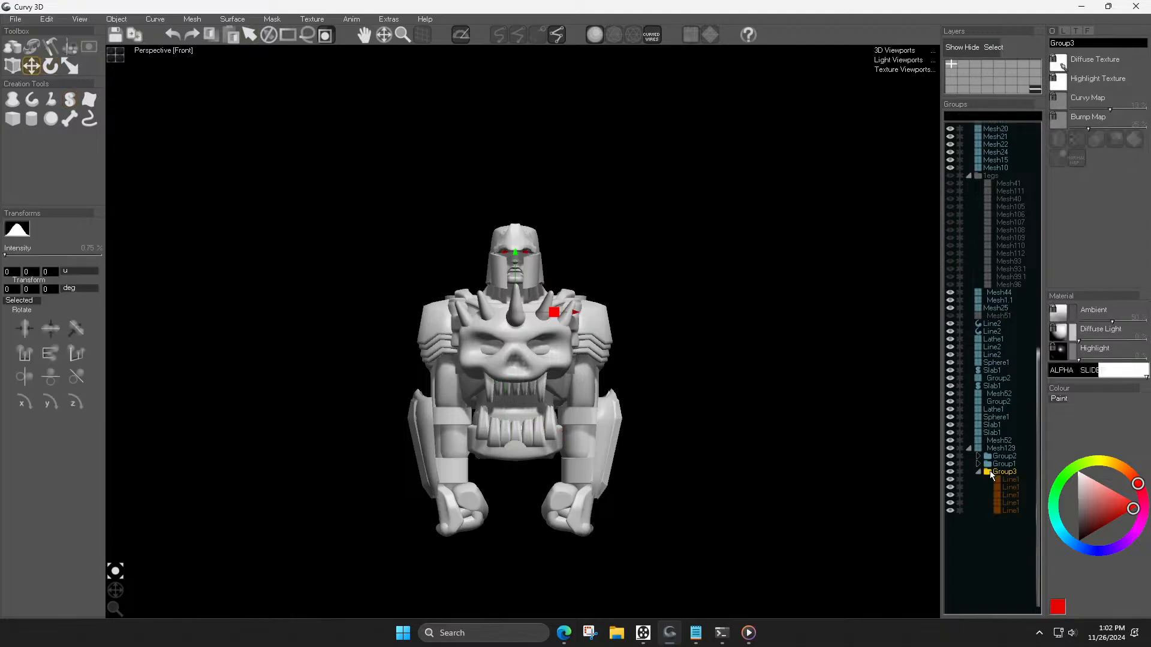
{"action": "left_click", "coordinate": [952, 471]}
{"action": "left_click", "coordinate": [951, 471]}
{"action": "left_click", "coordinate": [995, 464]}
{"action": "key", "text": "ctrl+m"}
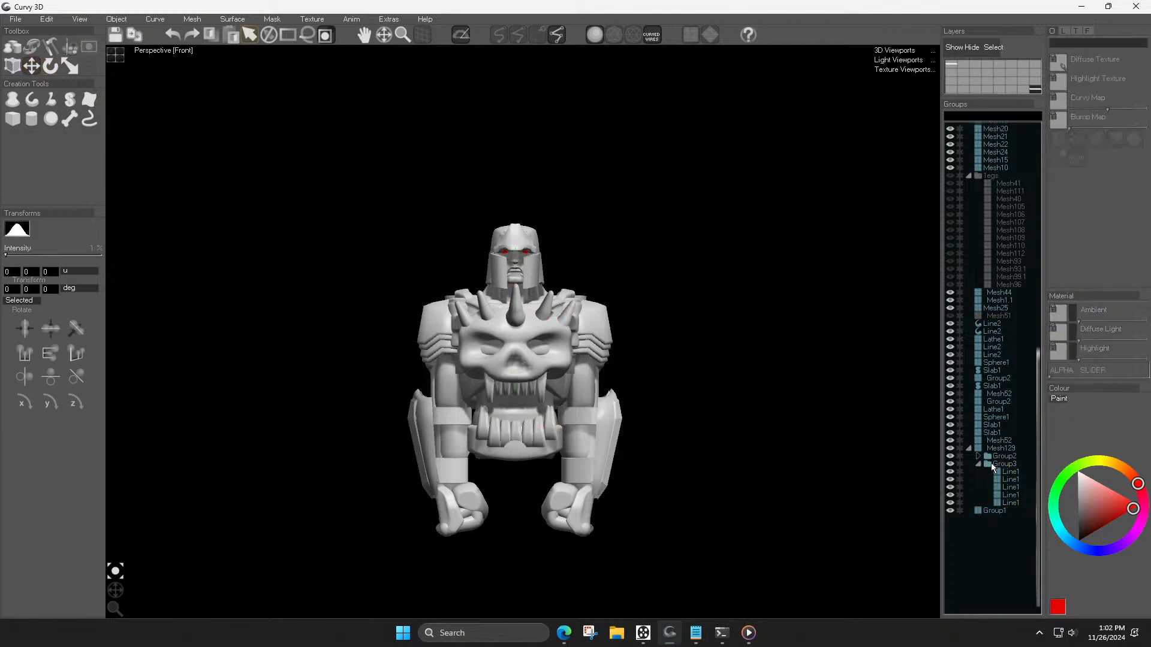
{"action": "left_click", "coordinate": [987, 509]}
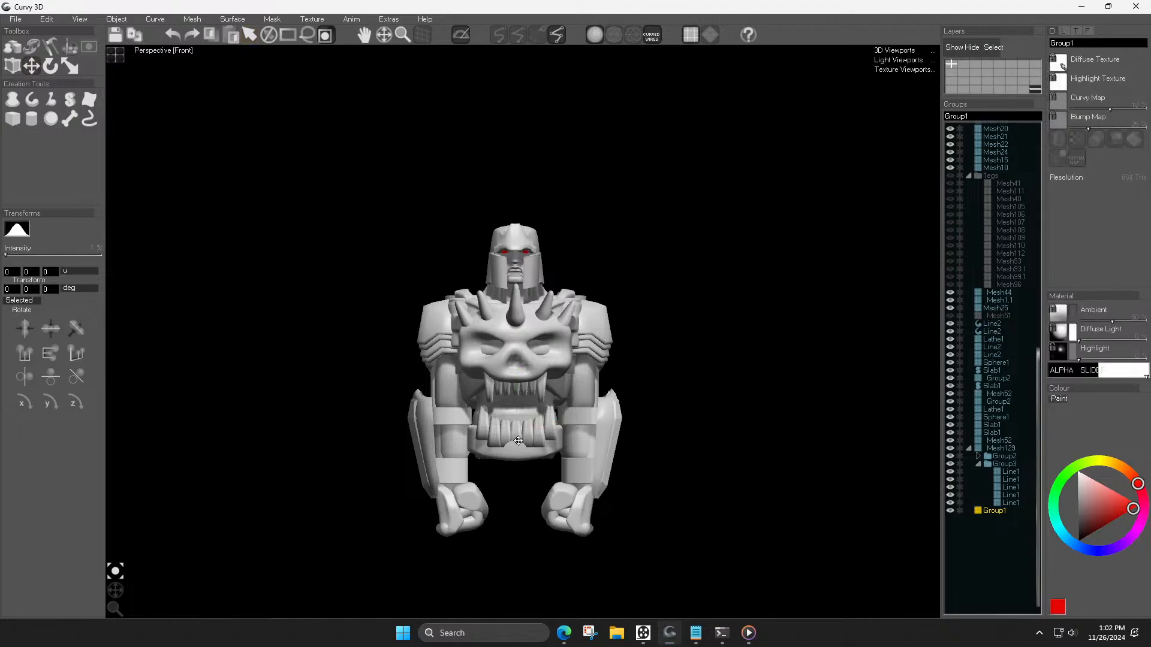
Step: Tilt the lower teeth mesh in side view with a soft falloff so it sits against the front of the waist band
{"action": "key", "text": "Left"}
{"action": "key", "text": "Right"}
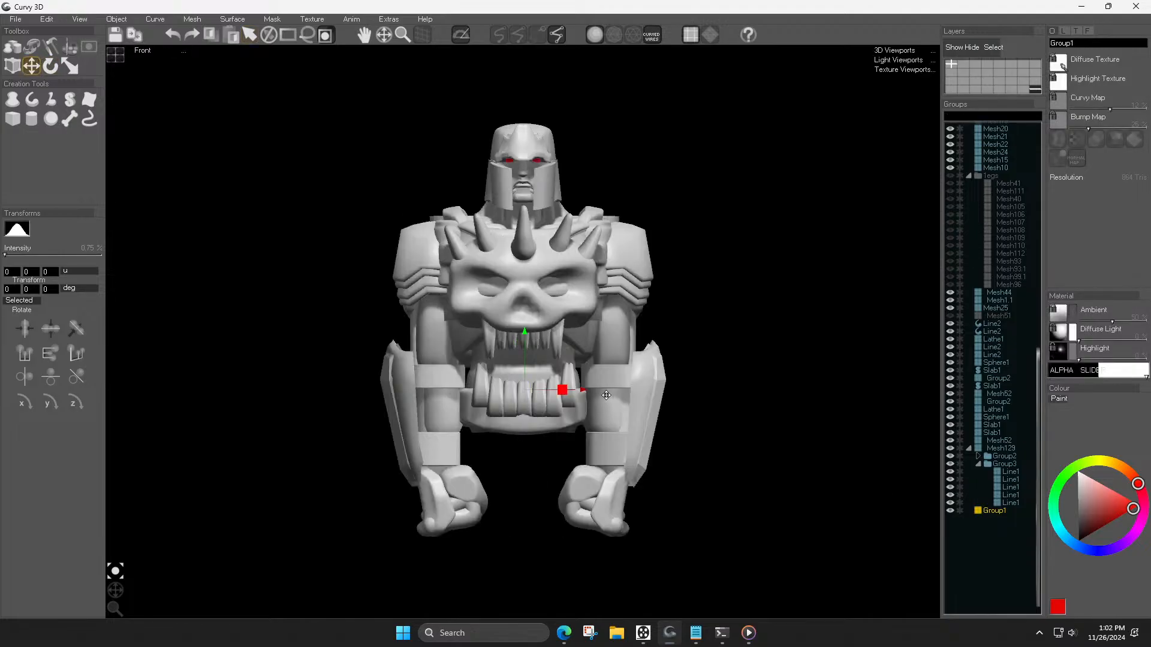
{"action": "key", "text": "ctrl+z"}
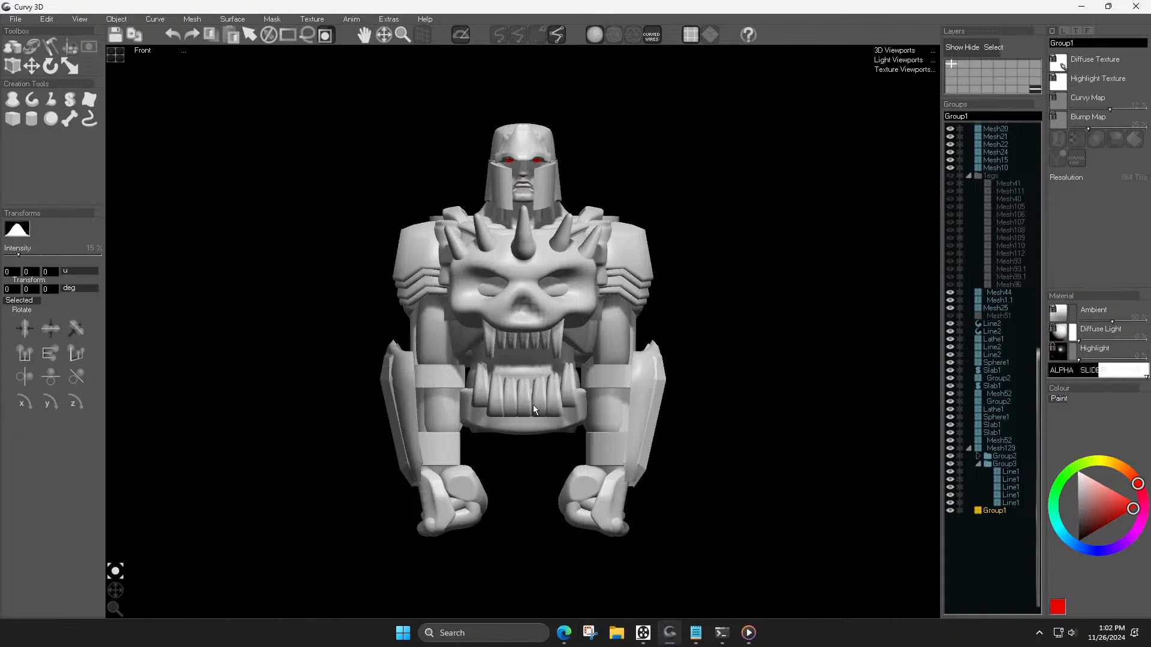
{"action": "key", "text": "w"}
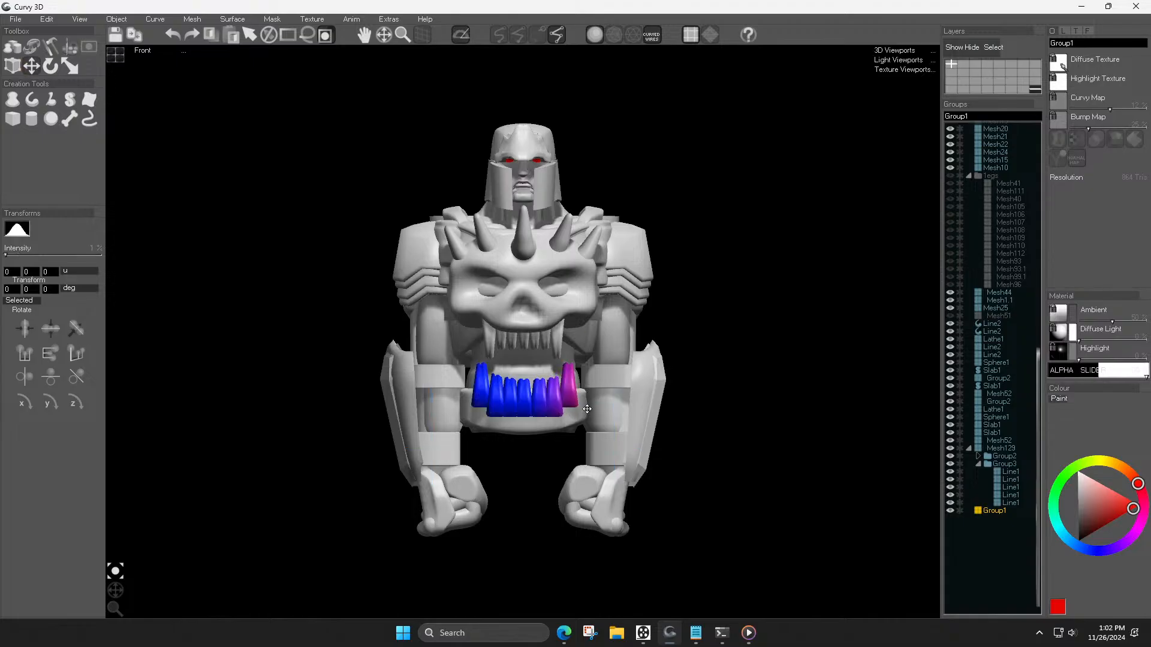
{"action": "key", "text": "w"}
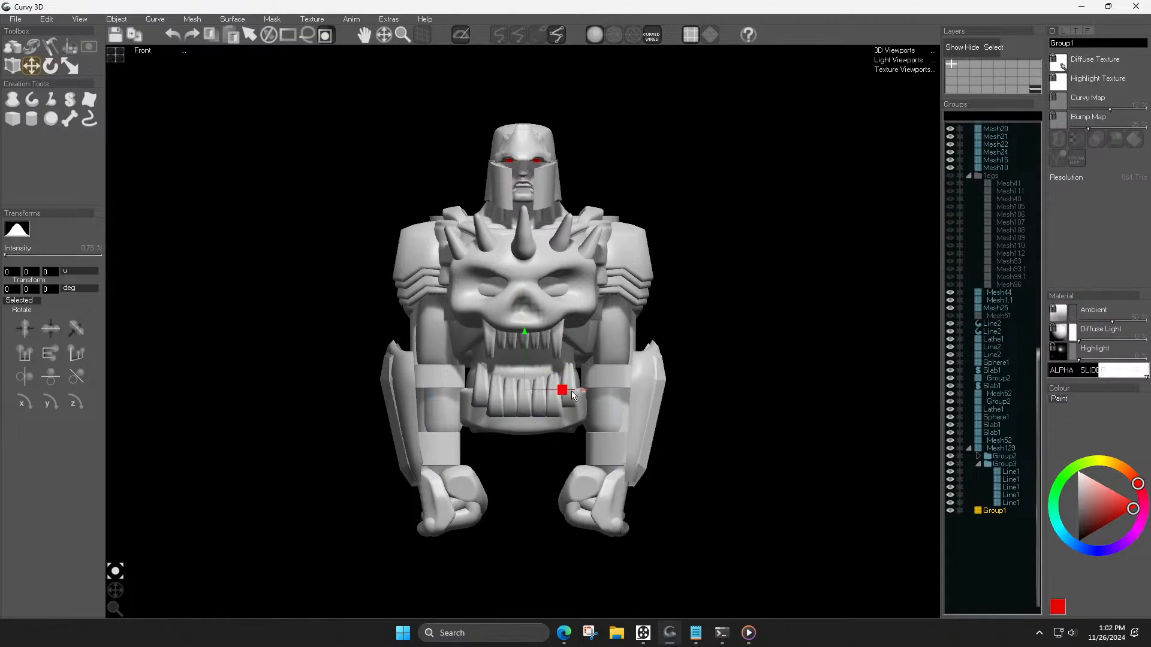
{"action": "middle_click_drag", "start_coordinate": [602, 396], "coordinate": [469, 423]}
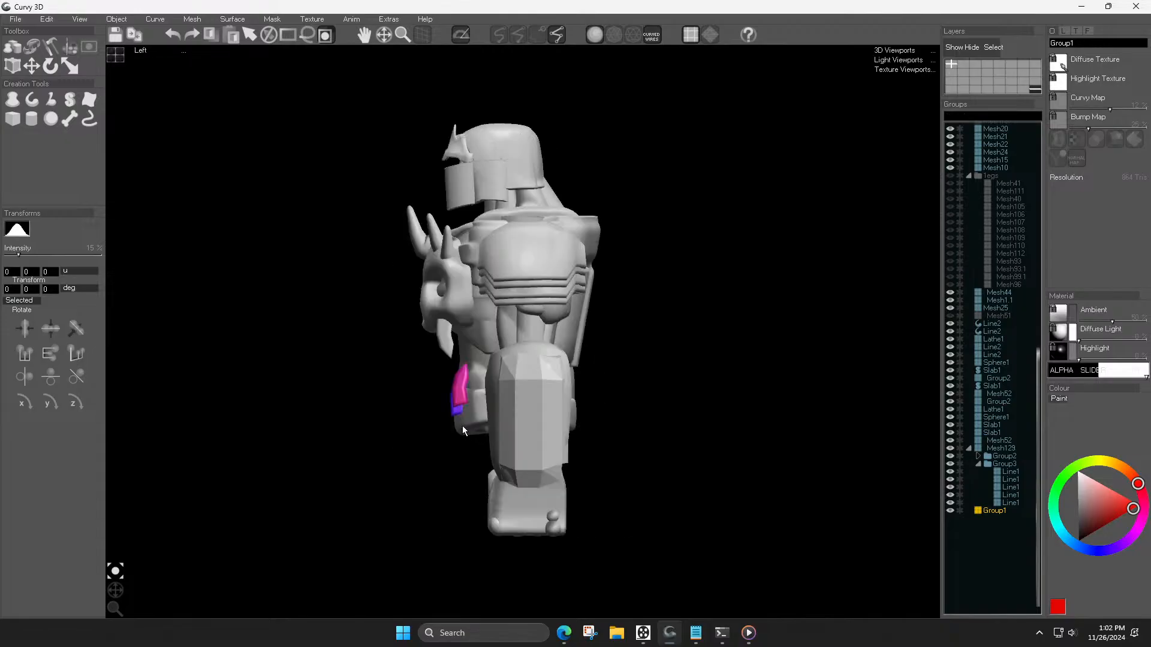
{"action": "scroll", "coordinate": [459, 400], "scroll_direction": "up", "scroll_amount": 3}
{"action": "key", "text": "e"}
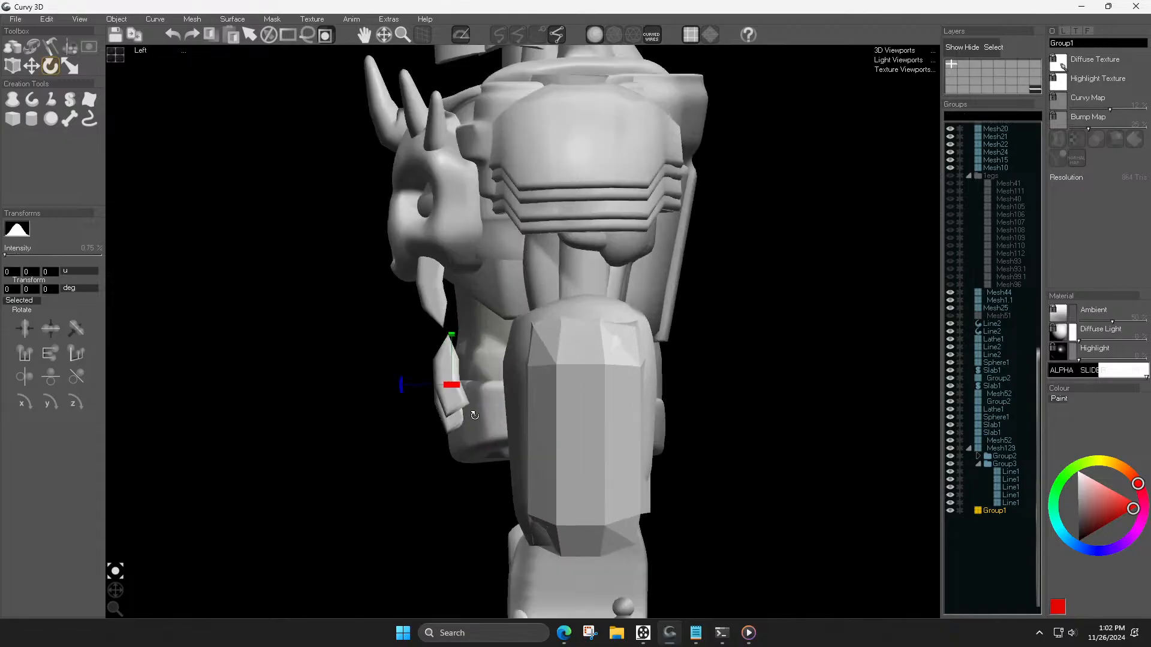
{"action": "left_click_drag", "start_coordinate": [466, 412], "coordinate": [539, 401]}
{"action": "key", "text": "w"}
{"action": "key", "text": "e"}
{"action": "key", "text": "1"}
{"action": "key", "text": "w"}
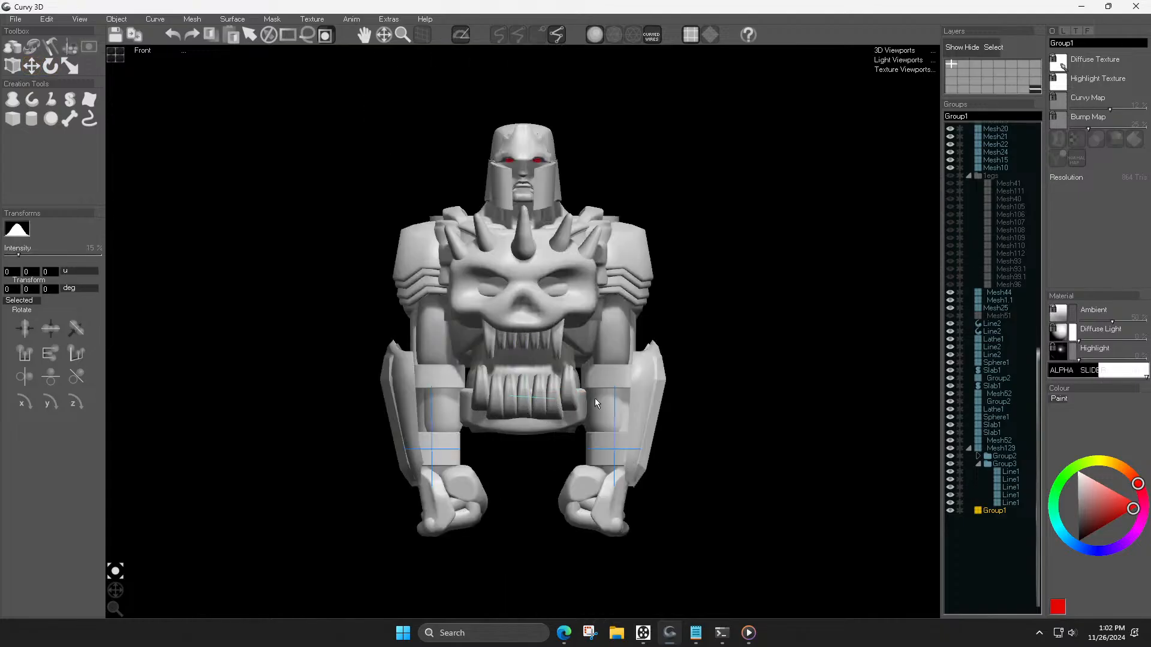
Step: Nudge the individual lower teeth with a soft falloff to even out the row across the waist band
{"action": "left_click", "coordinate": [559, 398]}
{"action": "left_click", "coordinate": [553, 393]}
{"action": "left_click", "coordinate": [538, 400]}
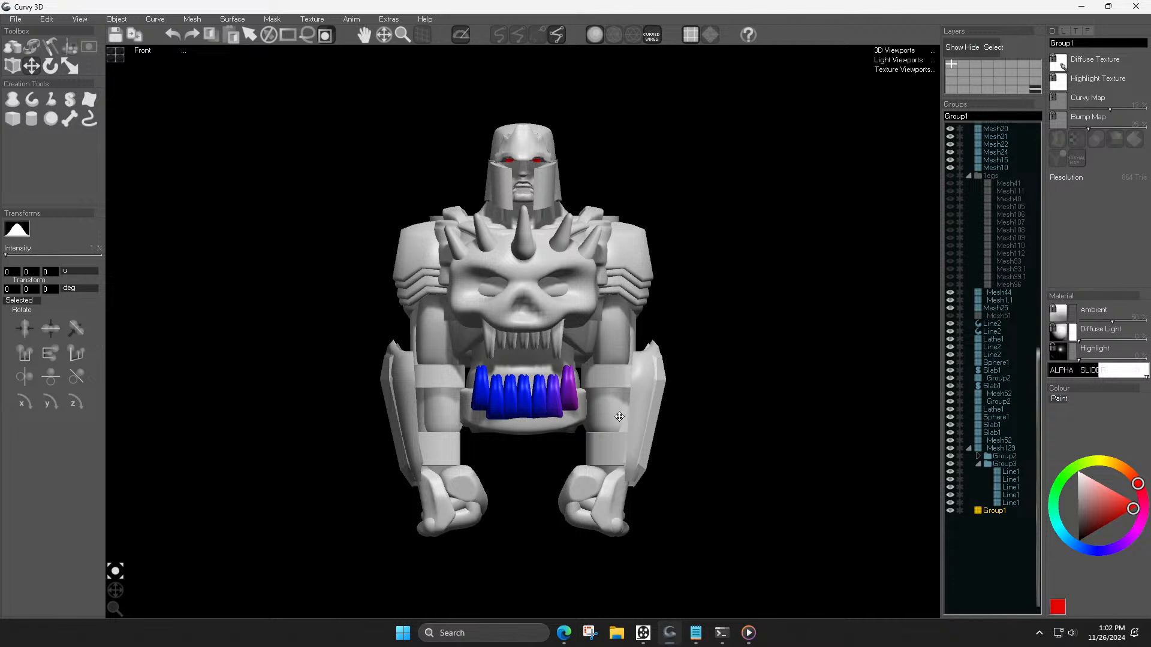
{"action": "left_click", "coordinate": [547, 415]}
{"action": "left_click", "coordinate": [531, 409]}
{"action": "left_click", "coordinate": [533, 405]}
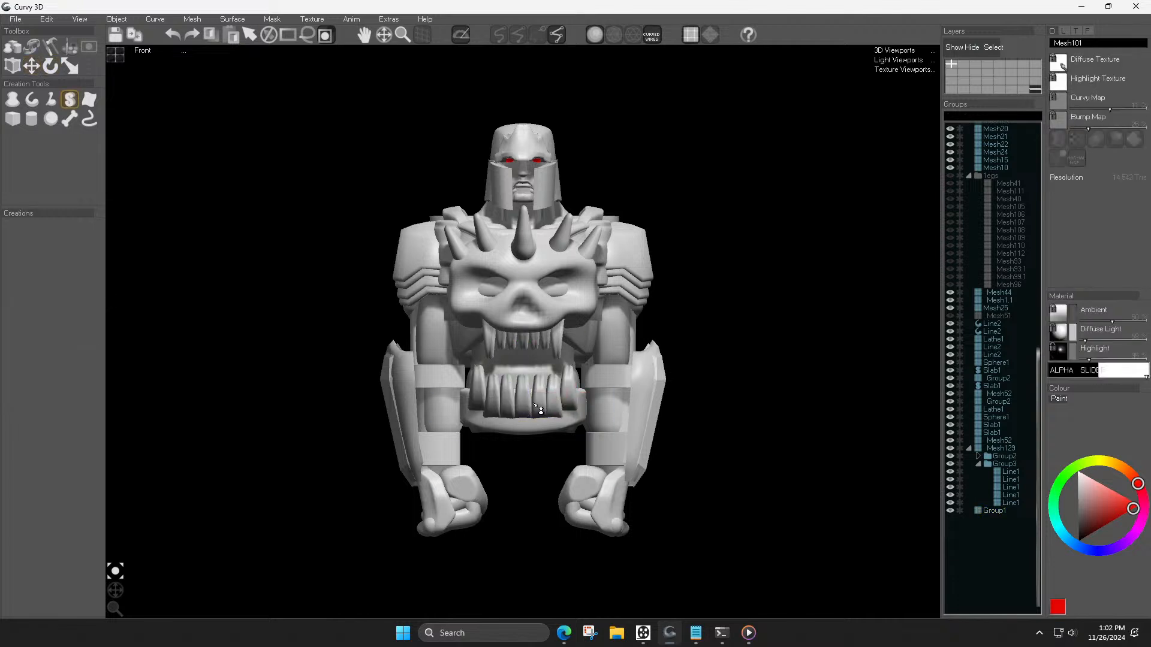
Step: Move the lower teeth mesh down onto the waist band and scale it slightly wider
{"action": "left_click", "coordinate": [540, 408]}
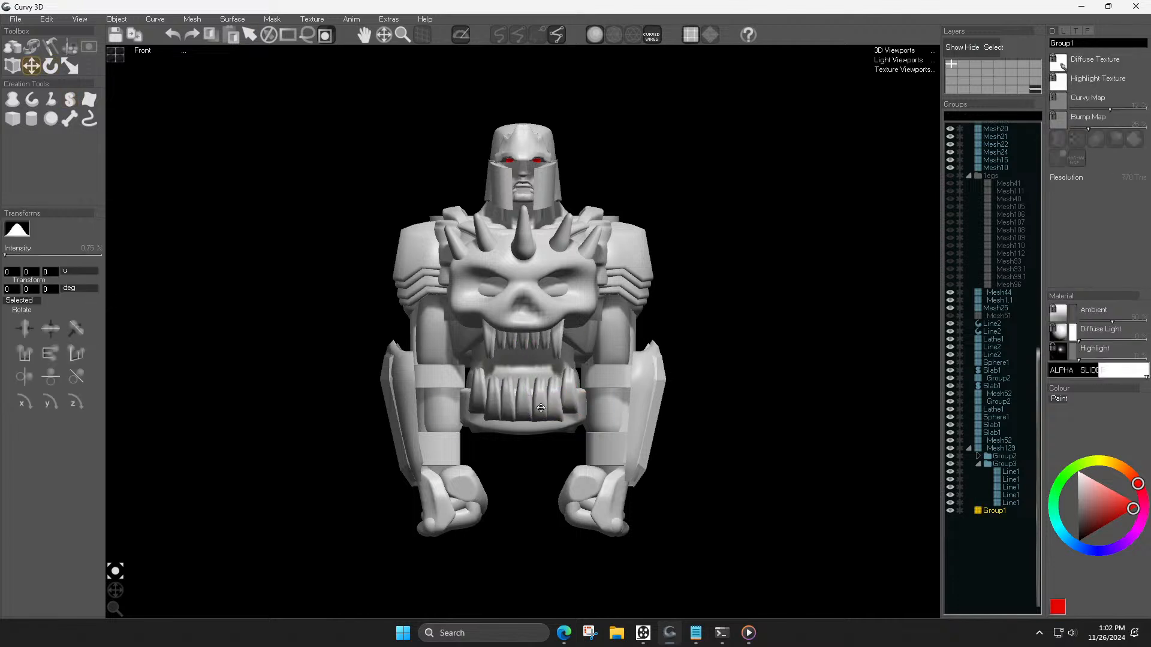
{"action": "left_click_drag", "start_coordinate": [539, 411], "coordinate": [540, 416]}
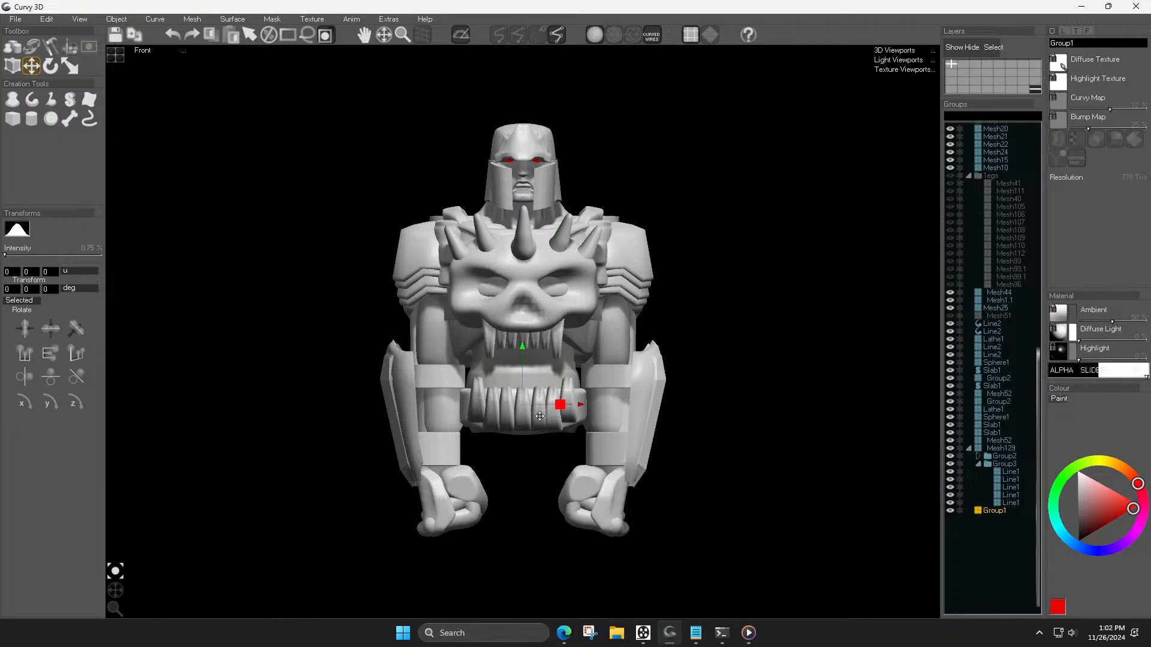
{"action": "key", "text": "s"}
{"action": "left_click_drag", "start_coordinate": [576, 408], "coordinate": [580, 408]}
{"action": "key", "text": "Escape"}
{"action": "scroll", "coordinate": [580, 409], "scroll_direction": "down", "scroll_amount": 3}
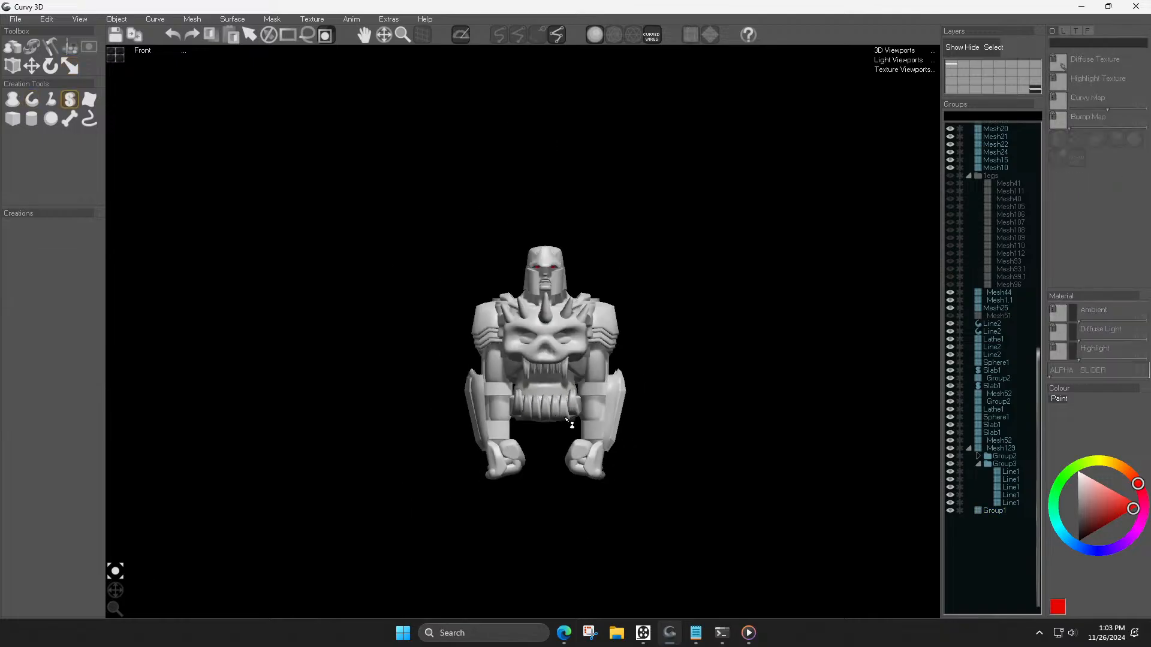
Step: Take the upper teeth group Group2 out of Mesh129, convert it into a single mesh and select that mesh
{"action": "scroll", "coordinate": [581, 438], "scroll_direction": "up", "scroll_amount": 2}
{"action": "left_click", "coordinate": [982, 474]}
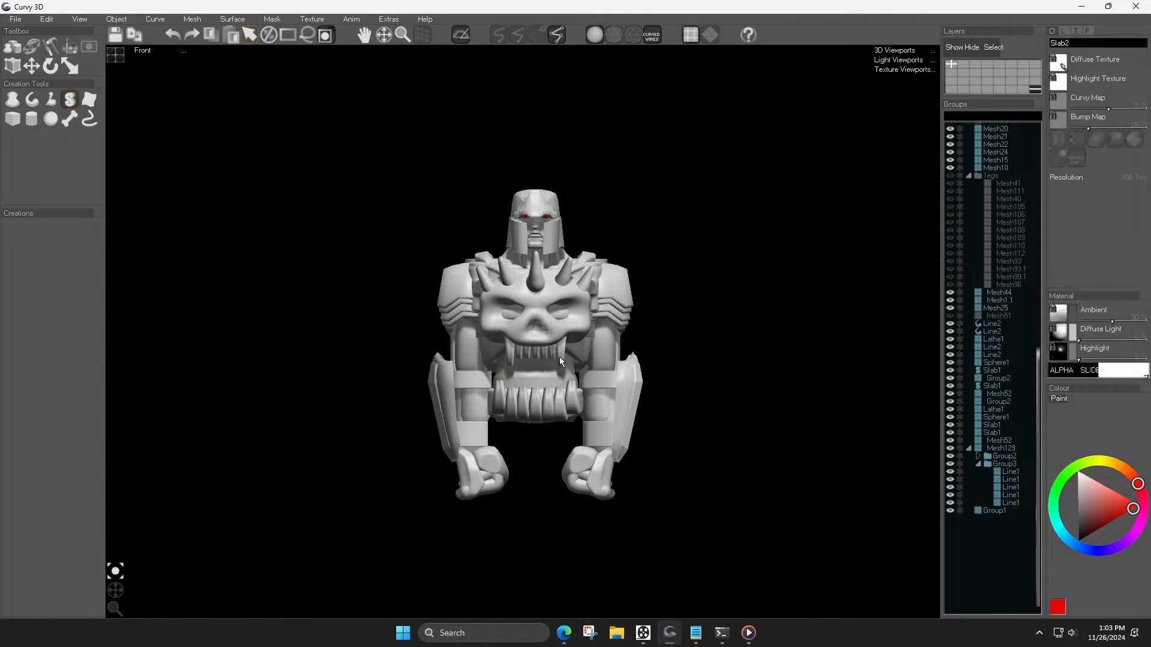
{"action": "double_click", "coordinate": [1002, 464]}
{"action": "left_click", "coordinate": [998, 449]}
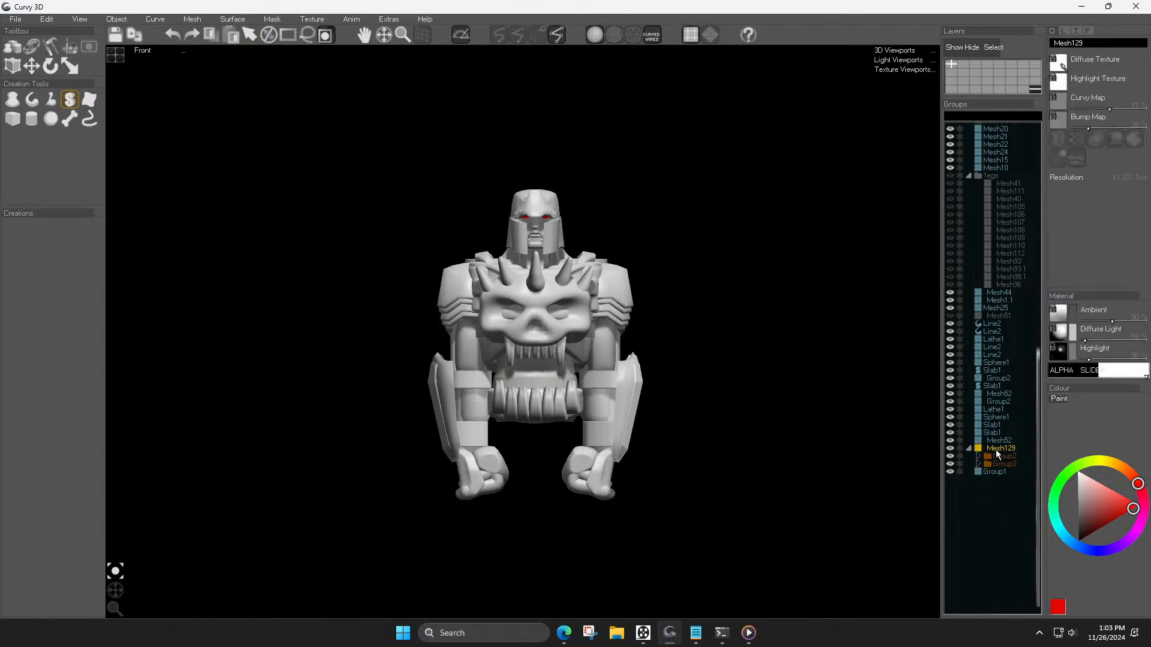
{"action": "left_click_drag", "start_coordinate": [986, 458], "coordinate": [951, 471]}
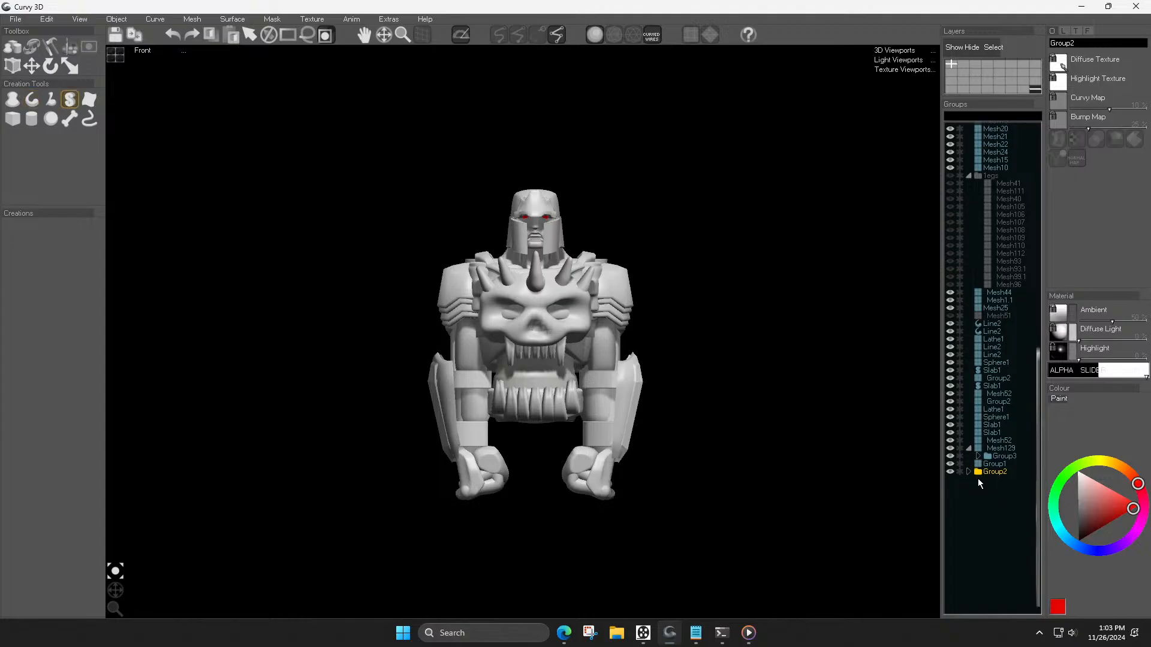
{"action": "key", "text": "ctrl+d"}
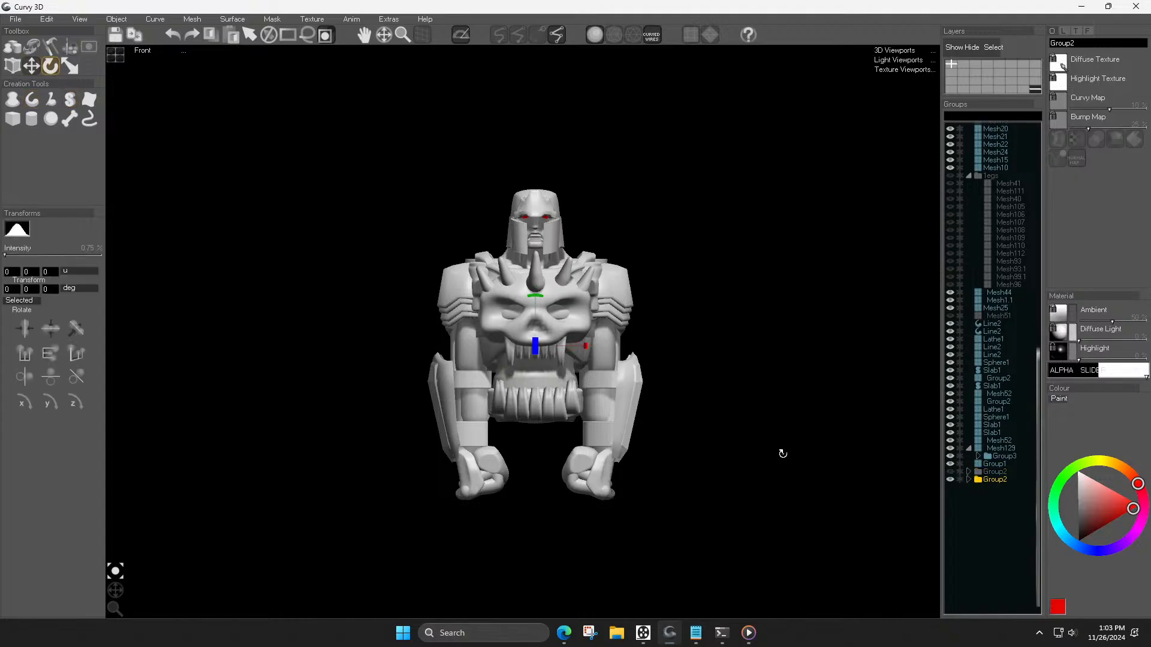
{"action": "left_click", "coordinate": [565, 358]}
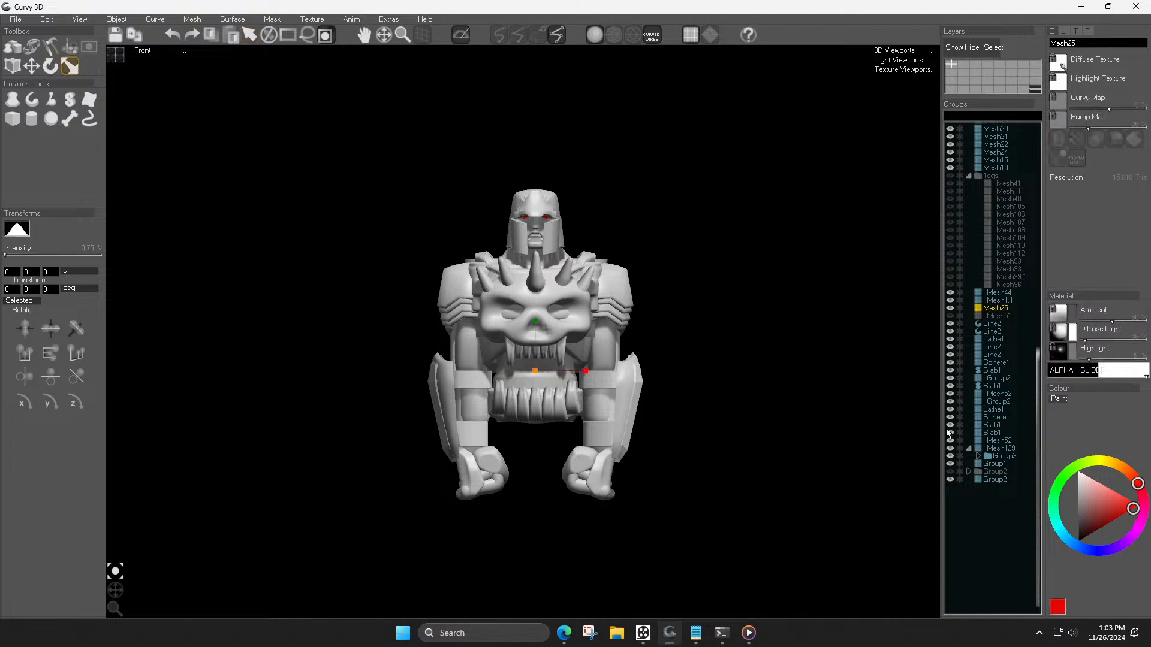
{"action": "left_click", "coordinate": [986, 479]}
Step: Widen the upper teeth mesh and reposition its fangs beneath the skull's jaw
{"action": "mouse_move", "coordinate": [583, 350]}
{"action": "left_mouse_down"}
{"action": "mouse_move", "coordinate": [596, 350]}
{"action": "mouse_move", "coordinate": [568, 352]}
{"action": "mouse_move", "coordinate": [591, 350]}
{"action": "left_mouse_up"}
{"action": "key", "text": "Escape"}
{"action": "key", "text": "w"}
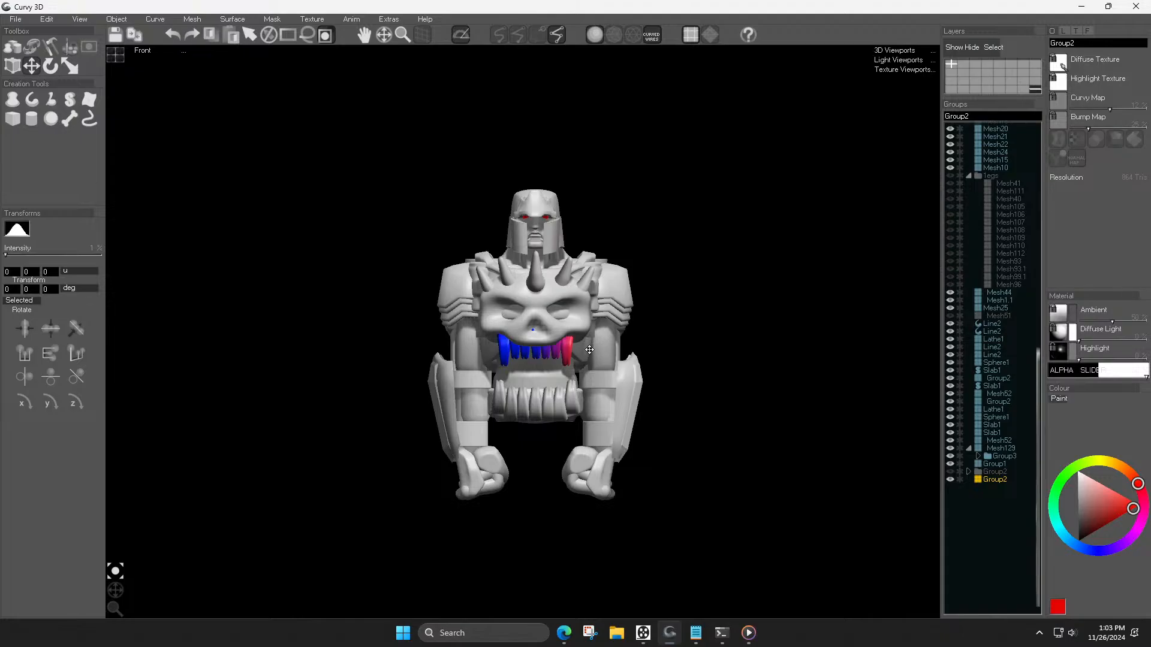
{"action": "key", "text": "Escape"}
{"action": "key", "text": "e"}
{"action": "key", "text": "w"}
{"action": "left_click_drag", "start_coordinate": [568, 383], "coordinate": [562, 353]}
{"action": "key", "text": "r"}
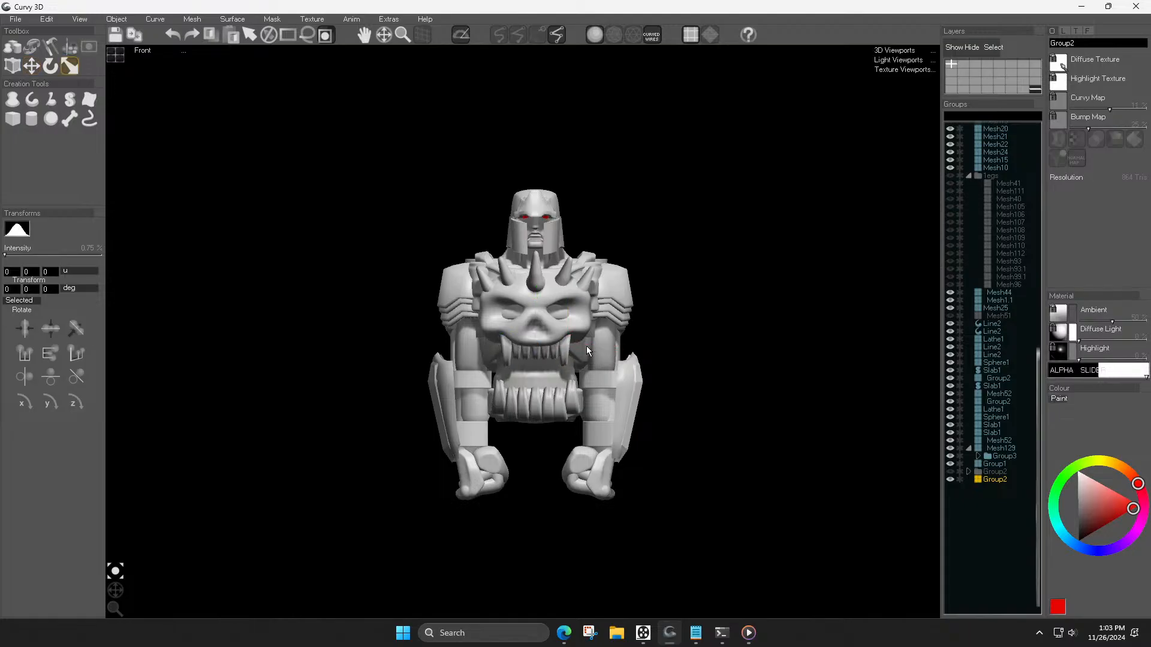
Step: Rotate the upper teeth in side view so the outer fangs follow the skull's jaw
{"action": "key", "text": "w"}
{"action": "key", "text": "3"}
{"action": "key", "text": "e"}
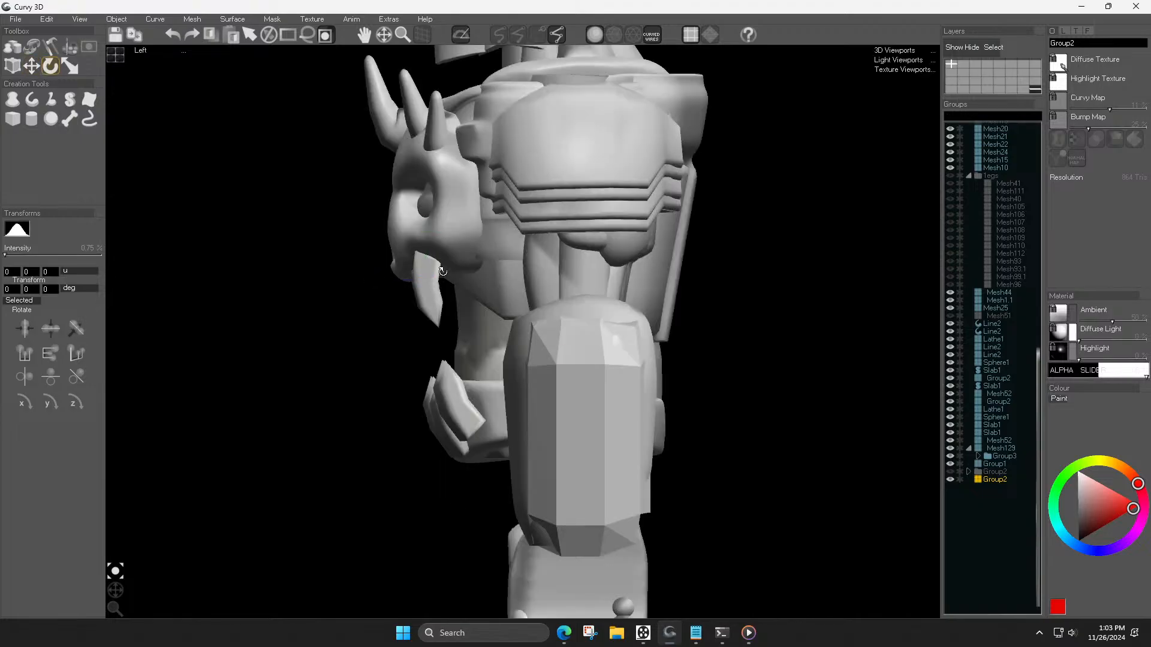
{"action": "key", "text": "1"}
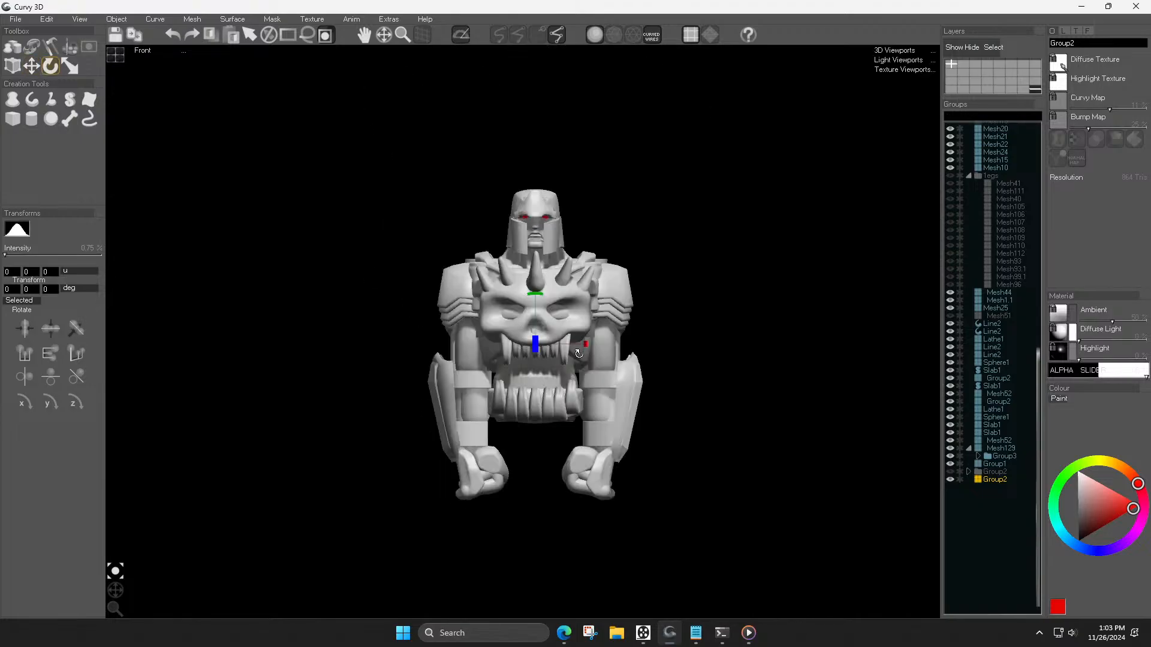
{"action": "key", "text": "Escape"}
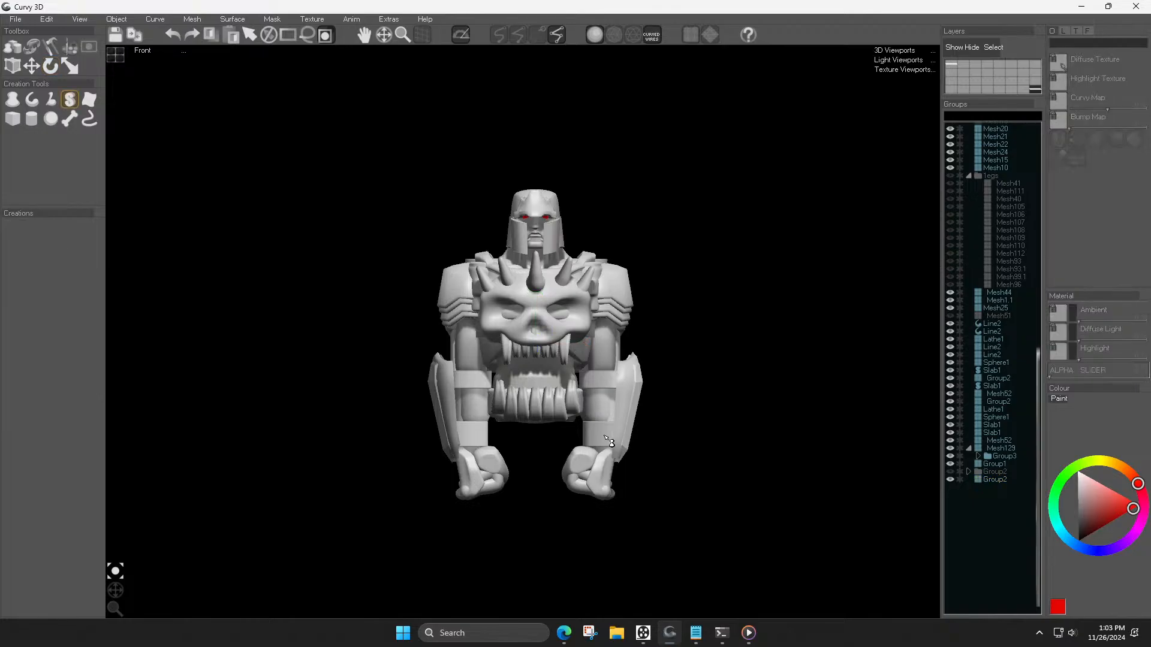
{"action": "scroll", "coordinate": [599, 437], "scroll_direction": "down", "scroll_amount": 3}
{"action": "scroll", "coordinate": [600, 505], "scroll_direction": "up", "scroll_amount": 3}
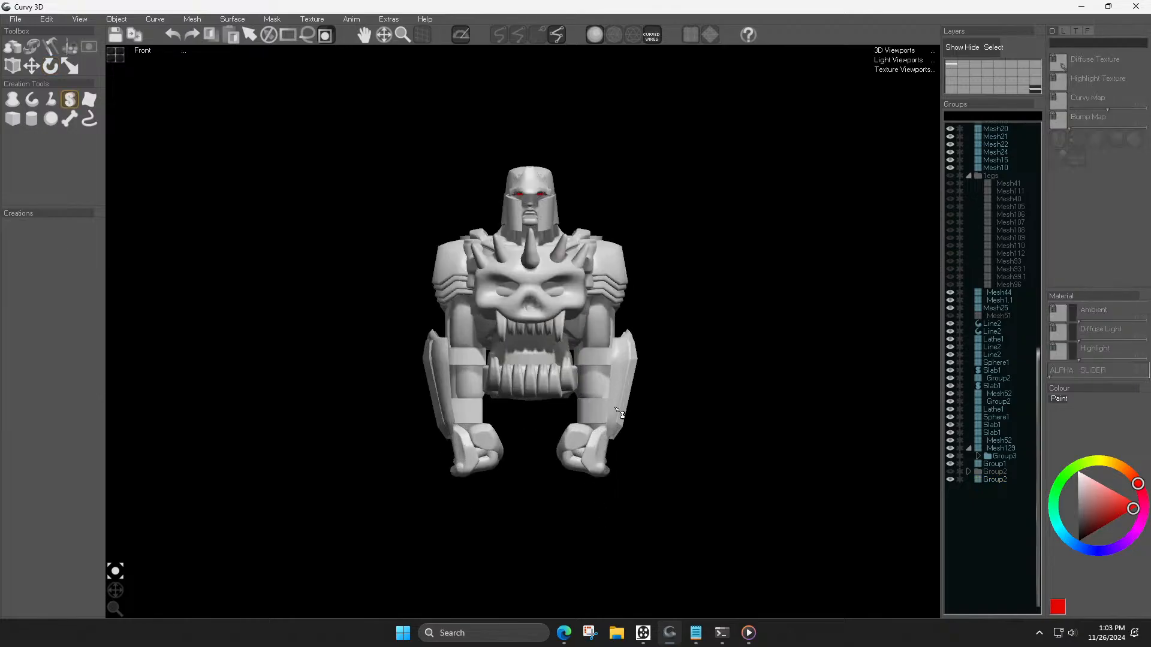
Step: Move and rotate one forearm's armour plate so it flares away from the arm
{"action": "left_click", "coordinate": [622, 414]}
{"action": "left_click_drag", "start_coordinate": [626, 418], "coordinate": [623, 427]}
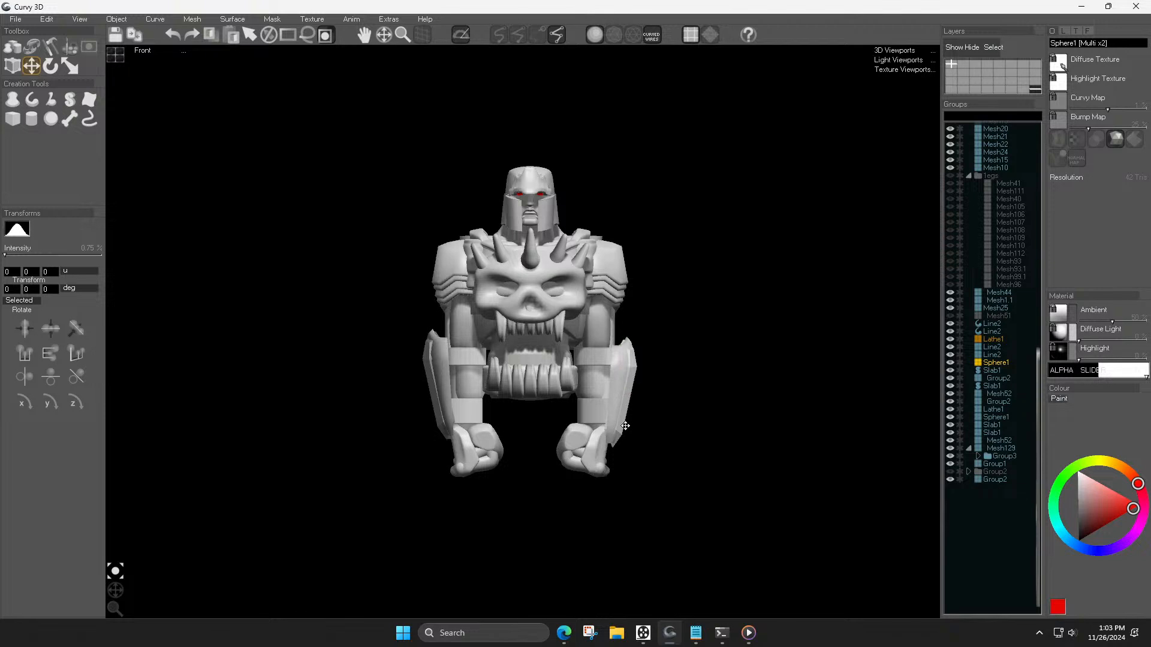
{"action": "key", "text": "r"}
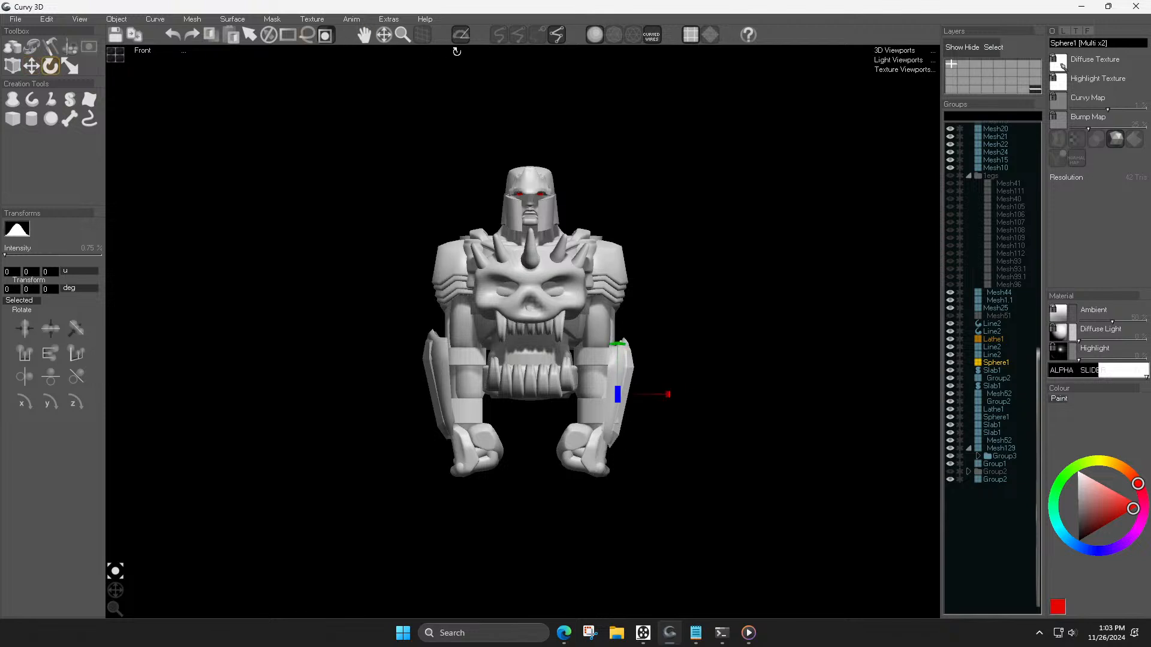
{"action": "scroll", "coordinate": [599, 348], "scroll_direction": "up", "scroll_amount": 3}
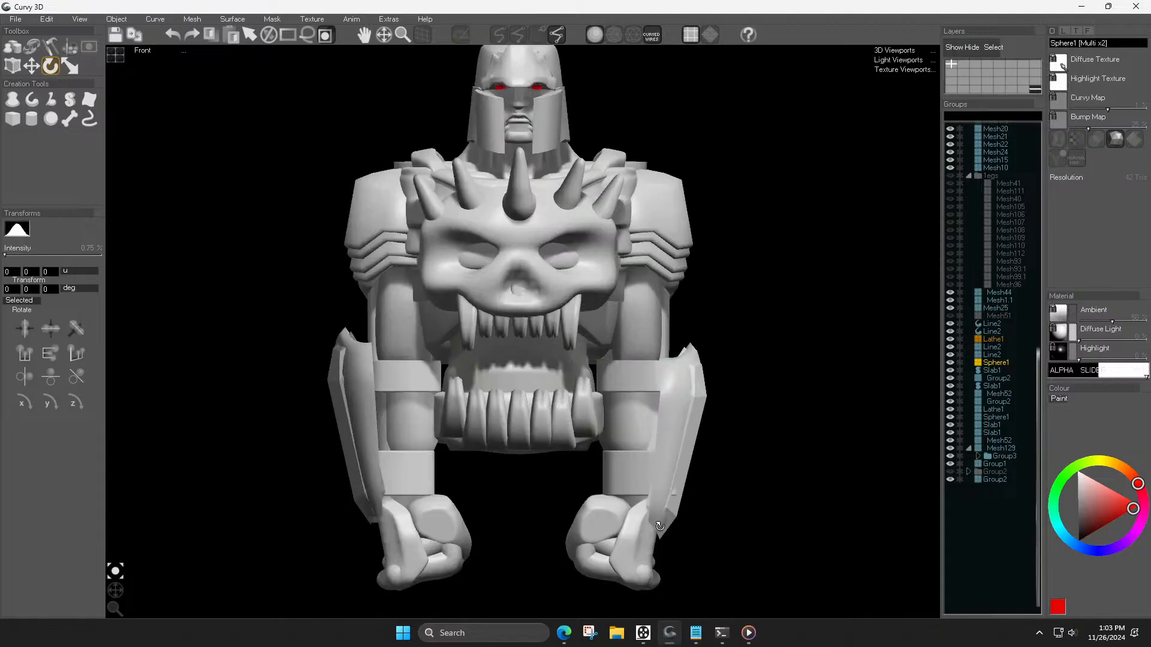
{"action": "key", "text": "m"}
{"action": "mouse_move", "coordinate": [657, 531]}
{"action": "left_mouse_down"}
{"action": "mouse_move", "coordinate": [666, 541]}
{"action": "mouse_move", "coordinate": [666, 527]}
{"action": "left_mouse_up"}
{"action": "key", "text": "r"}
{"action": "key", "text": "m"}
Step: Delete the opposite forearm's armour plate and mirror the flared plate across to replace it
{"action": "left_click", "coordinate": [344, 441]}
{"action": "key", "text": "Delete"}
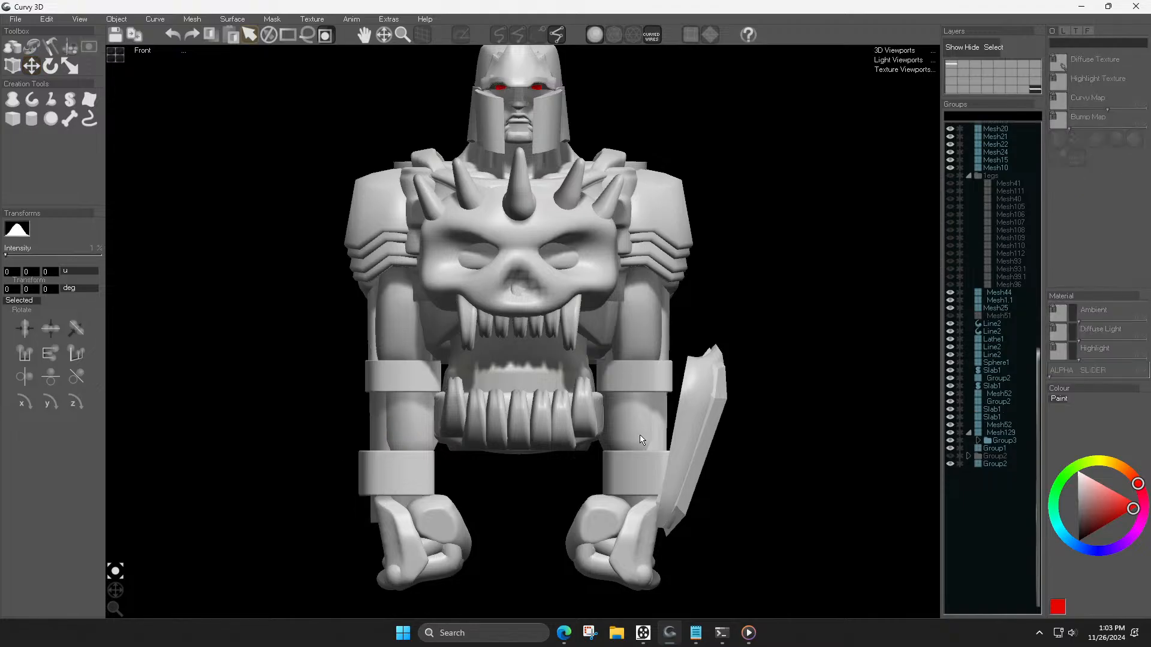
{"action": "left_click", "coordinate": [685, 432]}
{"action": "key", "text": "ctrl+z"}
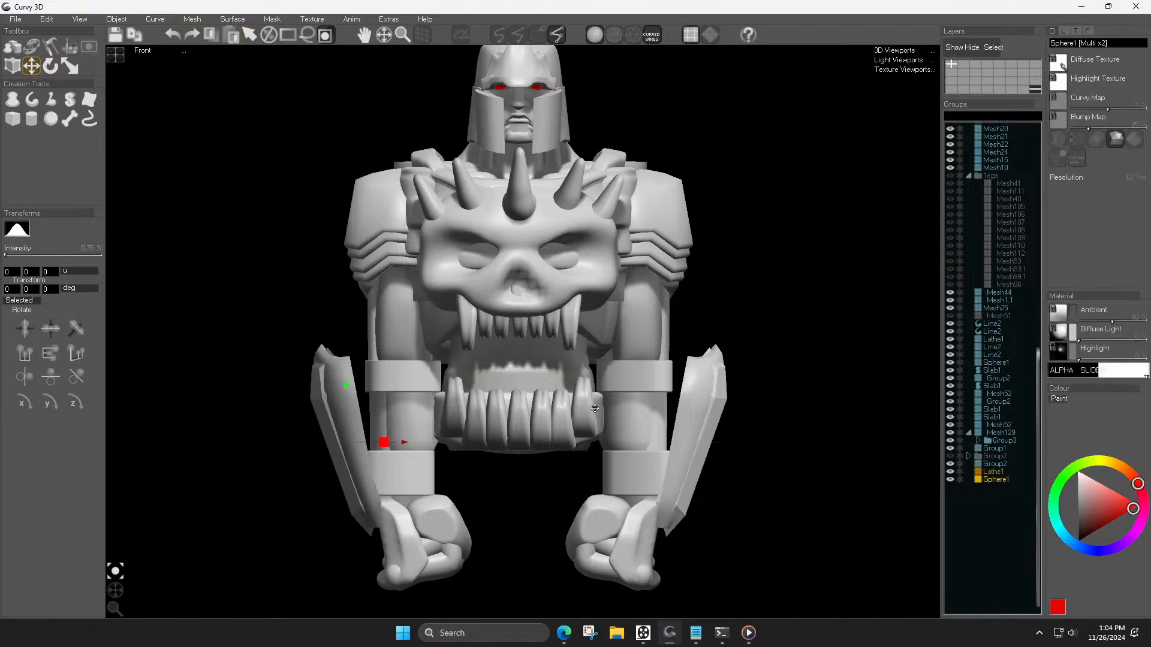
{"action": "scroll", "coordinate": [608, 413], "scroll_direction": "down", "scroll_amount": 4}
{"action": "left_click", "coordinate": [653, 461]}
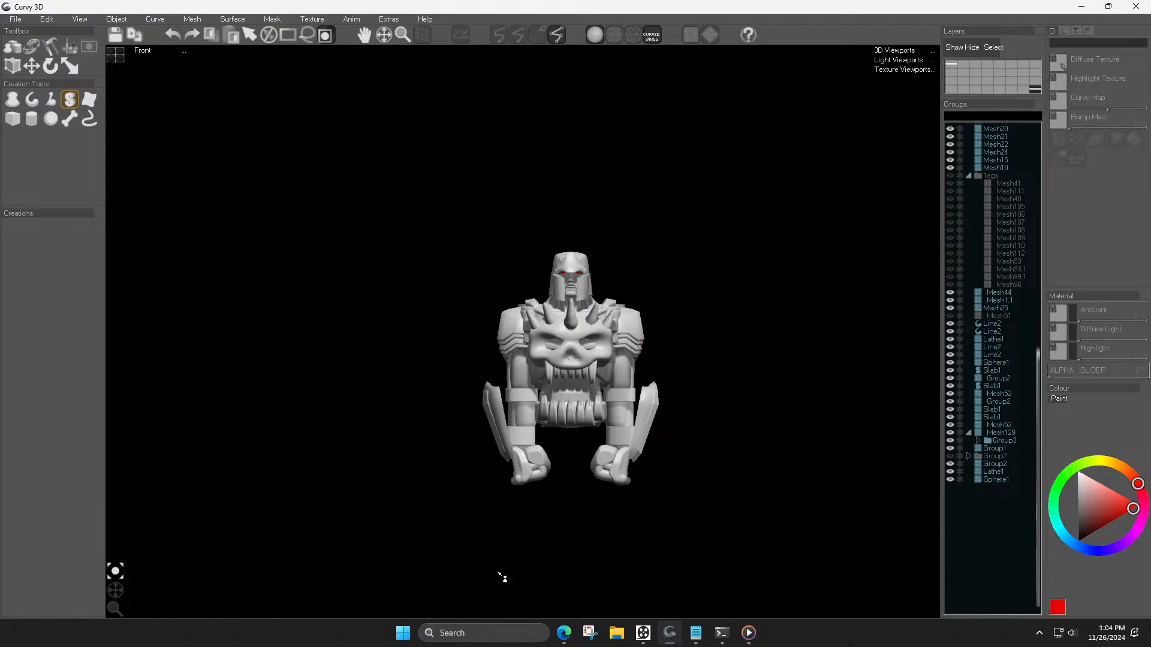
Step: Rotate the original forearm plate more upright and raise it close against the outer forearm
{"action": "scroll", "coordinate": [608, 448], "scroll_direction": "up", "scroll_amount": 4}
{"action": "left_click", "coordinate": [678, 418]}
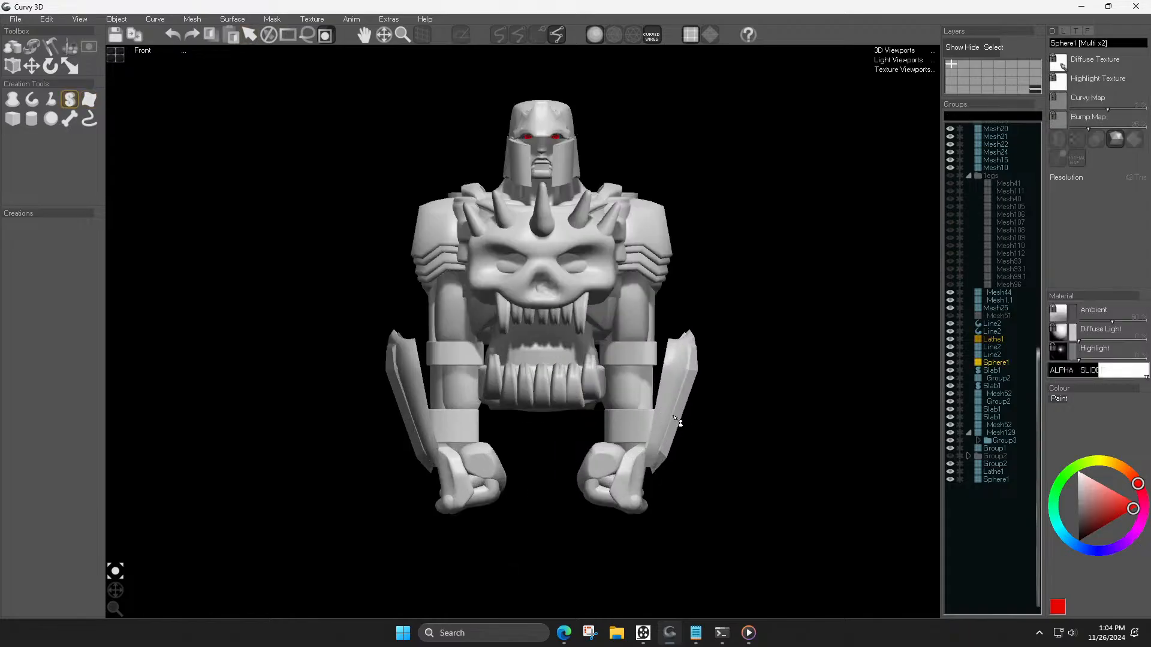
{"action": "key", "text": "r"}
{"action": "mouse_move", "coordinate": [673, 418]}
{"action": "left_mouse_down"}
{"action": "mouse_move", "coordinate": [661, 375]}
{"action": "mouse_move", "coordinate": [666, 423]}
{"action": "mouse_move", "coordinate": [678, 406]}
{"action": "mouse_move", "coordinate": [670, 434]}
{"action": "left_mouse_up"}
{"action": "key", "text": "s"}
{"action": "key", "text": "m"}
{"action": "key", "text": "r"}
{"action": "key", "text": "m"}
{"action": "key", "text": "r"}
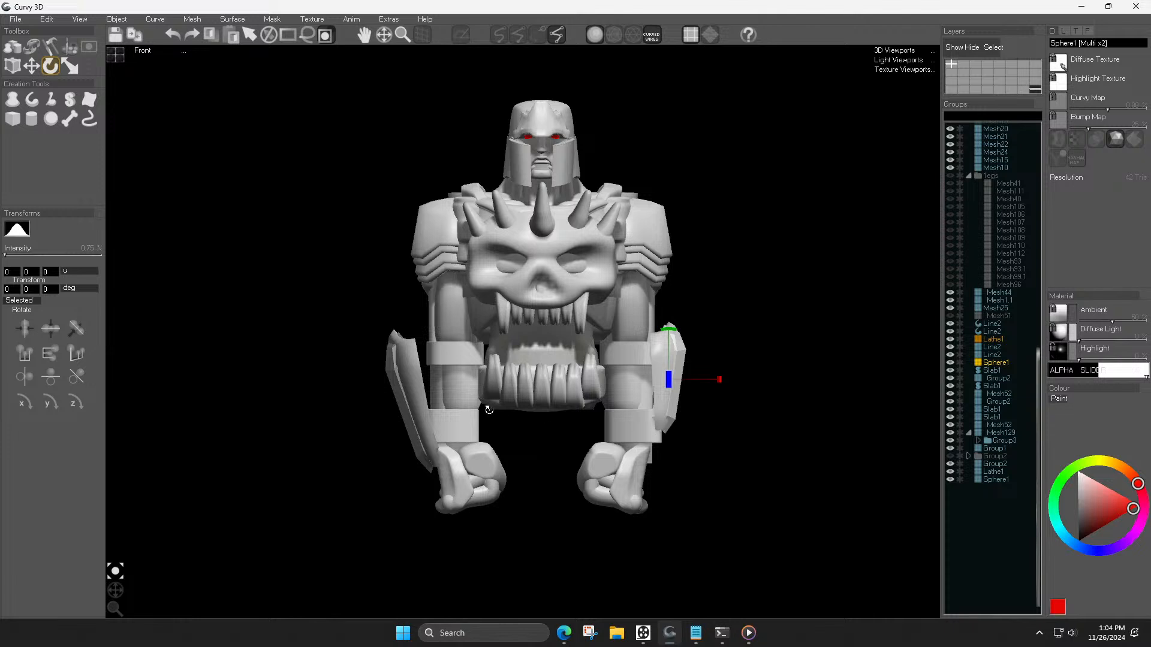
Step: Delete the opposite forearm's plate parts and mirror the adjusted plate's two parts onto that arm
{"action": "left_click", "coordinate": [421, 393]}
{"action": "key", "text": "Delete"}
{"action": "left_click", "coordinate": [412, 395]}
{"action": "key", "text": "Delete"}
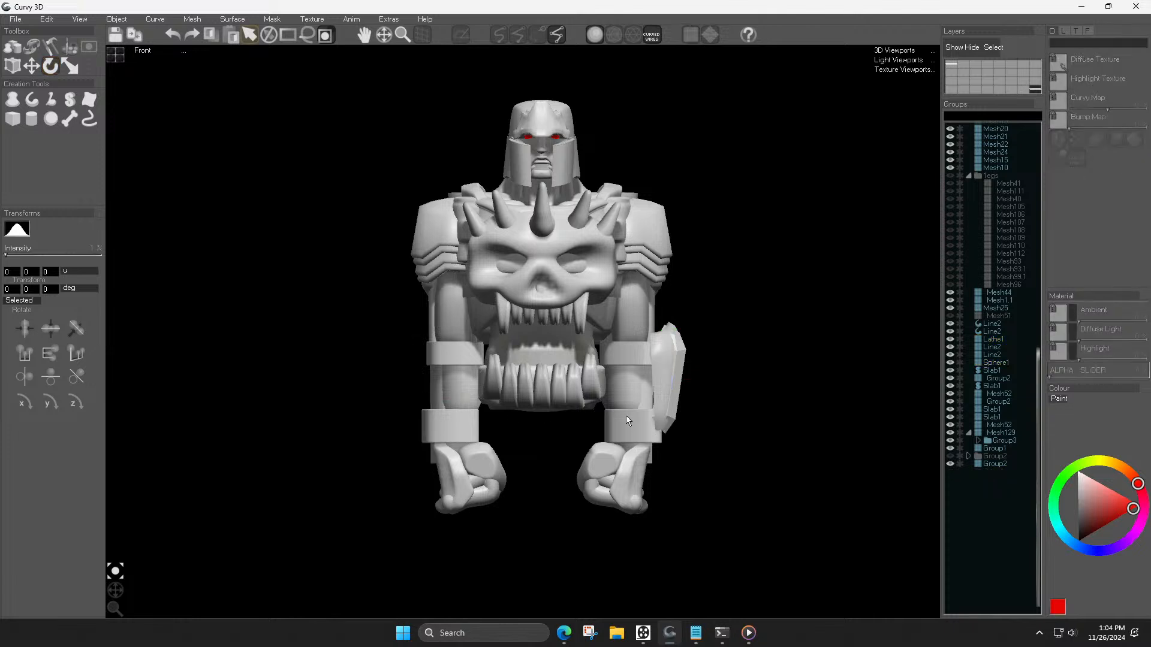
{"action": "left_click", "coordinate": [677, 404]}
{"action": "key", "text": "ctrl+m"}
{"action": "left_click", "coordinate": [662, 408]}
{"action": "key", "text": "ctrl+m"}
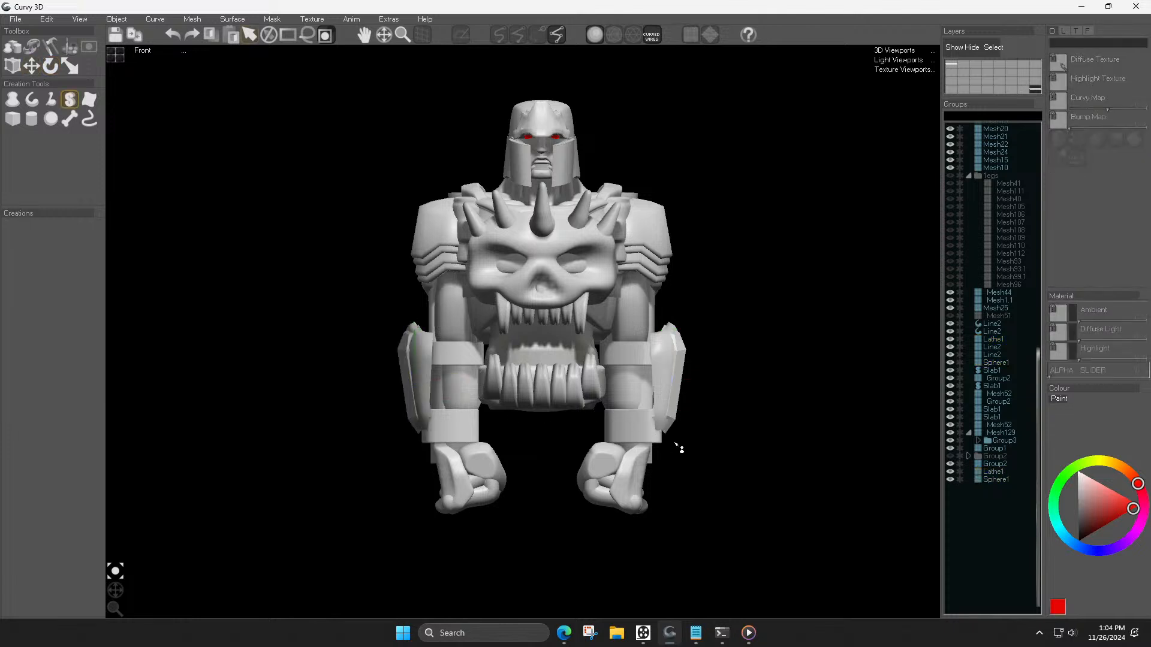
Step: Move the lower forearm cuff down to the wrist, then duplicate the upper cuff and place the copy between them
{"action": "scroll", "coordinate": [659, 440], "scroll_direction": "up", "scroll_amount": 3}
{"action": "left_click", "coordinate": [638, 430]}
{"action": "key", "text": "m"}
{"action": "left_click_drag", "start_coordinate": [638, 429], "coordinate": [643, 457]}
{"action": "left_click", "coordinate": [638, 338]}
{"action": "key", "text": "ctrl+d"}
{"action": "left_click_drag", "start_coordinate": [639, 372], "coordinate": [646, 447]}
Step: Delete the opposite arm's old lower cuff and mirror the wrist cuff and the added forearm cuff across
{"action": "left_click", "coordinate": [364, 435]}
{"action": "key", "text": "Delete"}
{"action": "left_click", "coordinate": [632, 452]}
{"action": "key", "text": "r"}
{"action": "key", "text": "ctrl+z"}
{"action": "key", "text": "Escape"}
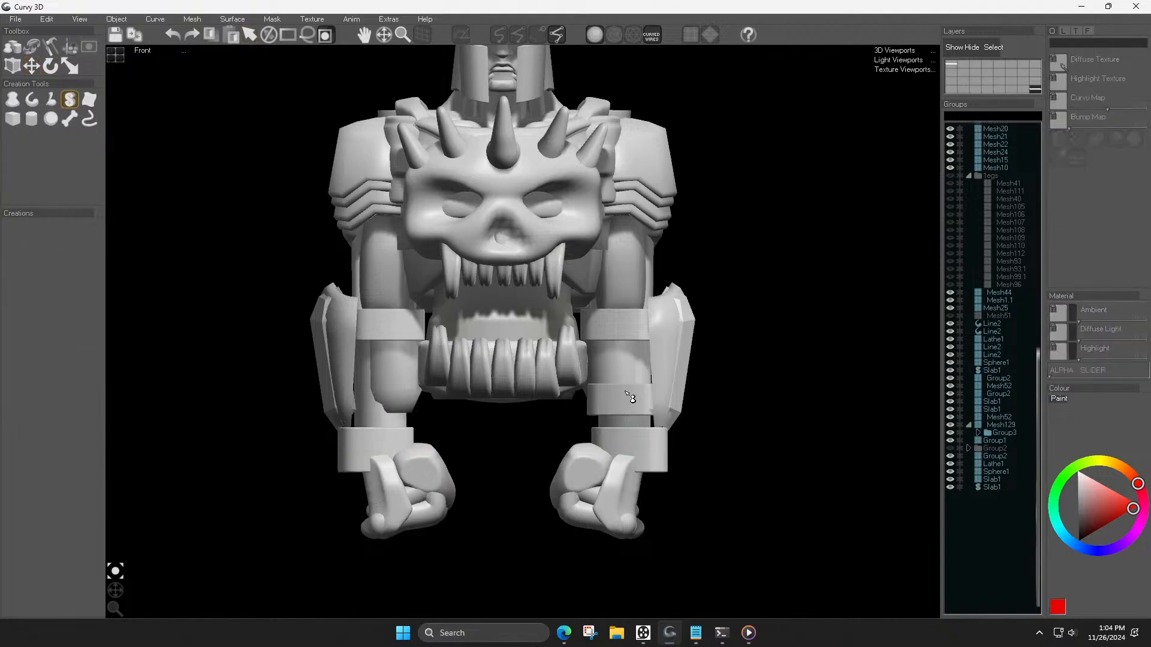
{"action": "scroll", "coordinate": [583, 419], "scroll_direction": "down", "scroll_amount": 5}
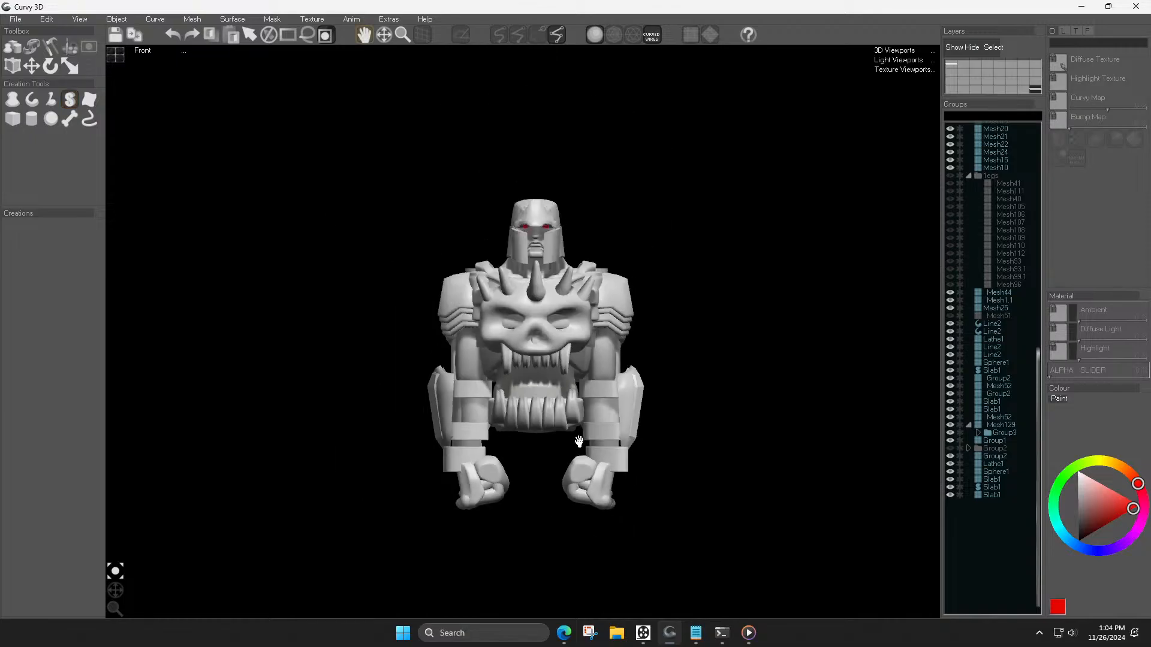
Step: Move both fists slightly outward so they sit beneath the wrist cuffs
{"action": "scroll", "coordinate": [684, 533], "scroll_direction": "up", "scroll_amount": 3}
{"action": "left_click", "coordinate": [600, 498]}
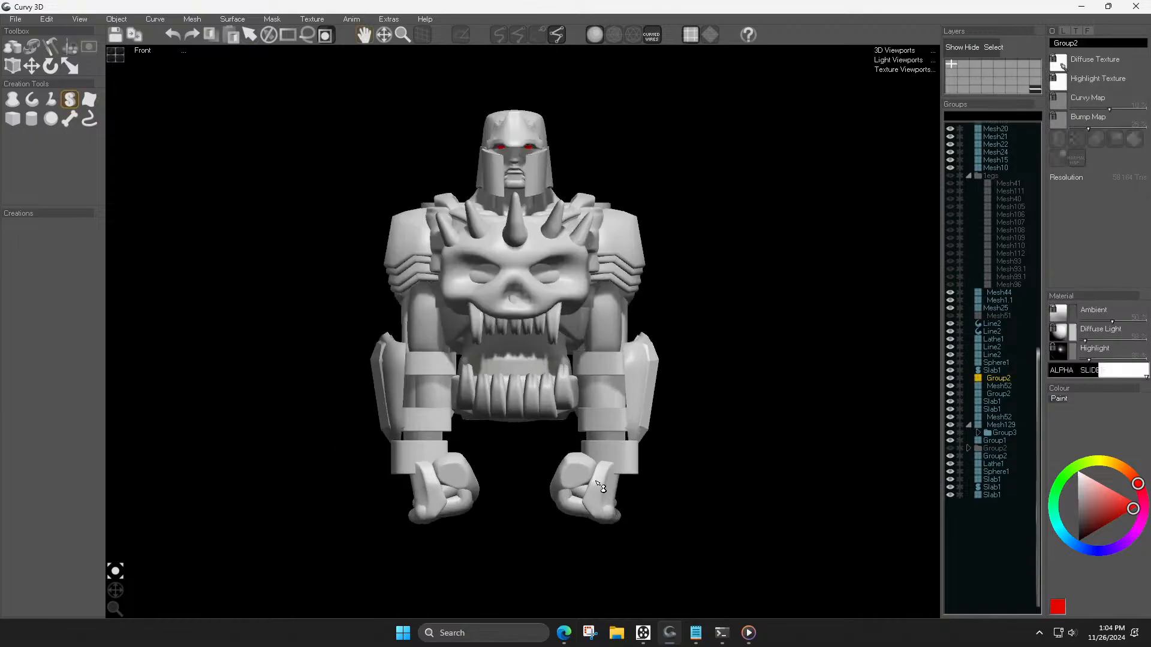
{"action": "left_click", "coordinate": [470, 499]}
{"action": "left_click_drag", "start_coordinate": [470, 499], "coordinate": [454, 501]}
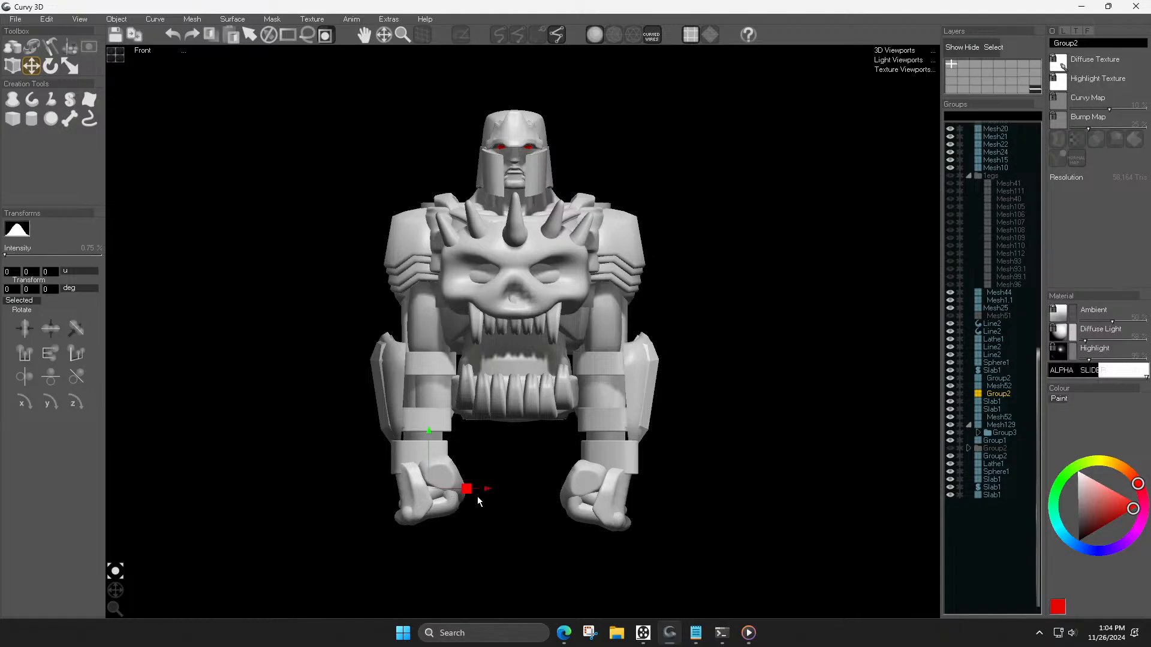
{"action": "left_click", "coordinate": [513, 529]}
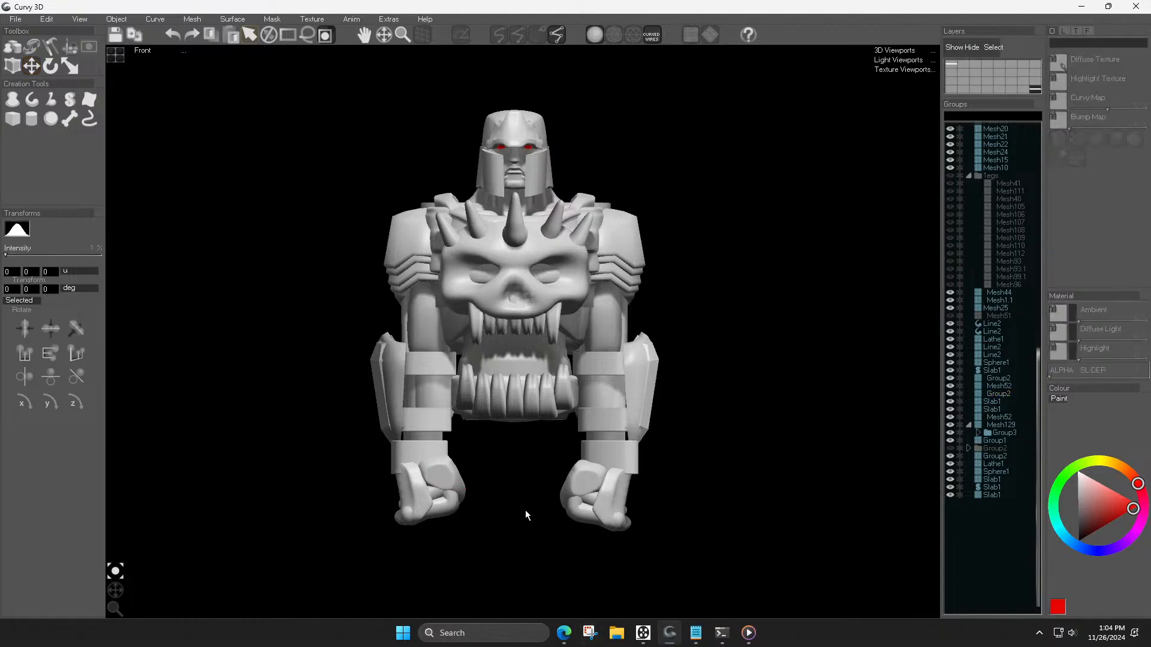
Step: Examine the proportions of the head, chest skull and arms from the front, from a distance and up close
{"action": "scroll", "coordinate": [548, 512], "scroll_direction": "down", "scroll_amount": 1}
{"action": "scroll", "coordinate": [550, 508], "scroll_direction": "down", "scroll_amount": 3}
{"action": "middle_click_drag", "start_coordinate": [546, 462], "coordinate": [554, 463]}
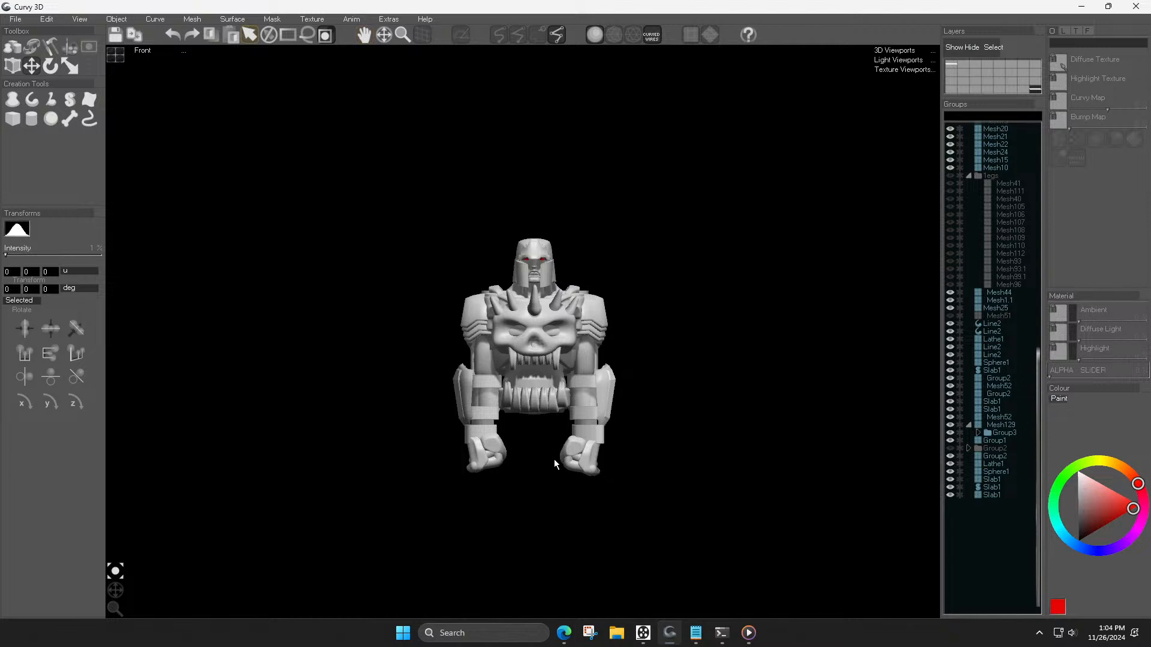
{"action": "mouse_move", "coordinate": [111, 600]}
{"action": "left_mouse_down"}
{"action": "mouse_move", "coordinate": [124, 596]}
{"action": "mouse_move", "coordinate": [114, 588]}
{"action": "left_mouse_up"}
{"action": "scroll", "coordinate": [457, 350], "scroll_direction": "up", "scroll_amount": 3}
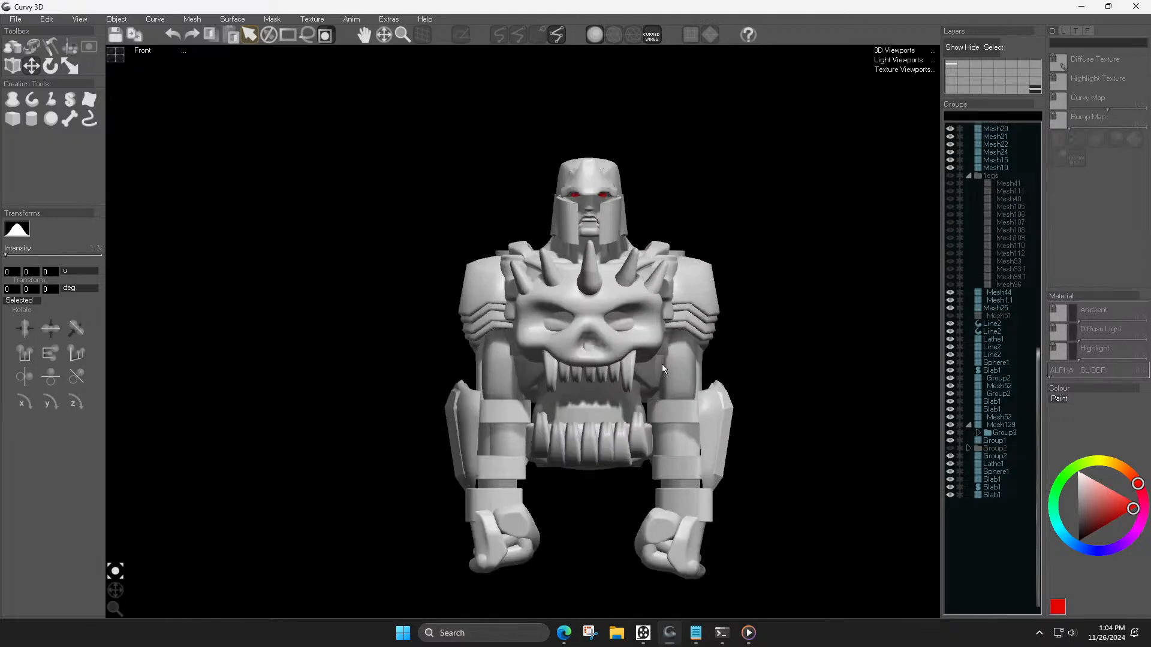
{"action": "middle_click_drag", "start_coordinate": [662, 365], "coordinate": [597, 347]}
{"action": "scroll", "coordinate": [549, 197], "scroll_direction": "up", "scroll_amount": 3}
{"action": "scroll", "coordinate": [543, 193], "scroll_direction": "down", "scroll_amount": 2}
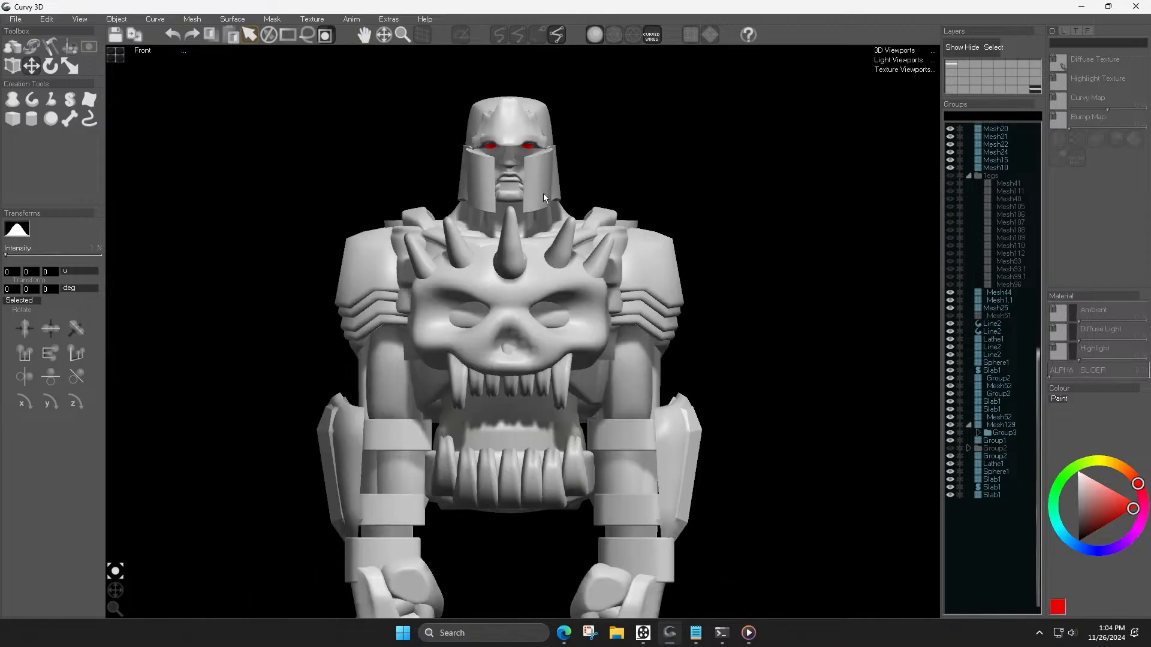
Step: Group the three outer helmet parts and hide them, and group the three inner helmet parts separately
{"action": "left_click", "coordinate": [543, 193]}
{"action": "left_click", "coordinate": [505, 133], "text": "shift"}
{"action": "key", "text": "h"}
{"action": "key", "text": "h"}
{"action": "key", "text": "ctrl+g"}
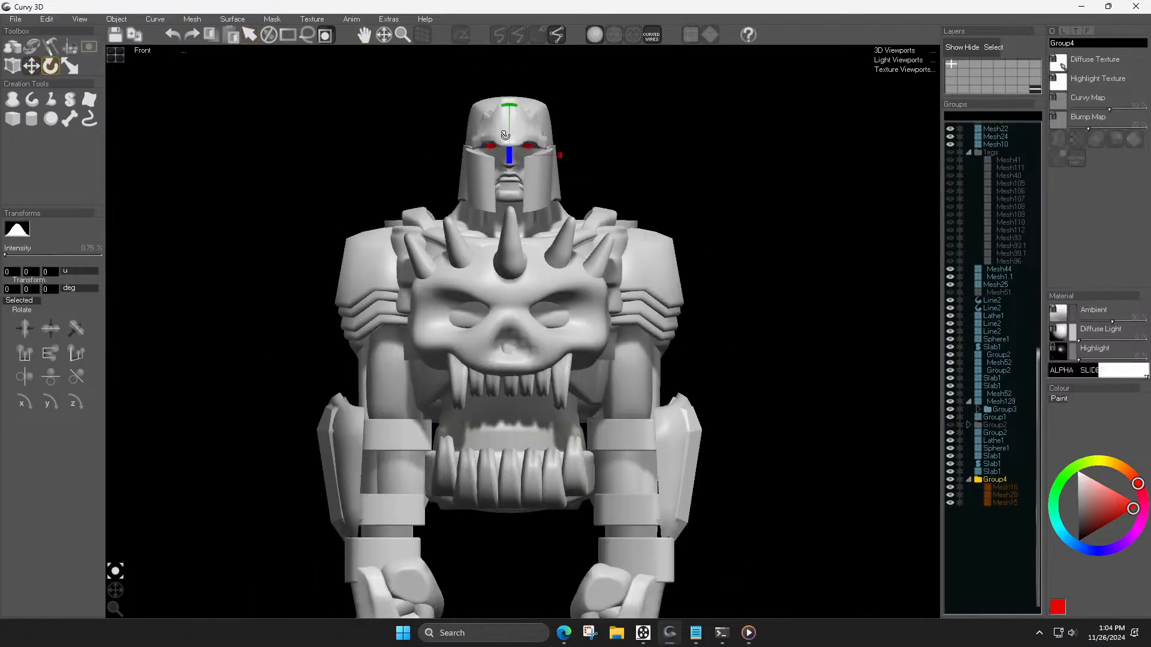
{"action": "middle_click_drag", "start_coordinate": [504, 133], "coordinate": [498, 207]}
{"action": "left_click", "coordinate": [540, 241]}
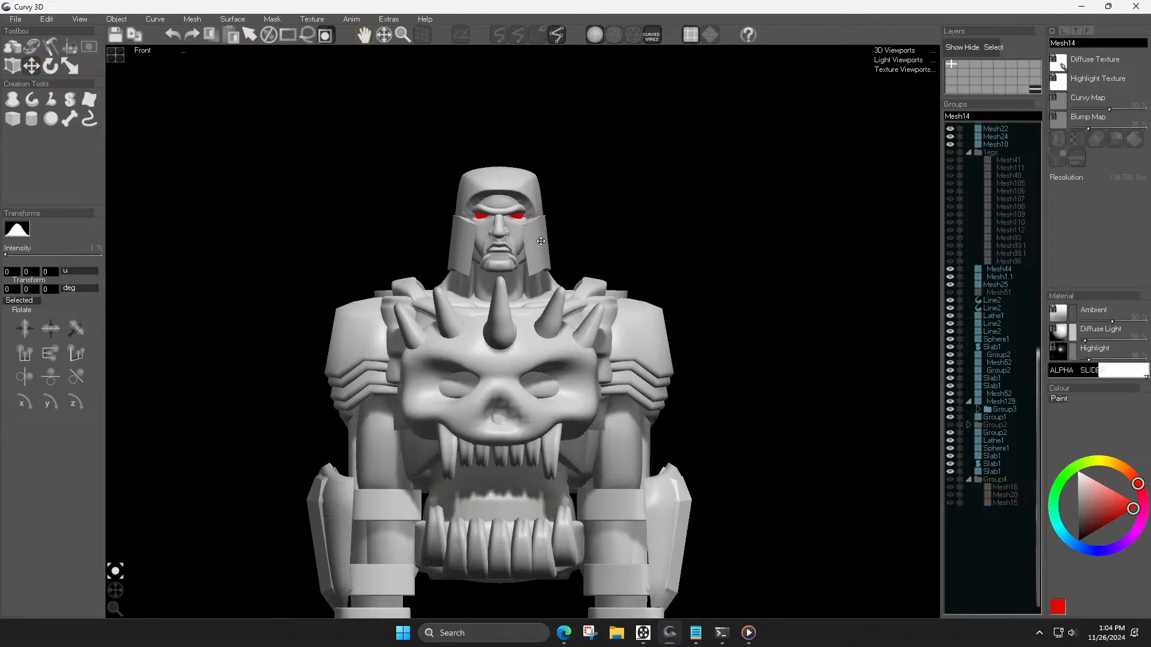
{"action": "key", "text": "ctrl+g"}
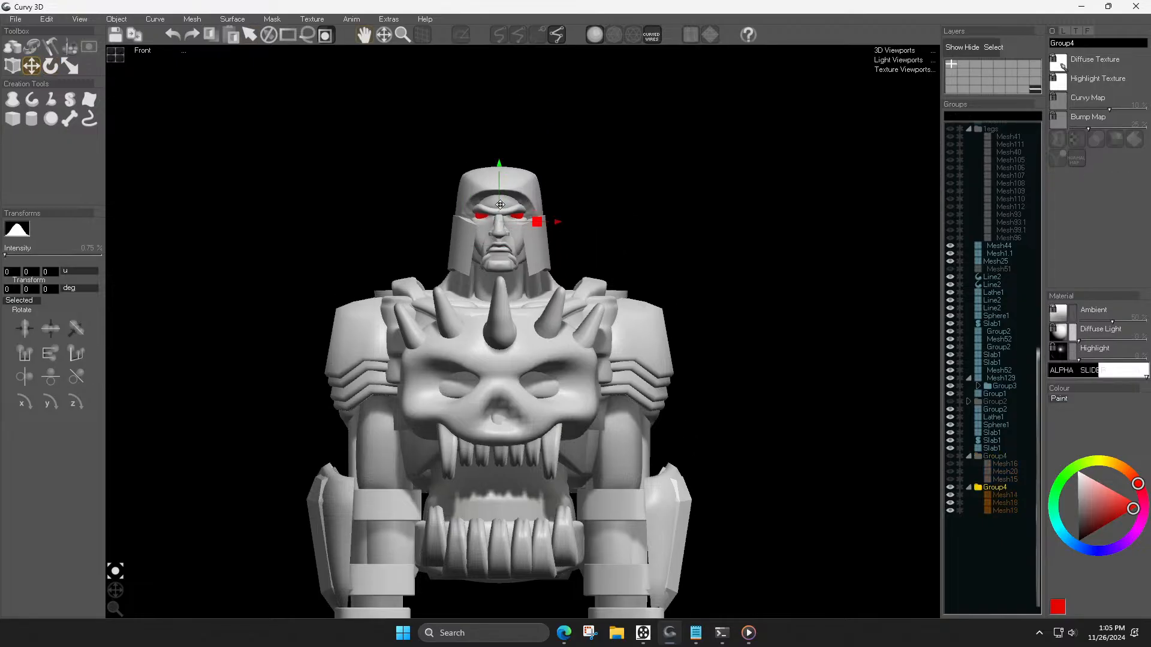
Step: Mask the bald skull cap with a gradient that fades downward from its crown
{"action": "left_click", "coordinate": [520, 187]}
{"action": "scroll", "coordinate": [497, 205], "scroll_direction": "up", "scroll_amount": 3}
{"action": "key", "text": "l"}
{"action": "middle_click_drag", "start_coordinate": [523, 205], "coordinate": [531, 489]}
{"action": "scroll", "coordinate": [513, 273], "scroll_direction": "up", "scroll_amount": 2}
{"action": "middle_click_drag", "start_coordinate": [510, 273], "coordinate": [474, 317]}
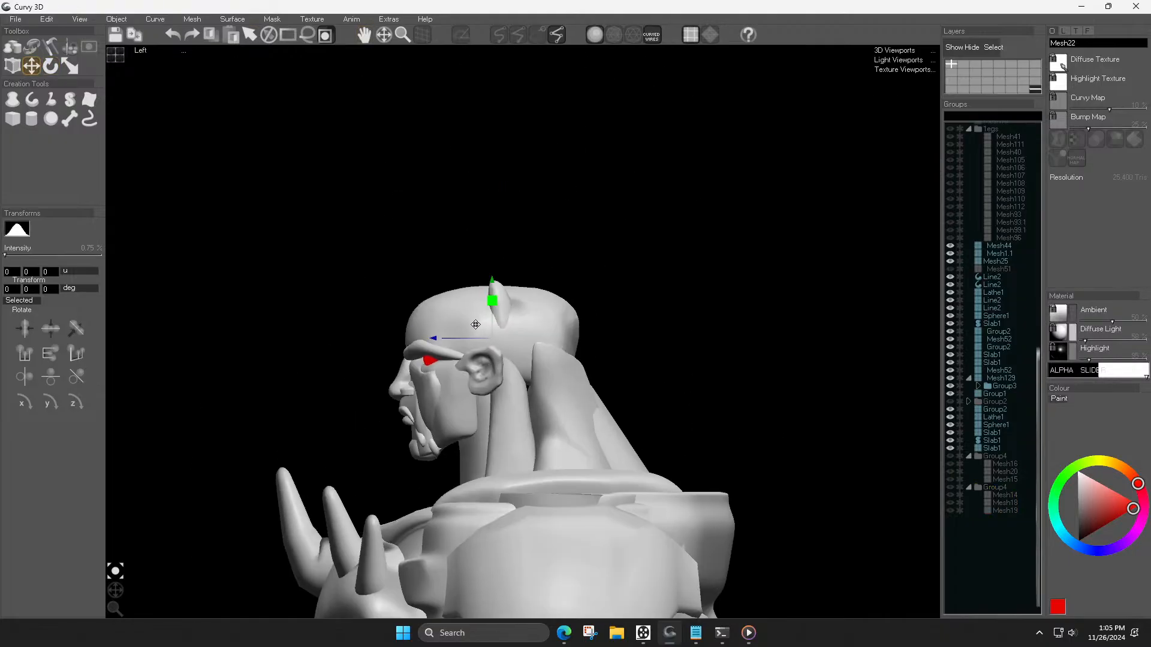
{"action": "mouse_move", "coordinate": [487, 271]}
{"action": "left_mouse_down"}
{"action": "mouse_move", "coordinate": [499, 230]}
{"action": "mouse_move", "coordinate": [501, 282]}
{"action": "mouse_move", "coordinate": [497, 226]}
{"action": "mouse_move", "coordinate": [500, 258]}
{"action": "left_mouse_up"}
{"action": "key", "text": "f"}
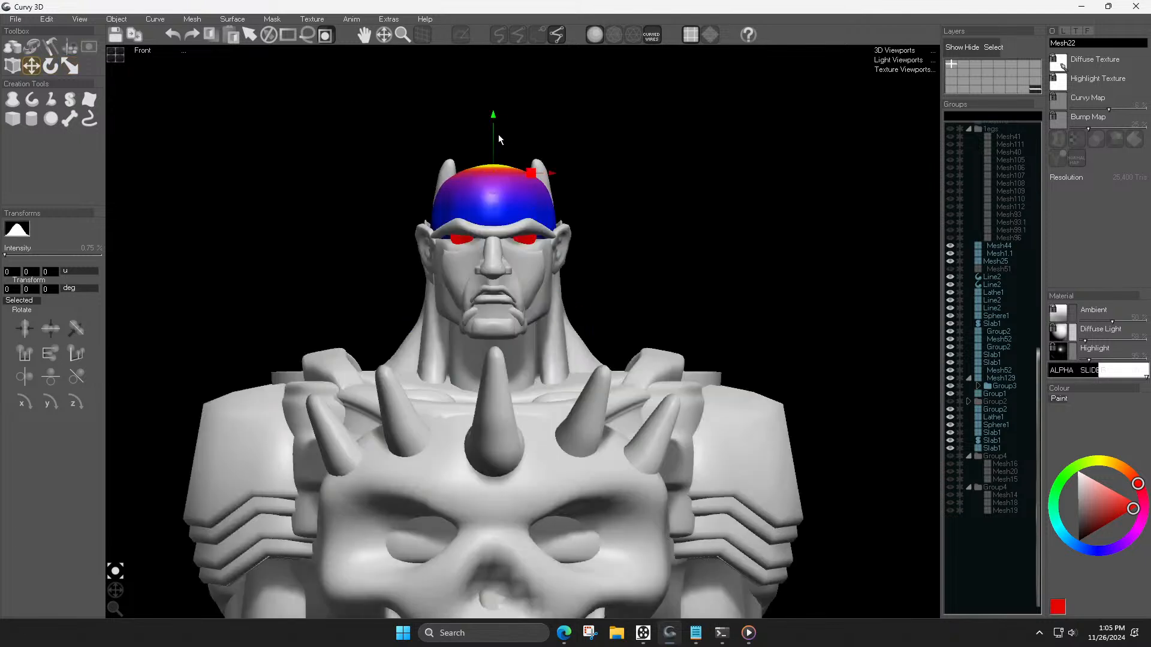
Step: Remask the skull cap from its crown in the side view and raise the top into a higher dome
{"action": "key", "text": "l"}
{"action": "left_click", "coordinate": [496, 290]}
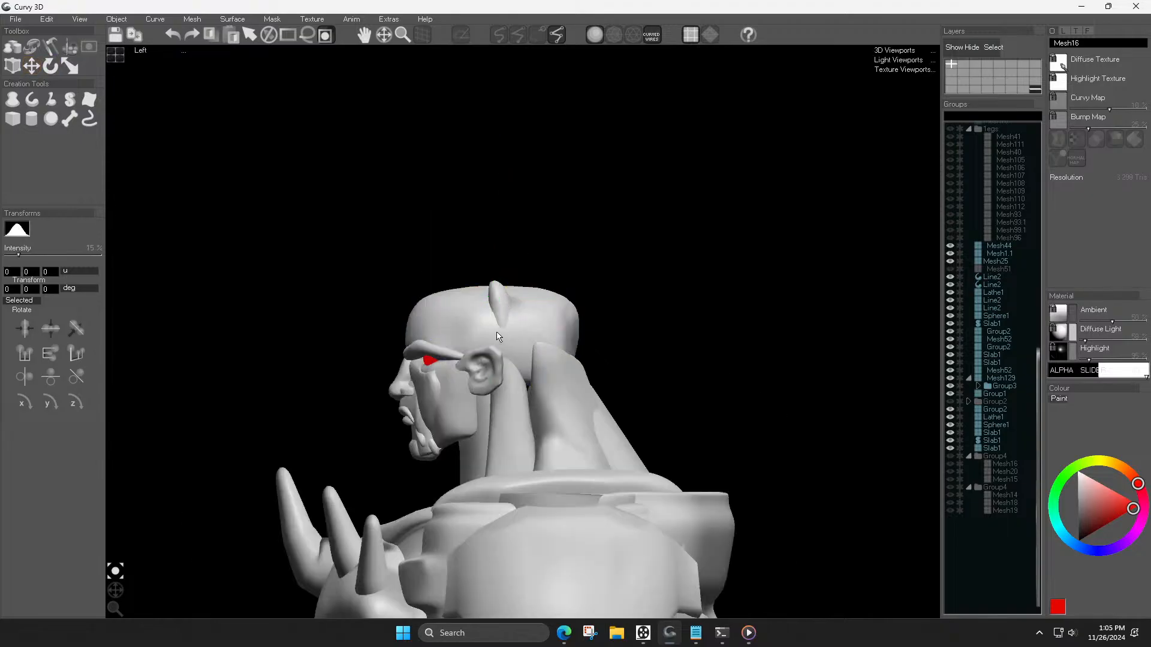
{"action": "key", "text": "Escape"}
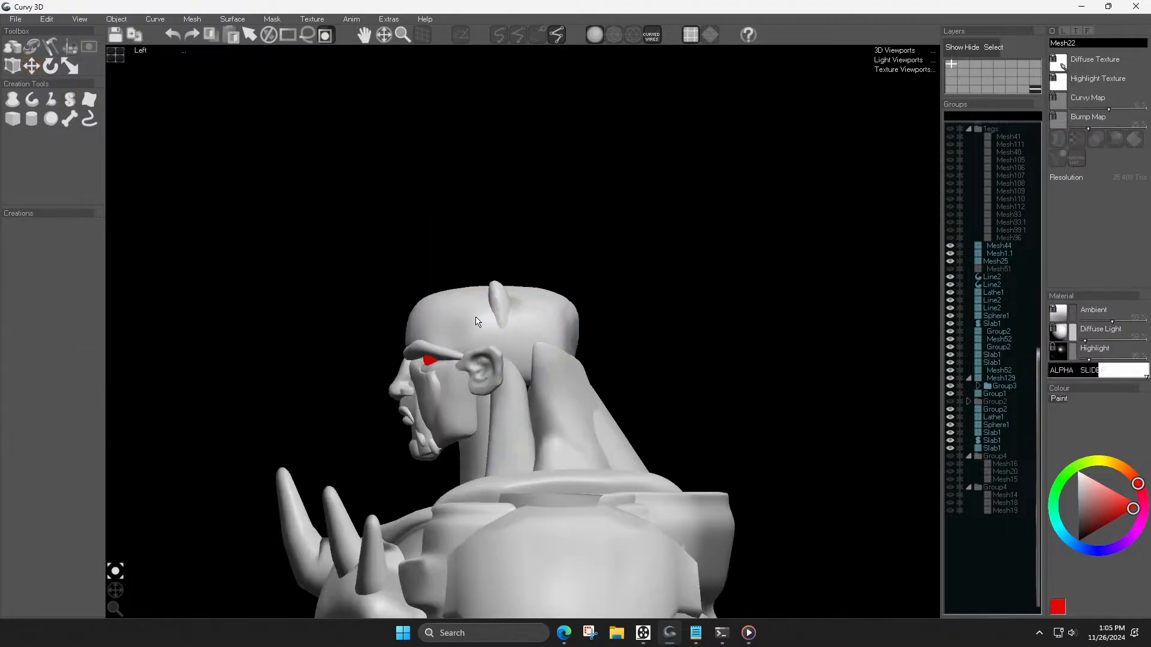
{"action": "left_click", "coordinate": [479, 290]}
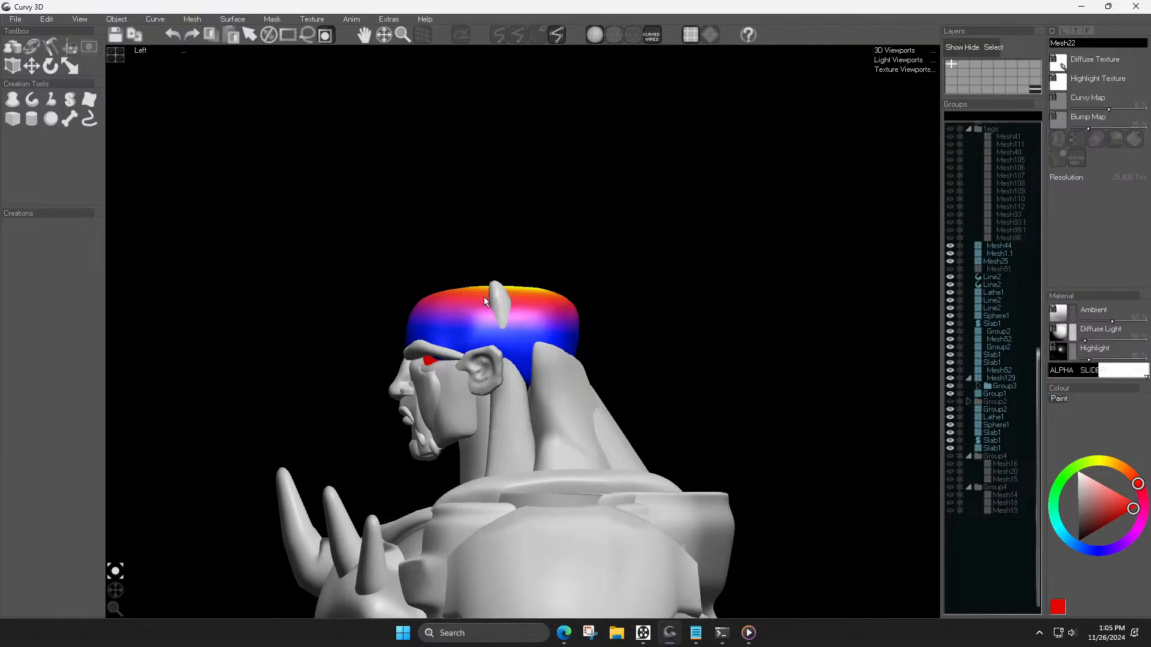
{"action": "key", "text": "f"}
{"action": "key", "text": "m"}
{"action": "left_click_drag", "start_coordinate": [498, 120], "coordinate": [495, 103]}
{"action": "key", "text": "Escape"}
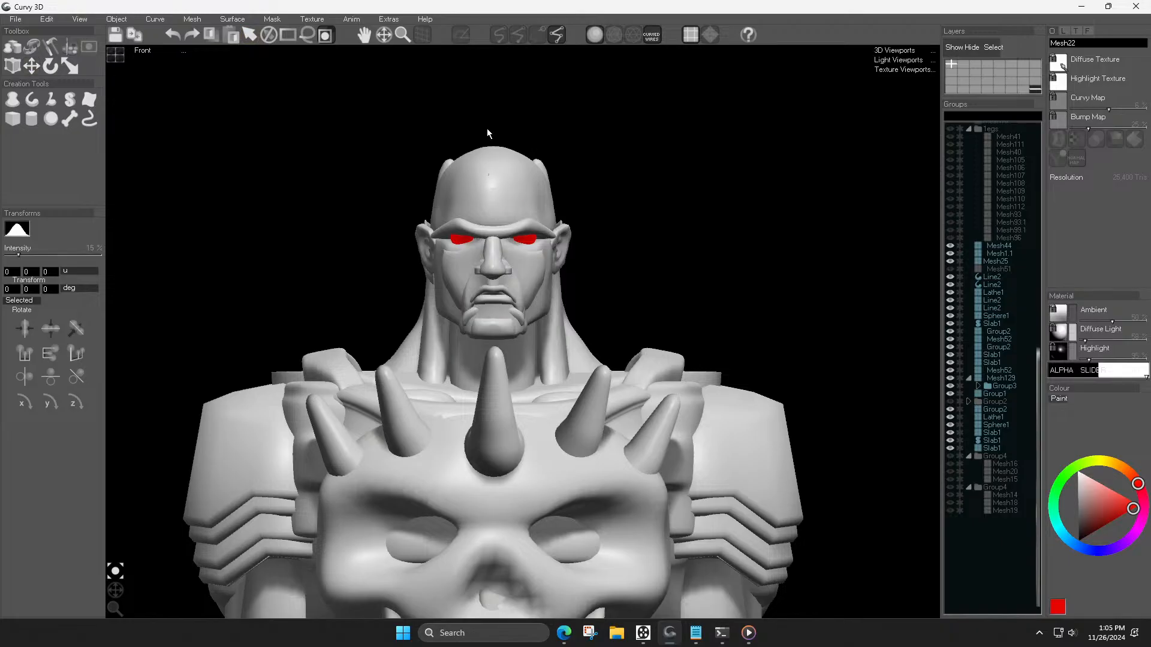
Step: Limit the mask to the very crown of the skull cap and scale that area slightly
{"action": "left_click", "coordinate": [489, 186]}
{"action": "left_click", "coordinate": [489, 133]}
{"action": "left_click", "coordinate": [493, 182]}
{"action": "left_click", "coordinate": [494, 131]}
{"action": "left_click", "coordinate": [501, 183]}
{"action": "left_click", "coordinate": [485, 132]}
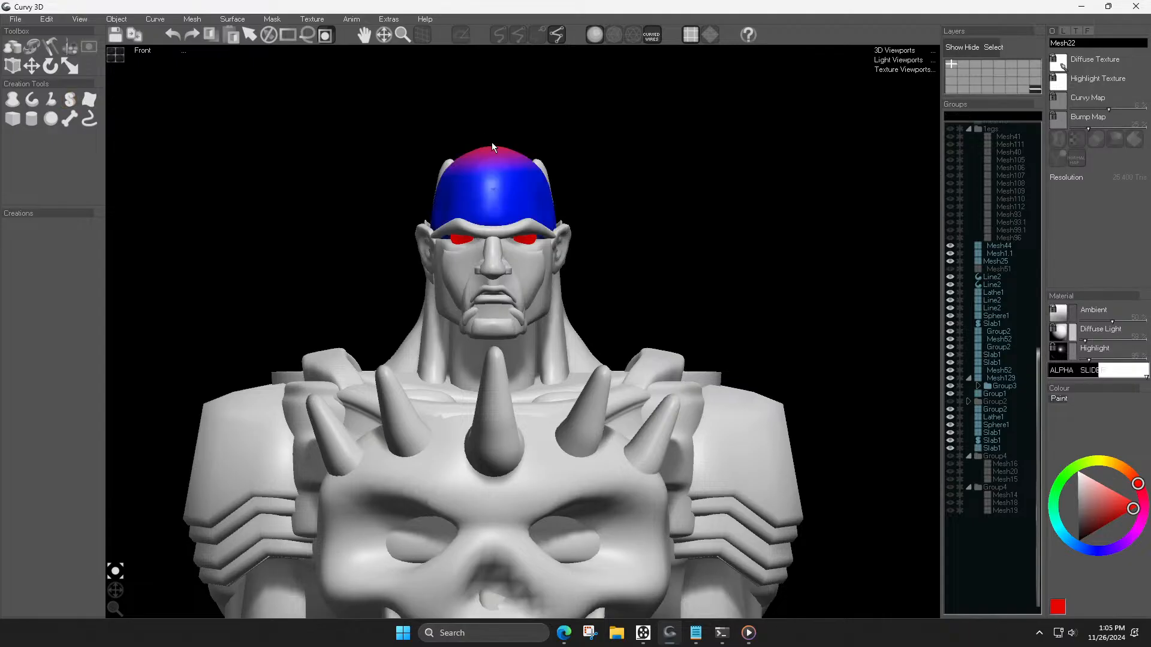
{"action": "key", "text": "s"}
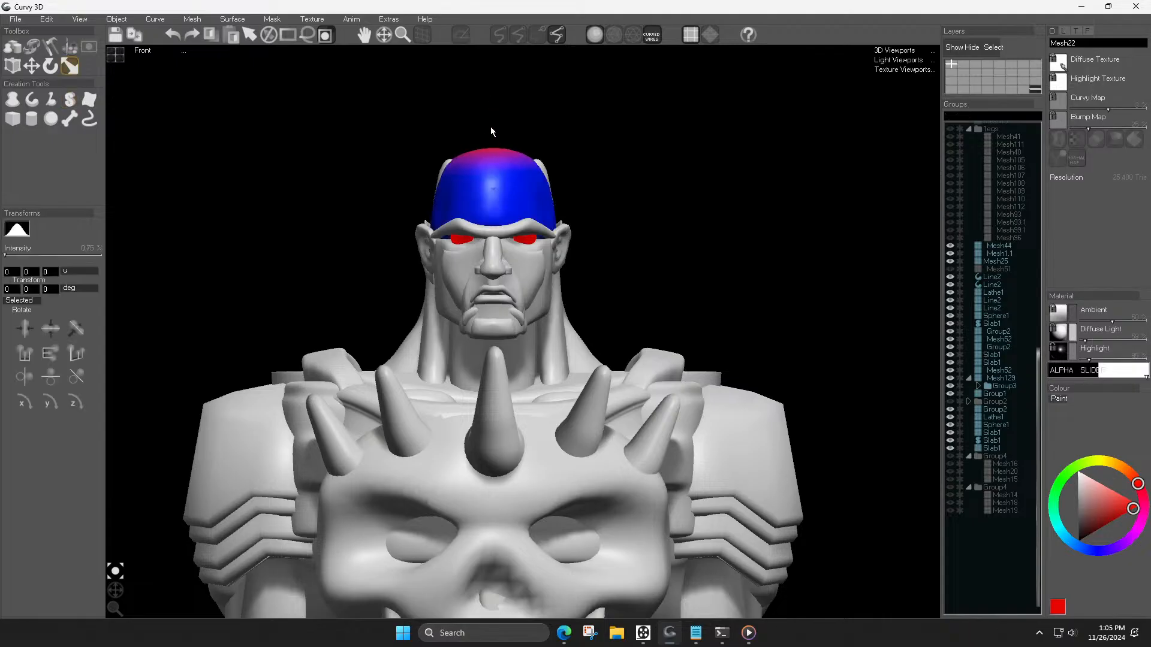
{"action": "key", "text": "r"}
{"action": "left_click", "coordinate": [570, 270]}
Step: Mask the rear of the skull cap in the side view and adjust the back of the head with rotation
{"action": "scroll", "coordinate": [568, 318], "scroll_direction": "down", "scroll_amount": 3}
{"action": "key", "text": "Left"}
{"action": "middle_click_drag", "start_coordinate": [520, 323], "coordinate": [522, 336]}
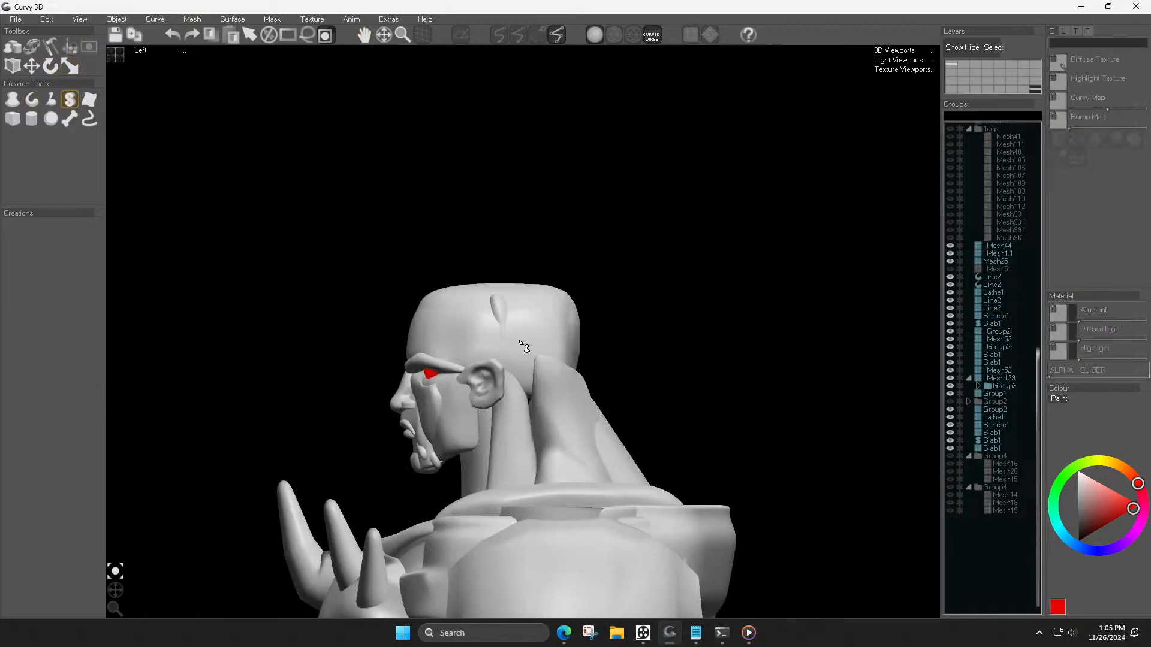
{"action": "left_click", "coordinate": [528, 341]}
{"action": "left_click_drag", "start_coordinate": [624, 276], "coordinate": [617, 278]}
{"action": "left_click_drag", "start_coordinate": [544, 314], "coordinate": [551, 375]}
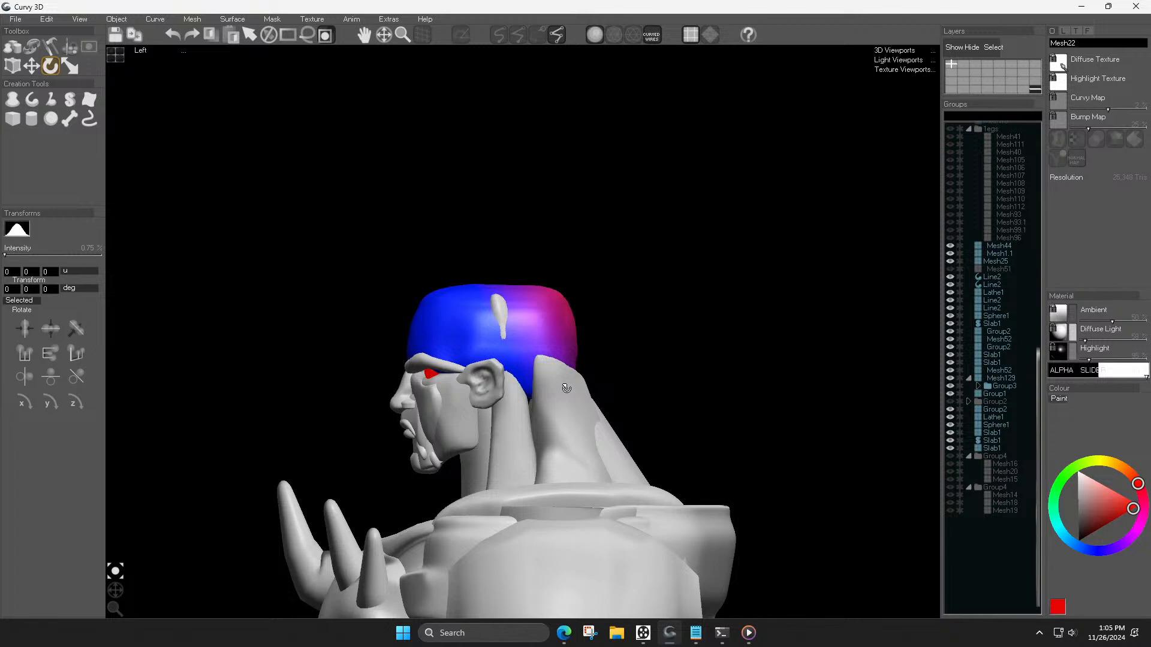
{"action": "key", "text": "m"}
{"action": "left_click", "coordinate": [525, 324]}
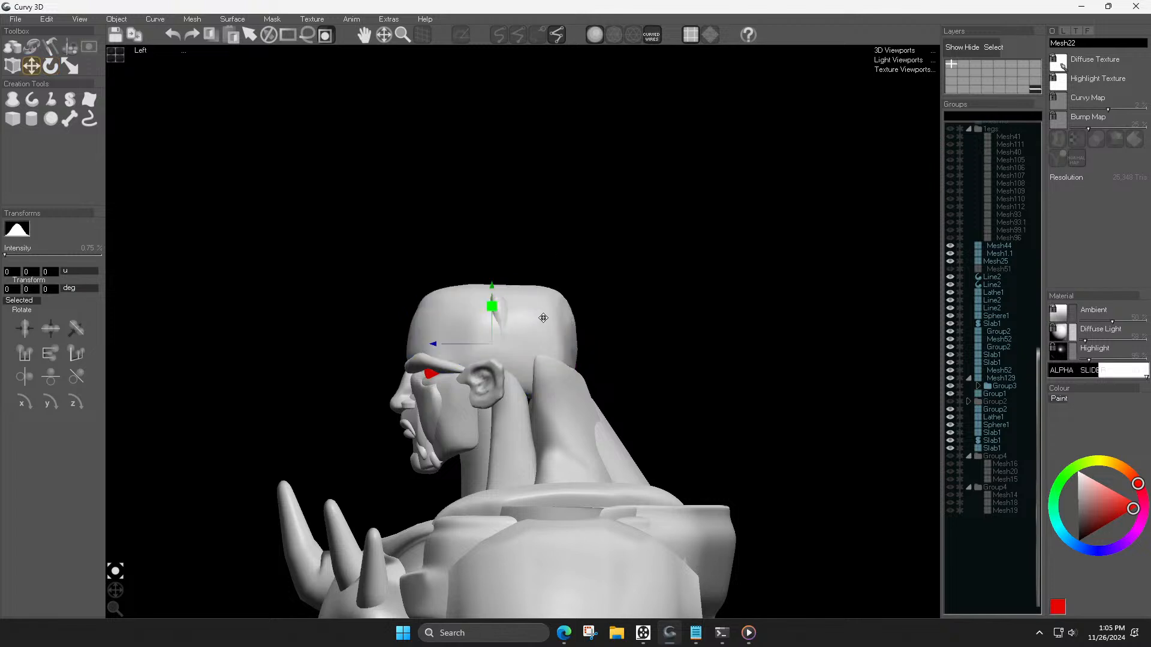
{"action": "key", "text": "Escape"}
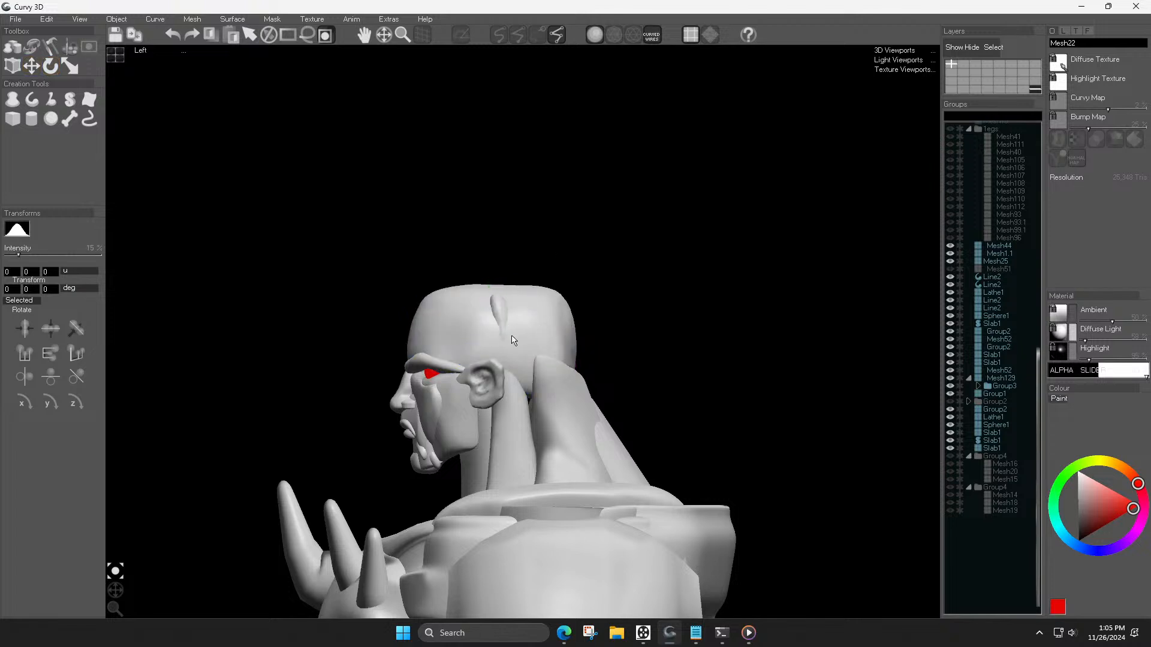
{"action": "key", "text": "s"}
{"action": "key", "text": "ctrl+z"}
{"action": "key", "text": "ctrl+z"}
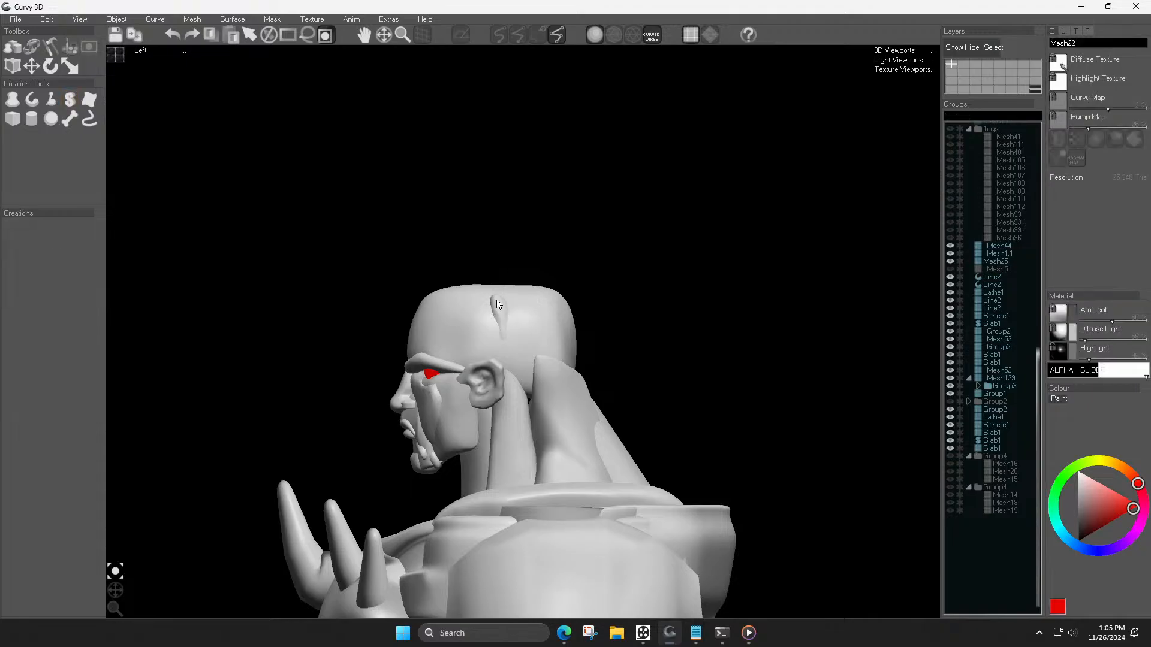
Step: Mask and scale the skull cap's flat top, and shift the whole cap slightly down and back
{"action": "key", "text": "s"}
{"action": "left_click", "coordinate": [458, 288]}
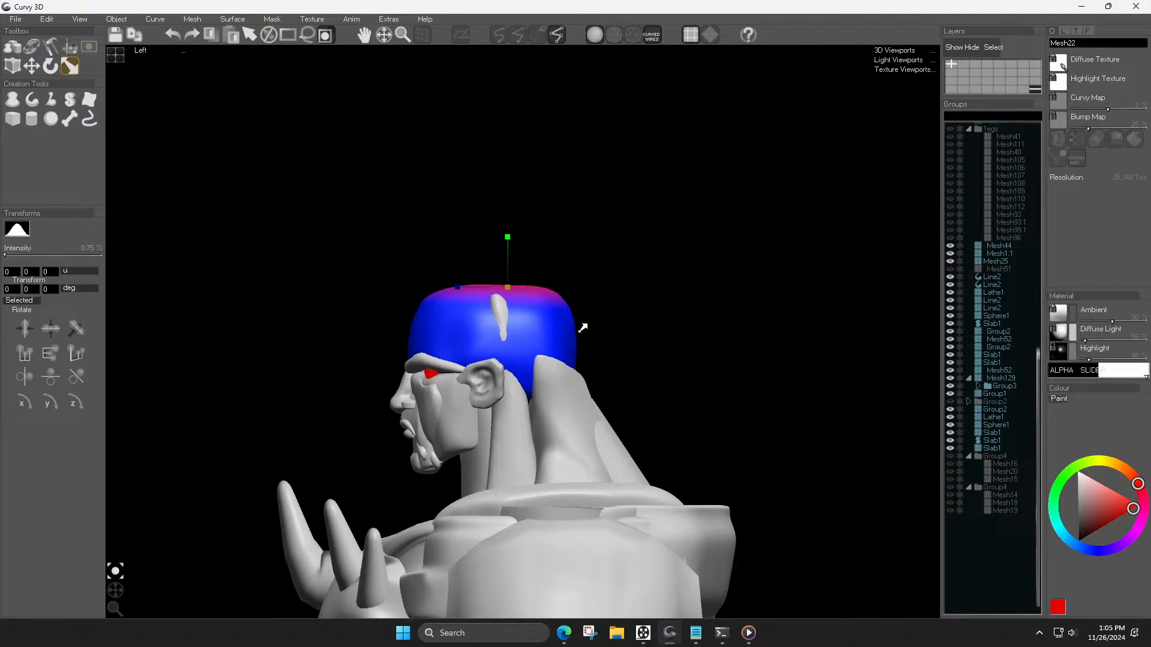
{"action": "left_click", "coordinate": [534, 344]}
{"action": "key", "text": "w"}
{"action": "left_click_drag", "start_coordinate": [496, 292], "coordinate": [504, 319]}
{"action": "key", "text": "r"}
{"action": "key", "text": "w"}
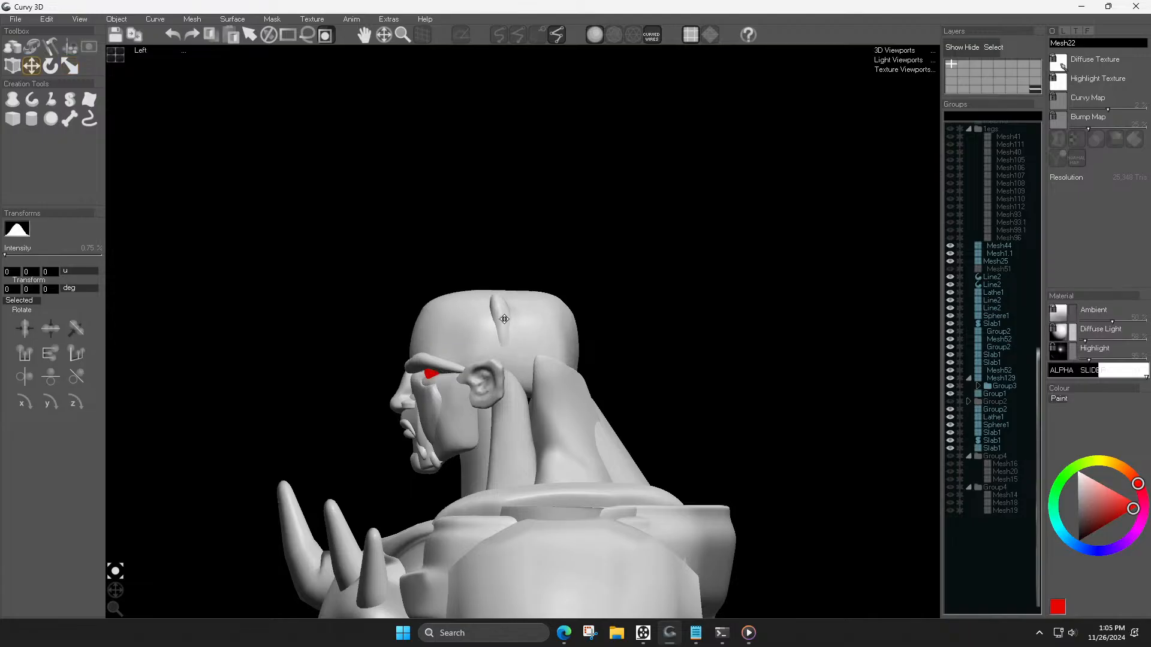
{"action": "key", "text": "ctrl+f"}
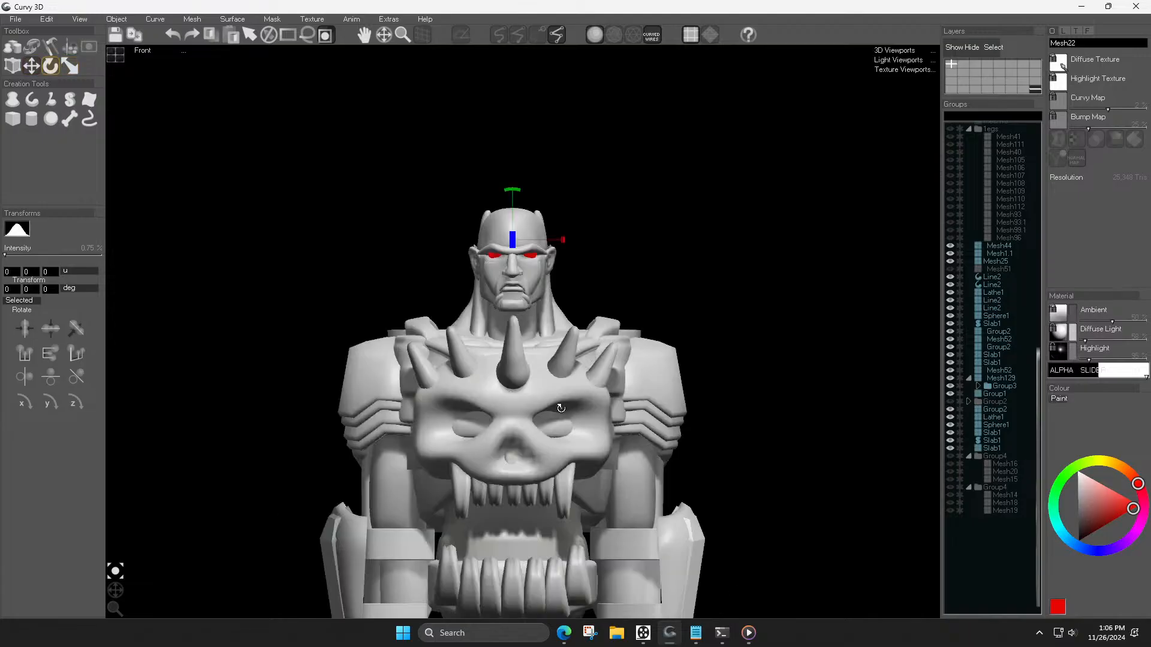
{"action": "key", "text": "s"}
Step: Shift and tilt the neck tendon below the ear until its tip sits inside the skull cap
{"action": "key", "text": "ctrl+l"}
{"action": "key", "text": "w"}
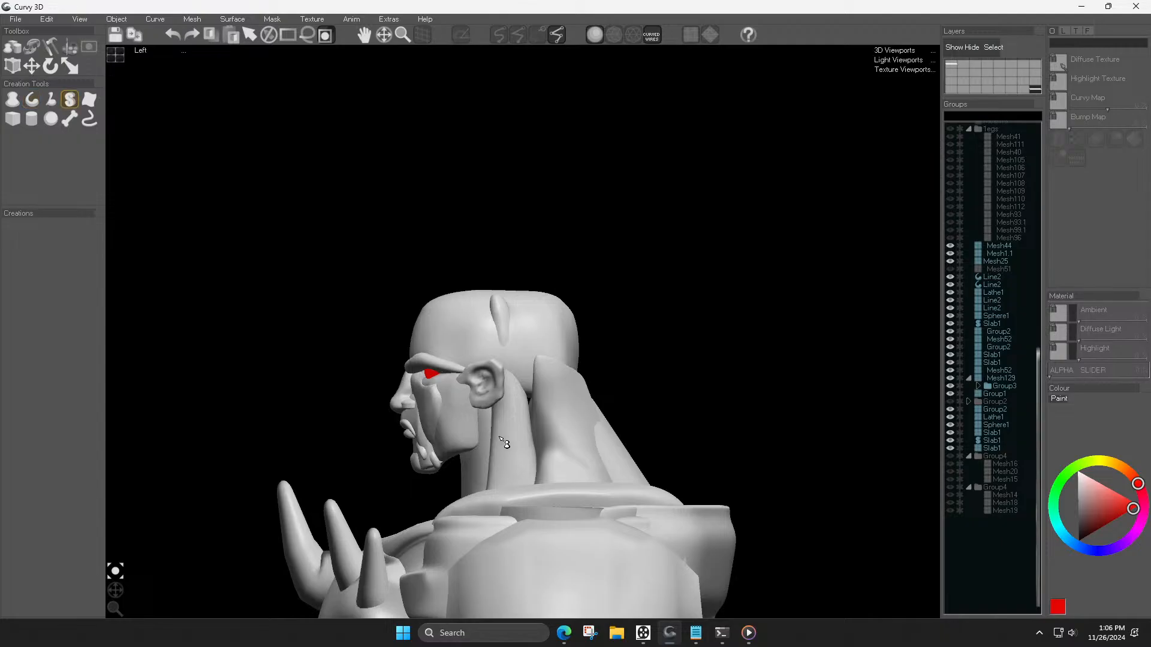
{"action": "left_click", "coordinate": [507, 454]}
{"action": "left_click_drag", "start_coordinate": [516, 461], "coordinate": [512, 467]}
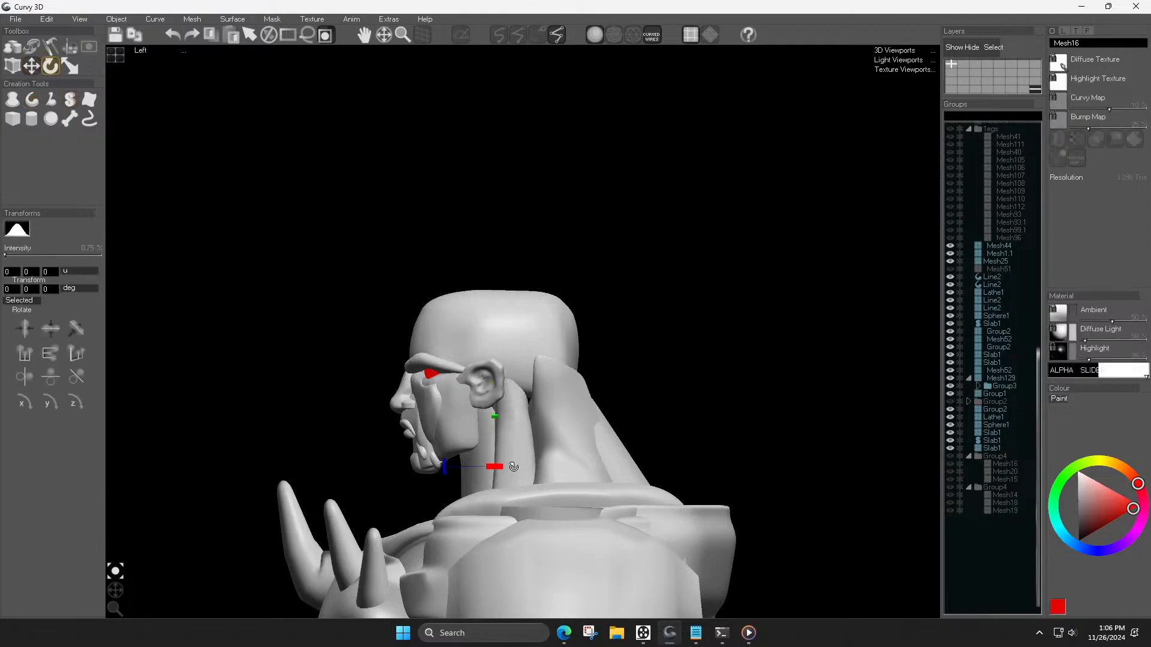
Step: Delete the opposite neck tendon, nudge the adjusted one in the front view and mirror it across the neck
{"action": "key", "text": "ctrl+f"}
{"action": "left_click", "coordinate": [420, 456]}
{"action": "key", "text": "Delete"}
{"action": "left_click", "coordinate": [573, 446]}
{"action": "key", "text": "e"}
{"action": "key", "text": "w"}
{"action": "left_click_drag", "start_coordinate": [573, 478], "coordinate": [576, 478]}
{"action": "key", "text": "e"}
{"action": "key", "text": "ctrl+m"}
{"action": "key", "text": "Escape"}
Step: Scale the skull cap slightly to fit the head above the brow and ears
{"action": "scroll", "coordinate": [564, 418], "scroll_direction": "down", "scroll_amount": 2}
{"action": "scroll", "coordinate": [571, 412], "scroll_direction": "down", "scroll_amount": 3}
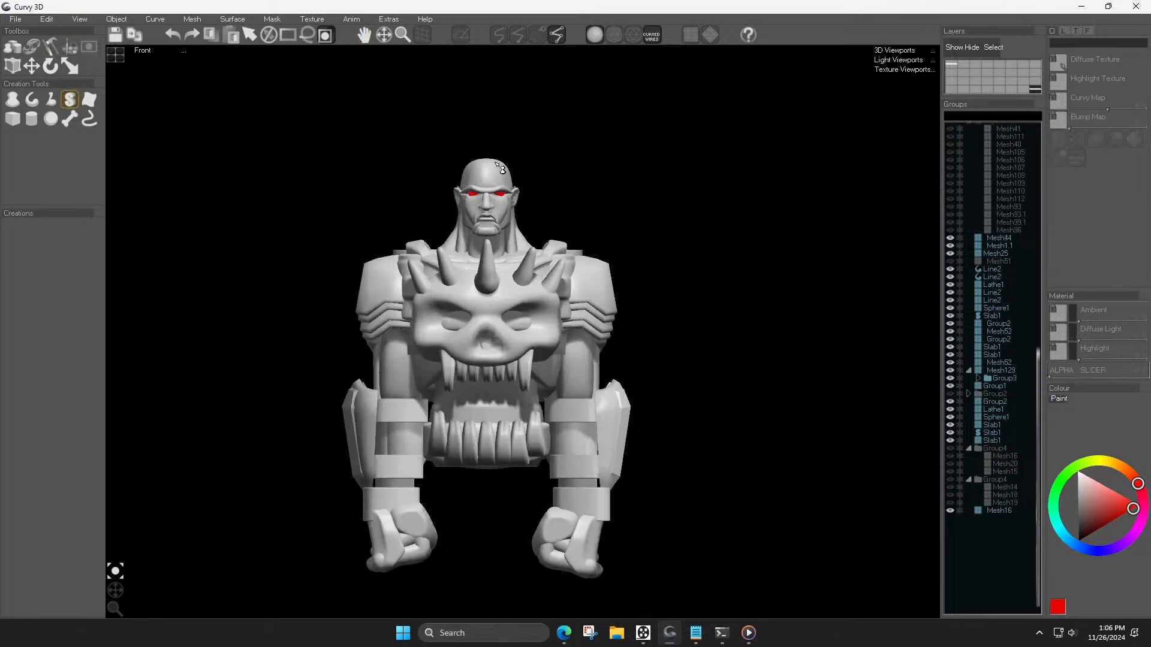
{"action": "scroll", "coordinate": [505, 168], "scroll_direction": "up", "scroll_amount": 2}
{"action": "left_click", "coordinate": [466, 155]}
{"action": "key", "text": "r"}
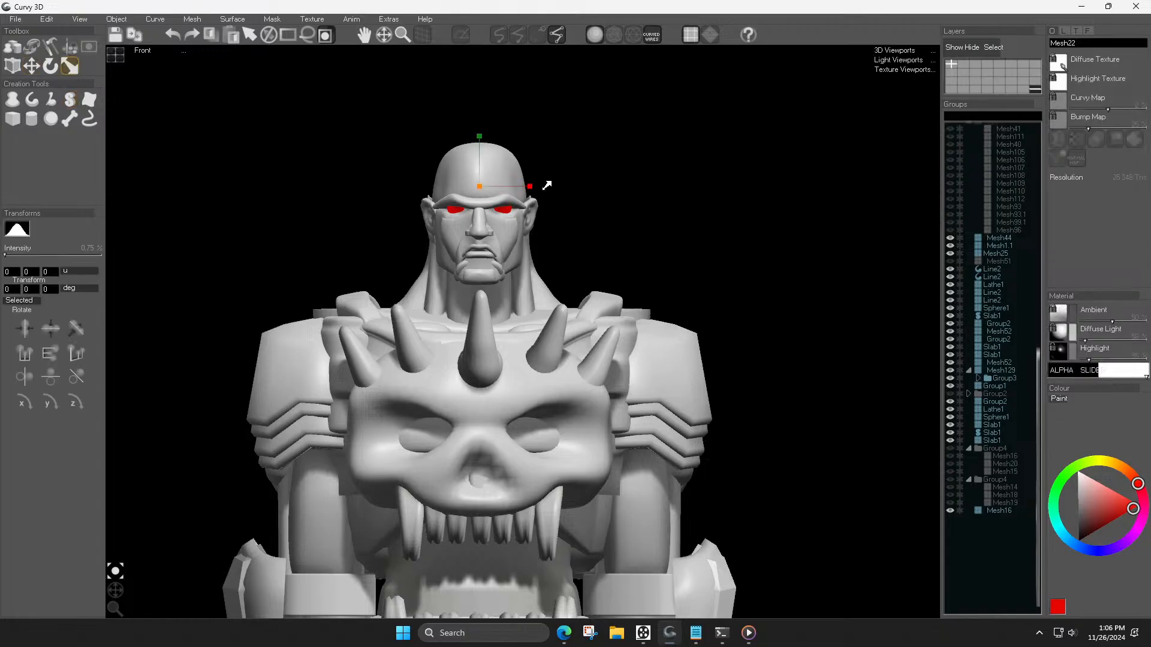
{"action": "scroll", "coordinate": [575, 231], "scroll_direction": "down", "scroll_amount": 5}
{"action": "left_click", "coordinate": [595, 231]}
{"action": "scroll", "coordinate": [594, 231], "scroll_direction": "up", "scroll_amount": 2}
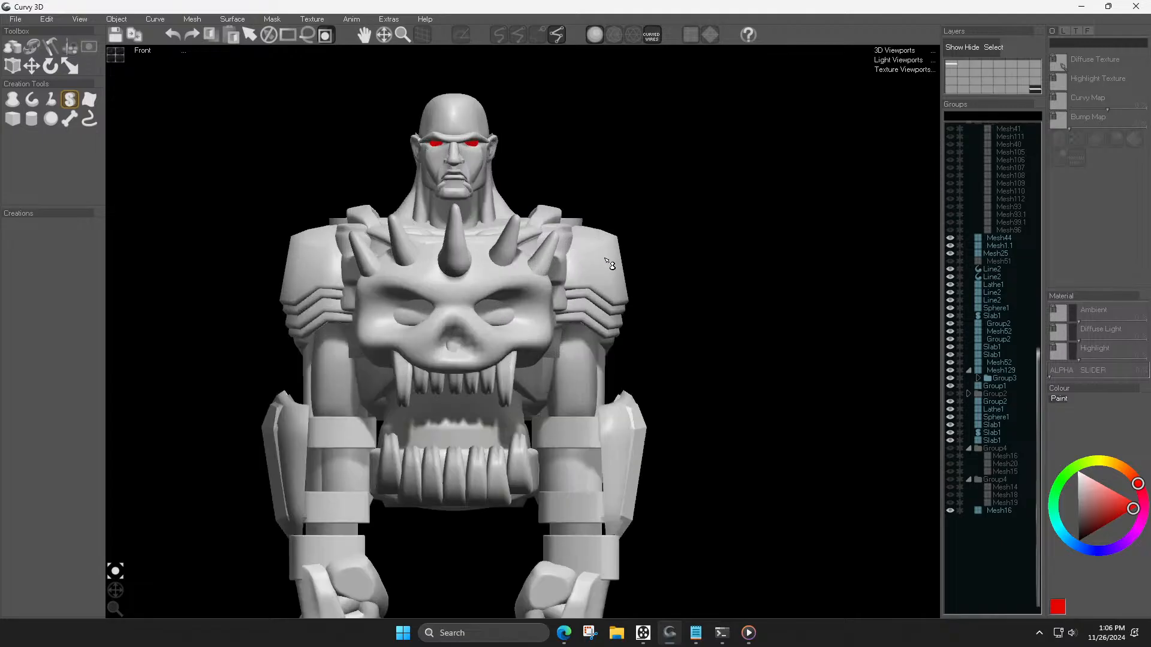
{"action": "scroll", "coordinate": [607, 268], "scroll_direction": "down", "scroll_amount": 2}
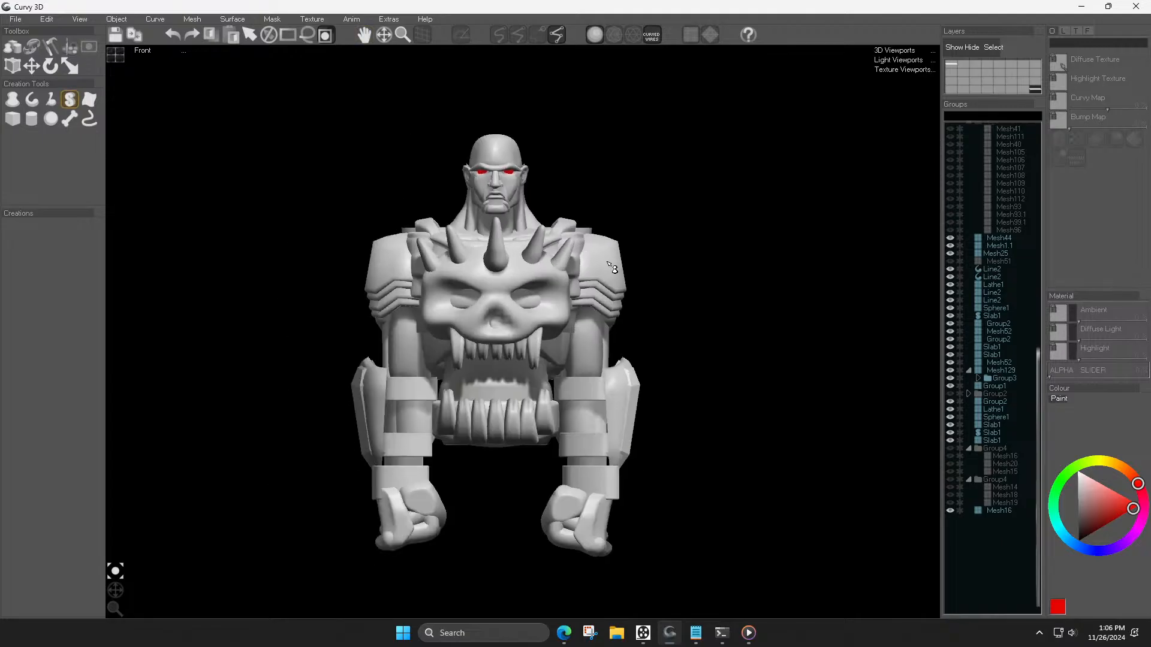
Step: Check the hidden Mesh51 by toggling its visibility and delete it from the model
{"action": "left_click", "coordinate": [950, 262]}
{"action": "left_click", "coordinate": [950, 261]}
{"action": "left_click", "coordinate": [980, 266]}
{"action": "left_click", "coordinate": [980, 260]}
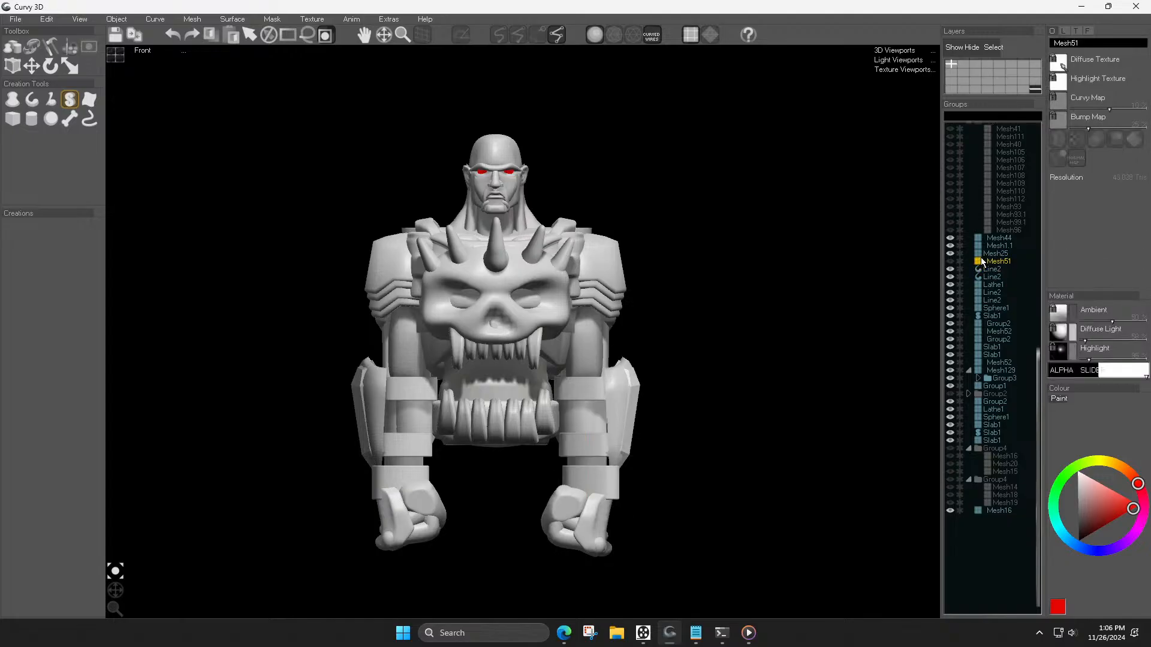
{"action": "key", "text": "Delete"}
Step: Check the hidden Group2 by toggling its visibility, and expand Group3 to inspect its contents
{"action": "left_click", "coordinate": [951, 387]}
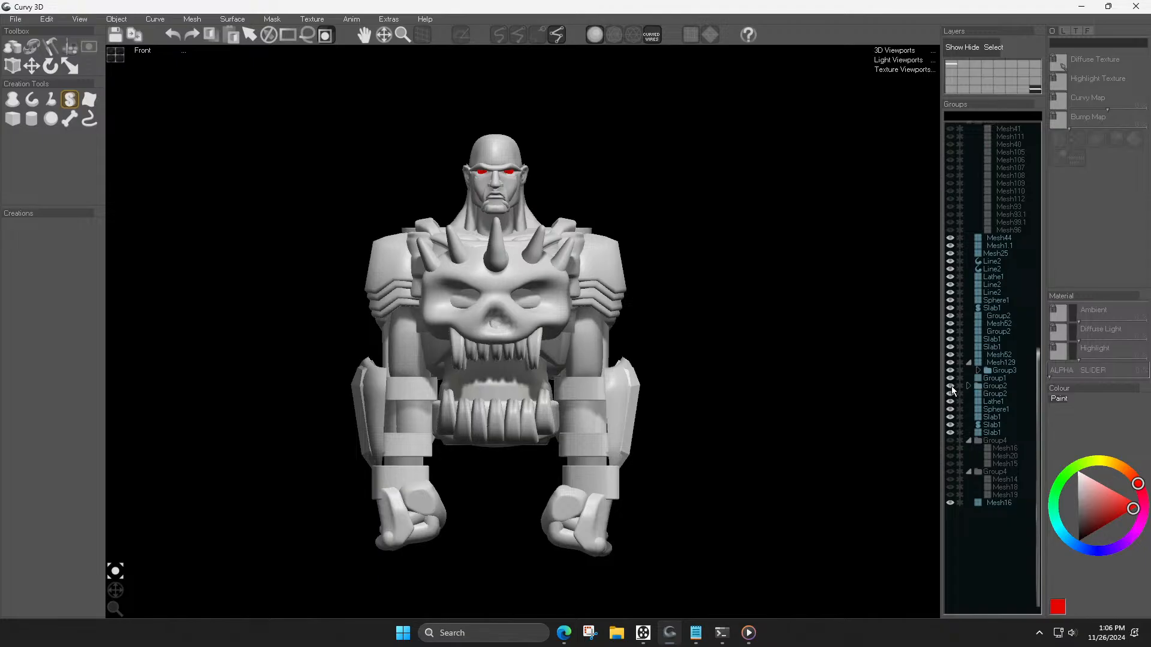
{"action": "left_click", "coordinate": [951, 386]}
{"action": "double_click", "coordinate": [996, 371]}
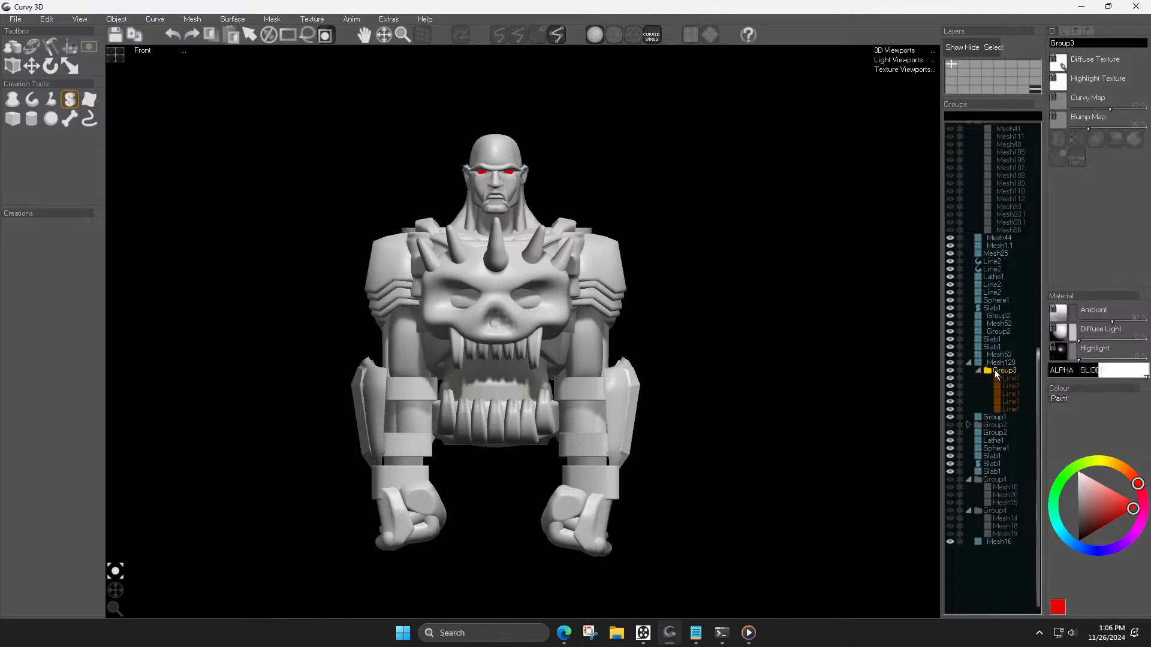
{"action": "scroll", "coordinate": [995, 373], "scroll_direction": "up", "scroll_amount": 8}
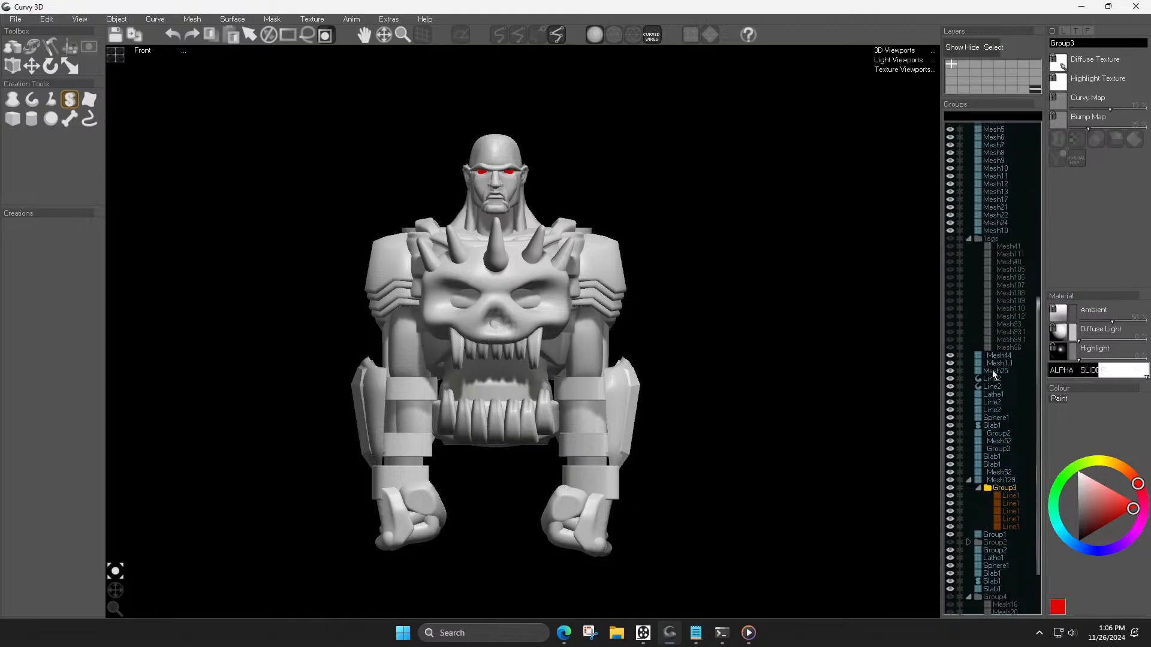
Step: Show the two hidden helmet groups near the end of the object list and collapse the first one
{"action": "scroll", "coordinate": [991, 369], "scroll_direction": "up", "scroll_amount": 9}
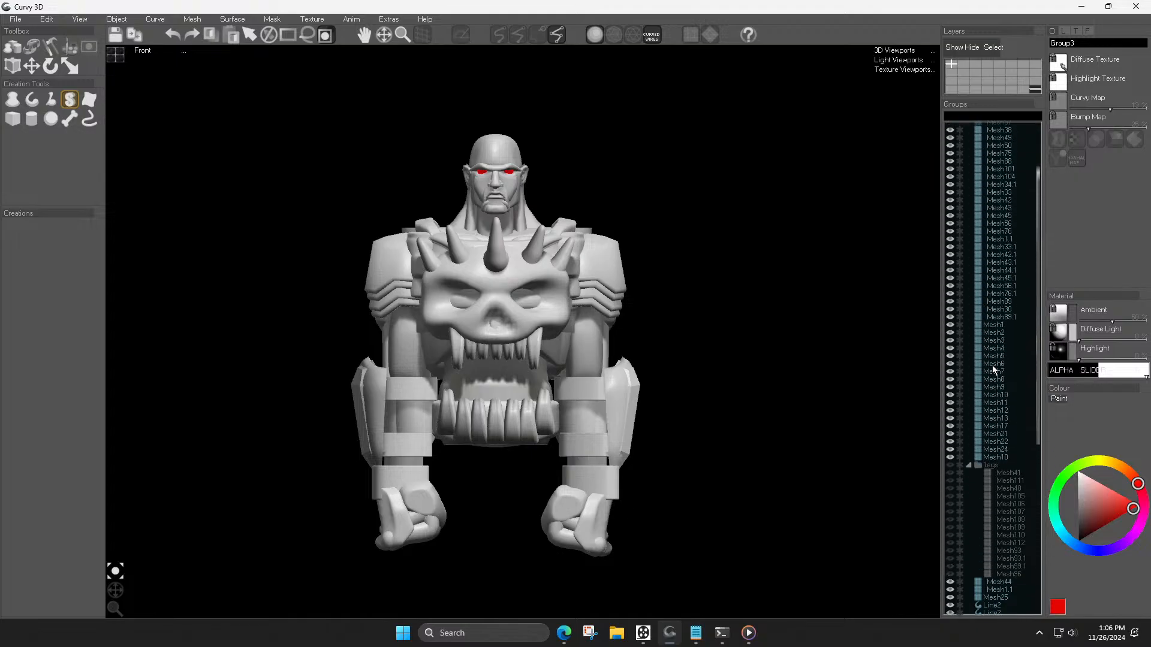
{"action": "scroll", "coordinate": [992, 363], "scroll_direction": "up", "scroll_amount": 1}
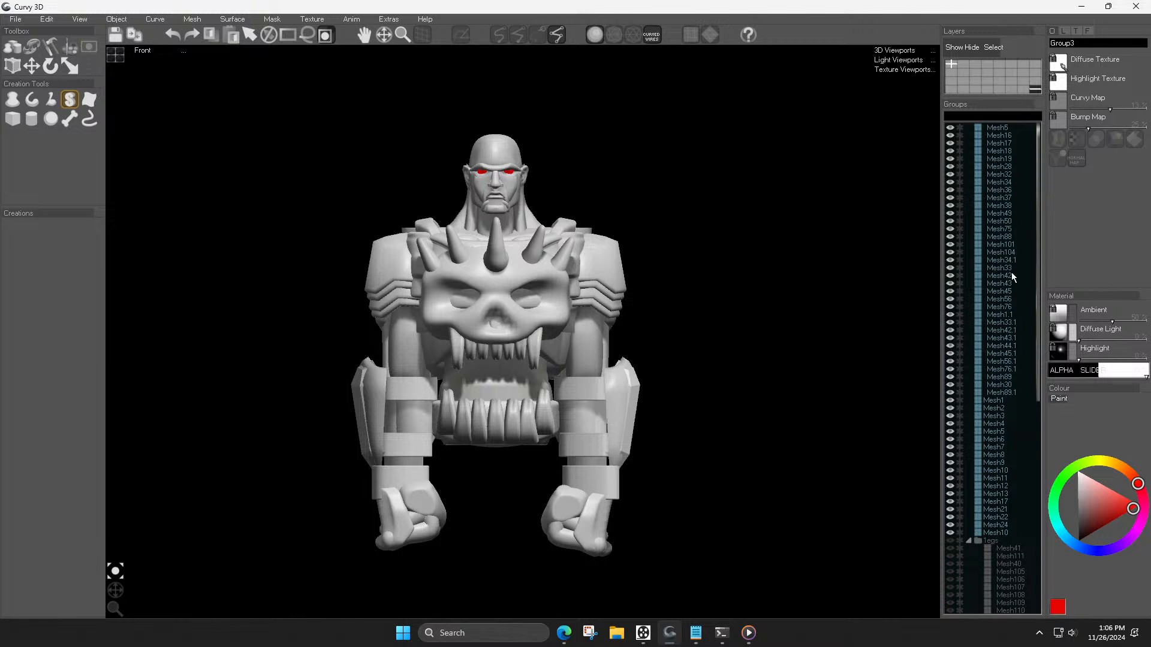
{"action": "scroll", "coordinate": [1007, 462], "scroll_direction": "down", "scroll_amount": 5}
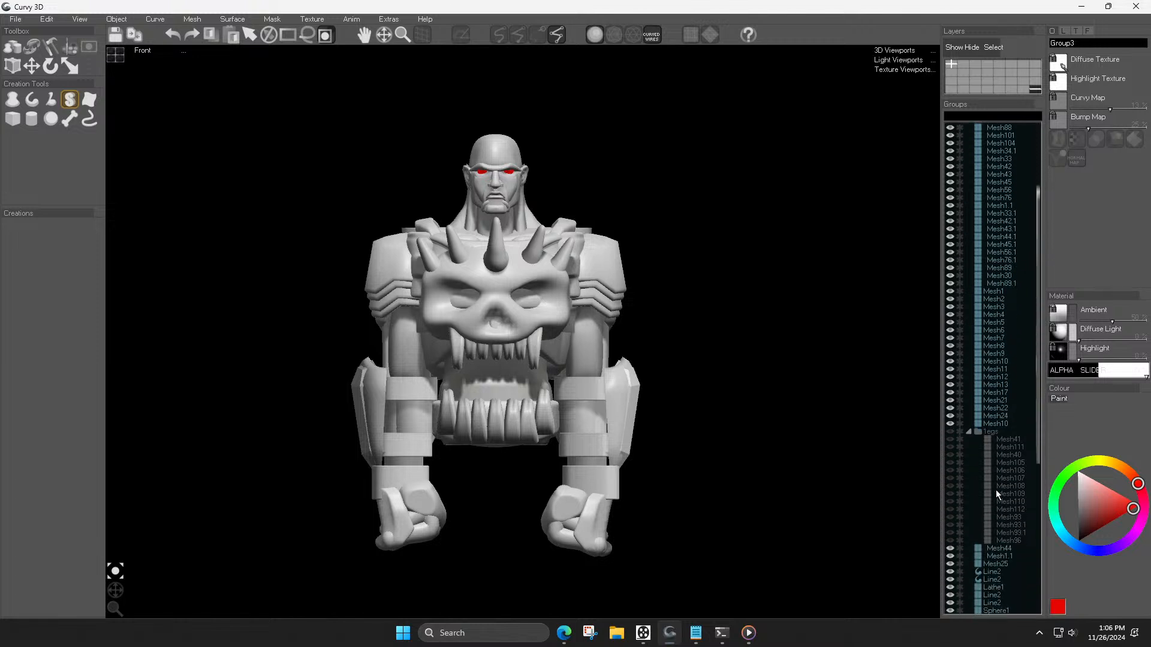
{"action": "scroll", "coordinate": [995, 487], "scroll_direction": "up", "scroll_amount": 5}
{"action": "scroll", "coordinate": [998, 461], "scroll_direction": "down", "scroll_amount": 10}
{"action": "scroll", "coordinate": [995, 491], "scroll_direction": "down", "scroll_amount": 3}
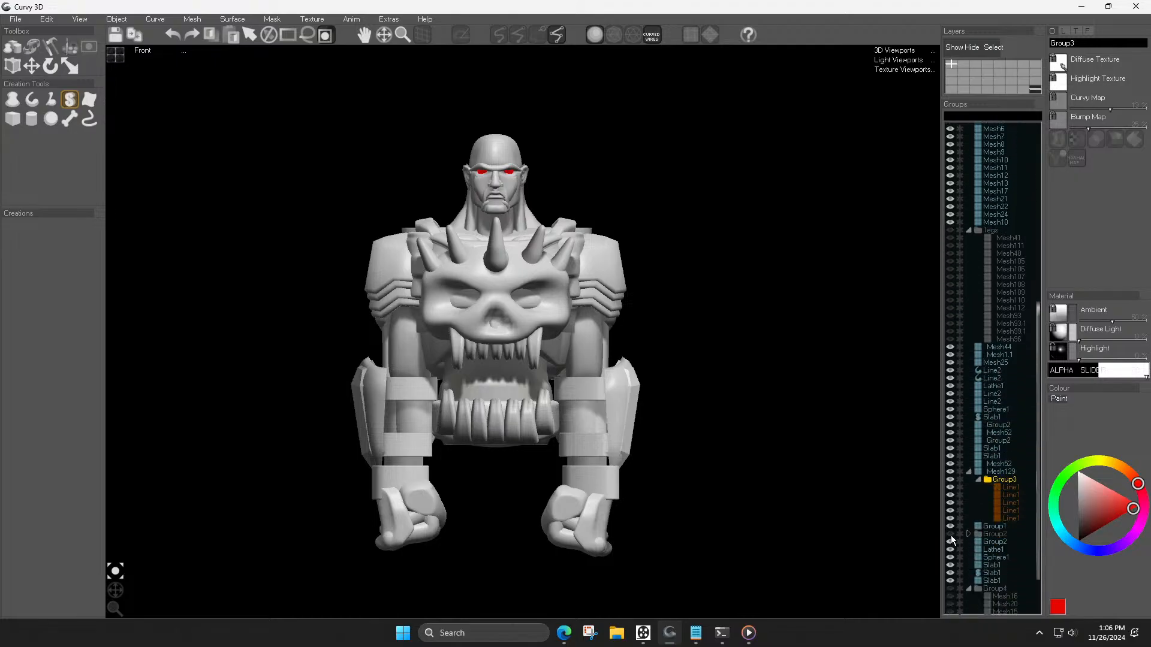
{"action": "scroll", "coordinate": [959, 537], "scroll_direction": "down", "scroll_amount": 3}
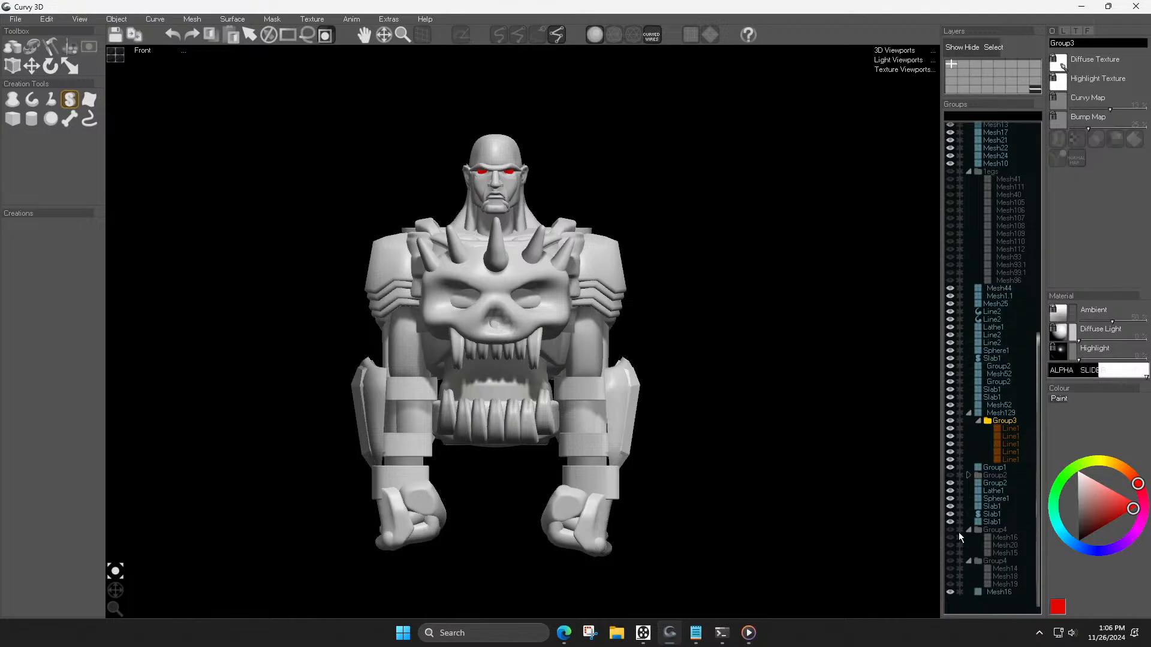
{"action": "left_click", "coordinate": [951, 531]}
{"action": "left_click", "coordinate": [950, 529]}
{"action": "left_click", "coordinate": [951, 530]}
{"action": "left_click", "coordinate": [983, 530]}
{"action": "left_click", "coordinate": [949, 538]}
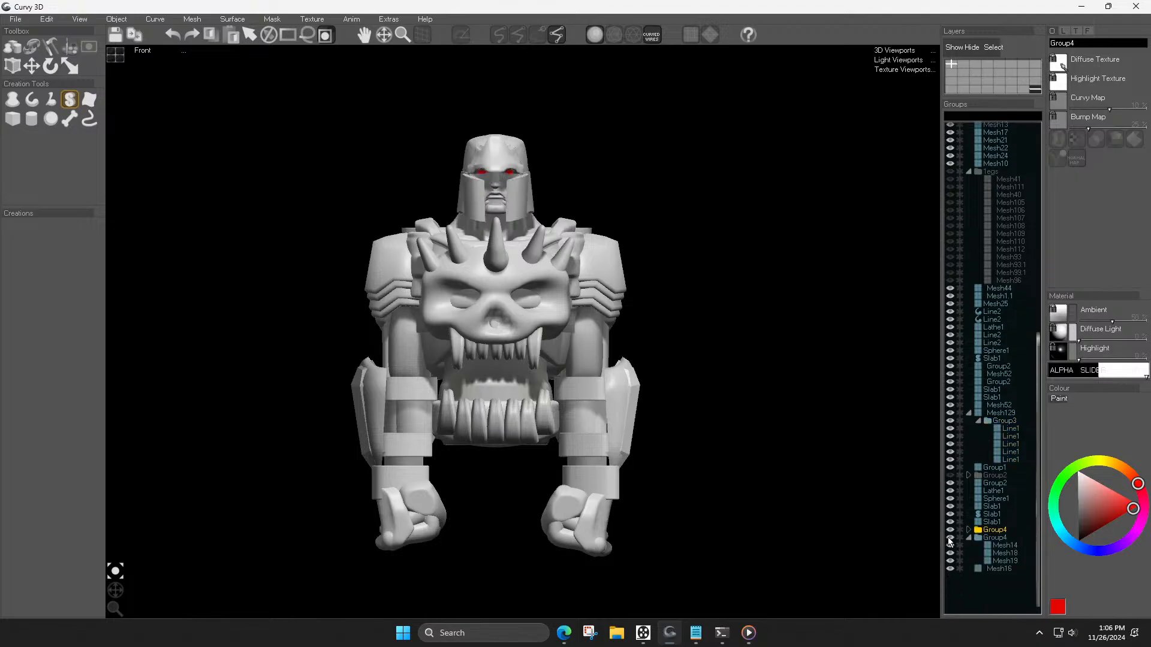
Step: Move the second helmet group into the first Group4 and check the combined helmet by toggling its visibility
{"action": "left_click", "coordinate": [949, 538]}
{"action": "left_click", "coordinate": [986, 538]}
{"action": "left_click_drag", "start_coordinate": [985, 535], "coordinate": [979, 530]}
{"action": "left_click", "coordinate": [949, 530]}
{"action": "left_click", "coordinate": [949, 531]}
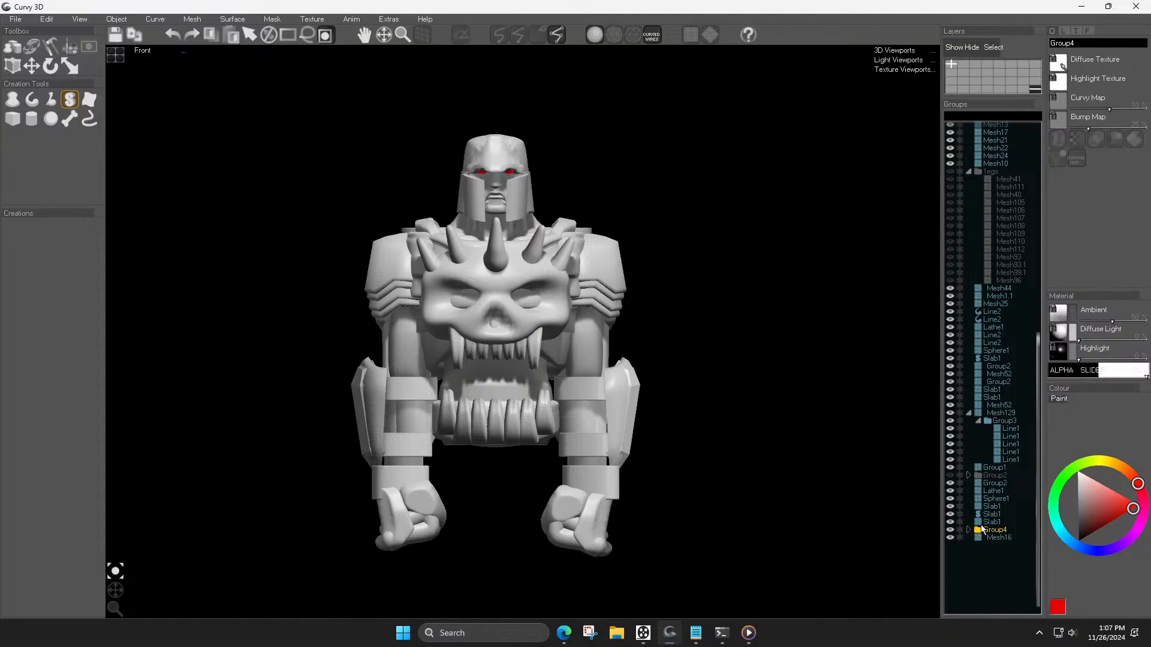
Step: Move the helmet group sideways off the head so it stands clear beside the figure, and deselect it
{"action": "left_click", "coordinate": [991, 530]}
{"action": "key", "text": "w"}
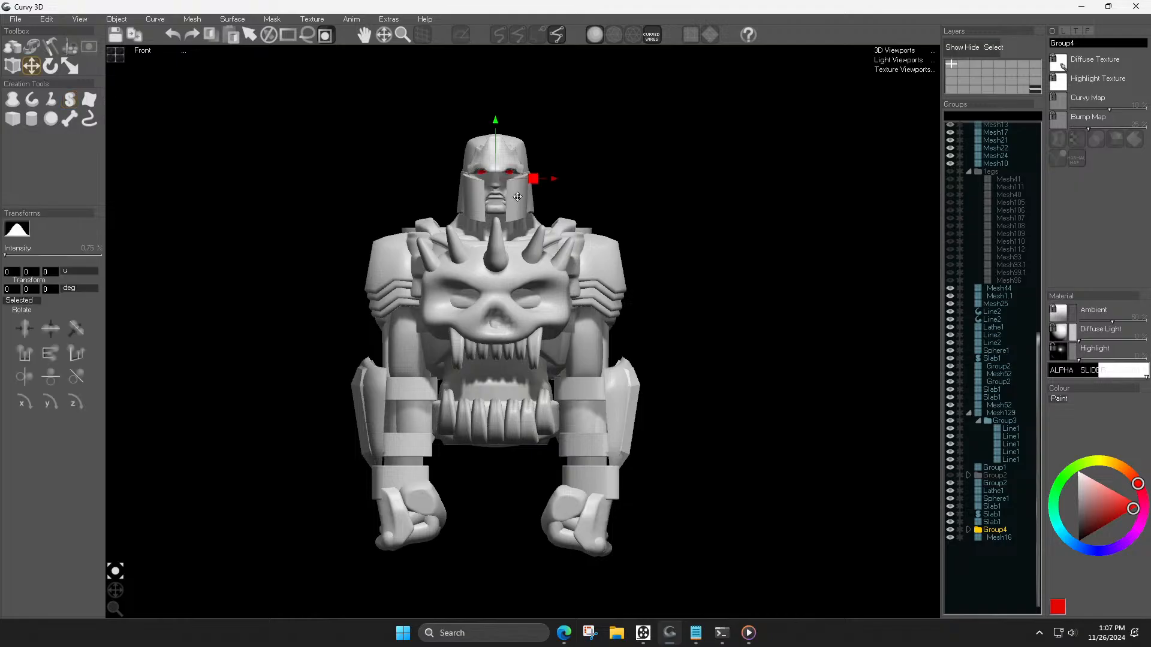
{"action": "left_click_drag", "start_coordinate": [547, 183], "coordinate": [399, 168]}
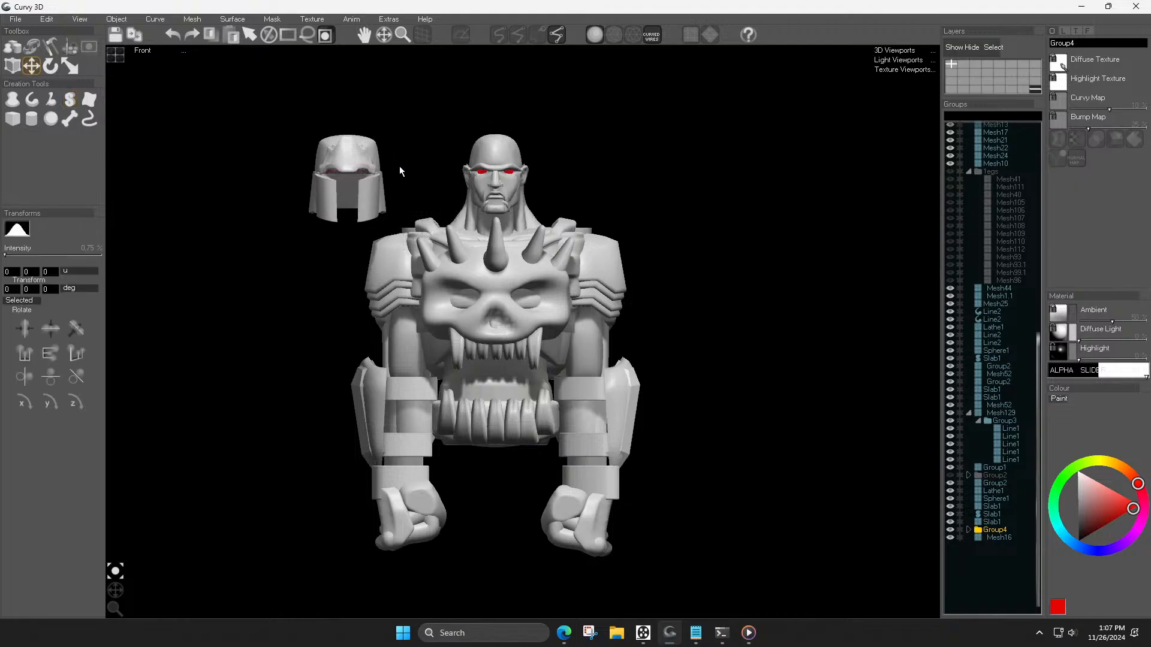
{"action": "left_click", "coordinate": [266, 499]}
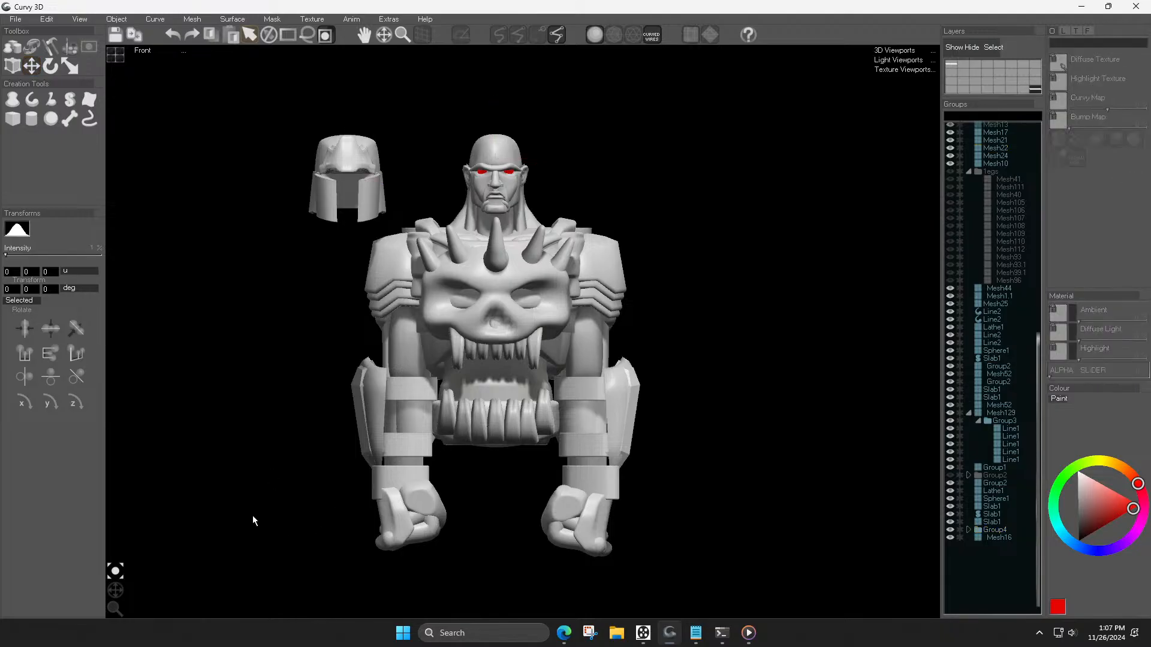
Step: Reset all the views and reframe the whole figure with the separated helmet
{"action": "left_click_drag", "start_coordinate": [120, 611], "coordinate": [120, 591]}
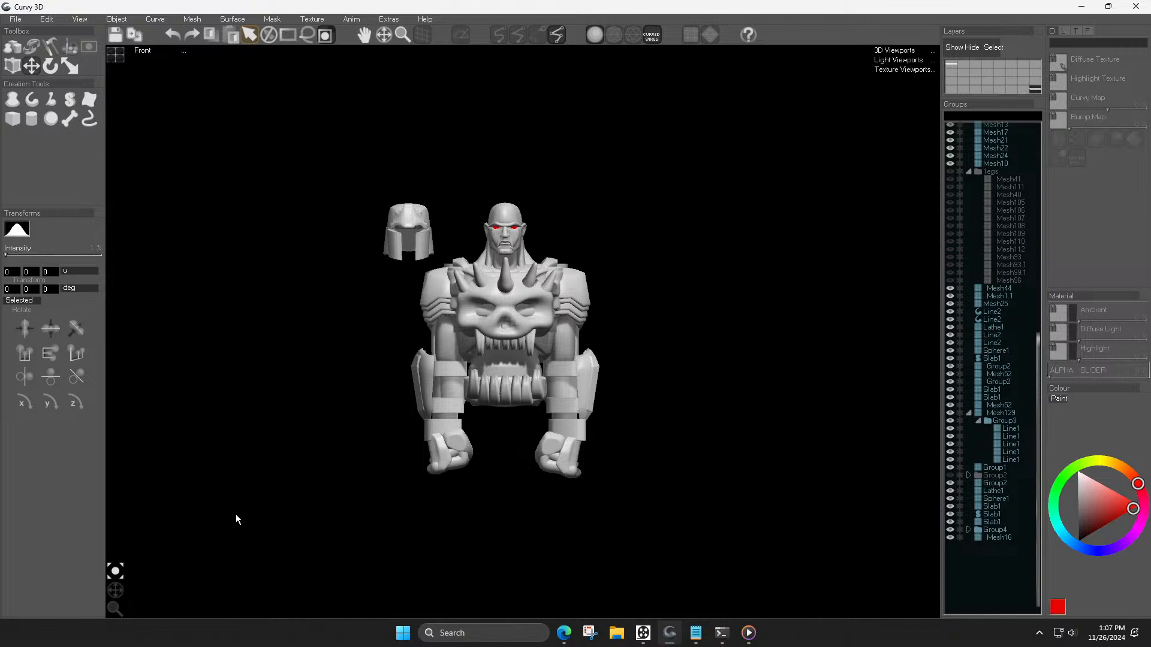
{"action": "left_click", "coordinate": [138, 38]}
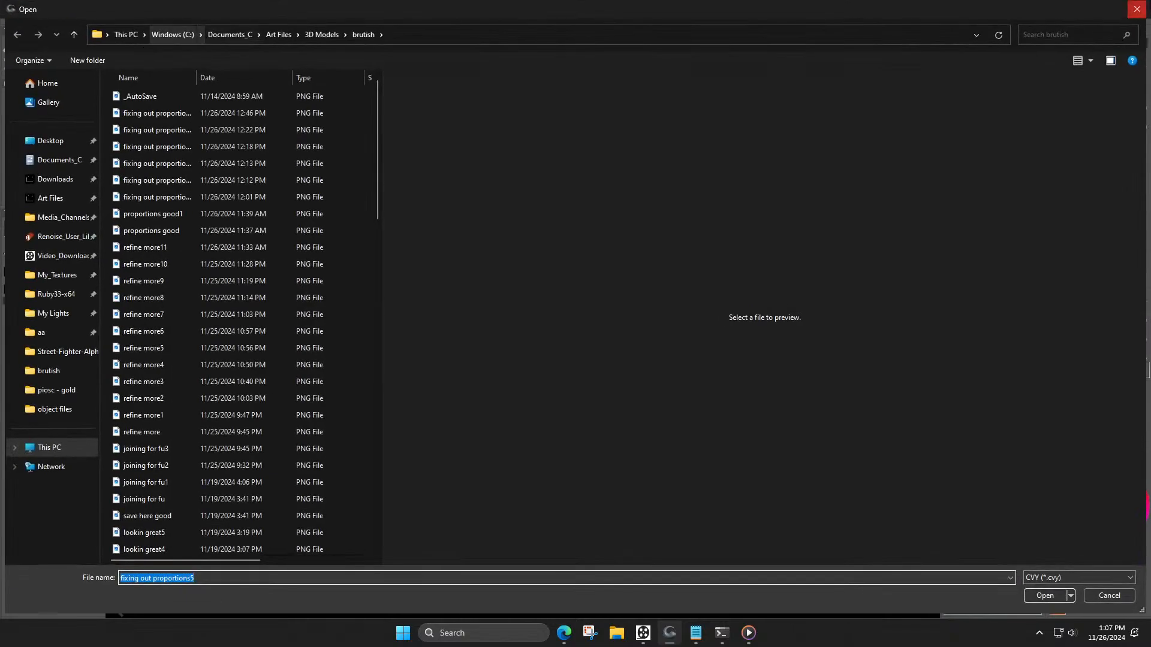
{"action": "left_click", "coordinate": [1137, 8]}
{"action": "left_click", "coordinate": [150, 52]}
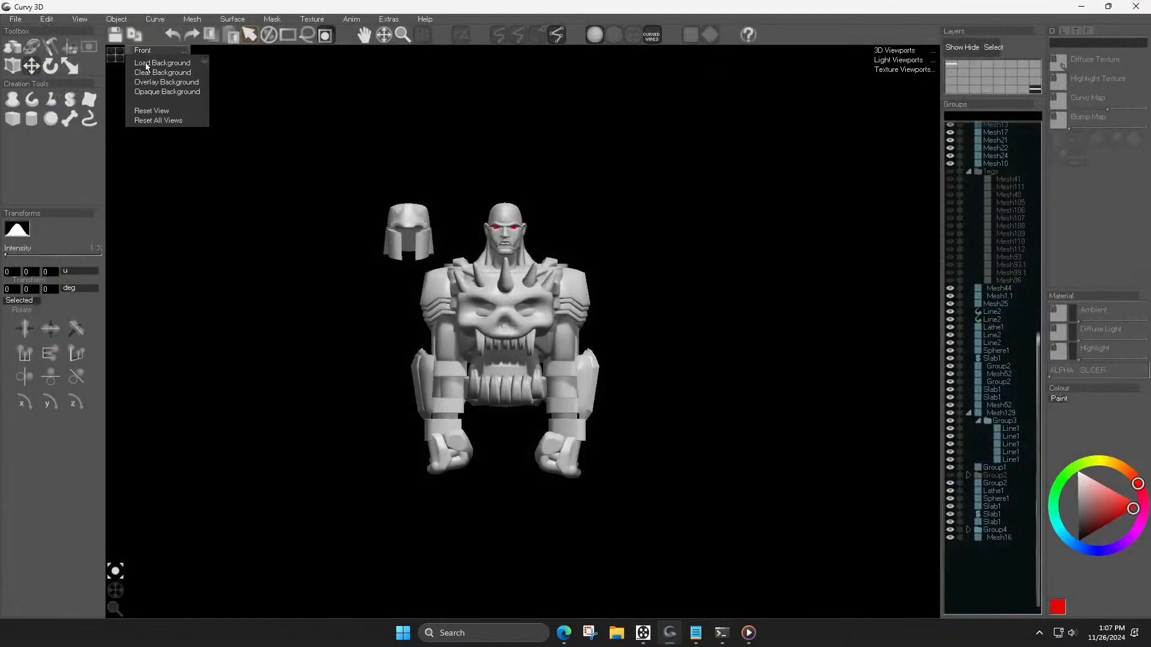
{"action": "left_click", "coordinate": [151, 109]}
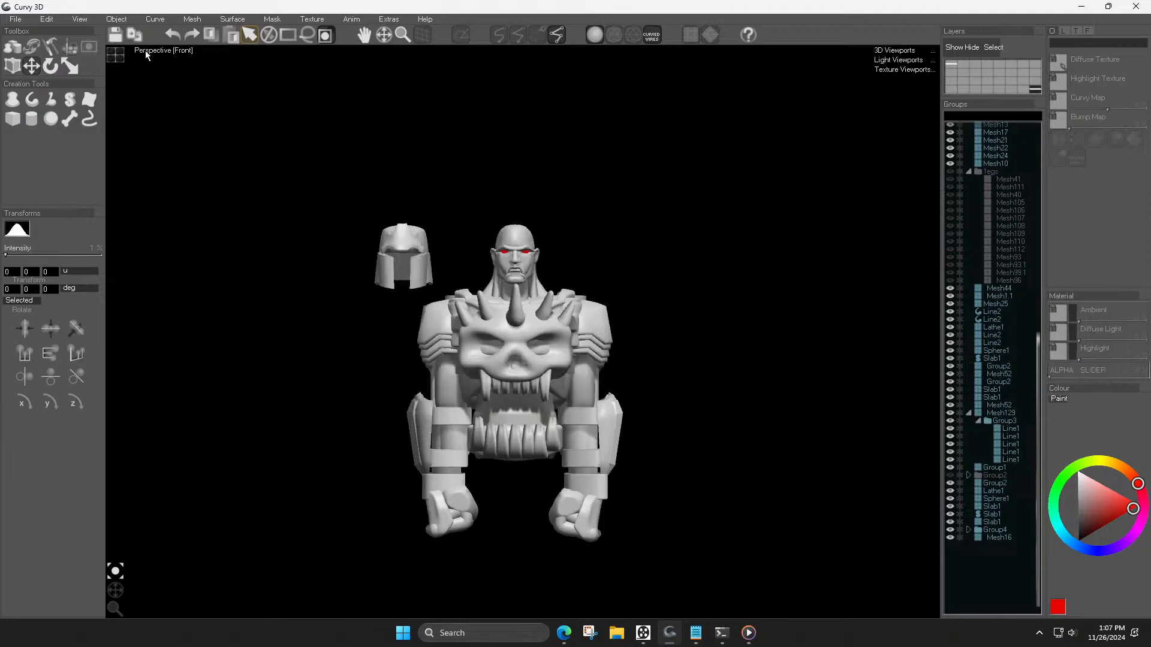
{"action": "left_click", "coordinate": [146, 51]}
{"action": "left_click", "coordinate": [144, 121]}
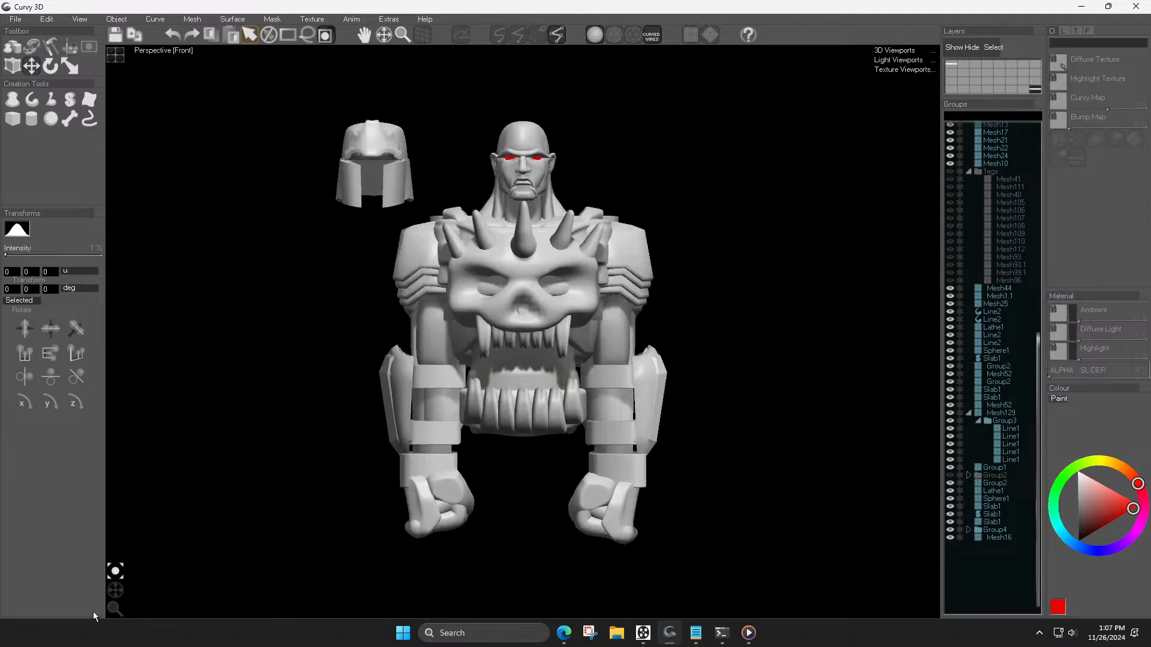
{"action": "left_click_drag", "start_coordinate": [115, 589], "coordinate": [127, 585]}
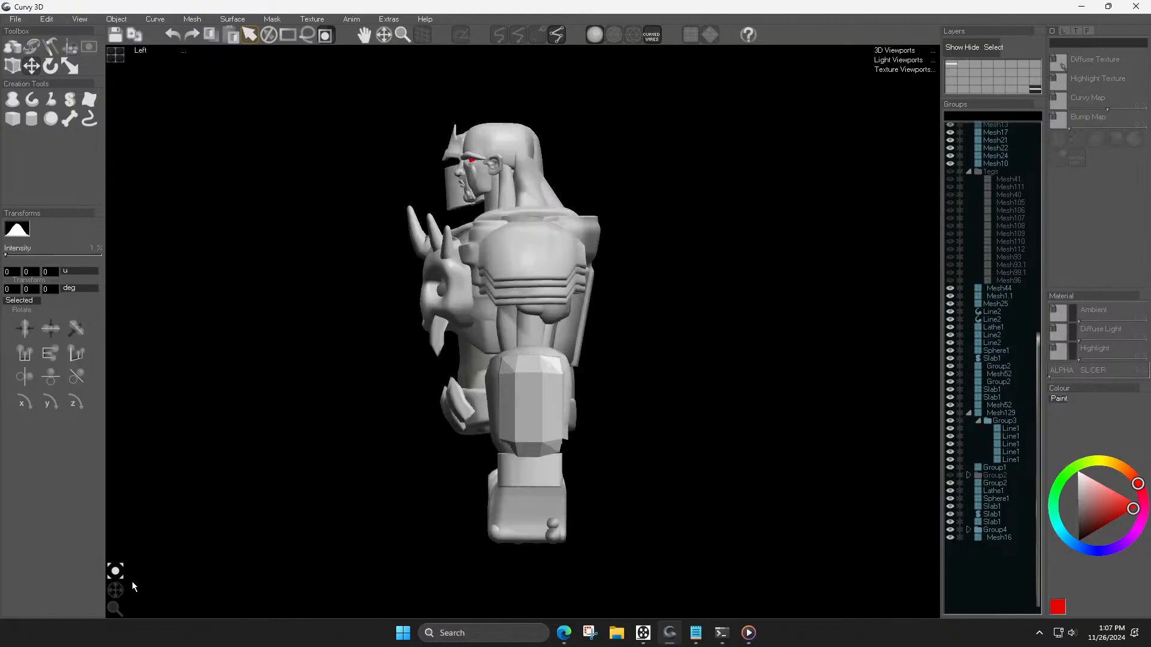
{"action": "scroll", "coordinate": [404, 258], "scroll_direction": "up", "scroll_amount": 4}
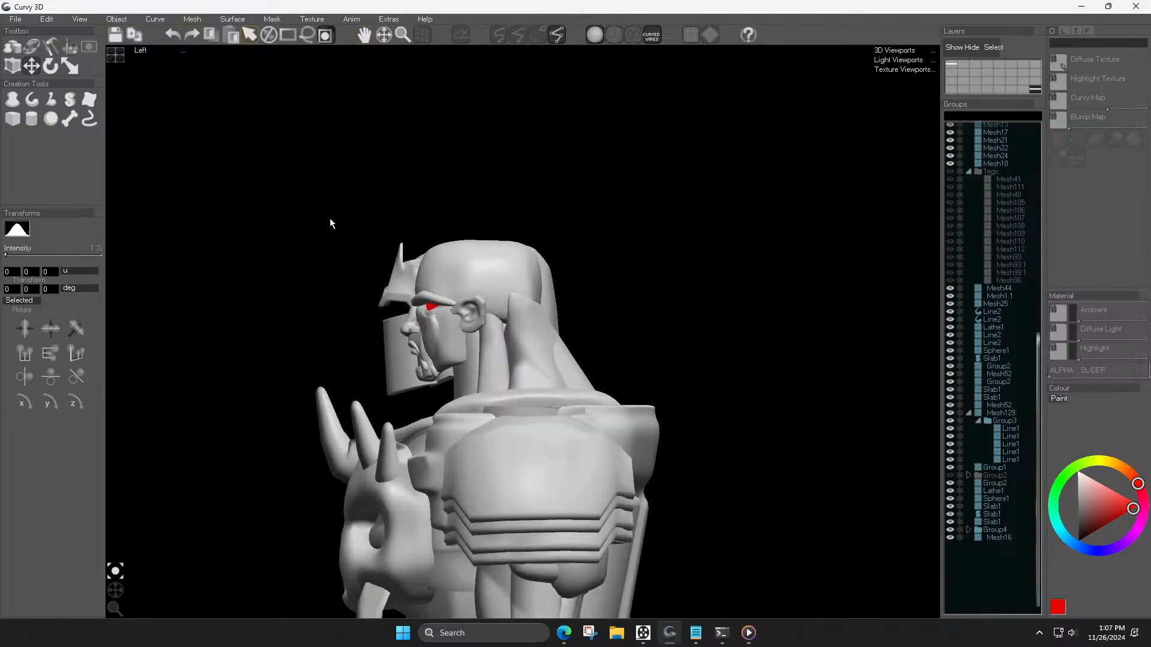
{"action": "scroll", "coordinate": [419, 304], "scroll_direction": "up", "scroll_amount": 2}
{"action": "left_click", "coordinate": [419, 305]}
{"action": "key", "text": "r"}
{"action": "key", "text": "m"}
{"action": "left_click", "coordinate": [480, 269], "text": "shift"}
{"action": "left_click_drag", "start_coordinate": [495, 275], "coordinate": [478, 276]}
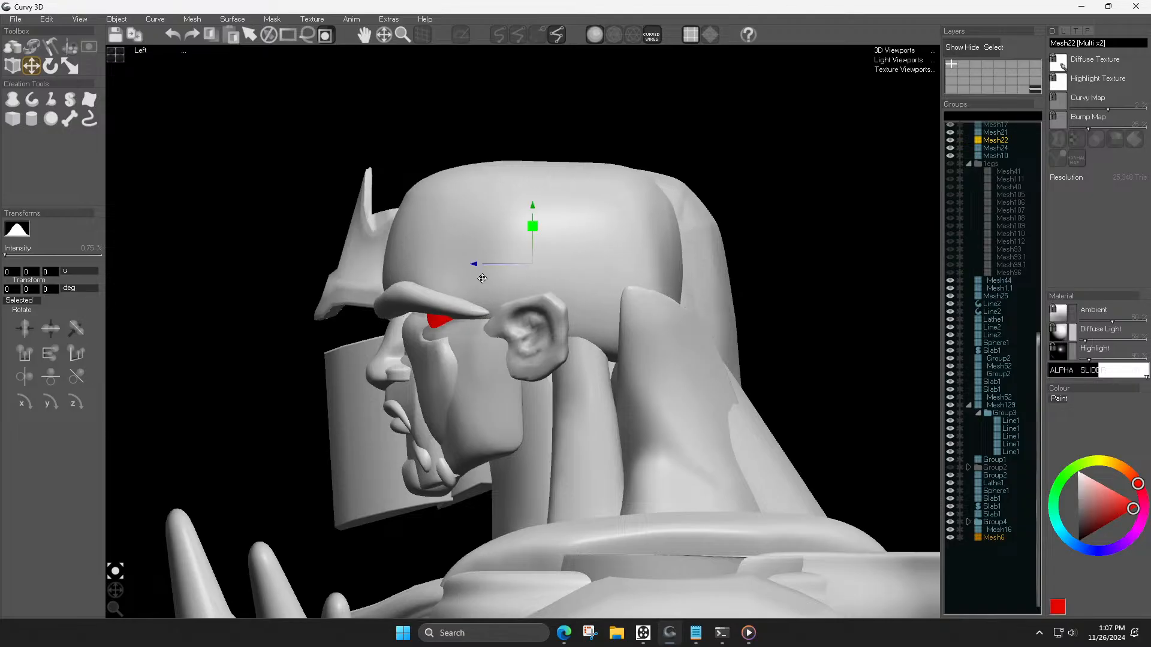
Step: Box-select the head's pieces in the front view, group them, and check the group by toggling its visibility
{"action": "key", "text": "f"}
{"action": "left_click", "coordinate": [288, 36]}
{"action": "left_click_drag", "start_coordinate": [472, 111], "coordinate": [560, 210]}
{"action": "key", "text": "ctrl+g"}
{"action": "key", "text": "h"}
{"action": "key", "text": "h"}
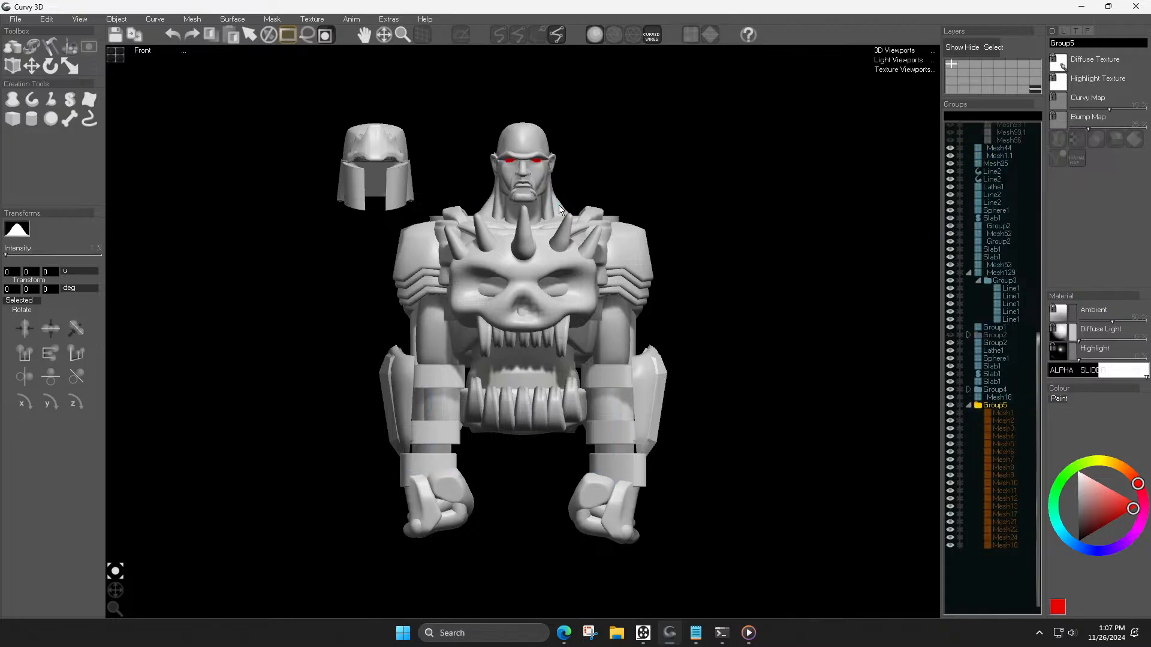
Step: Move the grouped head slightly back and up over the neck in the left view
{"action": "key", "text": "l"}
{"action": "key", "text": "m"}
{"action": "left_click_drag", "start_coordinate": [564, 225], "coordinate": [608, 194]}
Step: Move the central neck column back and down beneath the head, and check it in the front view
{"action": "left_click", "coordinate": [536, 452]}
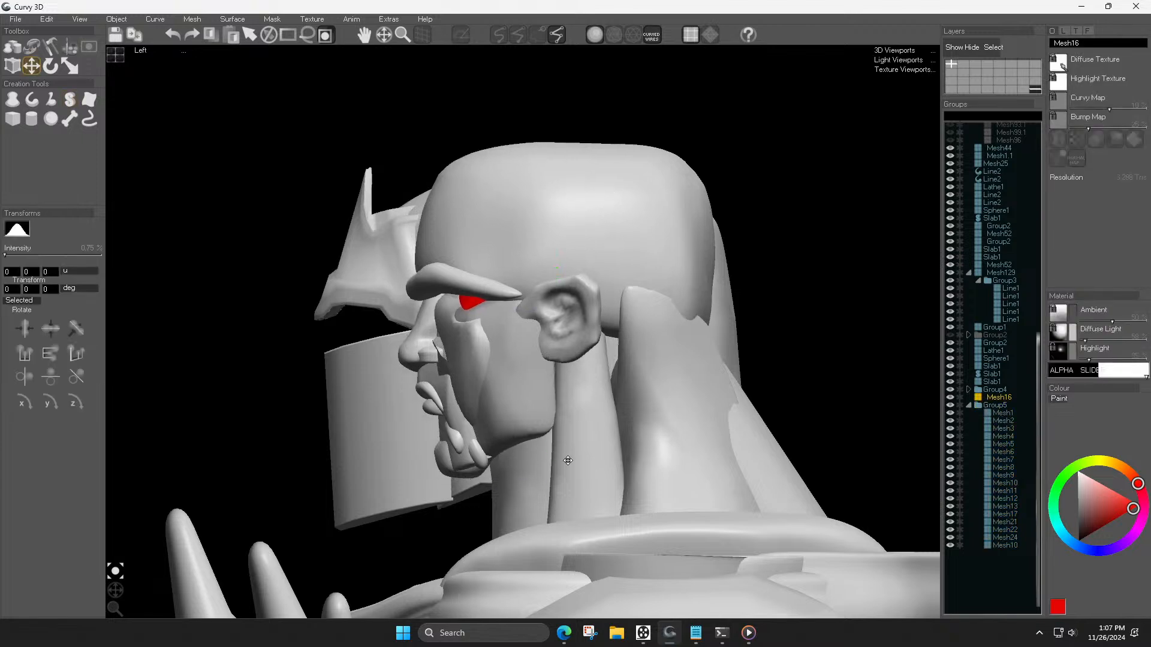
{"action": "left_click", "coordinate": [522, 452]}
{"action": "left_click_drag", "start_coordinate": [521, 452], "coordinate": [560, 509]}
{"action": "key", "text": "ctrl+f"}
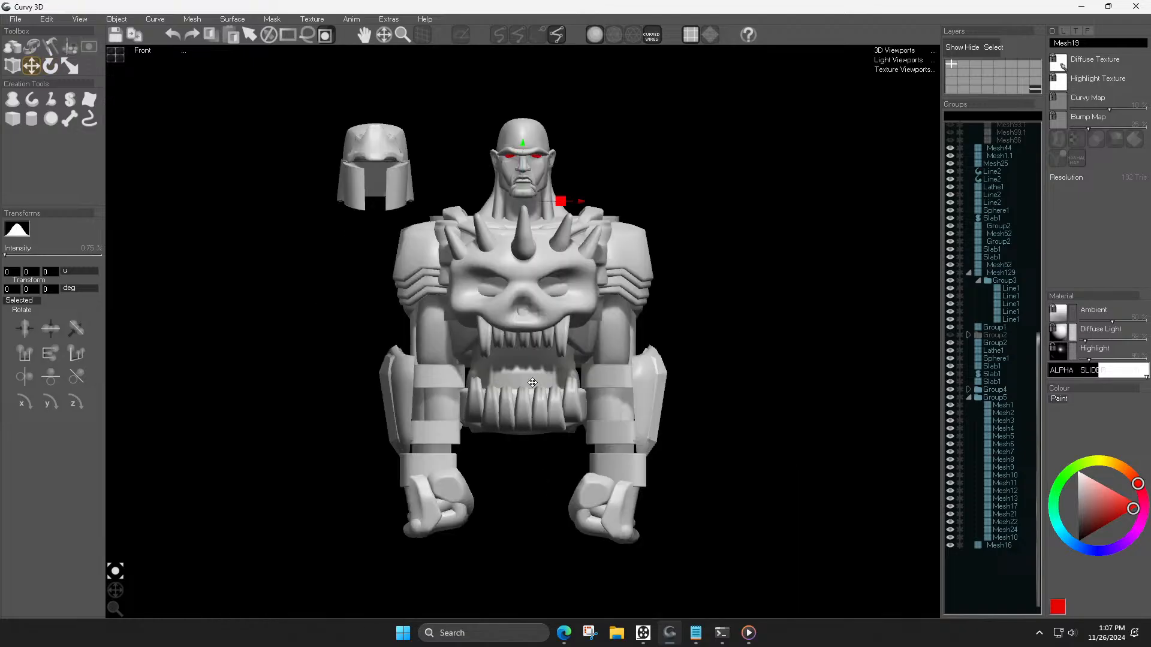
Step: Save the model under the new file name concept1
{"action": "middle_click_drag", "start_coordinate": [540, 321], "coordinate": [541, 350]}
{"action": "key", "text": "Escape"}
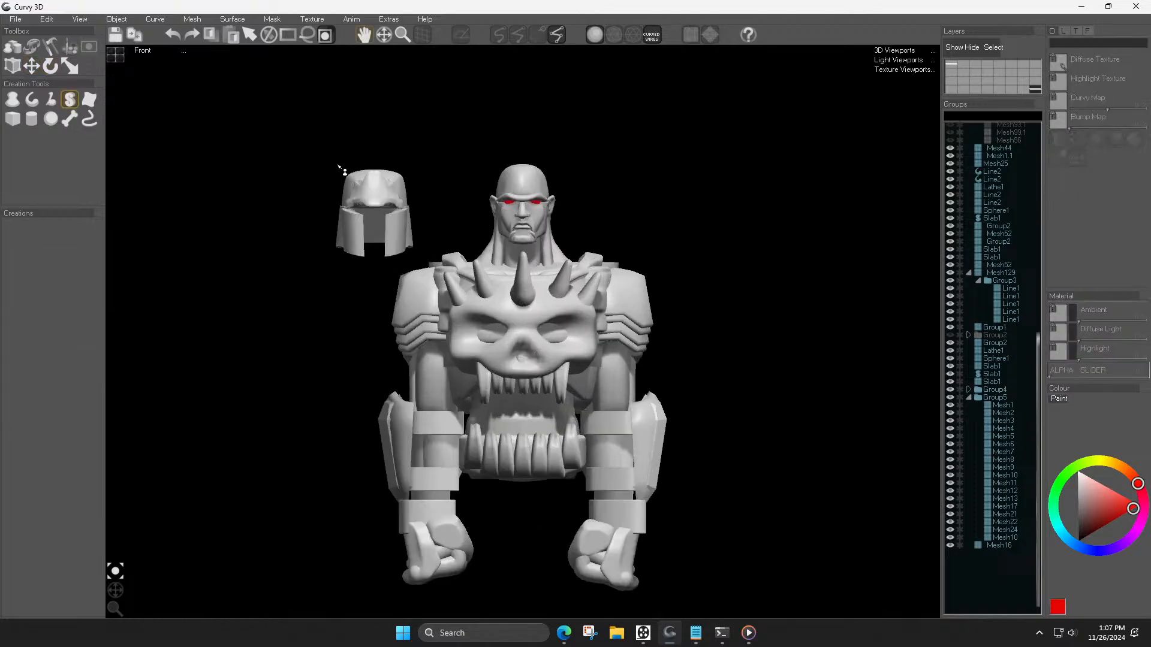
{"action": "left_click", "coordinate": [16, 19]}
{"action": "left_click", "coordinate": [30, 61]}
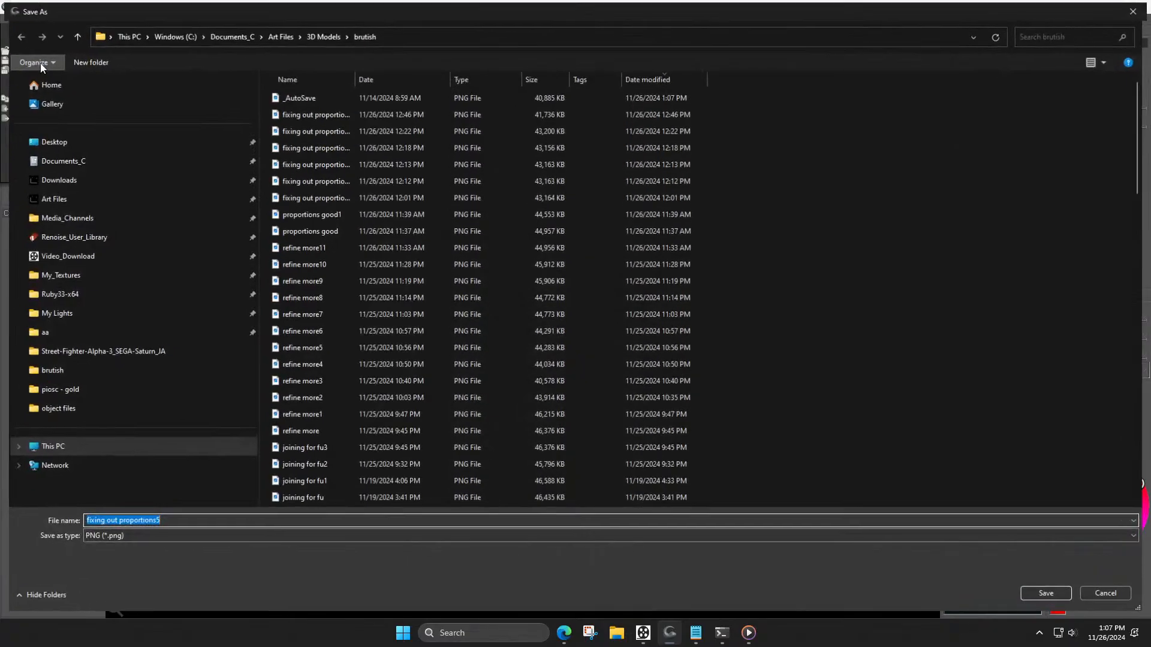
{"action": "type", "text": "concept1"}
{"action": "key", "text": "Return"}
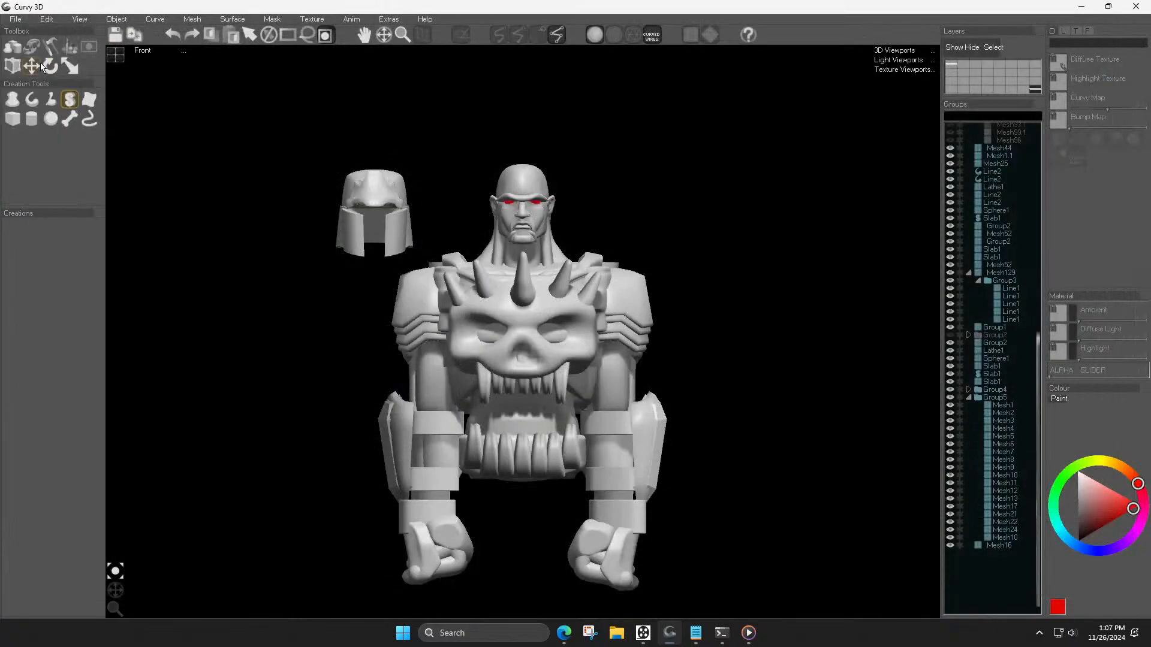
Step: Turn on ambient occlusion rendering for the viewport
{"action": "left_click", "coordinate": [80, 19]}
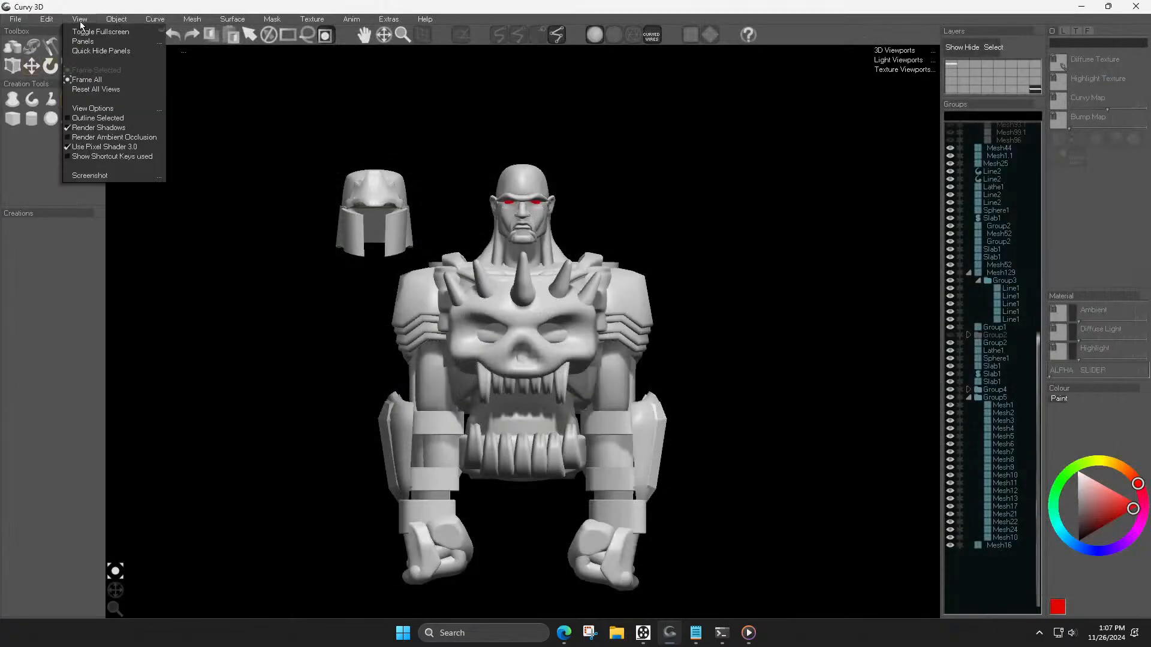
{"action": "left_click", "coordinate": [95, 136]}
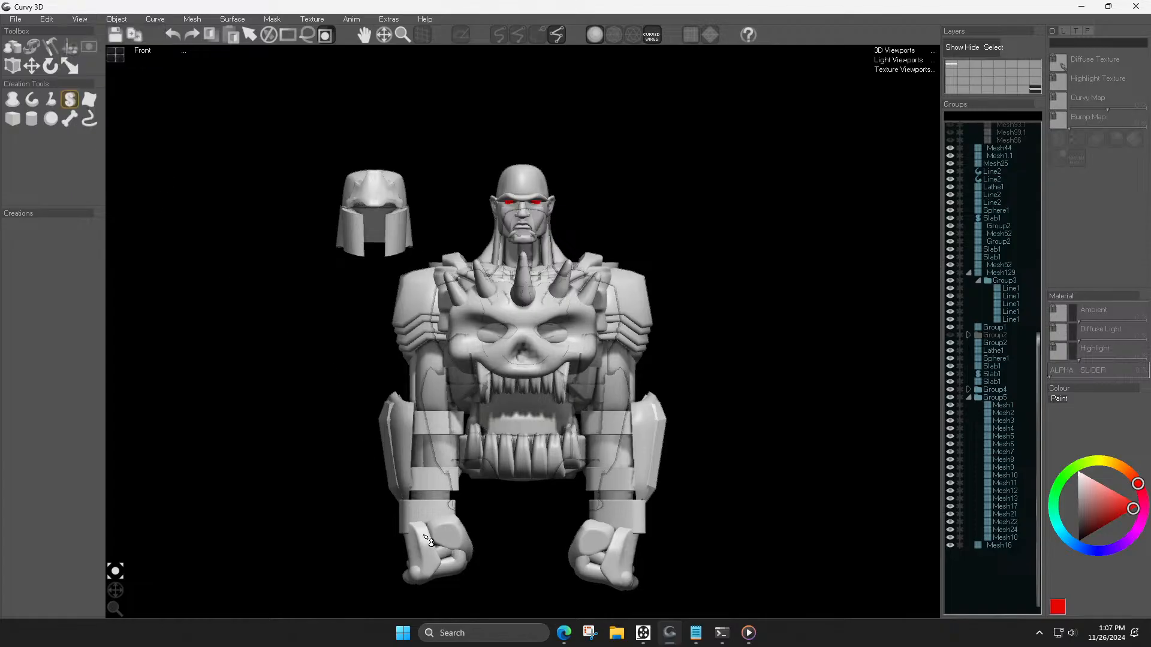
{"action": "scroll", "coordinate": [427, 519], "scroll_direction": "down", "scroll_amount": 3}
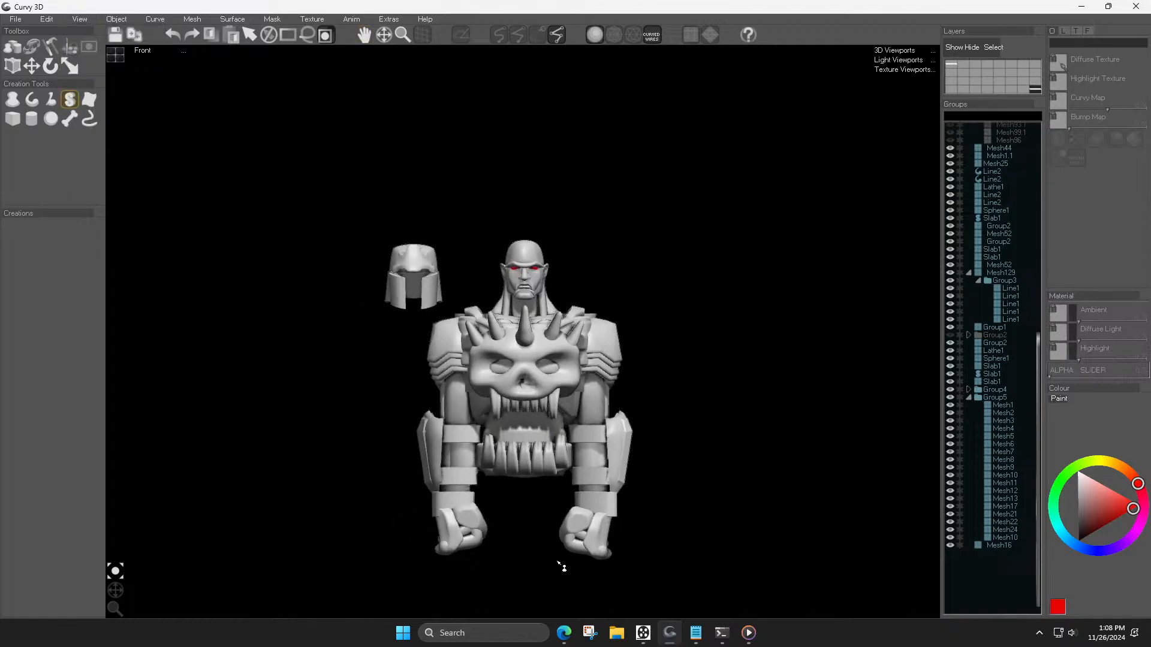
Step: Move both wrist cuffs up slightly along the forearms in the front view
{"action": "left_click", "coordinate": [572, 543]}
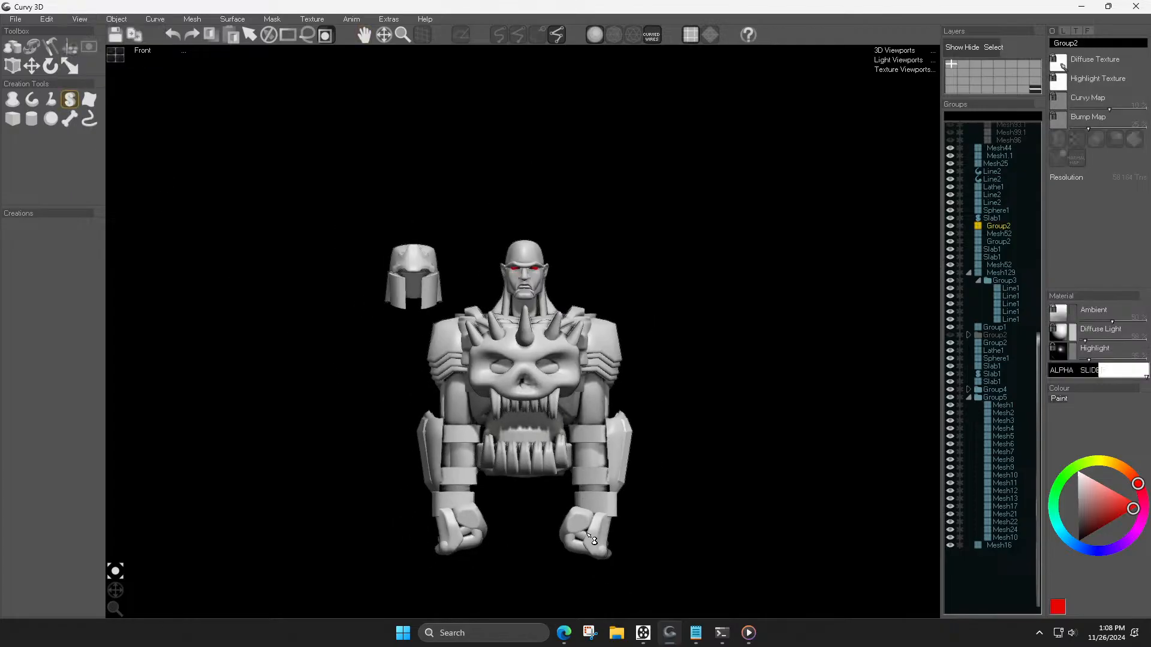
{"action": "left_click", "coordinate": [598, 502]}
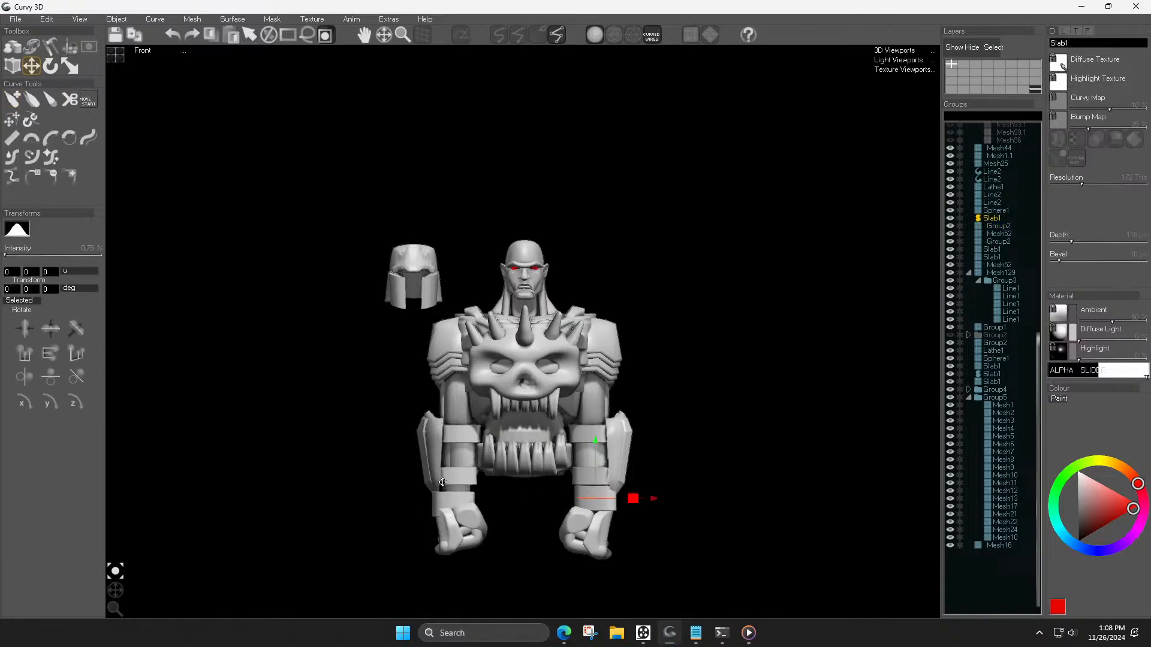
{"action": "left_click_drag", "start_coordinate": [455, 508], "coordinate": [456, 502]}
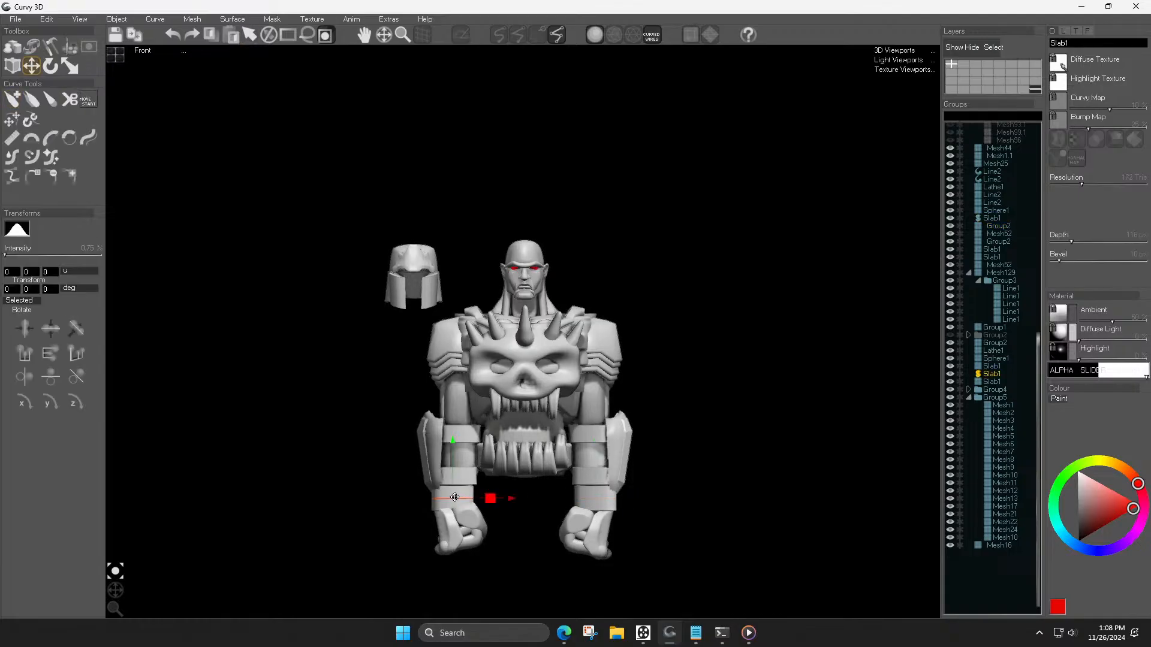
{"action": "key", "text": "Escape"}
Step: Raise one fist closer to its wrist cuff, delete the opposite fist and mirror the raised one across the body
{"action": "left_click", "coordinate": [582, 541]}
{"action": "left_click_drag", "start_coordinate": [581, 540], "coordinate": [593, 522]}
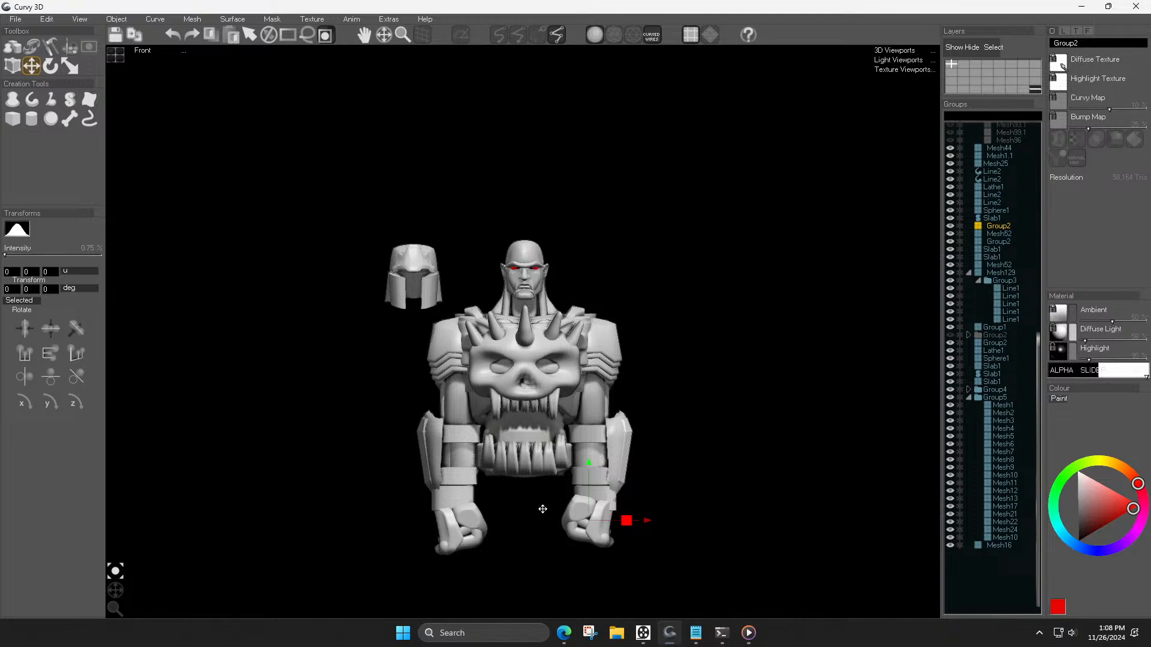
{"action": "key", "text": "Delete"}
{"action": "left_click", "coordinate": [605, 516]}
{"action": "key", "text": "ctrl+z"}
{"action": "left_click", "coordinate": [460, 539]}
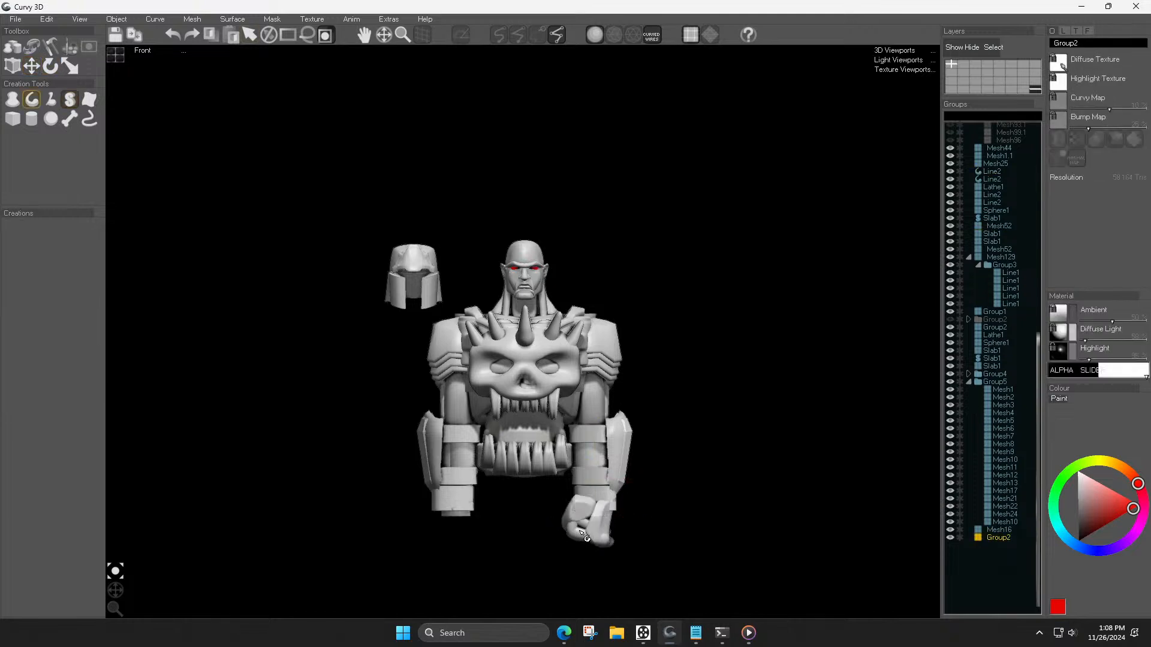
{"action": "key", "text": "r"}
{"action": "left_click", "coordinate": [657, 527]}
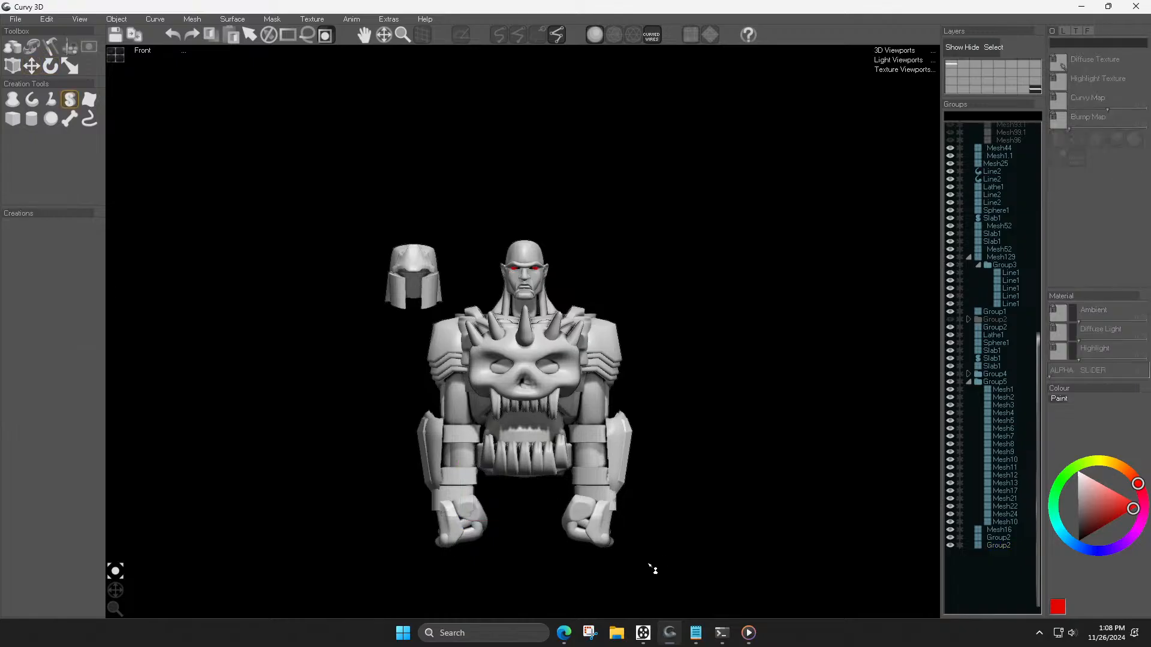
Step: Save the model and turn ambient occlusion rendering back on
{"action": "left_click", "coordinate": [24, 19]}
{"action": "left_click", "coordinate": [36, 70]}
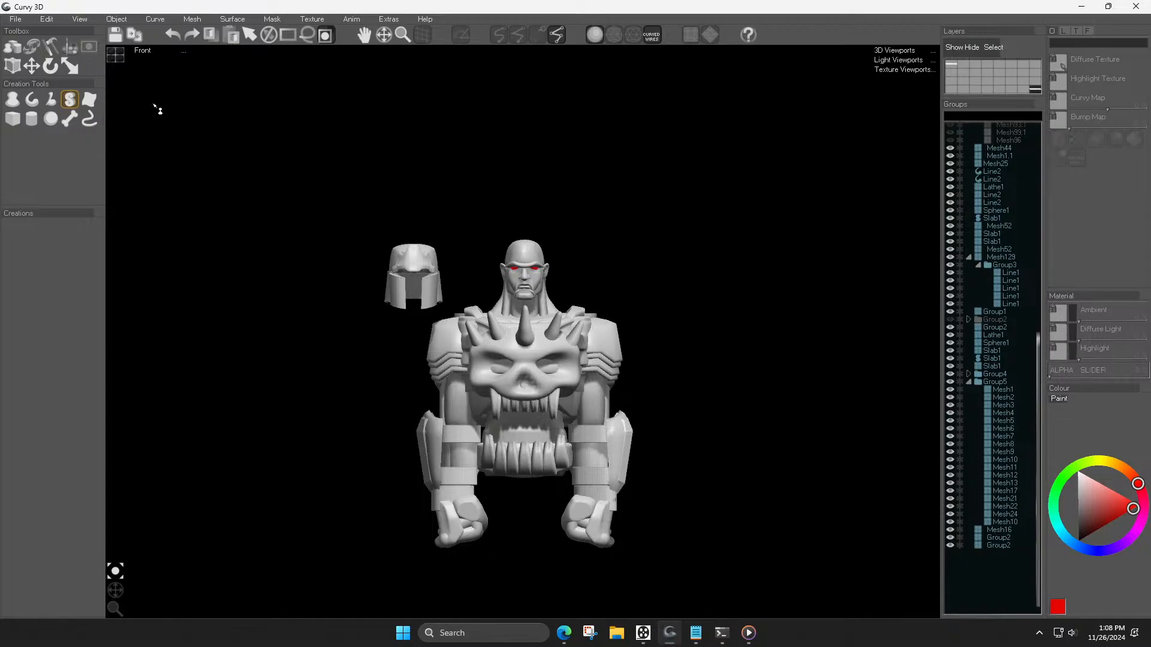
{"action": "left_click", "coordinate": [83, 18]}
{"action": "left_click", "coordinate": [104, 135]}
Step: Place a duplicate of the whole figure beside the original, turned to a three-quarter angle, and delete the duplicate's helmet
{"action": "key", "text": "ctrl+a"}
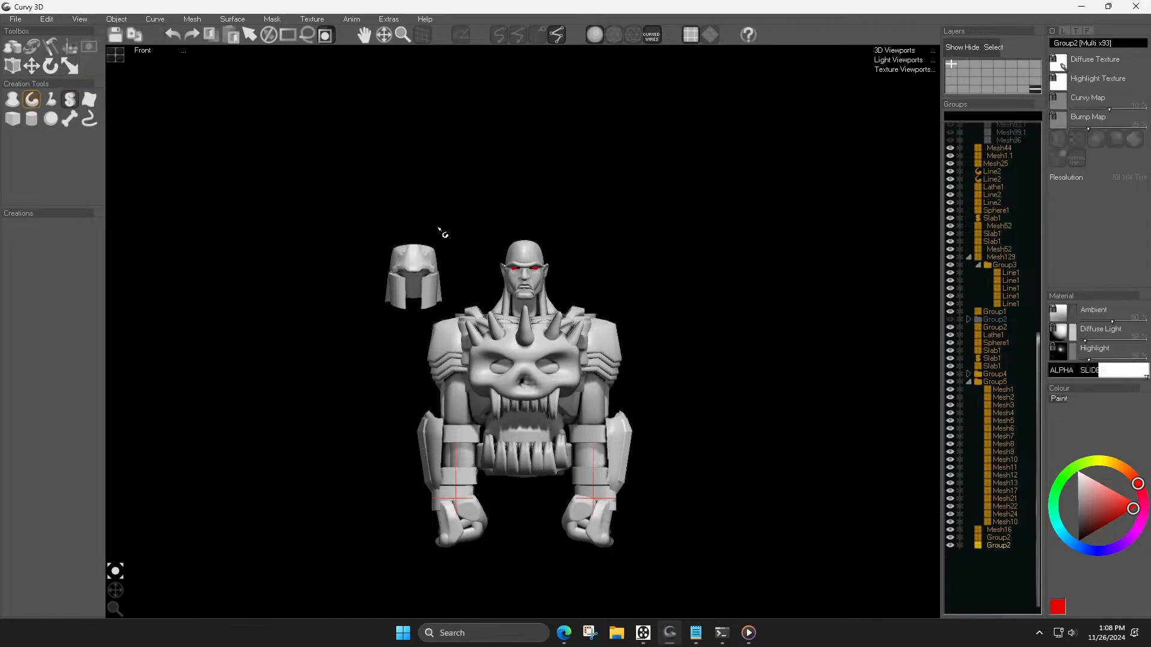
{"action": "key", "text": "ctrl+v"}
{"action": "left_click_drag", "start_coordinate": [524, 521], "coordinate": [372, 501]}
{"action": "key", "text": "r"}
{"action": "left_click", "coordinate": [678, 440]}
{"action": "middle_click_drag", "start_coordinate": [674, 434], "coordinate": [709, 406]}
{"action": "left_click", "coordinate": [257, 249]}
{"action": "key", "text": "Delete"}
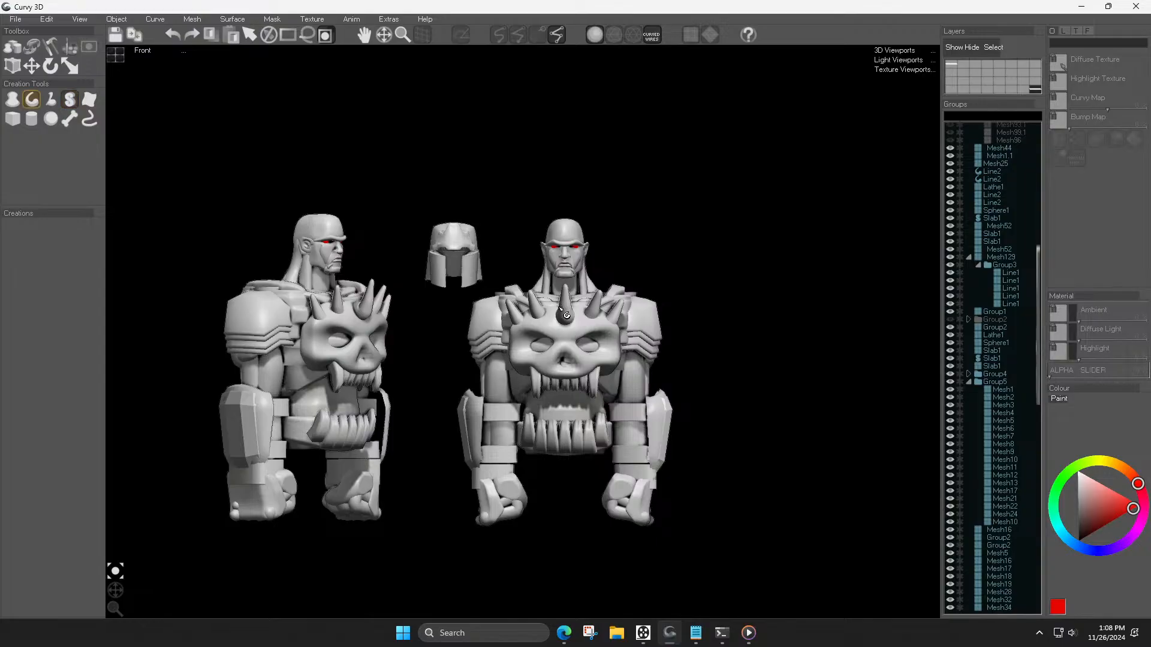
Step: Inspect the skull cap in the left view, then reopen the saved model to discard the rotated duplicate
{"action": "key", "text": "l"}
{"action": "scroll", "coordinate": [519, 275], "scroll_direction": "down", "scroll_amount": 2}
{"action": "left_click", "coordinate": [573, 235]}
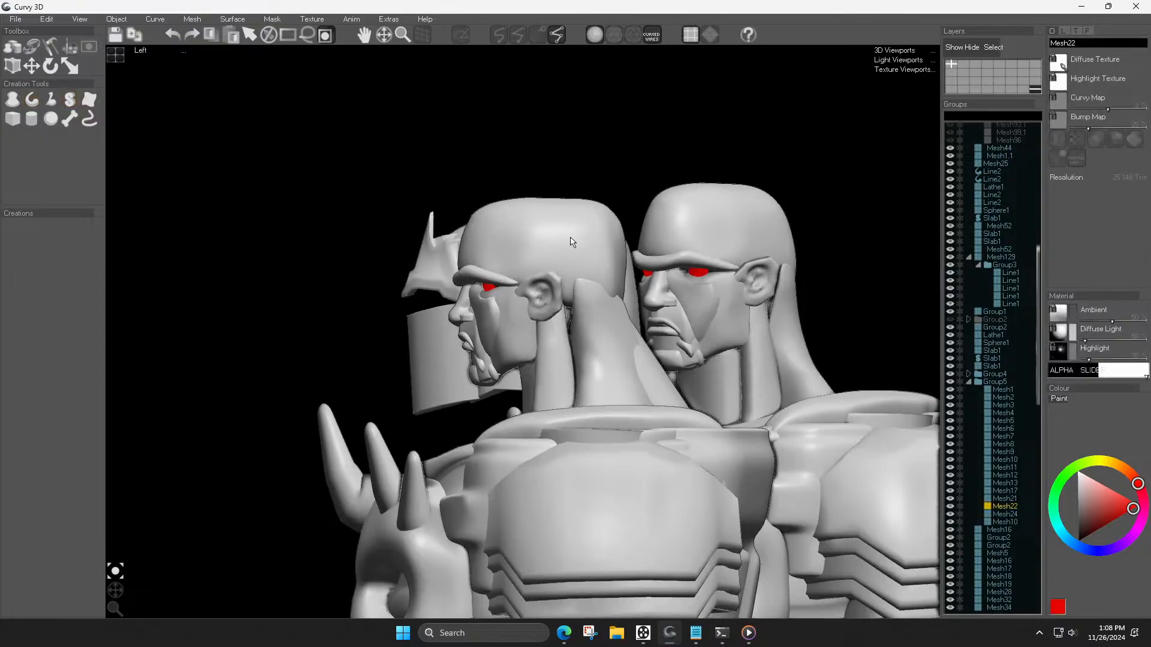
{"action": "left_click", "coordinate": [15, 19]}
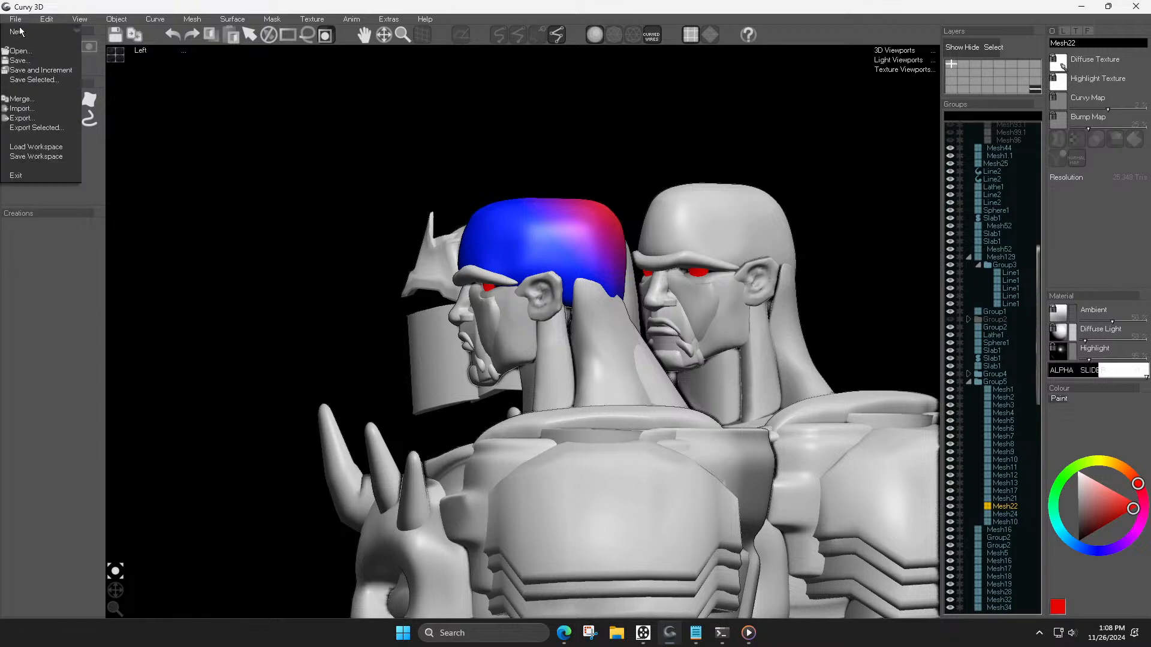
{"action": "left_click", "coordinate": [23, 50]}
{"action": "double_click", "coordinate": [146, 101]}
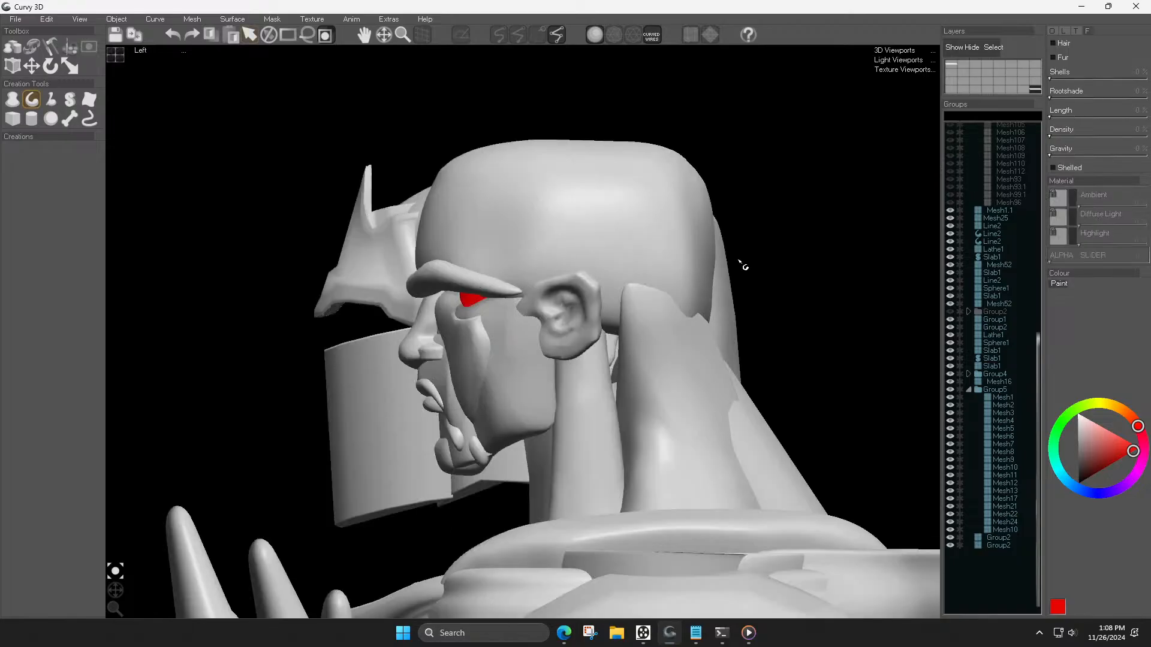
Step: Move the muscle piece at the back of the neck so it sits closer to the neck in the left view
{"action": "left_click_drag", "start_coordinate": [621, 255], "coordinate": [704, 257]}
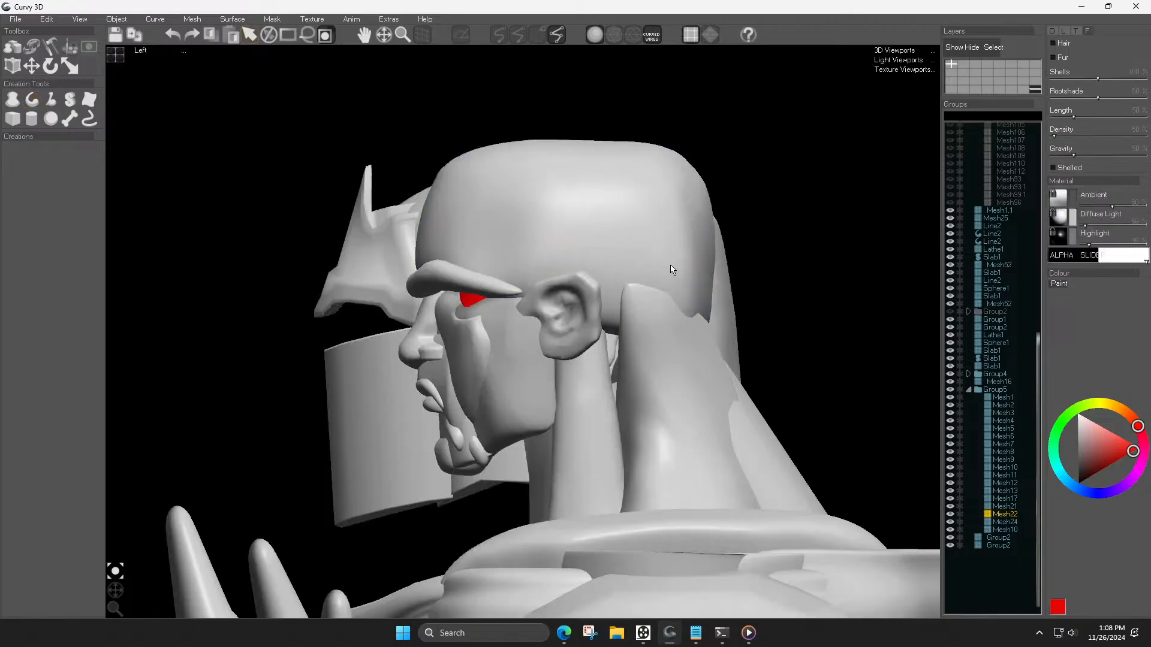
{"action": "left_click", "coordinate": [740, 429]}
{"action": "key", "text": "w"}
{"action": "left_click_drag", "start_coordinate": [741, 431], "coordinate": [759, 475]}
{"action": "key", "text": "e"}
{"action": "key", "text": "w"}
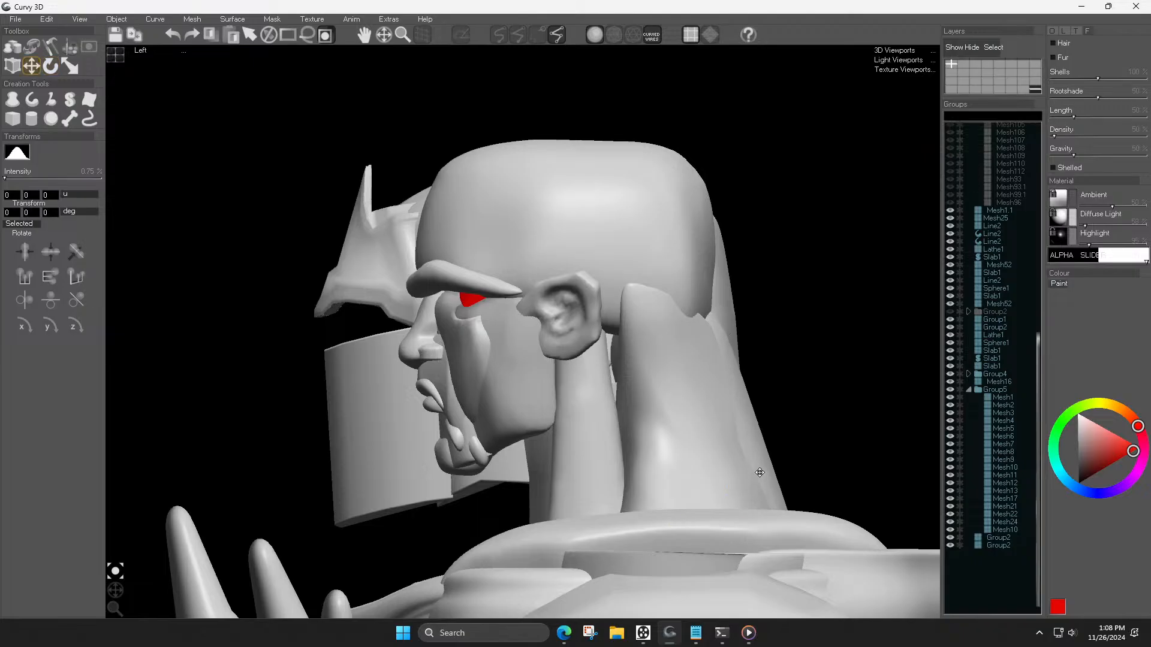
{"action": "key", "text": "Escape"}
Step: Mask the skull cap except its lower rim, then scale and move the rim slightly inward behind the ear
{"action": "left_click", "coordinate": [655, 280]}
{"action": "key", "text": "ctrl+z"}
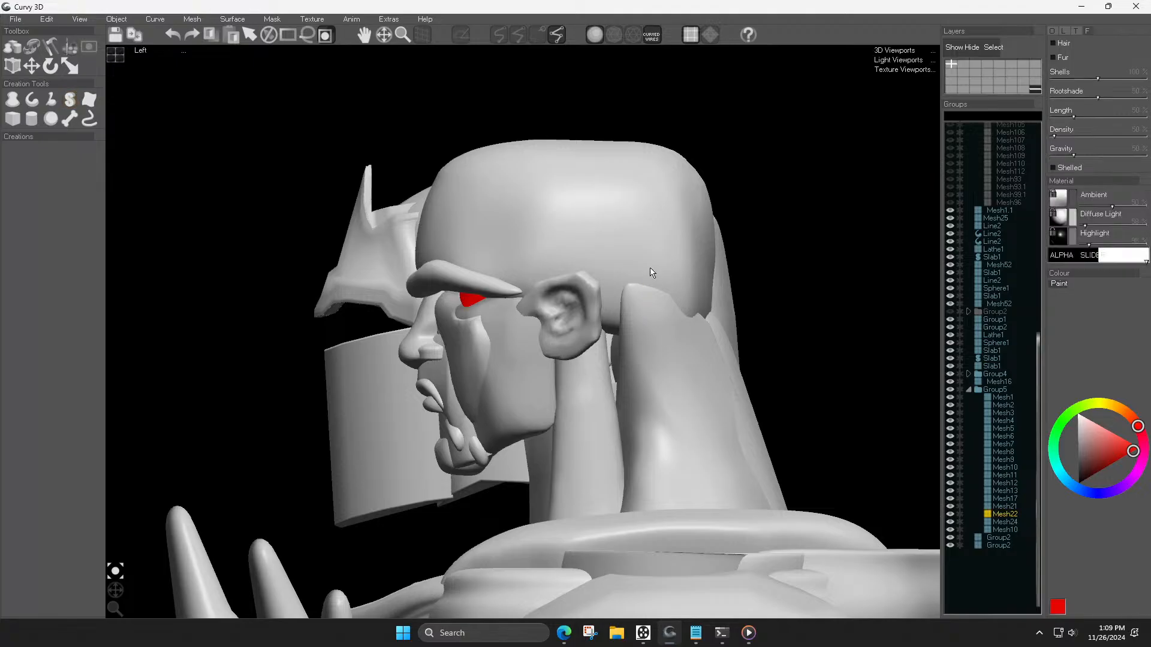
{"action": "left_click_drag", "start_coordinate": [654, 327], "coordinate": [650, 328]}
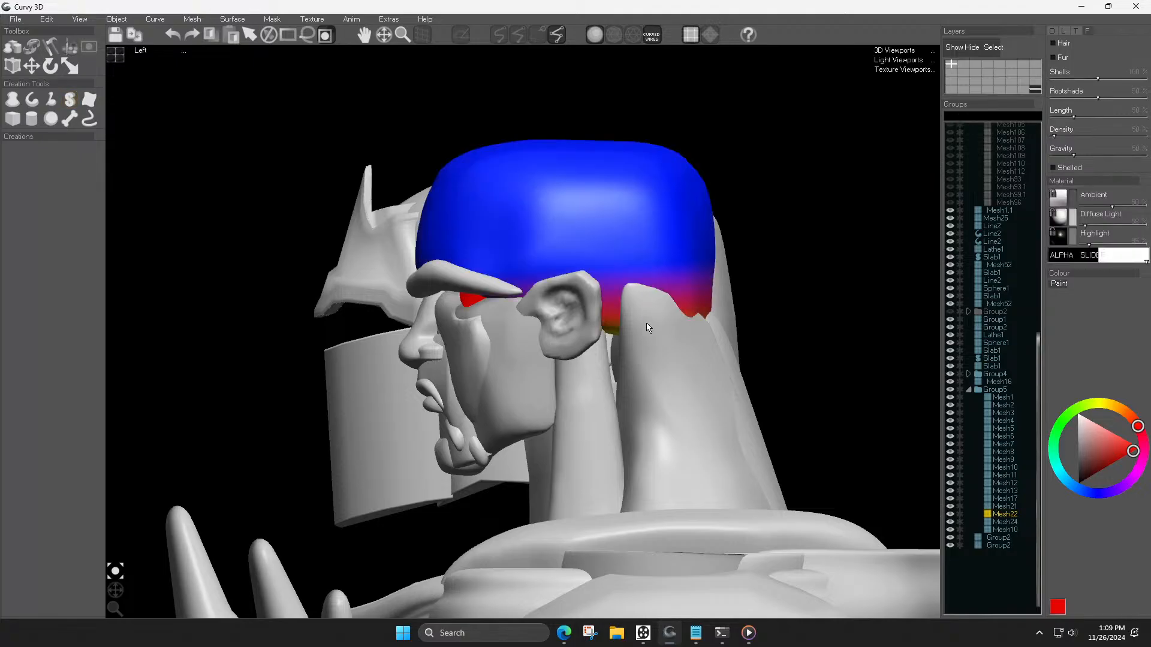
{"action": "key", "text": "s"}
{"action": "left_click_drag", "start_coordinate": [609, 270], "coordinate": [566, 319]}
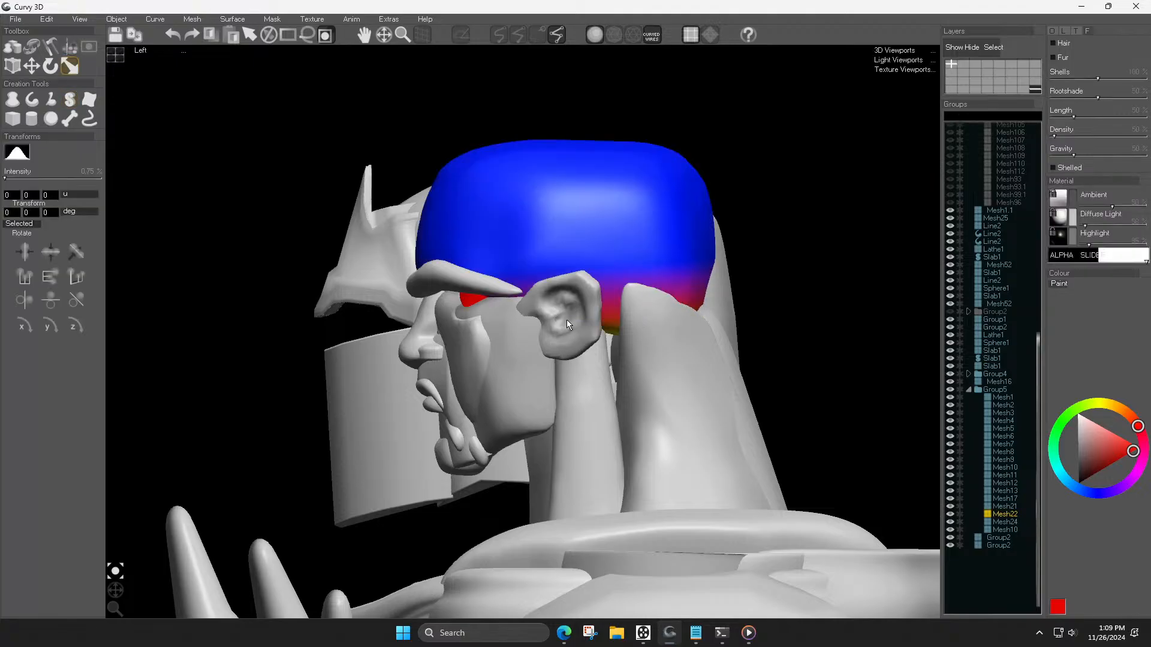
{"action": "key", "text": "m"}
{"action": "left_click_drag", "start_coordinate": [609, 283], "coordinate": [590, 300]}
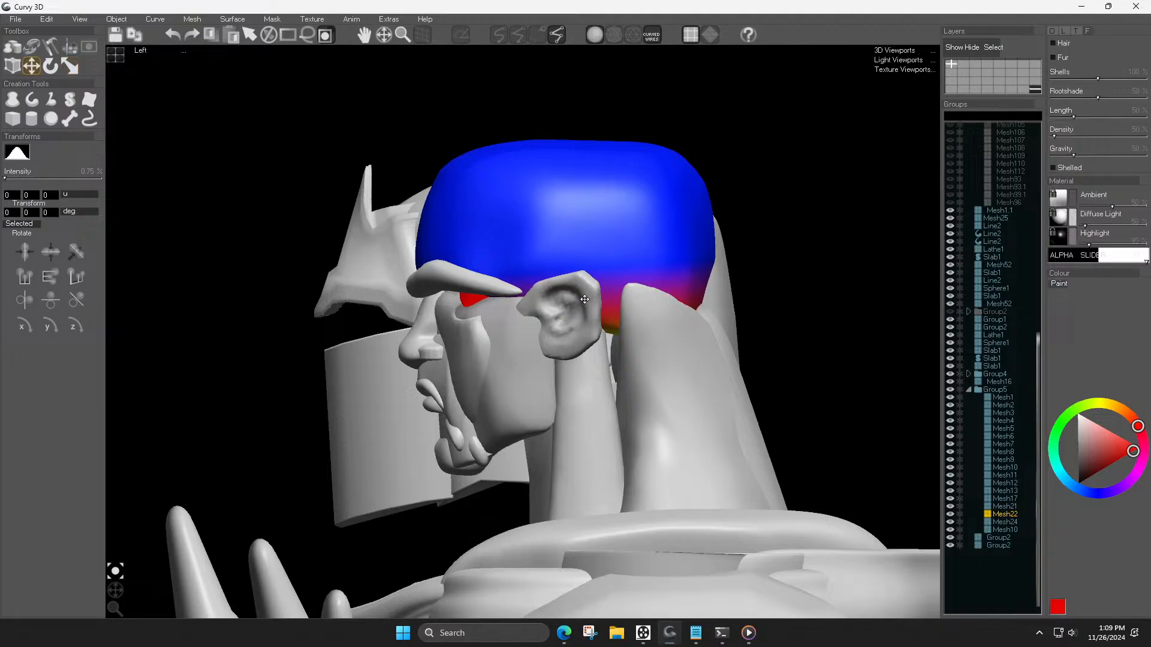
{"action": "key", "text": "ctrl+d"}
Step: Examine the whole figure in the front view, both at a distance and up close
{"action": "key", "text": "r"}
{"action": "key", "text": "f"}
{"action": "key", "text": "m"}
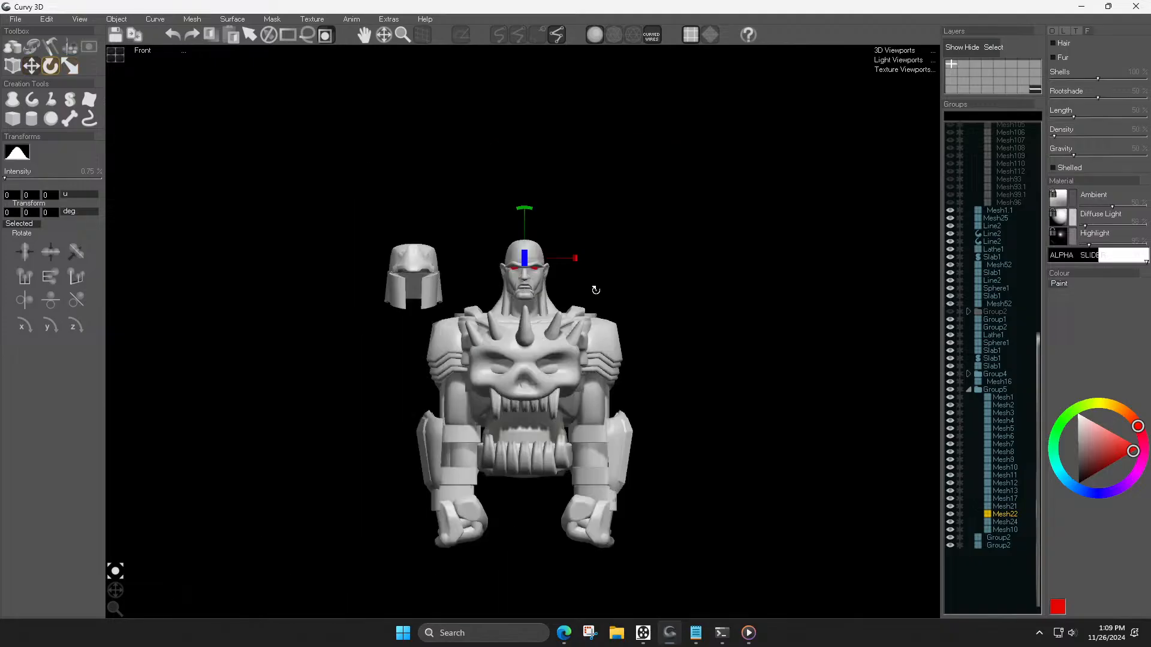
{"action": "scroll", "coordinate": [503, 267], "scroll_direction": "up", "scroll_amount": 3}
{"action": "scroll", "coordinate": [533, 281], "scroll_direction": "down", "scroll_amount": 3}
{"action": "key", "text": "Escape"}
{"action": "scroll", "coordinate": [535, 281], "scroll_direction": "down", "scroll_amount": 1}
{"action": "middle_click_drag", "start_coordinate": [535, 282], "coordinate": [538, 239]}
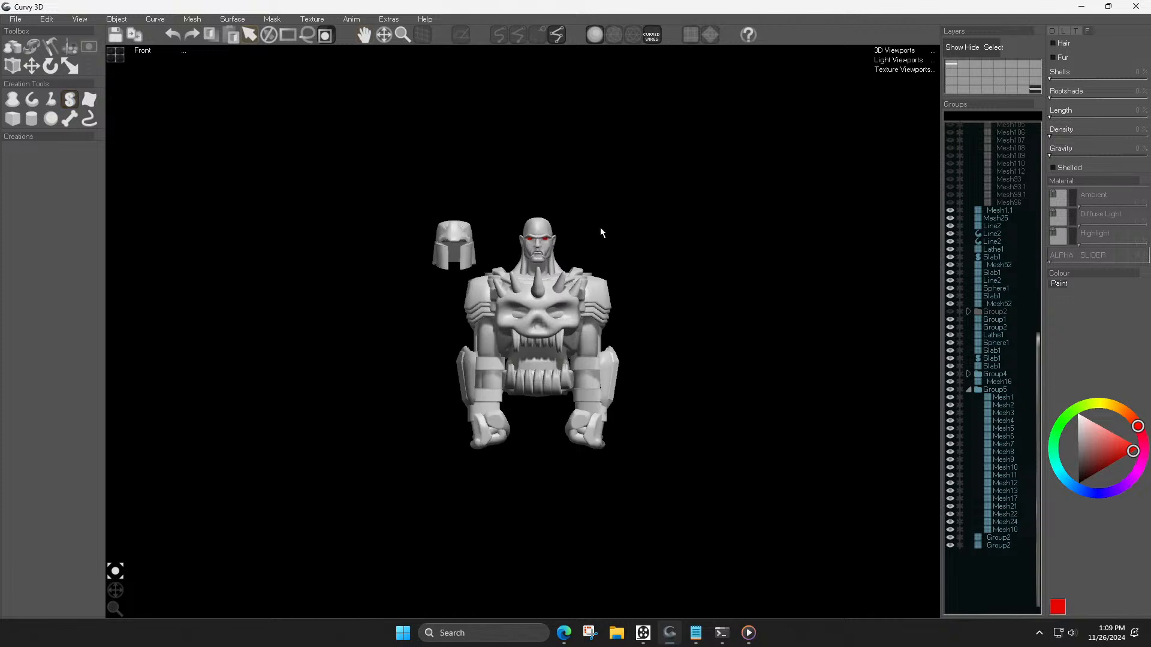
{"action": "scroll", "coordinate": [585, 233], "scroll_direction": "up", "scroll_amount": 3}
{"action": "scroll", "coordinate": [475, 183], "scroll_direction": "down", "scroll_amount": 1}
{"action": "middle_click_drag", "start_coordinate": [488, 189], "coordinate": [488, 161]}
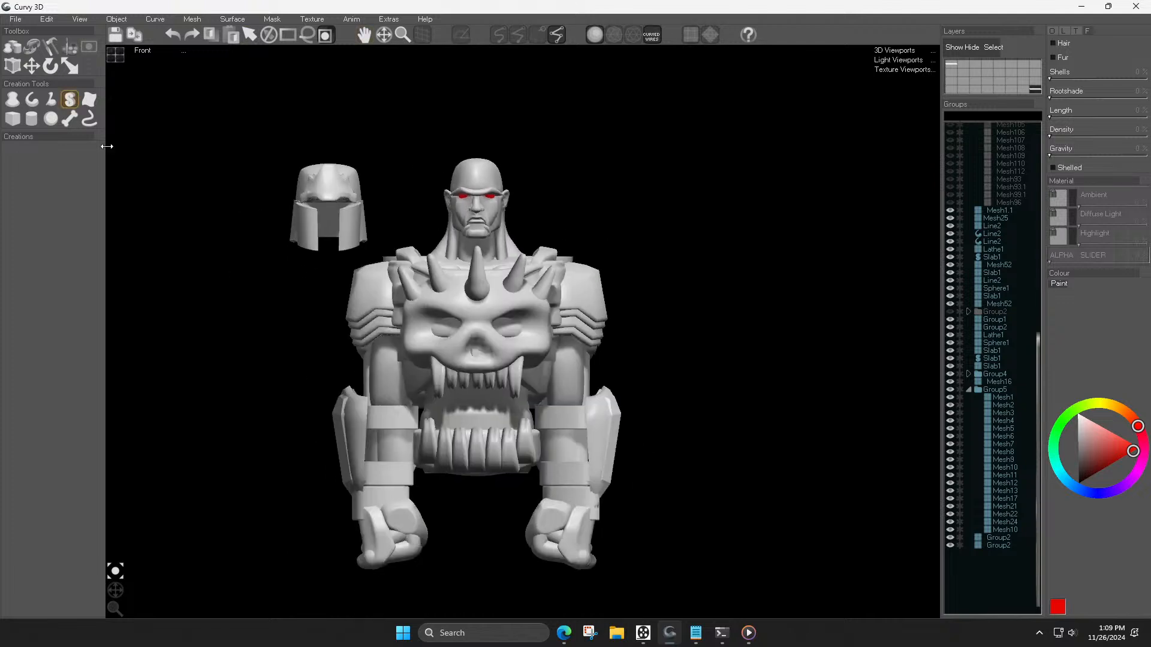
Step: Save an incremented version of the model and turn on ambient occlusion rendering for the viewport
{"action": "left_click", "coordinate": [14, 18]}
{"action": "left_click", "coordinate": [45, 70]}
{"action": "scroll", "coordinate": [588, 330], "scroll_direction": "down", "scroll_amount": 2}
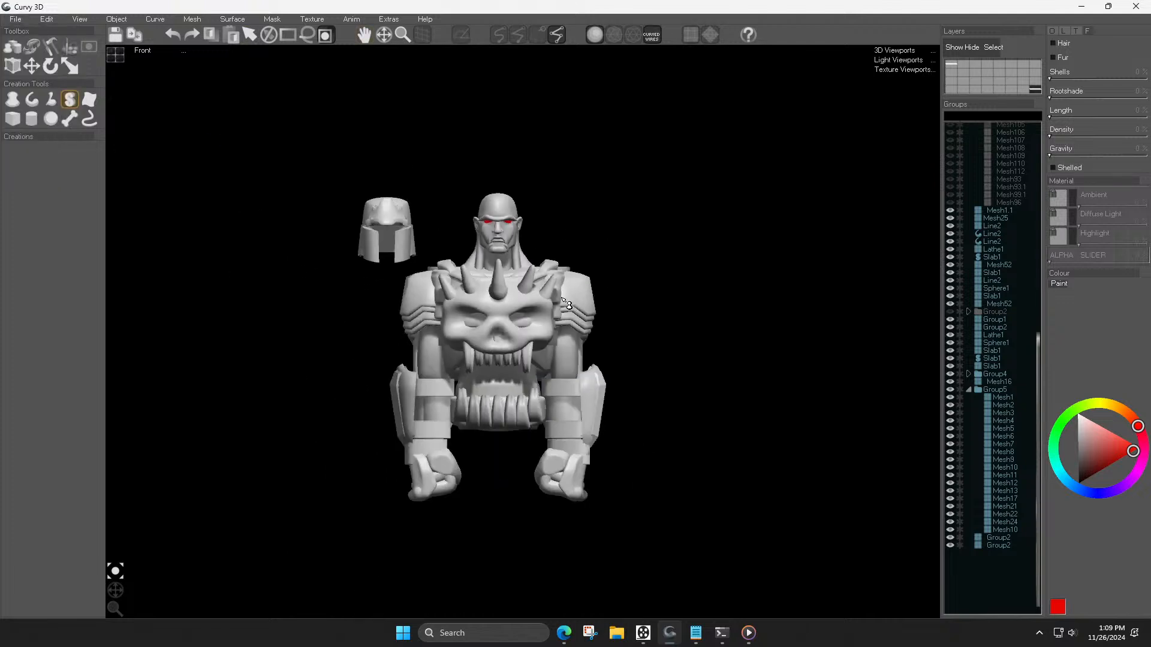
{"action": "left_click", "coordinate": [90, 19]}
{"action": "left_click", "coordinate": [108, 139]}
{"action": "scroll", "coordinate": [490, 292], "scroll_direction": "up", "scroll_amount": 3}
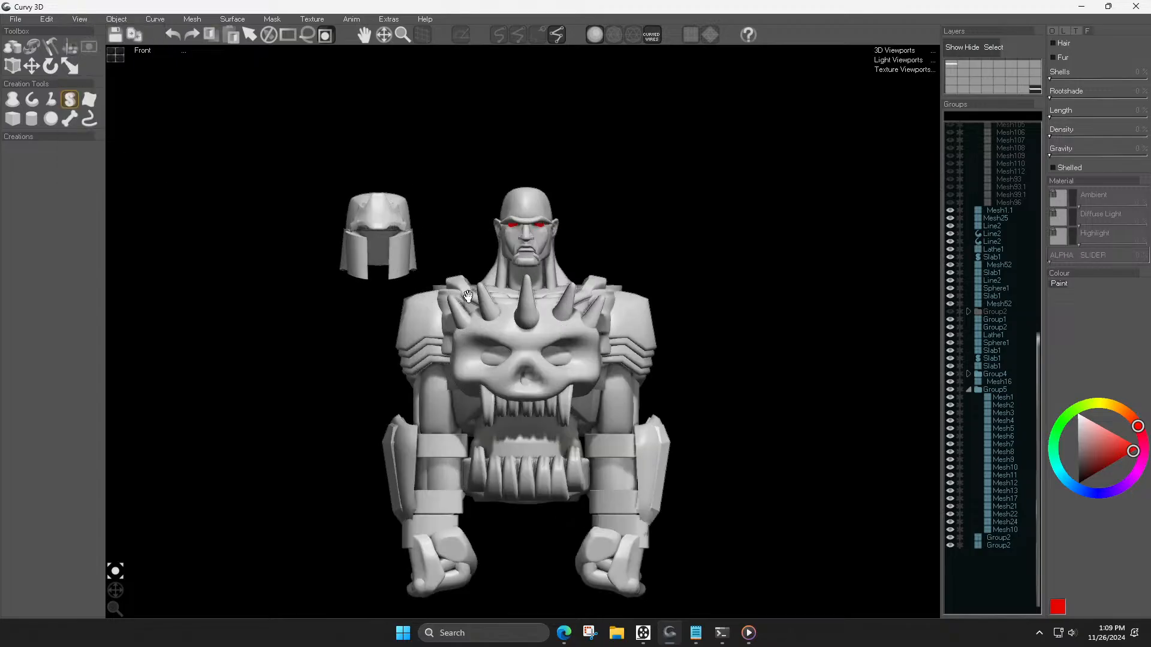
Step: Duplicate the entire figure and move the copy sideways so it stands clear of the original
{"action": "key", "text": "c"}
{"action": "key", "text": "ctrl+a"}
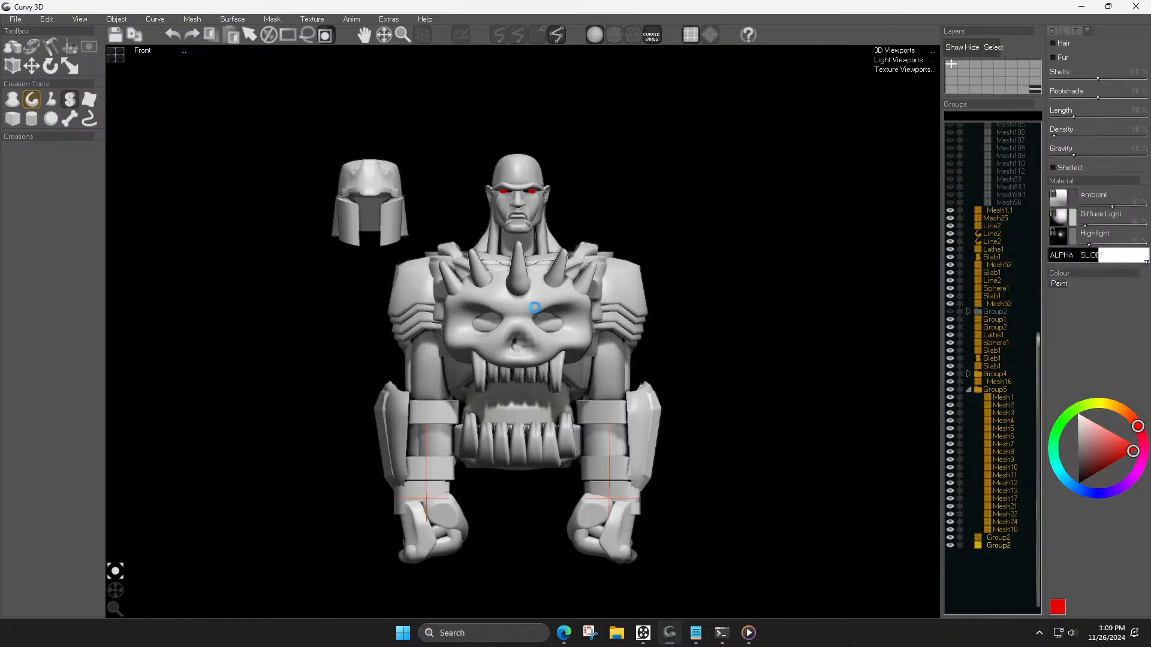
{"action": "key", "text": "ctrl+d"}
{"action": "left_click_drag", "start_coordinate": [491, 530], "coordinate": [250, 517]}
{"action": "middle_click_drag", "start_coordinate": [328, 495], "coordinate": [391, 418]}
{"action": "left_click_drag", "start_coordinate": [323, 439], "coordinate": [247, 458]}
Step: Try to rotate the copied figure to a side-facing pose
{"action": "key", "text": "r"}
{"action": "middle_click_drag", "start_coordinate": [308, 462], "coordinate": [401, 471]}
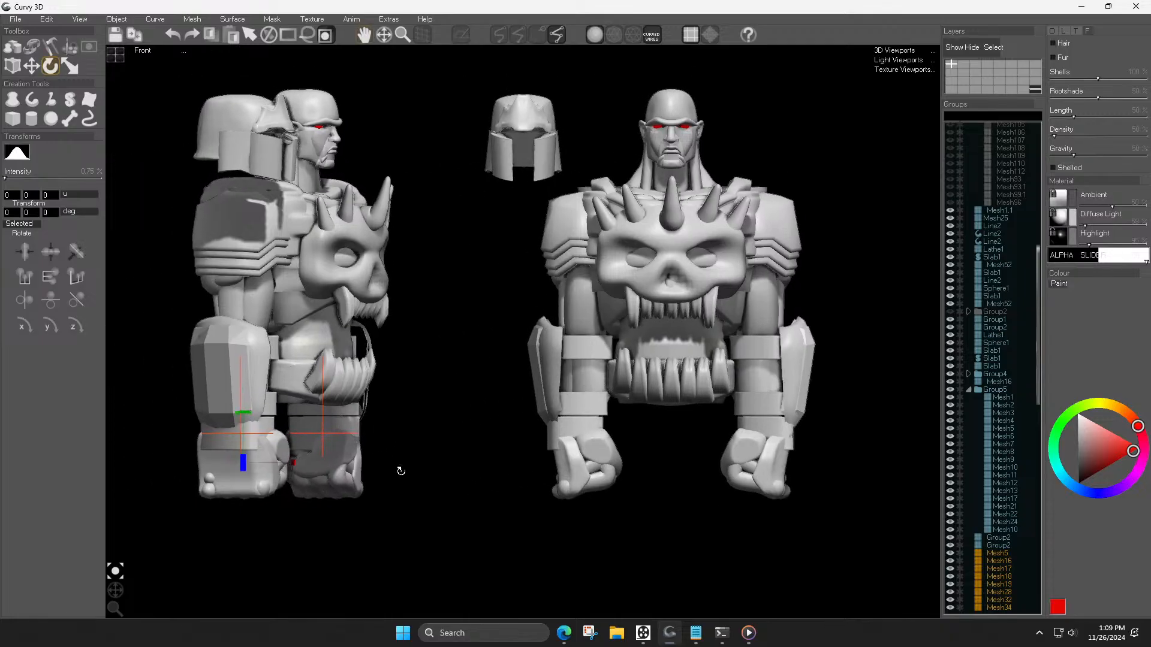
{"action": "key", "text": "ctrl+z"}
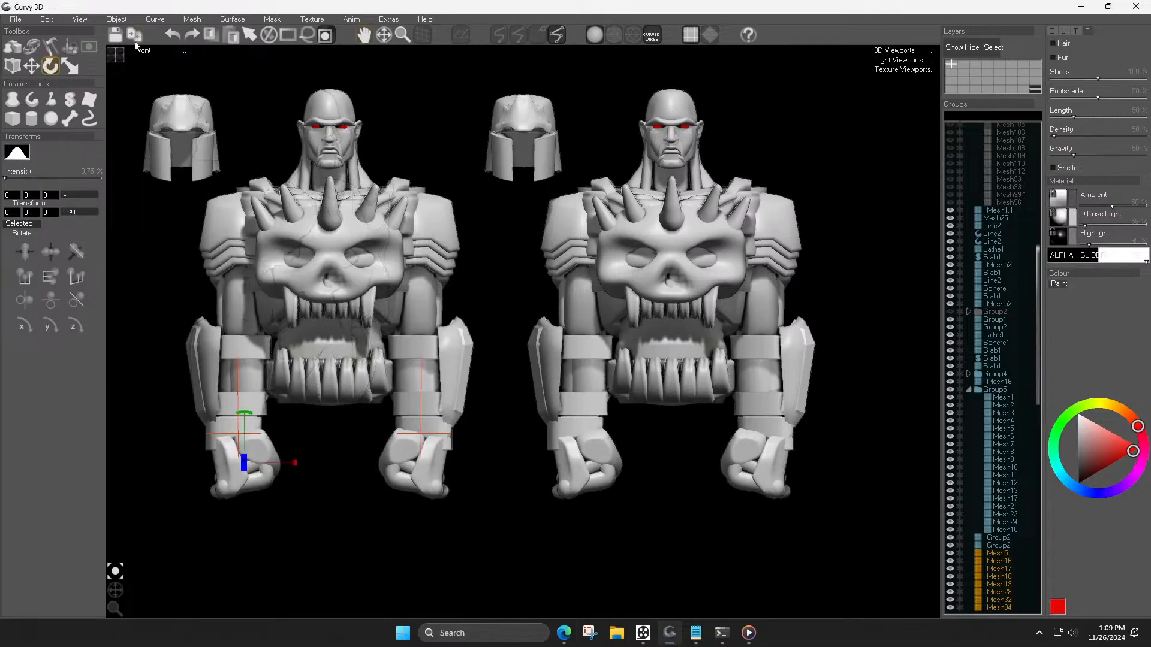
Step: Select the copied figure's helmet and move it over the copy's head in the front view
{"action": "left_click", "coordinate": [268, 35]}
{"action": "left_click_drag", "start_coordinate": [134, 78], "coordinate": [354, 126]}
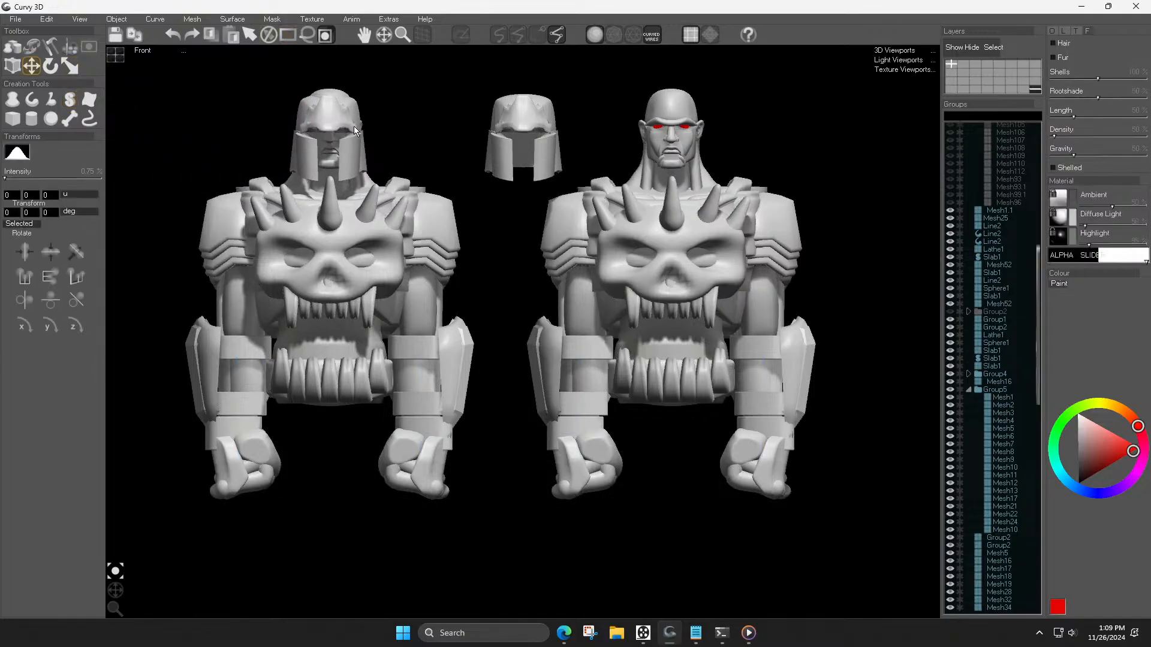
{"action": "key", "text": "ctrl+z"}
{"action": "left_click_drag", "start_coordinate": [216, 160], "coordinate": [368, 163]}
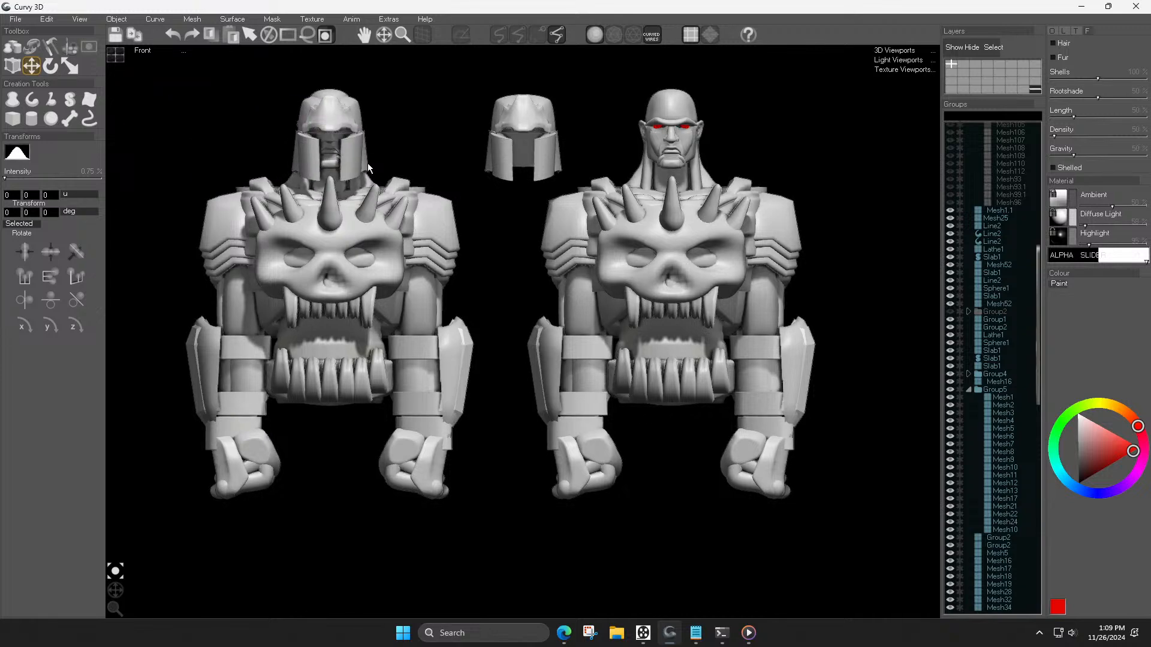
Step: Fit the helmet to the copy's head by adjusting its depth in the left view and raising it slightly
{"action": "left_click", "coordinate": [365, 164]}
{"action": "mouse_move", "coordinate": [308, 104]}
{"action": "left_mouse_down"}
{"action": "mouse_move", "coordinate": [308, 88]}
{"action": "mouse_move", "coordinate": [308, 98]}
{"action": "left_mouse_up"}
{"action": "key", "text": "l"}
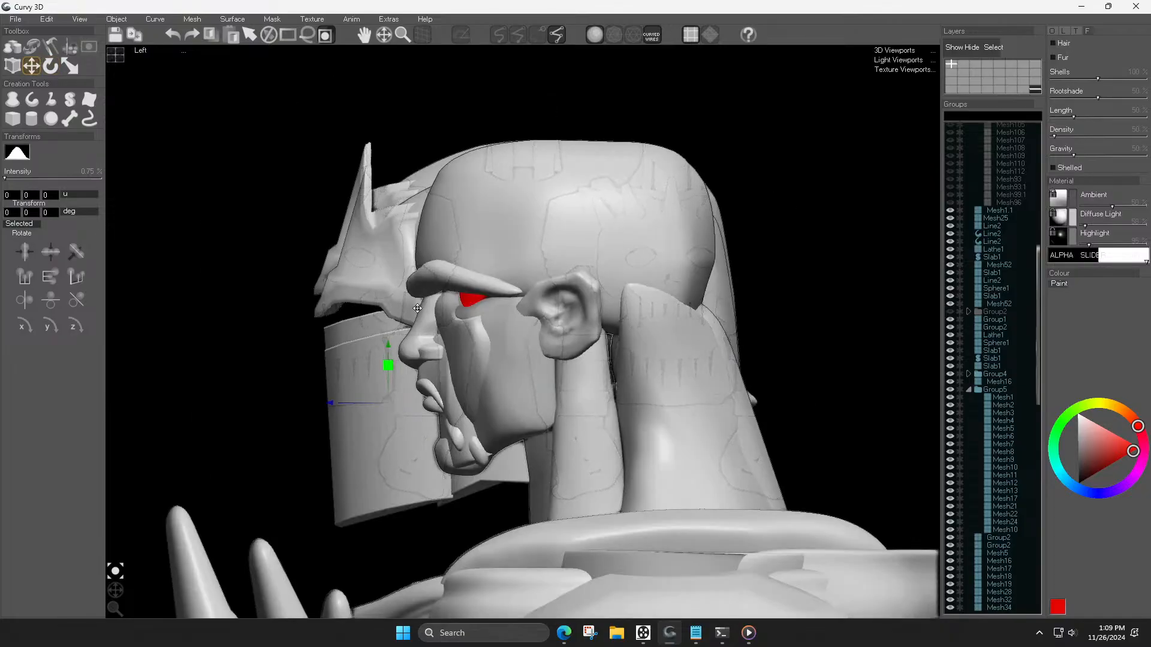
{"action": "key", "text": "f"}
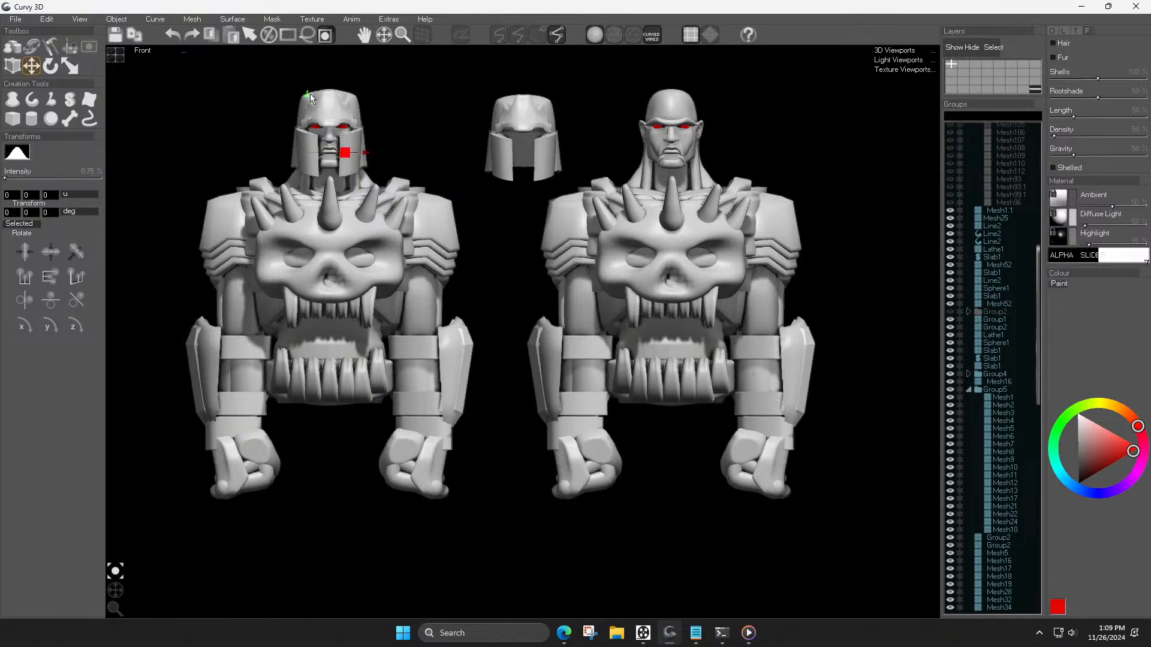
{"action": "left_click", "coordinate": [332, 112]}
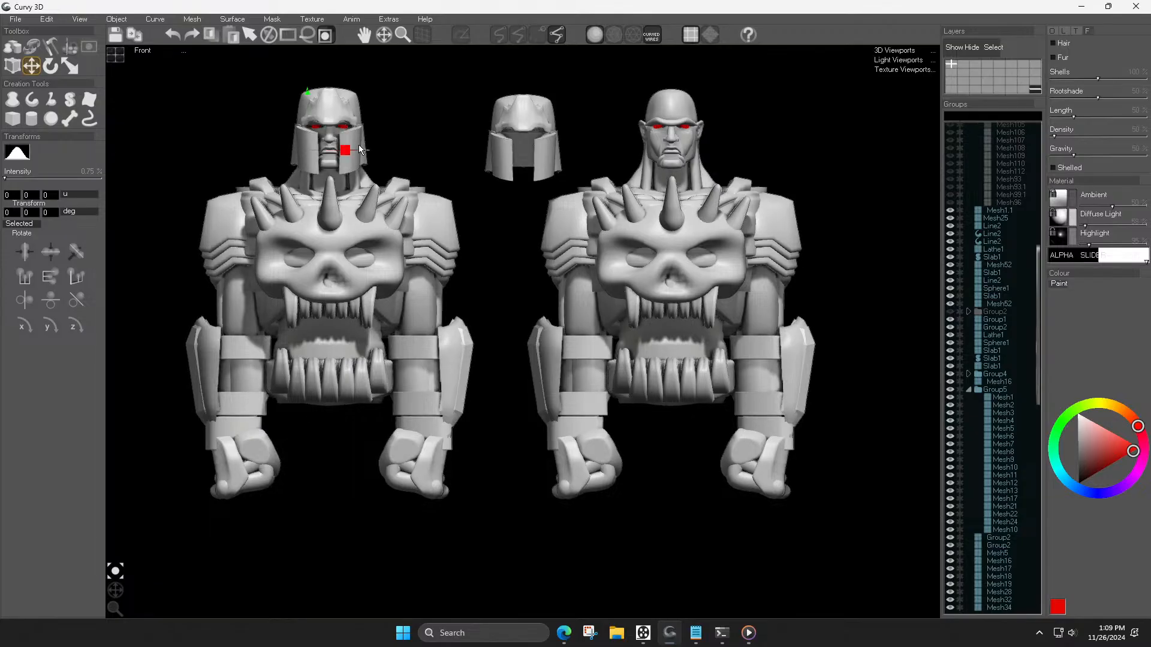
Step: Lasso-select the helmeted copy, duplicate it and move the duplicate to the far side of the bareheaded figure
{"action": "left_click", "coordinate": [307, 35]}
{"action": "mouse_move", "coordinate": [459, 202]}
{"action": "left_mouse_down"}
{"action": "mouse_move", "coordinate": [472, 491]}
{"action": "mouse_move", "coordinate": [441, 515]}
{"action": "mouse_move", "coordinate": [139, 509]}
{"action": "mouse_move", "coordinate": [209, 82]}
{"action": "mouse_move", "coordinate": [380, 52]}
{"action": "left_mouse_up"}
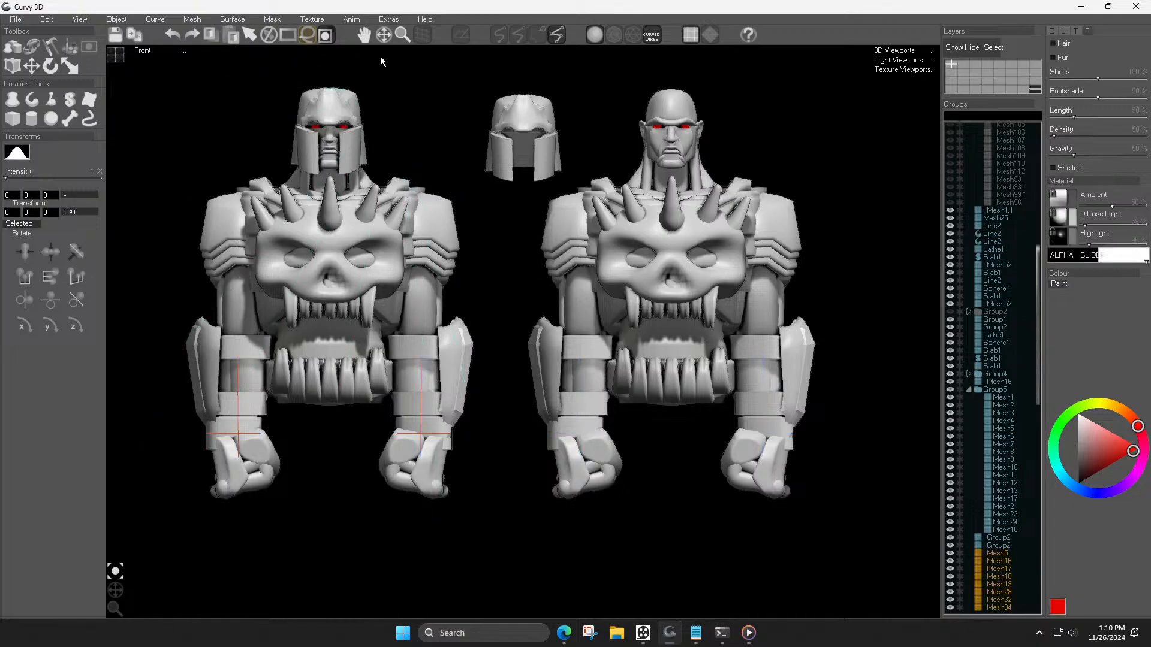
{"action": "left_click_drag", "start_coordinate": [459, 281], "coordinate": [375, 531]}
{"action": "left_click_drag", "start_coordinate": [489, 267], "coordinate": [473, 276]}
{"action": "key", "text": "r"}
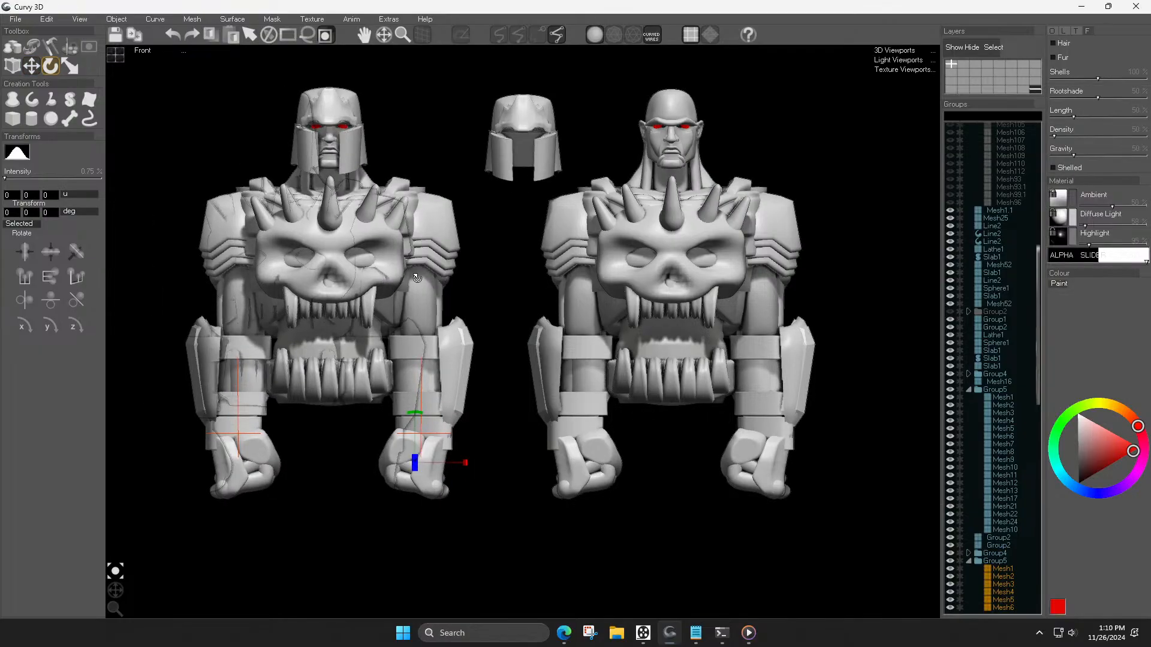
{"action": "key", "text": "ctrl+z"}
{"action": "left_click_drag", "start_coordinate": [323, 458], "coordinate": [879, 437]}
Step: Rotate the new helmeted duplicate to a side profile and space it evenly beside the other two figures
{"action": "key", "text": "r"}
{"action": "key", "text": "w"}
{"action": "scroll", "coordinate": [887, 431], "scroll_direction": "down", "scroll_amount": 3}
{"action": "middle_click_drag", "start_coordinate": [879, 430], "coordinate": [760, 425]}
{"action": "left_click_drag", "start_coordinate": [754, 420], "coordinate": [817, 425]}
{"action": "scroll", "coordinate": [817, 425], "scroll_direction": "up", "scroll_amount": 3}
{"action": "scroll", "coordinate": [817, 425], "scroll_direction": "up", "scroll_amount": 2}
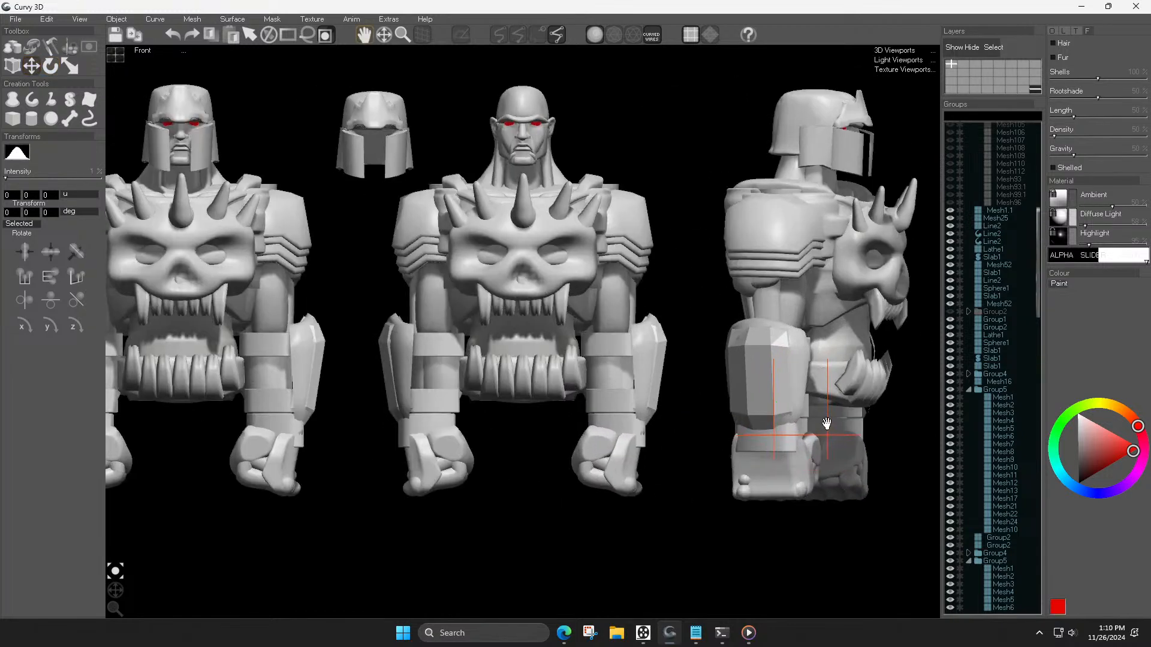
{"action": "scroll", "coordinate": [816, 432], "scroll_direction": "down", "scroll_amount": 2}
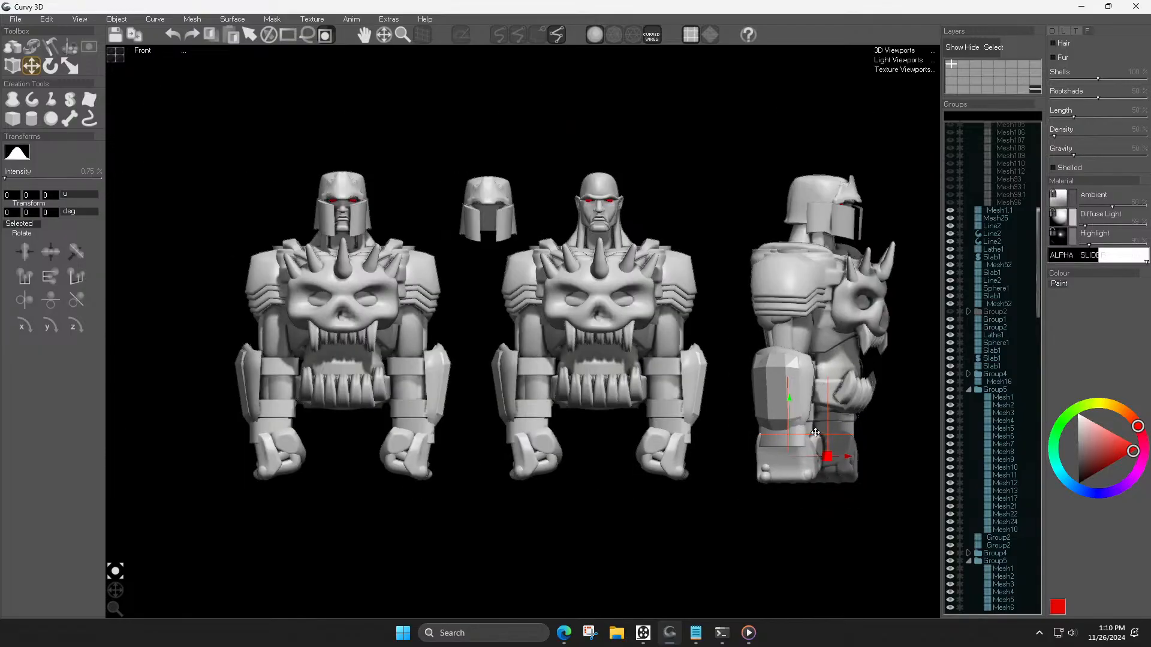
{"action": "left_click", "coordinate": [750, 171]}
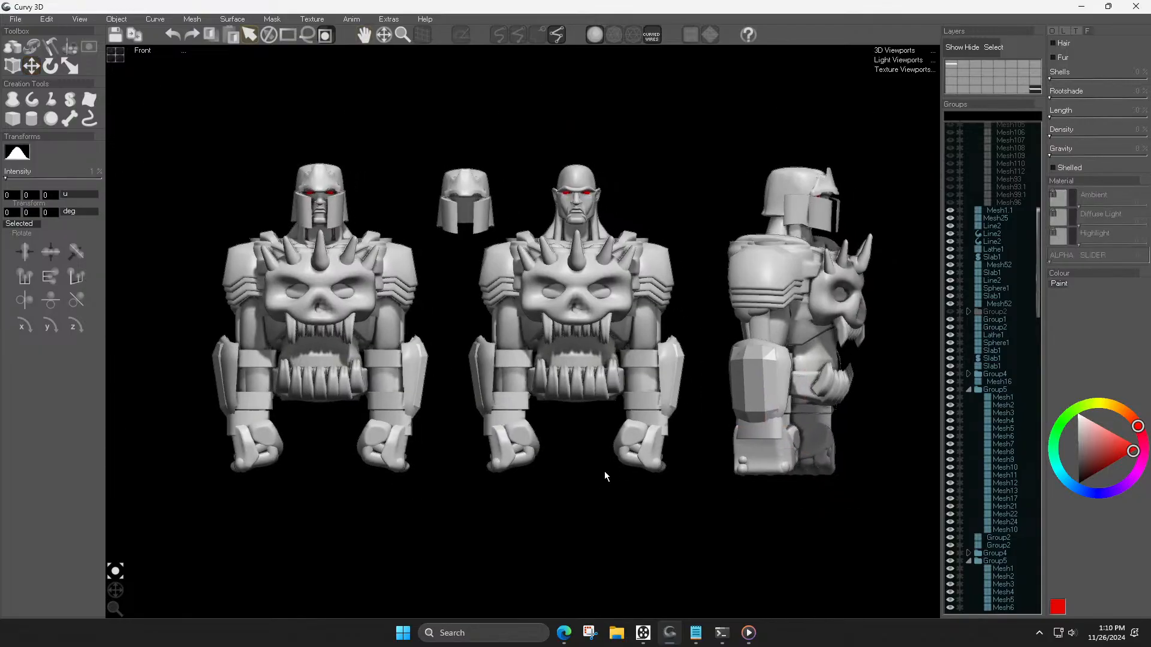
{"action": "scroll", "coordinate": [606, 468], "scroll_direction": "up", "scroll_amount": 2}
{"action": "scroll", "coordinate": [621, 470], "scroll_direction": "down", "scroll_amount": 2}
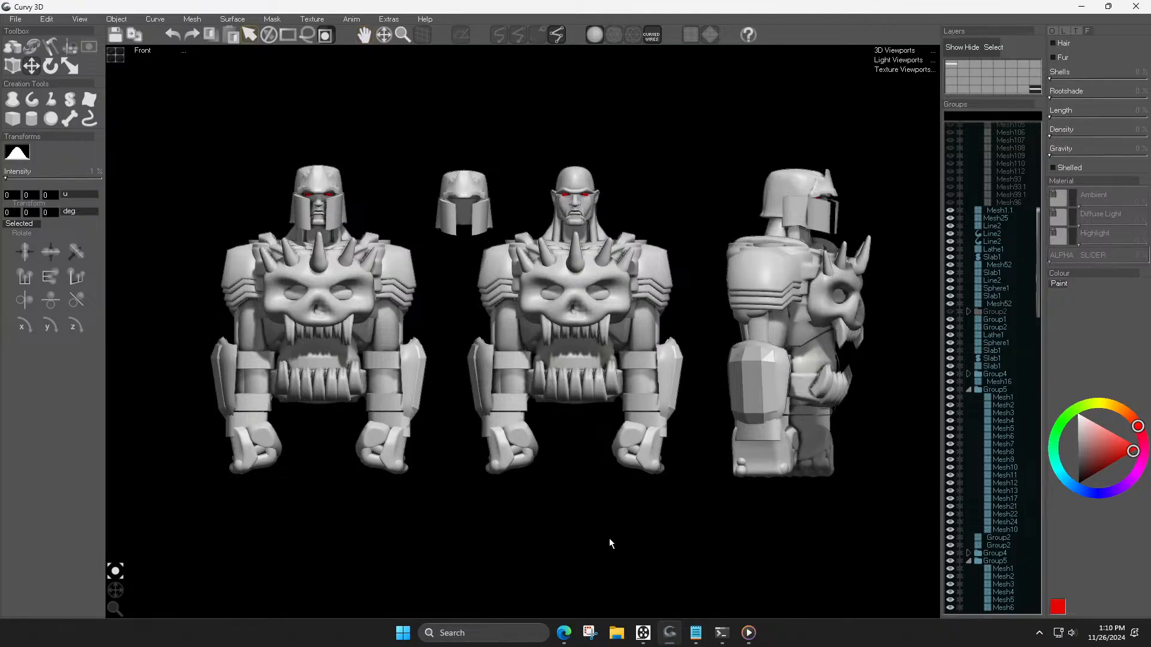
Step: Switch to Snipping Tool, take a full-screen snapshot of the three figures and copy the image
{"action": "left_click", "coordinate": [592, 632]}
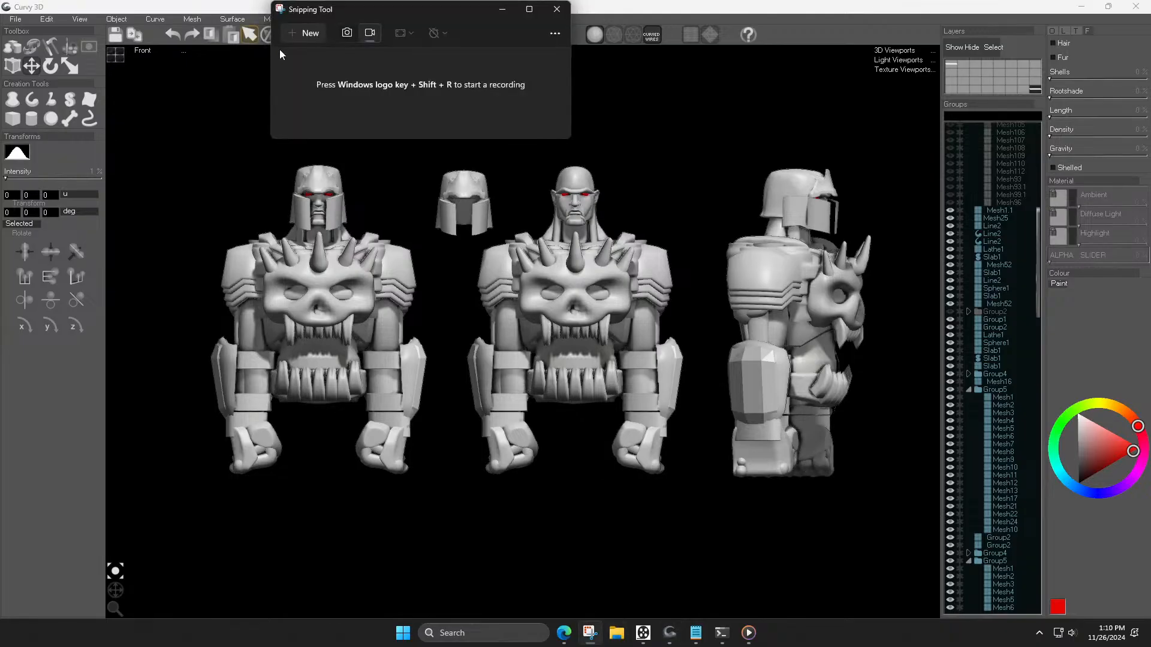
{"action": "left_click", "coordinate": [292, 30]}
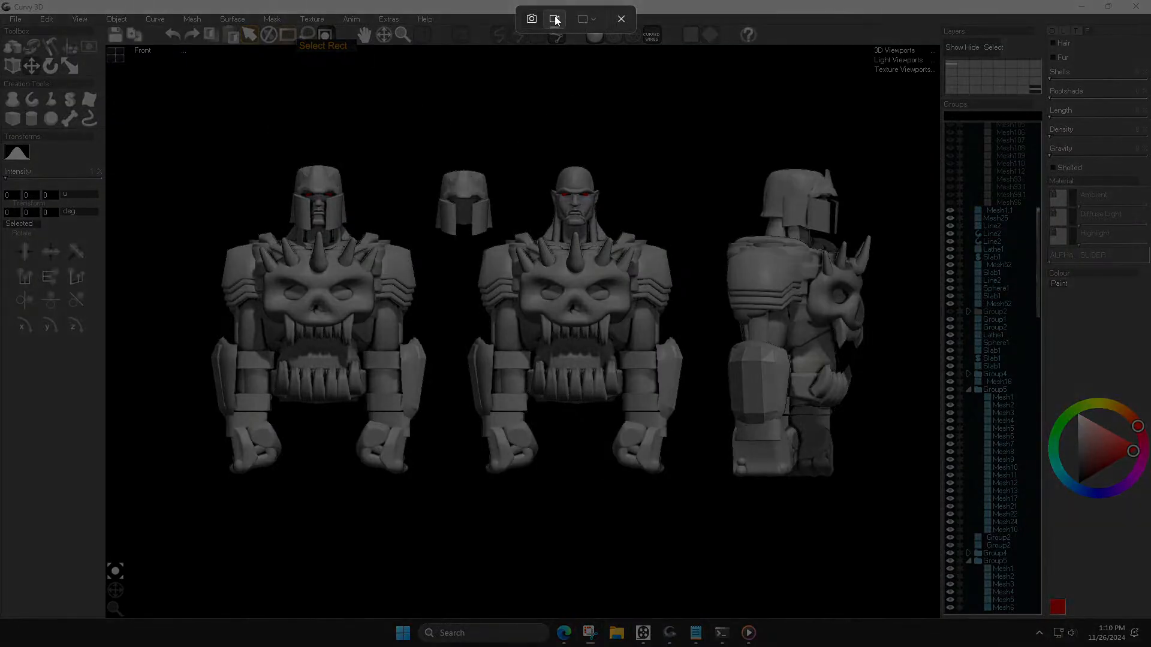
{"action": "left_click", "coordinate": [533, 21]}
{"action": "left_click", "coordinate": [586, 19]}
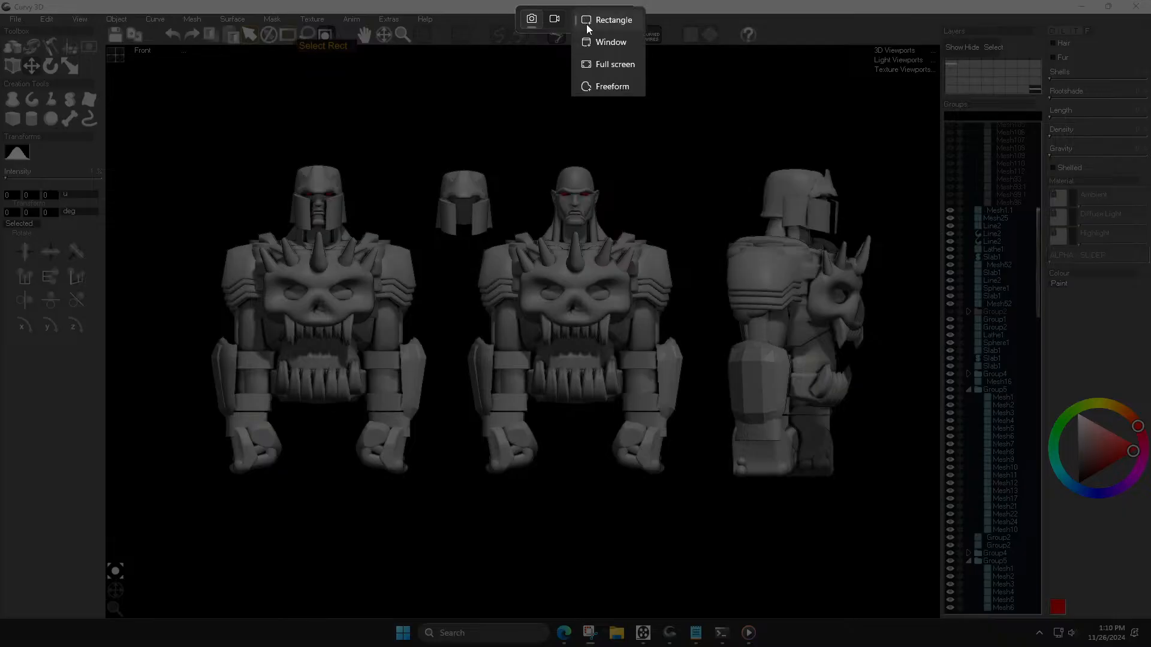
{"action": "left_click", "coordinate": [609, 63]}
{"action": "right_click", "coordinate": [543, 234]}
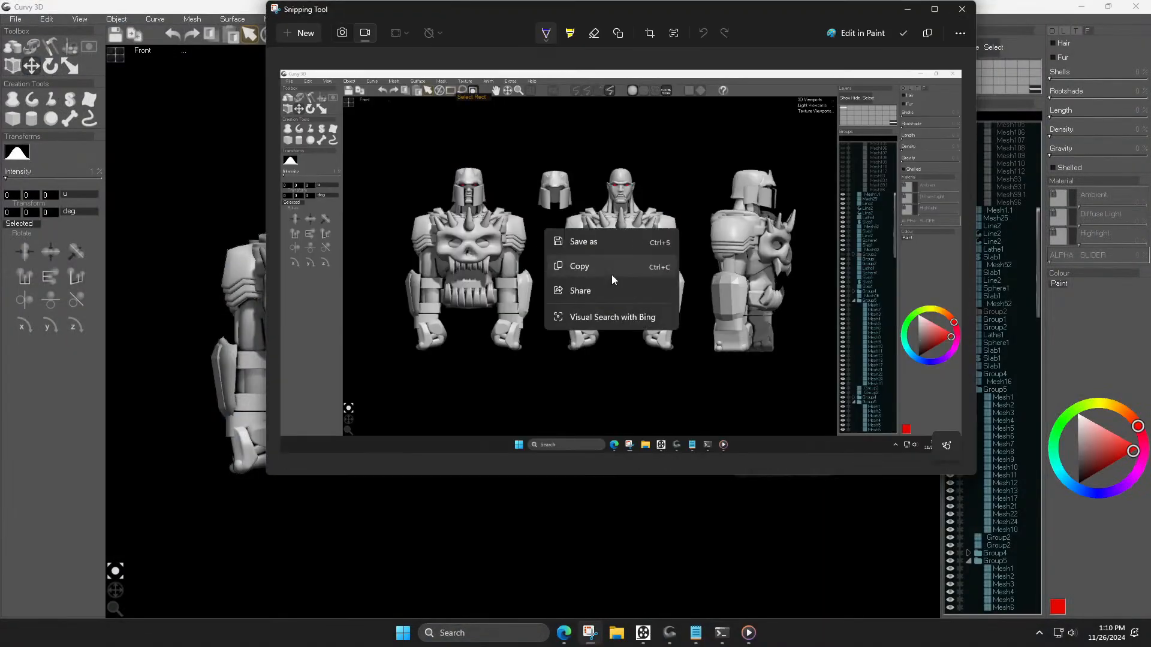
{"action": "left_click", "coordinate": [611, 271]}
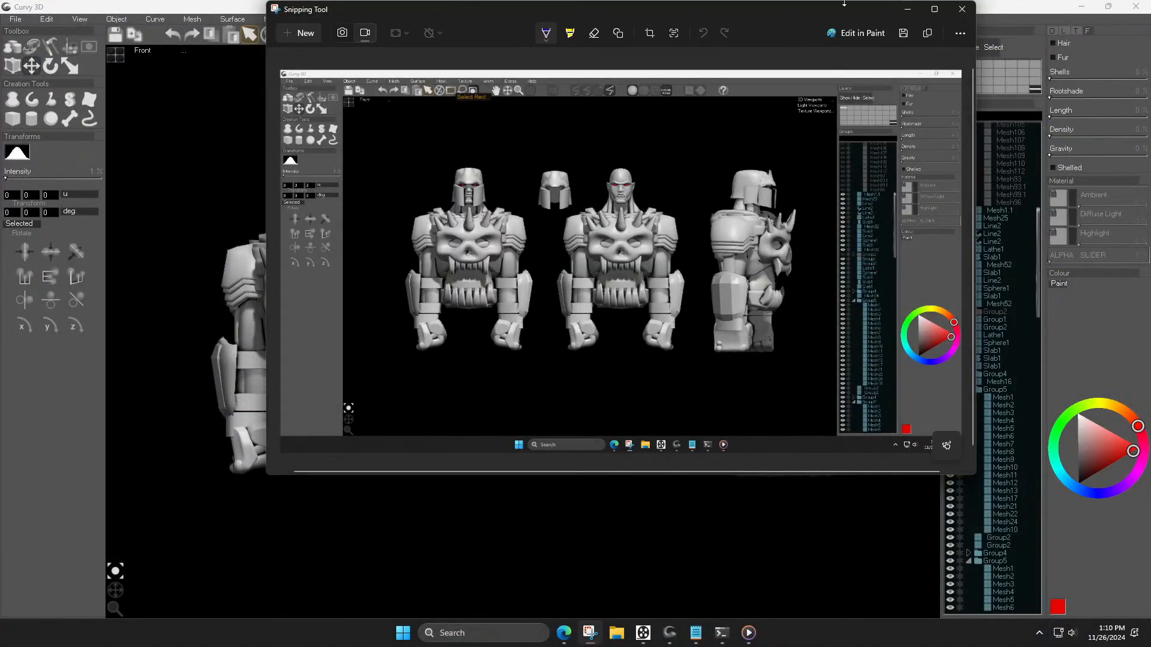
Step: Minimize the Snipping Tool window and switch to OBS to view its streaming controls
{"action": "left_click", "coordinate": [900, 9]}
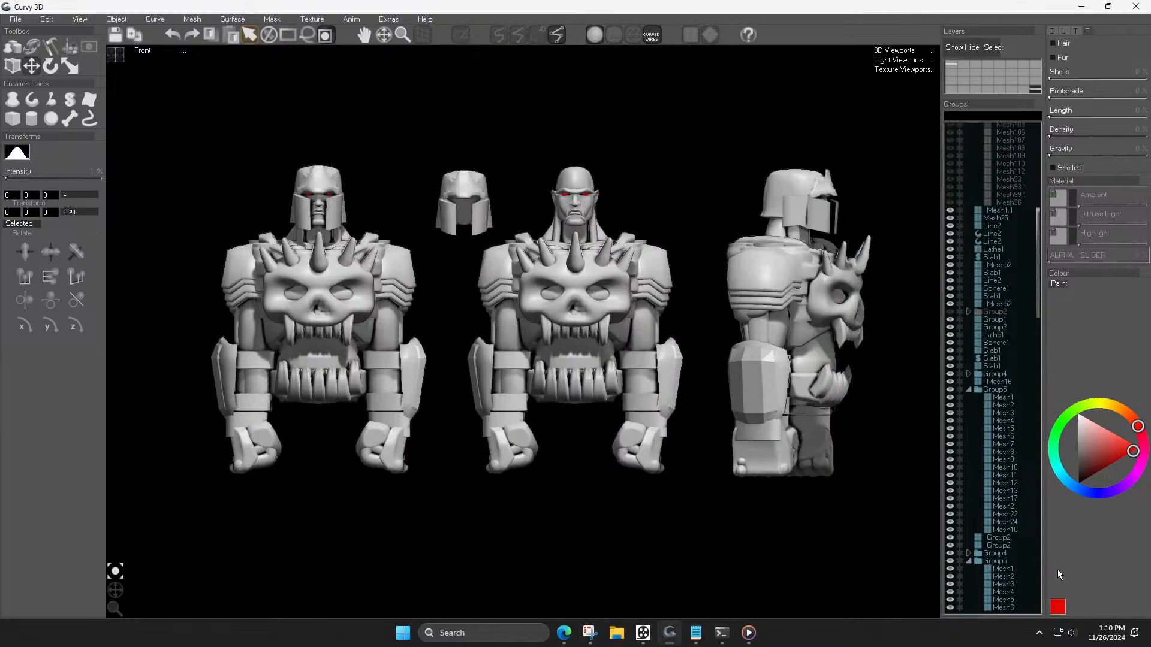
{"action": "left_click", "coordinate": [1038, 638]}
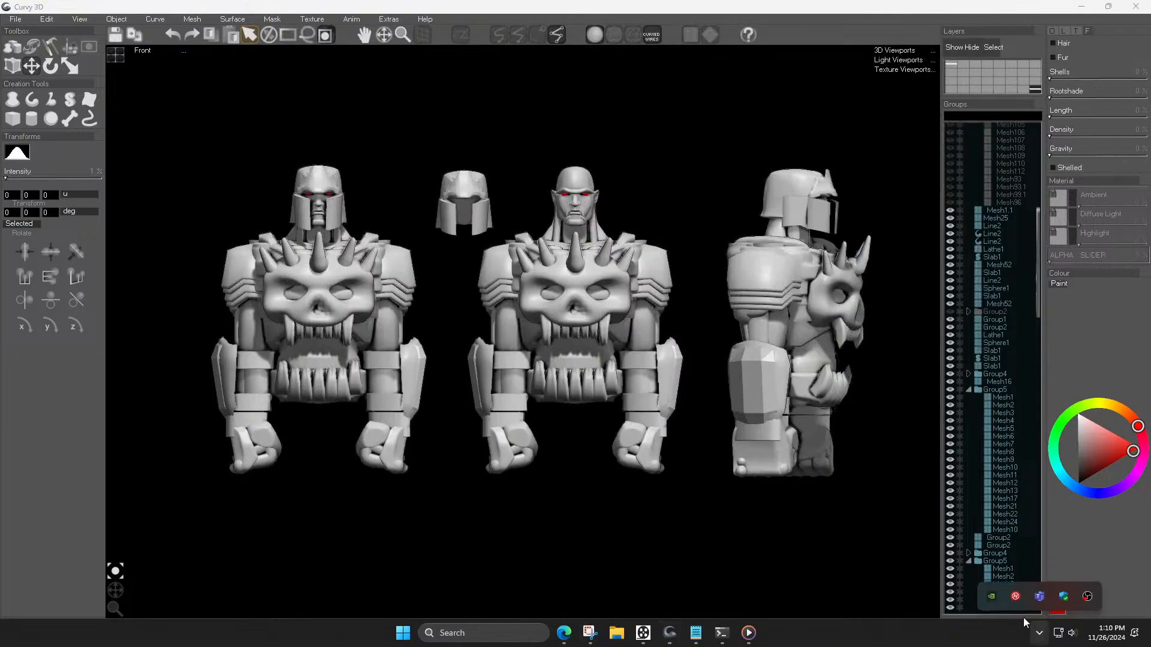
{"action": "right_click", "coordinate": [1086, 596]}
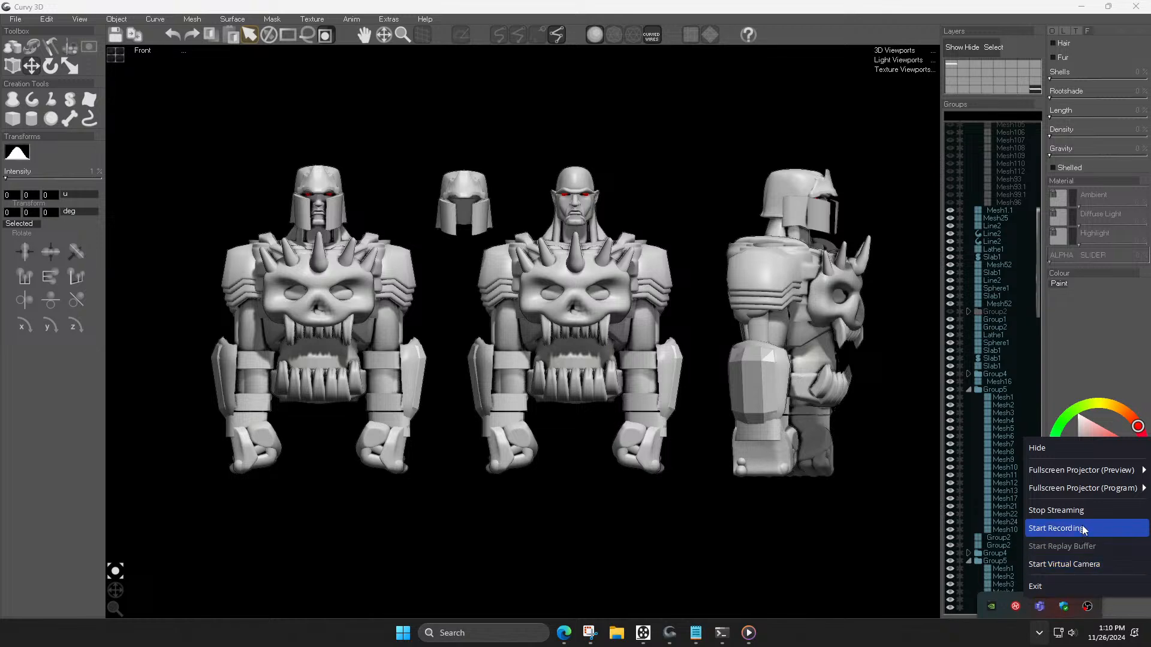
{"action": "left_click", "coordinate": [643, 633]}
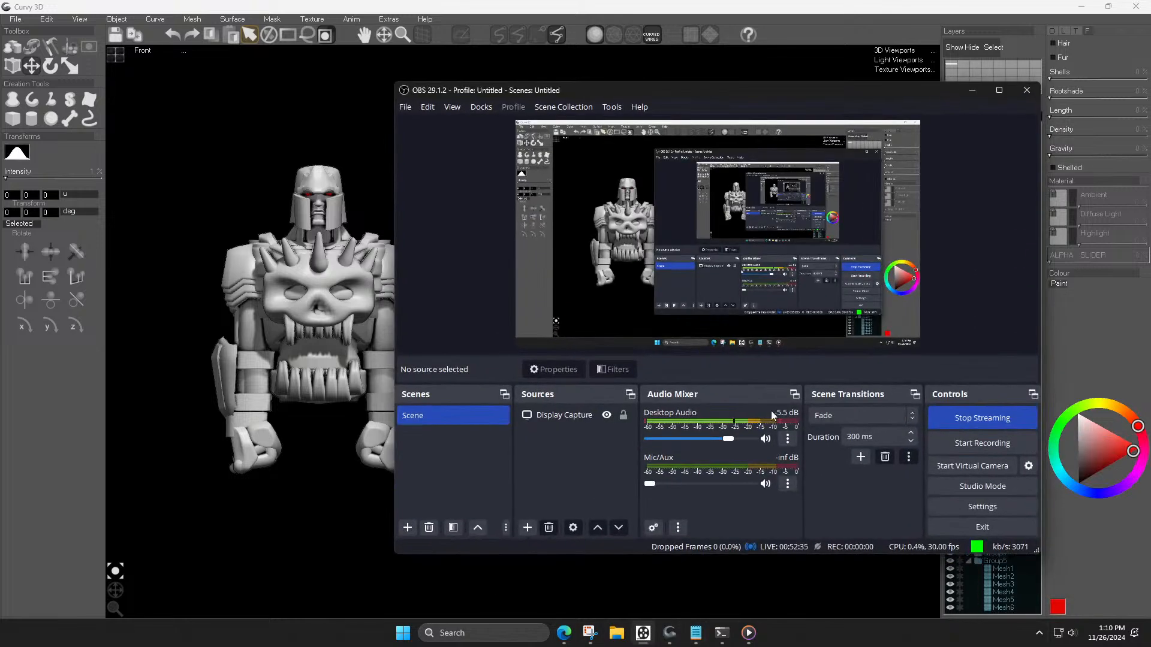
Step: Switch to YouTube Studio in the browser, end the live stream and dismiss the finished-stream summary
{"action": "left_click", "coordinate": [562, 635]}
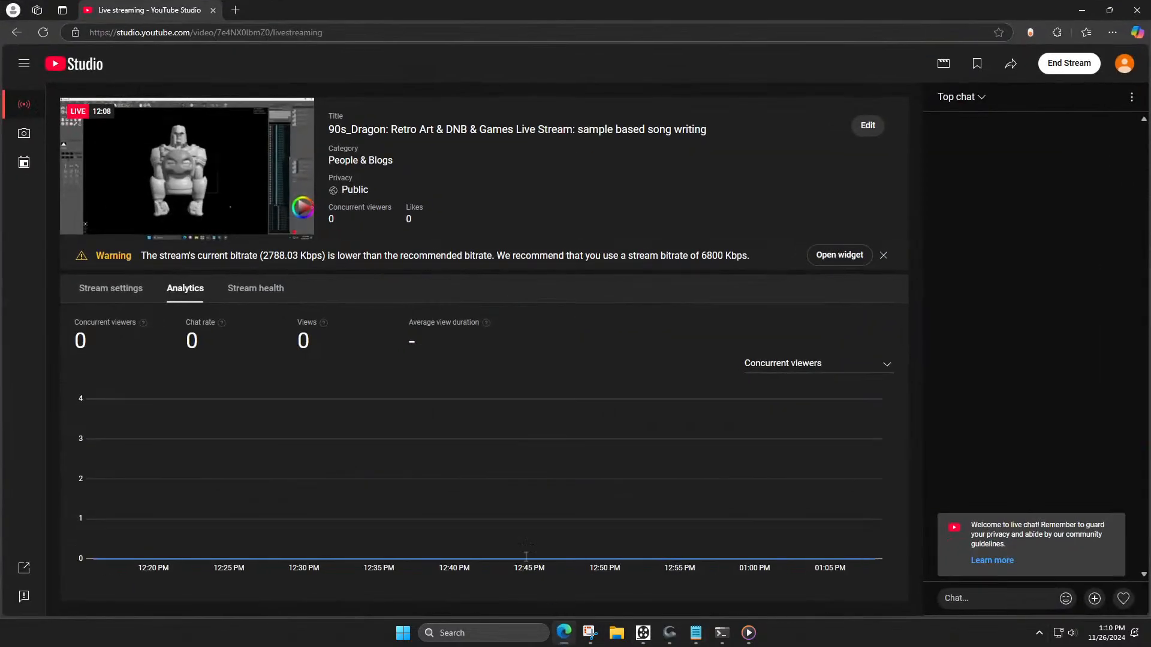
{"action": "left_click", "coordinate": [1070, 64]}
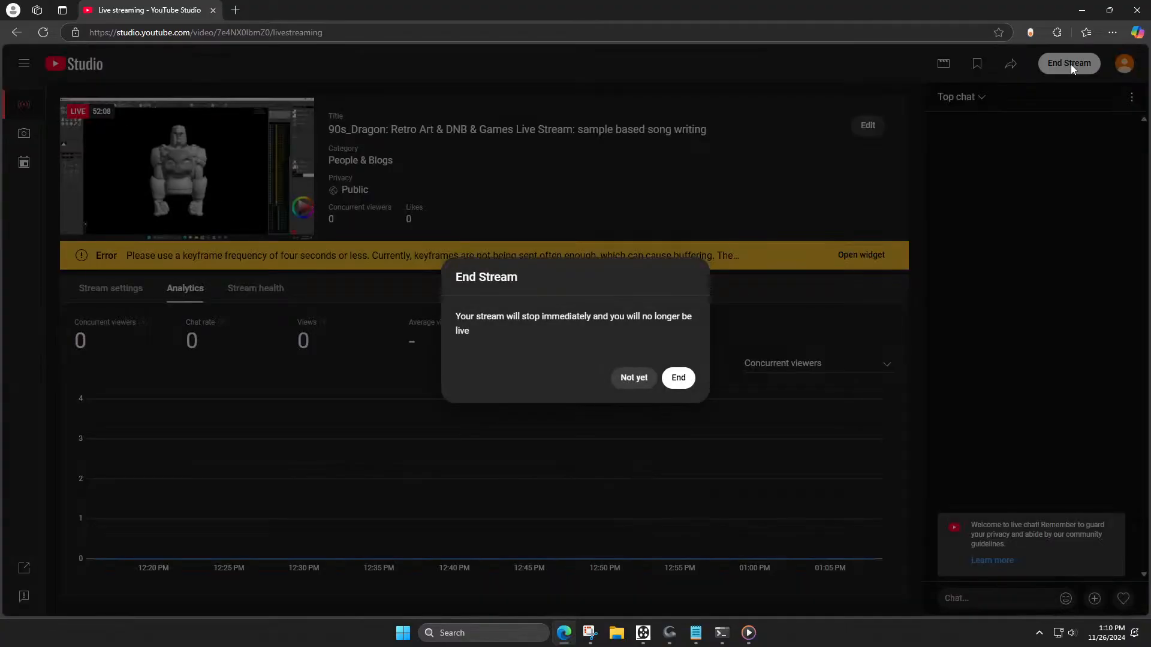
{"action": "left_click", "coordinate": [678, 377]}
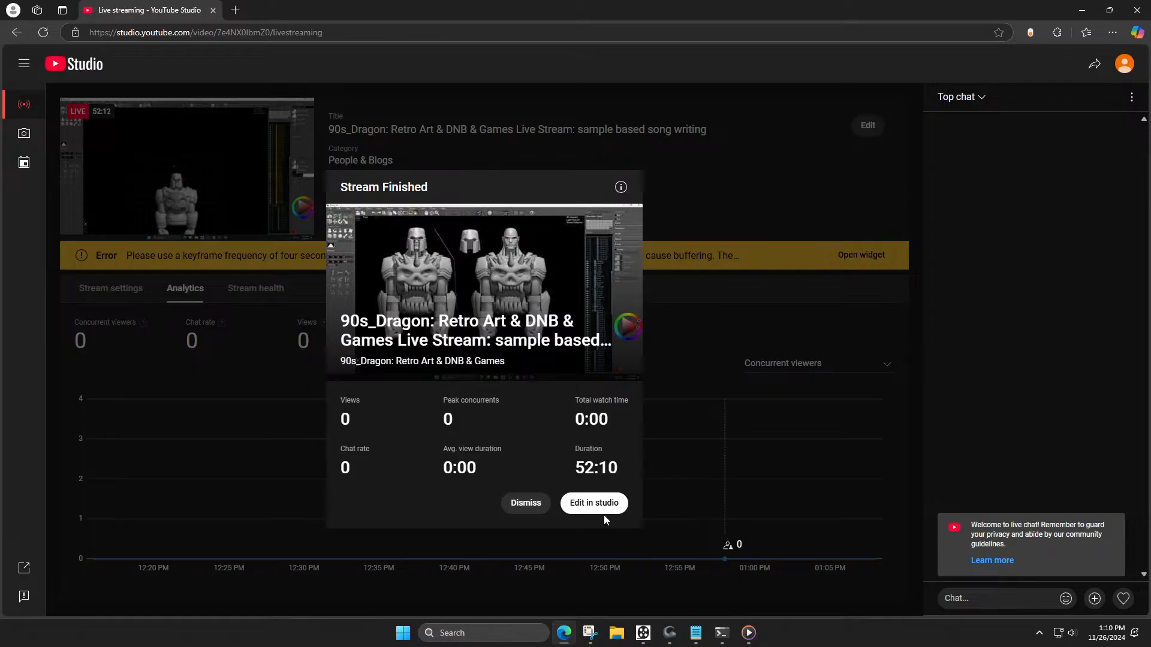
{"action": "left_click", "coordinate": [525, 503]}
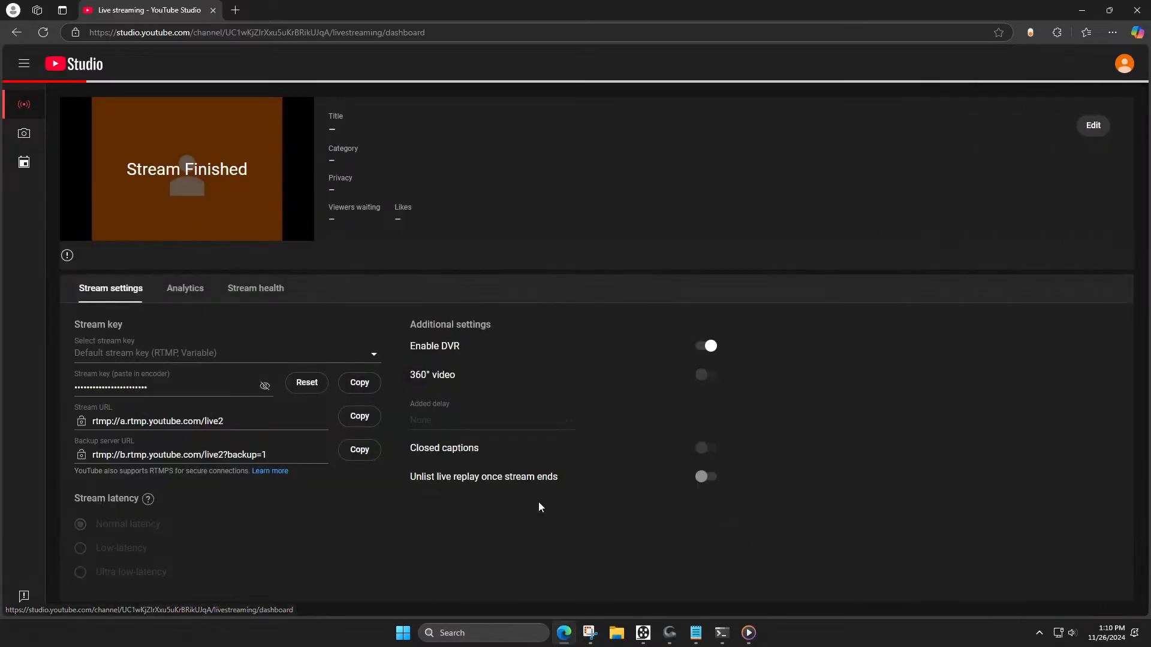